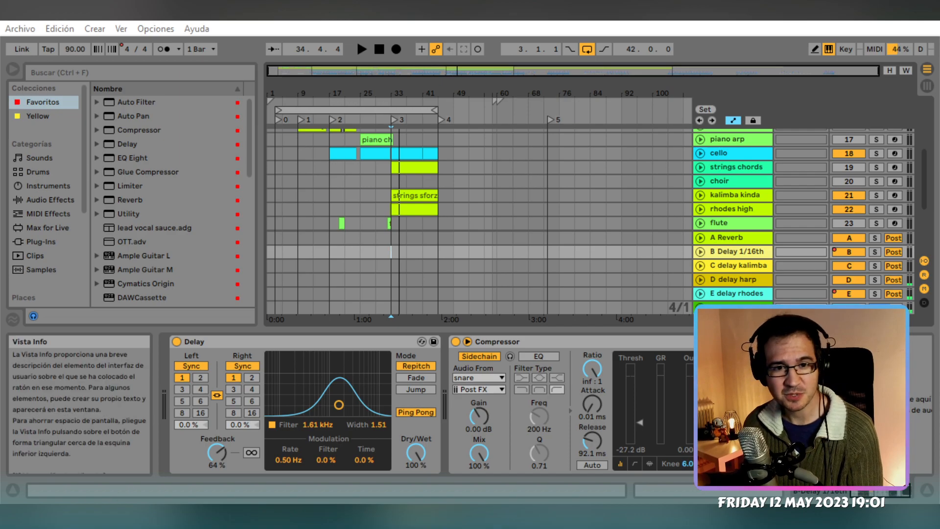
# Switch to the YouTube page and watch the West Province (Lofi Remix) video in full screen
pyautogui.moveTo(0, 39); pyautogui.dragTo(341, 24)
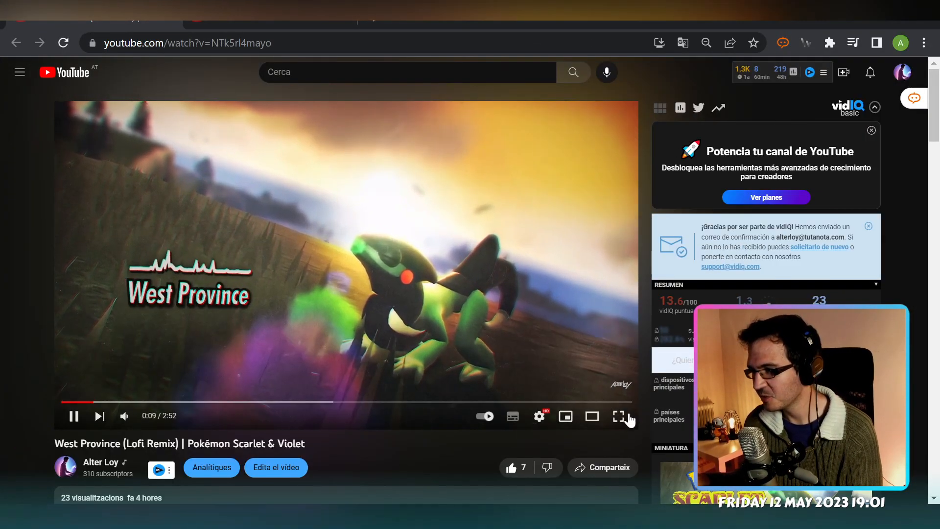
pyautogui.click(620, 416)
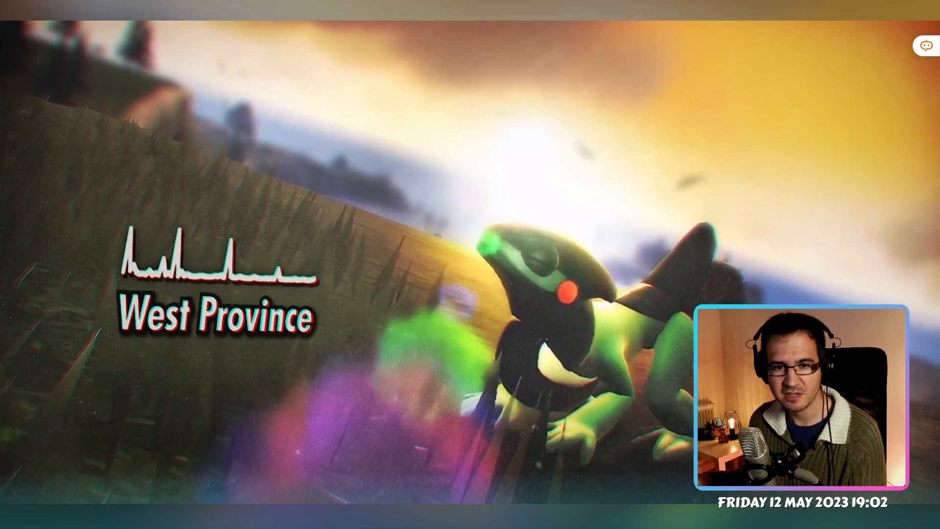
pyautogui.moveTo(245, 320)
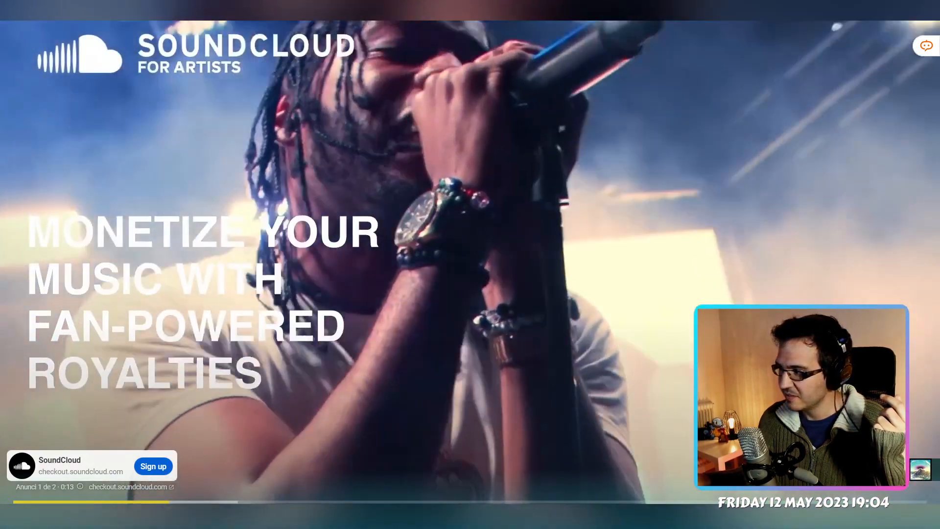
# Leave full screen, open the NINTENDO LOFI MEGAMIX 2023 video on YouTube and play it from the beginning
pyautogui.press('Escape')
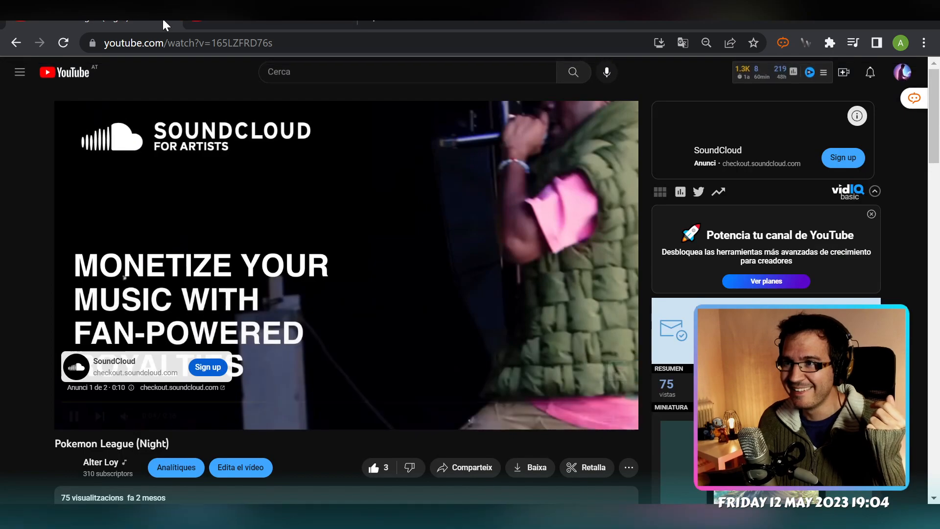
pyautogui.click(167, 17)
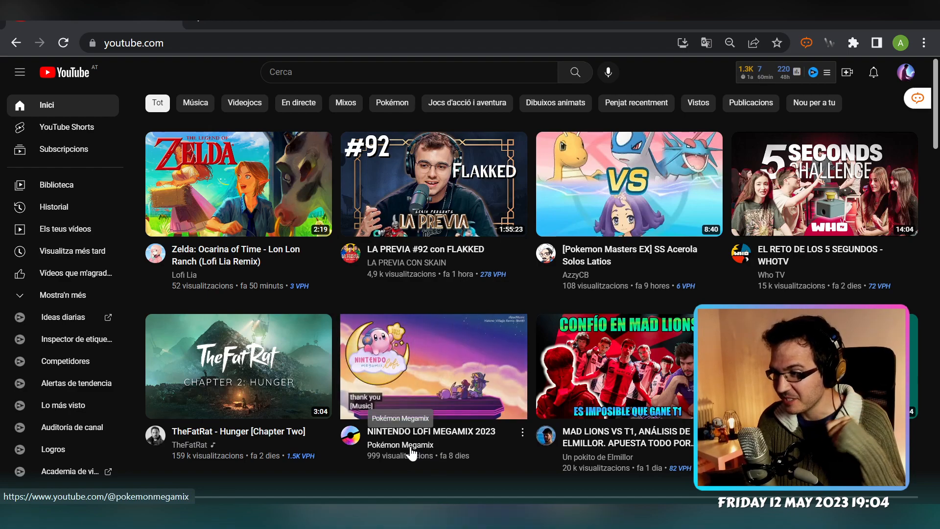
pyautogui.click(440, 366)
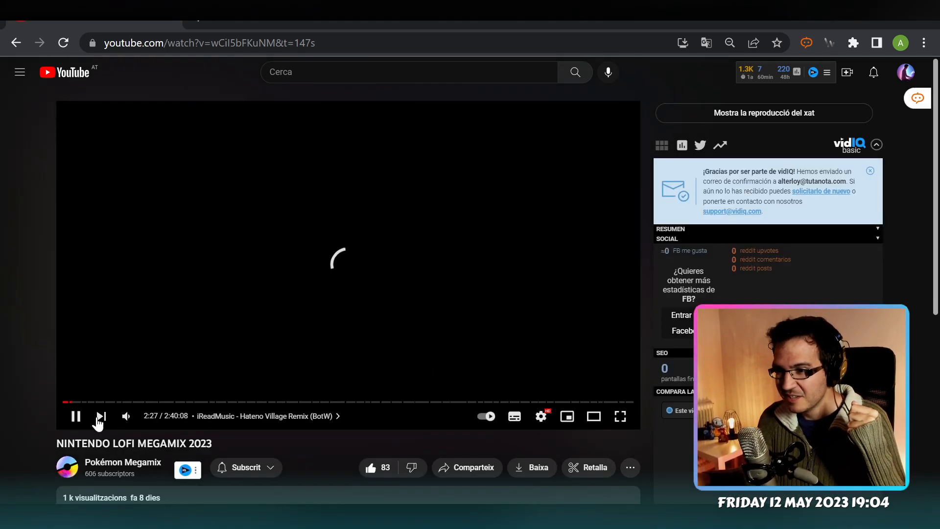
pyautogui.moveTo(70, 402); pyautogui.dragTo(43, 408)
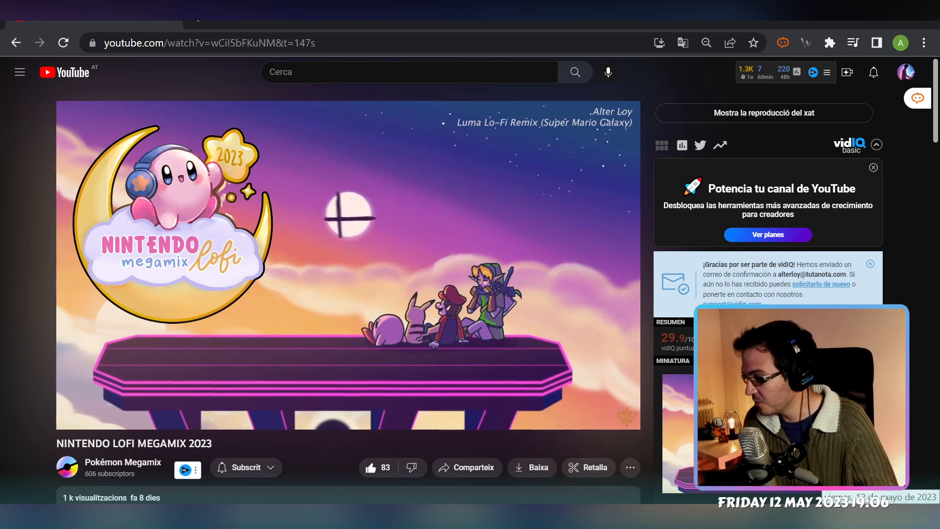
# Check the date in the system calendar and the command output in MATLAB
pyautogui.press('super+alt+d')
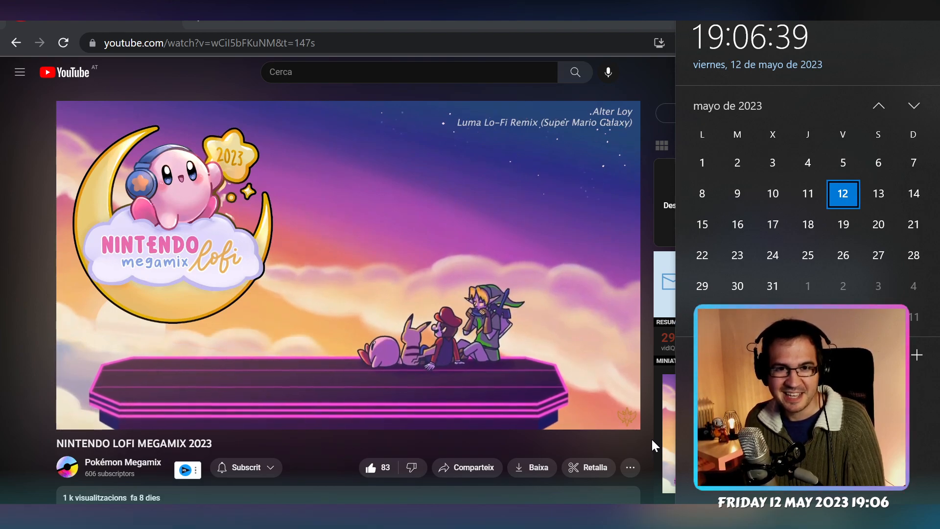
pyautogui.click(654, 446)
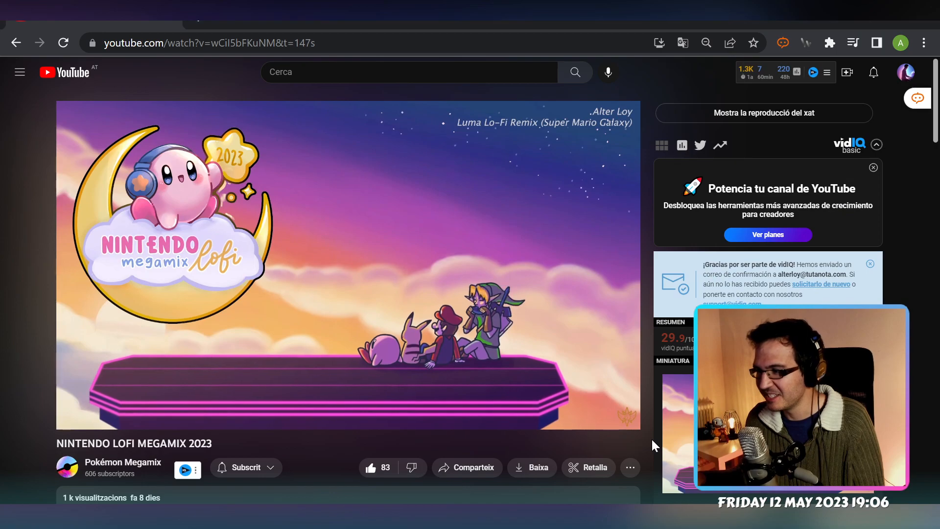
pyautogui.moveTo(442, 304)
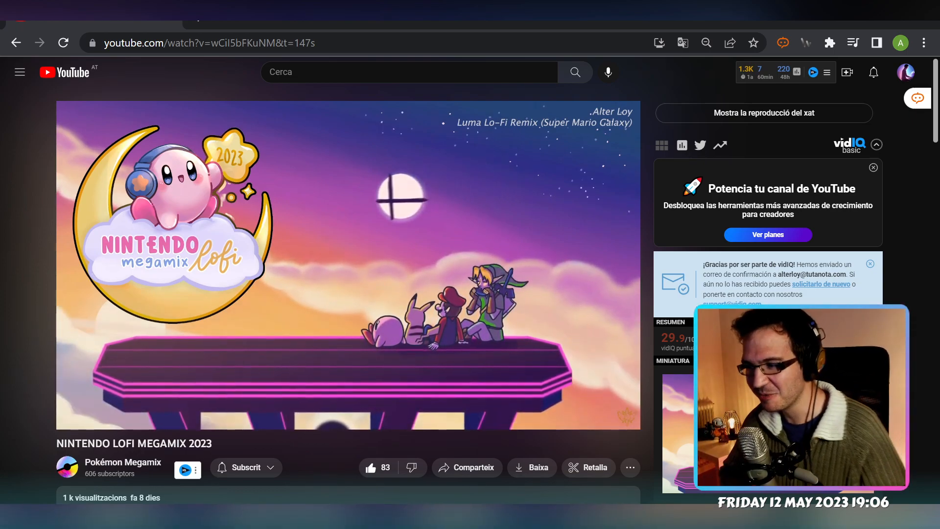
pyautogui.moveTo(457, 515)
pyautogui.click(415, 472)
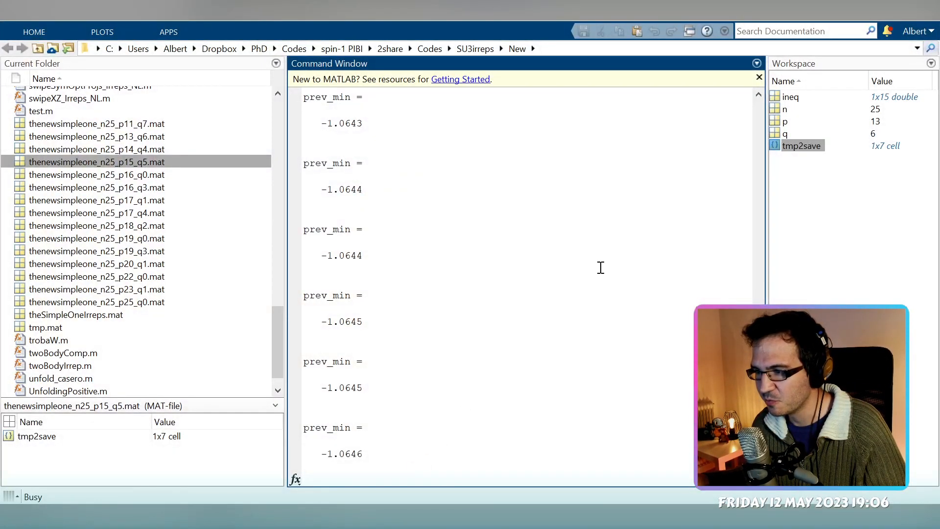
# Leave MATLAB and the YouTube page and return to the Ableton Live project
pyautogui.click(852, 12)
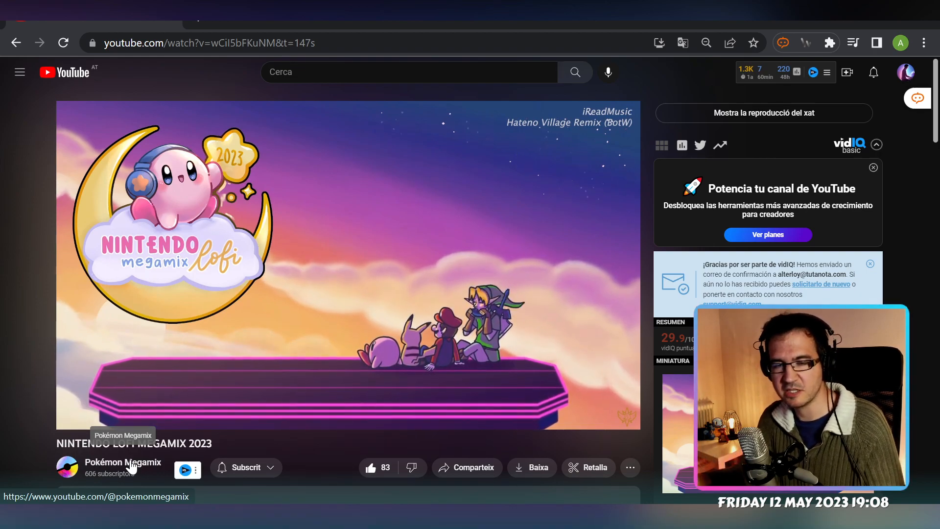
pyautogui.moveTo(151, 426)
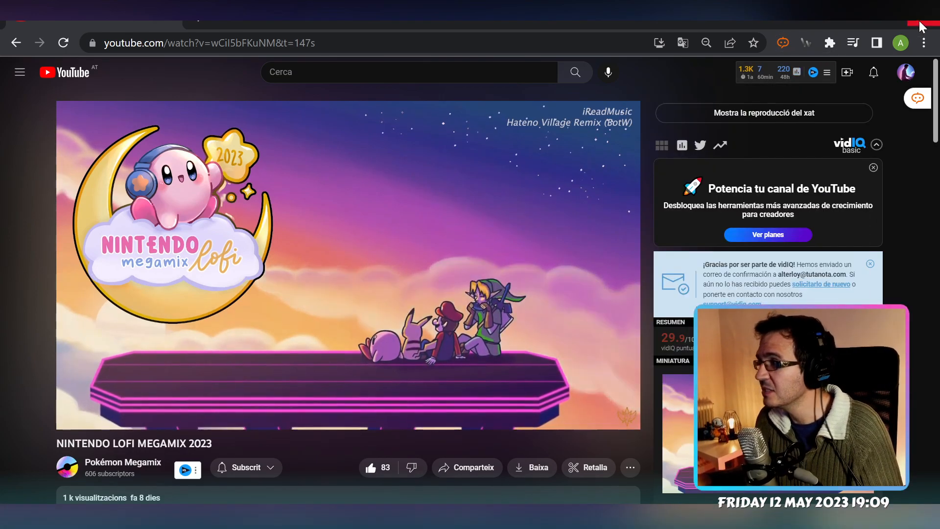
pyautogui.click(920, 24)
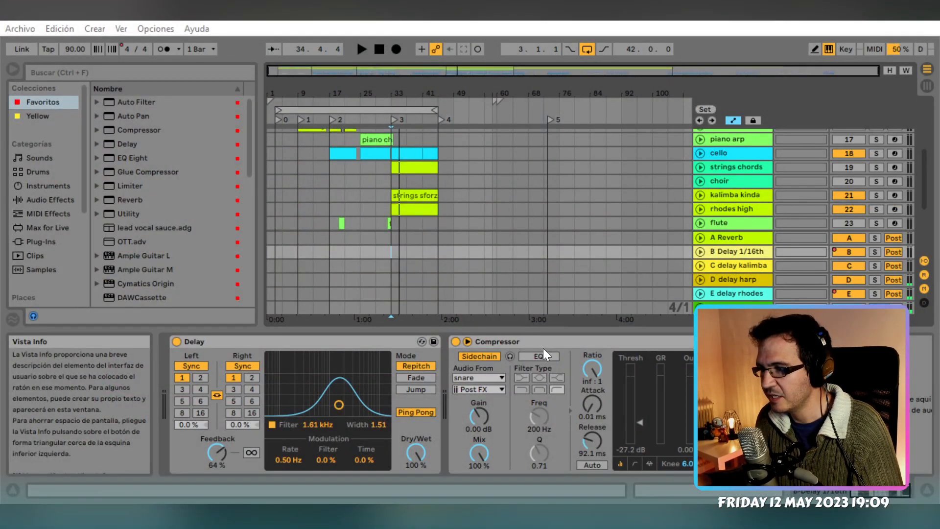
# Examine the arrangement tracks from the reference track down to the riser cymbal, including the strings chords clip in section 3
pyautogui.click(376, 181)
pyautogui.scroll(3, 378, 195)
pyautogui.scroll(6, 380, 196)
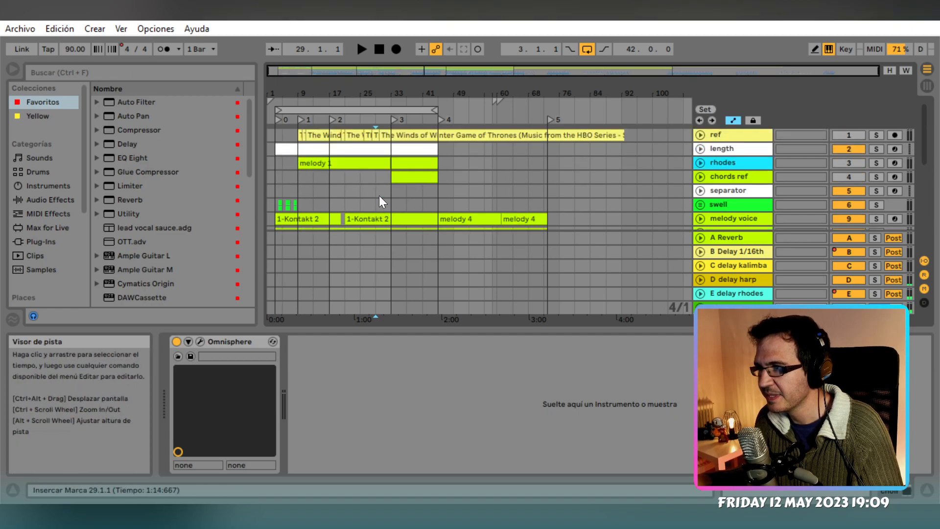
pyautogui.click(388, 188)
pyautogui.scroll(-2, 386, 200)
pyautogui.scroll(-4, 385, 198)
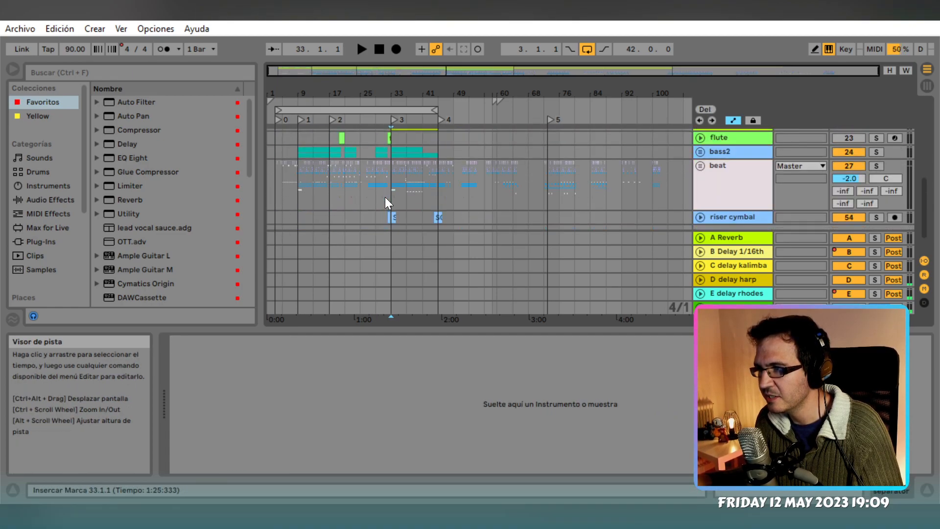
pyautogui.scroll(4, 384, 198)
pyautogui.scroll(-4, 384, 198)
pyautogui.scroll(6, 383, 198)
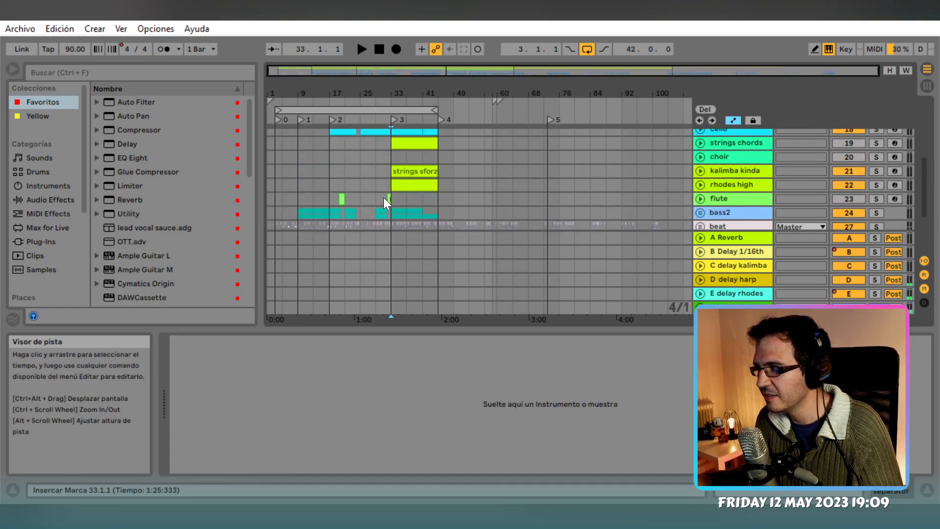
pyautogui.click(406, 187)
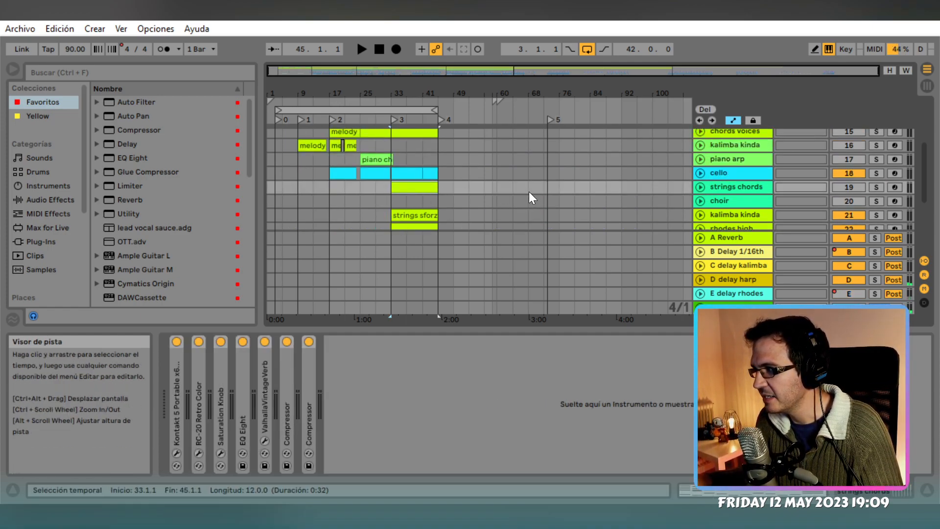
pyautogui.scroll(-4, 530, 196)
pyautogui.scroll(8, 532, 193)
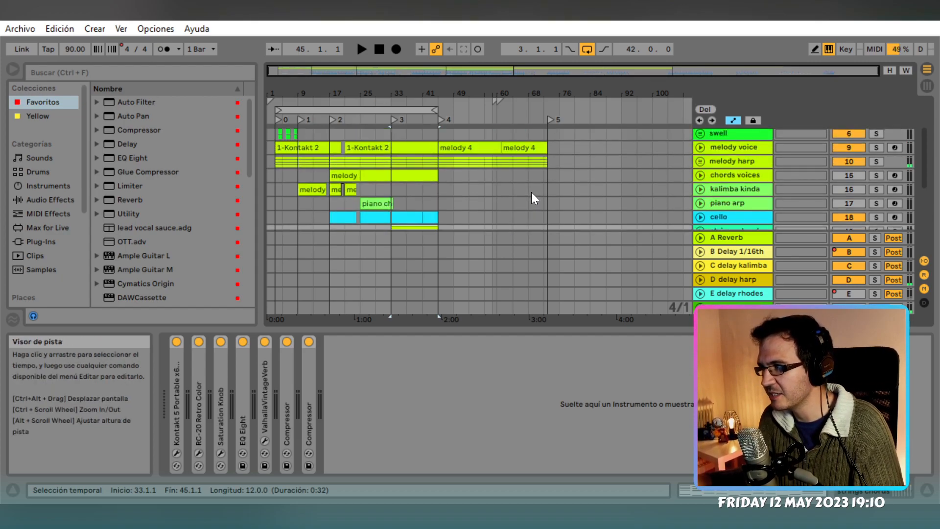
pyautogui.scroll(1, 532, 193)
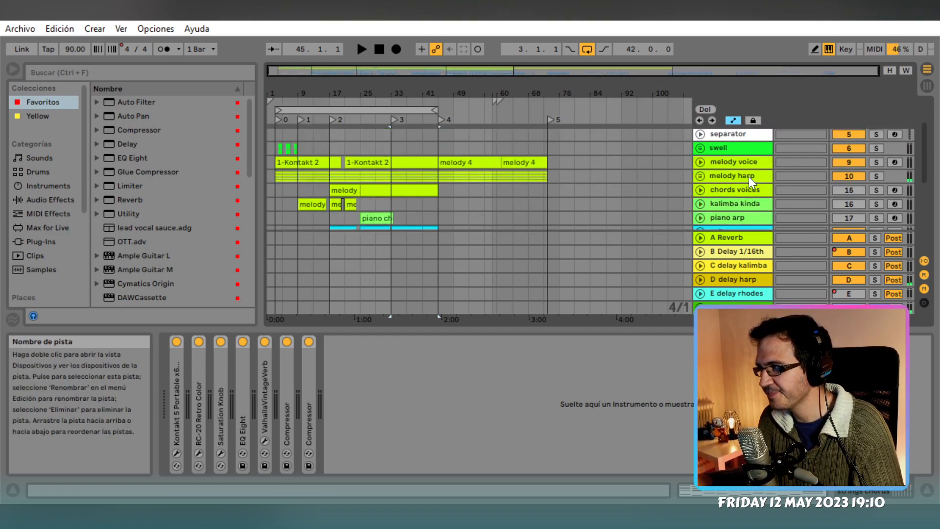
# Unfold the melody harp group, toggle its track activator off and back on, and fold it again
pyautogui.click(702, 175)
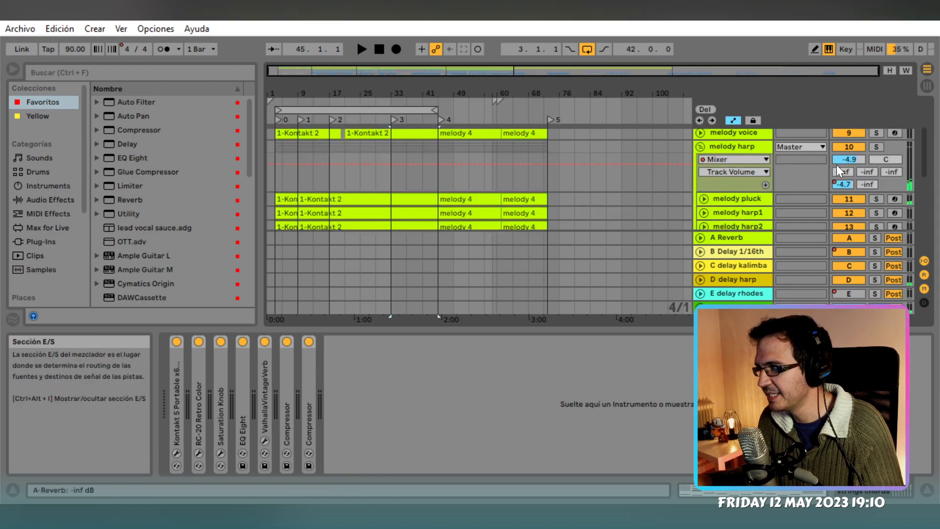
pyautogui.click(853, 145)
pyautogui.click(853, 146)
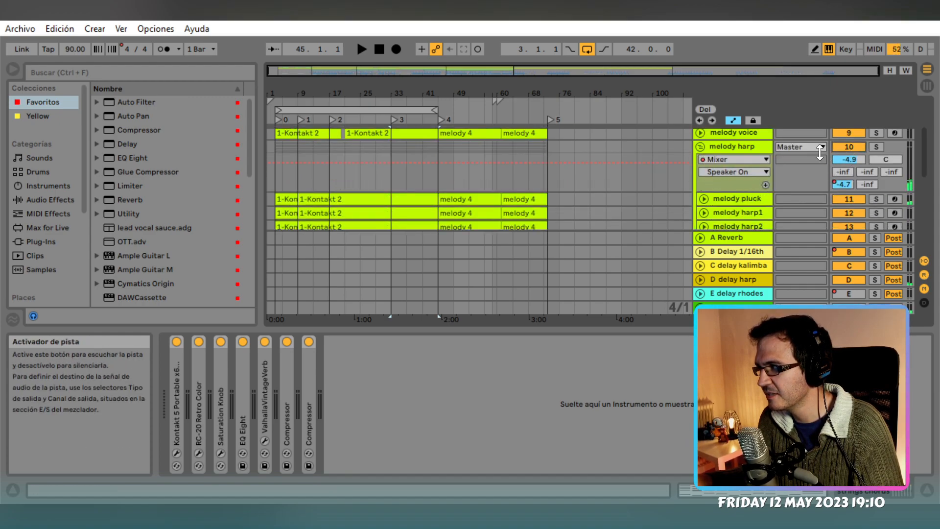
pyautogui.click(701, 146)
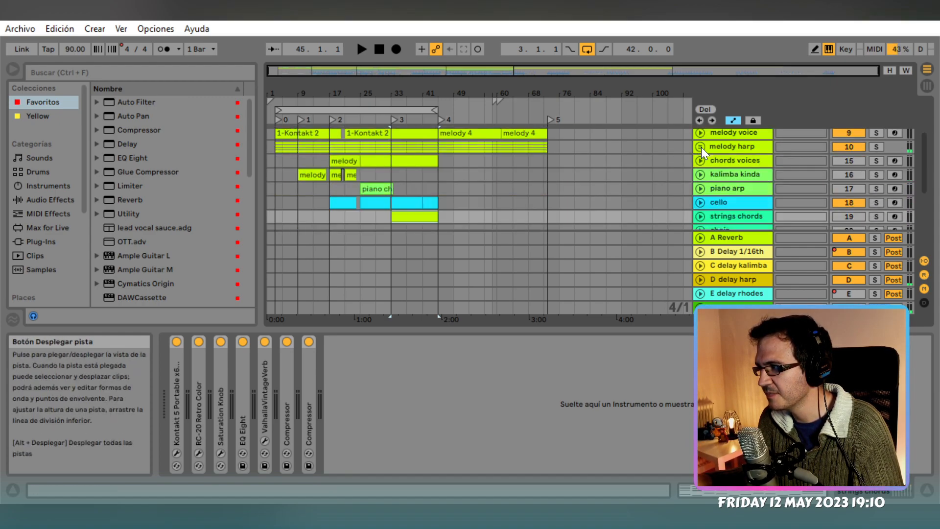
# Place the insert marker on the kalimba kinda track at bar 33, the start of section 3
pyautogui.click(392, 176)
pyautogui.click(436, 177)
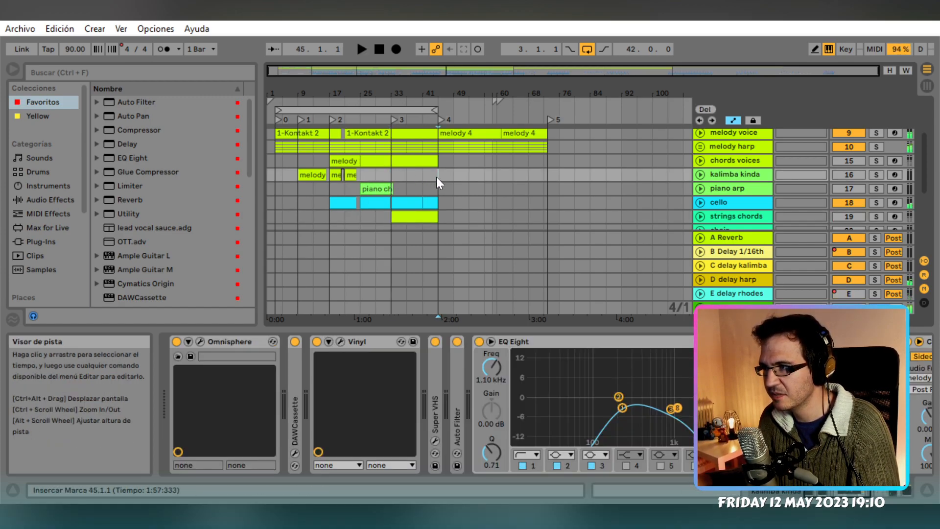
pyautogui.click(372, 173)
pyautogui.click(407, 175)
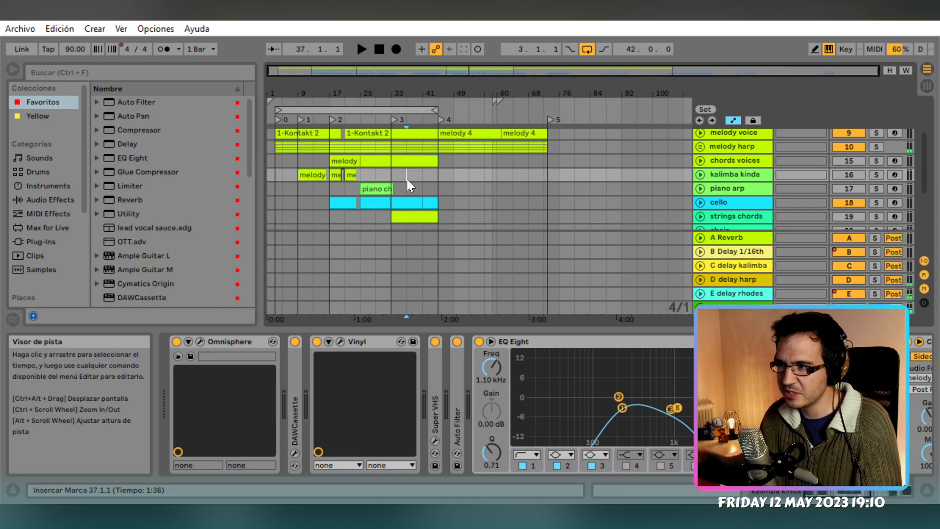
pyautogui.click(396, 179)
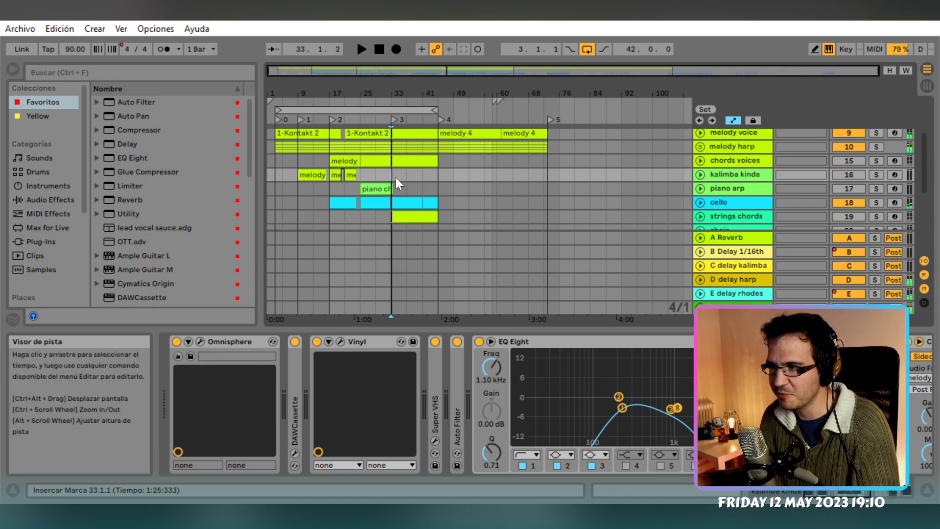
pyautogui.click(421, 162)
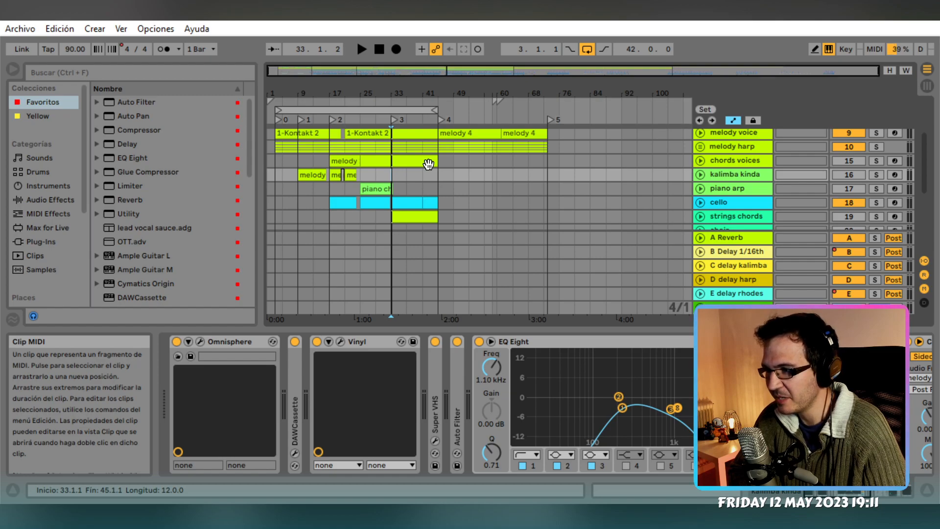
# Collapse the Vinyl device on the kalimba kinda track and review its EQ Eight
pyautogui.click(376, 346)
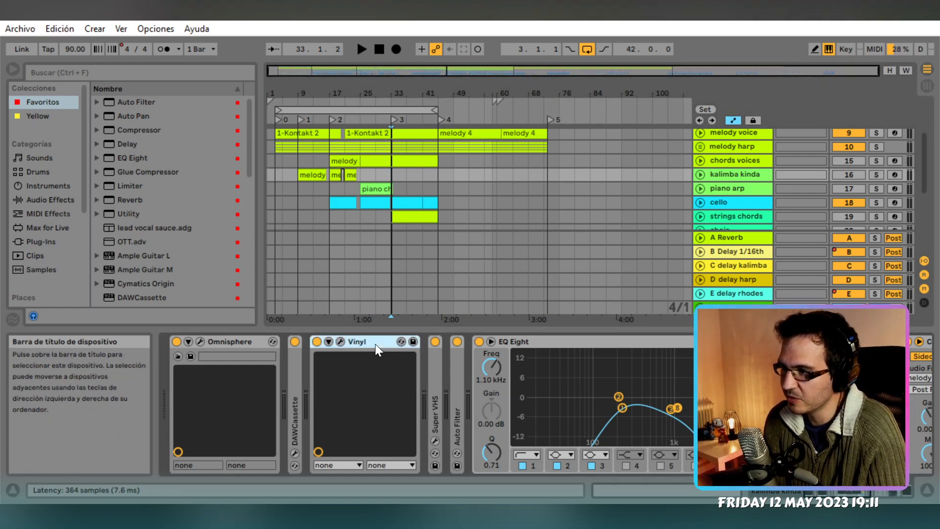
pyautogui.doubleClick(376, 343)
pyautogui.doubleClick(425, 338)
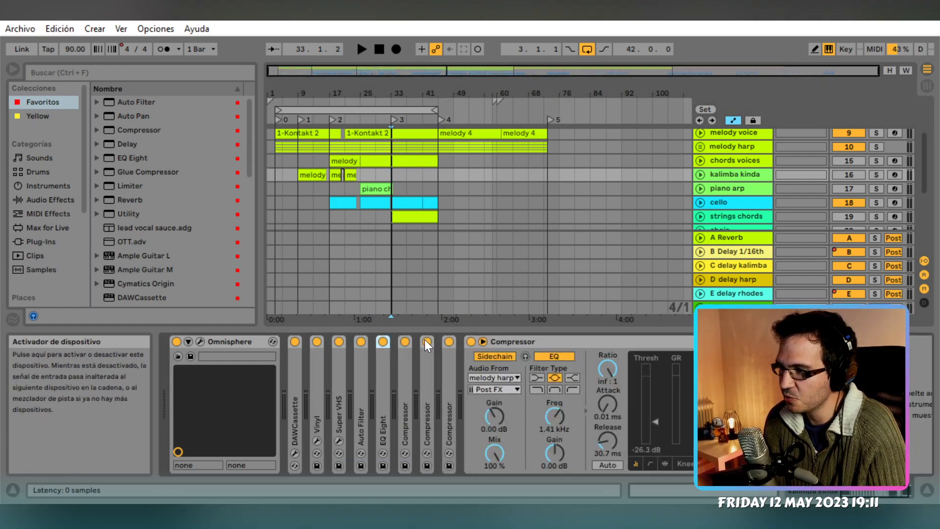
pyautogui.doubleClick(386, 362)
# Solo the melody harp group and unfold it to show its send controls and subtracks
pyautogui.scroll(3, 656, 196)
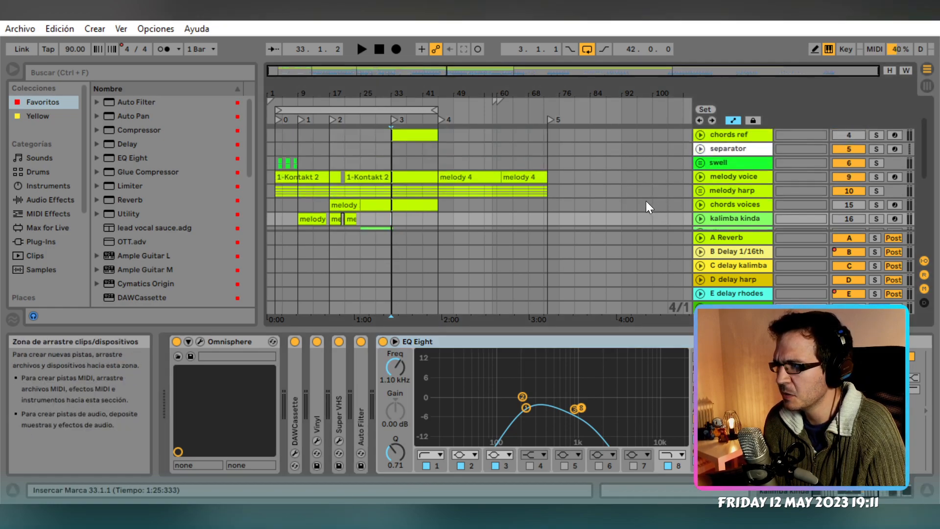
pyautogui.scroll(-1, 646, 207)
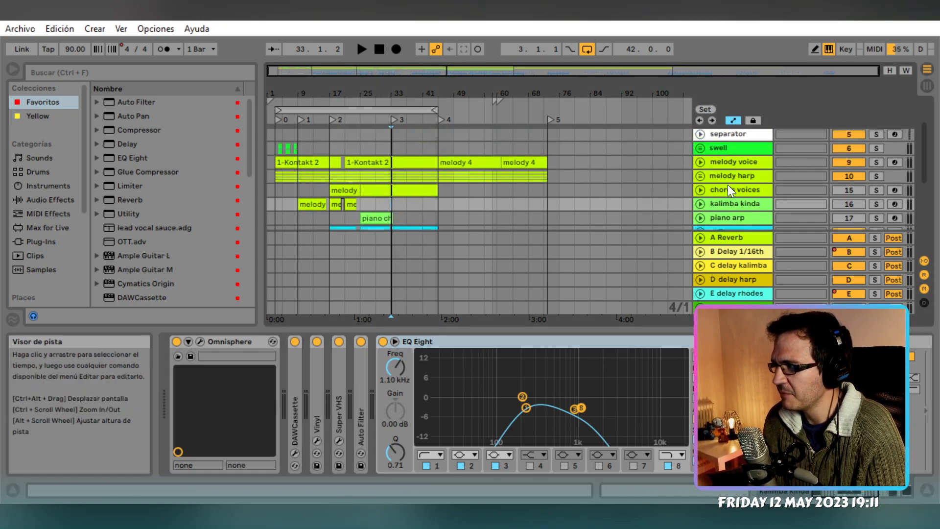
pyautogui.click(882, 176)
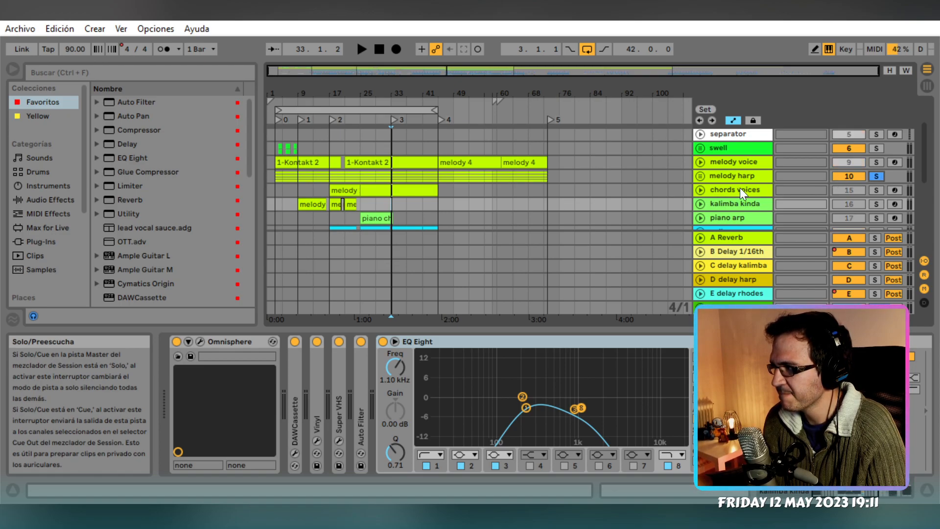
pyautogui.click(700, 175)
pyautogui.scroll(-2, 712, 174)
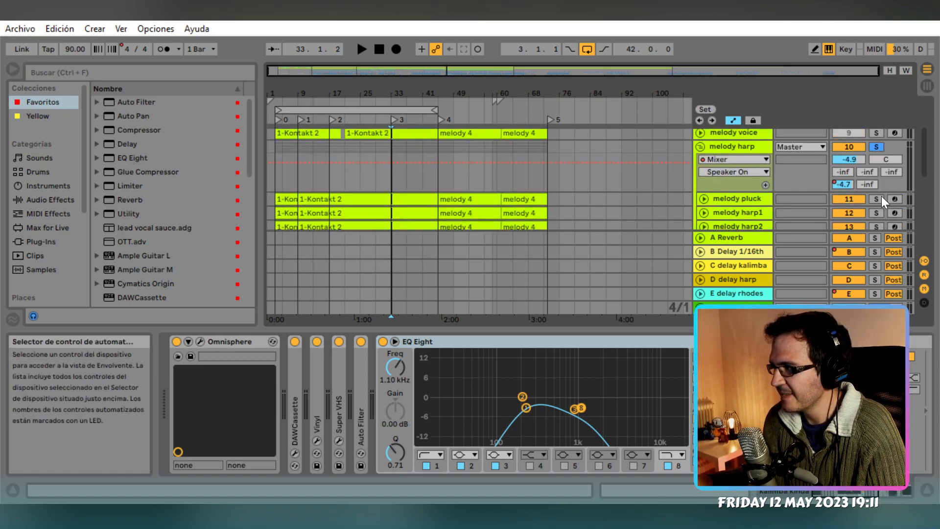
# Delete the D delay harp send automation on the melody harp group and reset that send to -inf
pyautogui.rightClick(846, 185)
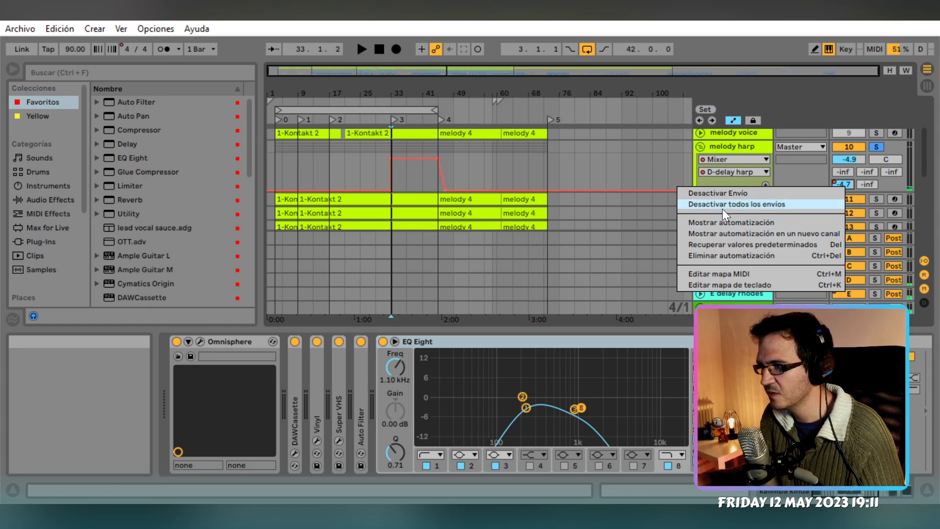
pyautogui.click(715, 255)
pyautogui.doubleClick(850, 185)
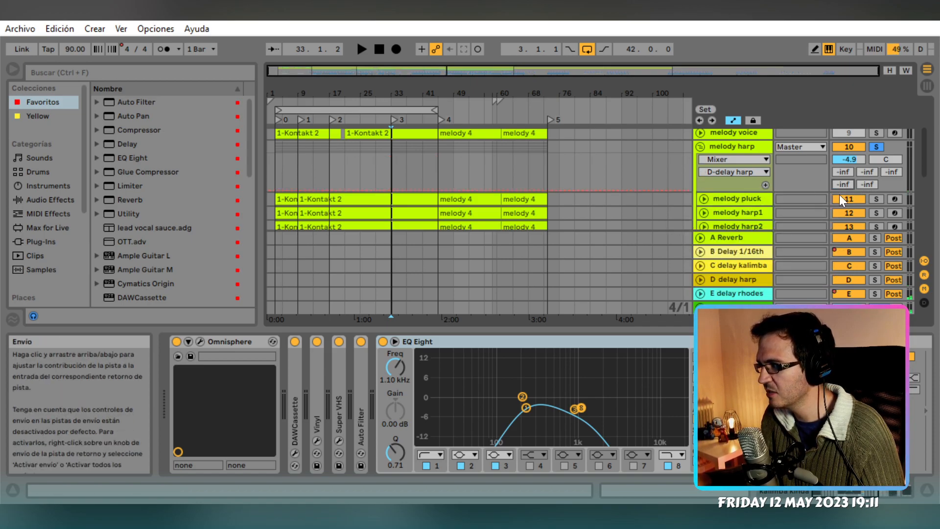
# Briefly audition section 3, and undo the D delay harp send reset on the melody harp group
pyautogui.press('space')
pyautogui.press('space')
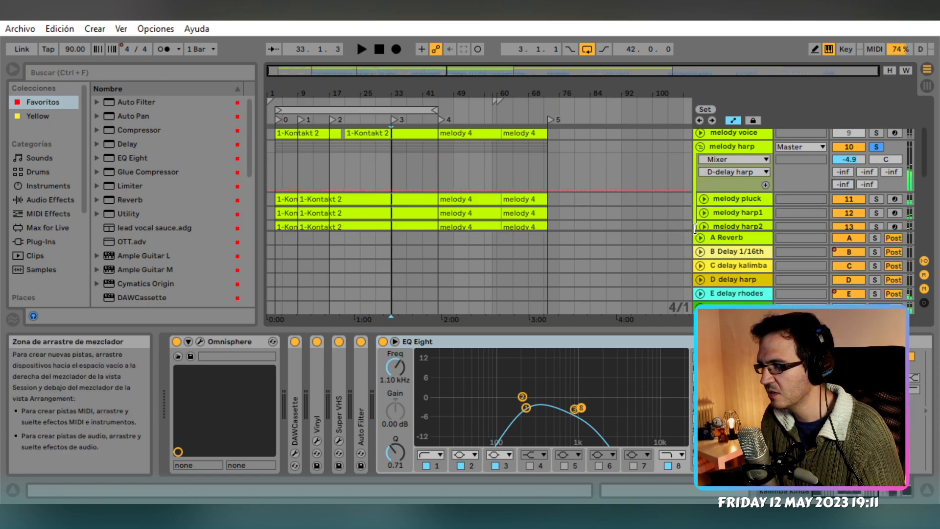
pyautogui.hotkey('ctrl', 'z')
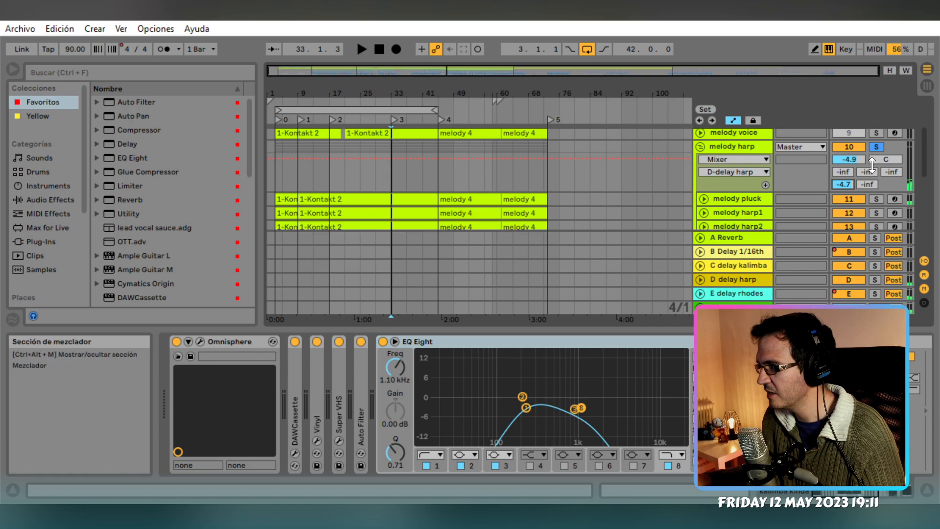
# Check the D delay harp return in solo, unsolo it, and set the melody harp group's D delay harp send to -inf
pyautogui.click(744, 280)
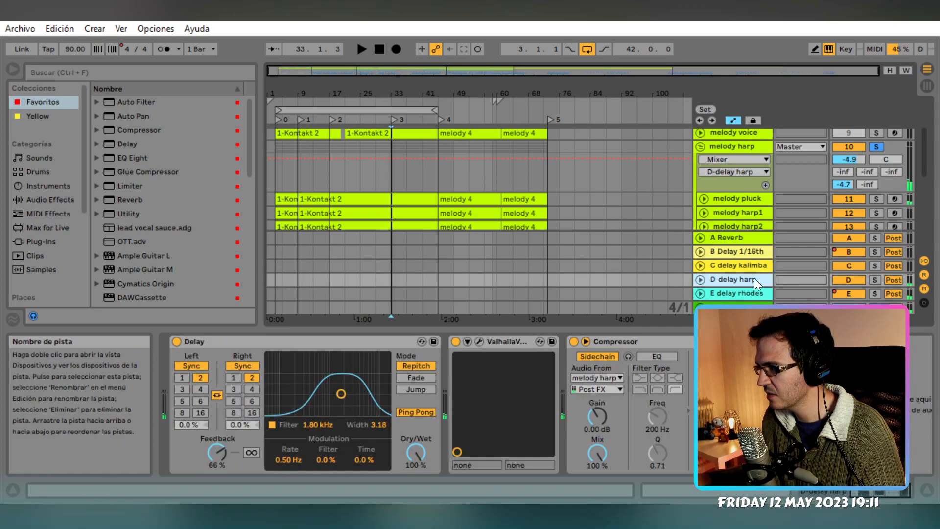
pyautogui.click(880, 280)
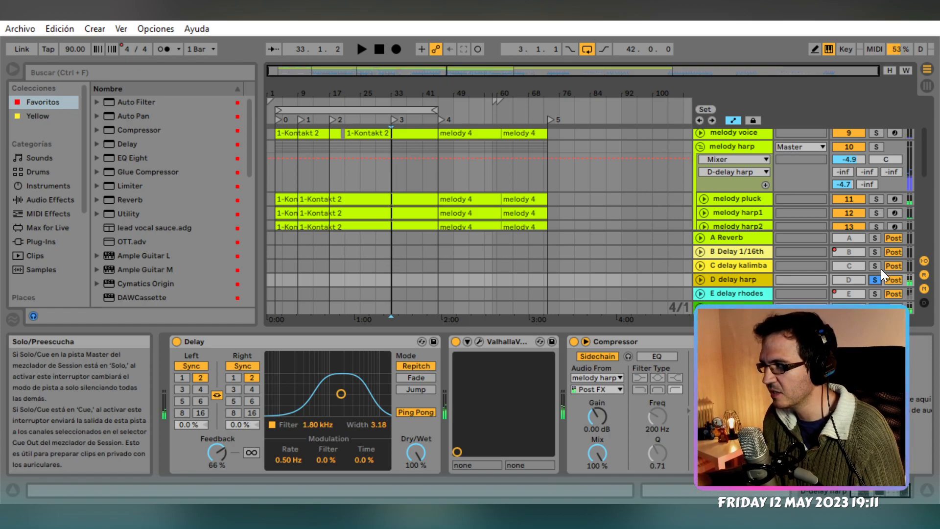
pyautogui.click(875, 279)
pyautogui.moveTo(843, 184); pyautogui.dragTo(842, 216)
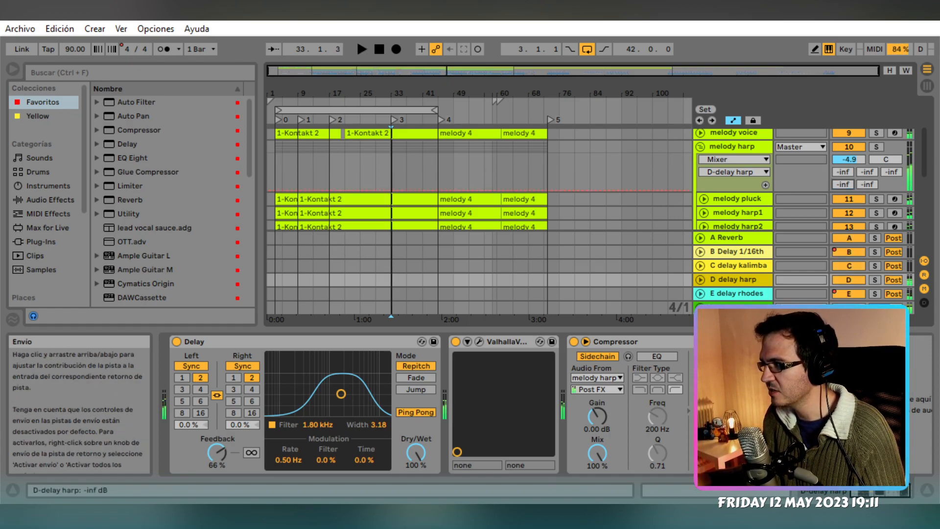
# Audition the D delay harp return in solo from bar 33, restoring the full mix when finished
pyautogui.click(877, 279)
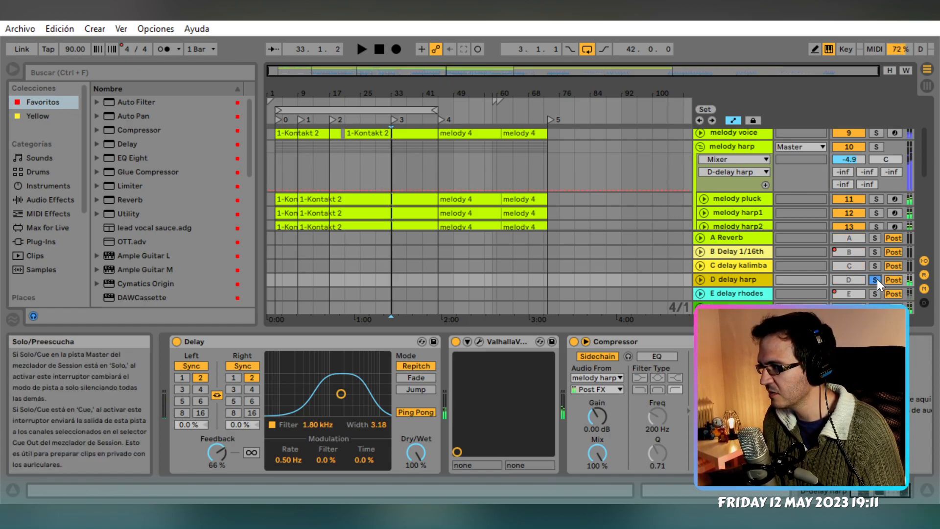
pyautogui.press('space')
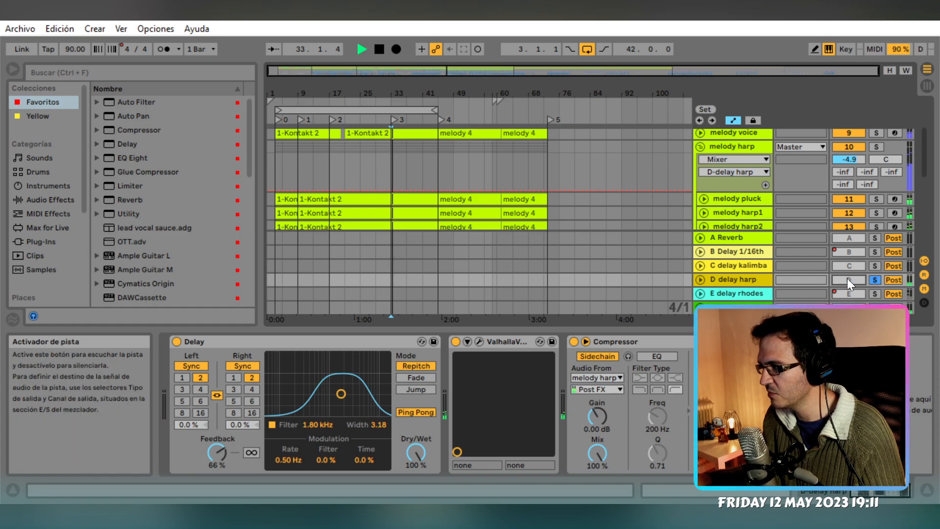
pyautogui.click(875, 280)
pyautogui.press('space')
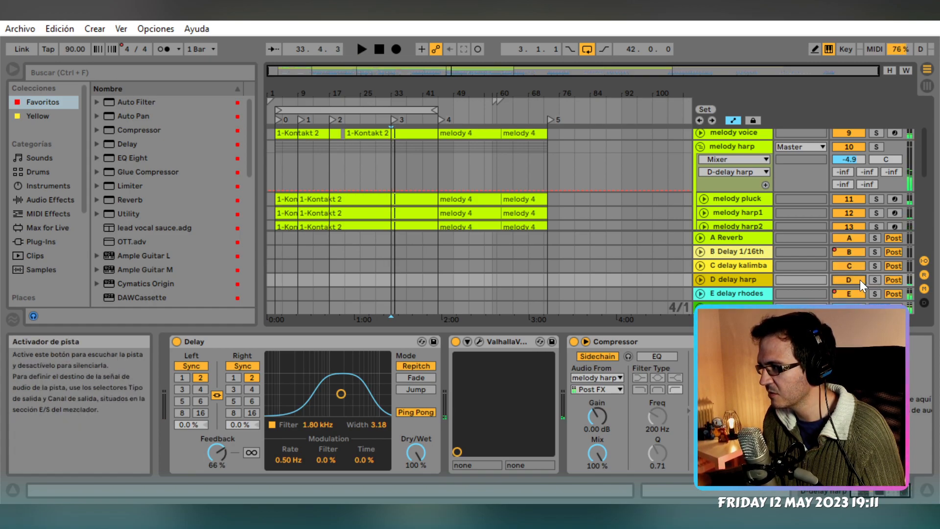
# Bypass ValhallaVintageVerb on the D delay harp return and review the plug-in's settings
pyautogui.click(741, 286)
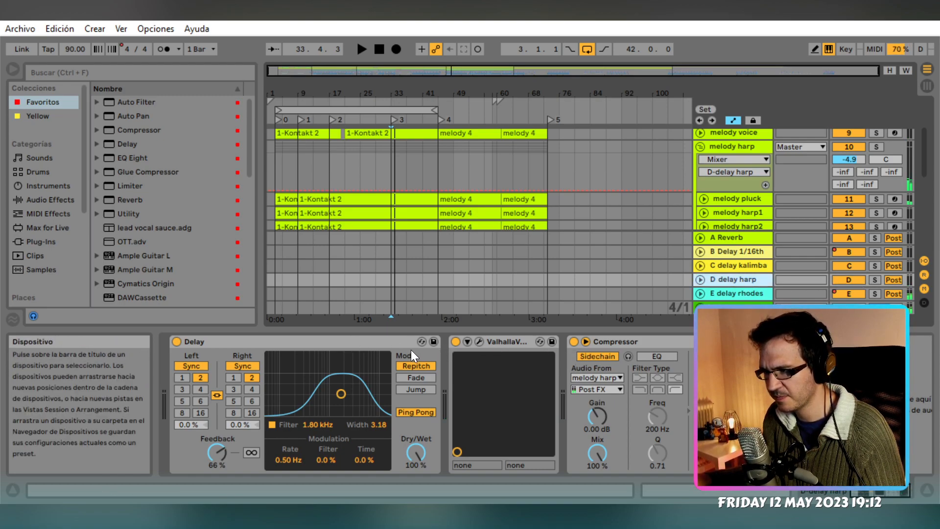
pyautogui.click(471, 352)
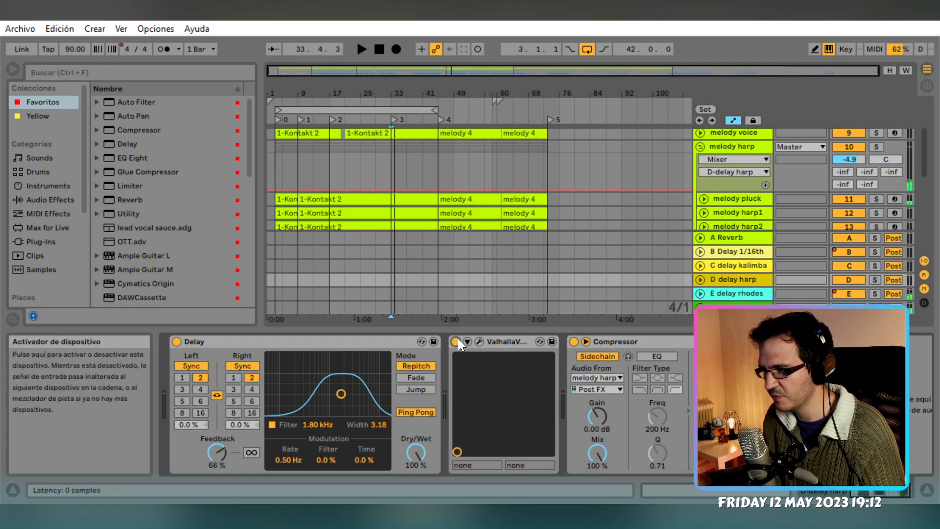
pyautogui.click(456, 342)
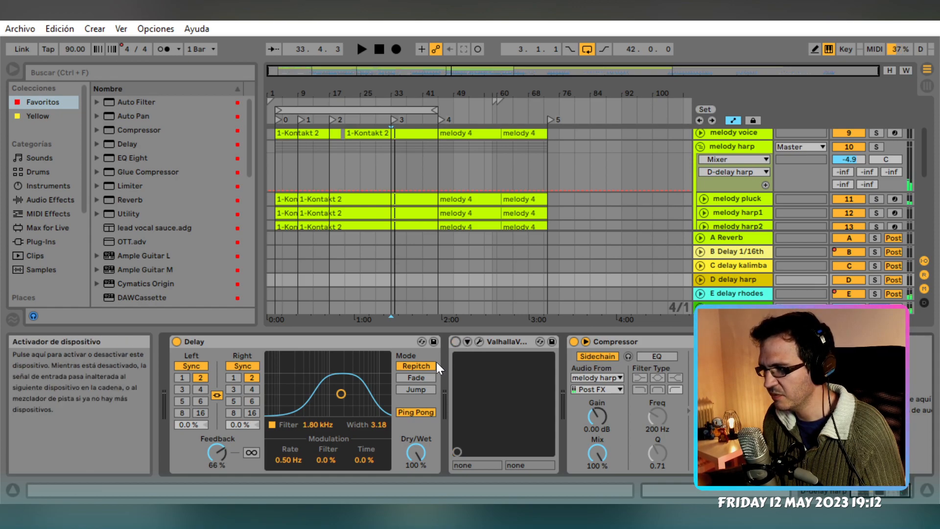
pyautogui.click(481, 341)
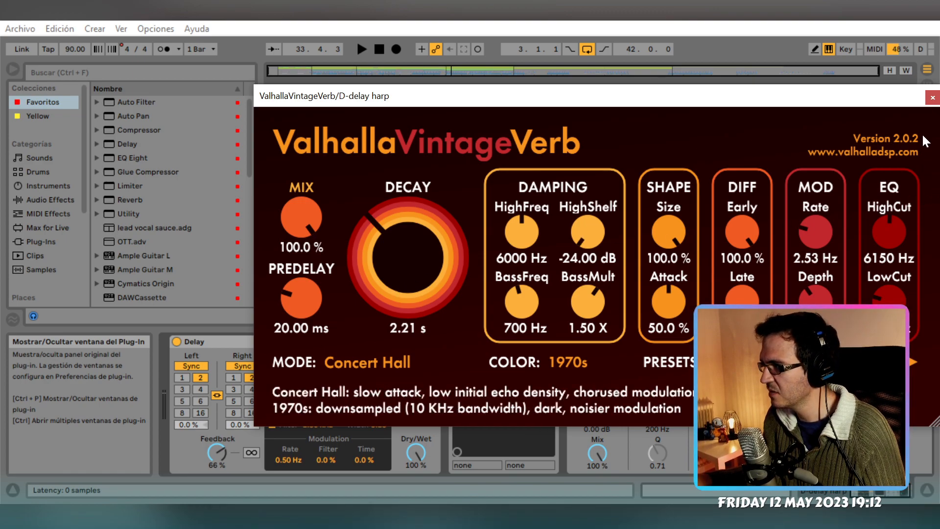
pyautogui.click(933, 98)
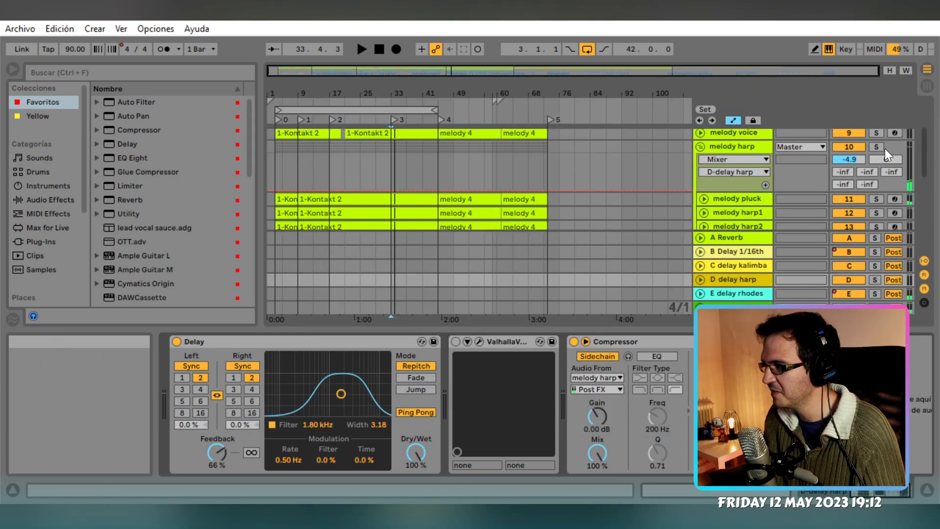
pyautogui.click(317, 336)
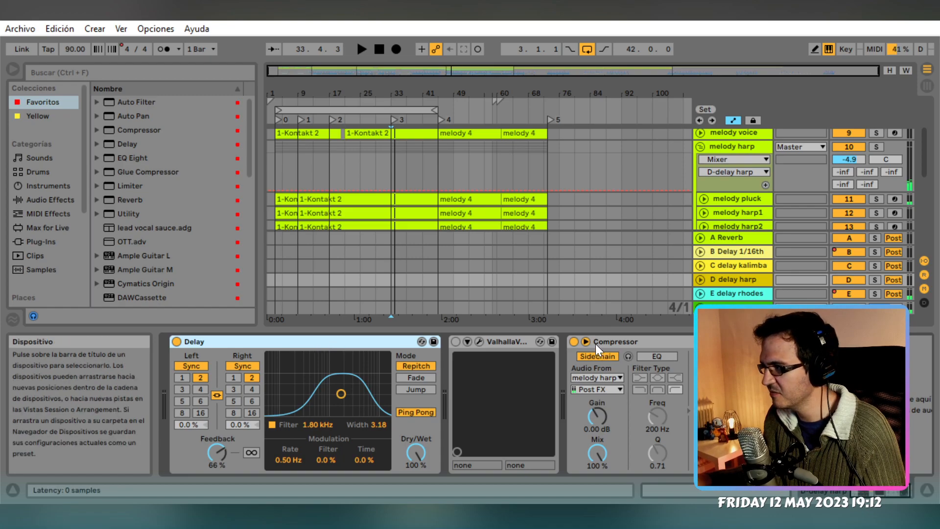
# Open the melody pluck track's 1-Kontakt 2 clip spanning section 3 in the MIDI note editor
pyautogui.click(736, 198)
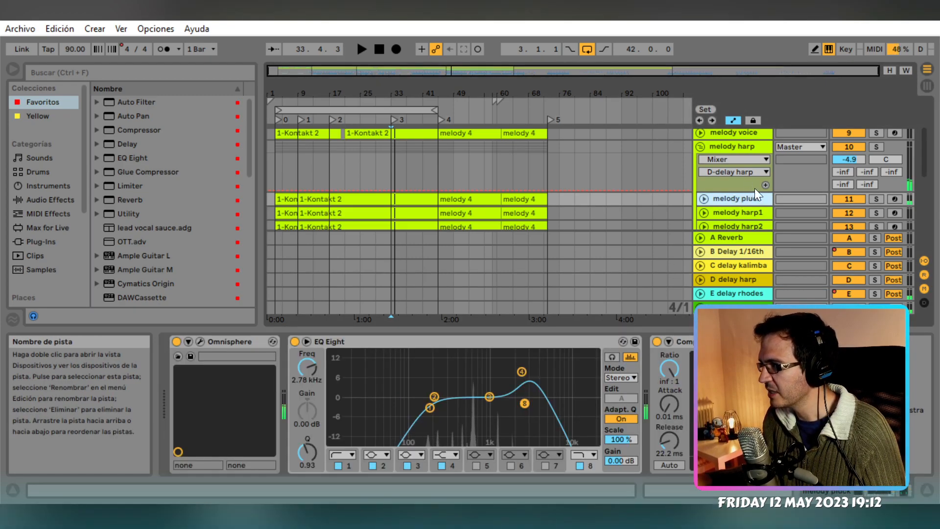
pyautogui.click(414, 204)
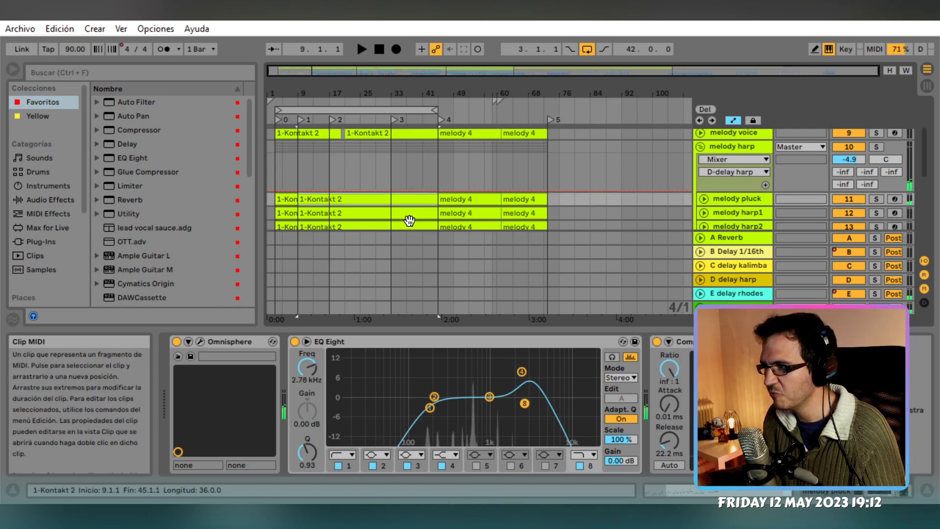
pyautogui.click(395, 238)
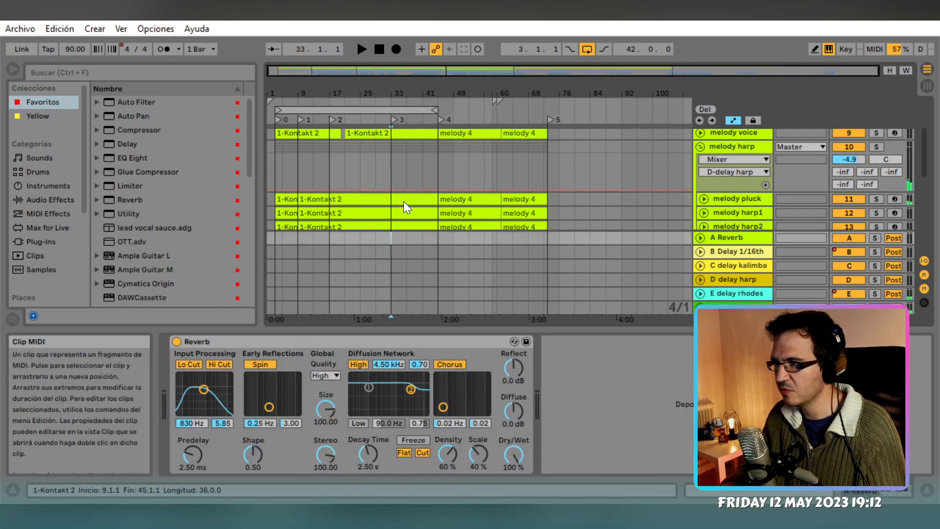
pyautogui.press('Up')
pyautogui.press('Up')
pyautogui.press('Up')
pyautogui.scroll(5, 404, 201)
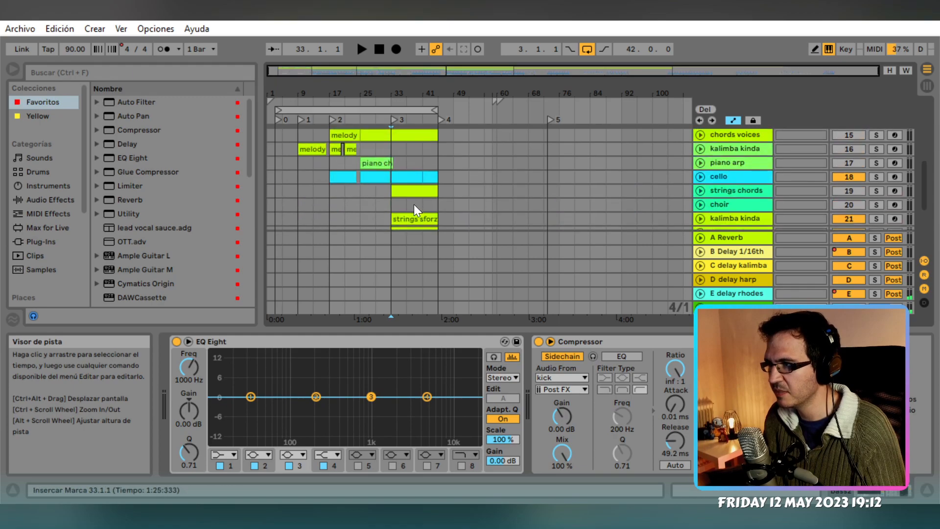
pyautogui.click(402, 196)
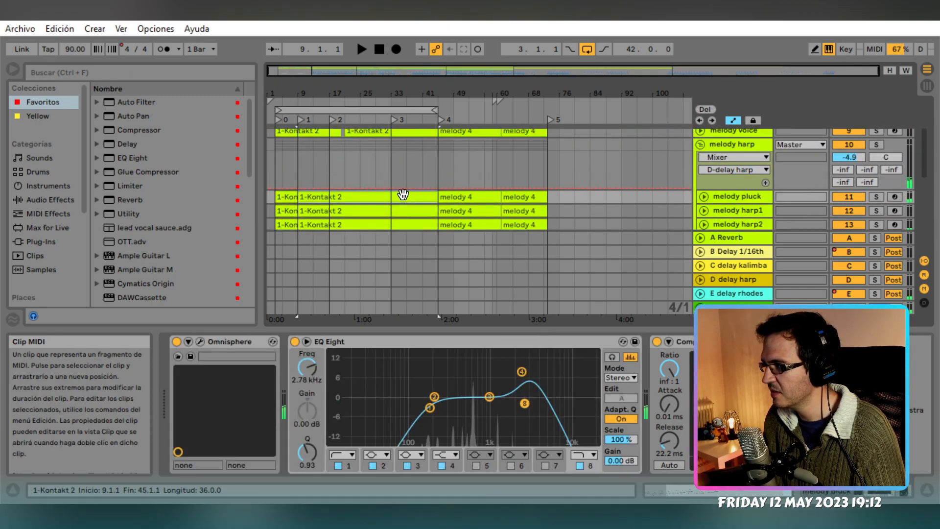
pyautogui.doubleClick(403, 196)
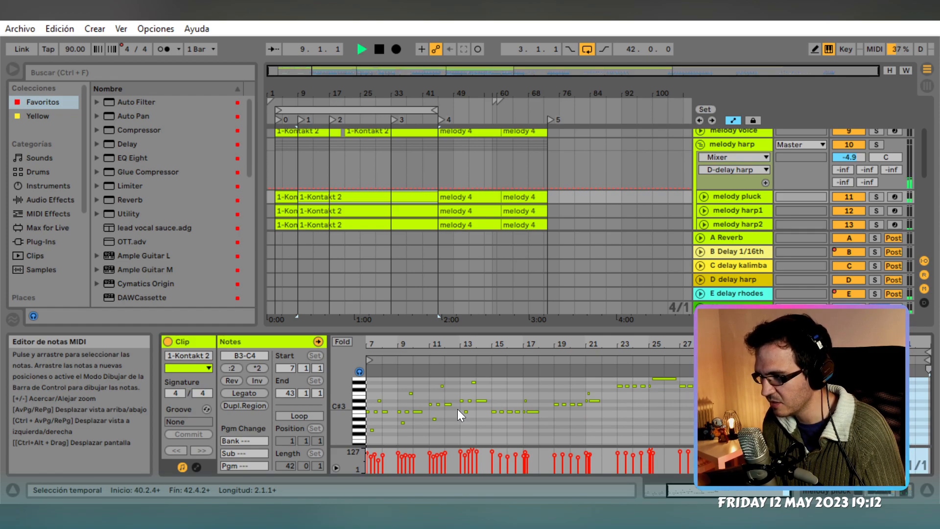
# Show the melody pluck clip's envelopes and examine its controller 64 hold pedal envelope along the clip
pyautogui.click(196, 468)
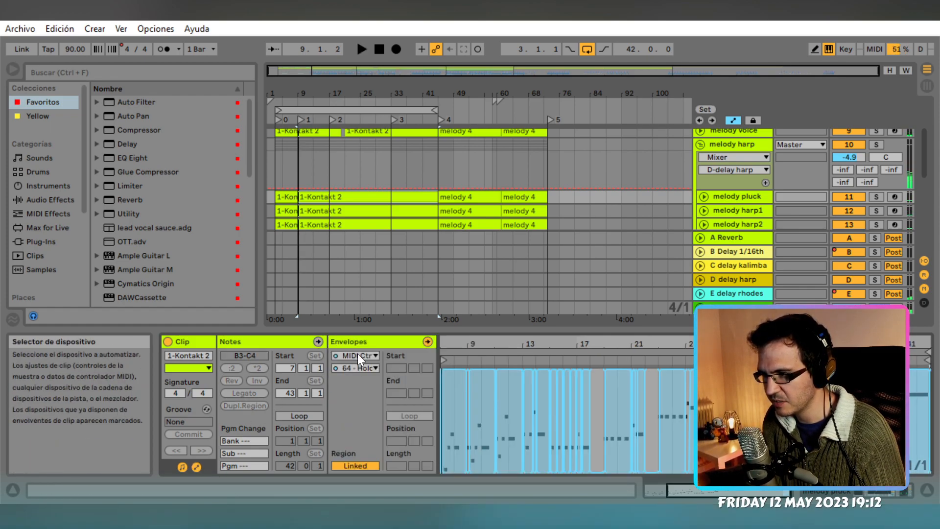
pyautogui.scroll(4, 468, 460)
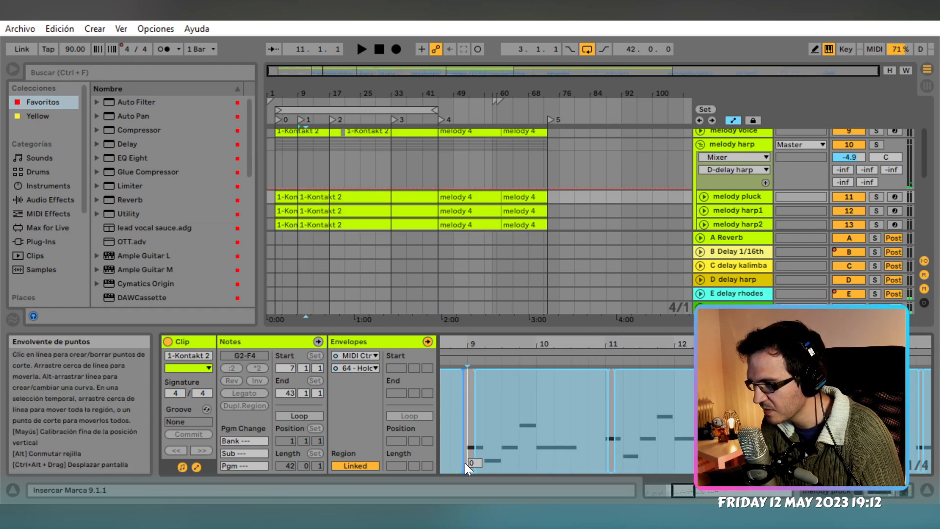
pyautogui.click(612, 449)
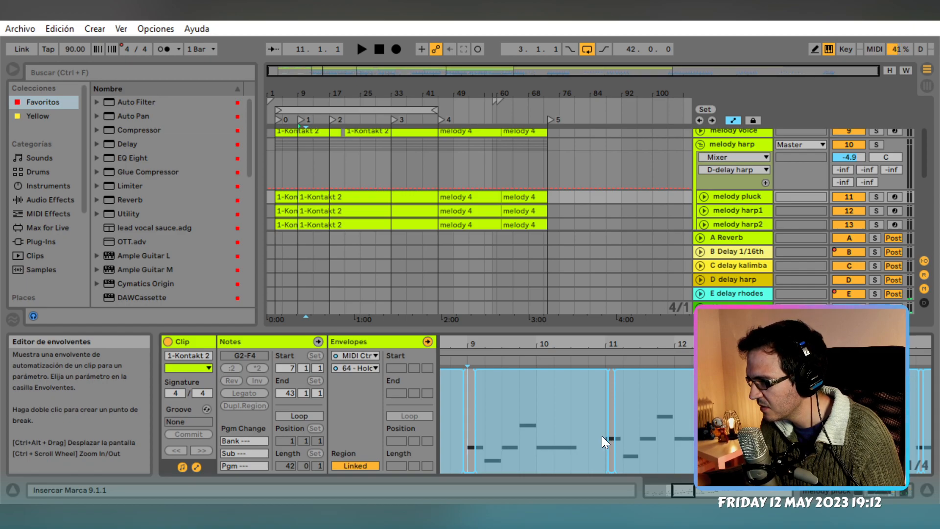
pyautogui.scroll(-3, 601, 436)
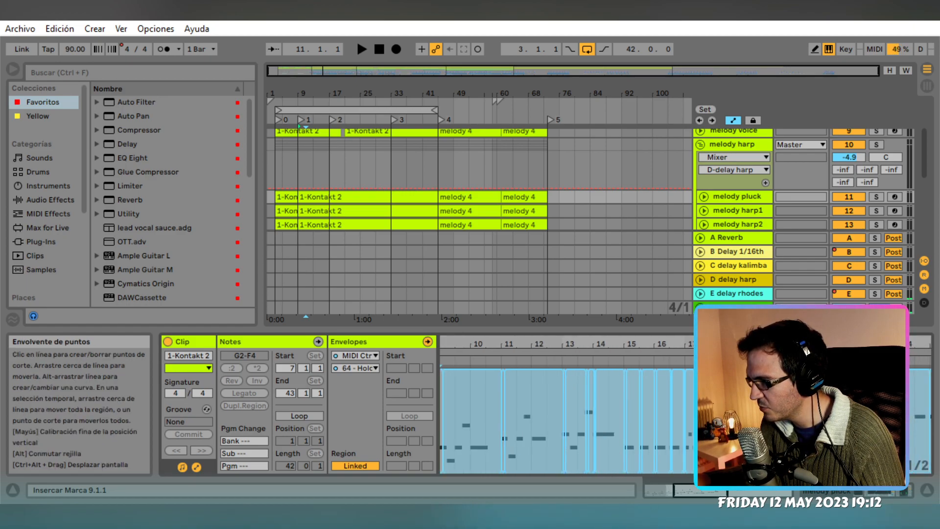
pyautogui.hscroll(3, 686, 421)
pyautogui.hscroll(6, 568, 416)
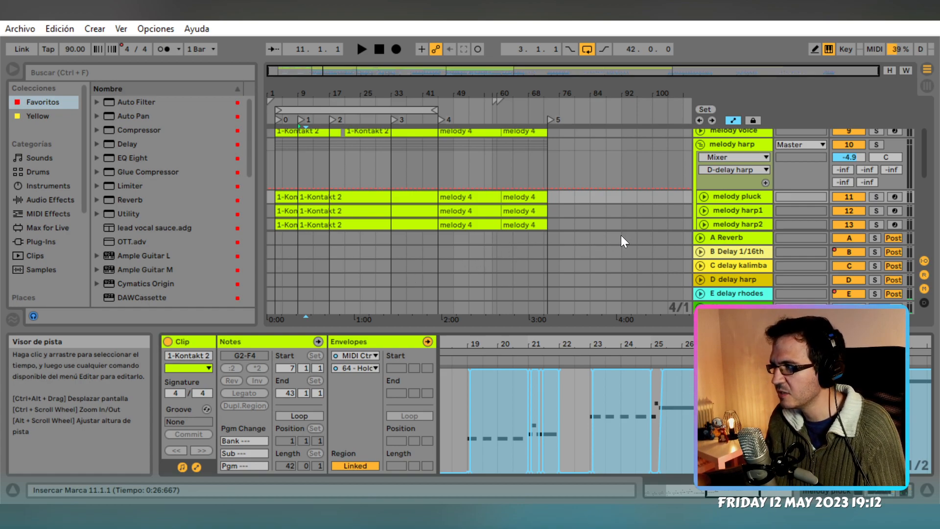
# Solo melody harp1 within the melody harp group and play section 3 from bar 33
pyautogui.click(394, 237)
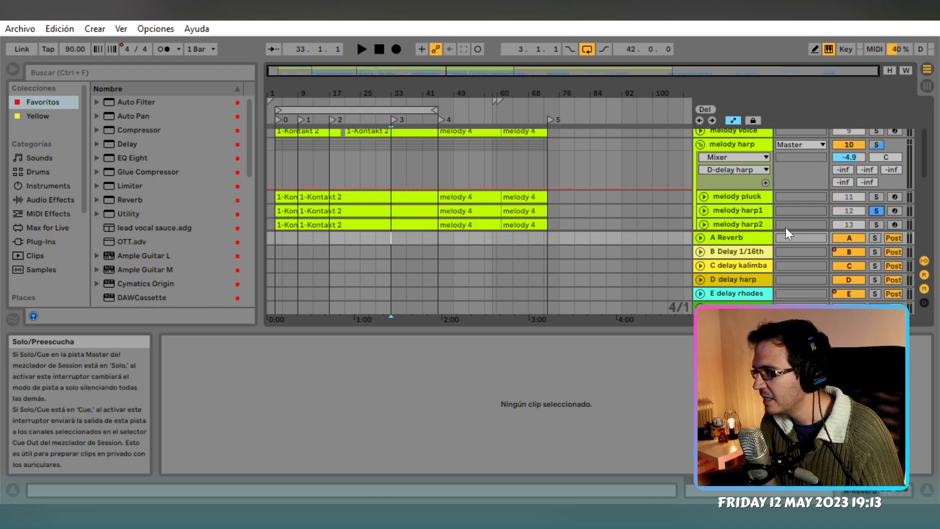
pyautogui.press('space')
pyautogui.press('space')
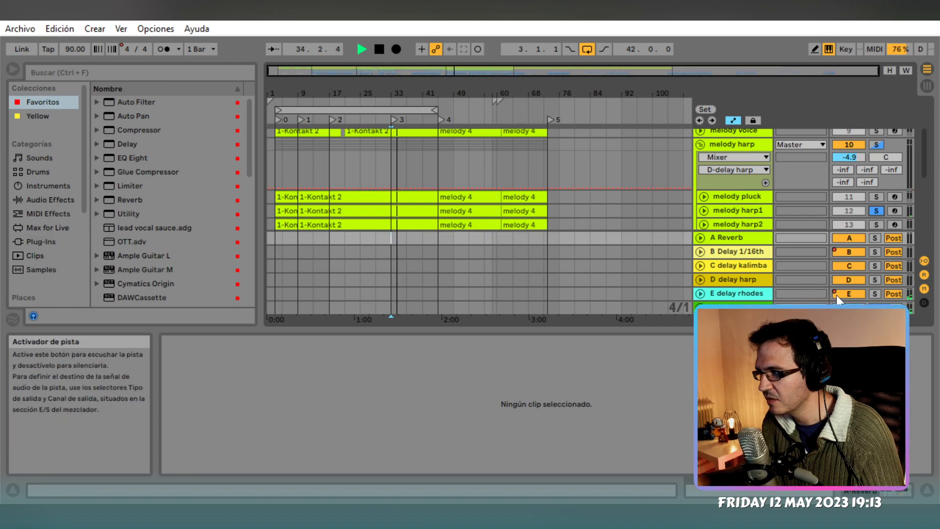
# Unfold the melody harp1 and melody pluck tracks to show their E delay rhodes send automation, and stop playback
pyautogui.click(704, 210)
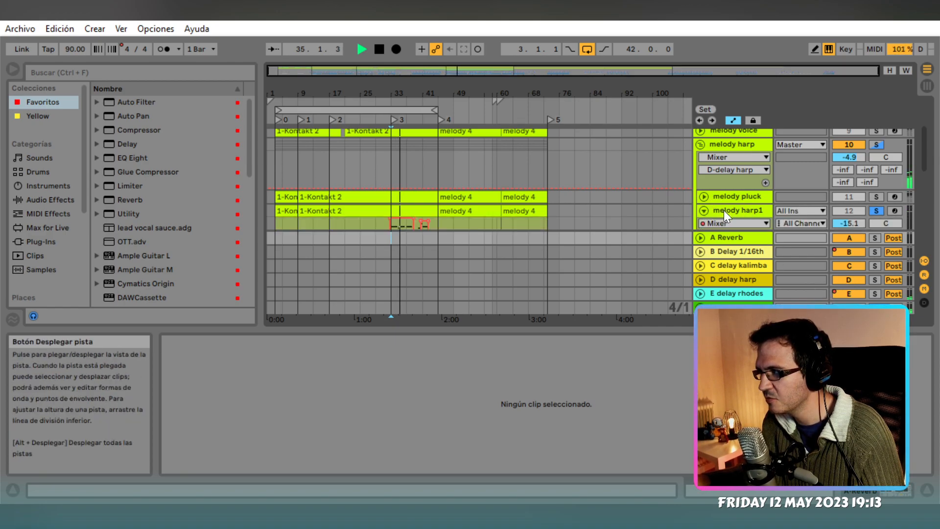
pyautogui.scroll(-1, 723, 211)
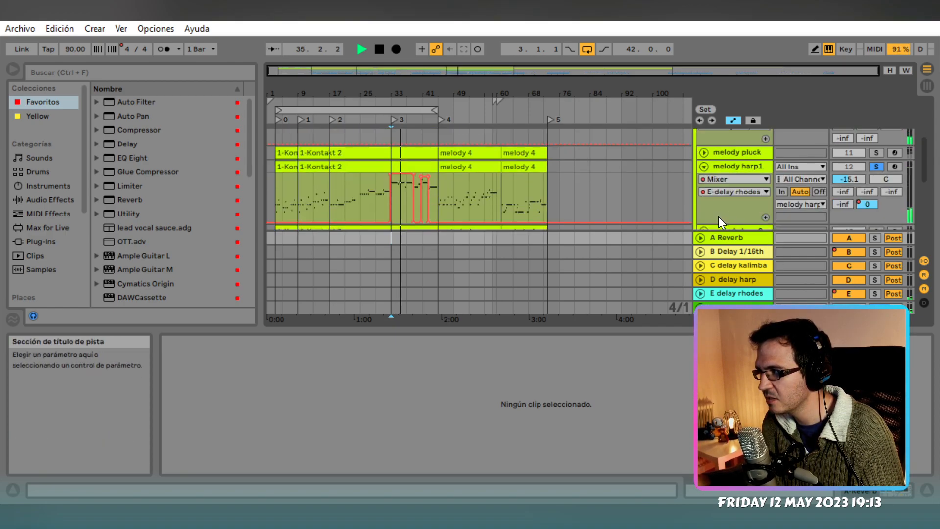
pyautogui.click(704, 152)
pyautogui.press('space')
pyautogui.scroll(-1, 681, 181)
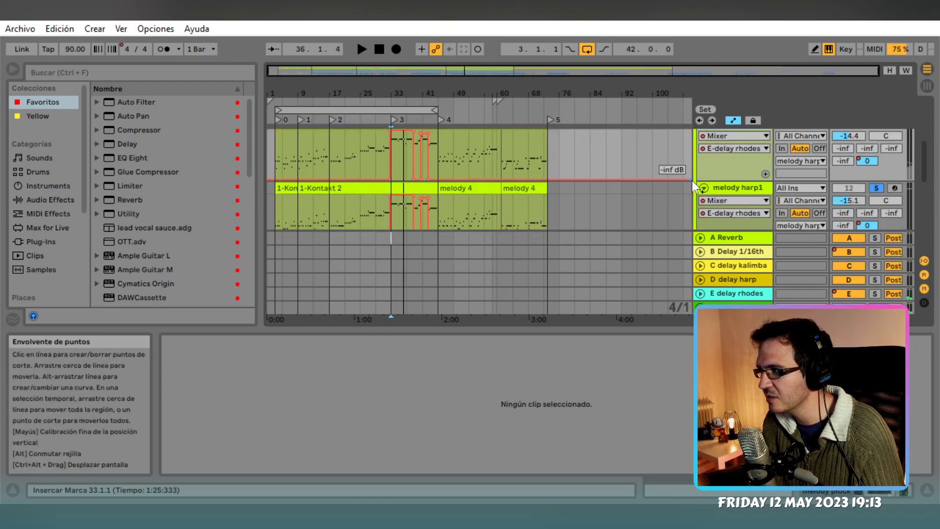
pyautogui.rightClick(859, 295)
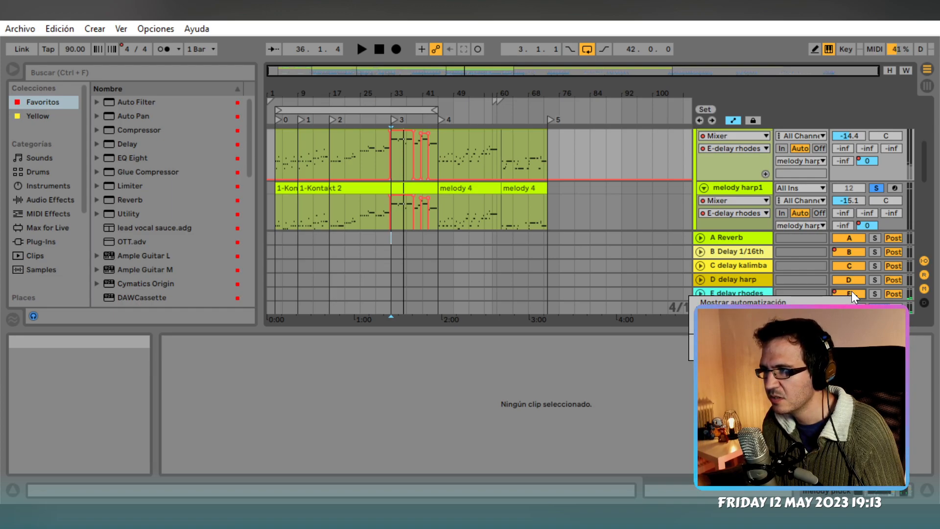
pyautogui.click(581, 286)
# Delete the raised breakpoints of the E delay rhodes send automation in section 3 of melody pluck
pyautogui.scroll(2, 572, 283)
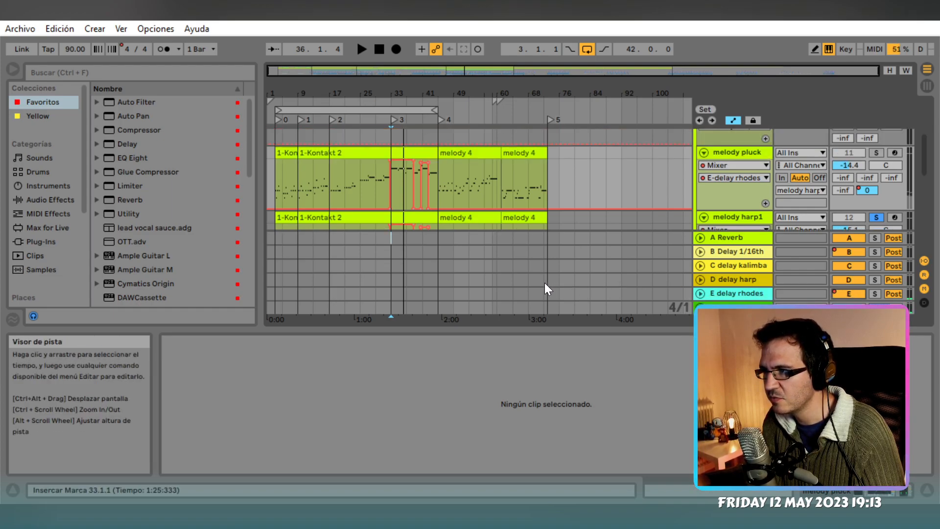
pyautogui.click(388, 163)
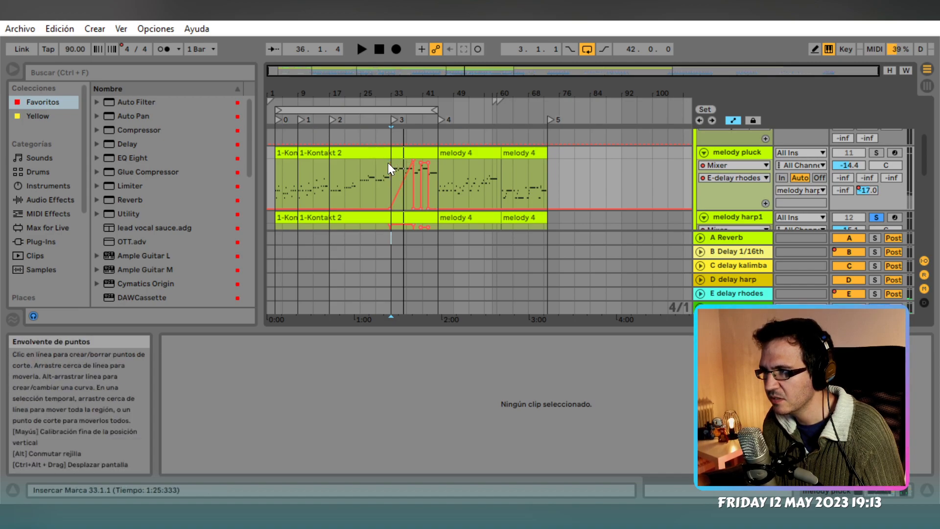
pyautogui.click(413, 161)
pyautogui.click(422, 163)
pyautogui.click(429, 164)
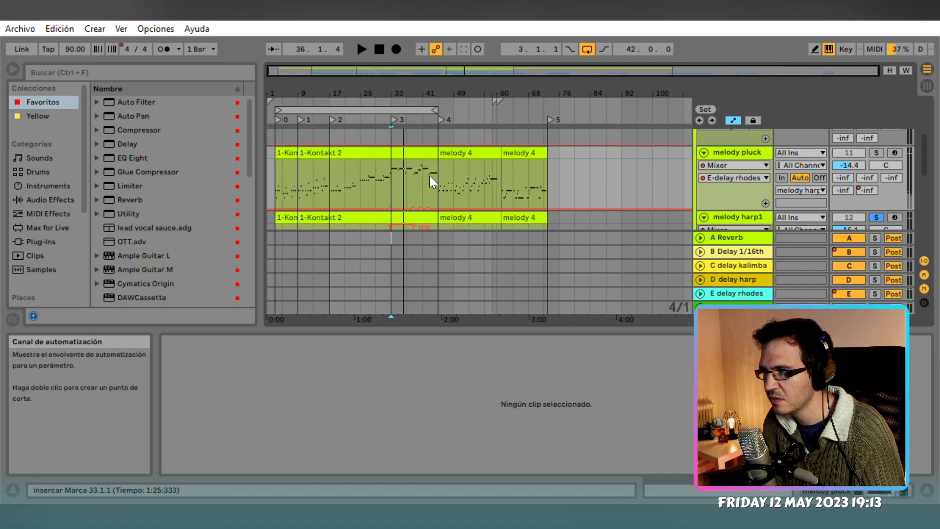
# Delete the raised breakpoints of the E delay rhodes send automation in section 3 of melody harp1
pyautogui.click(419, 228)
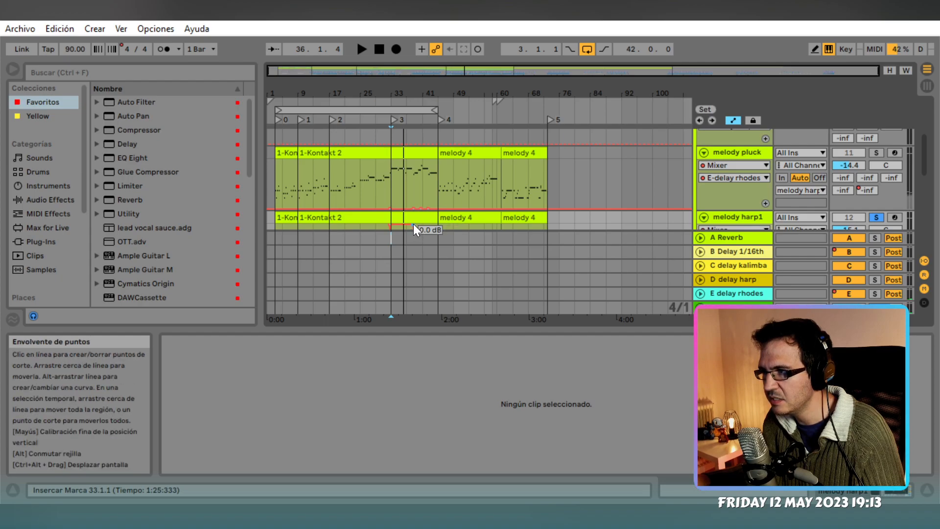
pyautogui.click(414, 225)
pyautogui.click(392, 225)
# Unfold melody harp2 and delete the raised breakpoints of its E delay rhodes send automation in section 3
pyautogui.scroll(-5, 604, 217)
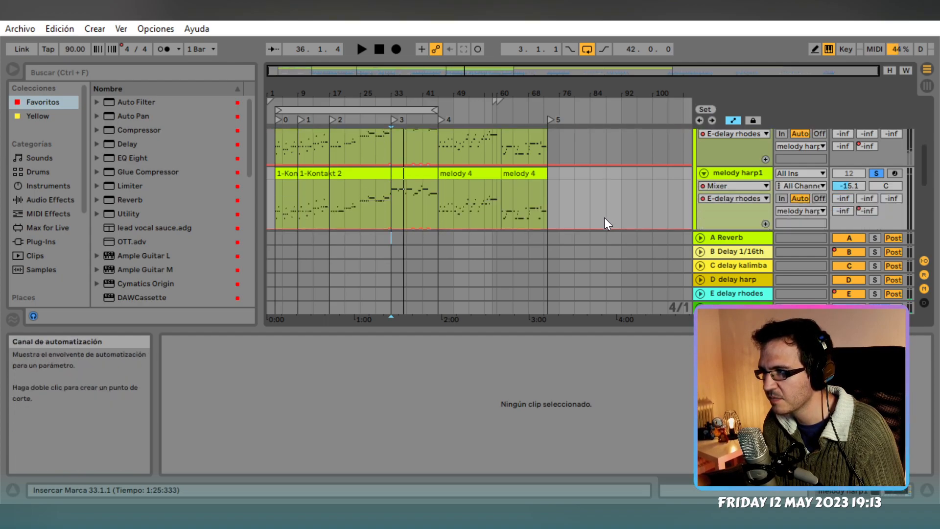
pyautogui.click(704, 179)
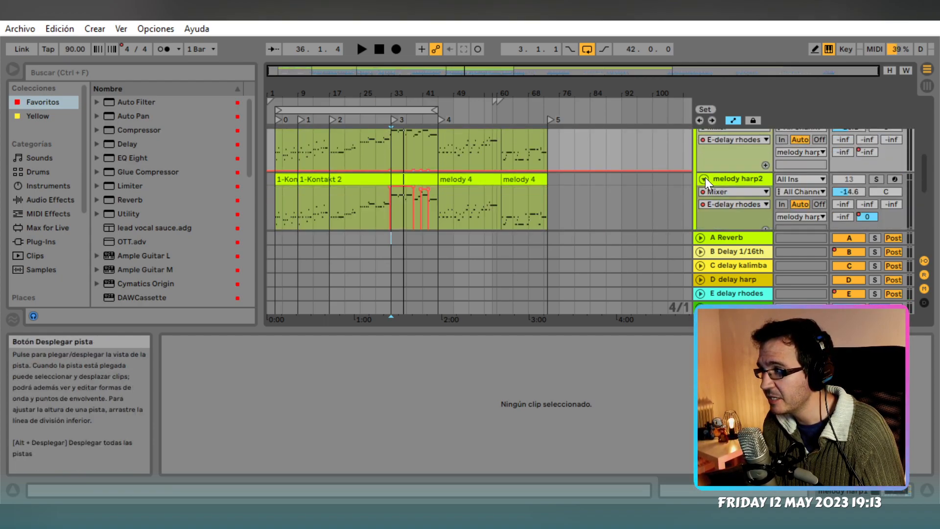
pyautogui.click(393, 188)
pyautogui.click(412, 189)
pyautogui.click(421, 190)
pyautogui.click(427, 190)
pyautogui.scroll(-2, 608, 205)
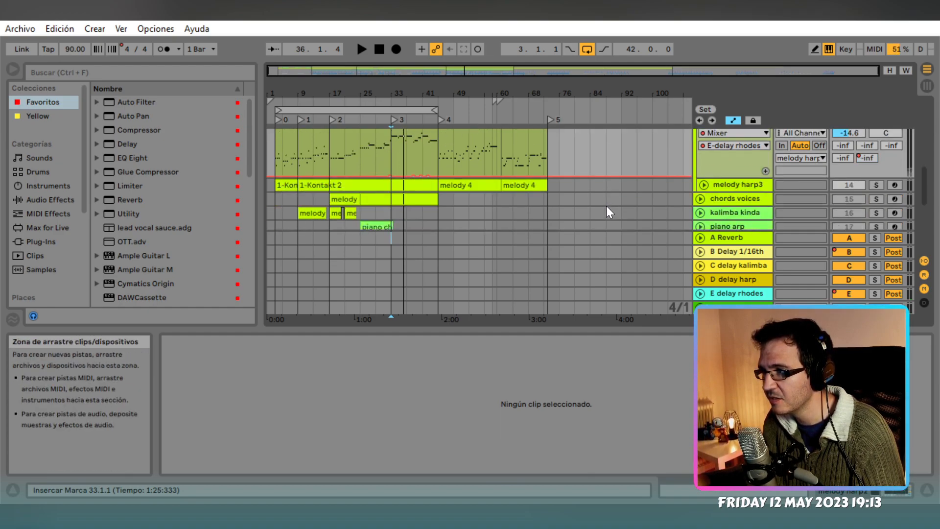
# Check the melody harp3 track for send automation and fold melody pluck and the three melody harp tracks
pyautogui.click(703, 183)
pyautogui.scroll(2, 583, 176)
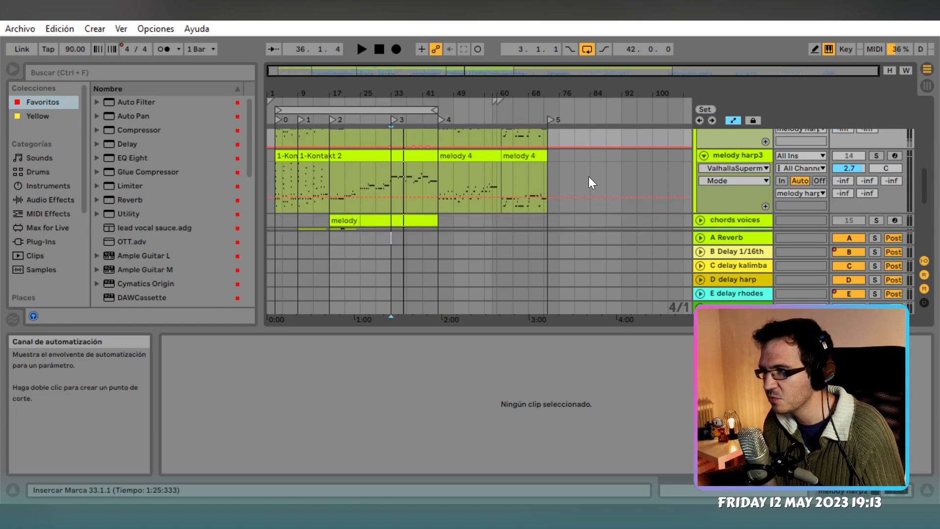
pyautogui.click(704, 164)
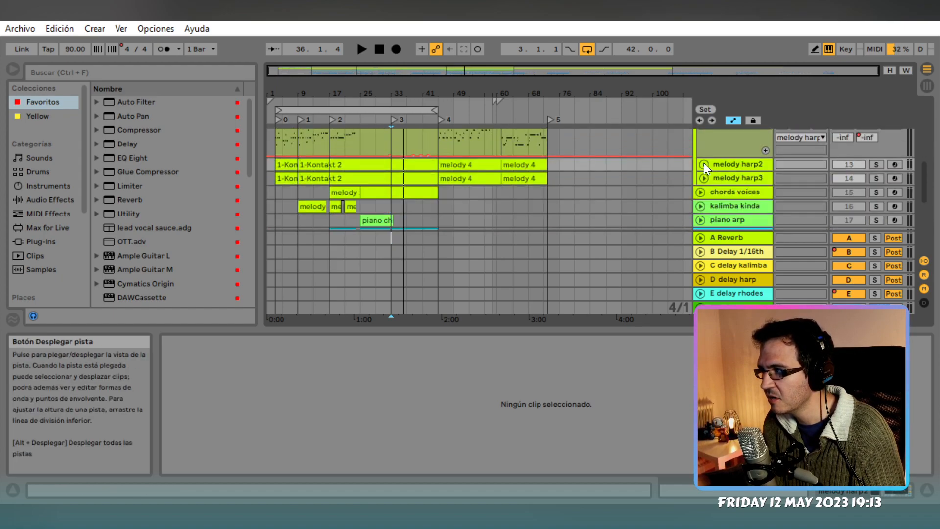
pyautogui.scroll(3, 704, 167)
pyautogui.click(704, 159)
pyautogui.scroll(2, 708, 156)
pyautogui.click(704, 138)
# Show the E delay rhodes return's devices, examine its ValhallaVintageVerb settings and close the plug-in window
pyautogui.click(735, 292)
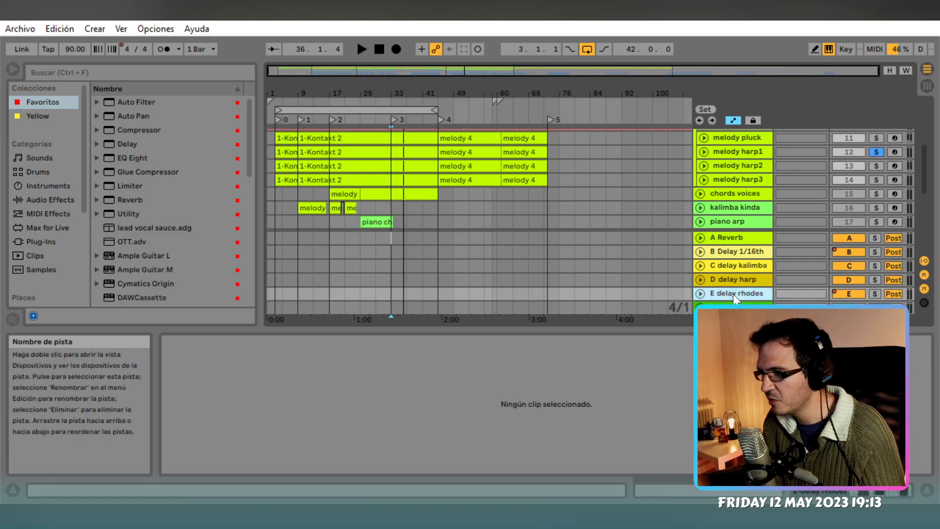
pyautogui.click(890, 492)
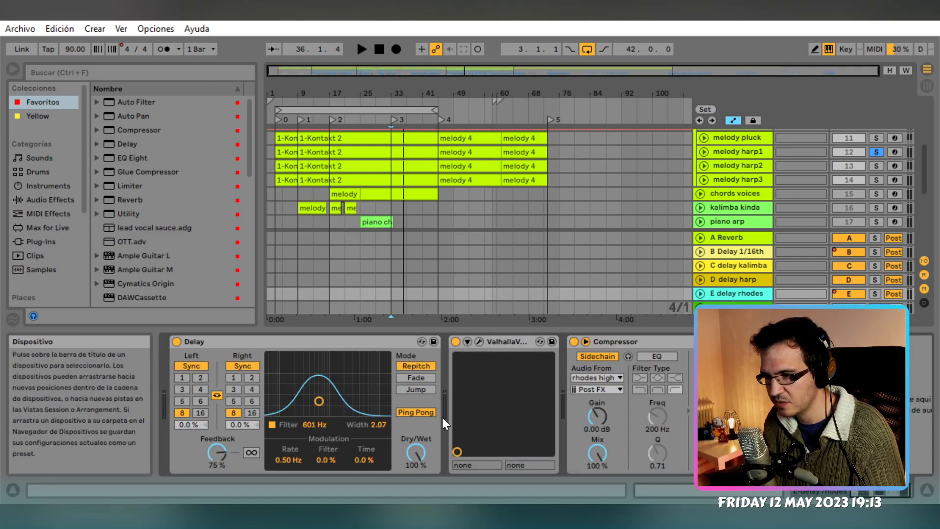
pyautogui.click(480, 339)
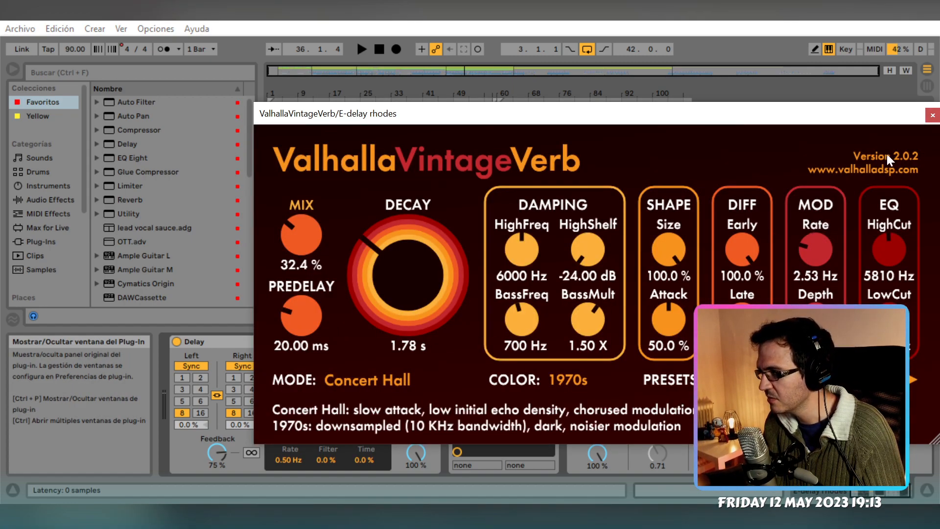
pyautogui.click(934, 116)
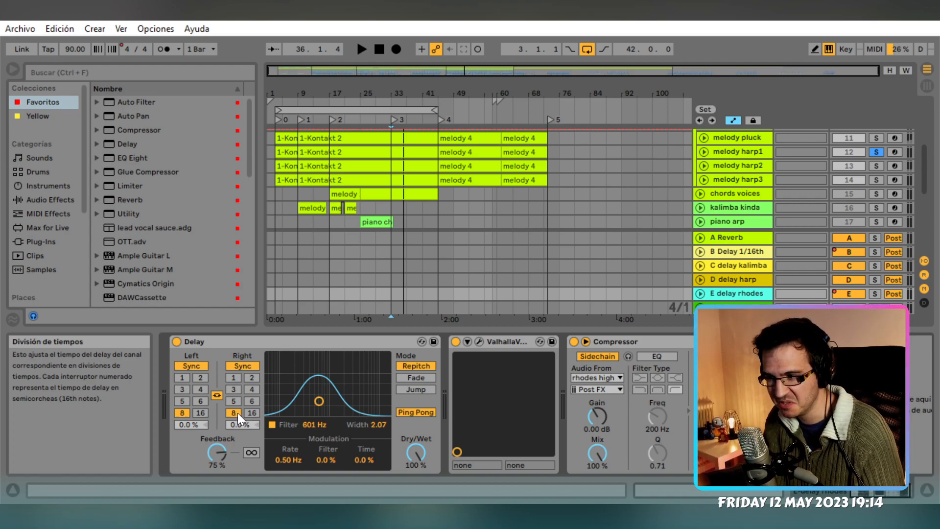
# Replay section 3 briefly, then switch the solo from melody harp1 to the melody harp group and play from bar 33
pyautogui.press('space')
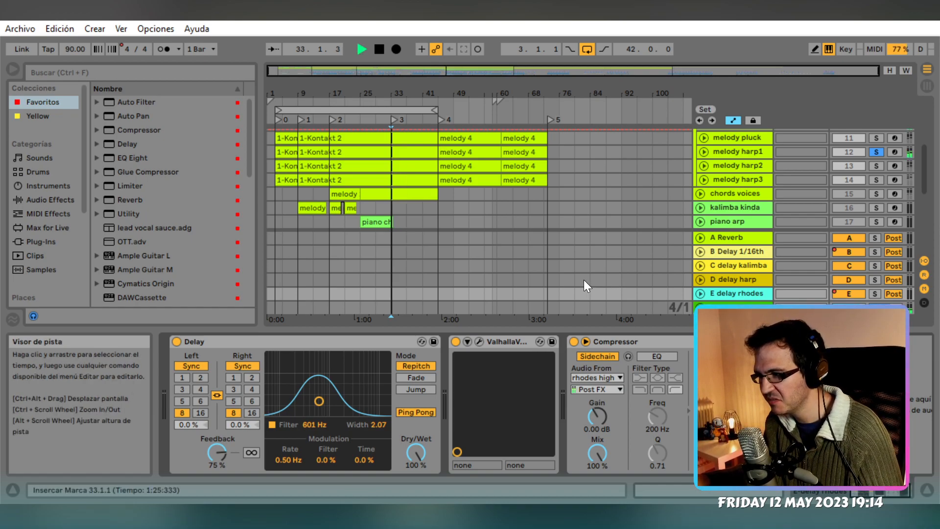
pyautogui.press('space')
pyautogui.click(877, 150)
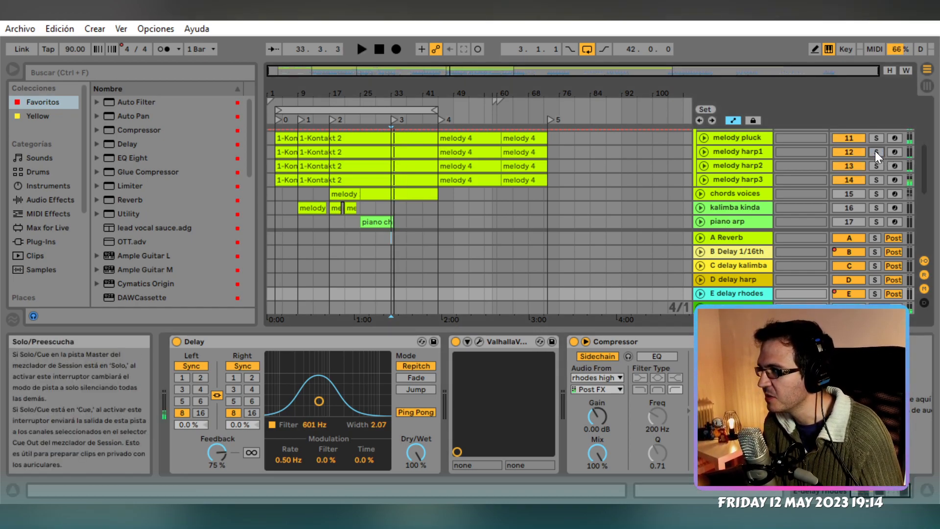
pyautogui.scroll(3, 839, 179)
pyautogui.click(877, 147)
pyautogui.press('space')
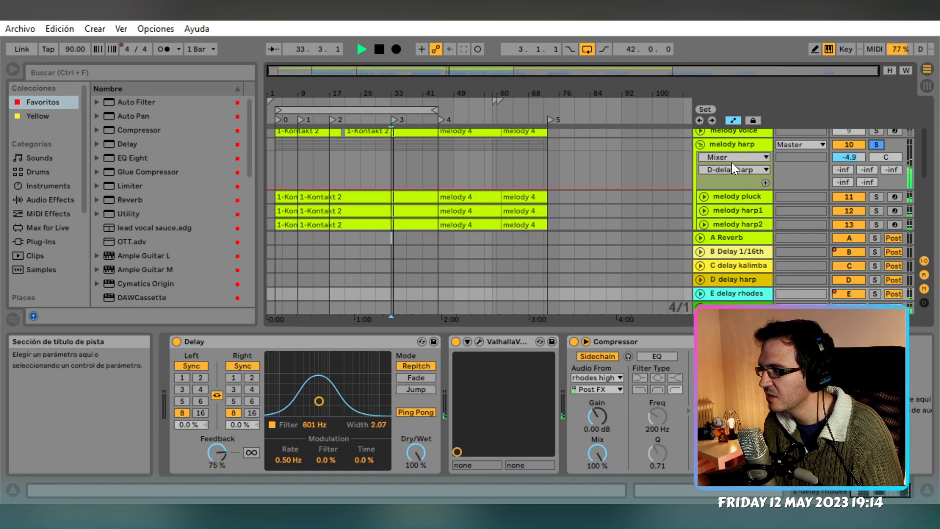
pyautogui.scroll(-2, 756, 205)
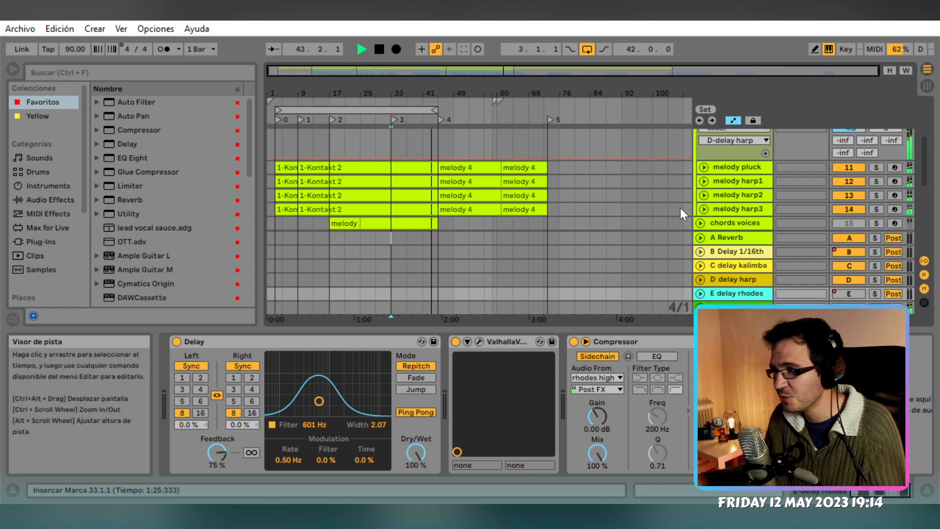
pyautogui.scroll(2, 668, 195)
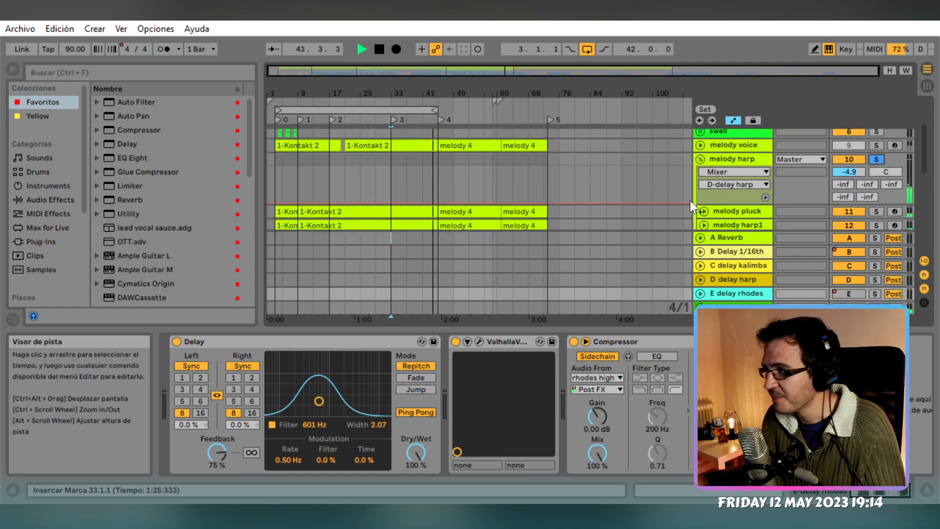
# Unsolo and fold the melody harp group, and play section 3 in the full mix
pyautogui.click(877, 160)
pyautogui.press('space')
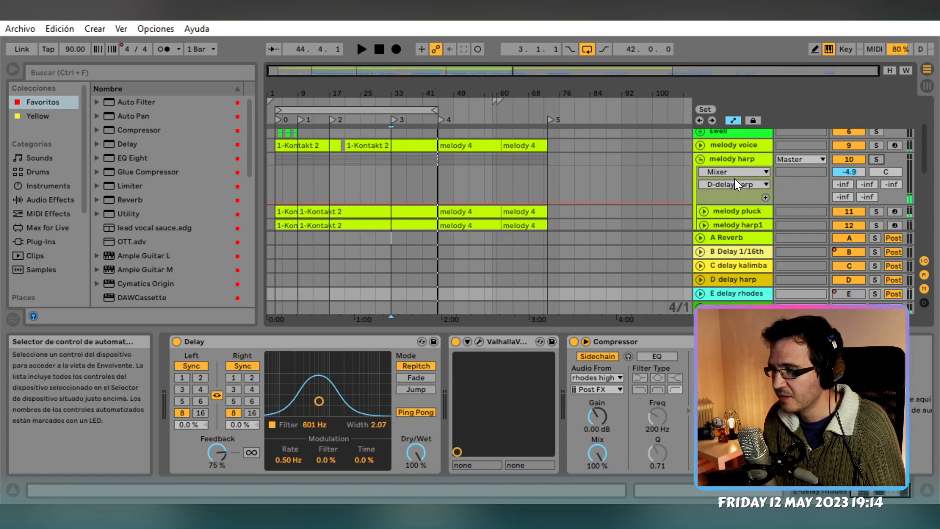
pyautogui.click(700, 158)
pyautogui.press('space')
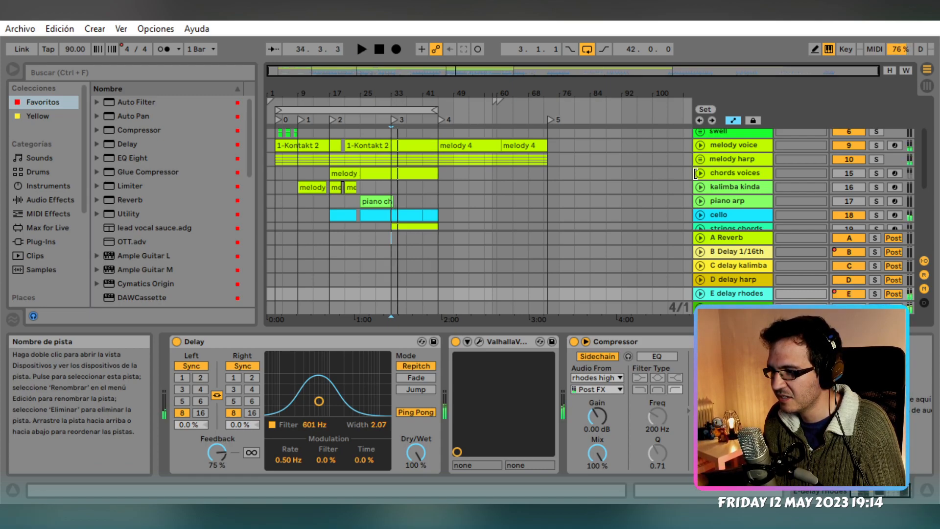
# Show the master track's devices and briefly solo the E delay rhodes return to check its signal
pyautogui.click(759, 308)
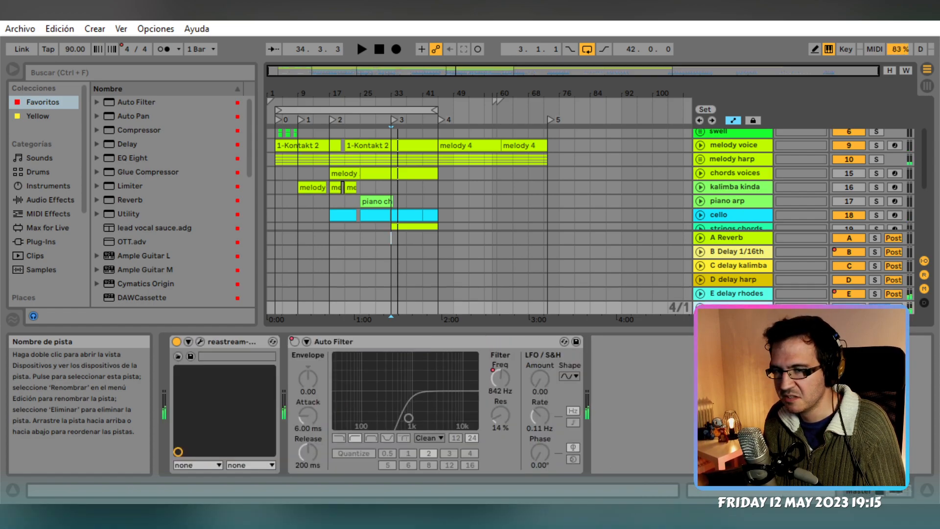
pyautogui.scroll(-3, 683, 213)
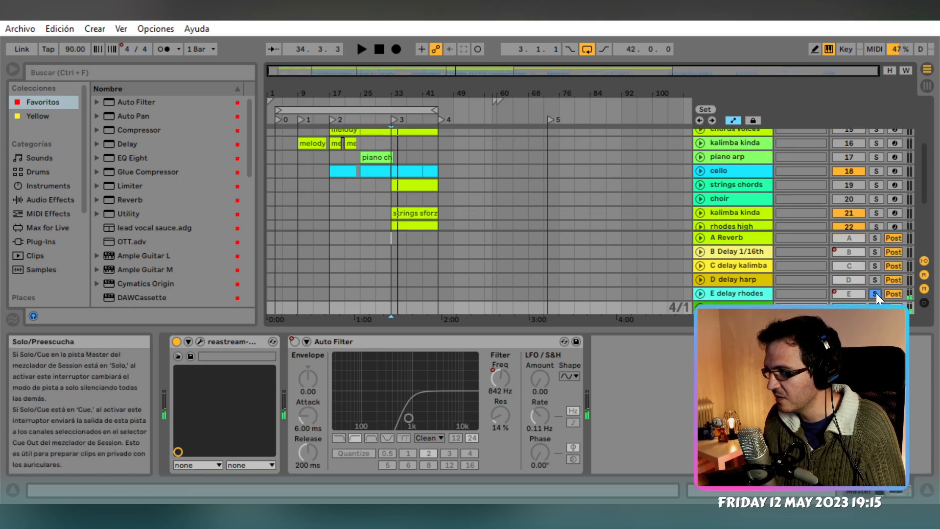
pyautogui.scroll(6, 648, 212)
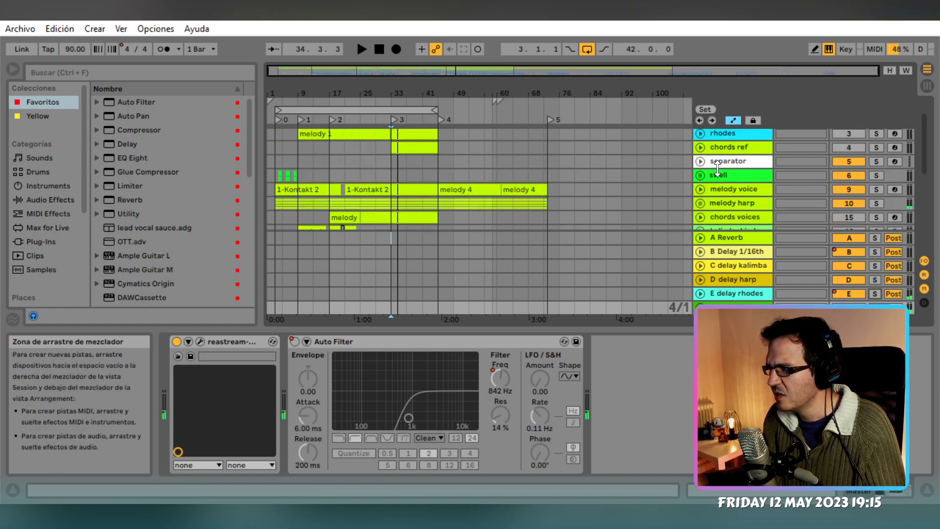
pyautogui.scroll(2, 677, 177)
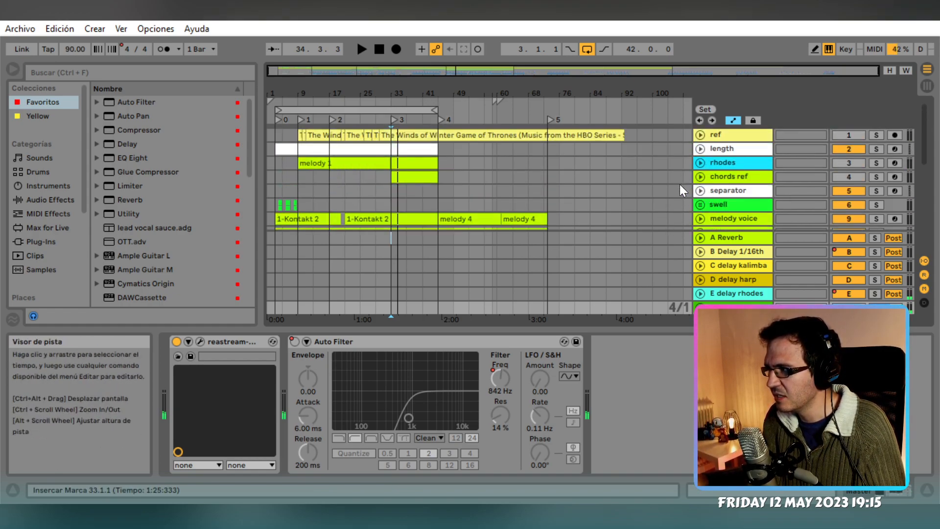
# Mute the melody harp group, play the start of section 3 without it, and reactivate the group
pyautogui.scroll(-3, 680, 184)
pyautogui.click(701, 188)
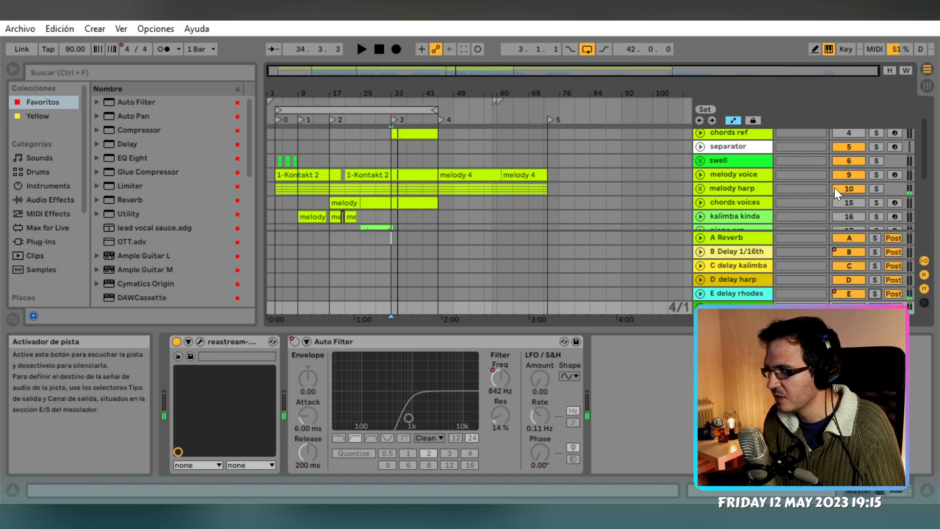
pyautogui.click(848, 188)
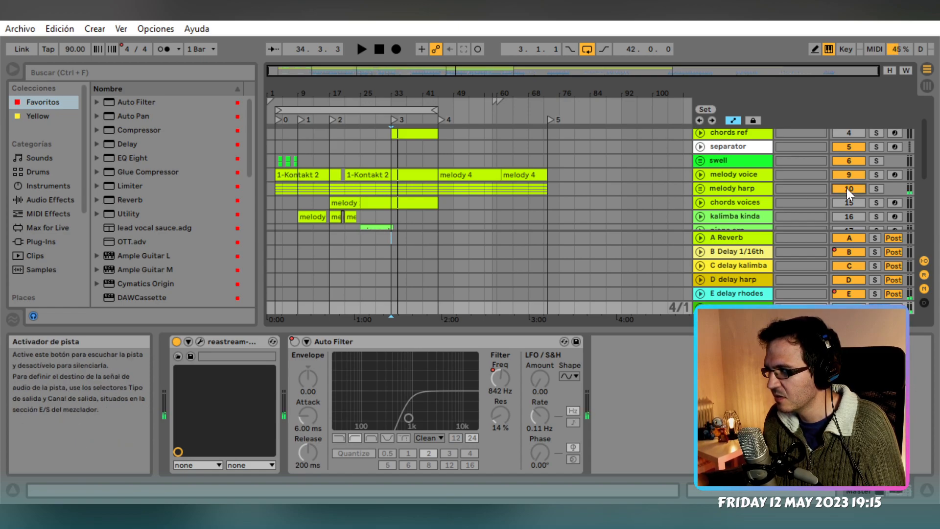
pyautogui.click(857, 191)
pyautogui.press('space')
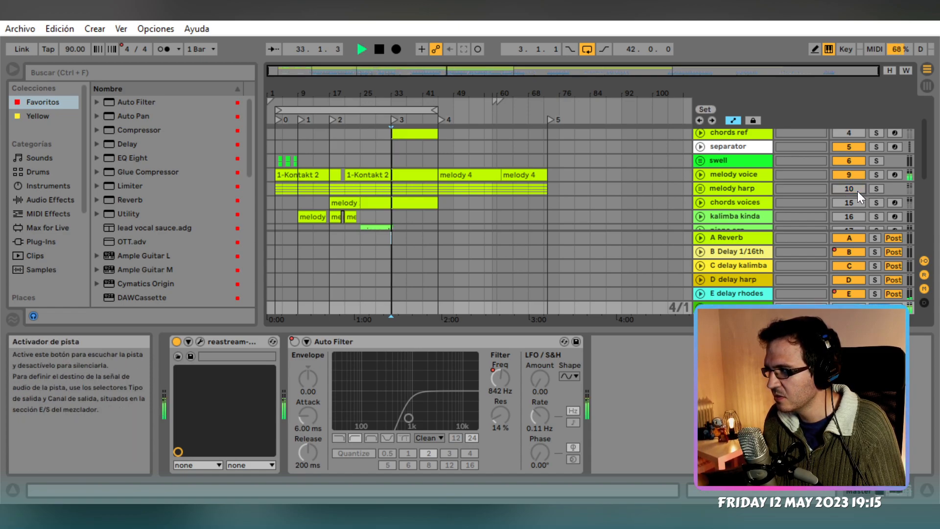
pyautogui.click(857, 191)
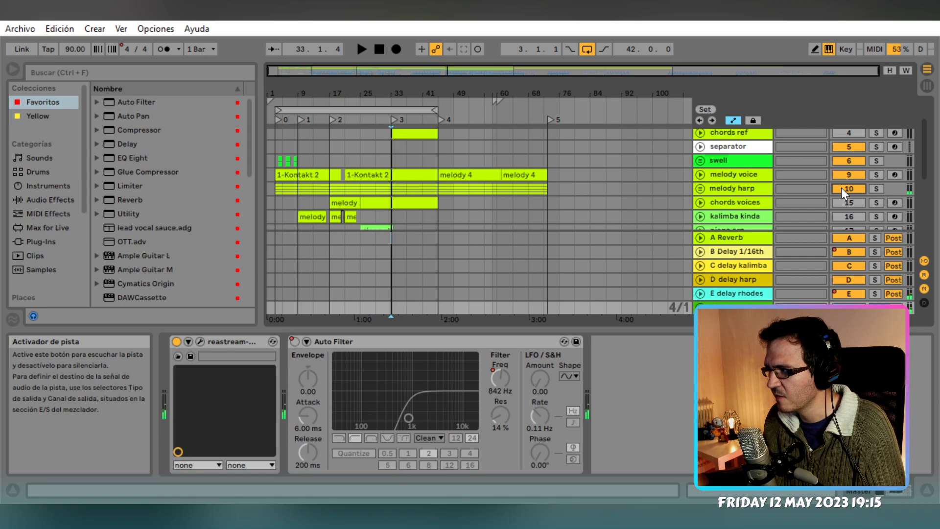
# Unfold the strings chords track to check its mixer settings and sends, and fold it again
pyautogui.scroll(-4, 653, 201)
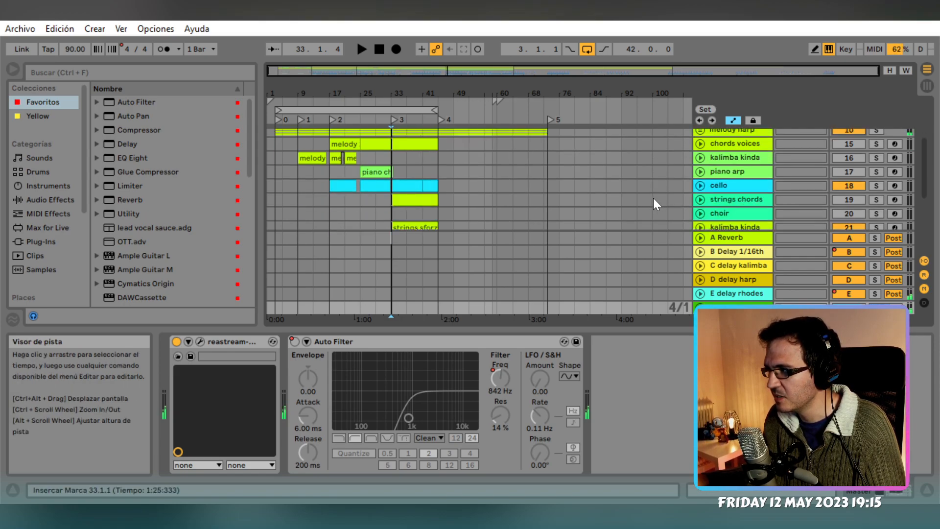
pyautogui.click(700, 200)
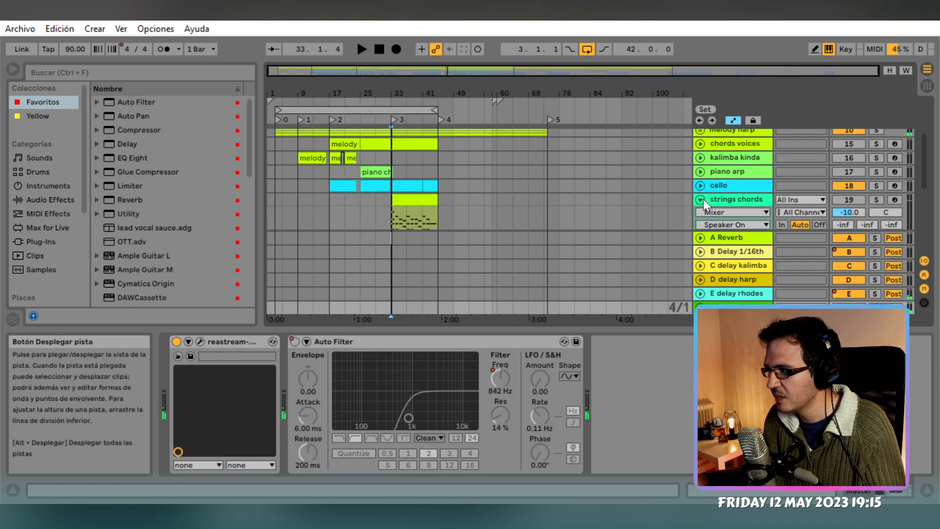
pyautogui.click(703, 199)
# Check the kalimba kinda track's devices and sends, play it soloed at the start of section 3, and unsolo it
pyautogui.scroll(-3, 661, 199)
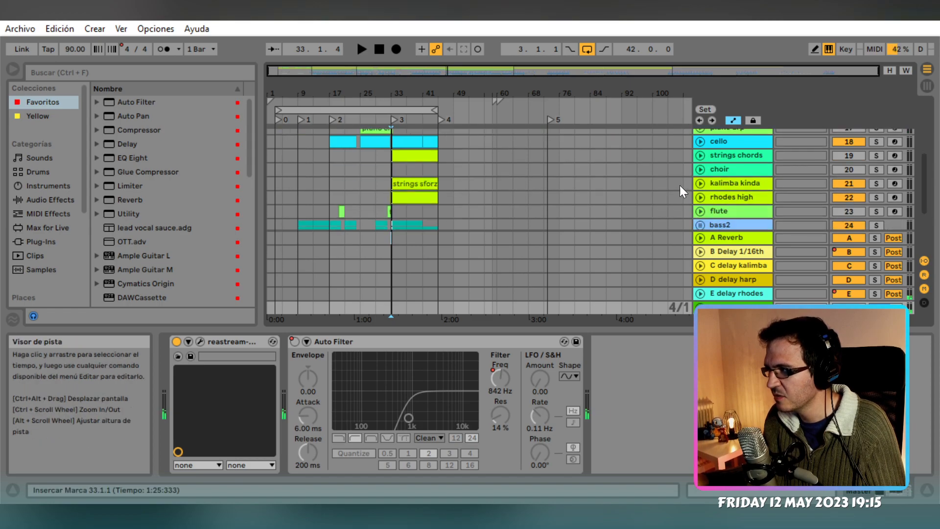
pyautogui.click(722, 183)
pyautogui.click(700, 183)
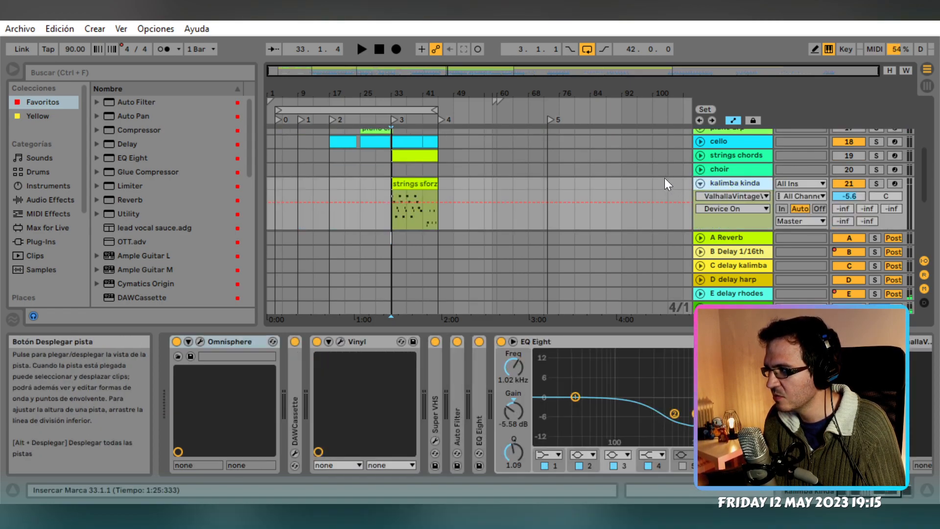
pyautogui.click(701, 153)
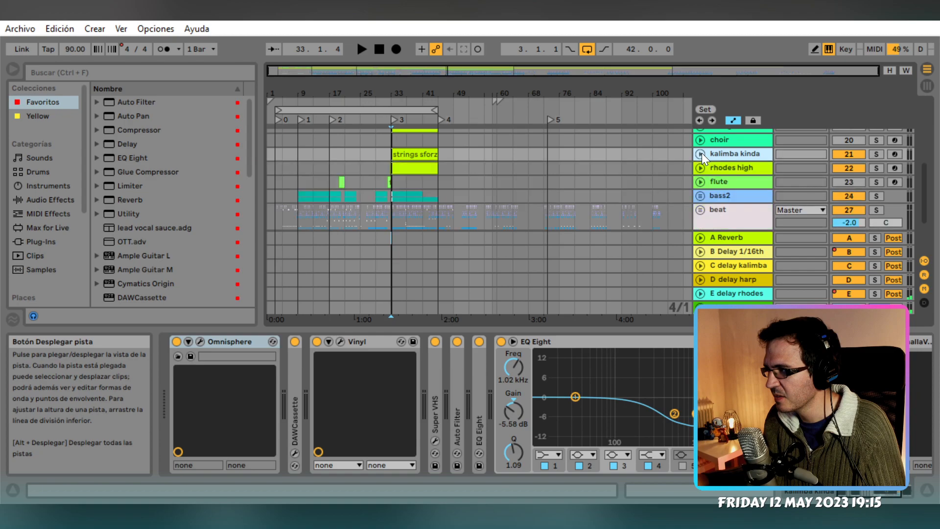
pyautogui.click(877, 154)
pyautogui.press('space')
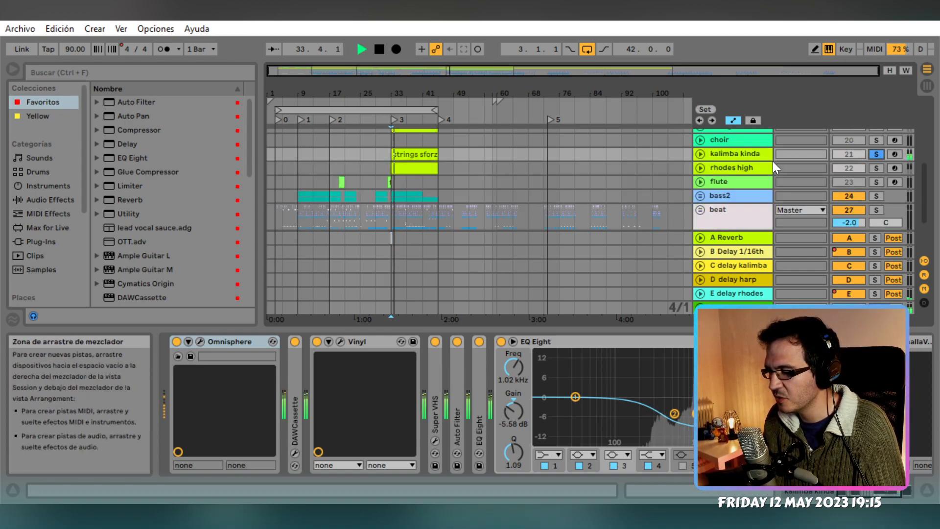
pyautogui.click(877, 153)
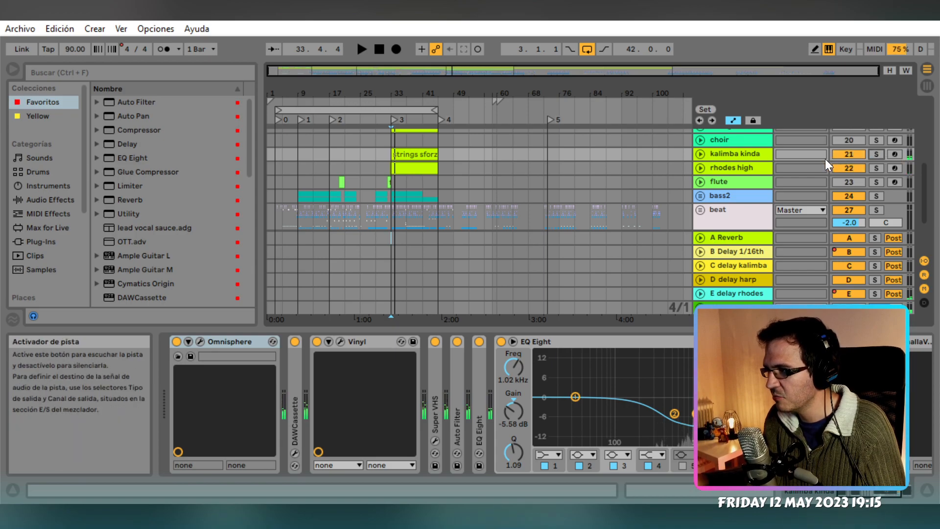
# Show the rhodes high track's E delay rhodes send automation and play the track soloed in section 3
pyautogui.click(732, 169)
pyautogui.click(702, 168)
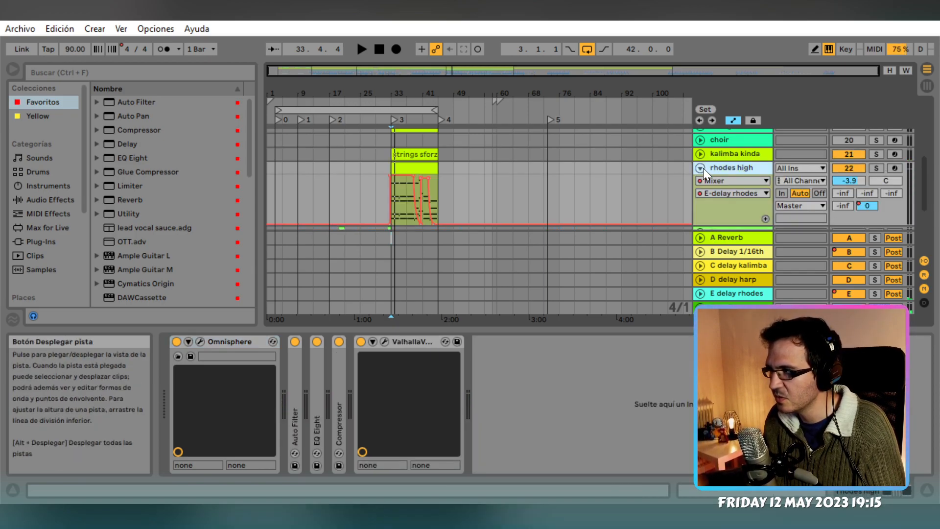
pyautogui.click(877, 168)
pyautogui.press('space')
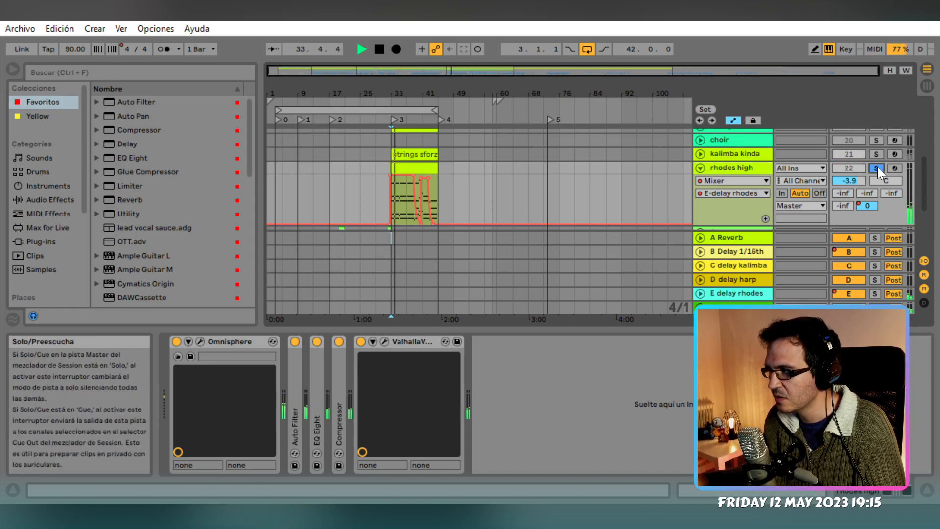
pyautogui.press('space')
# Delete the E delay rhodes send automation from the rhodes high track, fold the track and unsolo it
pyautogui.rightClick(868, 205)
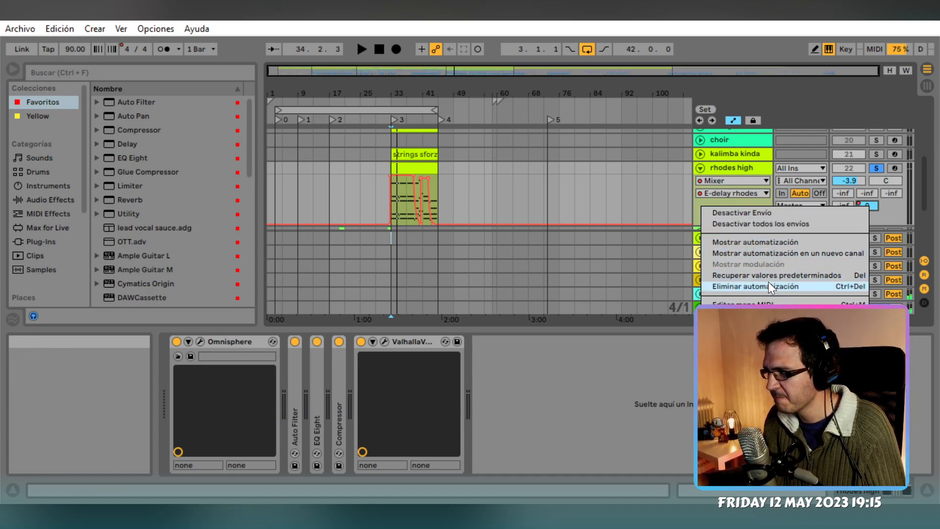
pyautogui.click(389, 177)
pyautogui.click(413, 176)
pyautogui.click(421, 178)
pyautogui.click(429, 178)
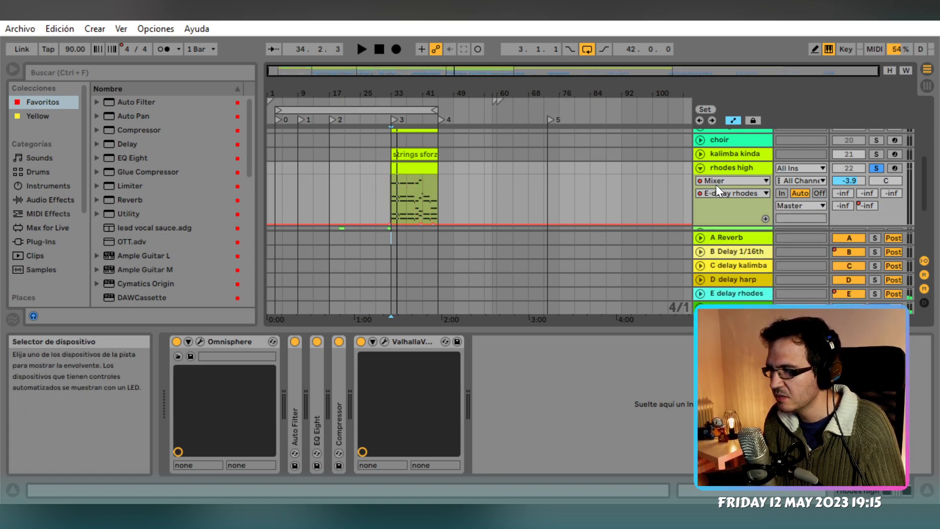
pyautogui.click(702, 168)
pyautogui.click(881, 166)
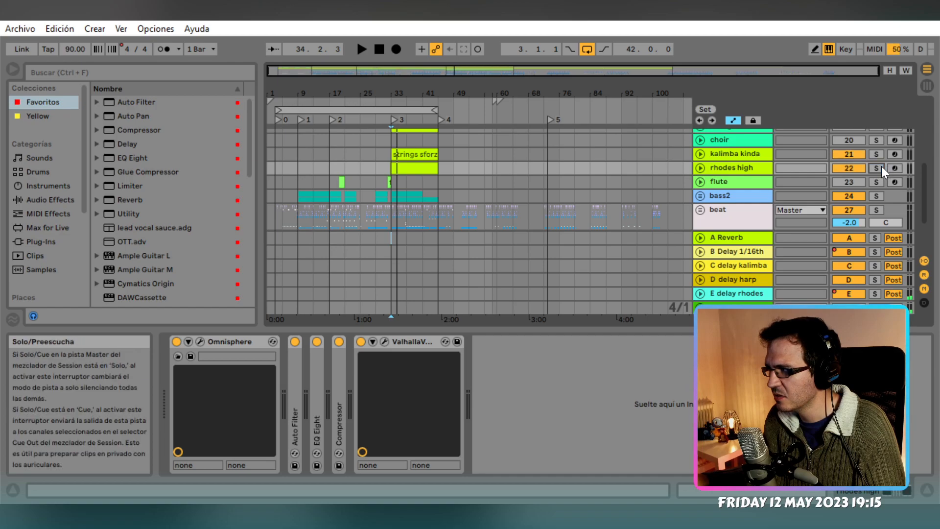
# Play the start of section 3 from the rhodes high clip and unfold the track to check its sends and devices
pyautogui.click(420, 170)
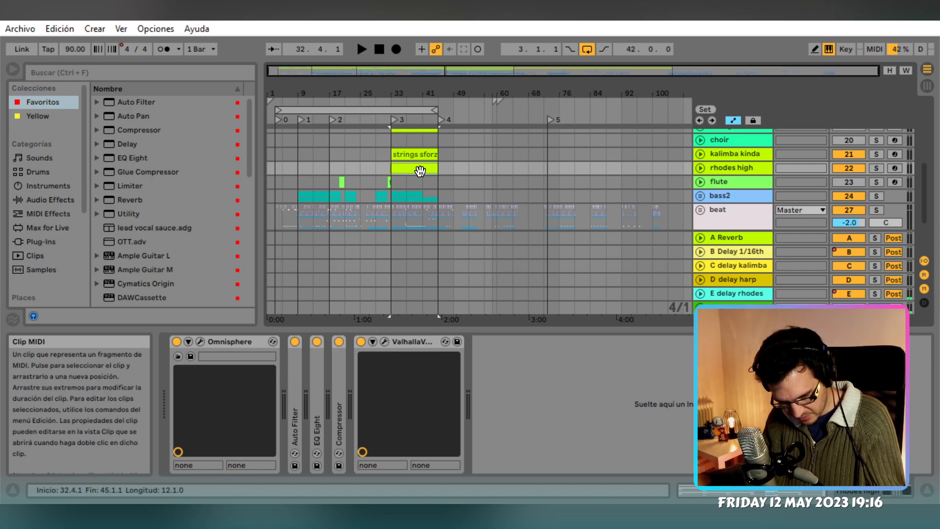
pyautogui.press('space')
pyautogui.press('space')
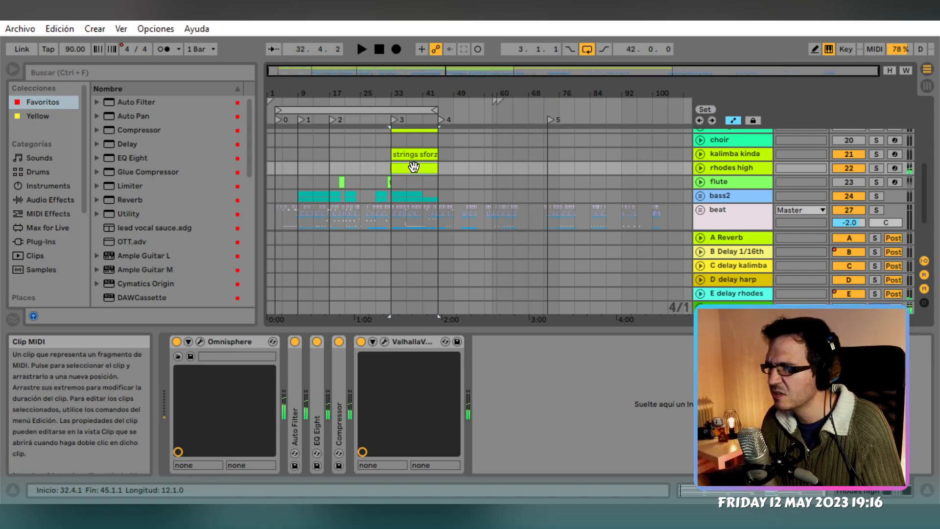
pyautogui.click(700, 168)
pyautogui.scroll(-2, 655, 172)
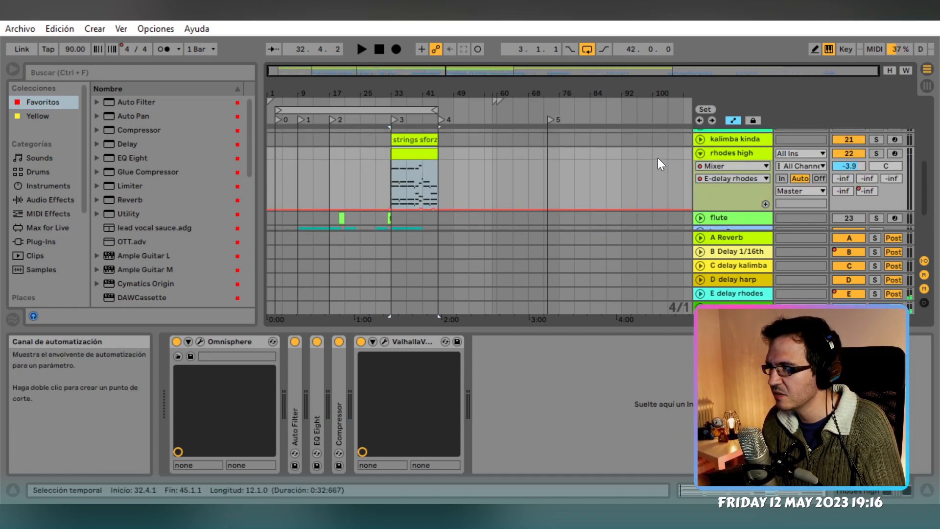
pyautogui.scroll(1, 657, 157)
pyautogui.click(706, 168)
pyautogui.click(706, 167)
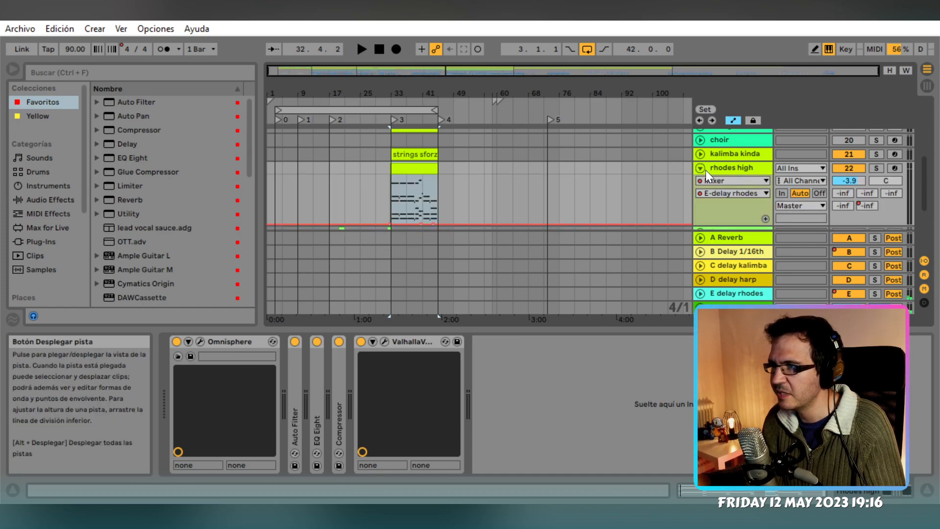
pyautogui.click(721, 173)
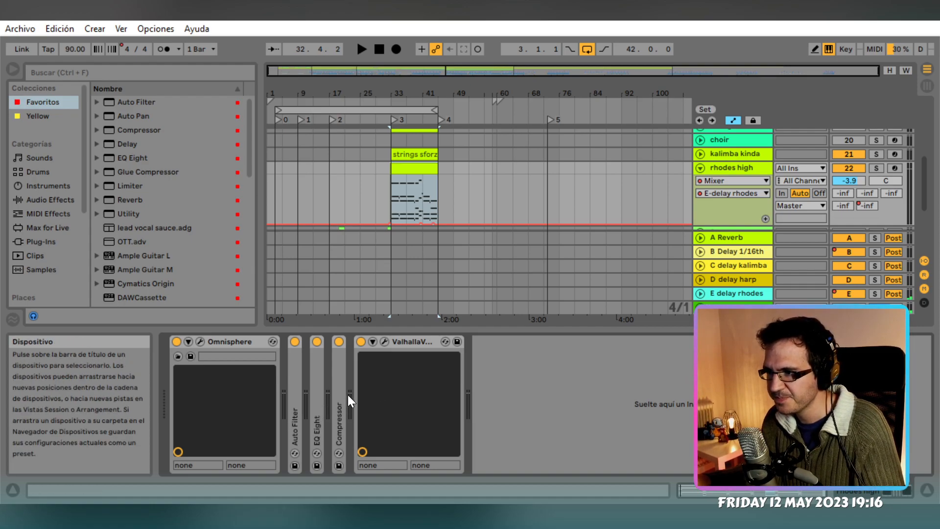
# Try a deeper EQ Eight cut on soloed rhodes high during playback, with band 5 at 1.24 kHz, -5.83 dB
pyautogui.click(877, 168)
pyautogui.press('space')
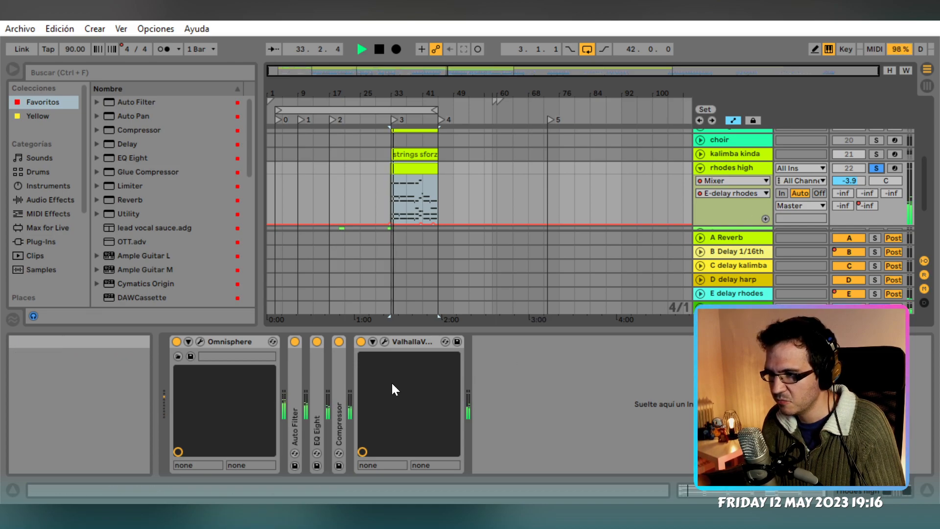
pyautogui.doubleClick(315, 390)
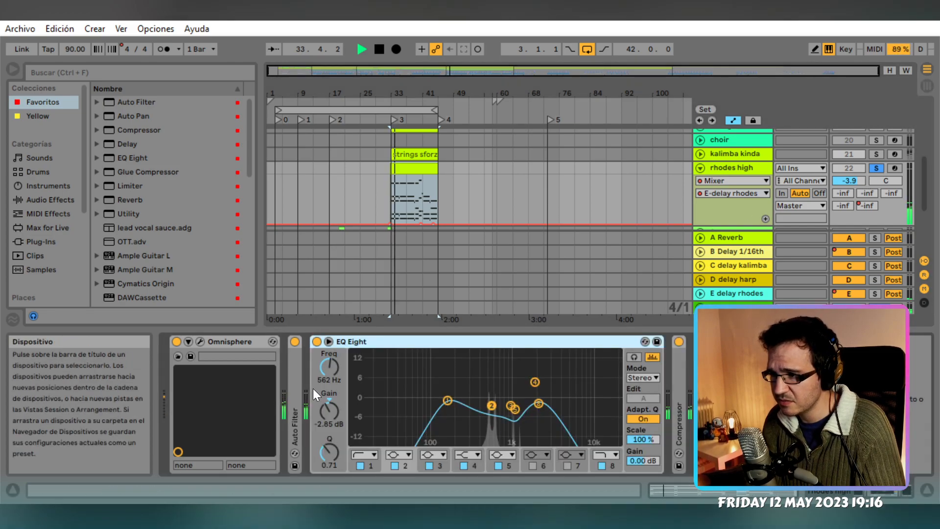
pyautogui.click(539, 404)
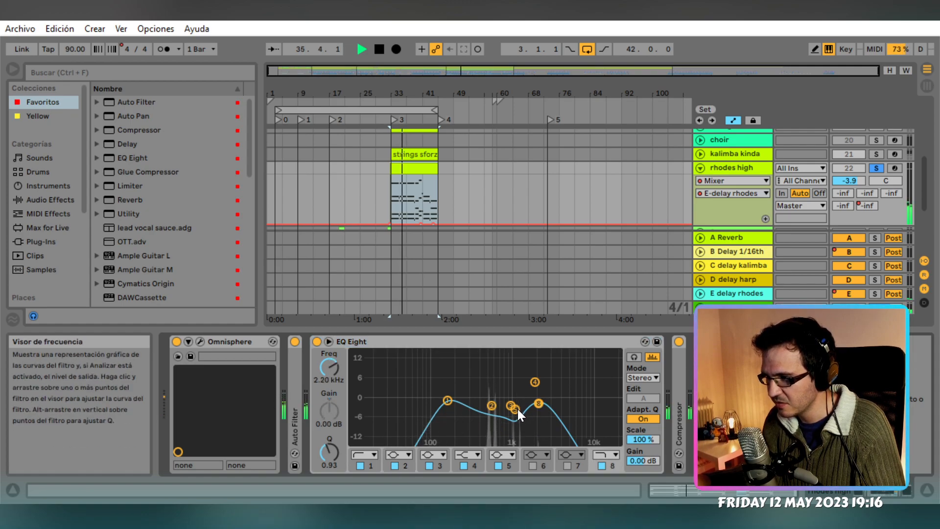
pyautogui.moveTo(515, 409); pyautogui.dragTo(519, 414)
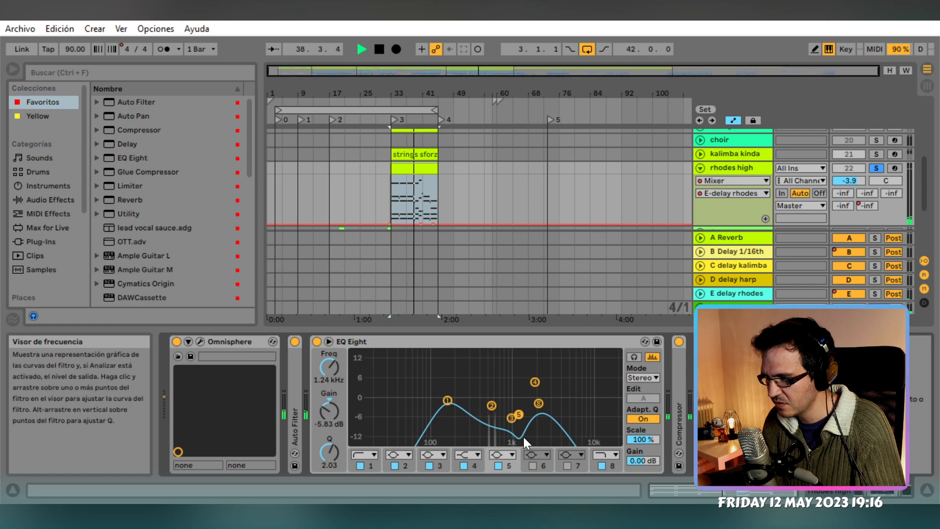
pyautogui.press('space')
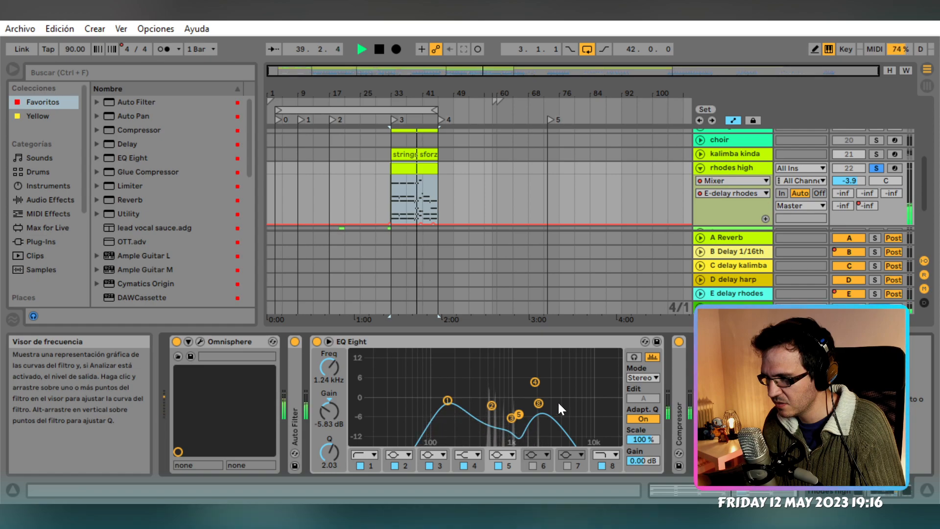
# Compare rhodes high soloed and in the full mix at the start of section 3, and leave the track deactivated and folded
pyautogui.click(875, 166)
pyautogui.press('space')
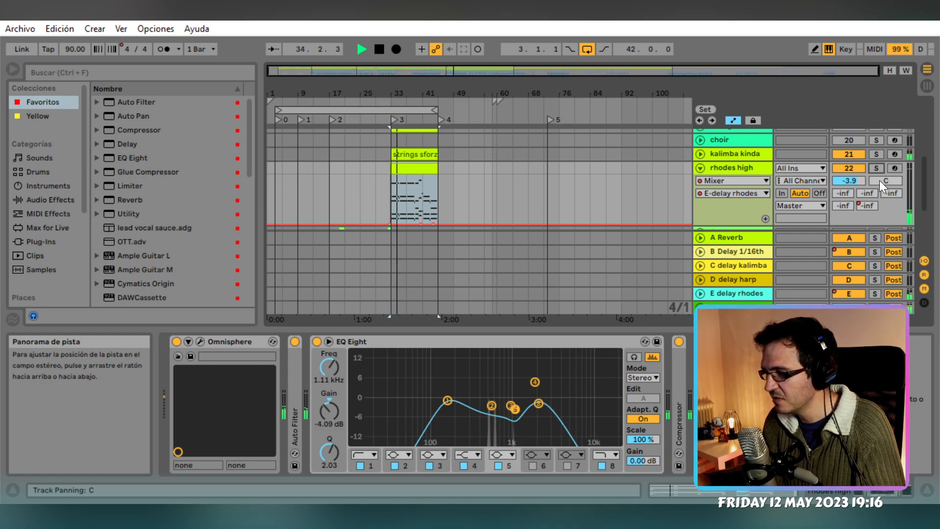
pyautogui.press('space')
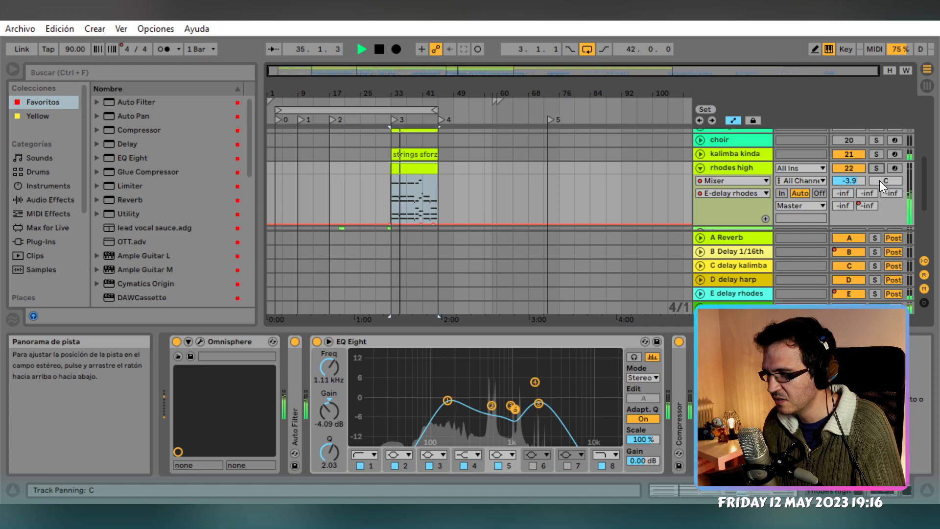
pyautogui.press('space')
pyautogui.click(875, 168)
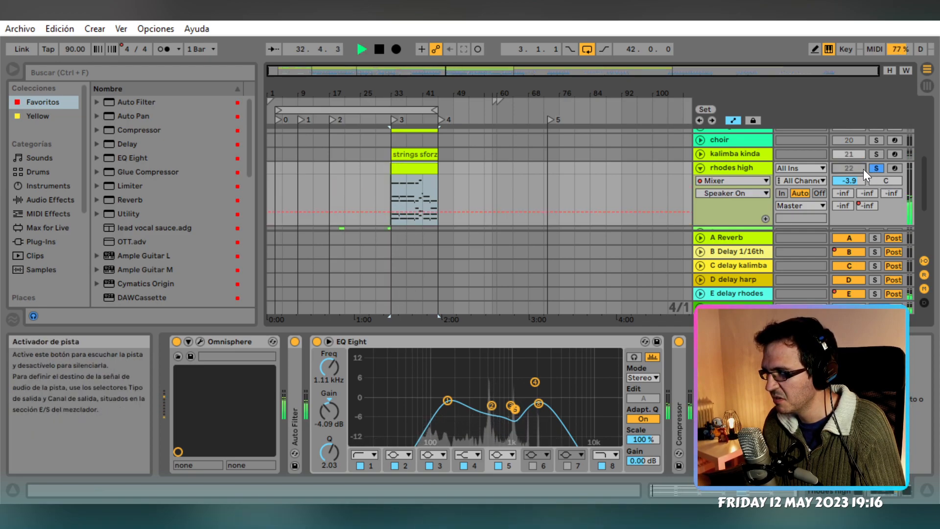
pyautogui.click(882, 169)
pyautogui.press('space')
pyautogui.press('space')
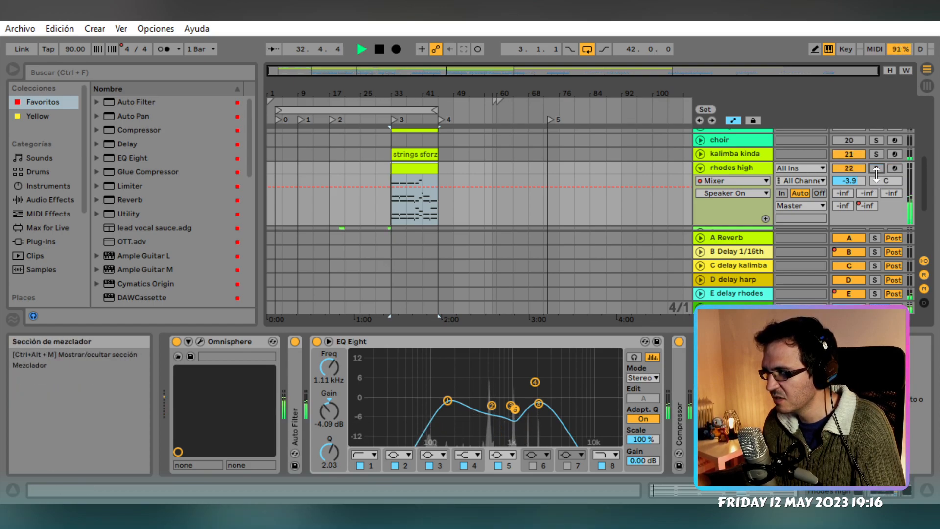
pyautogui.press('space')
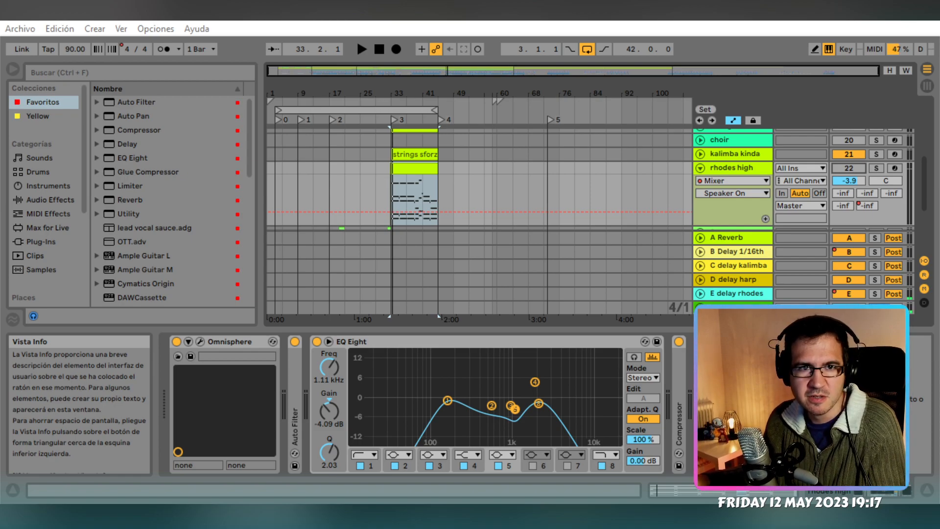
pyautogui.click(511, 238)
pyautogui.click(701, 169)
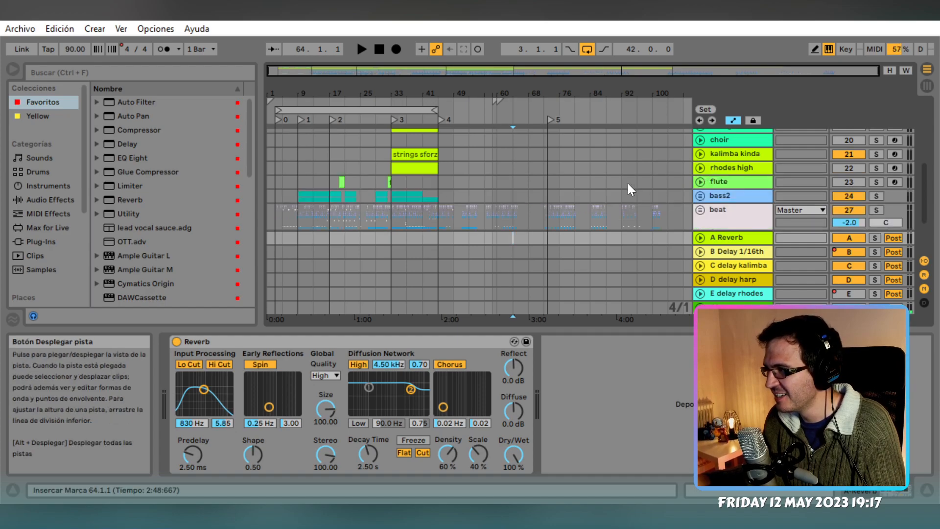
# Activate and solo the flute track, open its flute 1 clip just before section 3 in the note editor, and play it
pyautogui.click(385, 214)
pyautogui.press('space')
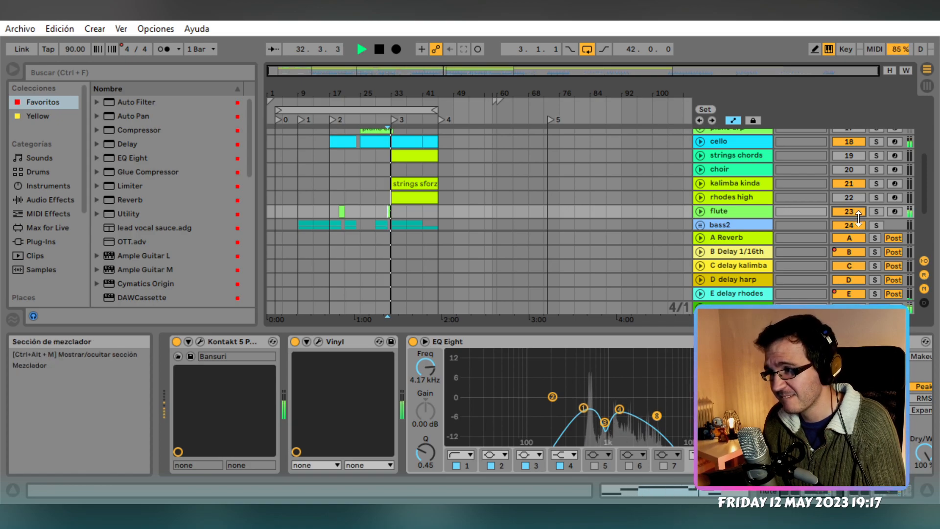
pyautogui.press('space')
pyautogui.click(876, 211)
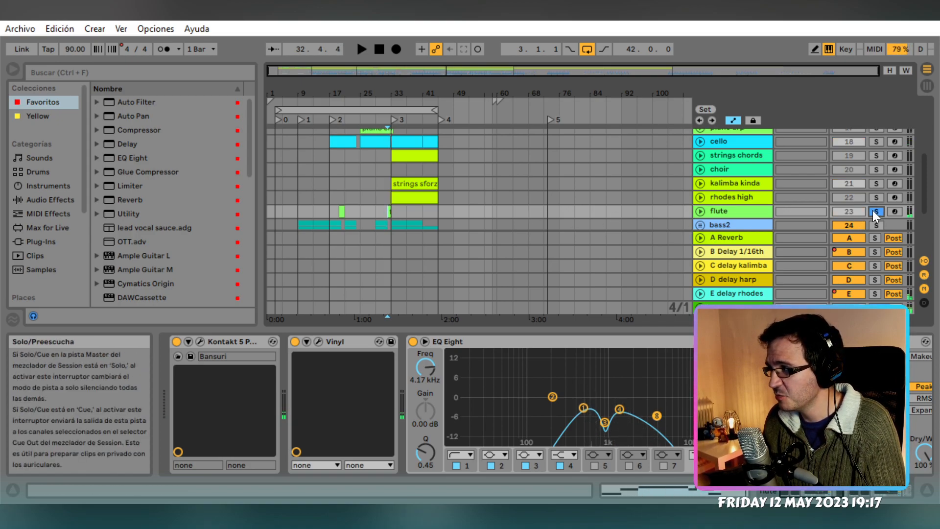
pyautogui.doubleClick(390, 211)
pyautogui.press('space')
pyautogui.press('space')
# Shorten the D#3 note in the flute 1 clip to end at about 1.2.3 and add a D3 note at 1.2.4
pyautogui.click(724, 386)
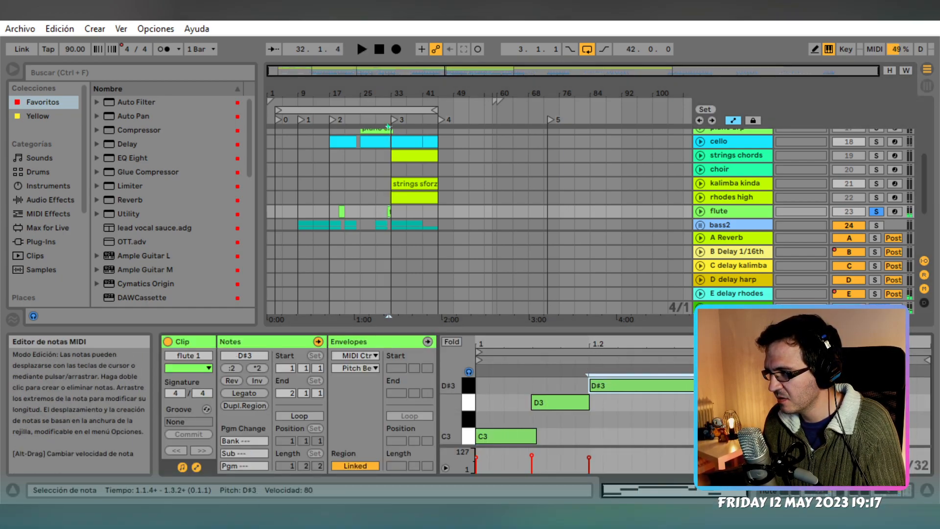
pyautogui.moveTo(724, 386); pyautogui.dragTo(671, 388)
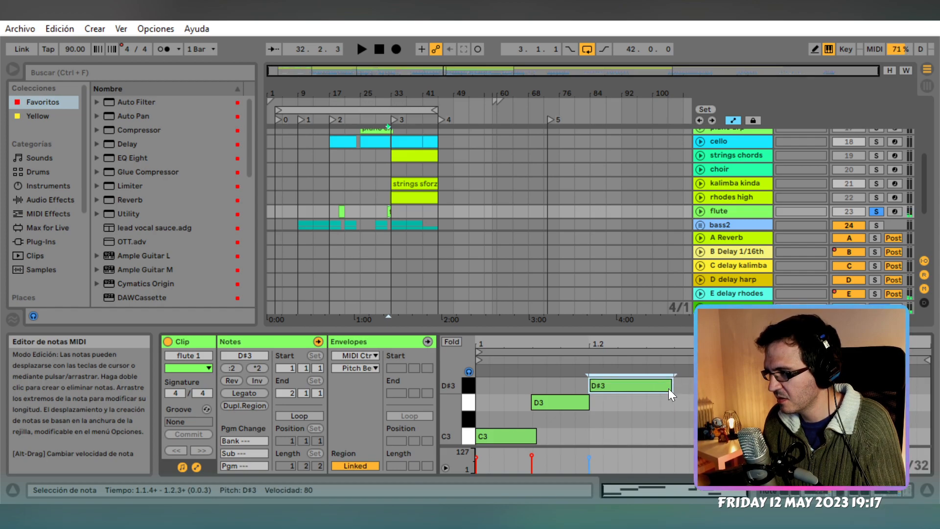
pyautogui.click(568, 404)
pyautogui.doubleClick(682, 403)
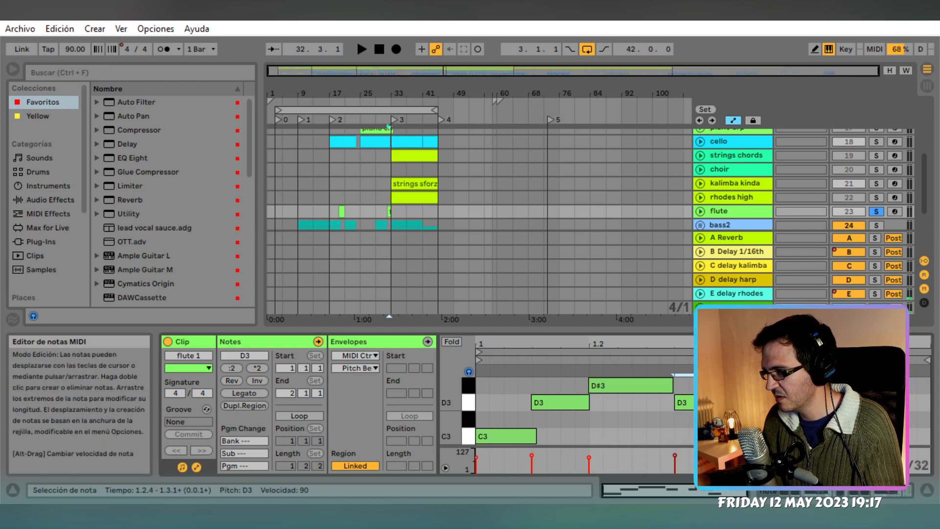
# Place a short D#3 note after the new D3, starting at about 1.3.1, and play the flute phrase
pyautogui.click(724, 402)
pyautogui.click(764, 385)
pyautogui.click(698, 403)
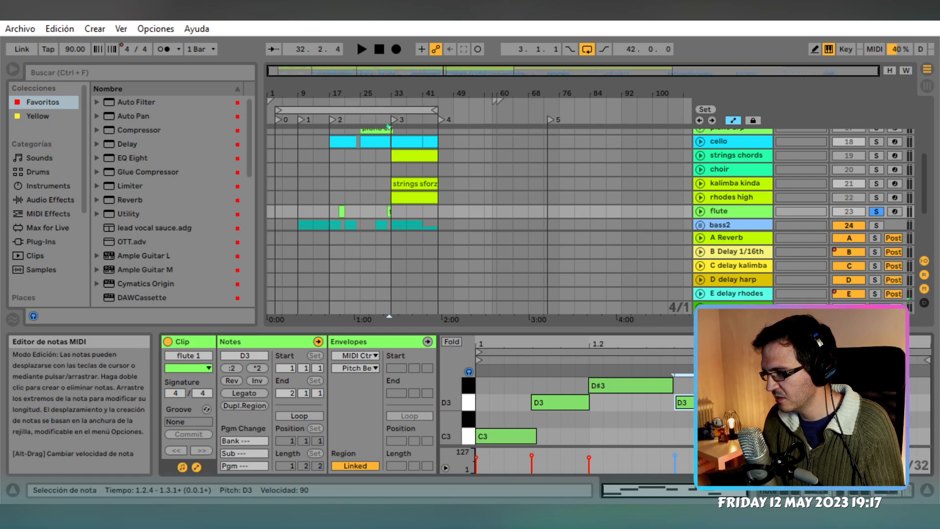
pyautogui.click(793, 402)
pyautogui.click(750, 386)
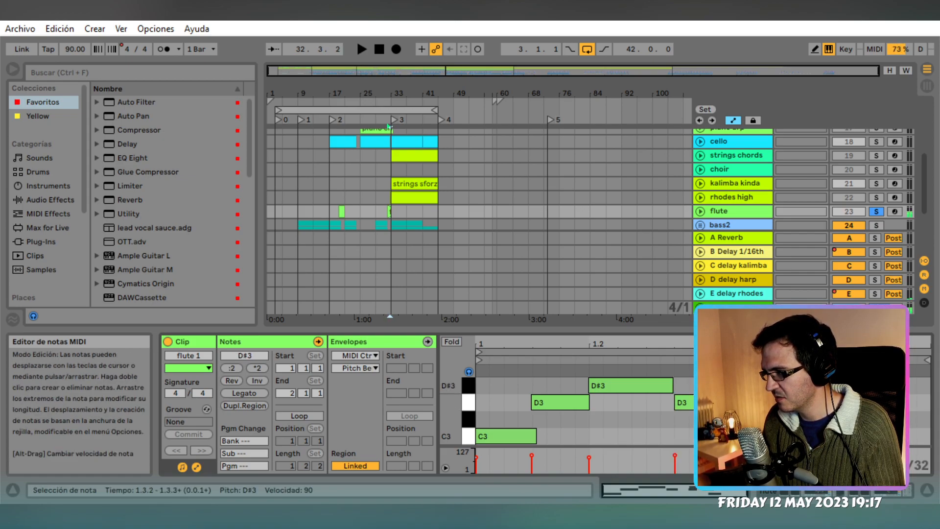
pyautogui.moveTo(717, 386); pyautogui.dragTo(722, 386)
pyautogui.press('space')
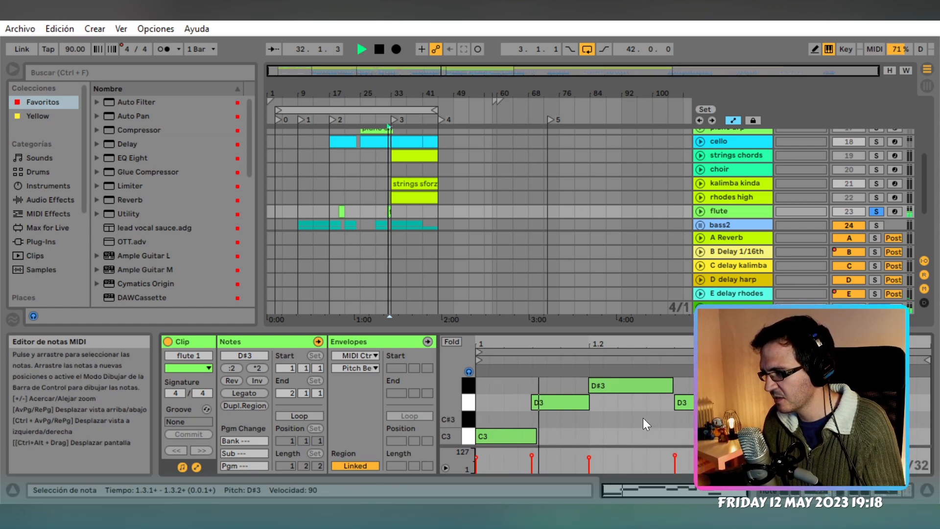
pyautogui.press('space')
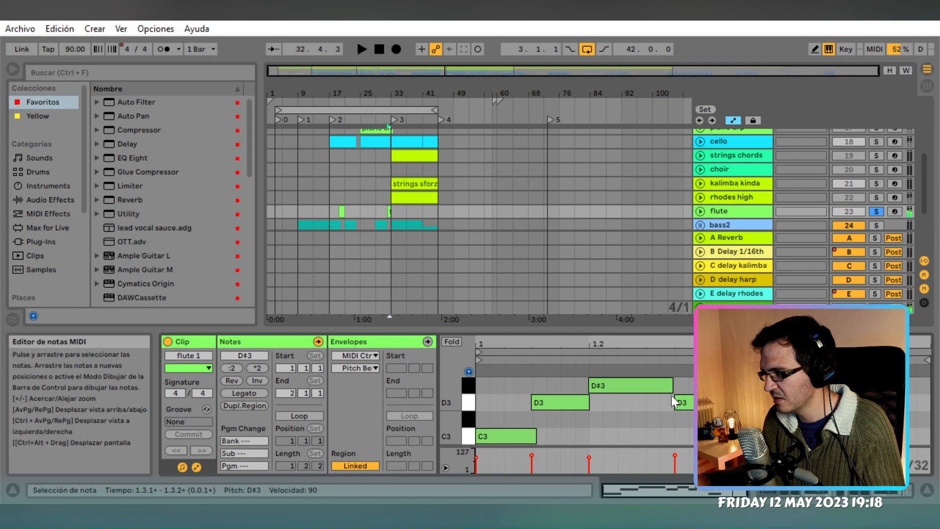
# Lengthen the D#3 note on beat 1.2 to end at 1.2.4 and play the flute phrase repeatedly
pyautogui.moveTo(673, 385); pyautogui.dragTo(688, 387)
pyautogui.press('space')
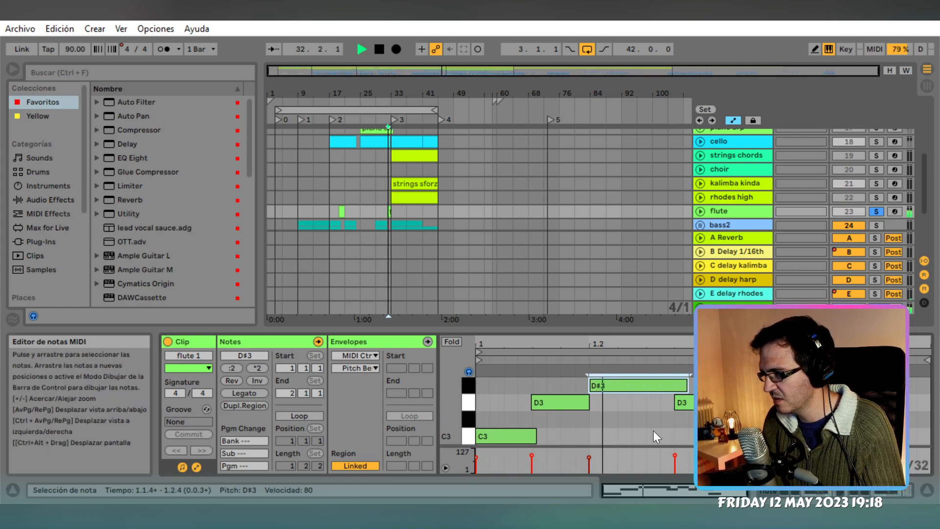
pyautogui.press('space')
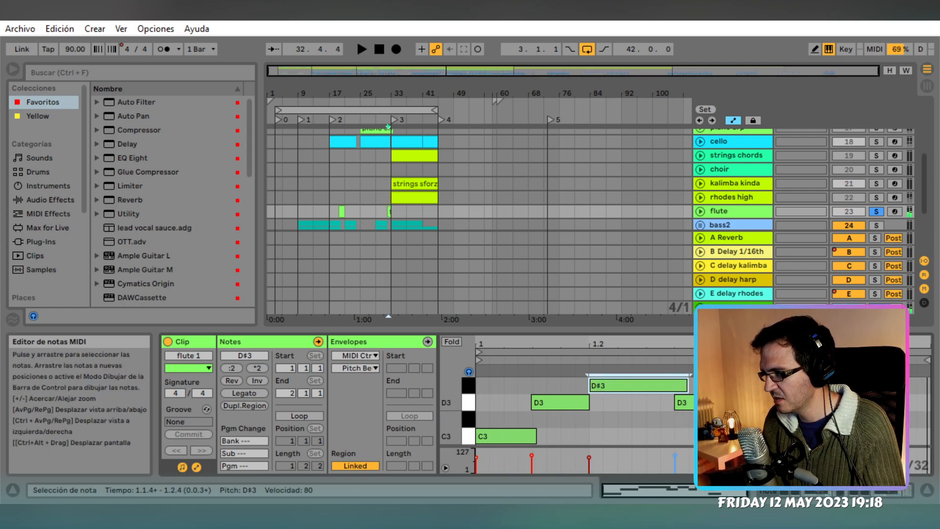
pyautogui.press('space')
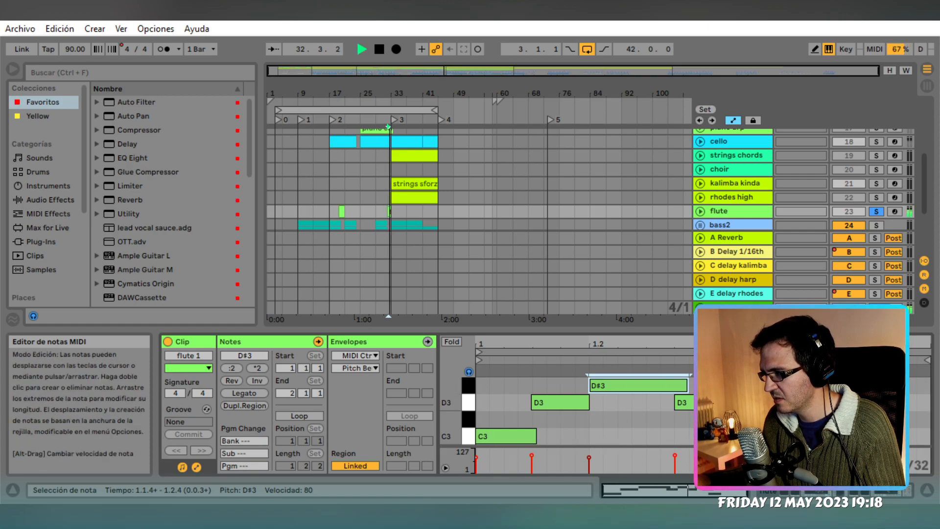
pyautogui.press('space')
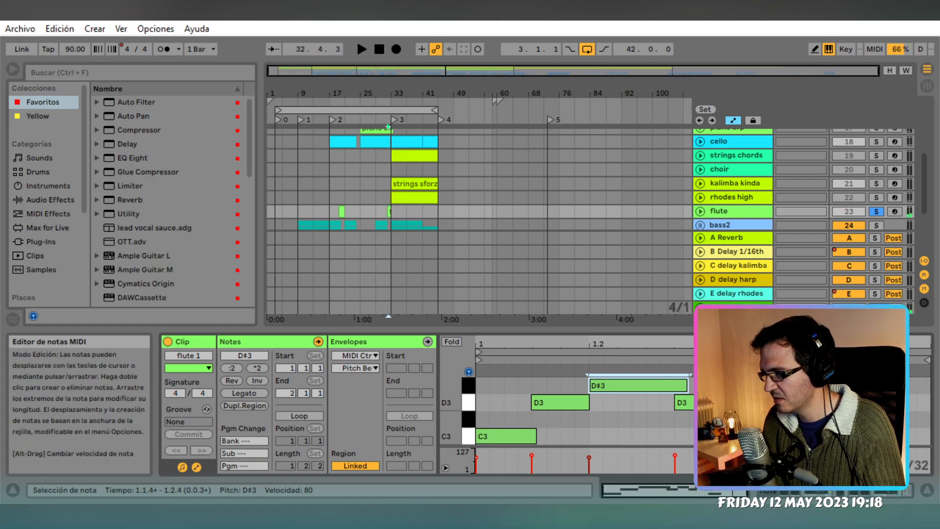
pyautogui.press('space')
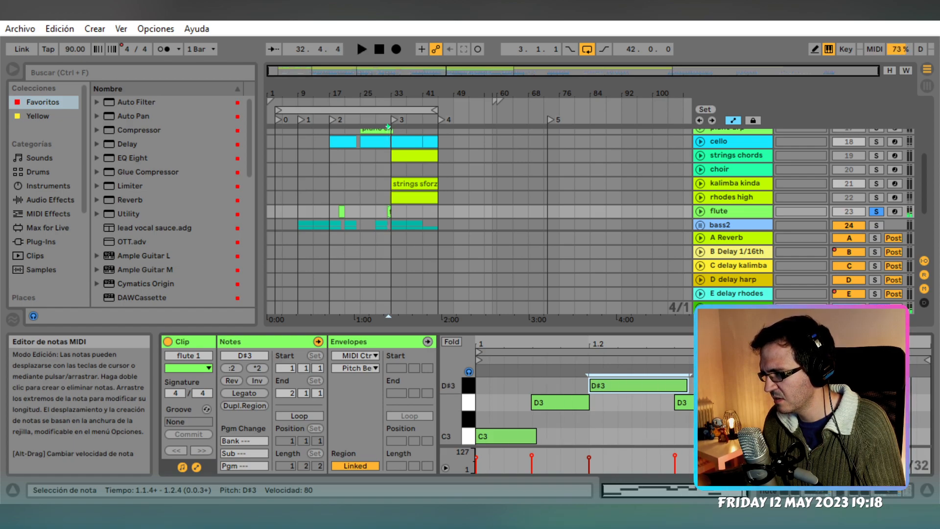
# Move the D3 note near 1.2.4 slightly earlier, place a short D#3 note at 1.3.3, and play the flute phrase
pyautogui.click(698, 403)
pyautogui.keyDown('shift'); pyautogui.click(724, 385); pyautogui.keyUp('shift')
pyautogui.moveTo(724, 386); pyautogui.dragTo(767, 403)
pyautogui.click(758, 403)
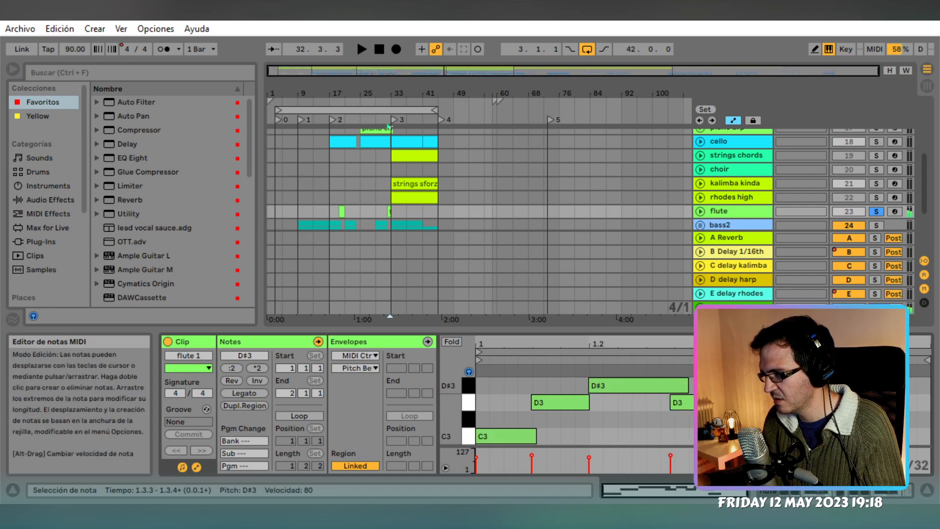
pyautogui.press('space')
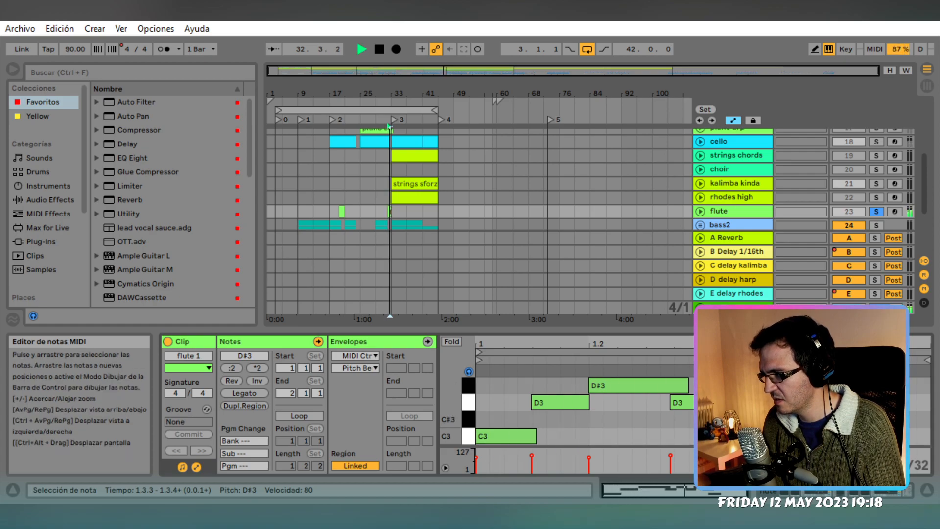
# Play the earlier flute clip around bar 19 and take the flute track out of solo to hear it in the full mix
pyautogui.press('space')
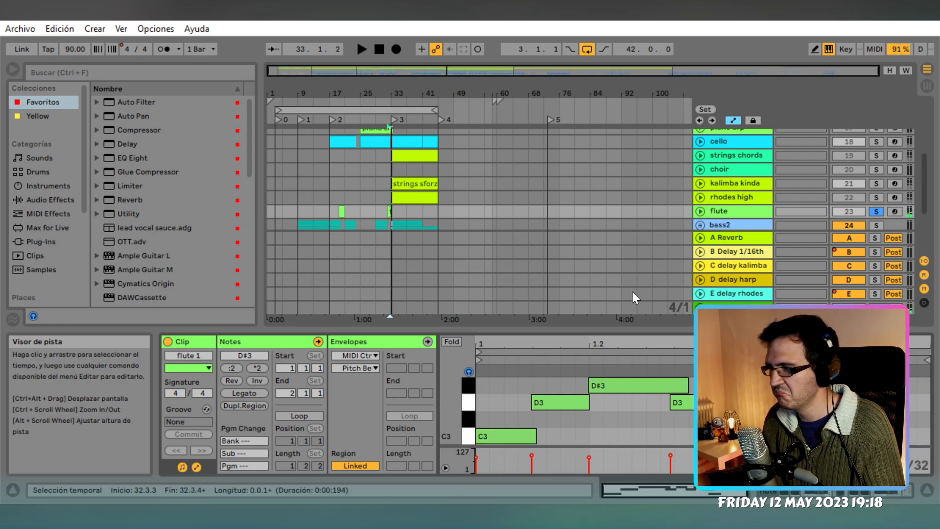
pyautogui.click(342, 209)
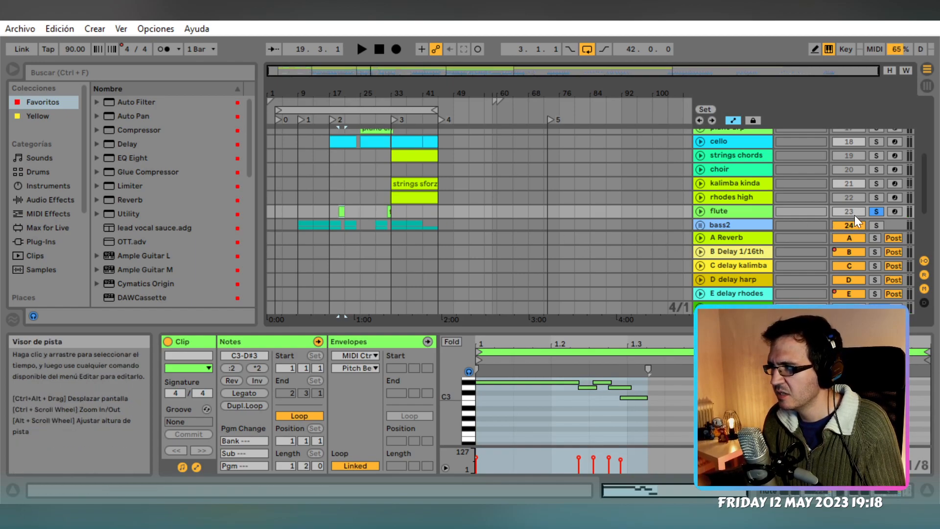
pyautogui.press('space')
pyautogui.click(875, 211)
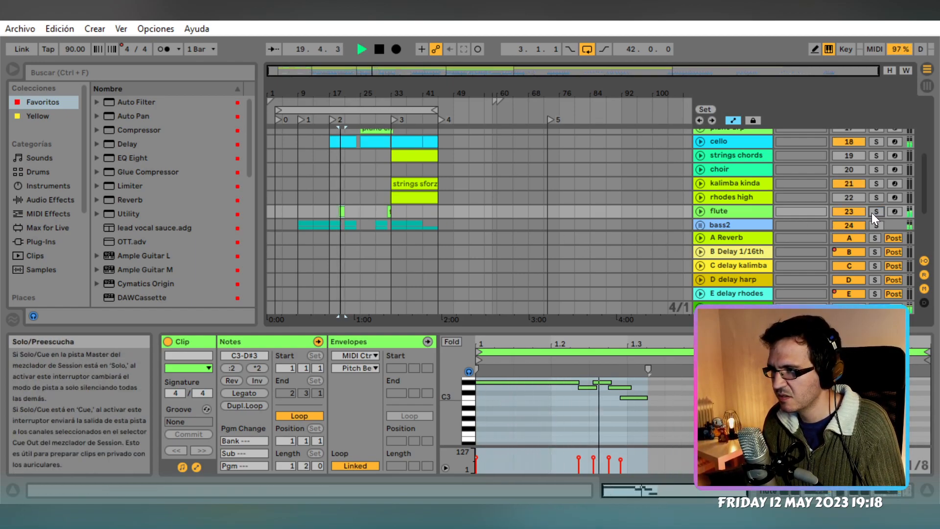
# Play the flute 1 clip leading into section 3 with the full mix and save the set
pyautogui.press('space')
pyautogui.click(388, 211)
pyautogui.press('space')
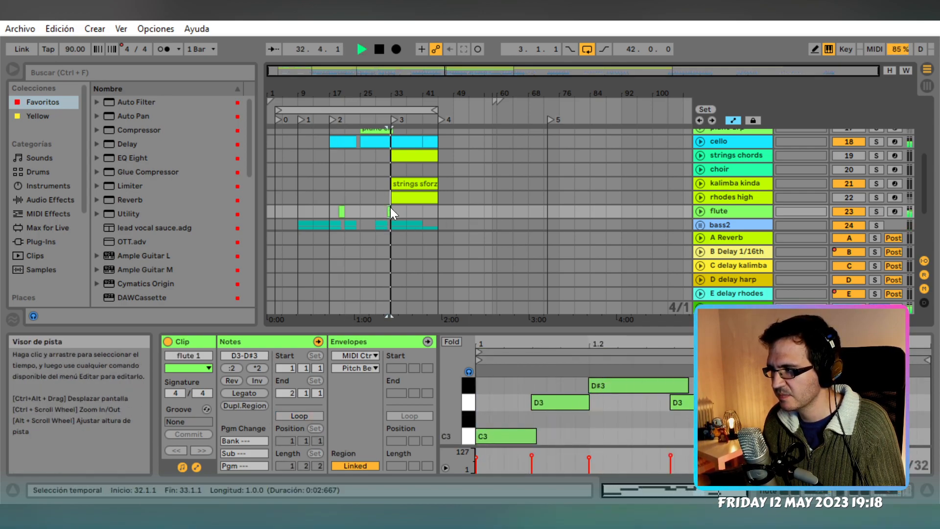
pyautogui.press('space')
pyautogui.scroll(1, 436, 206)
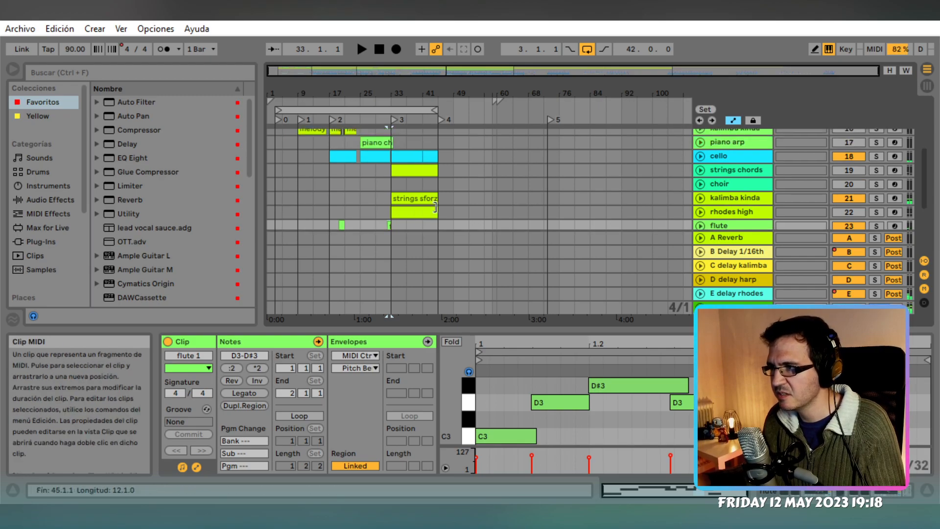
pyautogui.hotkey('ctrl', 's')
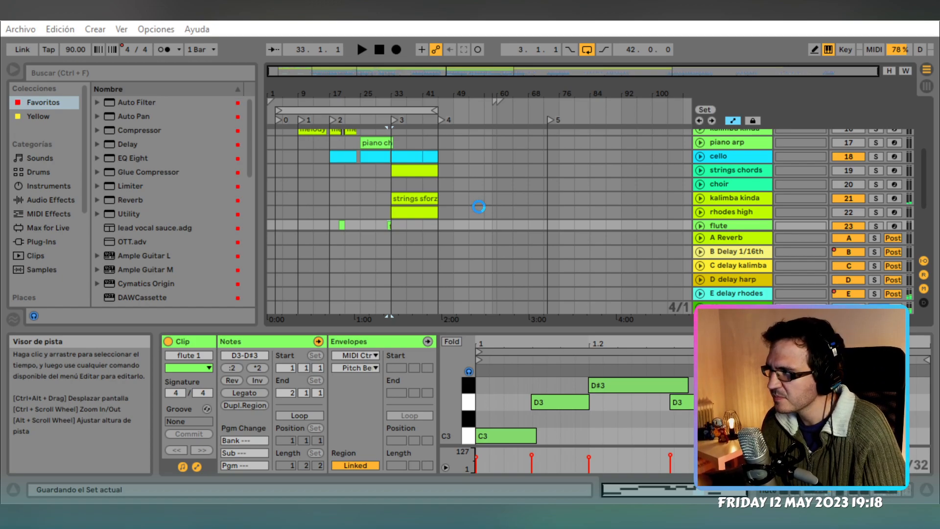
# Play section 3 from bar 33, starting at the strings sforzando clip on the kalimba kinda track
pyautogui.click(407, 197)
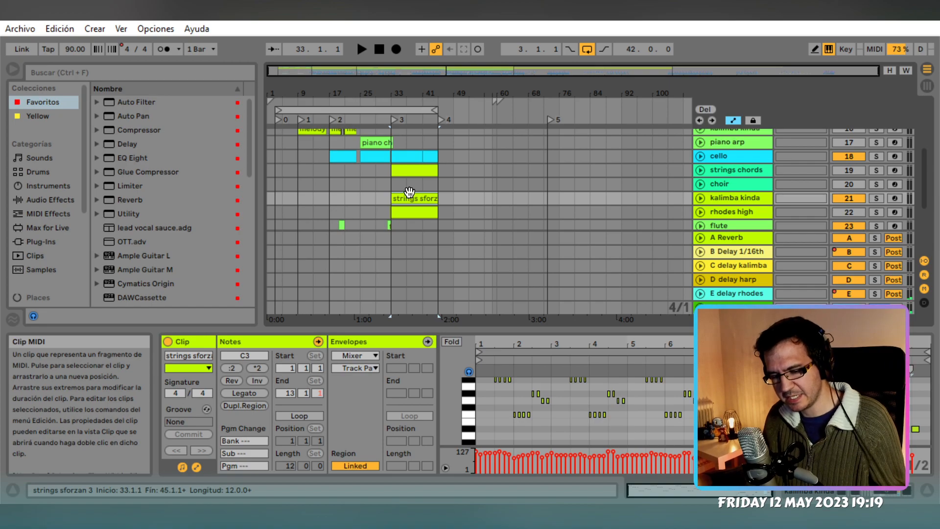
pyautogui.press('space')
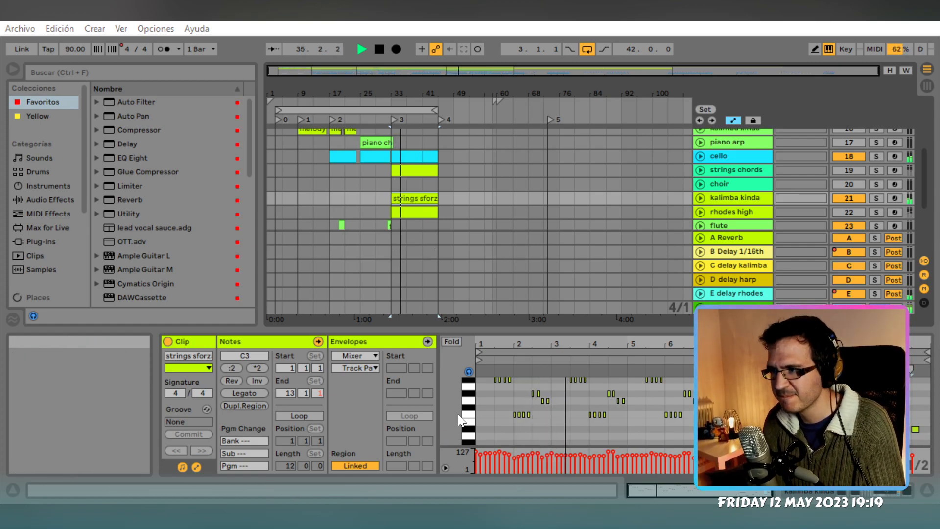
pyautogui.click(395, 234)
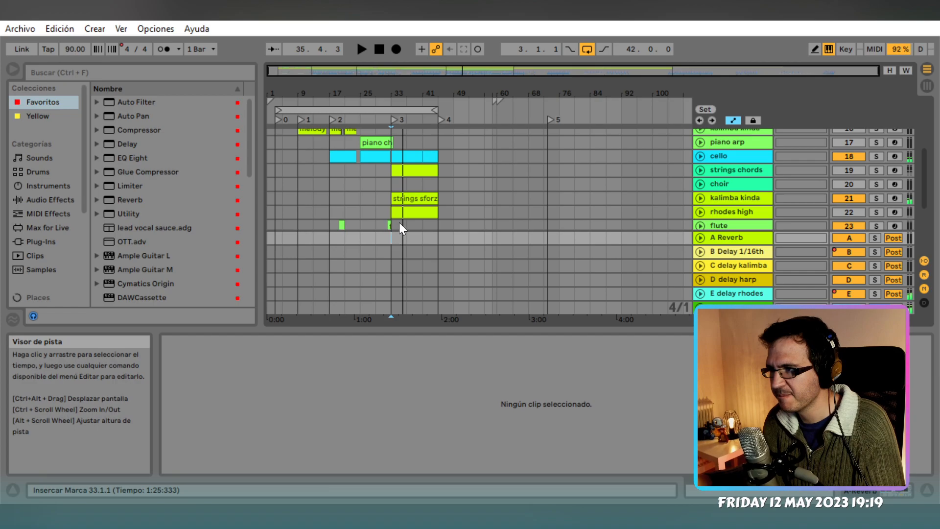
# Solo the E delay rhodes return track
pyautogui.scroll(2, 533, 211)
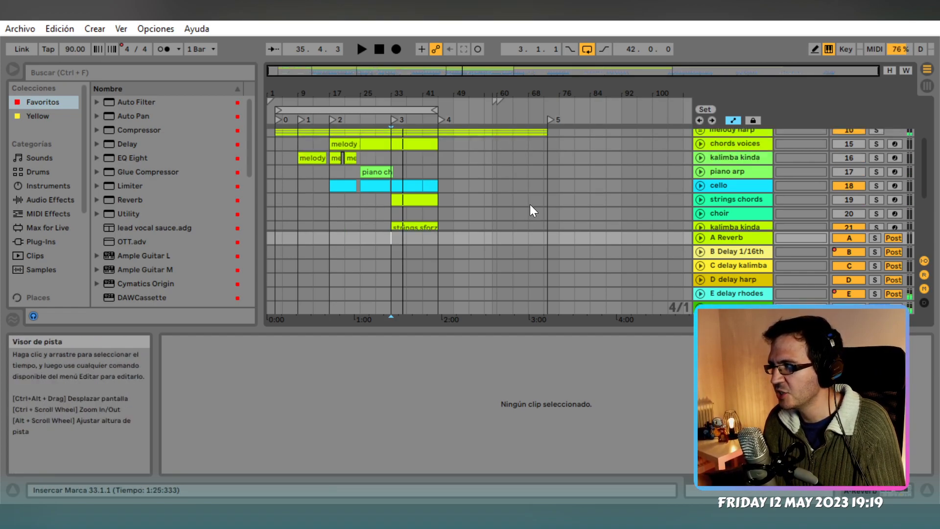
pyautogui.scroll(-2, 538, 216)
pyautogui.click(875, 294)
pyautogui.scroll(5, 642, 218)
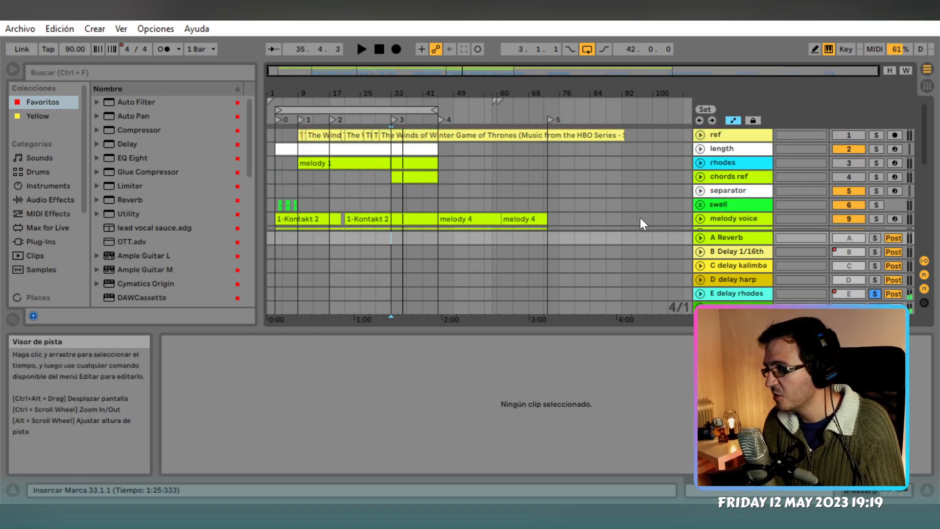
# Unfold the melody harp group to show its mixer settings and the tracks inside it
pyautogui.scroll(-2, 663, 193)
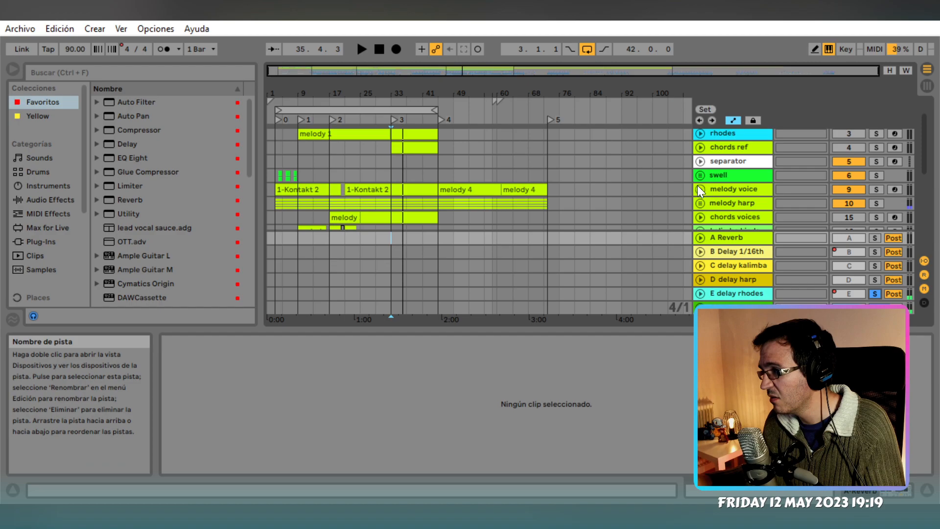
pyautogui.click(720, 201)
pyautogui.click(701, 203)
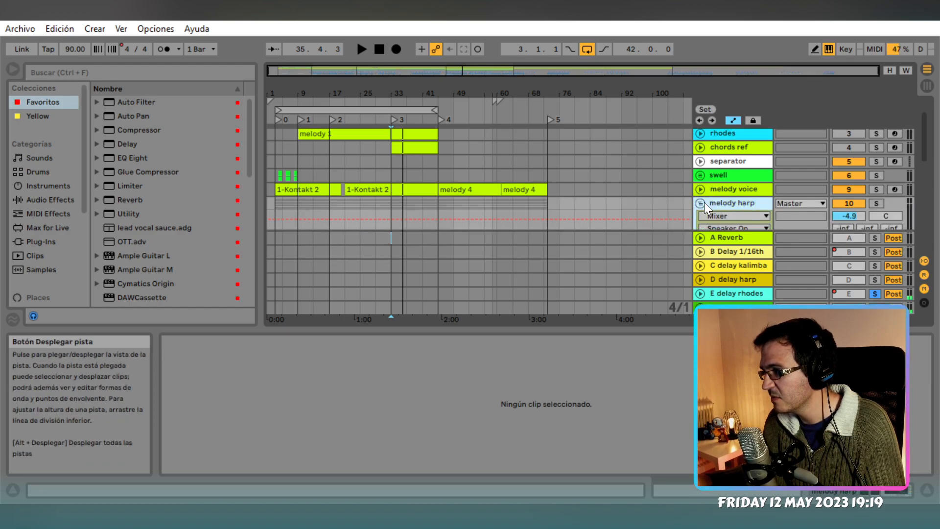
pyautogui.click(700, 203)
pyautogui.scroll(-3, 677, 193)
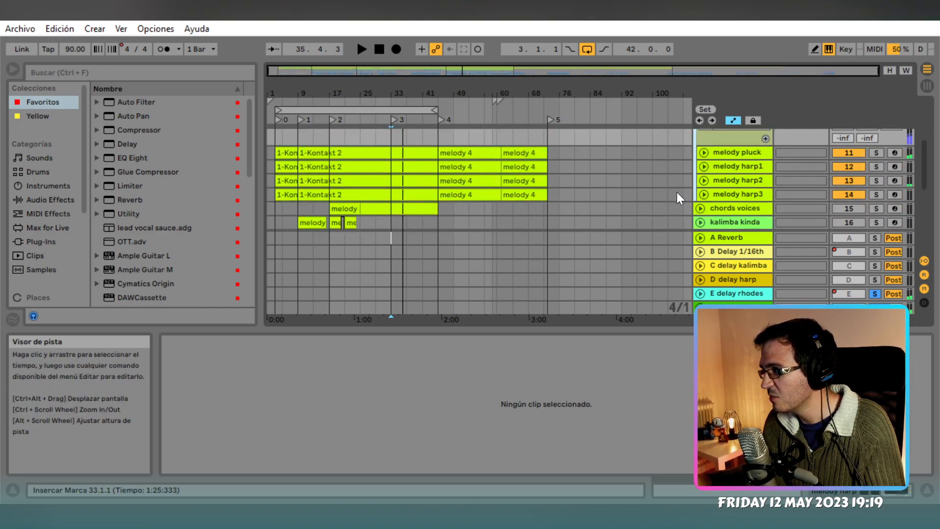
pyautogui.scroll(4, 677, 193)
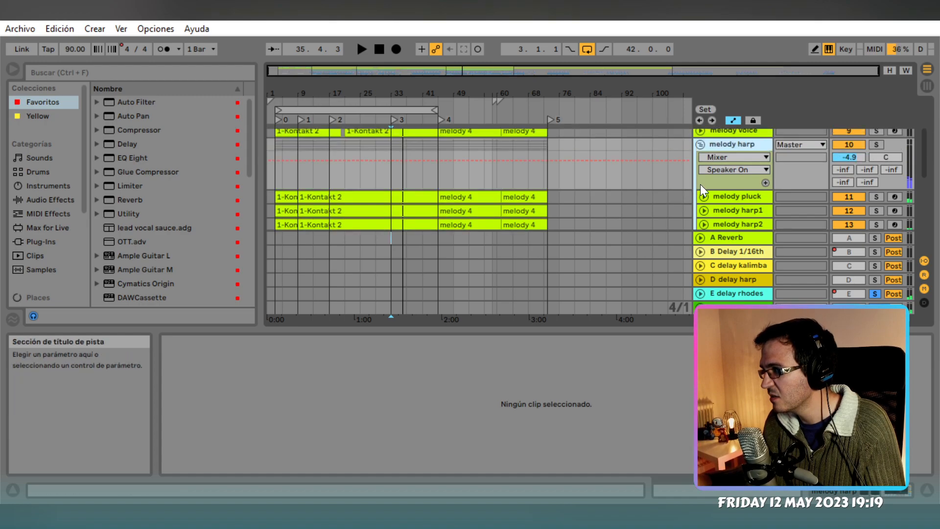
pyautogui.scroll(-2, 683, 184)
# Examine the E-delay rhodes send and its automation on the melody harp2, melody pluck and melody harp1 tracks
pyautogui.click(745, 195)
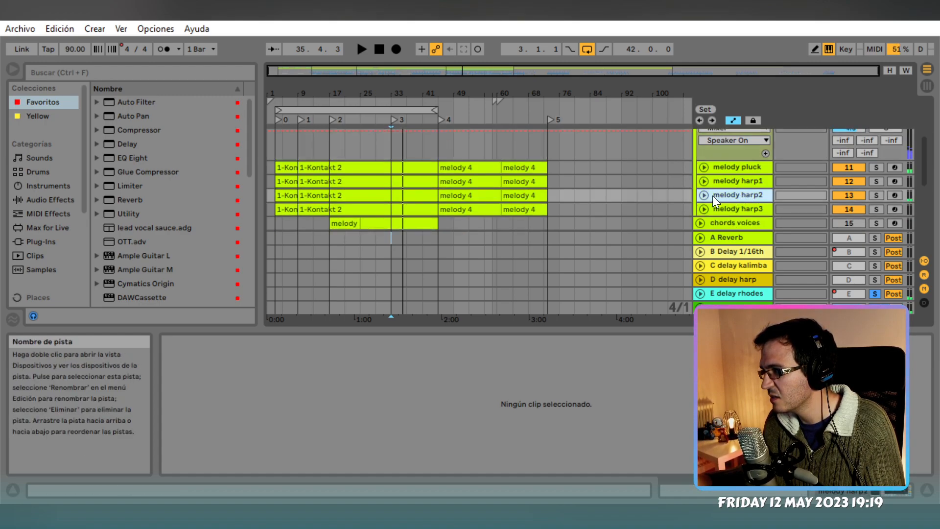
pyautogui.click(705, 195)
pyautogui.scroll(-2, 674, 198)
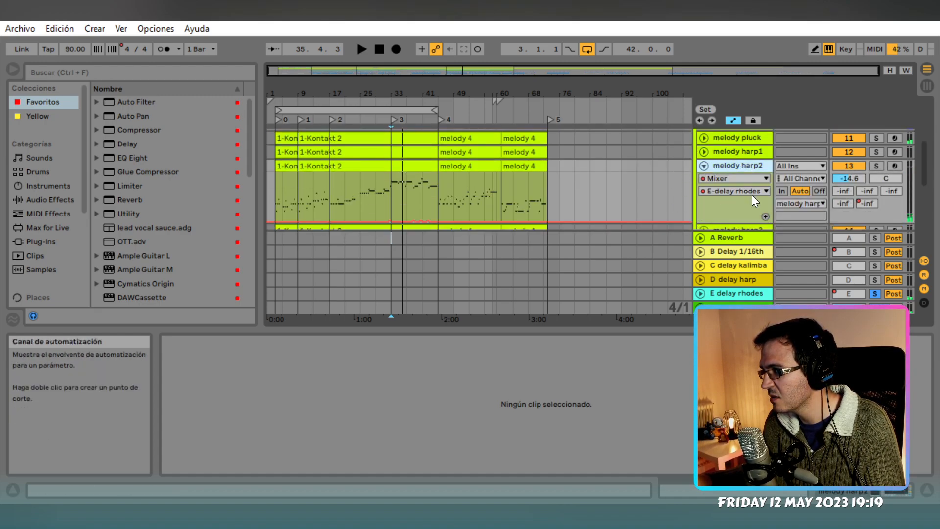
pyautogui.scroll(2, 737, 185)
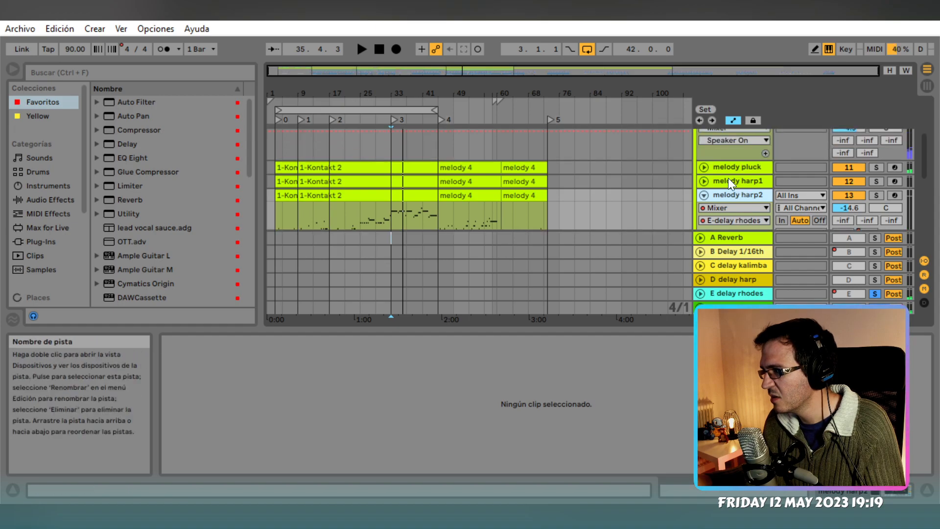
pyautogui.click(704, 169)
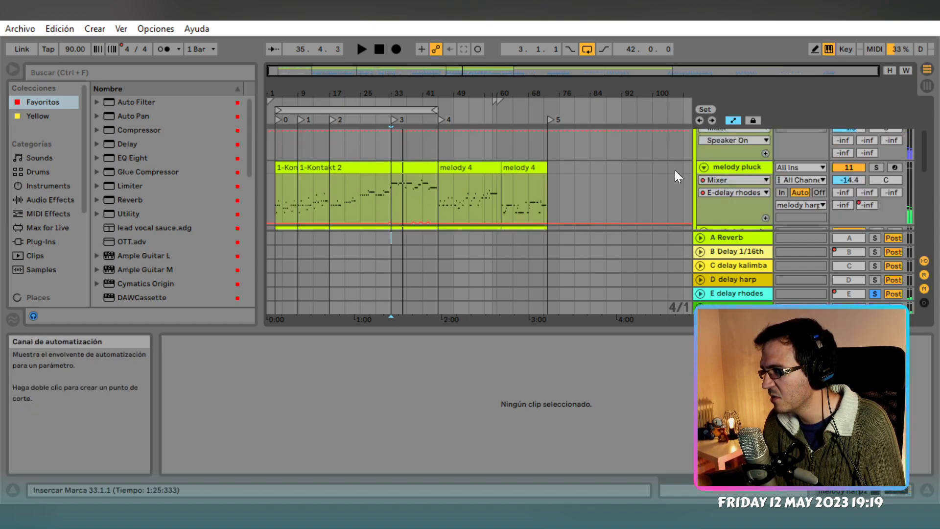
pyautogui.click(702, 166)
pyautogui.click(707, 181)
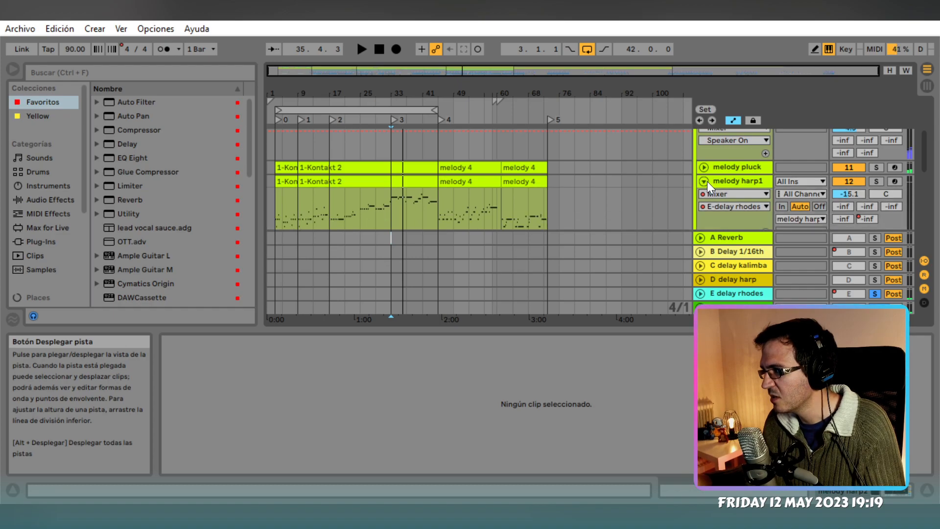
pyautogui.click(707, 183)
pyautogui.scroll(-3, 669, 177)
pyautogui.scroll(5, 668, 176)
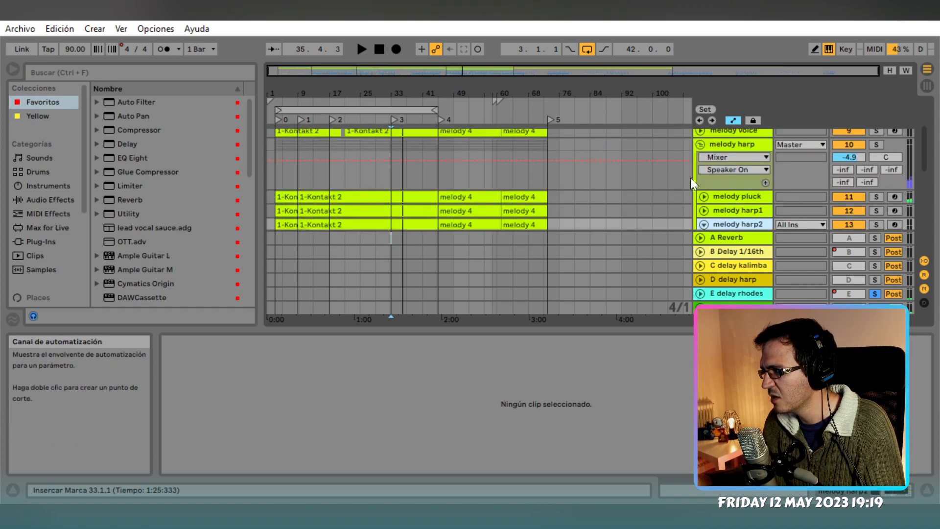
# Solo the melody harp group, melody pluck and the E delay rhodes return together, unfold melody pluck, and play the start of section 3
pyautogui.click(877, 144)
pyautogui.press('space')
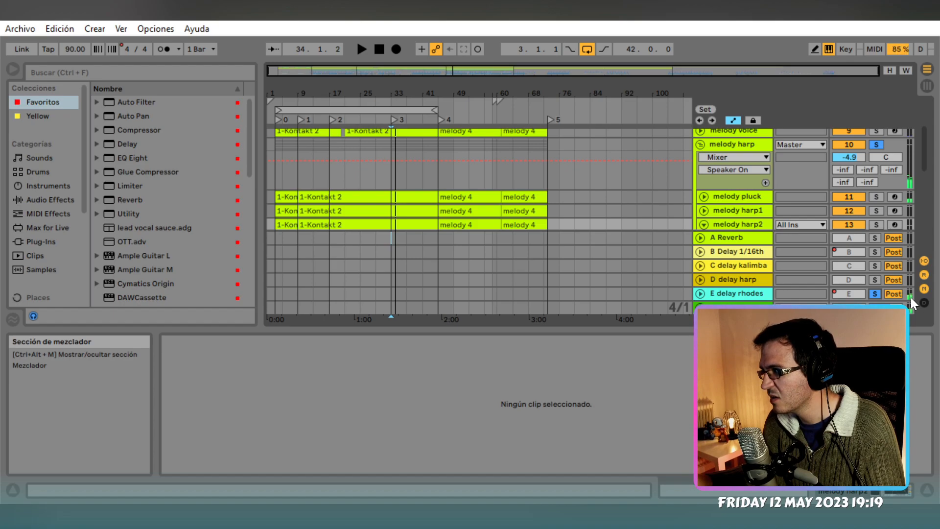
pyautogui.click(877, 196)
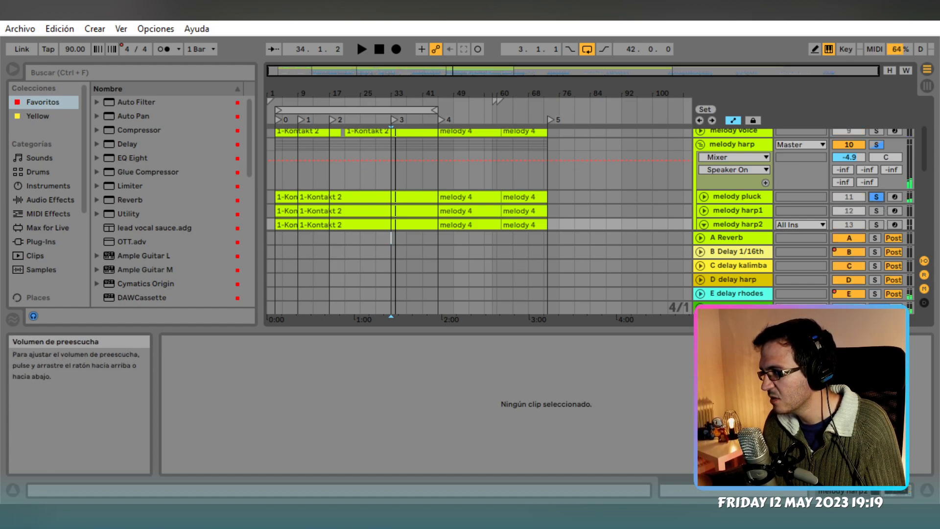
pyautogui.keyDown('ctrl'); pyautogui.click(875, 294); pyautogui.keyUp('ctrl')
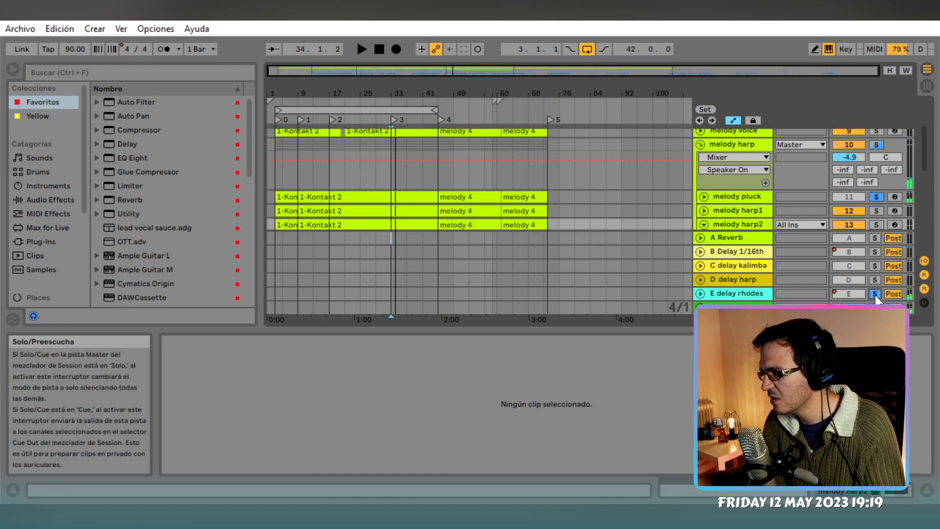
pyautogui.click(703, 197)
pyautogui.press('space')
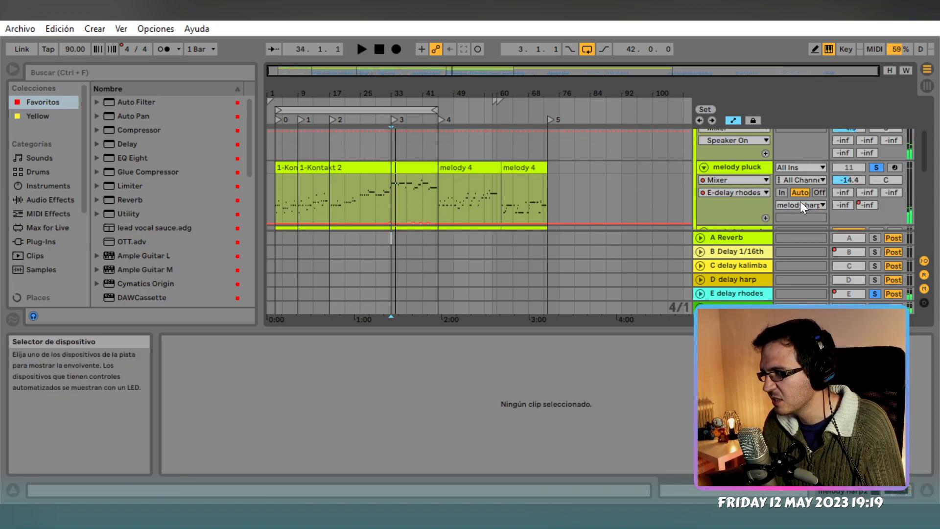
# Check the options of melody pluck's E-delay rhodes send and set the track's output to Ext. Out 1/2
pyautogui.rightClick(869, 206)
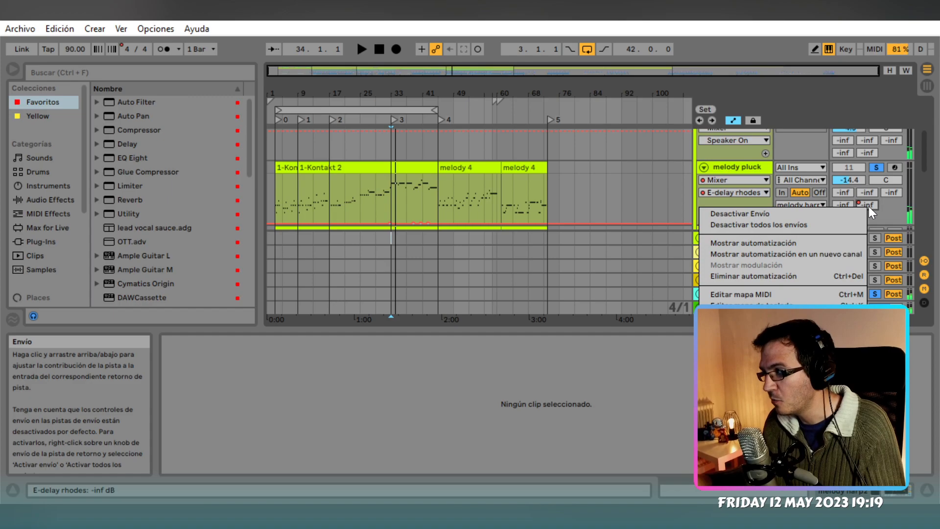
pyautogui.click(671, 204)
pyautogui.click(802, 204)
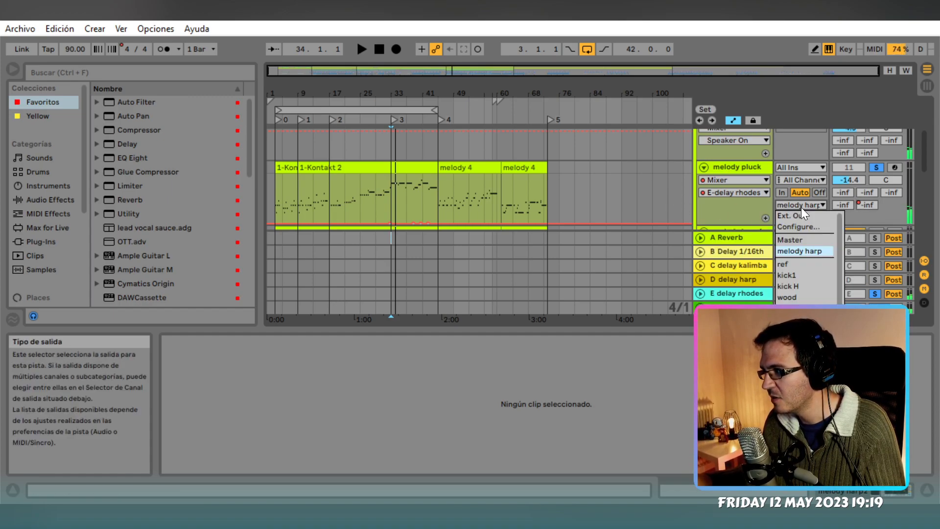
pyautogui.press('Escape')
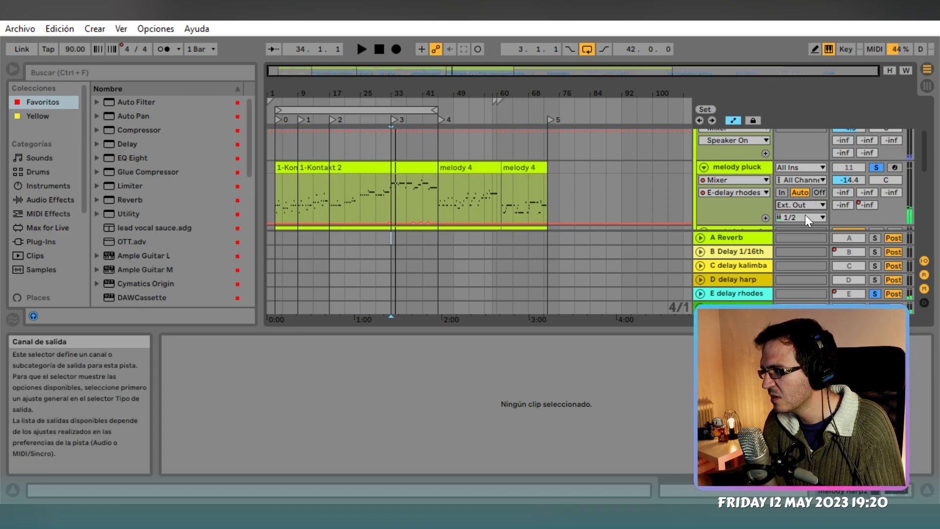
pyautogui.scroll(-1, 671, 195)
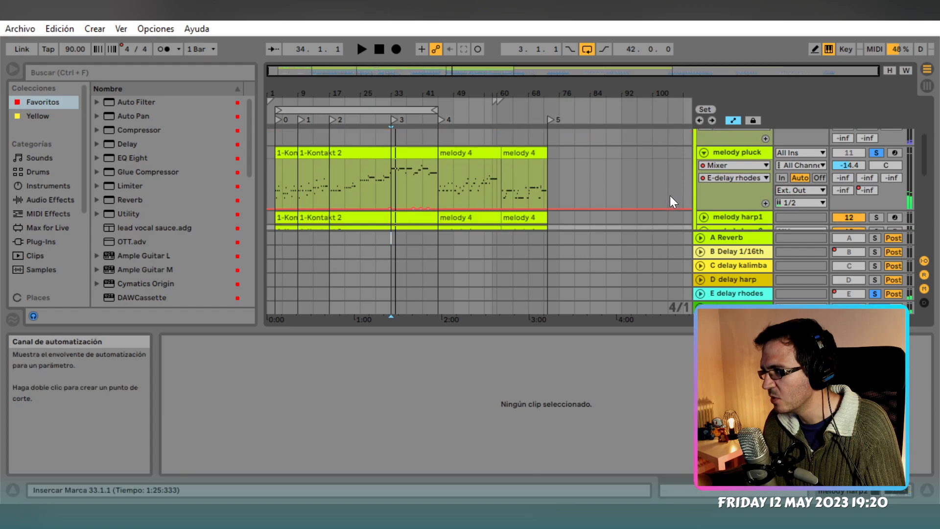
pyautogui.scroll(-2, 670, 196)
pyautogui.click(801, 162)
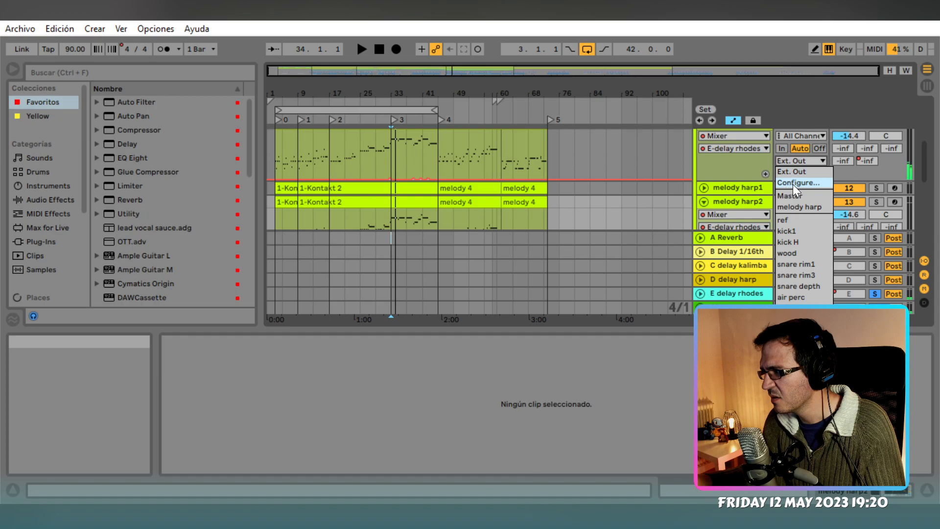
pyautogui.click(683, 163)
pyautogui.scroll(2, 683, 163)
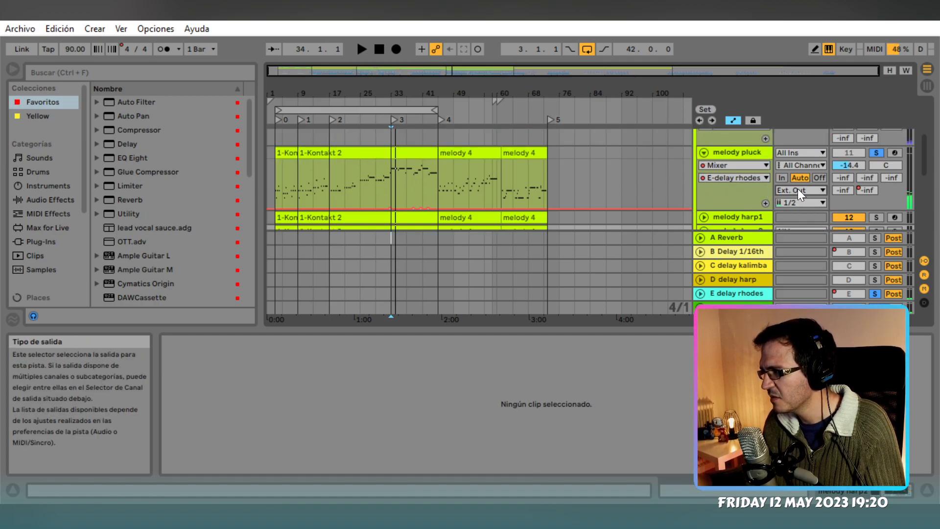
pyautogui.scroll(-1, 798, 189)
pyautogui.click(797, 175)
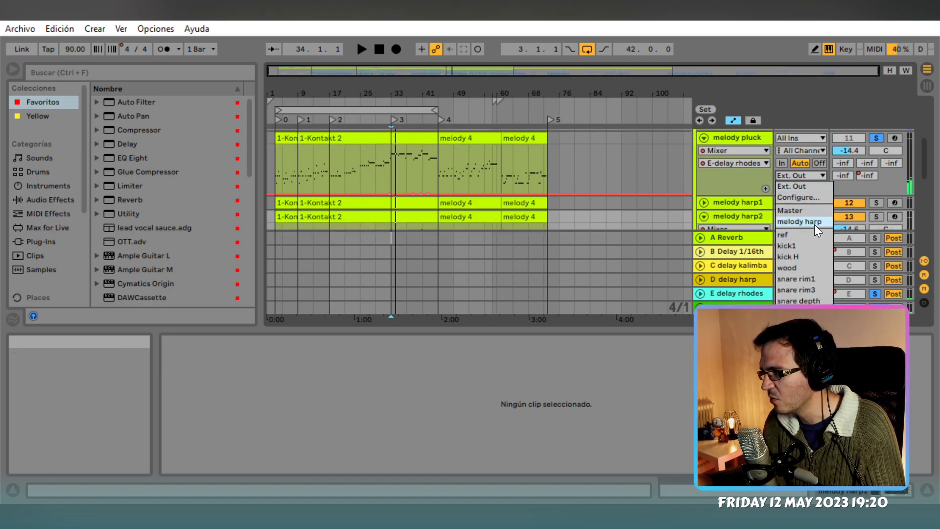
pyautogui.click(812, 199)
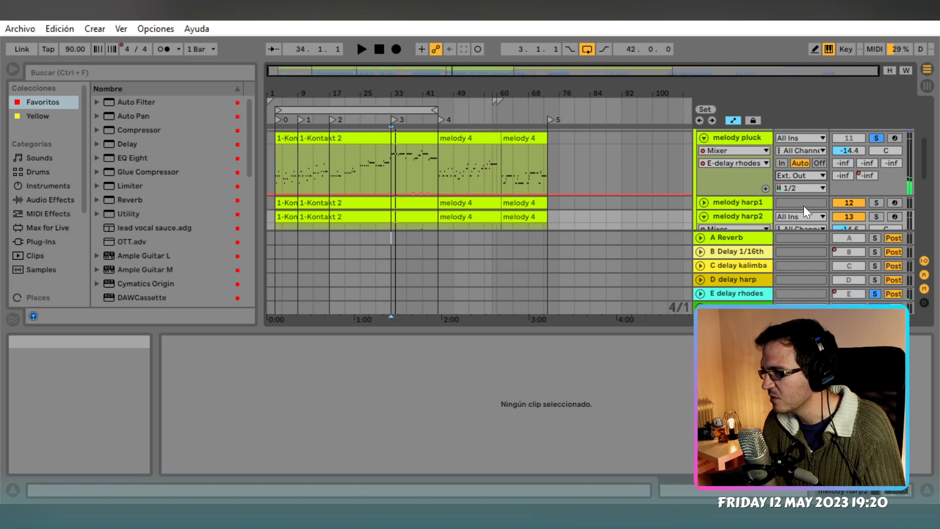
pyautogui.click(647, 41)
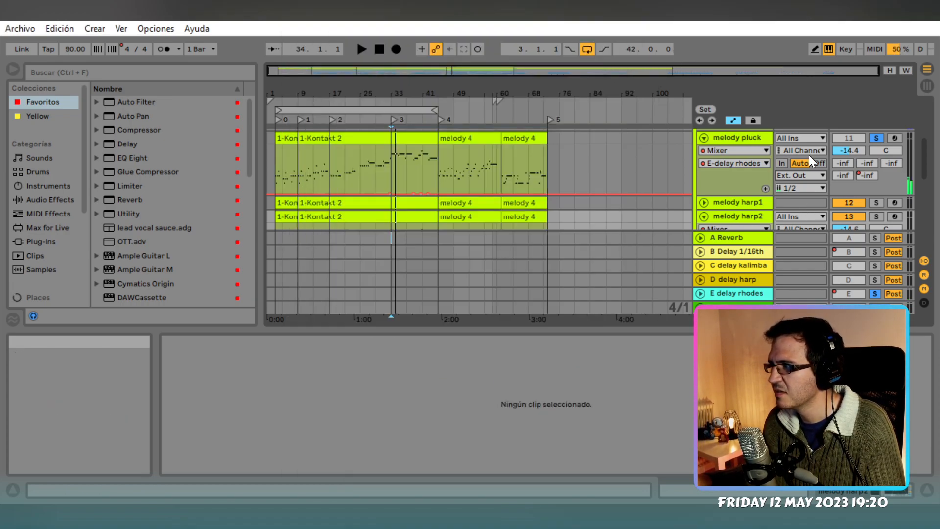
pyautogui.click(806, 175)
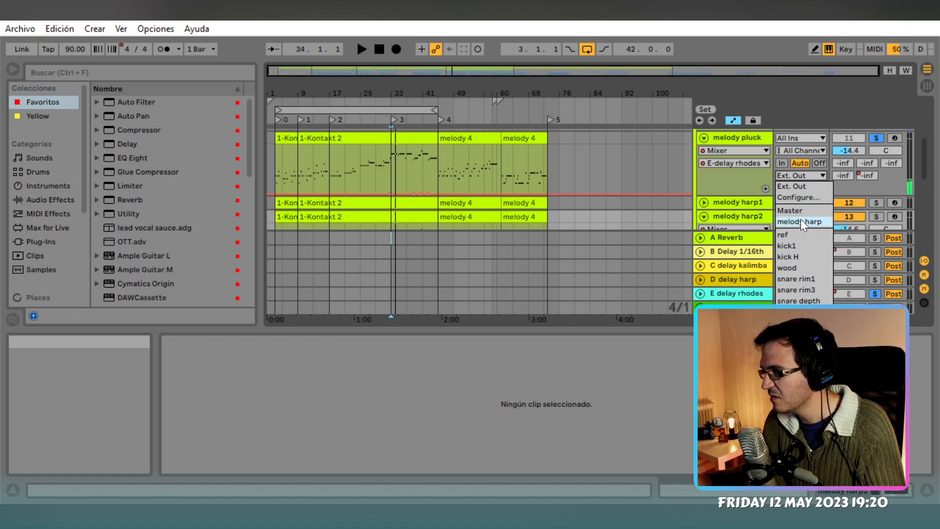
pyautogui.press('Escape')
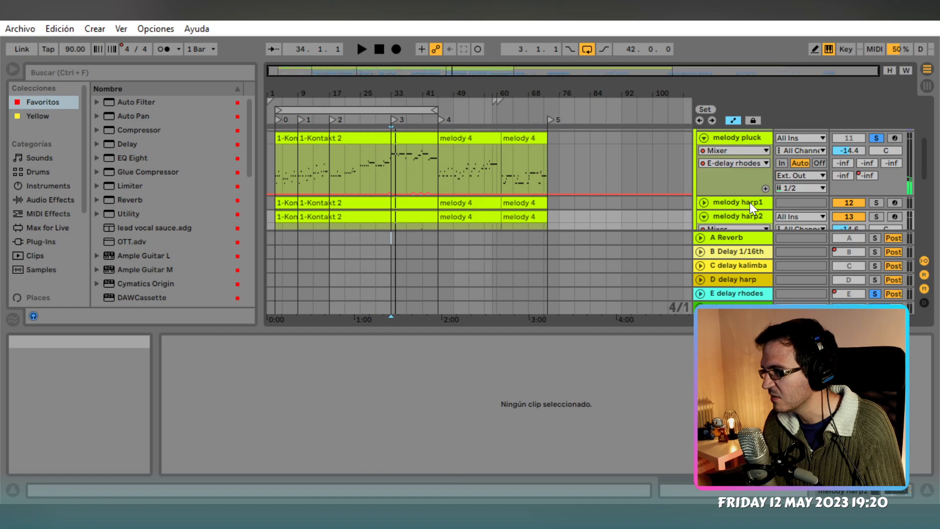
# Undo melody pluck's last output change and route the track's output to the melody harp group
pyautogui.hotkey('ctrl', 'z')
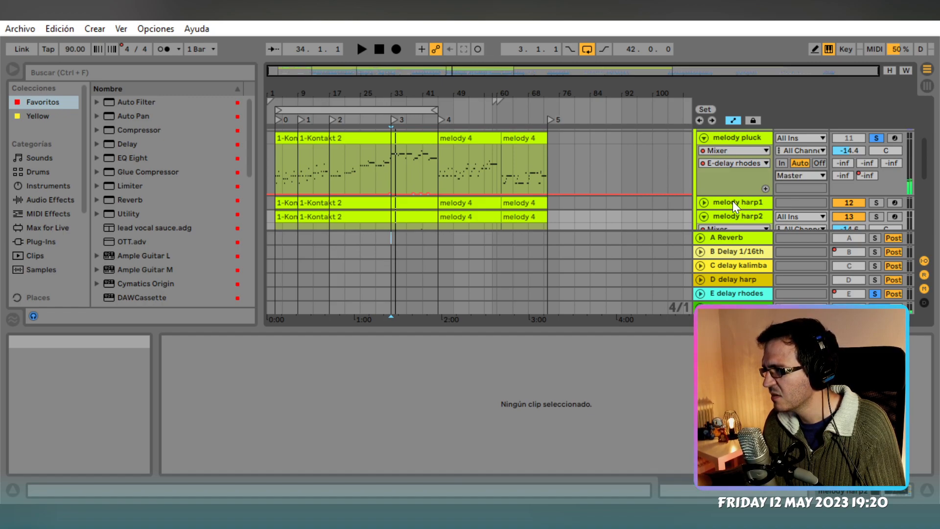
pyautogui.scroll(-2, 666, 211)
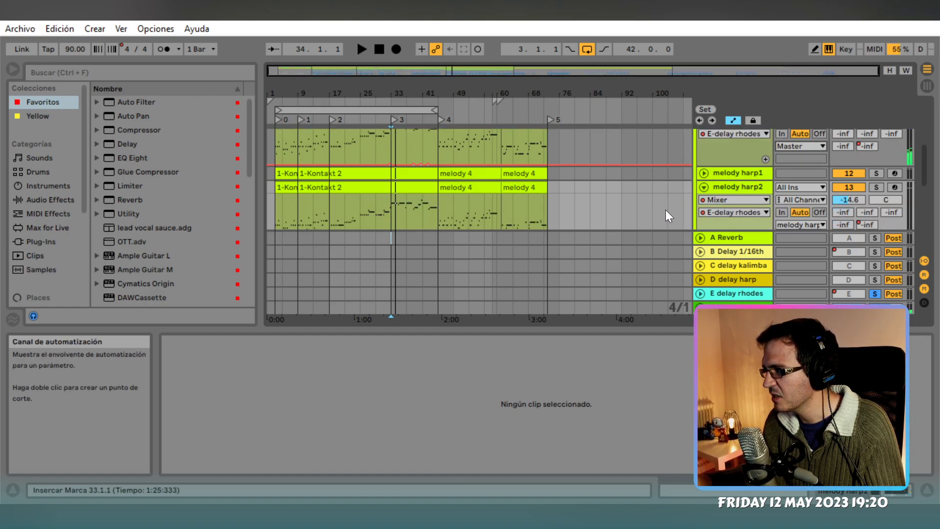
pyautogui.scroll(2, 813, 197)
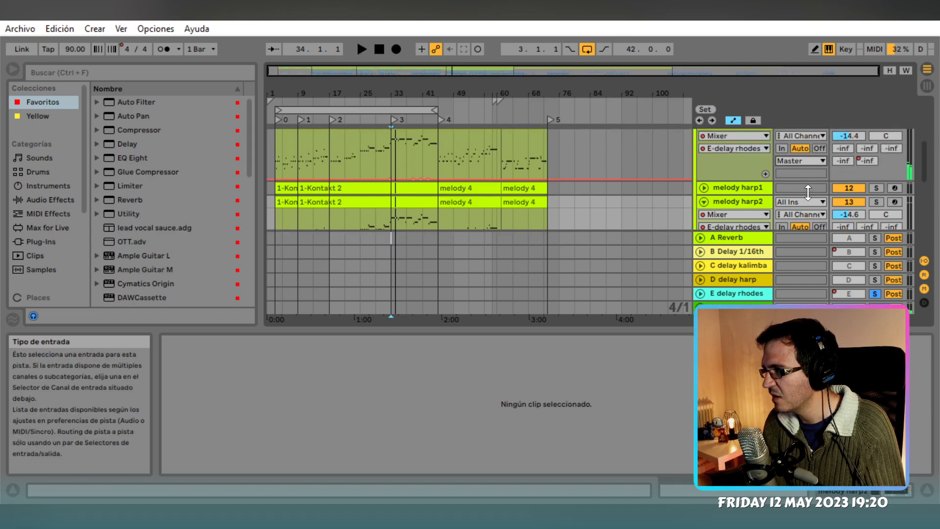
pyautogui.click(800, 161)
pyautogui.press('Escape')
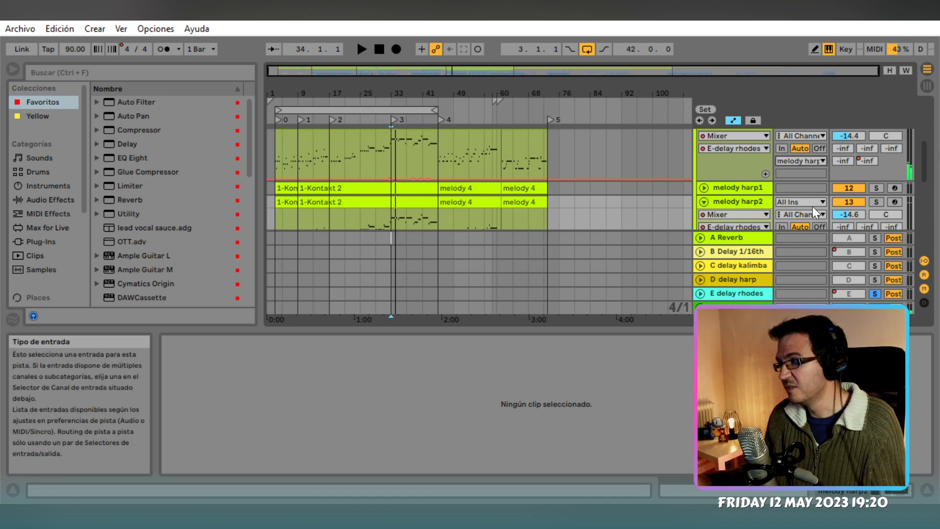
# Unfold melody harp1 and compare its output routing and E-delay rhodes send with those of melody pluck and melody harp2
pyautogui.click(701, 201)
pyautogui.click(701, 202)
pyautogui.click(703, 188)
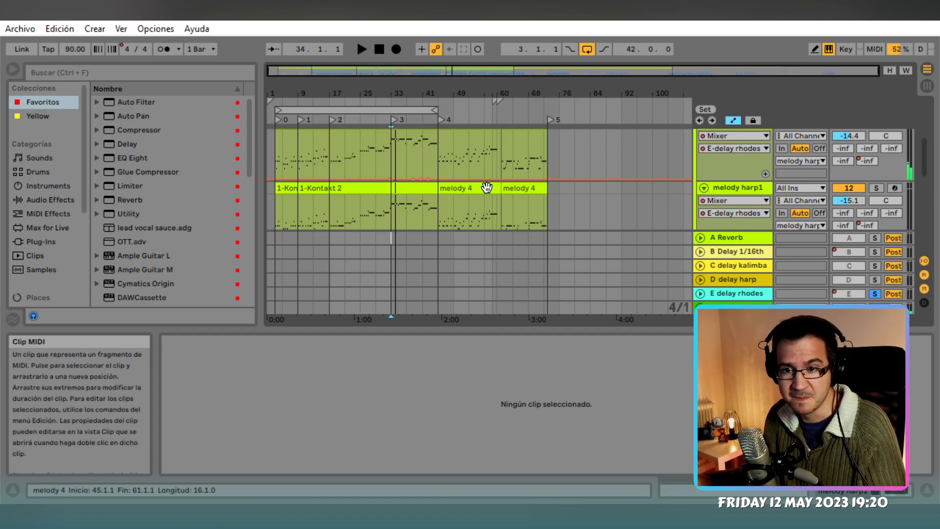
pyautogui.scroll(2, 754, 166)
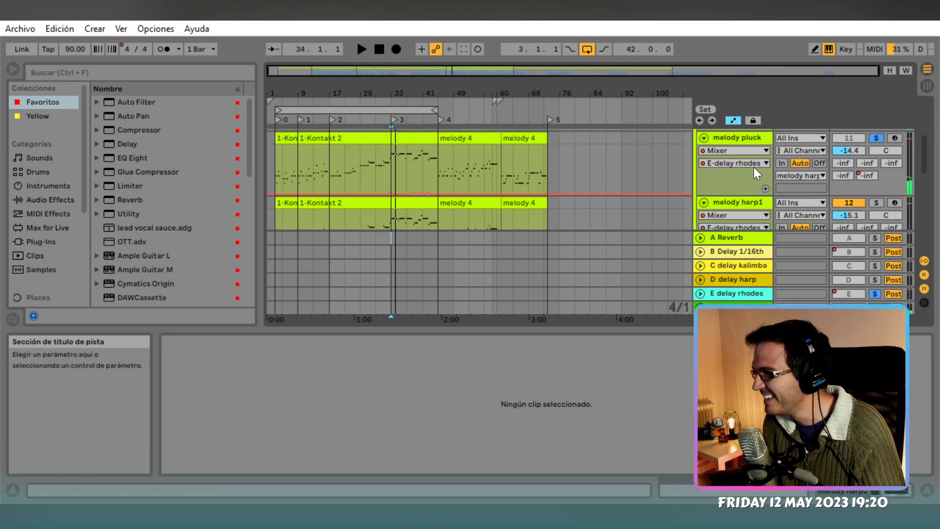
pyautogui.scroll(-4, 746, 187)
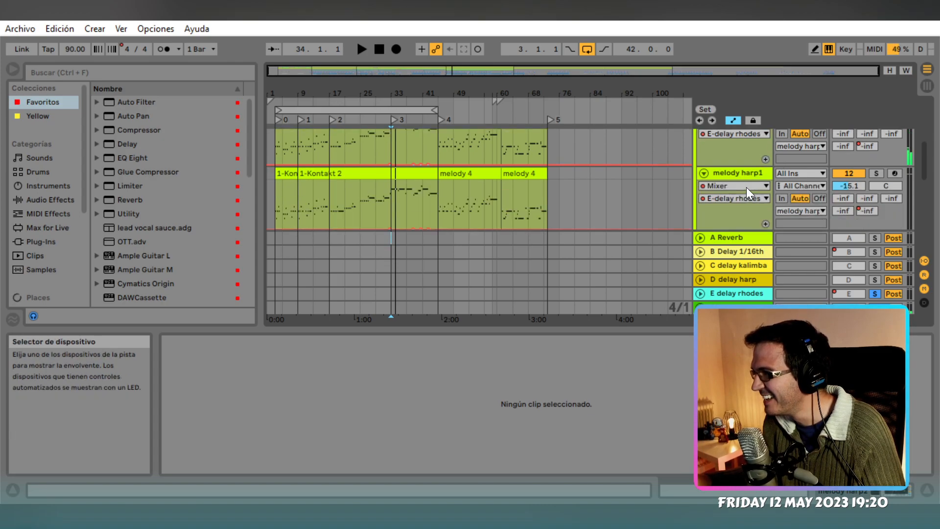
pyautogui.click(683, 177)
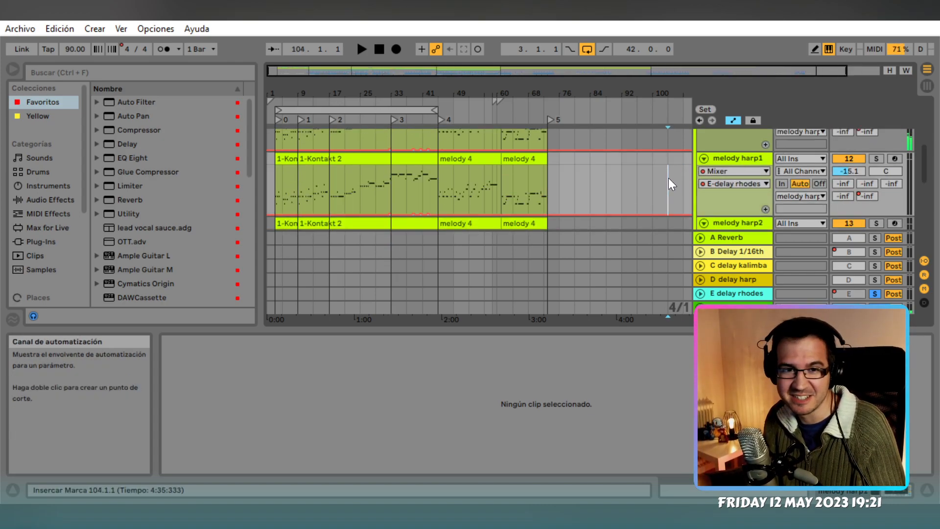
pyautogui.scroll(3, 740, 185)
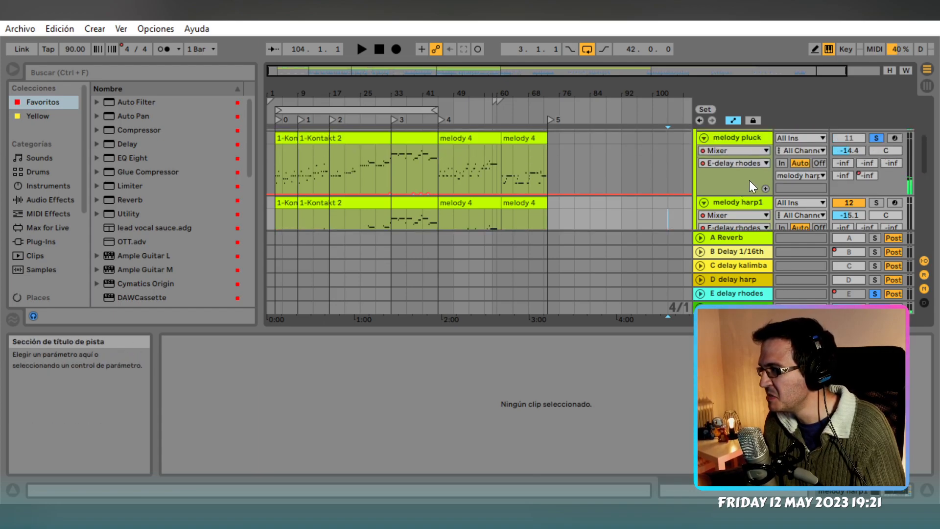
pyautogui.rightClick(865, 174)
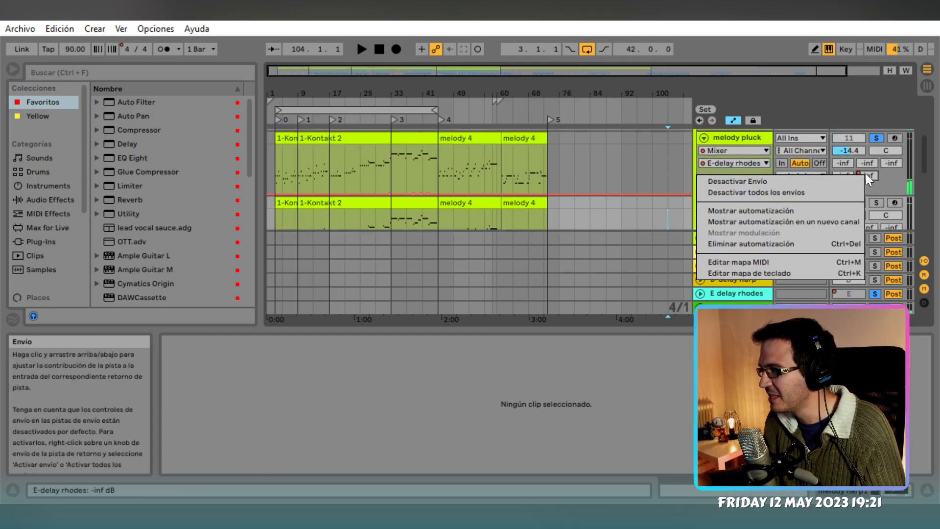
pyautogui.click(633, 220)
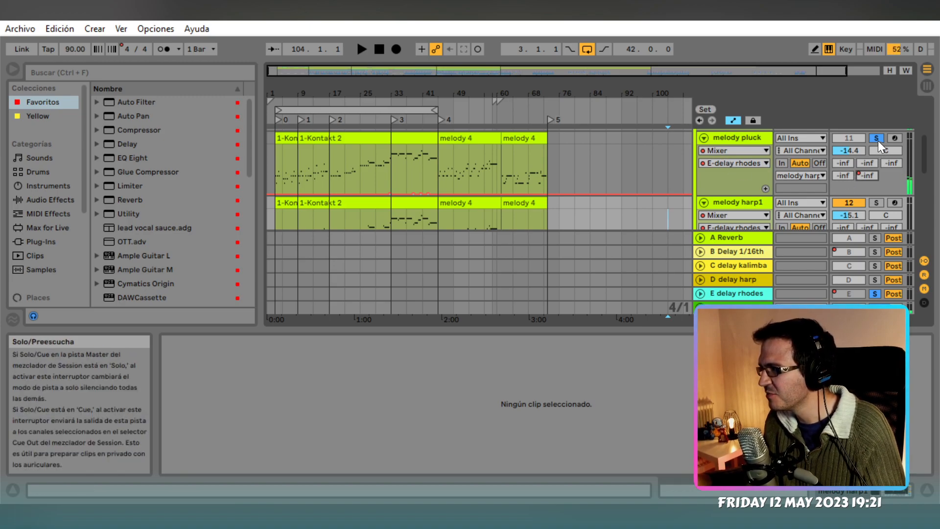
# Delete the track activator automation from the E delay rhodes return
pyautogui.rightClick(845, 294)
pyautogui.click(752, 286)
pyautogui.rightClick(854, 294)
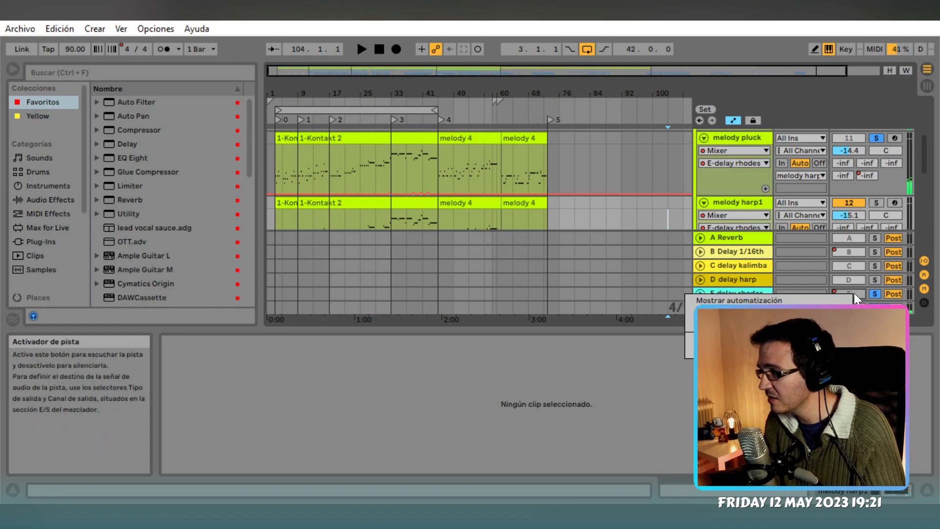
pyautogui.click(750, 323)
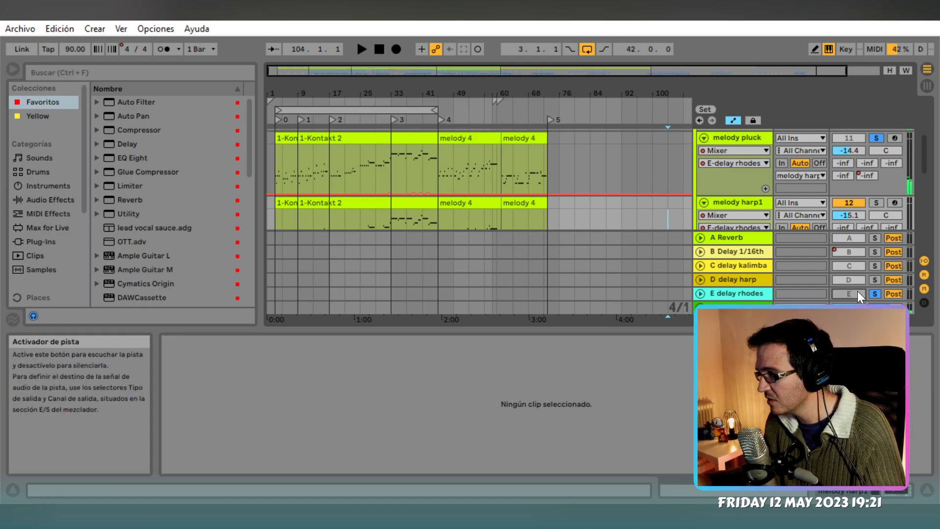
# Clear the solos and play the start of section 3 with the E delay rhodes return switched off
pyautogui.press('space')
pyautogui.press('space')
pyautogui.click(871, 294)
pyautogui.click(400, 236)
pyautogui.press('space')
pyautogui.press('space')
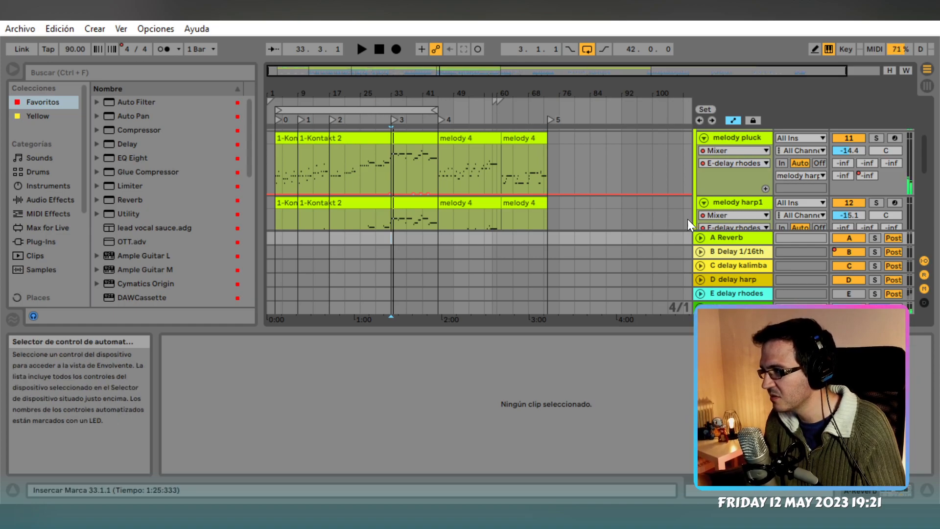
# Fold the melody harp1 and melody pluck tracks and collapse the melody harp group
pyautogui.click(703, 203)
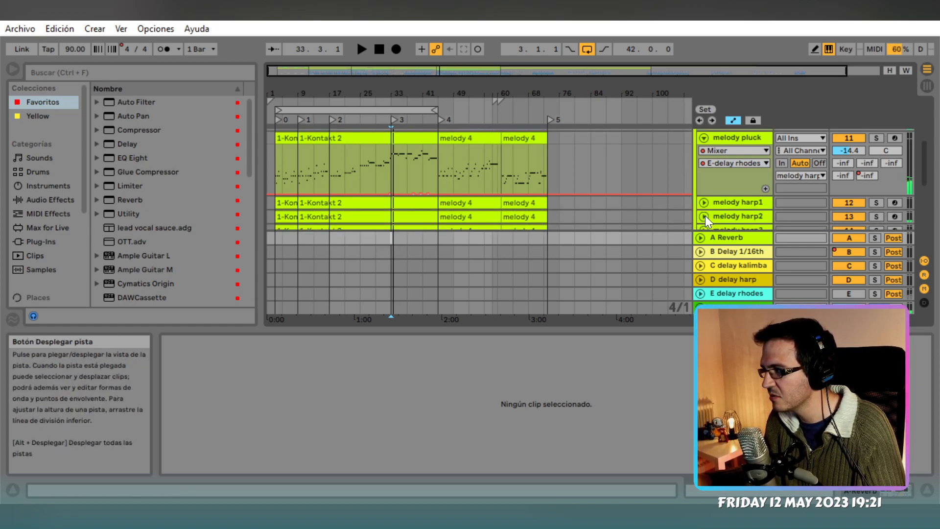
pyautogui.scroll(2, 705, 216)
pyautogui.click(704, 167)
pyautogui.scroll(3, 703, 164)
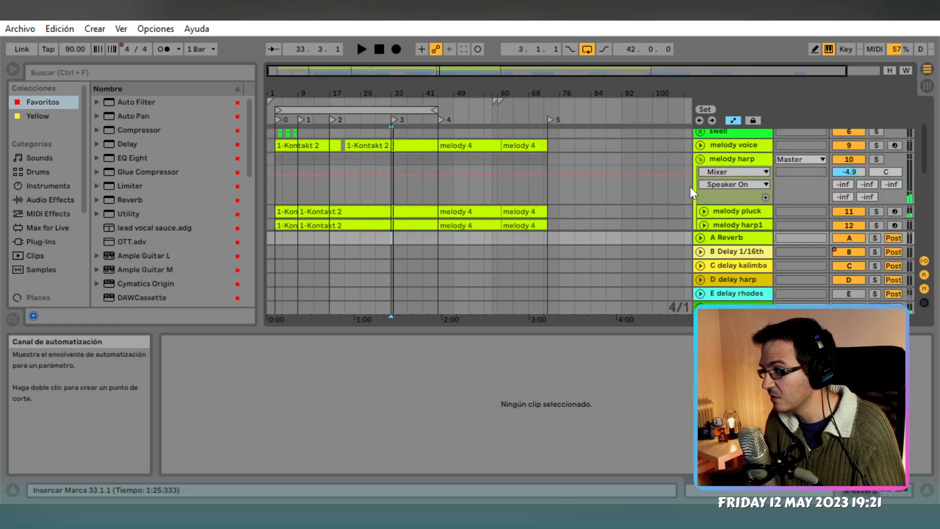
pyautogui.click(703, 161)
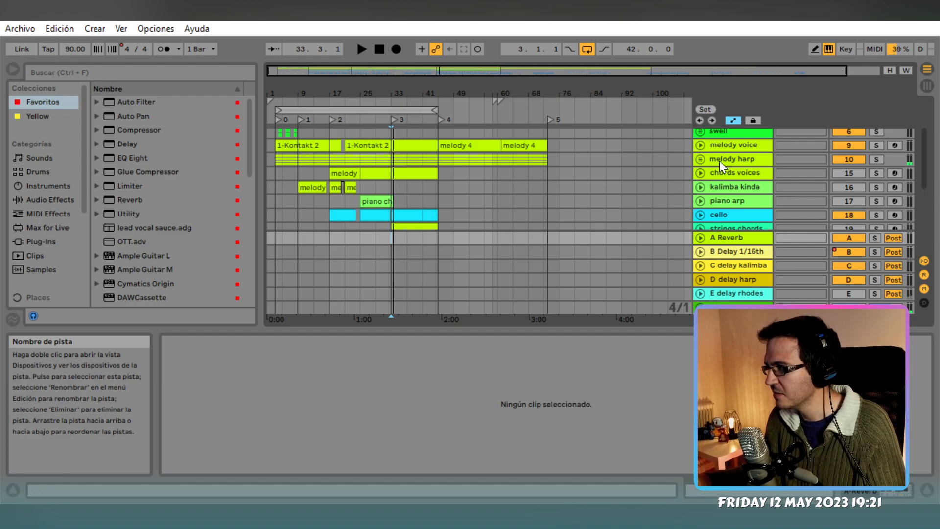
# Unfold melody voice and remove the raised breakpoints of its E-delay rhodes send automation in section 3
pyautogui.click(700, 145)
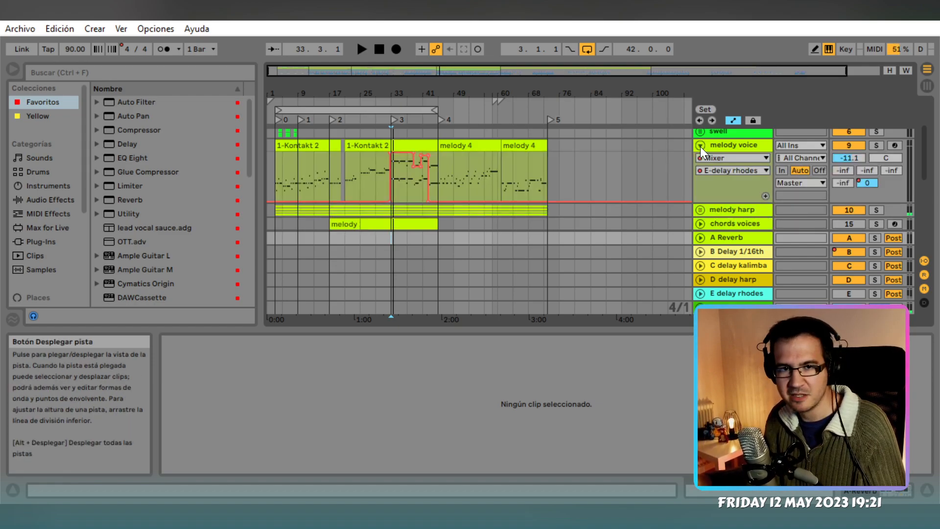
pyautogui.rightClick(868, 184)
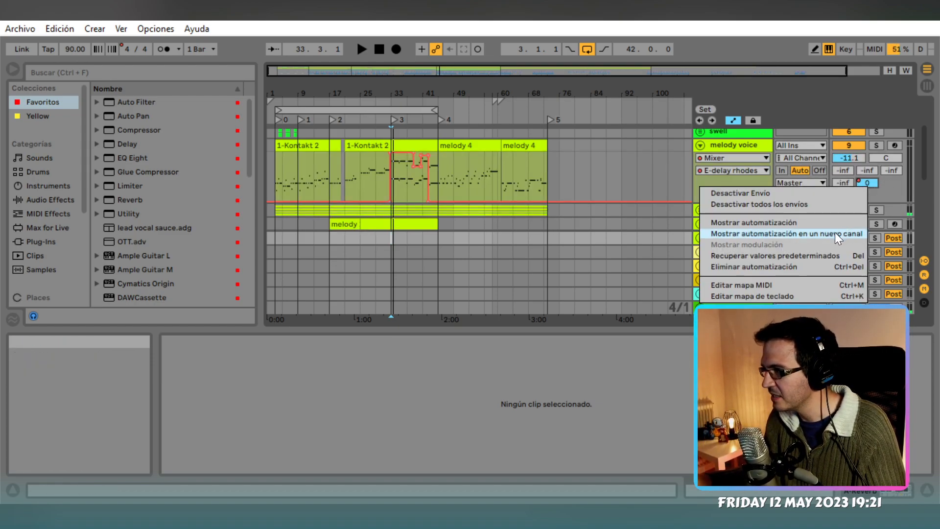
pyautogui.click(387, 155)
pyautogui.click(389, 154)
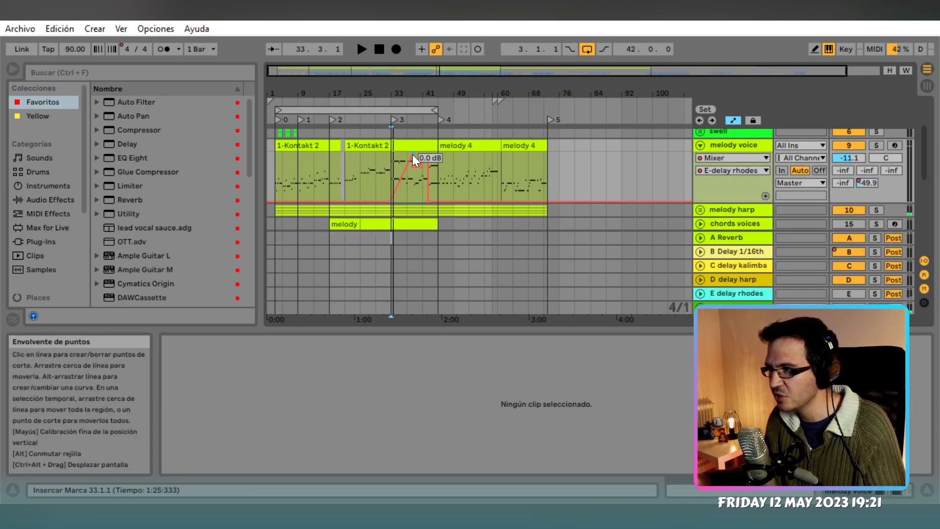
pyautogui.click(422, 156)
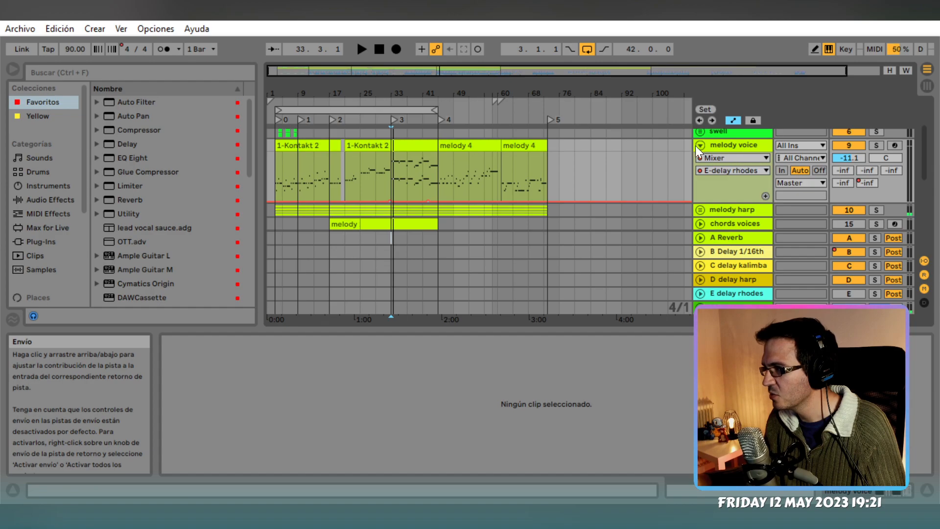
# Solo melody voice, play section 3, and show the track's devices to check the Utility gain
pyautogui.click(877, 146)
pyautogui.press('space')
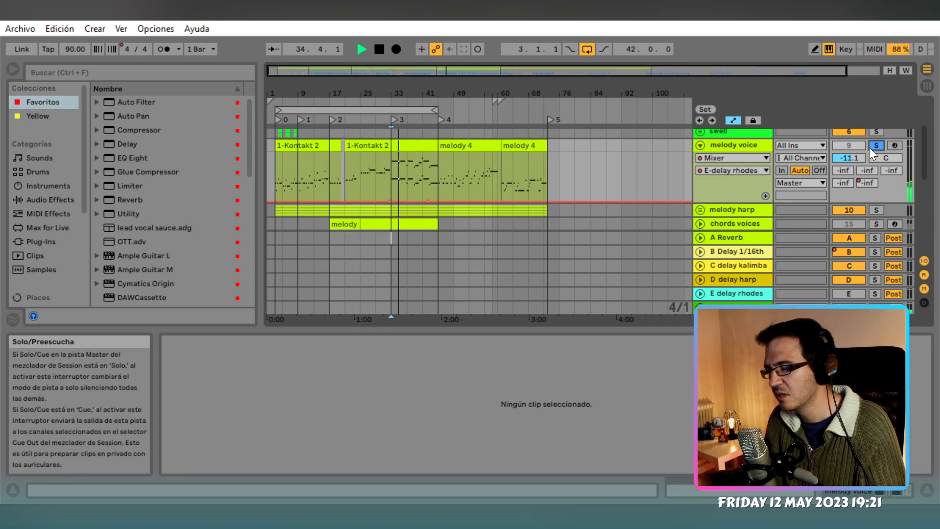
pyautogui.click(716, 148)
pyautogui.hotkey('shift', 'Tab')
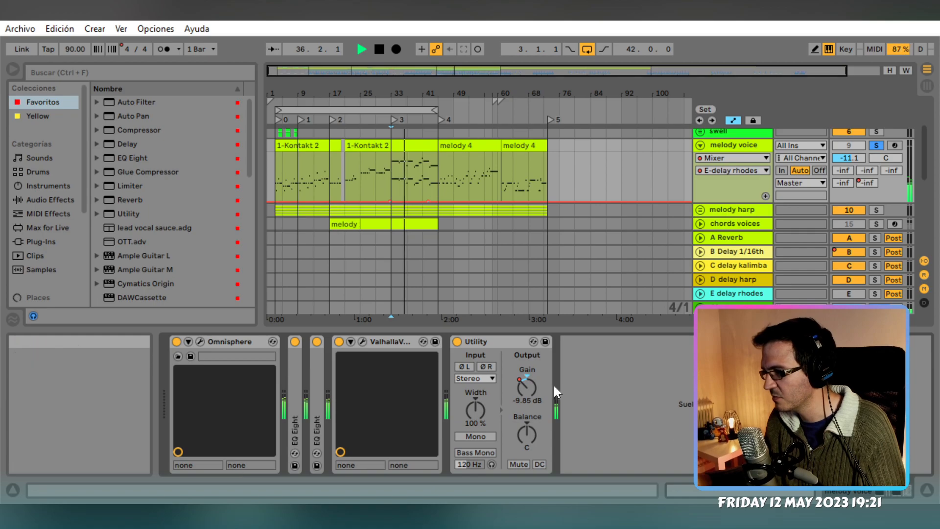
pyautogui.doubleClick(539, 394)
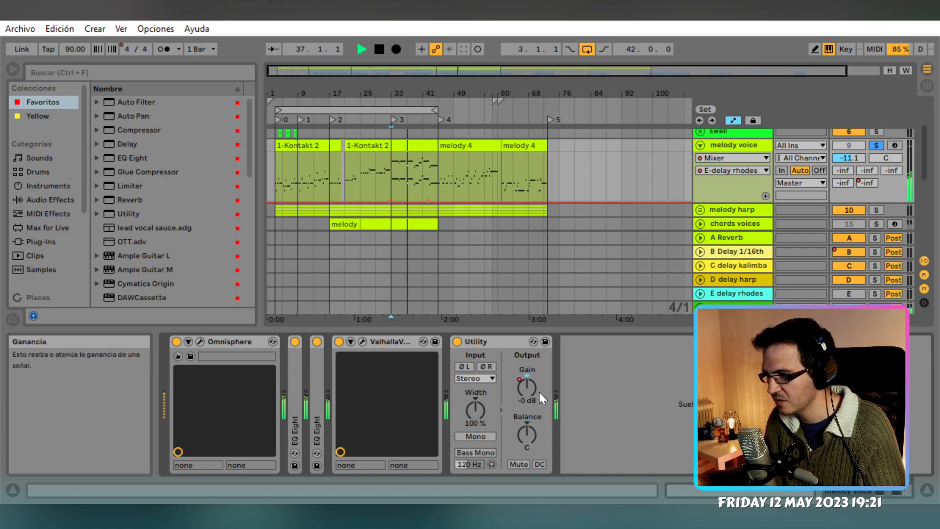
# Play melody voice from 34.3.1 in a close-up of section 3 and watch its Utility gain
pyautogui.press('+')
pyautogui.press('+')
pyautogui.press('+')
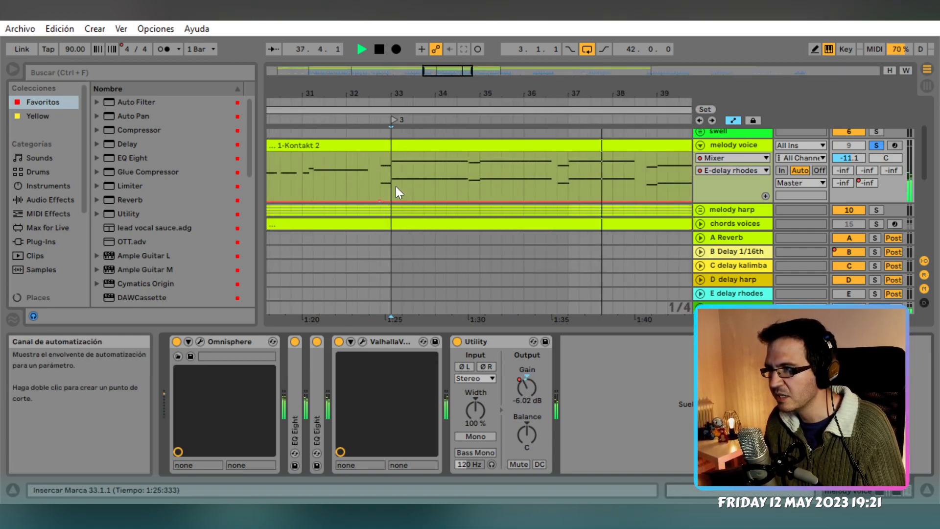
pyautogui.click(466, 186)
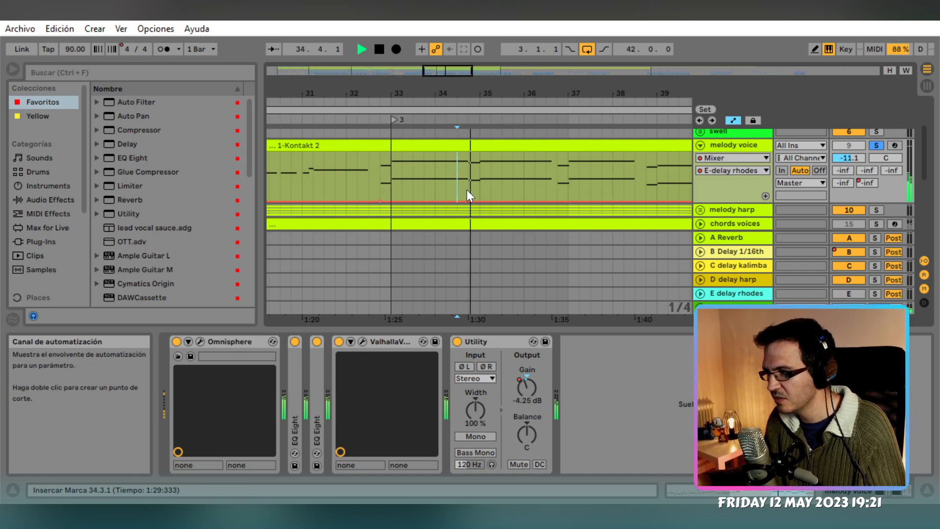
pyautogui.press('space')
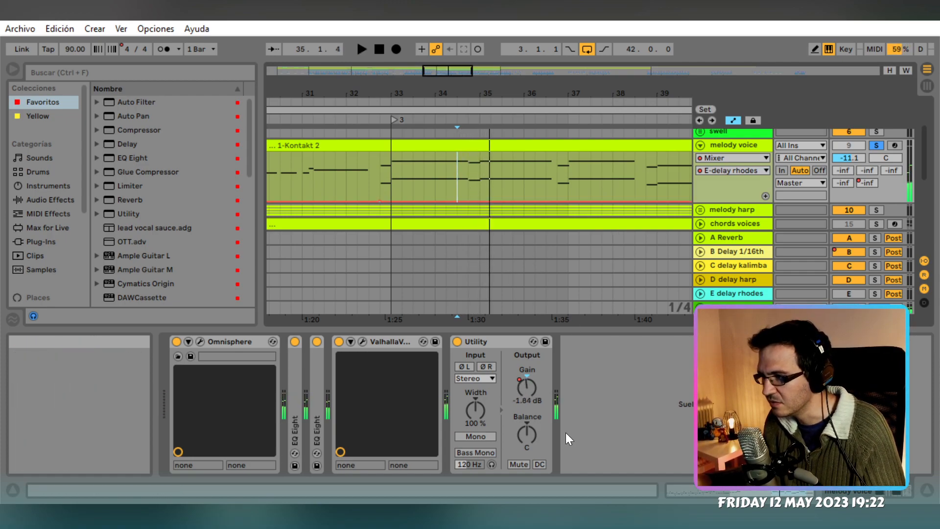
# Show melody voice's Utility Gain automation and play section 3 to examine its dips
pyautogui.rightClick(527, 392)
pyautogui.click(532, 398)
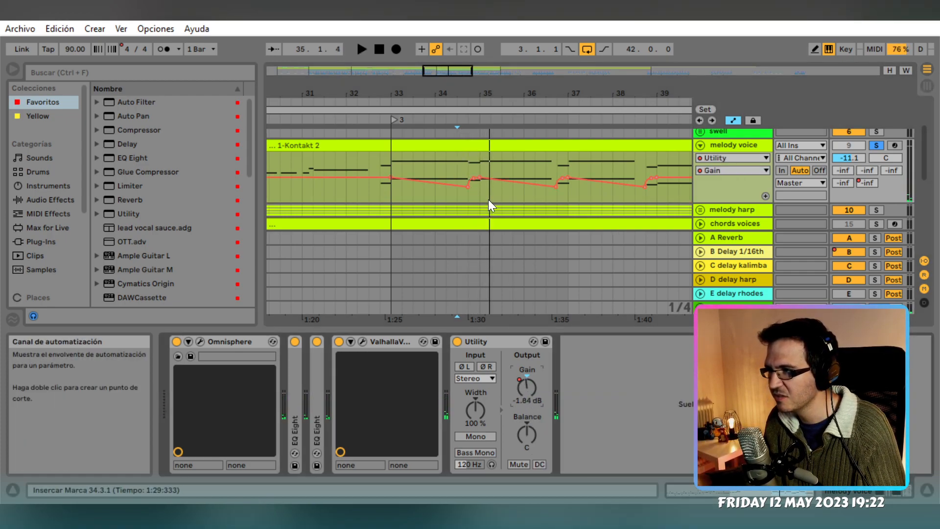
pyautogui.scroll(5, 468, 186)
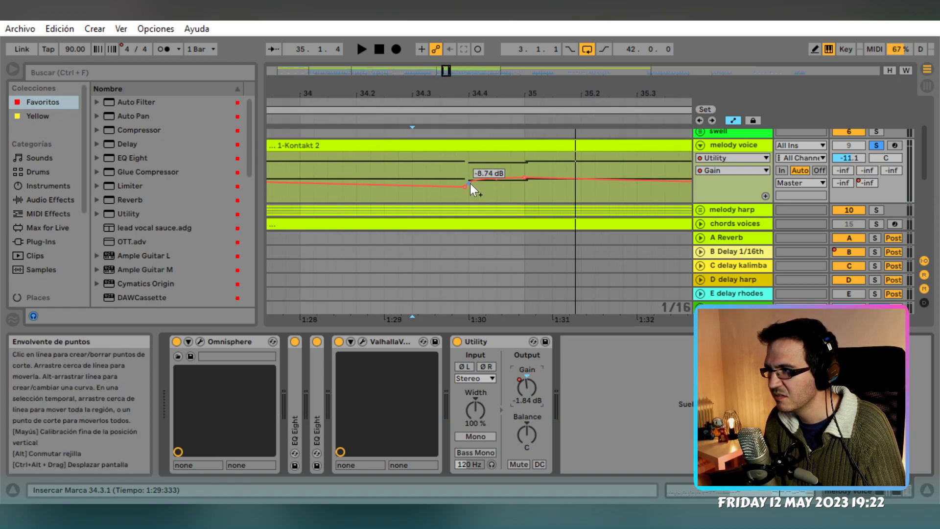
pyautogui.scroll(-8, 471, 192)
pyautogui.press('space')
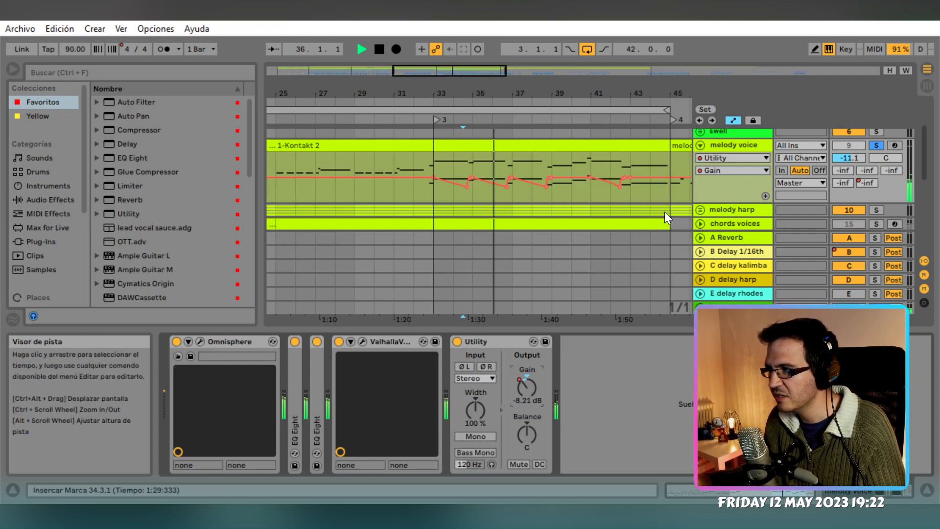
# Fold the melody voice track and take it out of solo while section 3 plays
pyautogui.scroll(-3, 651, 204)
pyautogui.hscroll(4, 646, 204)
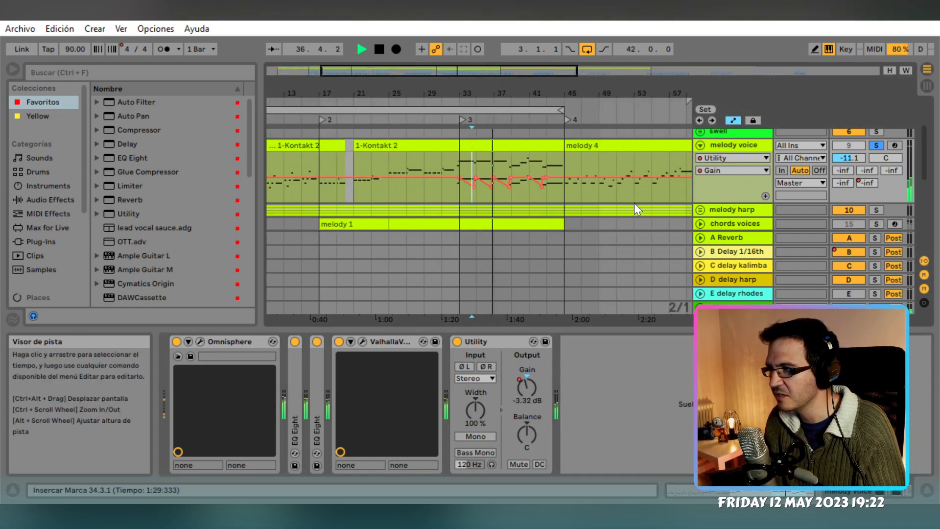
pyautogui.click(700, 146)
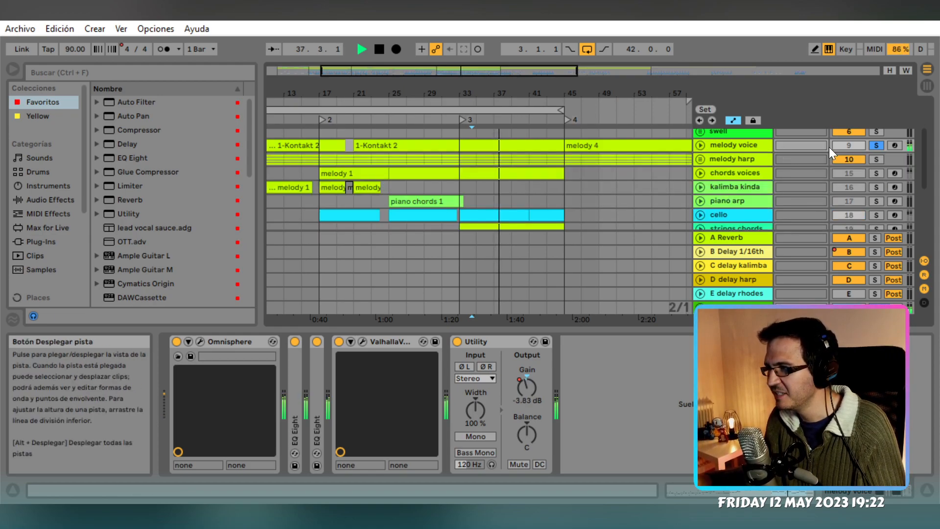
pyautogui.click(875, 146)
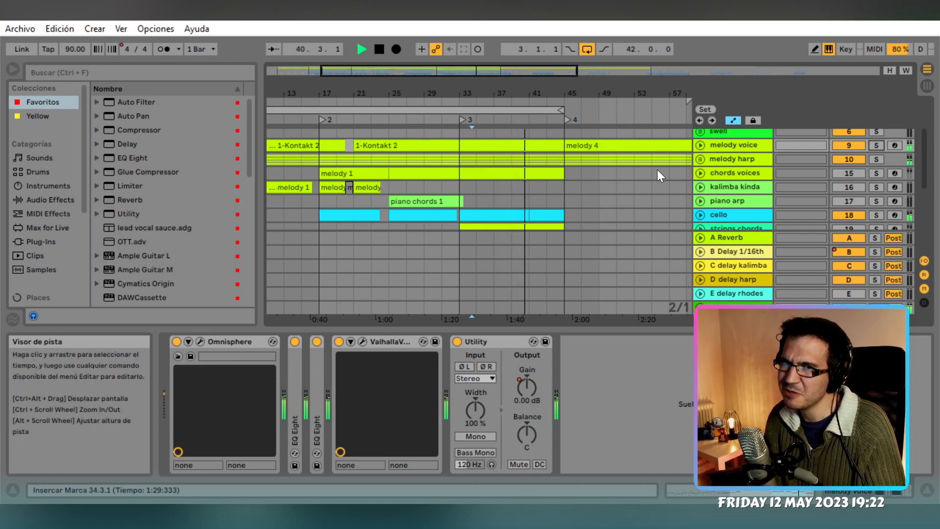
# Check the E delay rhodes return's devices, activate and unfold the rhodes high track, and play section 3
pyautogui.click(739, 294)
pyautogui.scroll(-5, 627, 215)
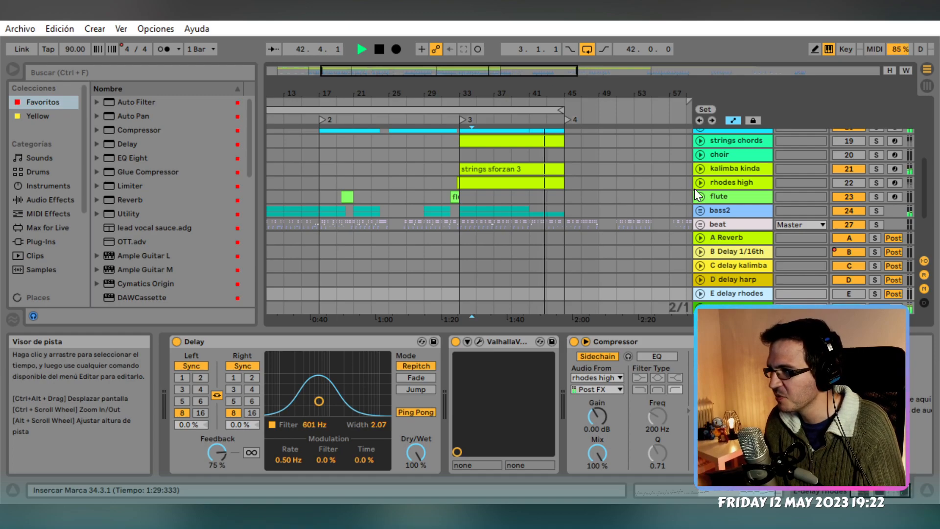
pyautogui.click(730, 181)
pyautogui.press('space')
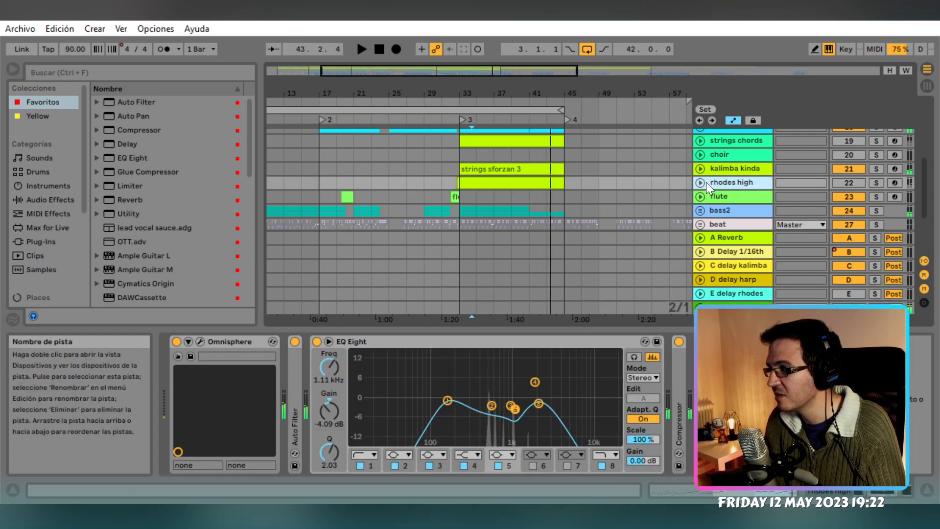
pyautogui.click(701, 182)
pyautogui.press('space')
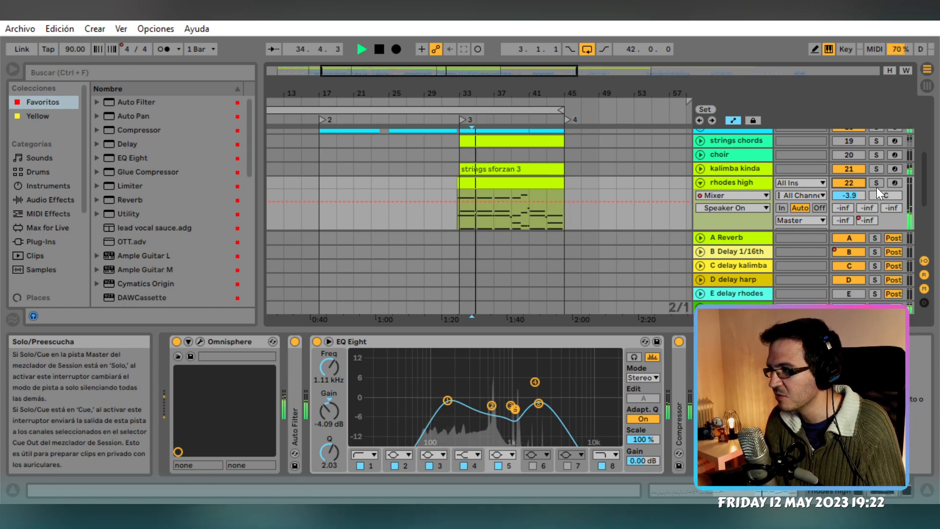
# Try the rhodes high volume at 6.0 dB and 1.0 dB over section 3, briefly soloing the track
pyautogui.moveTo(852, 195); pyautogui.dragTo(852, 161)
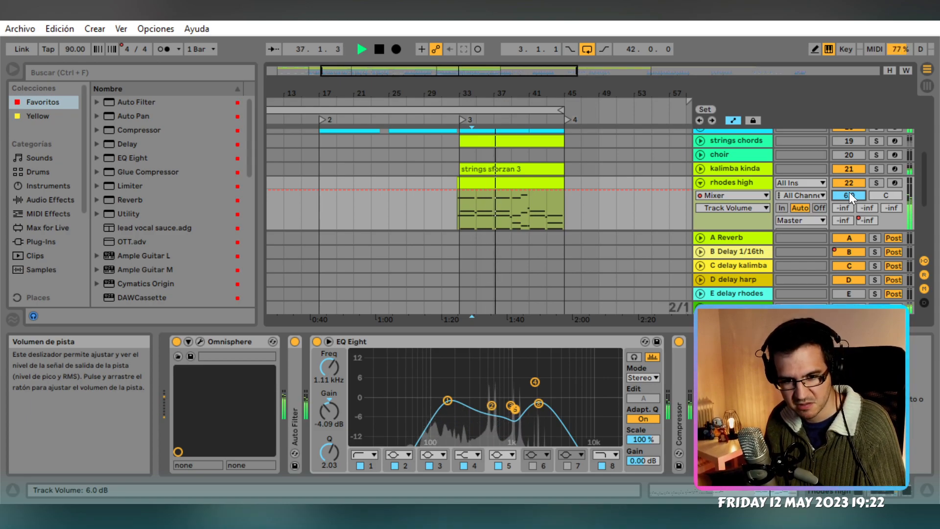
pyautogui.moveTo(850, 192); pyautogui.dragTo(851, 196)
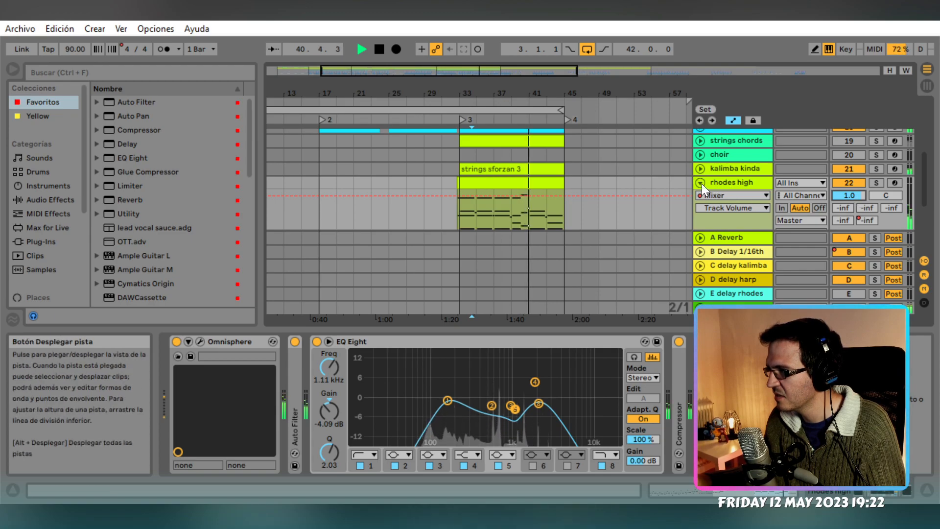
pyautogui.press('space')
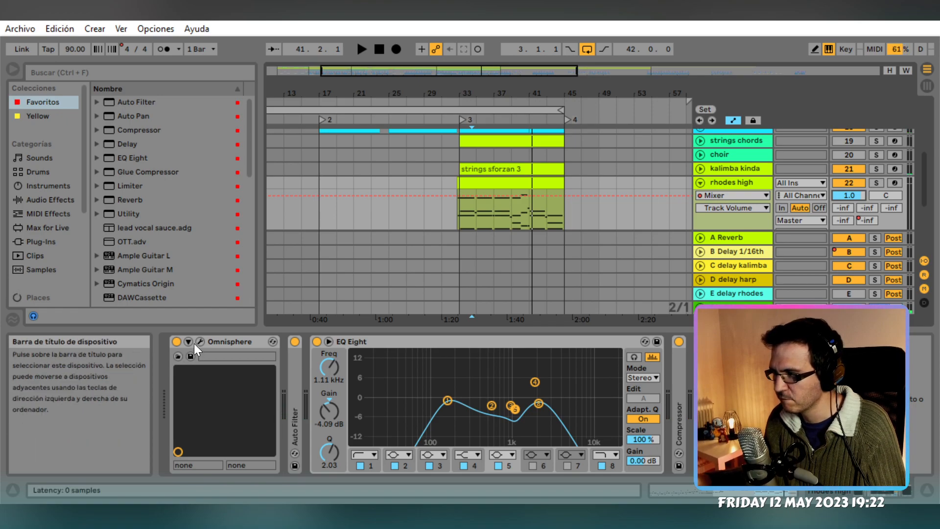
pyautogui.press('space')
pyautogui.click(876, 182)
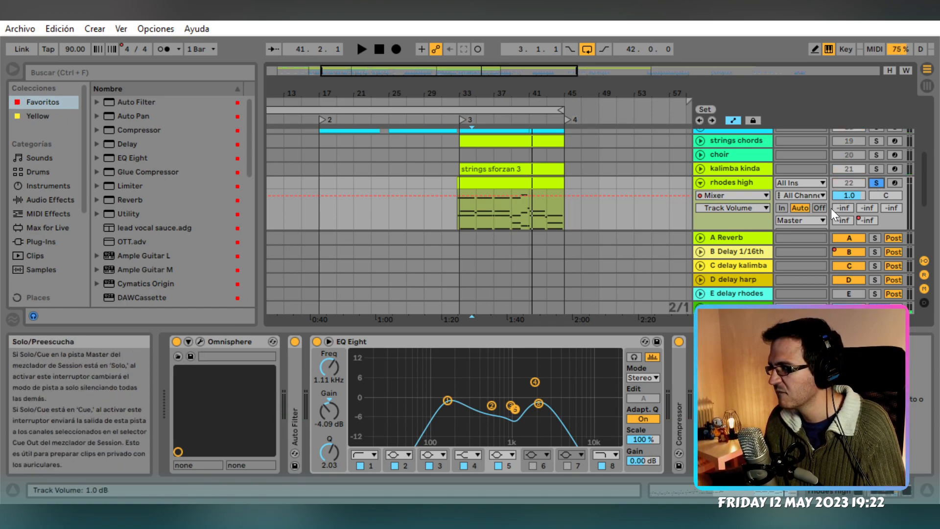
pyautogui.click(876, 182)
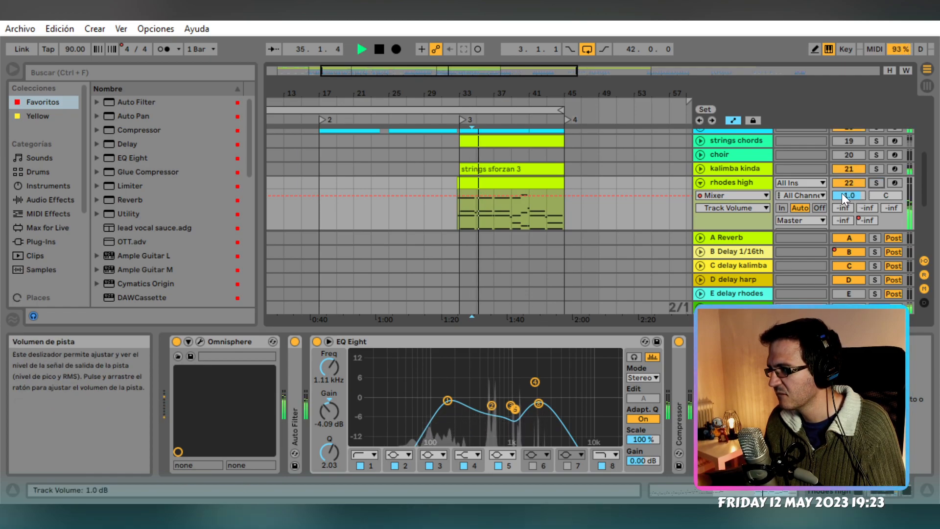
# Set the rhodes high track volume to -2.7 dB during playback, stop, and fold the track
pyautogui.moveTo(848, 193); pyautogui.dragTo(852, 196)
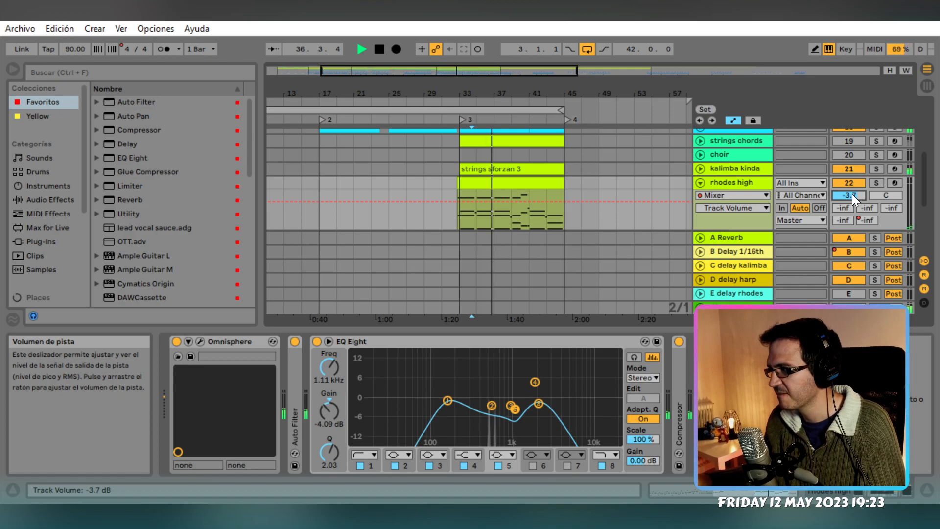
pyautogui.moveTo(852, 194); pyautogui.dragTo(853, 186)
pyautogui.press('space')
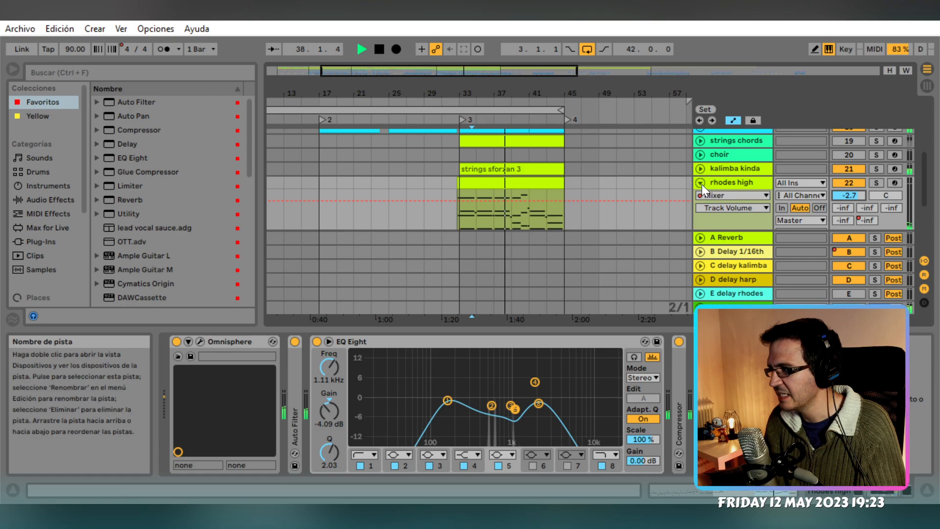
pyautogui.click(701, 183)
pyautogui.scroll(3, 666, 194)
pyautogui.scroll(-3, 651, 193)
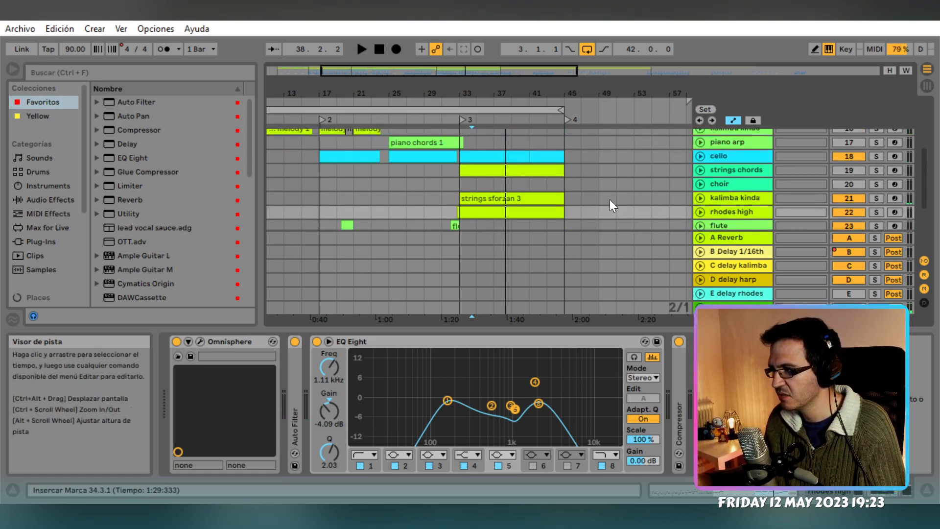
# Examine the choir track across the arrangement and its Omnisphere device, and show the devices of strings chords
pyautogui.click(557, 186)
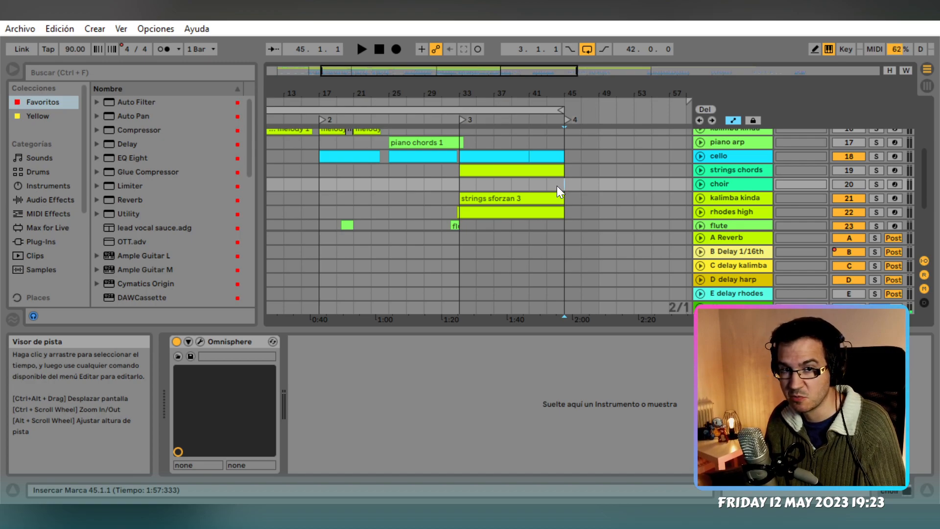
pyautogui.click(511, 184)
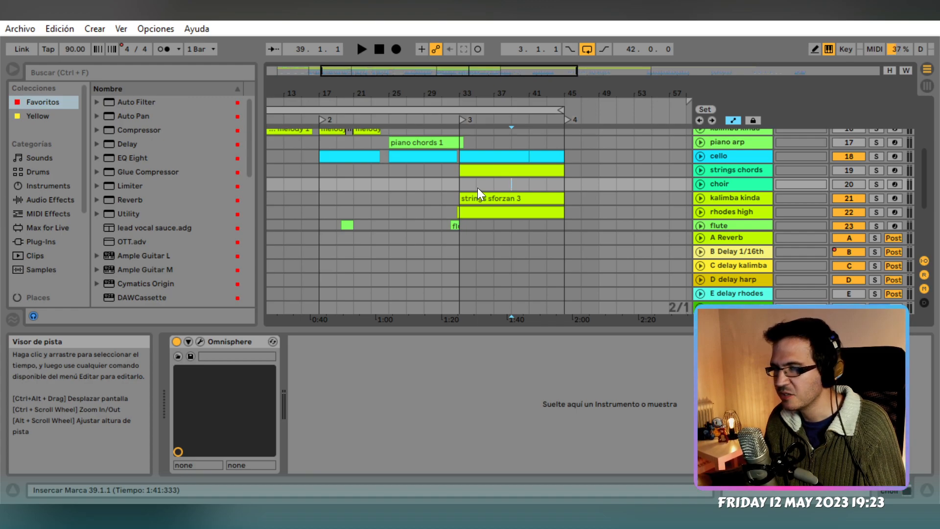
pyautogui.click(849, 185)
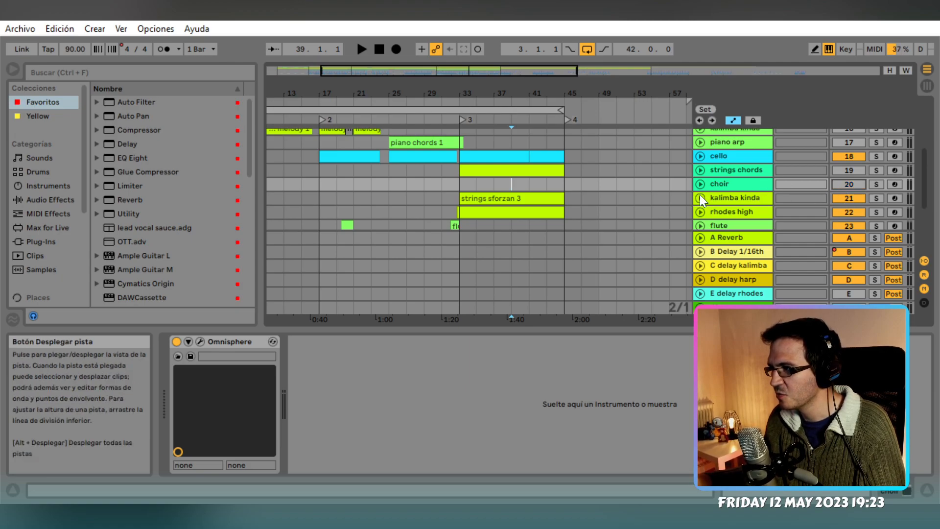
pyautogui.scroll(-4, 587, 191)
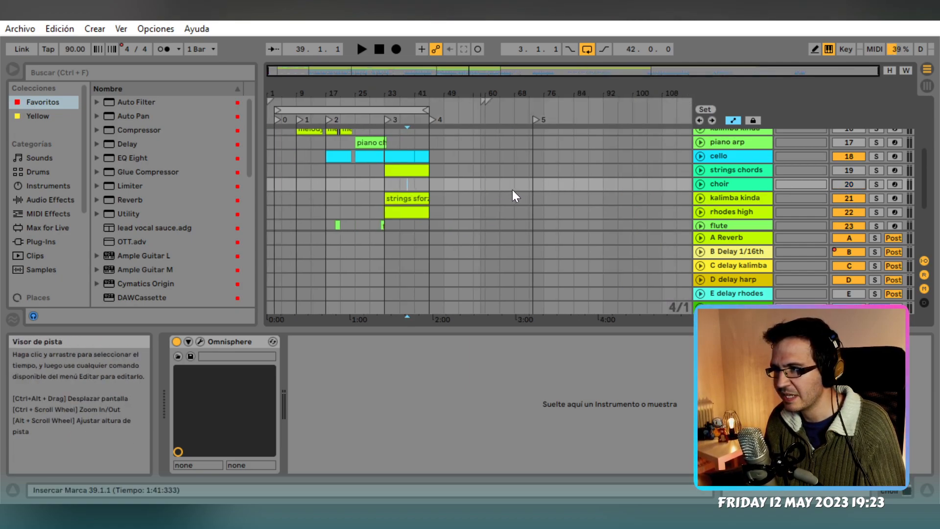
pyautogui.click(725, 187)
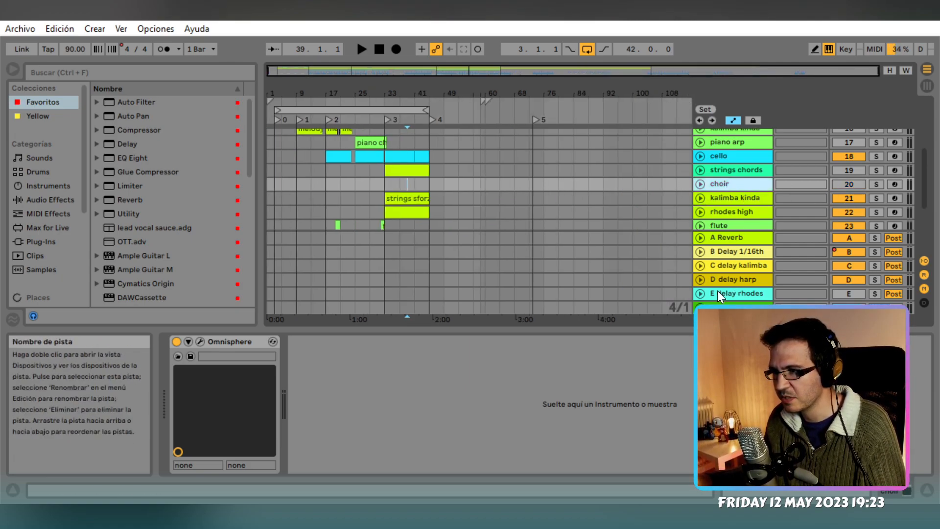
pyautogui.click(241, 342)
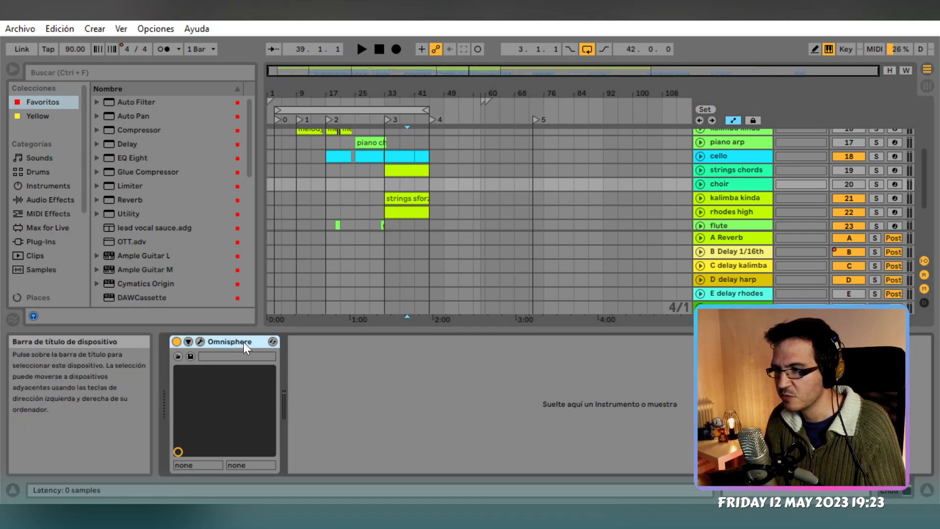
pyautogui.click(559, 185)
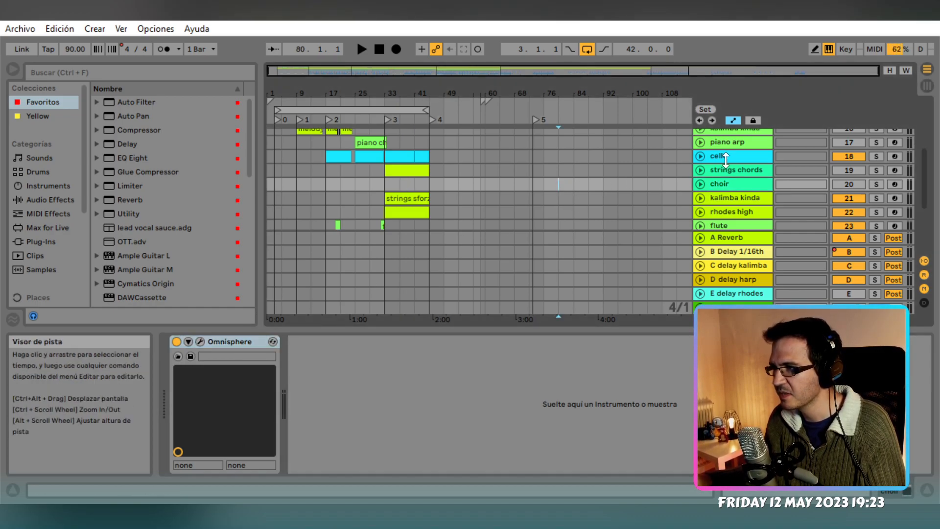
pyautogui.click(741, 171)
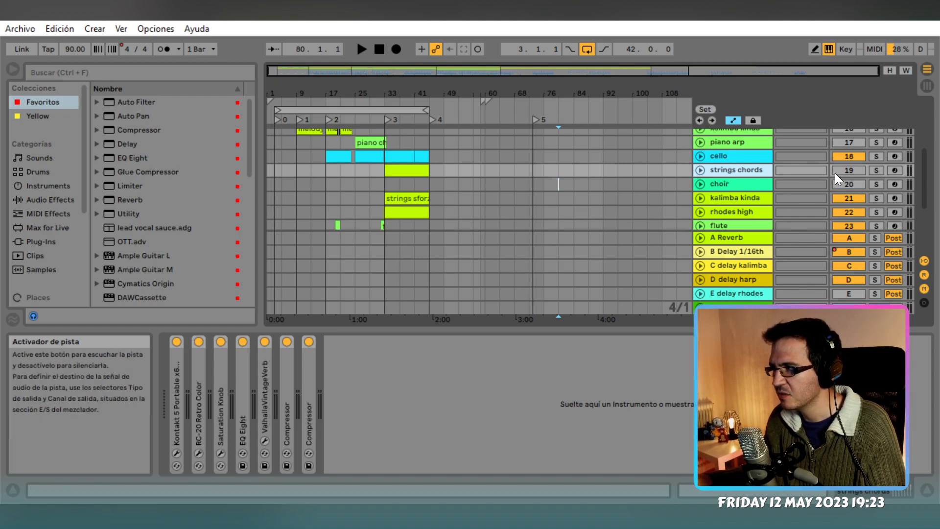
# Solo kalimba kinda, play its strings sforzan 3 clip from the start of section 3, and unsolo the track
pyautogui.scroll(-3, 669, 190)
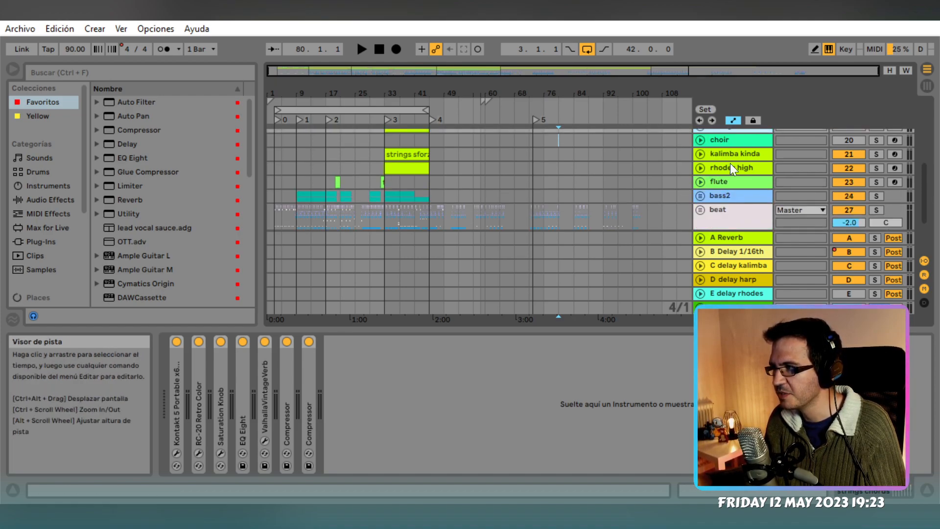
pyautogui.click(754, 153)
pyautogui.click(876, 153)
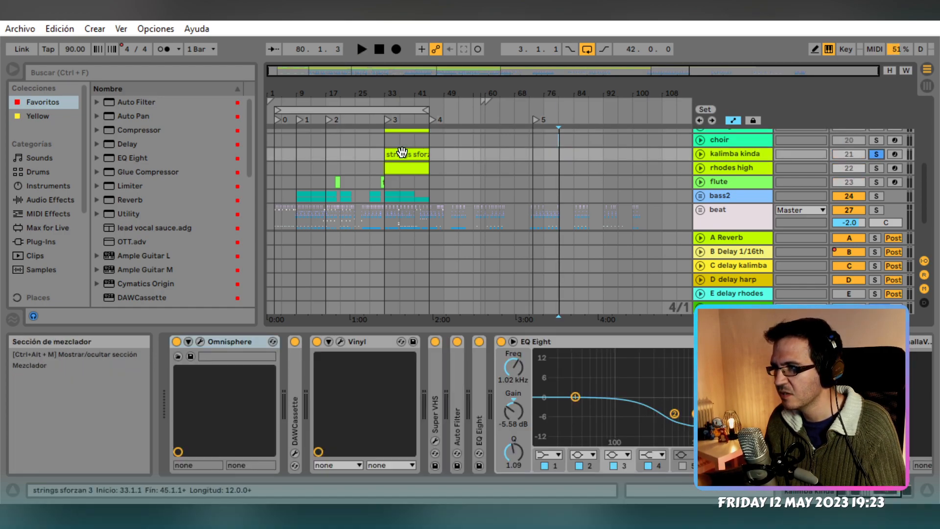
pyautogui.press('space')
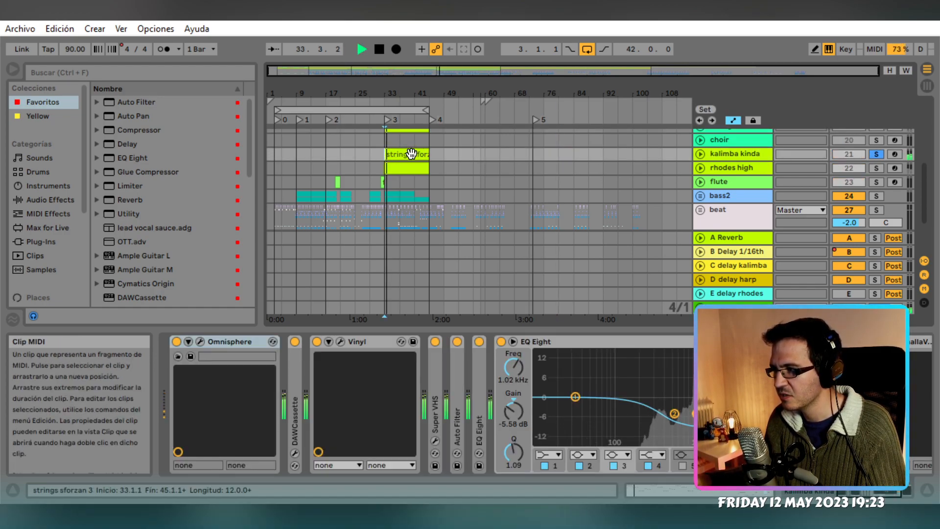
pyautogui.press('space')
pyautogui.click(558, 196)
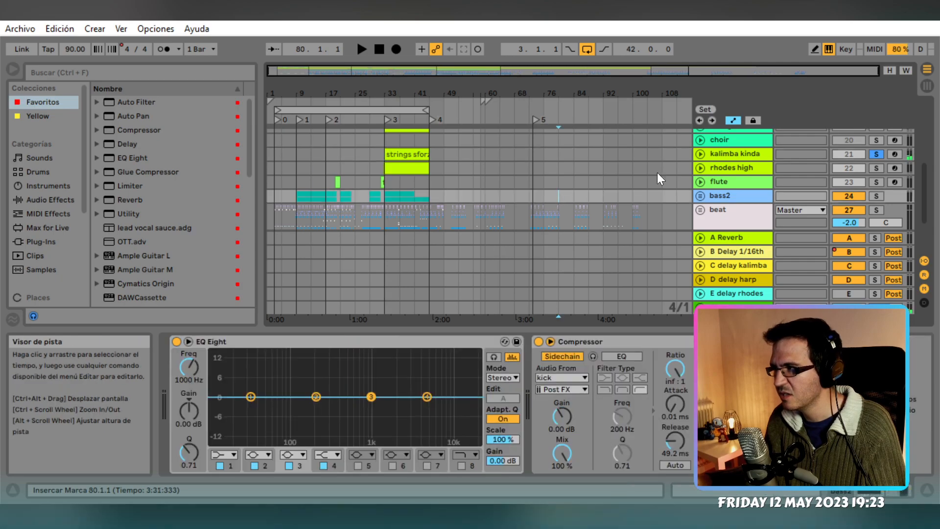
pyautogui.click(880, 155)
# Play the strings sforzan 3 clip on kalimba kinda within the full mix and glance at the Session mixer
pyautogui.click(731, 154)
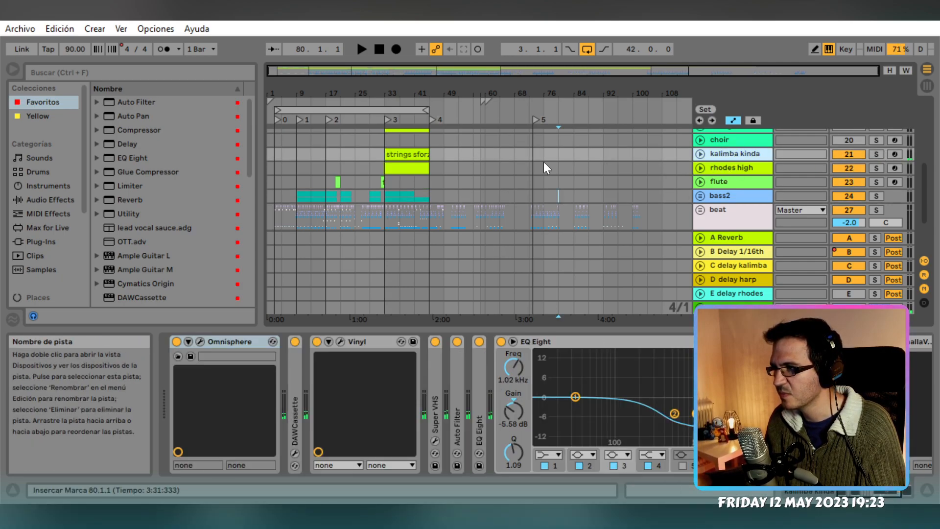
pyautogui.click(397, 158)
pyautogui.press('space')
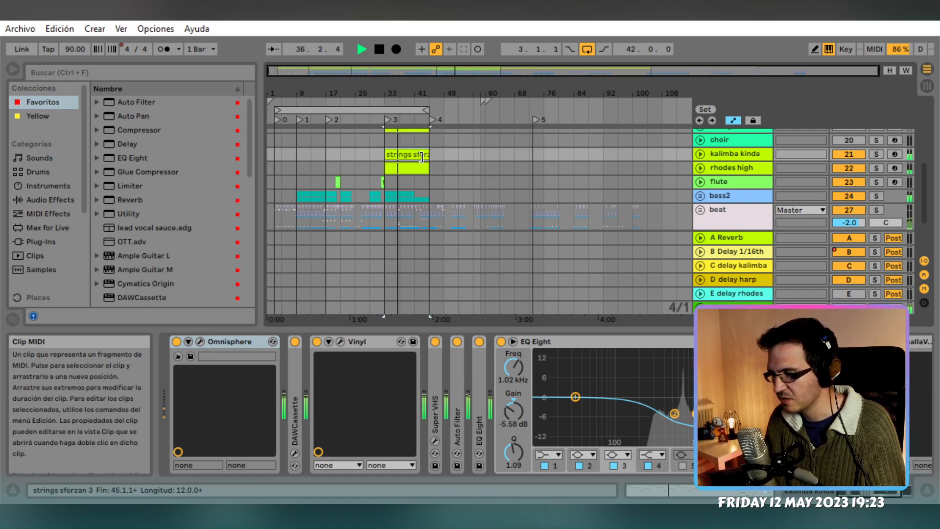
pyautogui.press('Tab')
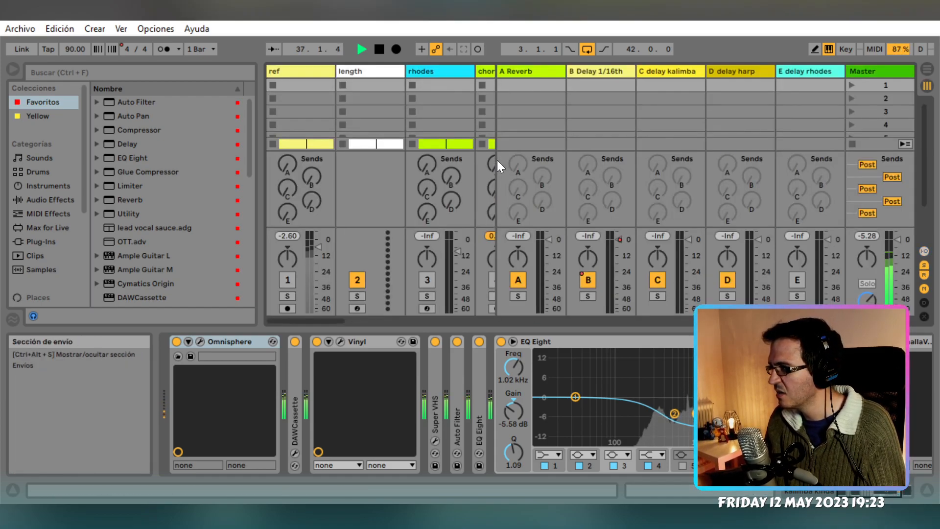
pyautogui.press('Tab')
pyautogui.press('Tab')
pyautogui.press('Tab')
pyautogui.press('space')
# Activate the strings chords track, play section 3 from 33.1.1, and unfold the track
pyautogui.scroll(3, 612, 171)
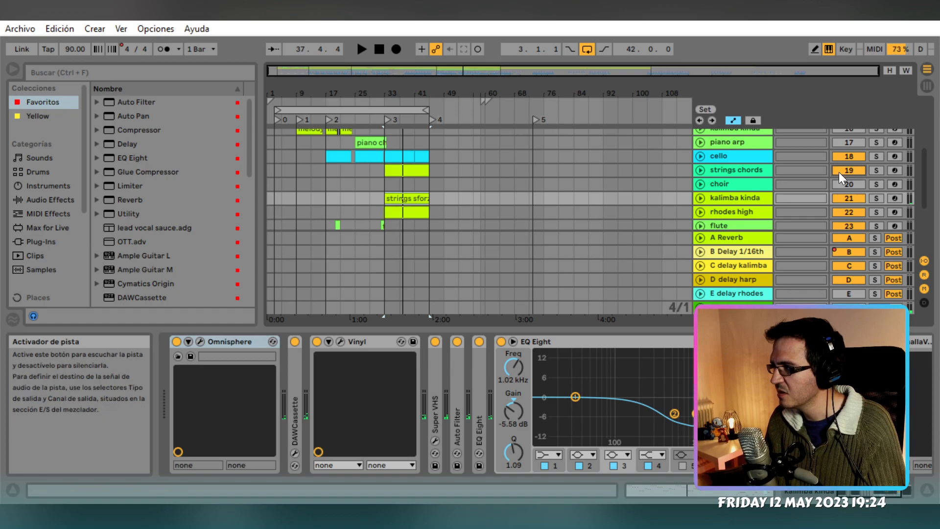
pyautogui.press('space')
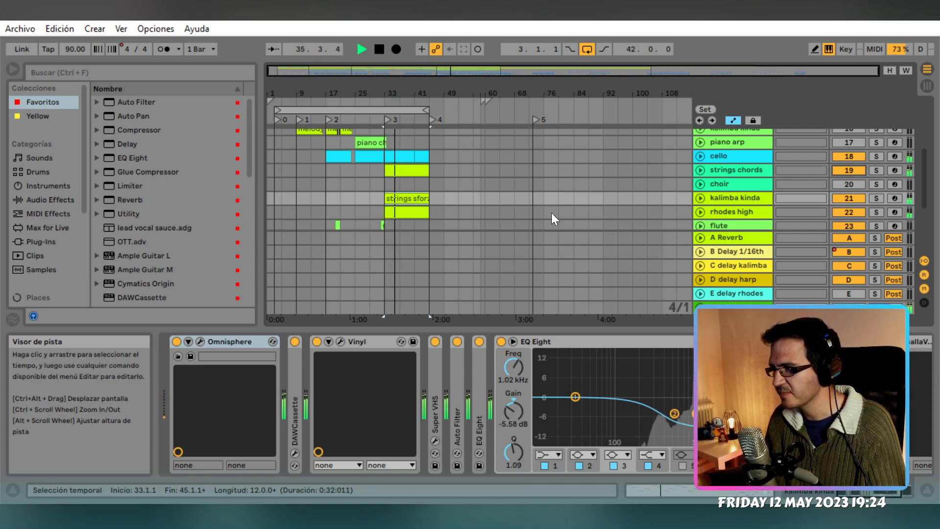
pyautogui.click(730, 169)
pyautogui.click(701, 170)
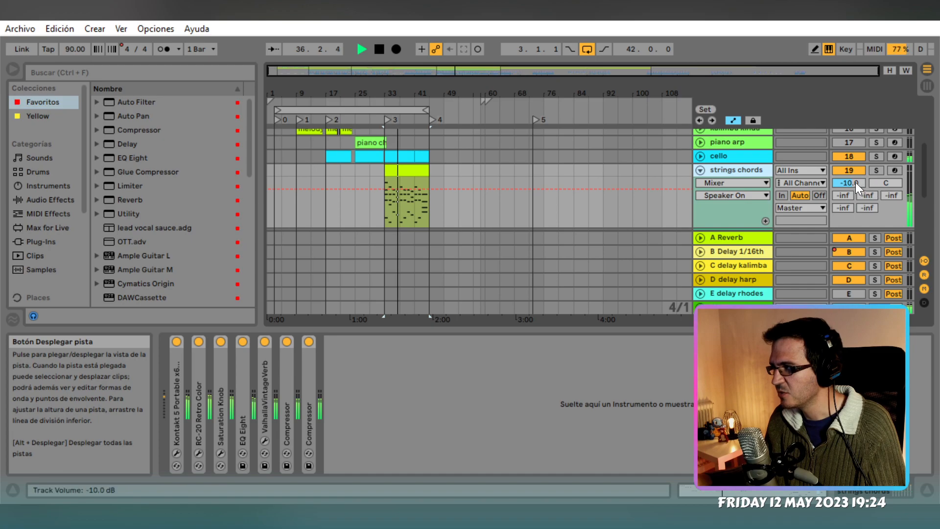
# Set the strings chords track volume to -10.8 dB during playback, fold the track and stop the playback
pyautogui.moveTo(857, 184); pyautogui.dragTo(856, 195)
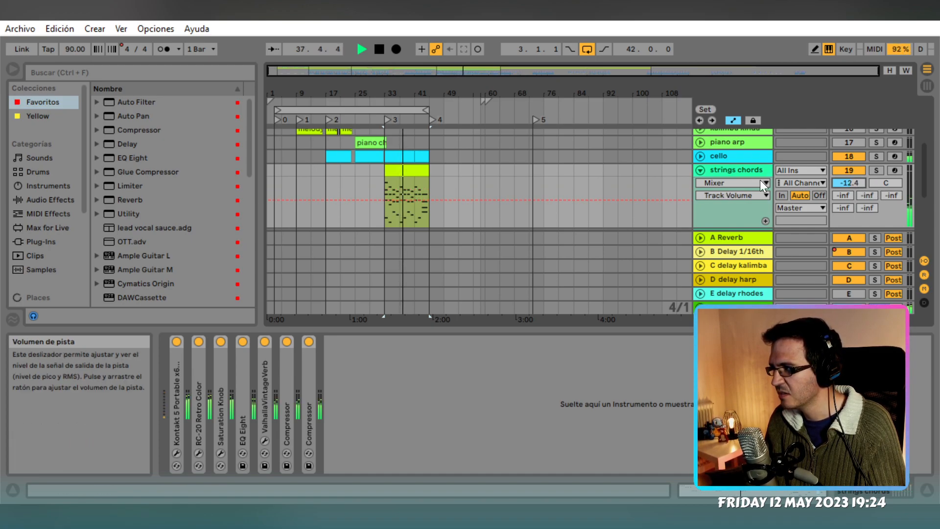
pyautogui.moveTo(844, 191); pyautogui.dragTo(845, 187)
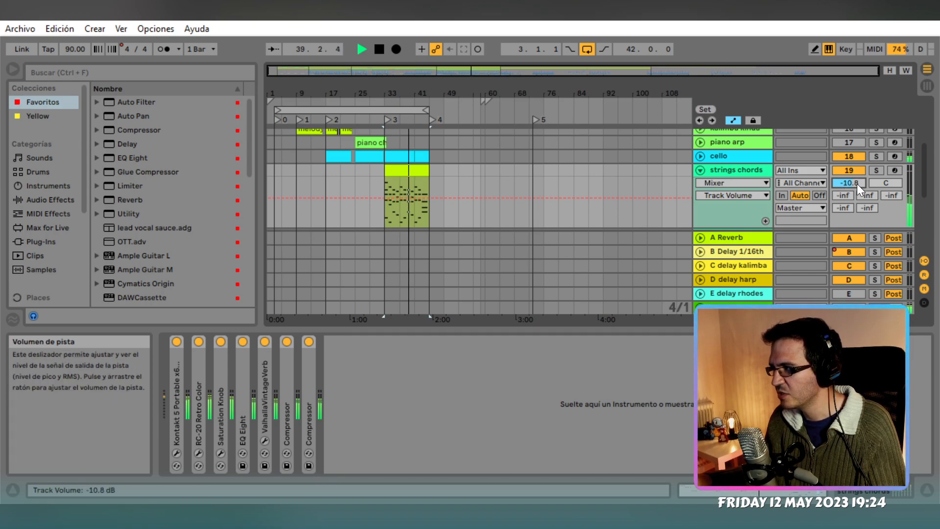
pyautogui.click(701, 170)
pyautogui.press('space')
pyautogui.scroll(1, 470, 169)
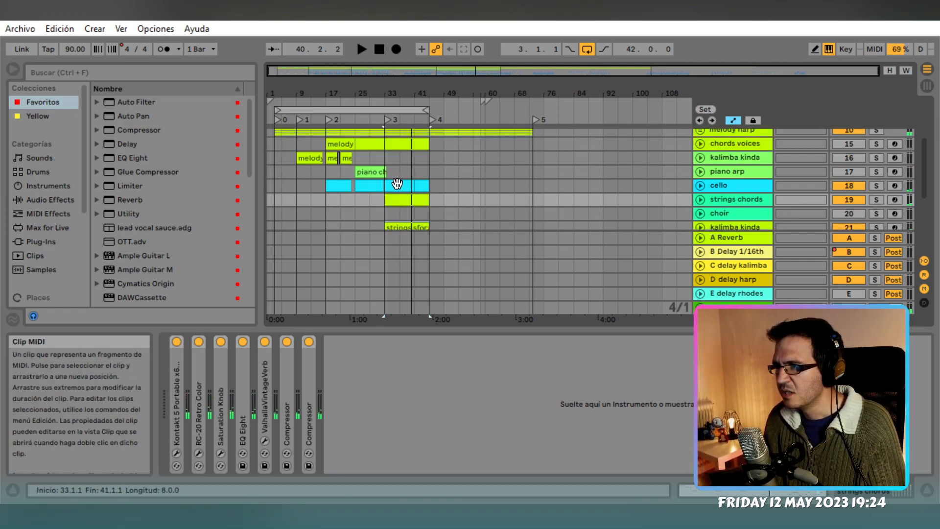
# Solo the cello track and play its clip from 33.1.1
pyautogui.click(399, 182)
pyautogui.press('space')
pyautogui.click(877, 185)
pyautogui.press('space')
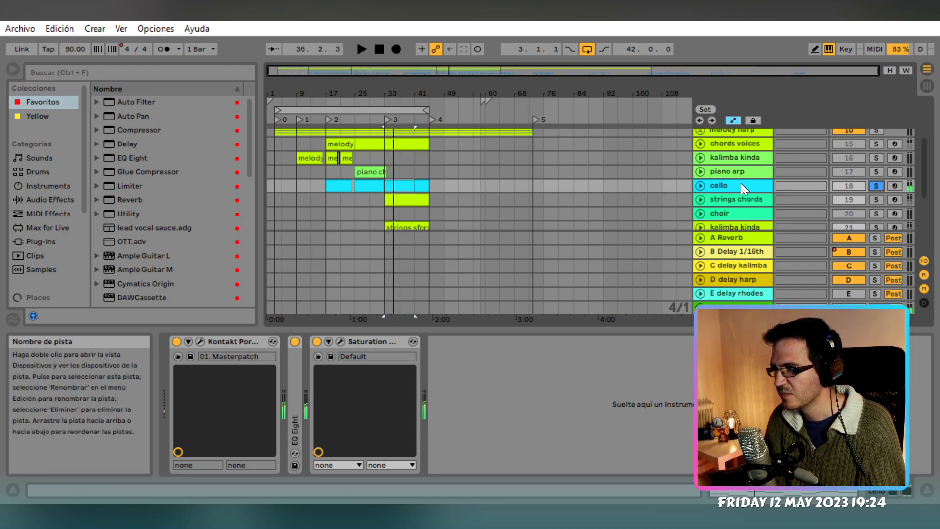
# Solo chords voices, briefly play its clip from the start of section 3, and unsolo the track
pyautogui.click(407, 145)
pyautogui.click(878, 144)
pyautogui.press('space')
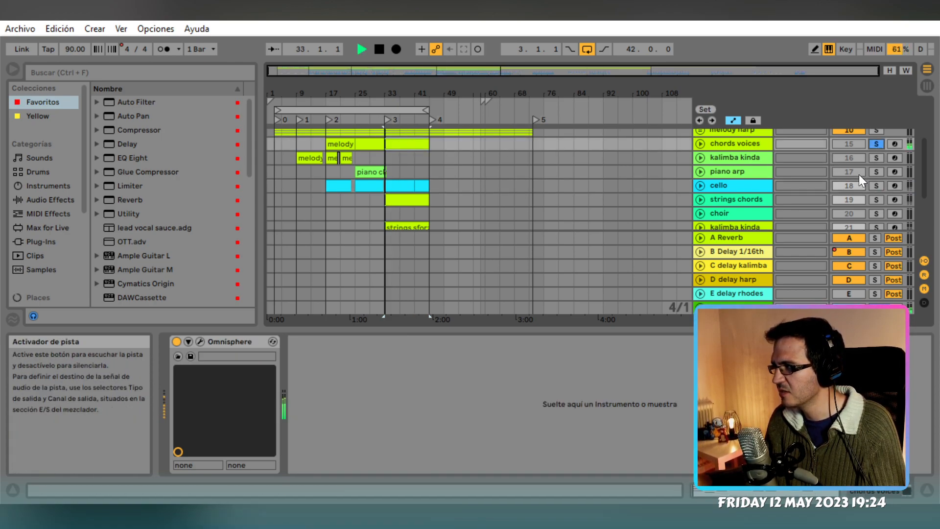
pyautogui.click(876, 144)
pyautogui.press('space')
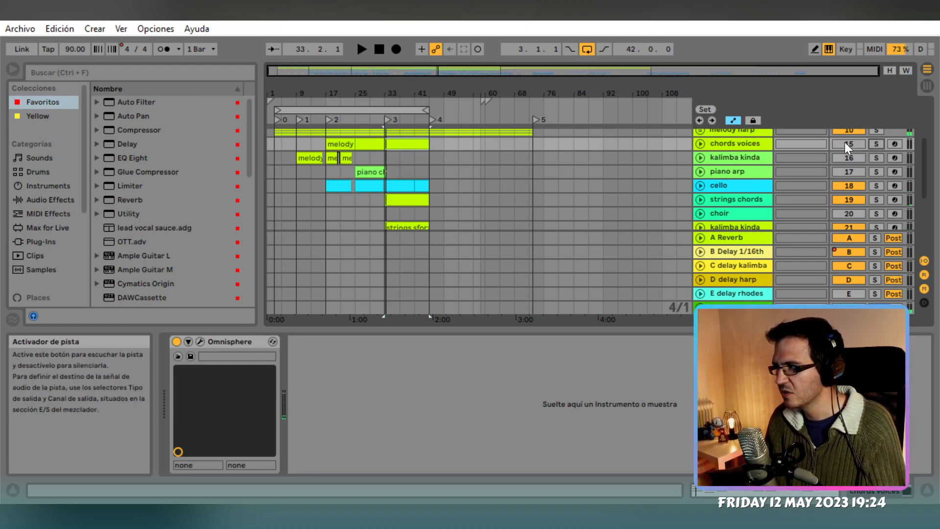
# Activate the chords voices track and play section 3 in the full mix while glancing at the Session mixer
pyautogui.click(754, 142)
pyautogui.press('space')
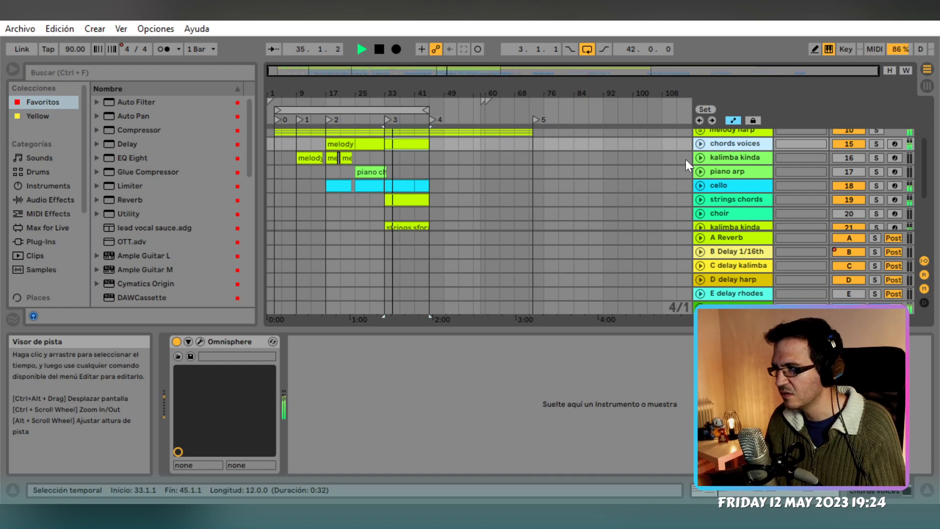
pyautogui.press('Tab')
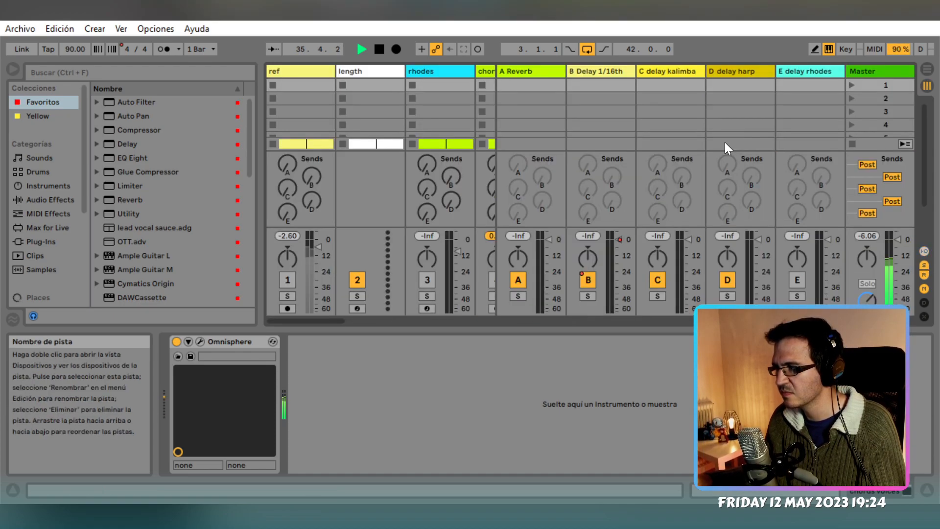
pyautogui.press('Tab')
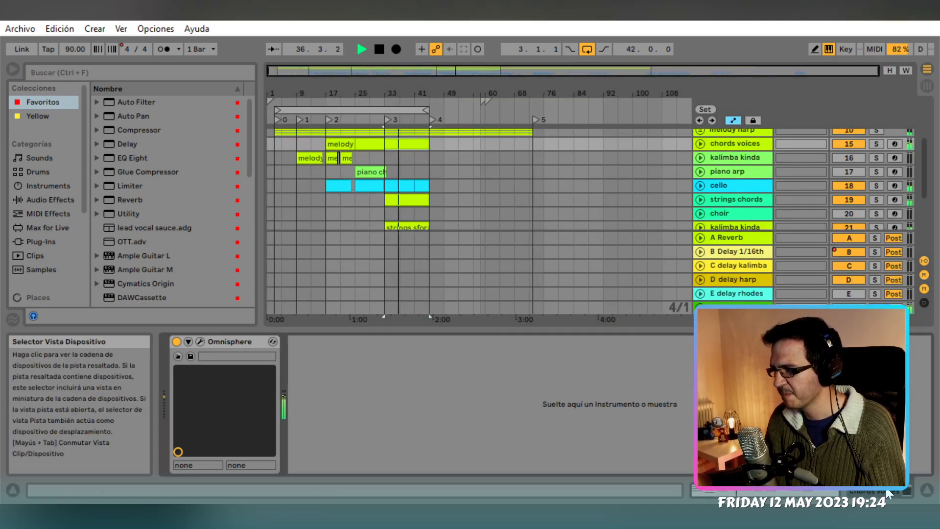
# Play the full mix from 25.1.1, 21.1.1 and 37.1.1 to compare sections 2 and 3
pyautogui.click(370, 201)
pyautogui.press('space')
pyautogui.click(353, 199)
pyautogui.press('space')
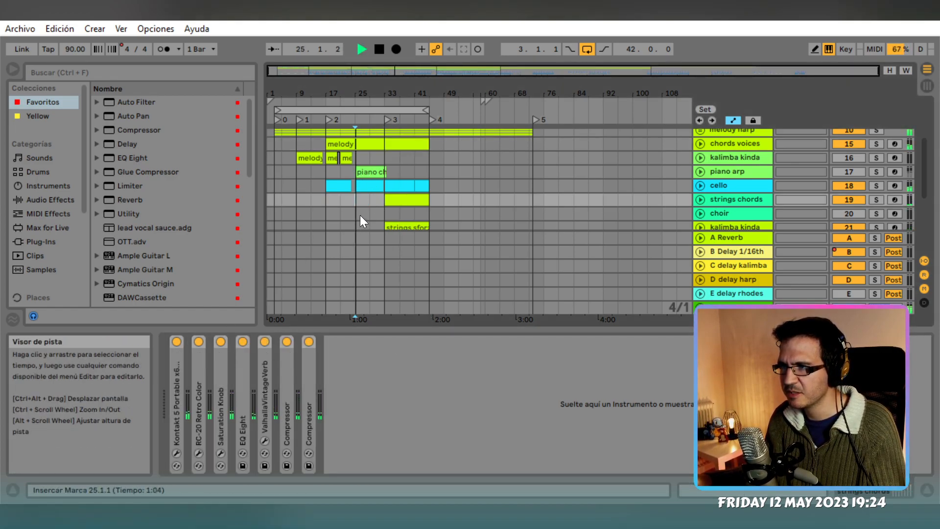
pyautogui.press('space')
pyautogui.click(338, 199)
pyautogui.press('space')
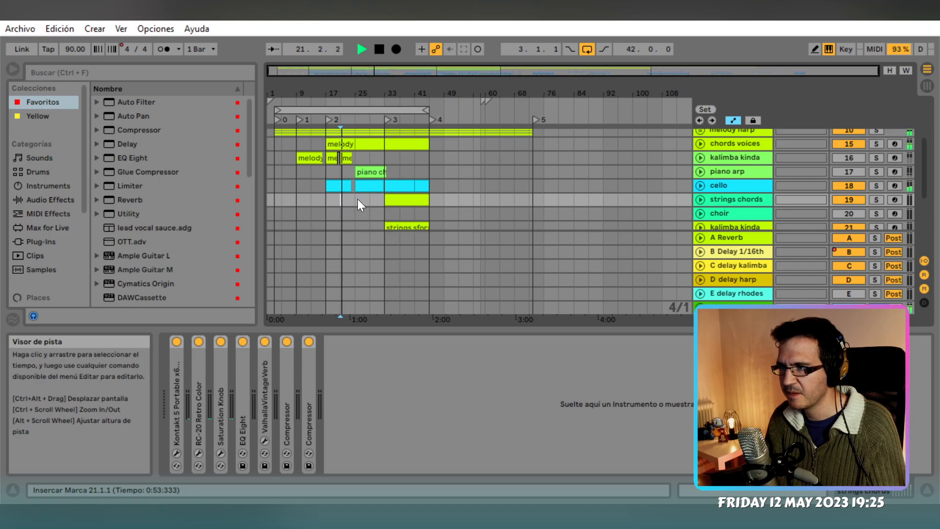
pyautogui.click(400, 212)
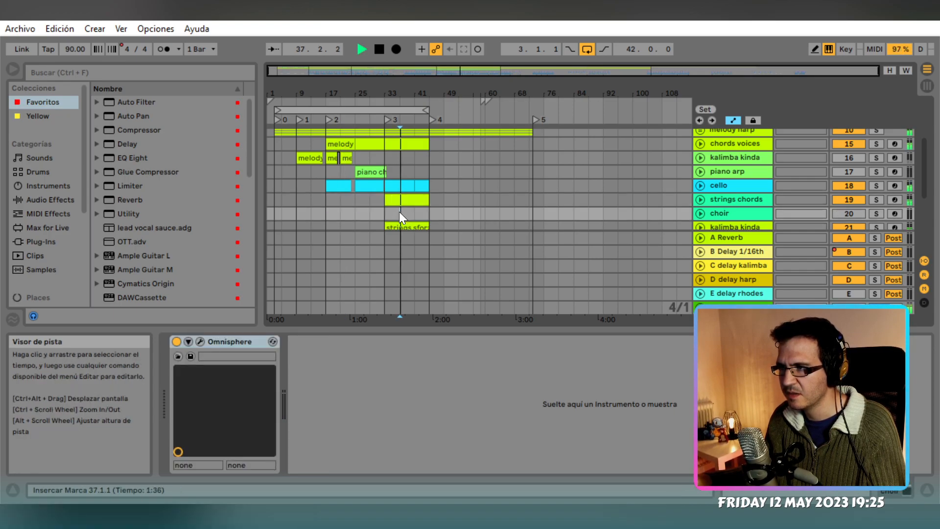
pyautogui.press('space')
# Transpose all notes of the chords voices clip in section 3 up one octave and play the section
pyautogui.click(407, 146)
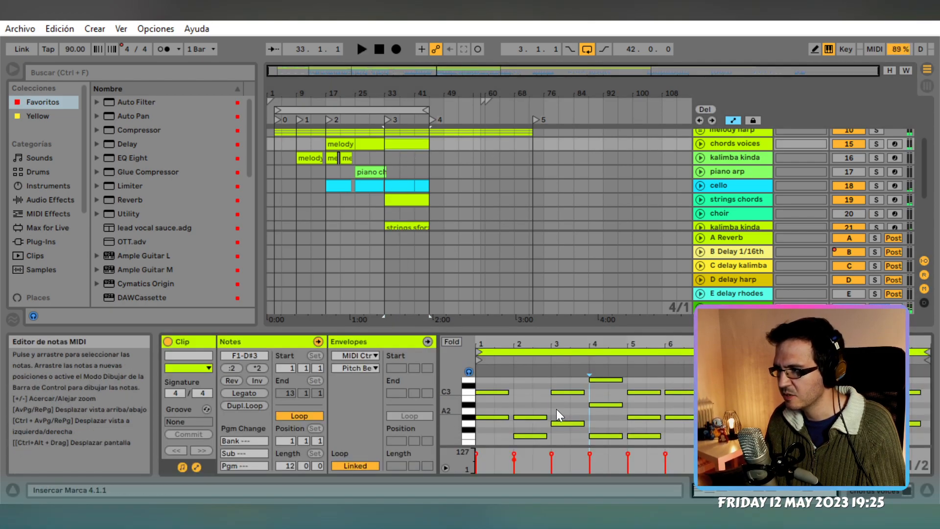
pyautogui.scroll(-3, 557, 410)
pyautogui.hotkey('ctrl', 'a')
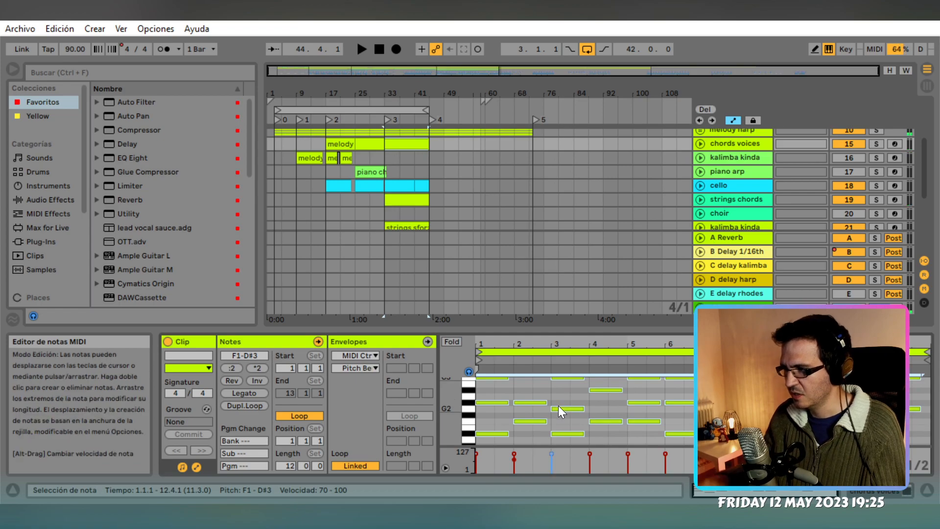
pyautogui.hotkey('shift', 'Up')
pyautogui.press('space')
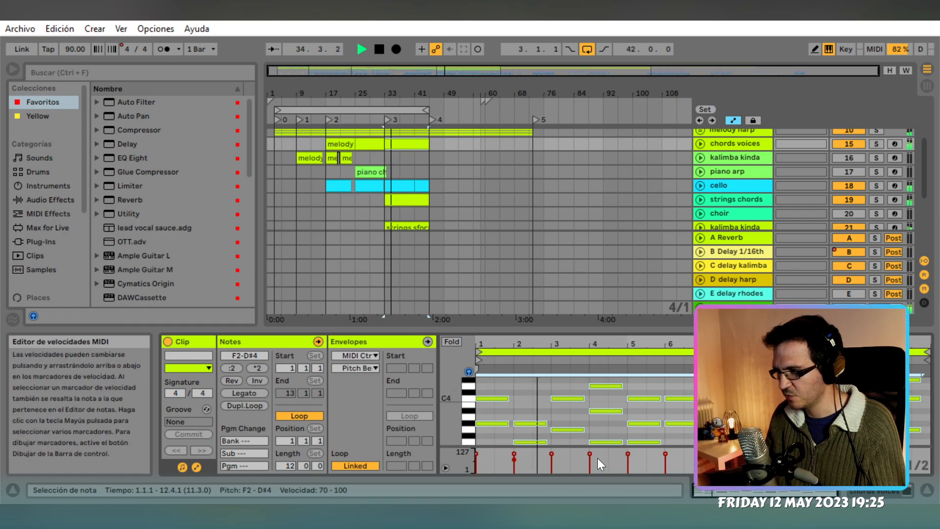
# Lower the velocities of all notes in the chords voices clip to a range of 60 to 85
pyautogui.scroll(-6, 575, 403)
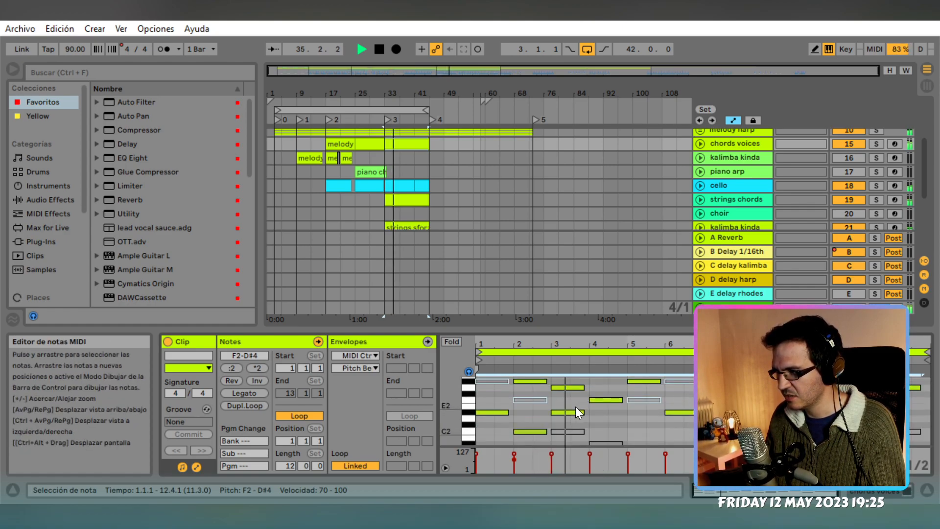
pyautogui.scroll(4, 582, 415)
pyautogui.scroll(3, 582, 415)
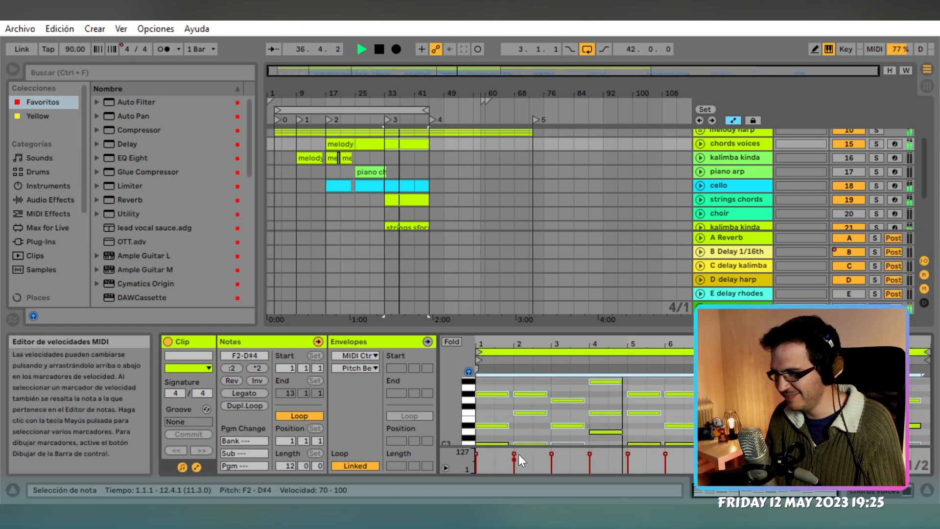
pyautogui.moveTo(516, 454)
pyautogui.mouseDown()
pyautogui.moveTo(516, 469)
pyautogui.moveTo(516, 454)
pyautogui.mouseUp()
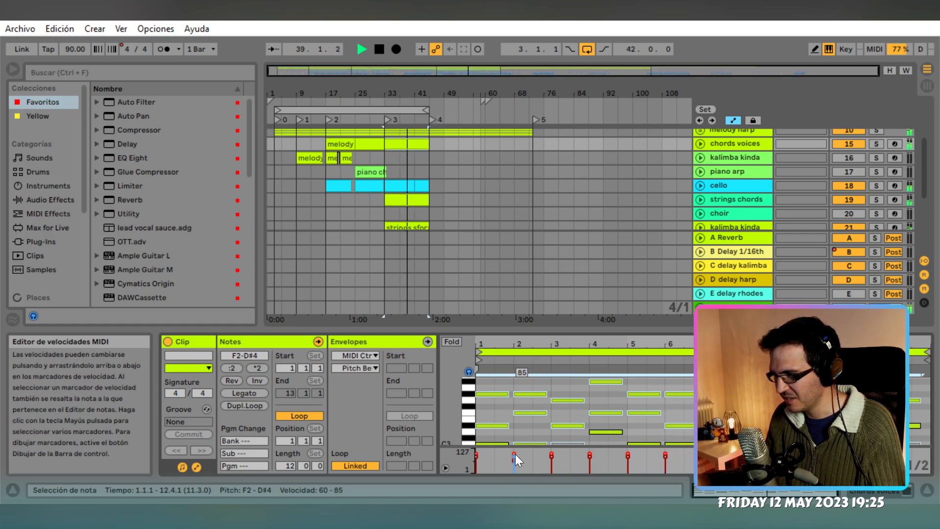
# Solo chords voices and listen to its transposed clip while viewing the higher notes
pyautogui.click(881, 144)
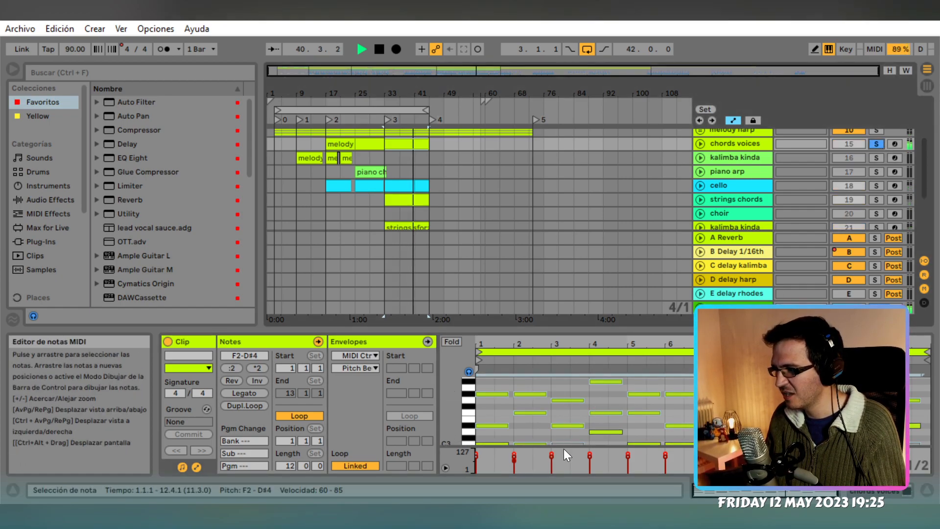
pyautogui.press('space')
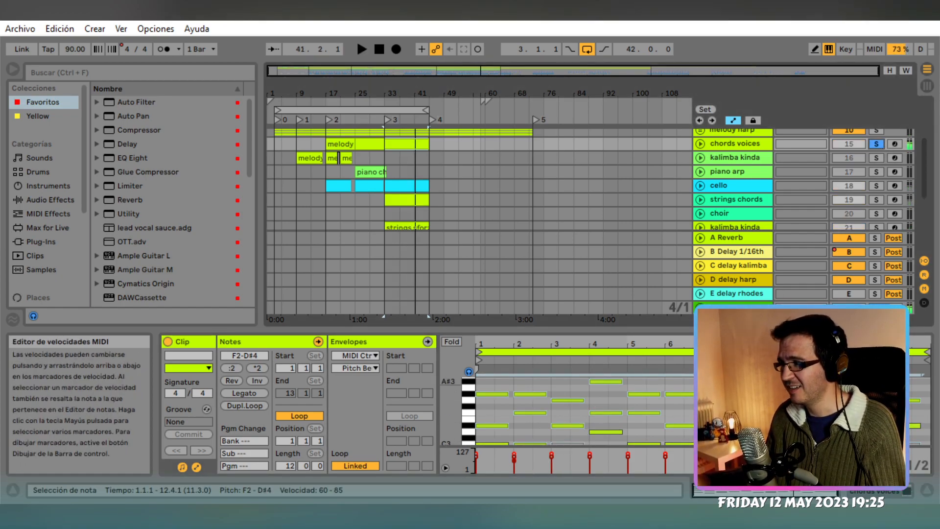
pyautogui.scroll(3, 582, 412)
pyautogui.scroll(2, 583, 411)
pyautogui.press('space')
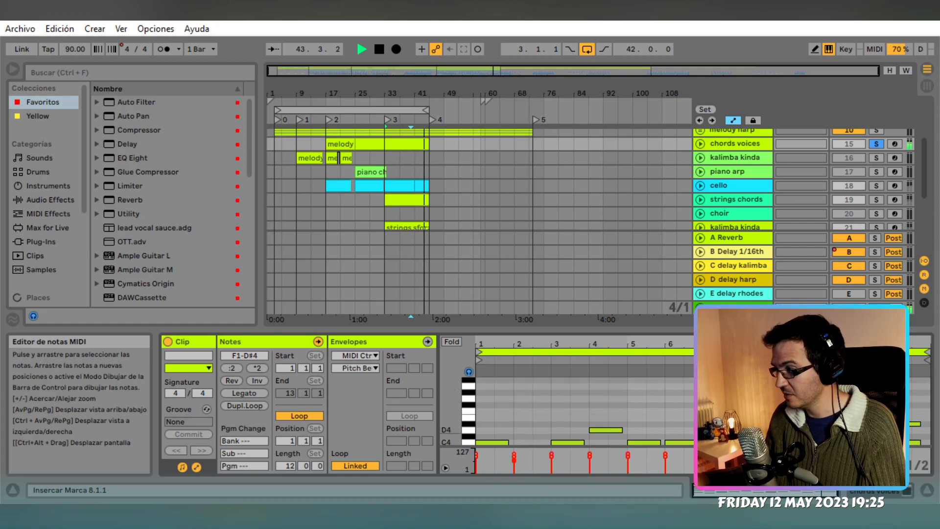
# Inspect the D#4 note at 11.1.1 in the chords voices clip and replay the clip from 8.1.1
pyautogui.click(884, 395)
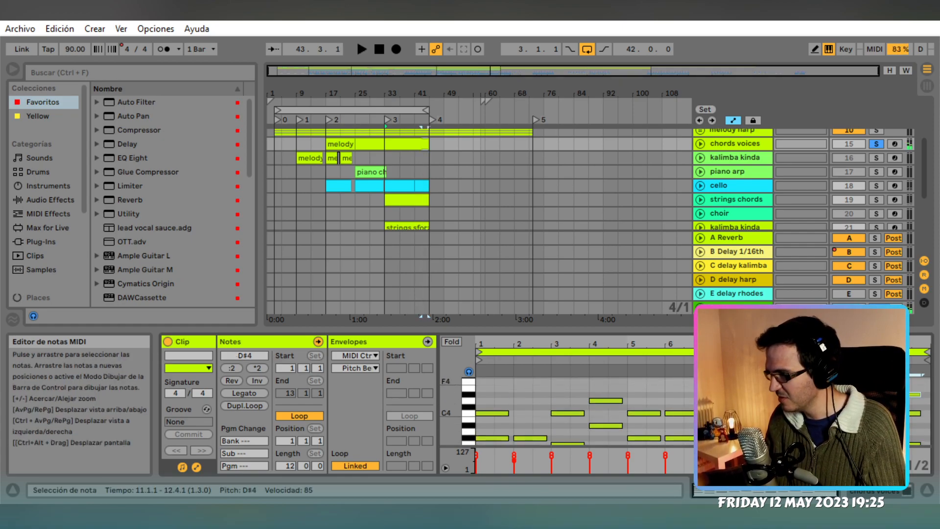
pyautogui.click(764, 401)
pyautogui.click(706, 398)
pyautogui.press('space')
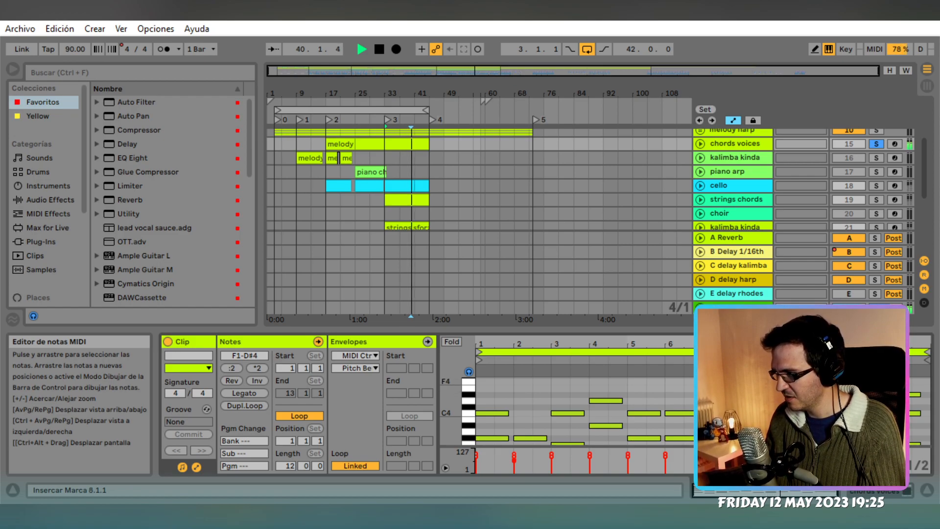
# Set the velocity of the C4 note at 9.1.1 in the chords voices clip to 100
pyautogui.click(793, 401)
pyautogui.press('space')
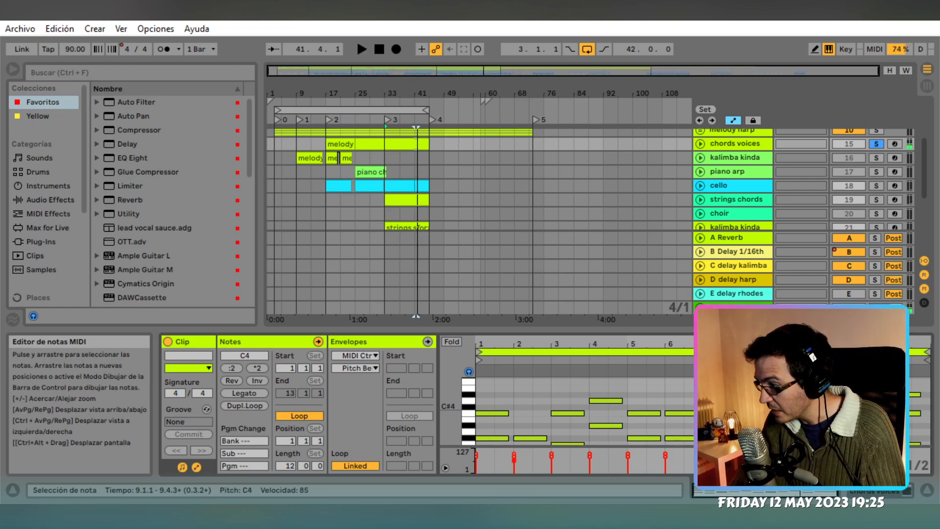
pyautogui.click(793, 407)
pyautogui.click(793, 414)
pyautogui.moveTo(793, 457); pyautogui.dragTo(793, 453)
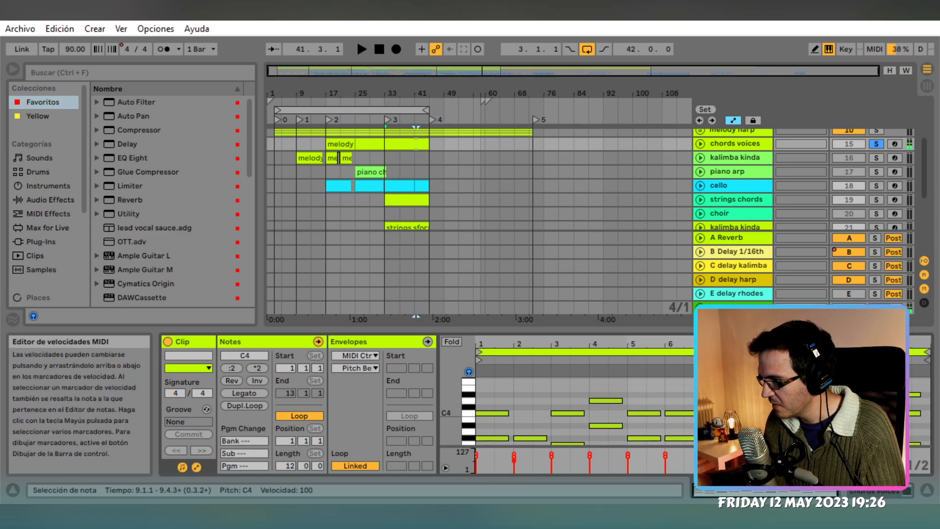
# Play the chords voices clip from its bar 7.3.1, unsolo the track and place the insert marker at 17.1.1
pyautogui.click(723, 383)
pyautogui.press('space')
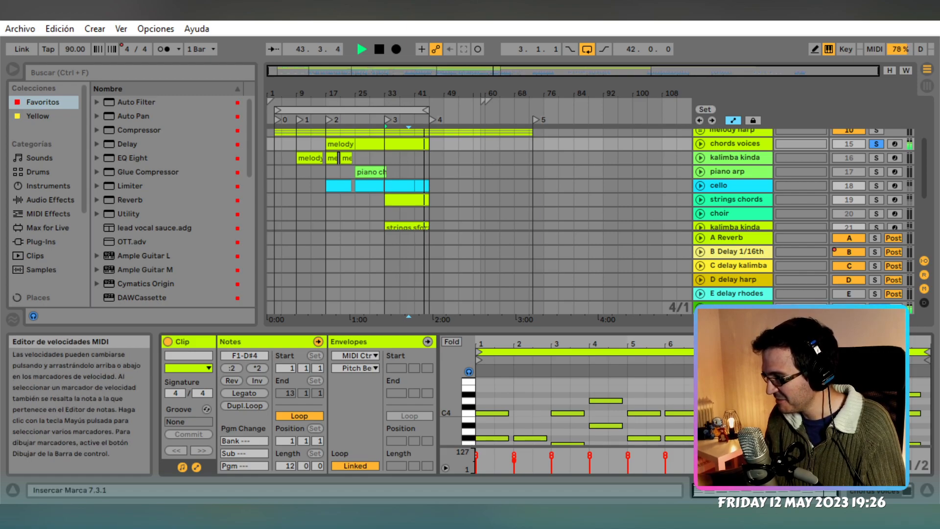
pyautogui.press('space')
pyautogui.click(341, 212)
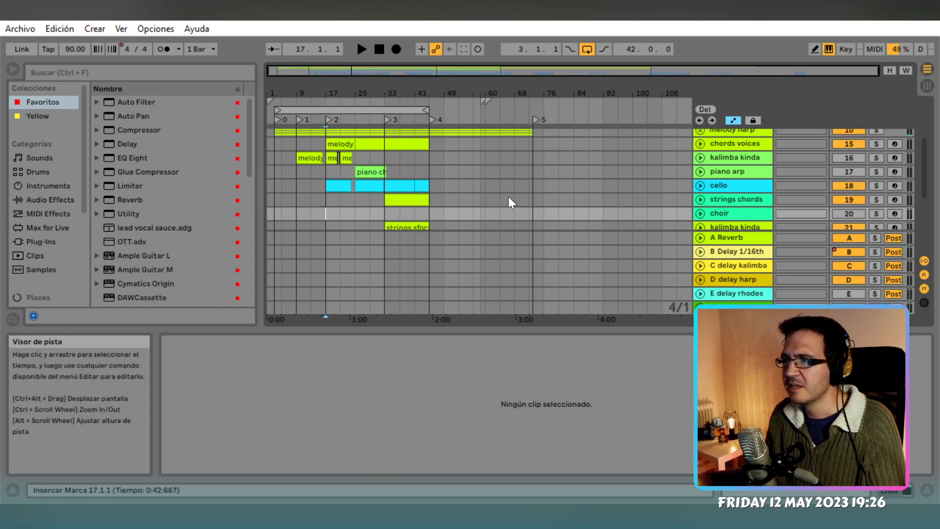
# Solo the beat group, play it from 33.1.1 and check the Master peak level in the Session mixer
pyautogui.scroll(-8, 469, 201)
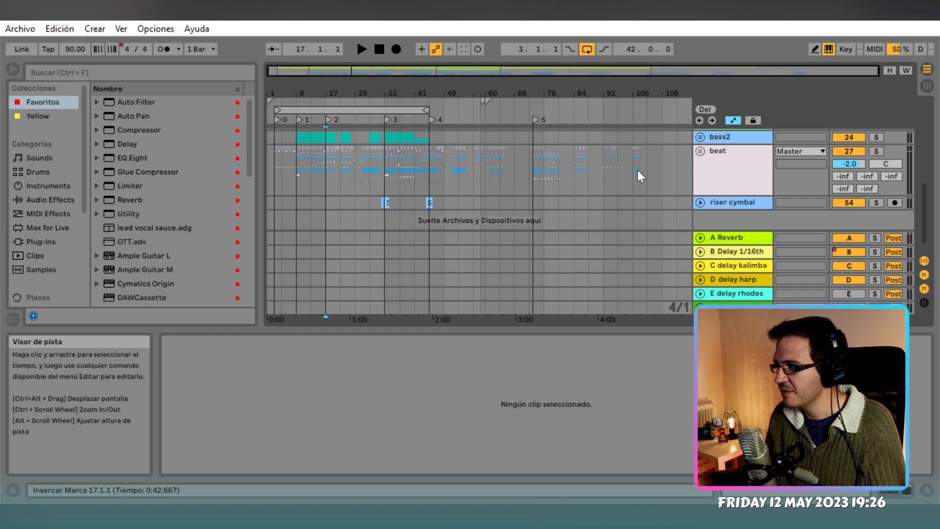
pyautogui.scroll(1, 638, 170)
pyautogui.click(876, 165)
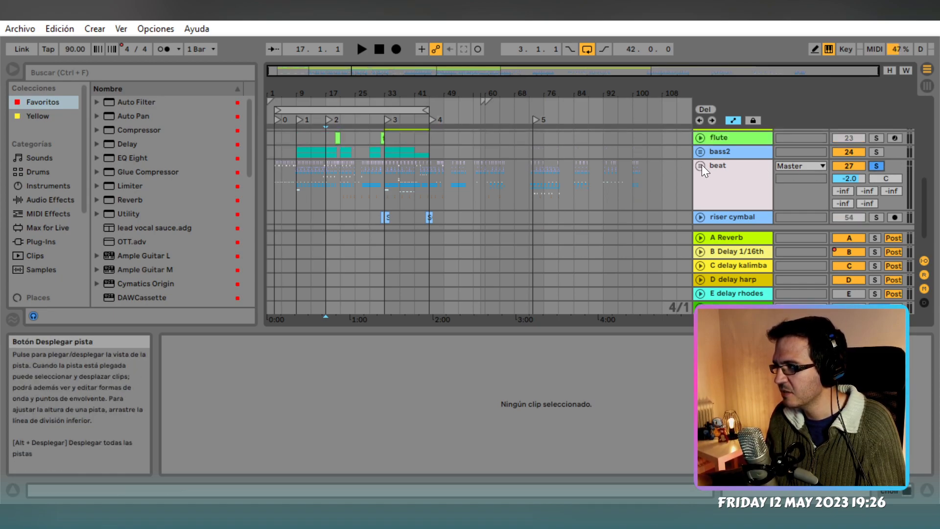
pyautogui.click(384, 185)
pyautogui.press('space')
pyautogui.press('Tab')
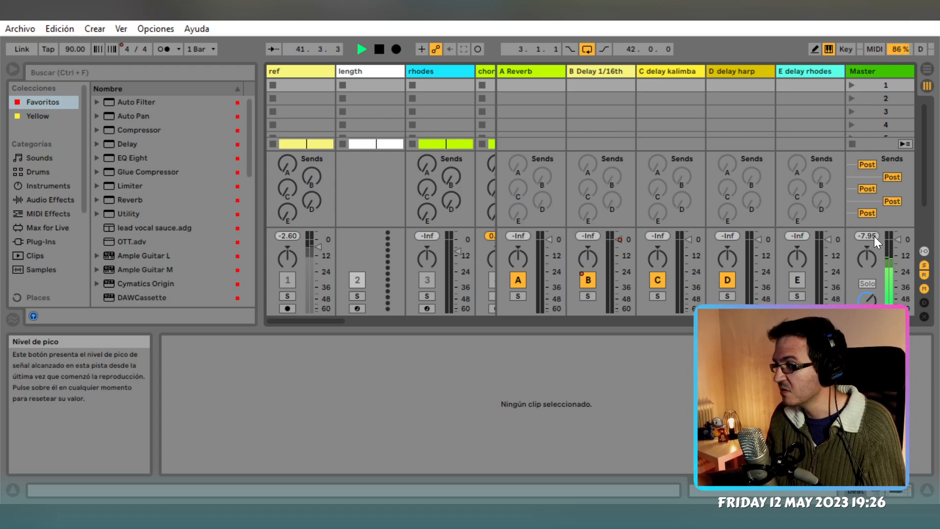
pyautogui.press('Tab')
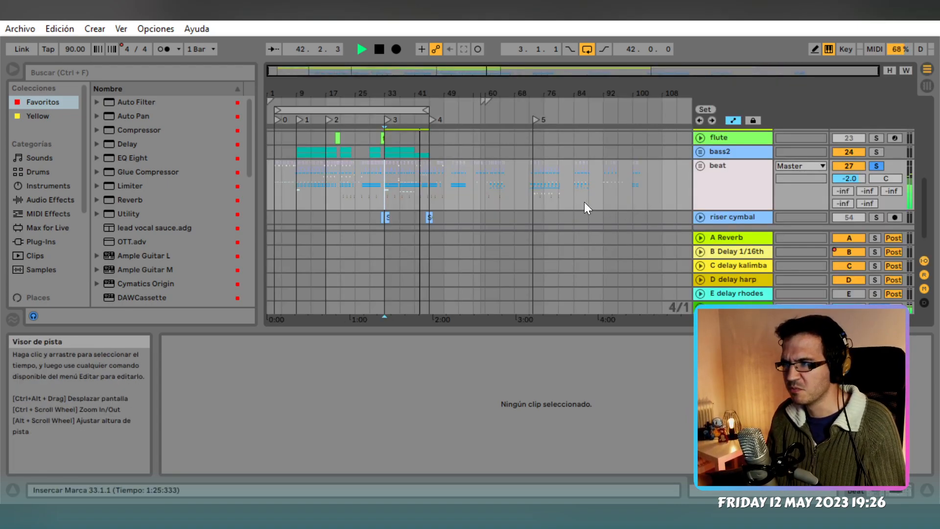
# Keep the soloed beat playing while looking over the neighbouring tracks and the Session mixer, and stop the playback
pyautogui.scroll(4, 574, 204)
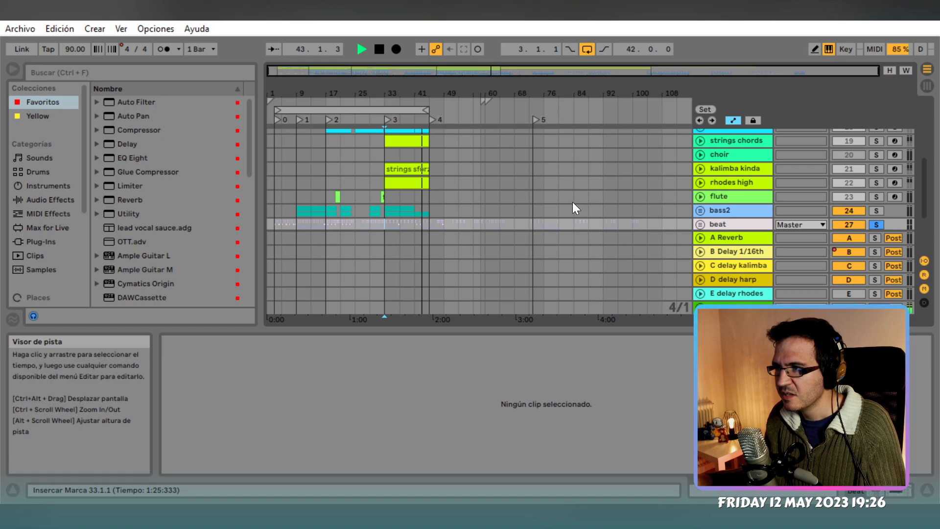
pyautogui.press('Tab')
pyautogui.press('Tab')
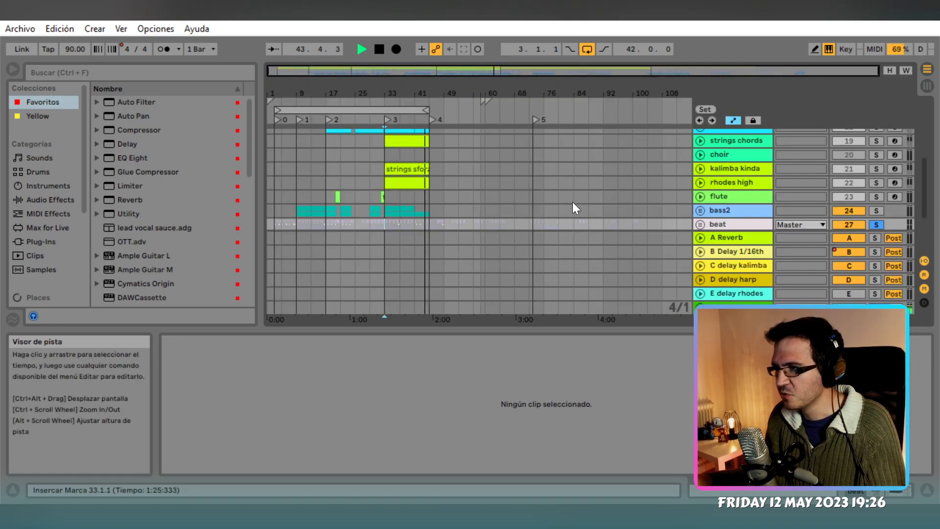
pyautogui.scroll(-2, 572, 202)
pyautogui.scroll(-3, 559, 199)
pyautogui.press('space')
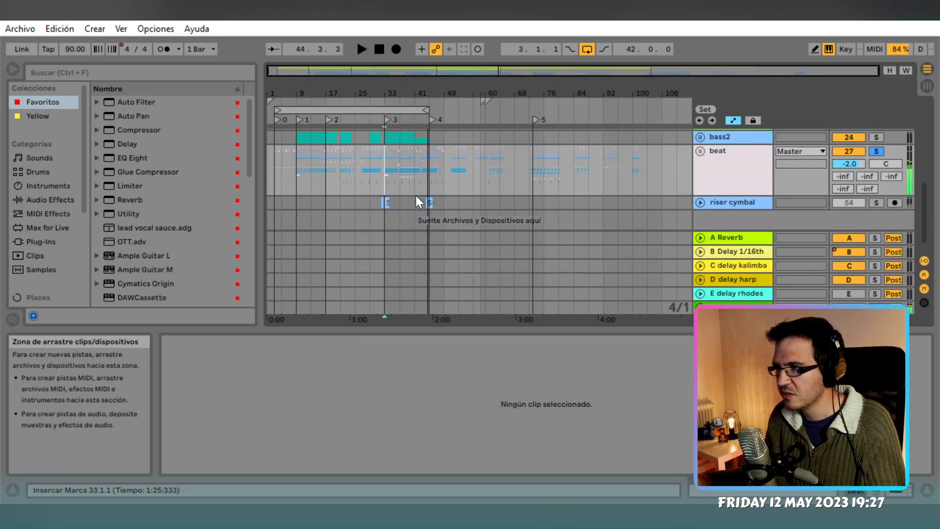
# Play the soloed beat group from 43.1.1 into the start of section 4
pyautogui.scroll(4, 417, 200)
pyautogui.click(450, 186)
pyautogui.press('space')
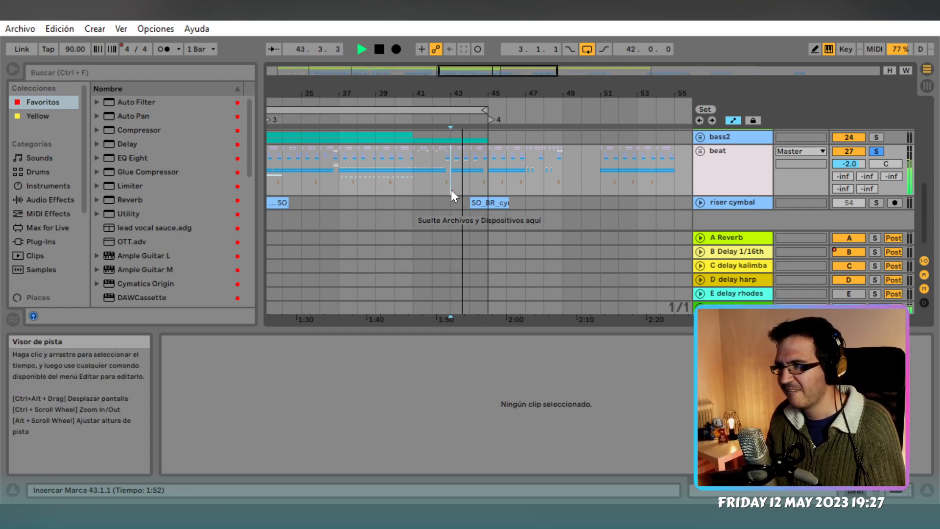
# Stop the playback, unsolo the beat group, place the insert marker at 37.1.1 and save the Live set
pyautogui.press('space')
pyautogui.click(876, 151)
pyautogui.scroll(-4, 438, 192)
pyautogui.click(401, 190)
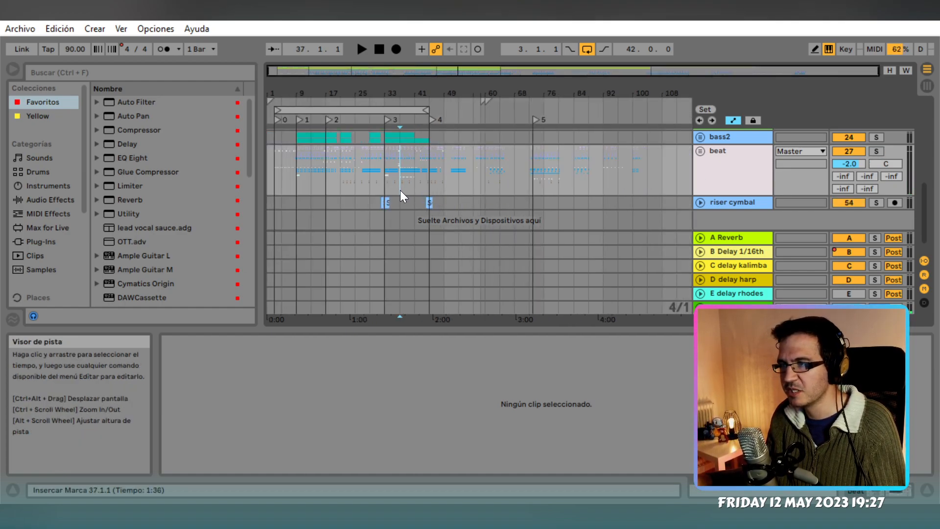
pyautogui.scroll(2, 400, 190)
pyautogui.hotkey('ctrl', 's')
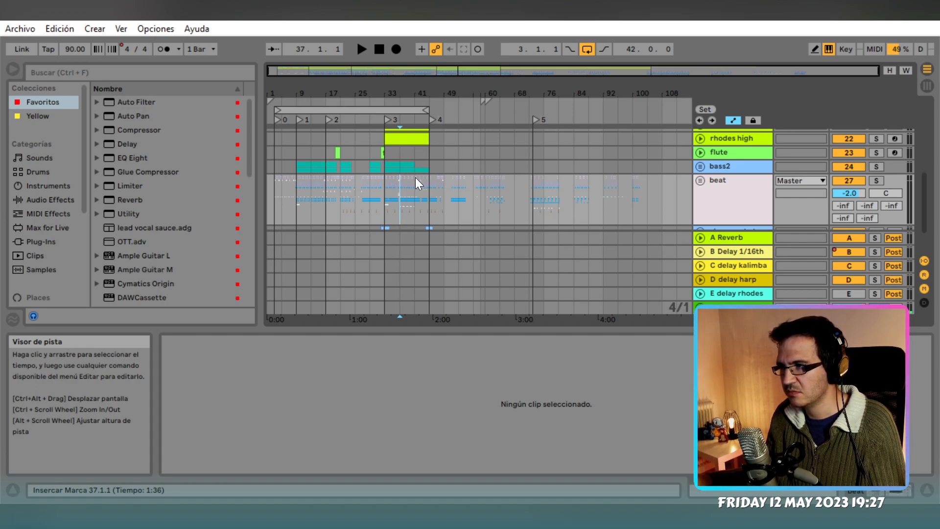
# Select the beat group from 41.1.1 to 45.1.1, examine it up close and narrow the selection to 42.4.1–45.1.1
pyautogui.moveTo(421, 203); pyautogui.dragTo(424, 202)
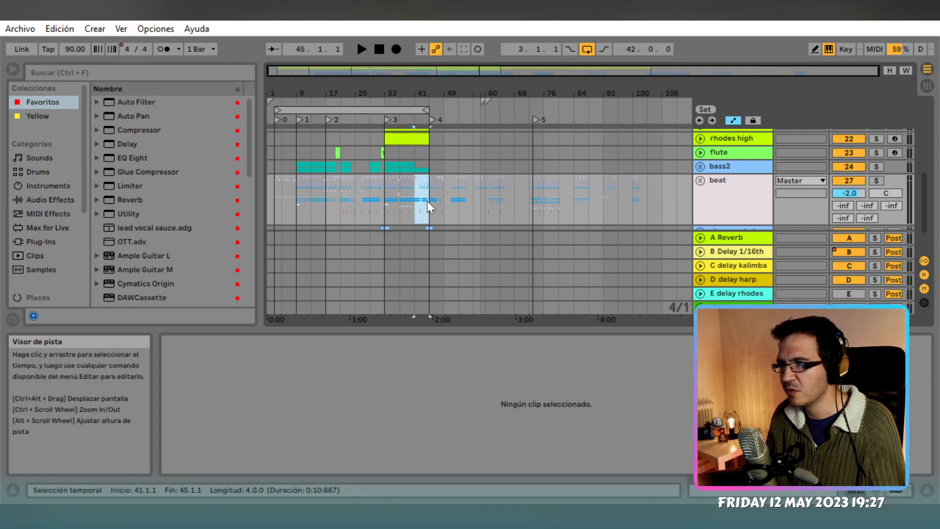
pyautogui.press('z')
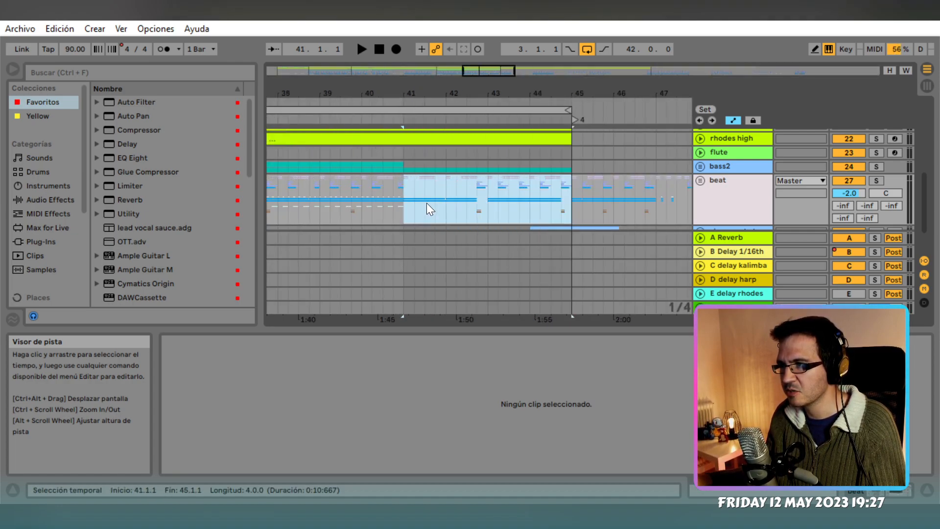
pyautogui.moveTo(479, 187); pyautogui.dragTo(567, 193)
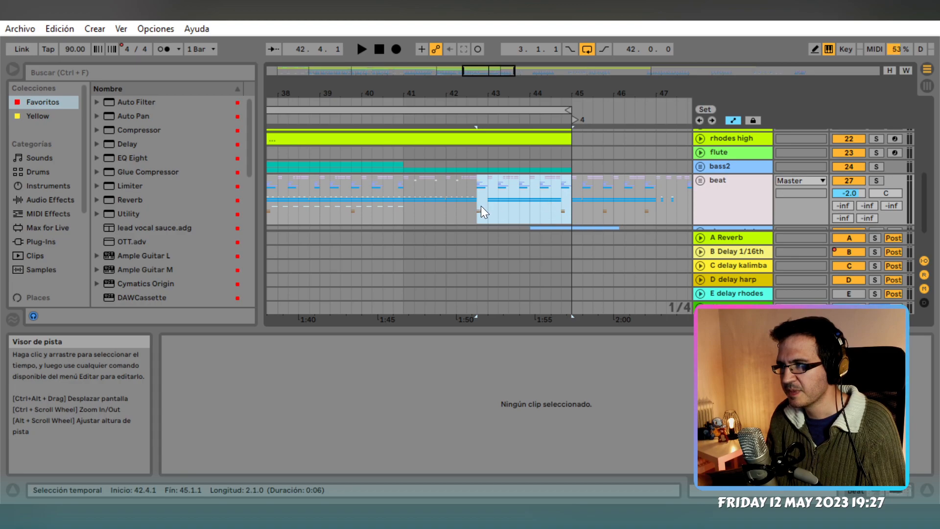
pyautogui.scroll(-4, 481, 203)
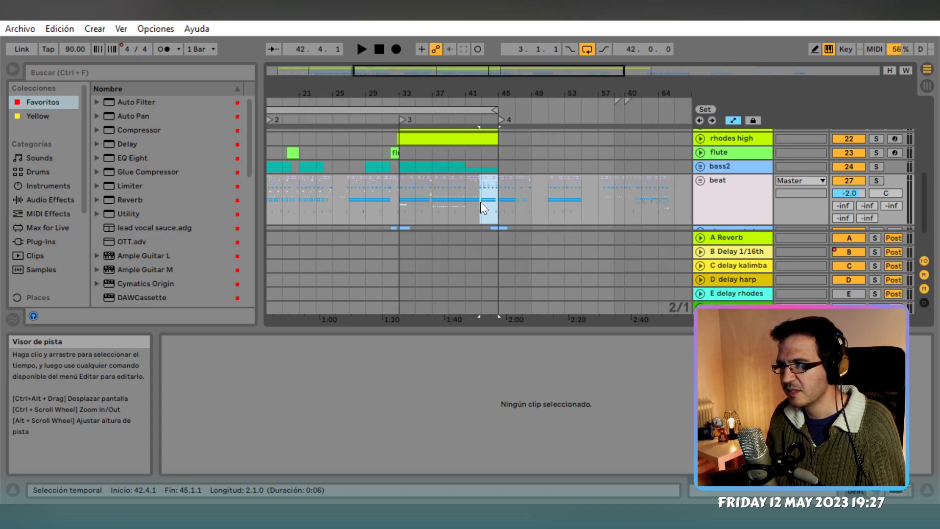
# Examine the looped range from 3.1.1 to 45.1.1 and the beat group's pattern, placing the insert marker at 41.1.1, 9.1.1 and 5.1.1
pyautogui.click(494, 112)
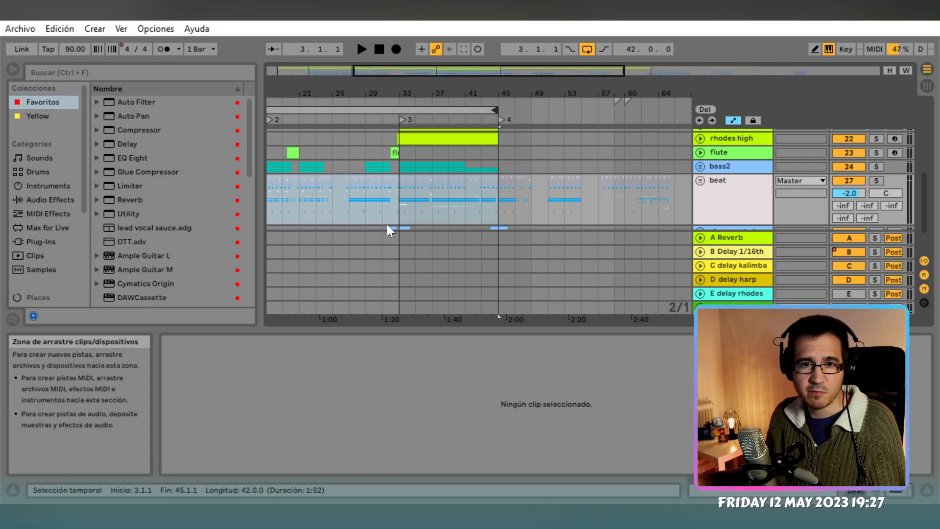
pyautogui.click(470, 272)
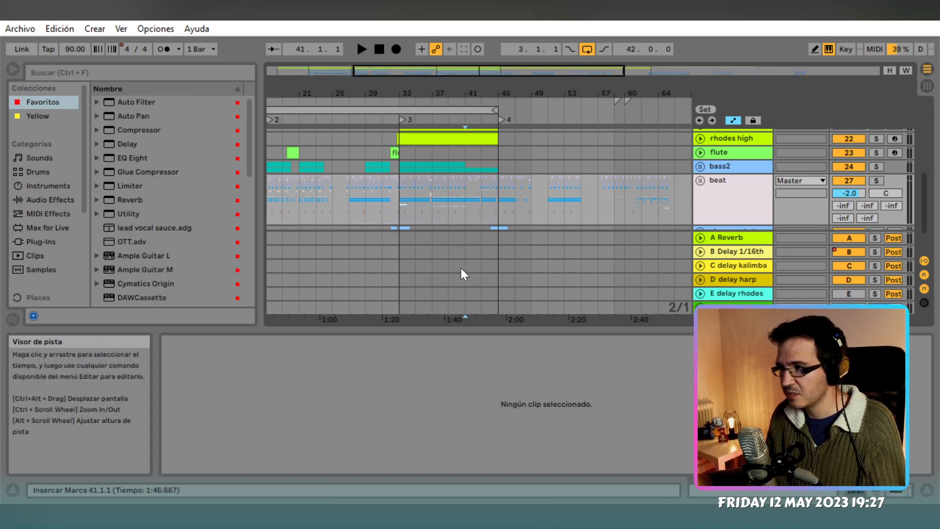
pyautogui.keyDown('ctrl'); pyautogui.scroll(-3, 376, 237); pyautogui.keyUp('ctrl')
pyautogui.click(298, 224)
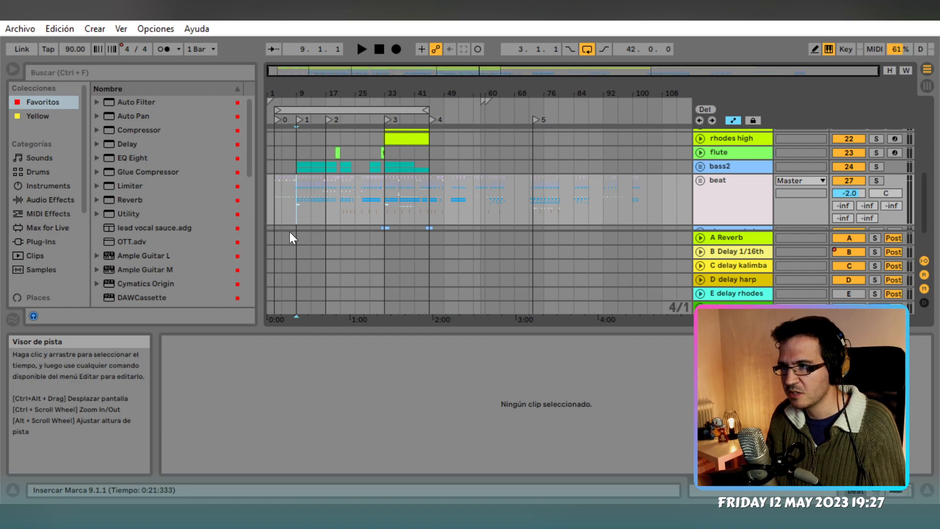
pyautogui.click(286, 228)
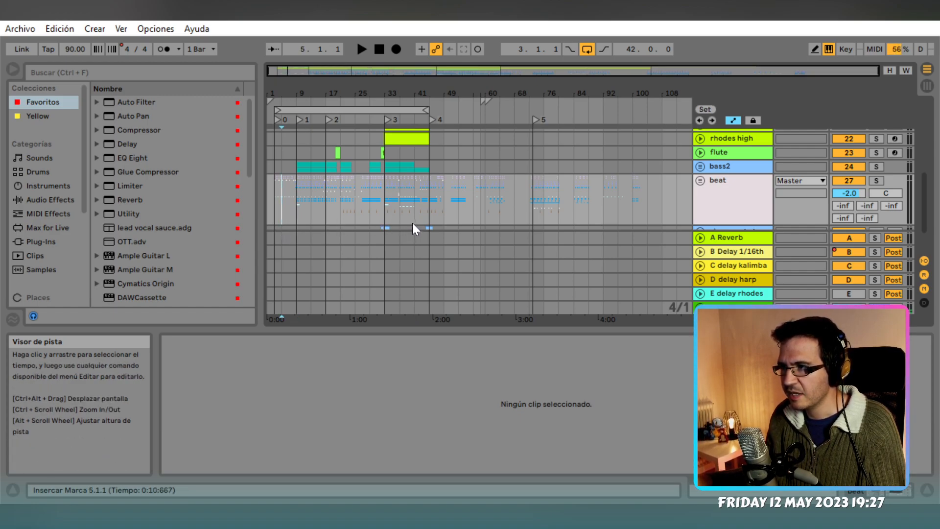
pyautogui.scroll(8, 441, 226)
pyautogui.keyDown('ctrl'); pyautogui.scroll(-3, 490, 226); pyautogui.keyUp('ctrl')
pyautogui.hscroll(2, 544, 226)
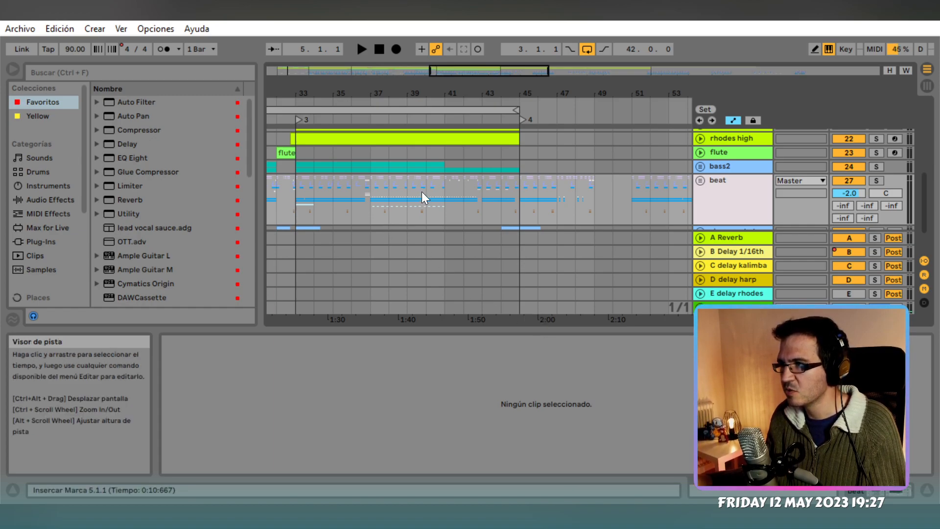
# Select the beat group from 57.1.1 to 68.1.1 and play the arrangement from there
pyautogui.scroll(-2, 422, 197)
pyautogui.moveTo(473, 207); pyautogui.dragTo(659, 210)
pyautogui.click(562, 209)
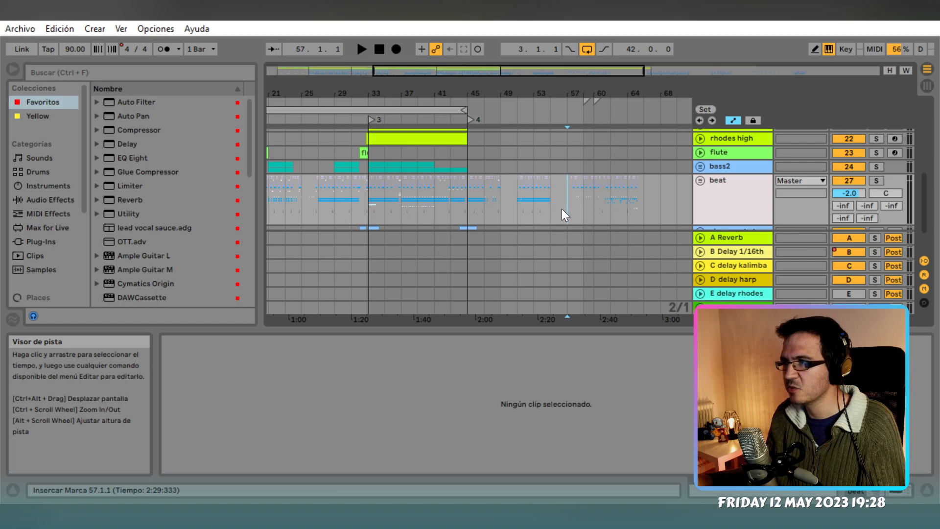
pyautogui.moveTo(564, 212); pyautogui.dragTo(653, 204)
pyautogui.press('space')
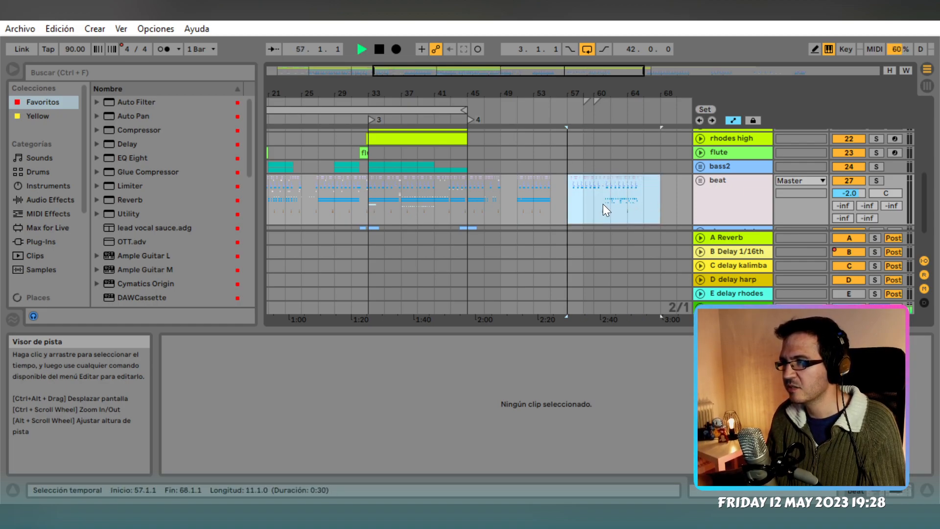
# Play section 4 from 51.1.1 and 62.1.1, stop the playback and open the second melody 4 clip on the melody voice track
pyautogui.scroll(5, 598, 203)
pyautogui.scroll(3, 512, 204)
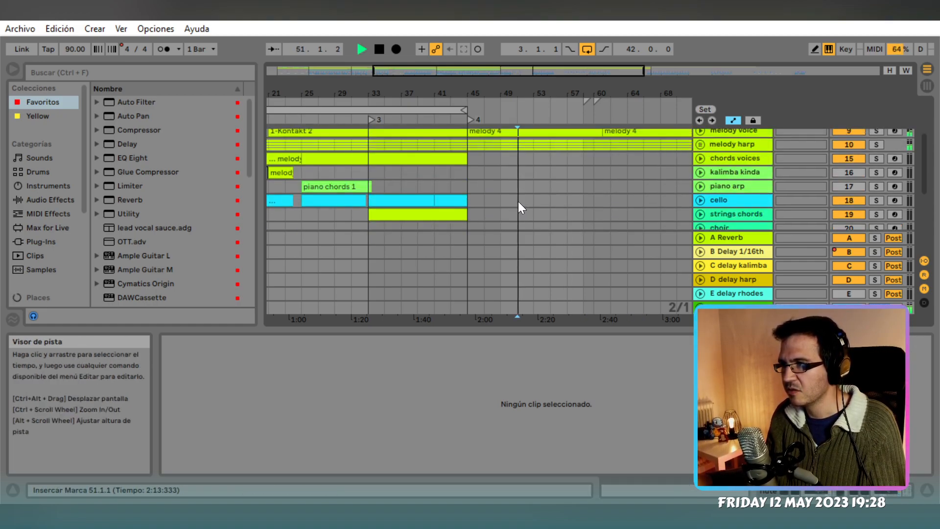
pyautogui.click(518, 201)
pyautogui.scroll(2, 518, 201)
pyautogui.click(608, 218)
pyautogui.scroll(-3, 602, 220)
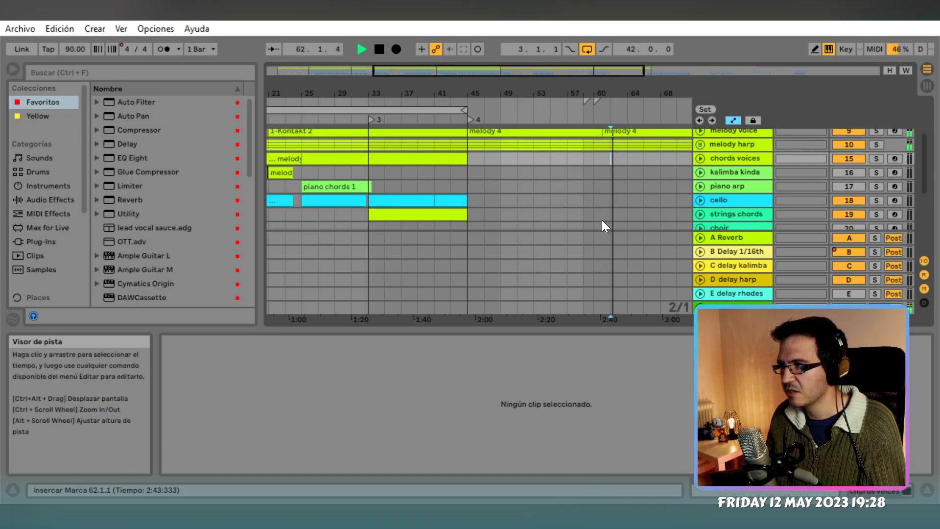
pyautogui.scroll(-2, 602, 219)
pyautogui.scroll(2, 583, 211)
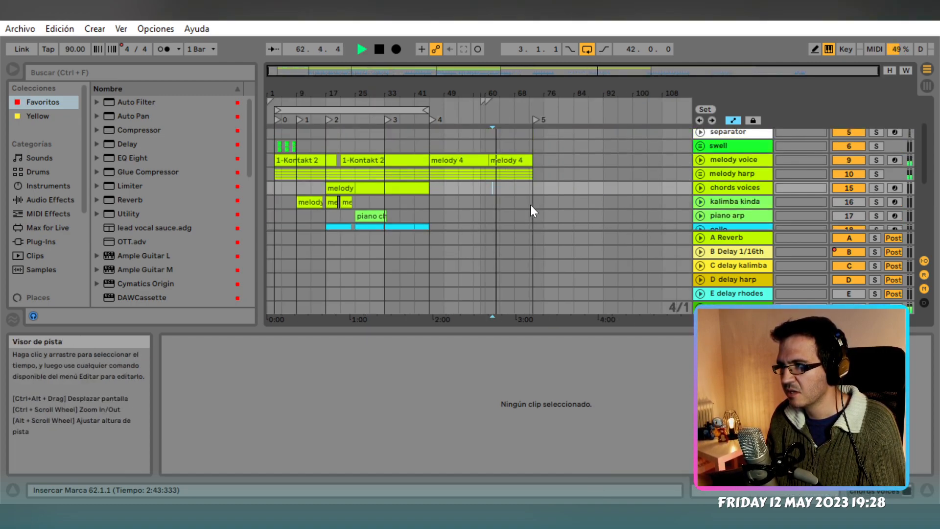
pyautogui.press('space')
pyautogui.click(498, 160)
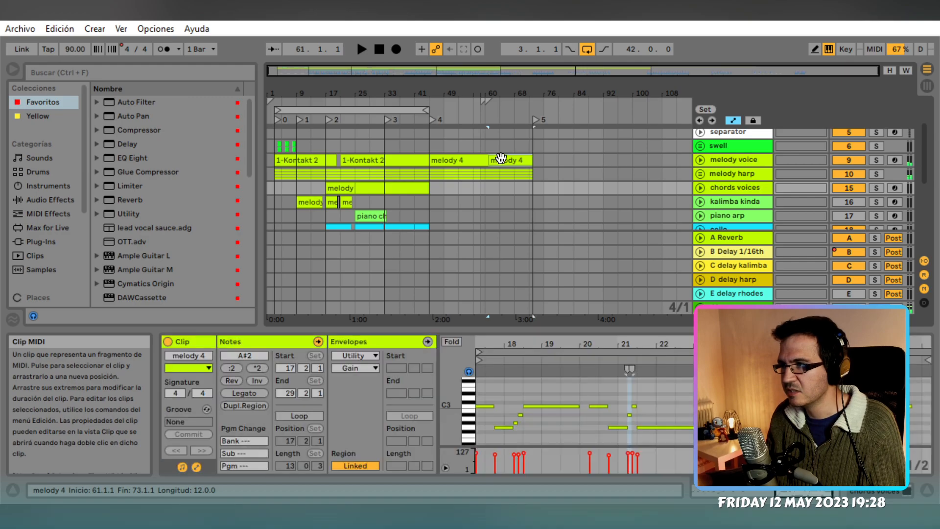
# Play the arrangement from 3.1.1 and watch the levels in the Session mixer
pyautogui.scroll(-5, 672, 224)
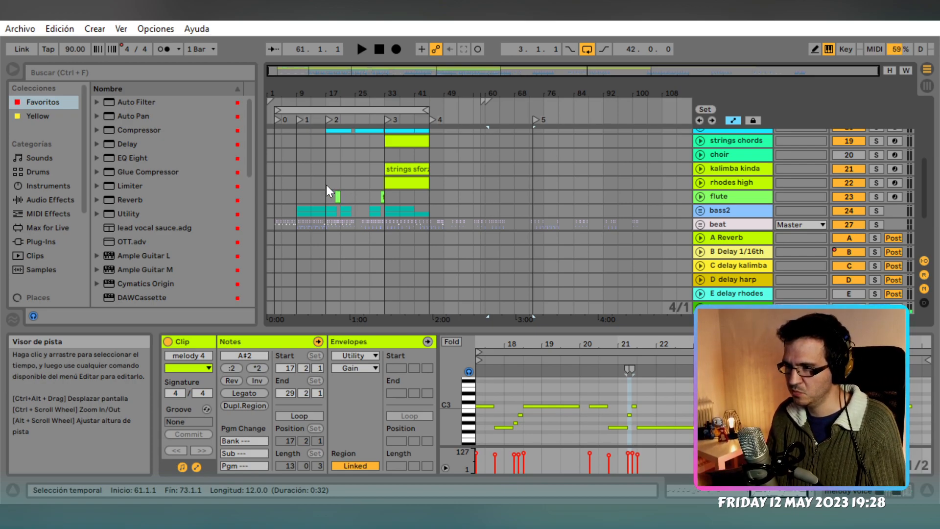
pyautogui.click(297, 185)
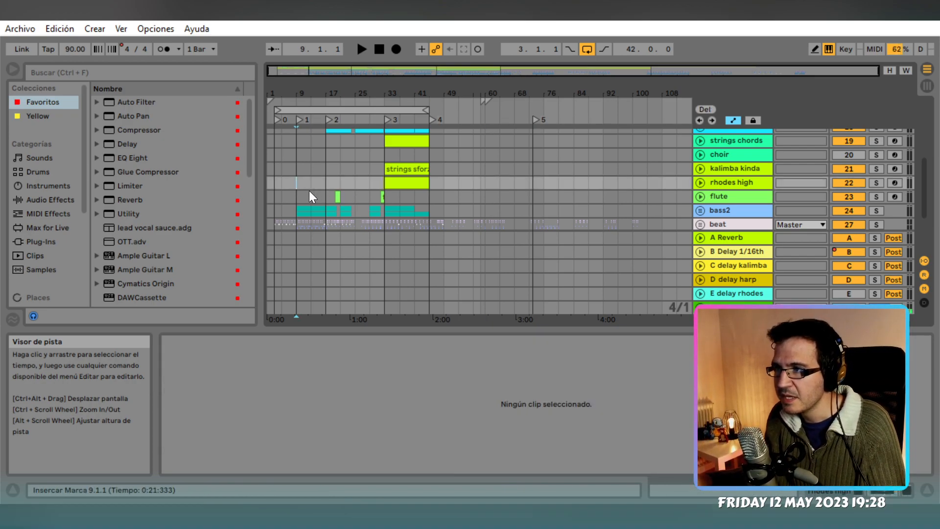
pyautogui.click(278, 186)
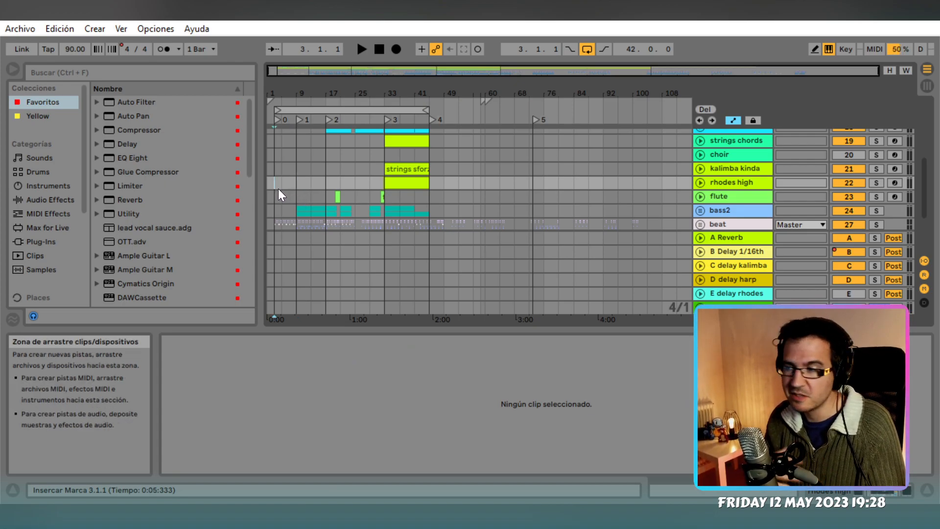
pyautogui.press('space')
pyautogui.press('space')
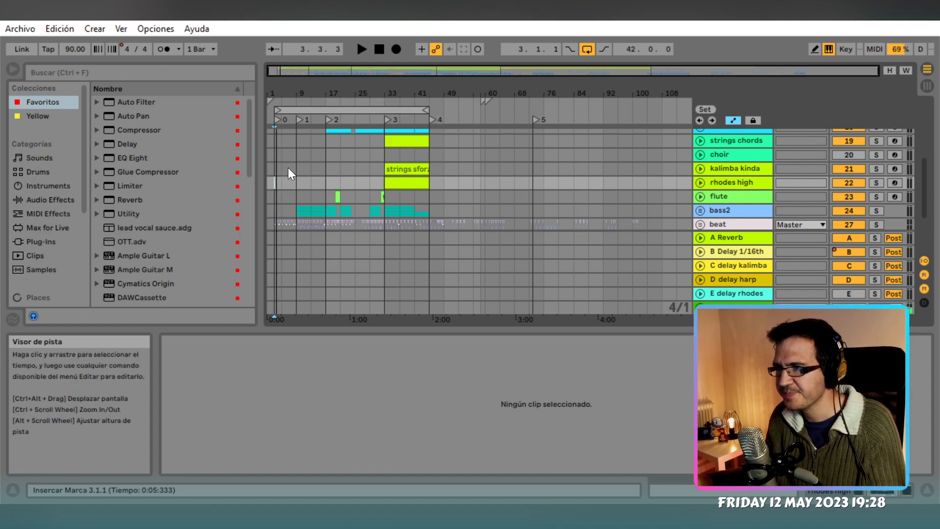
pyautogui.press('space')
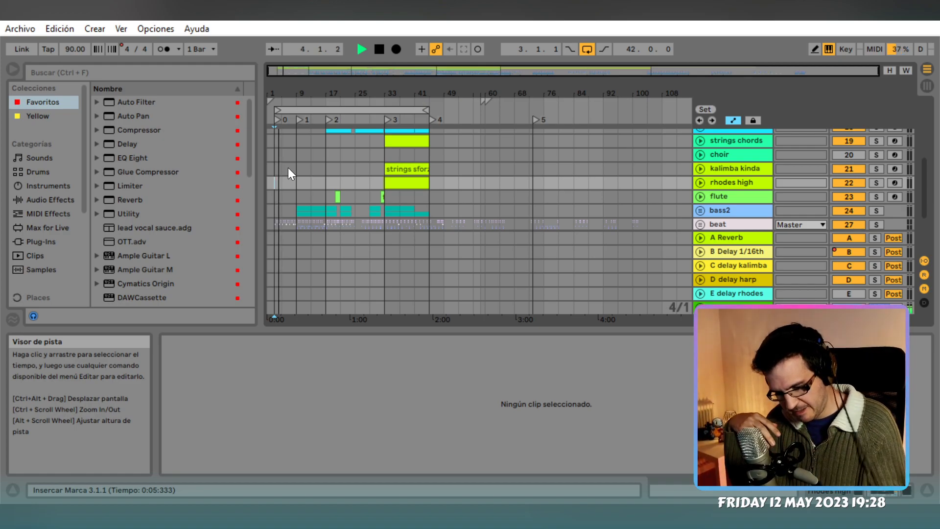
pyautogui.press('Tab')
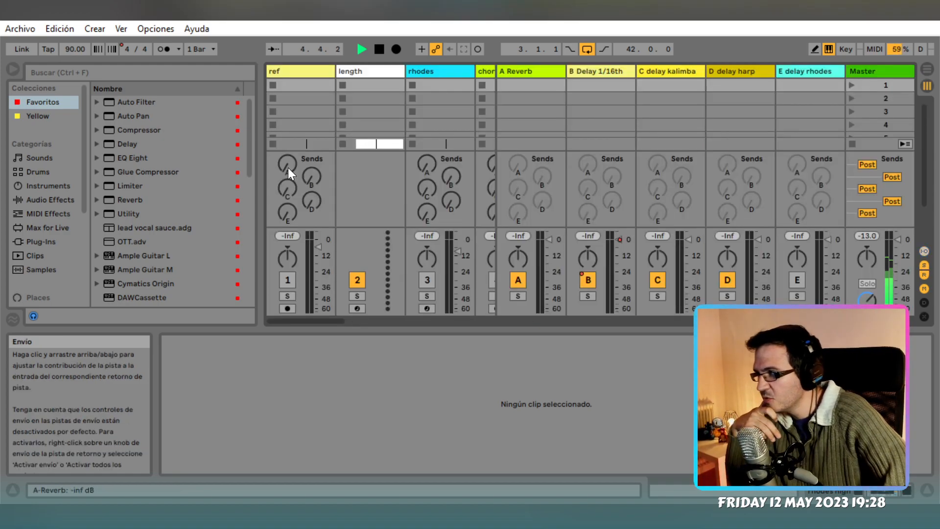
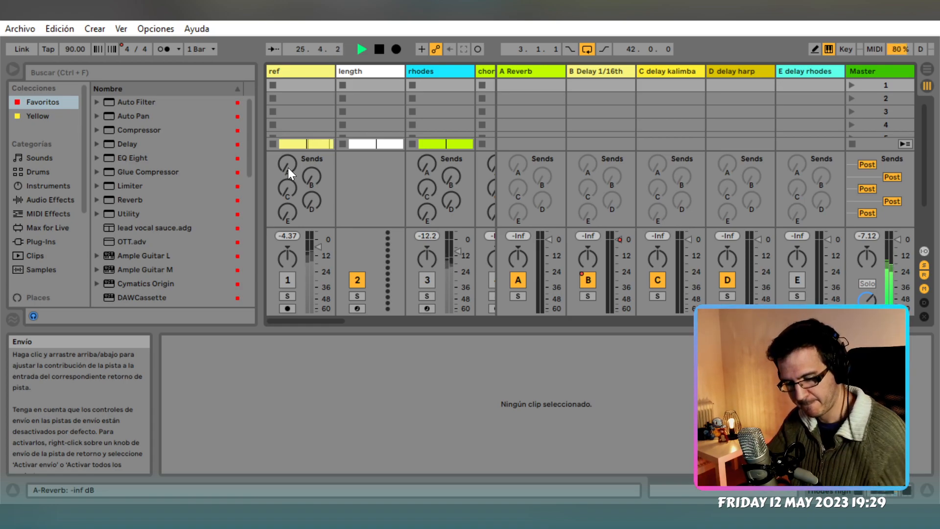
# Return to the Arrangement, play the transition into section 3 from 31.1.1 and stop the playback
pyautogui.press('Tab')
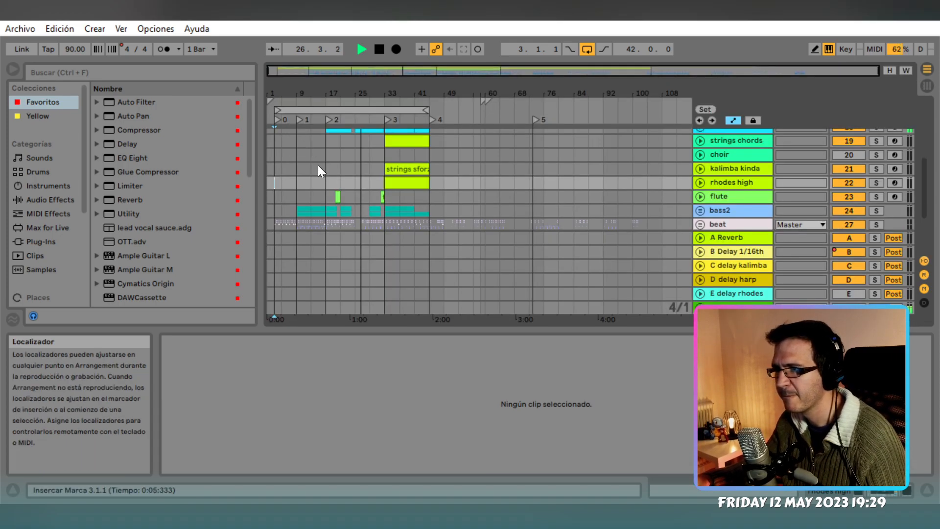
pyautogui.keyDown('ctrl'); pyautogui.scroll(5, 343, 209); pyautogui.keyUp('ctrl')
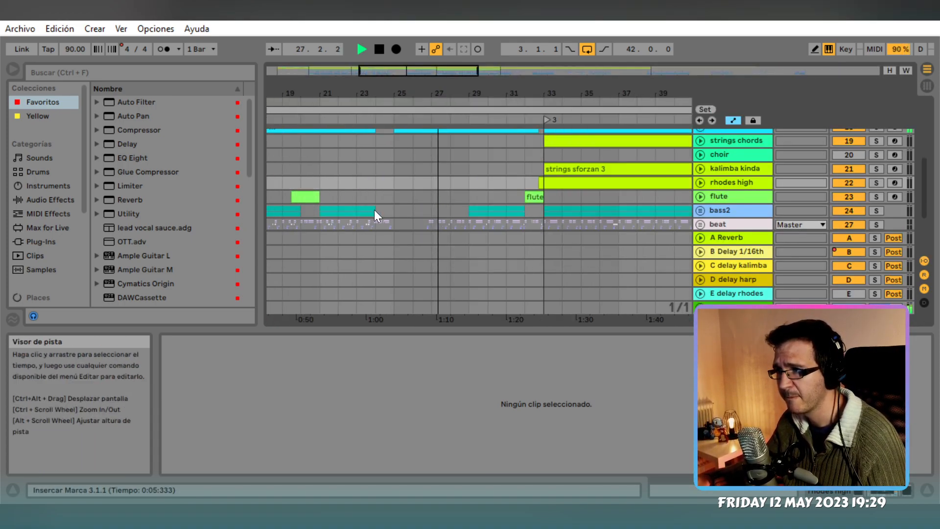
pyautogui.keyDown('ctrl'); pyautogui.scroll(-3, 377, 211); pyautogui.keyUp('ctrl')
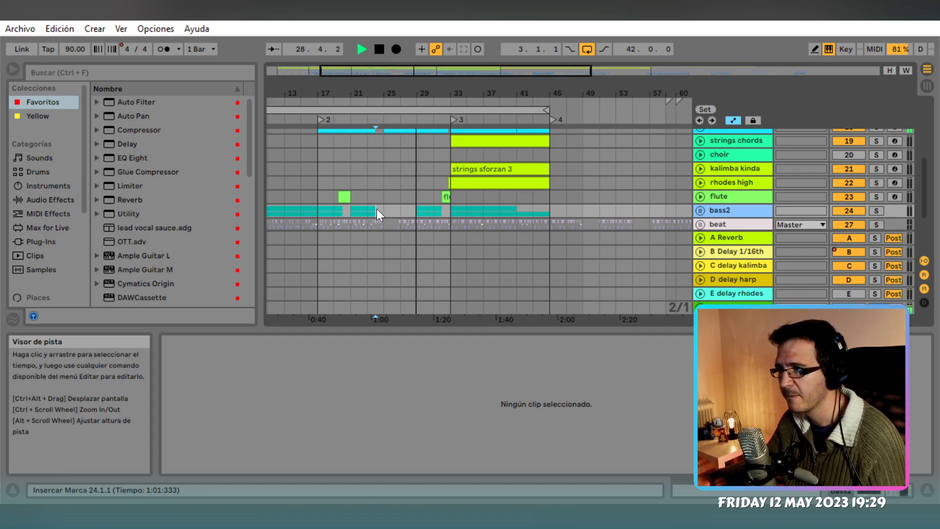
pyautogui.scroll(2, 390, 205)
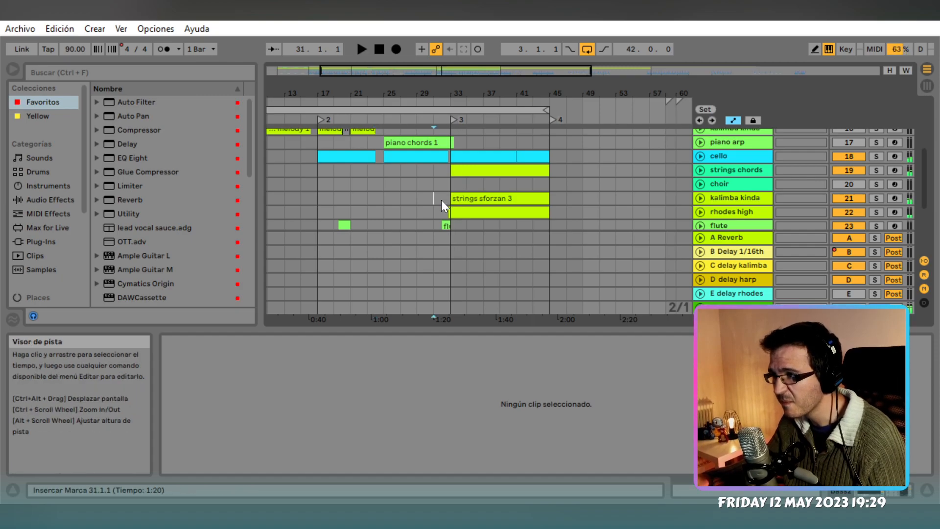
pyautogui.click(441, 200)
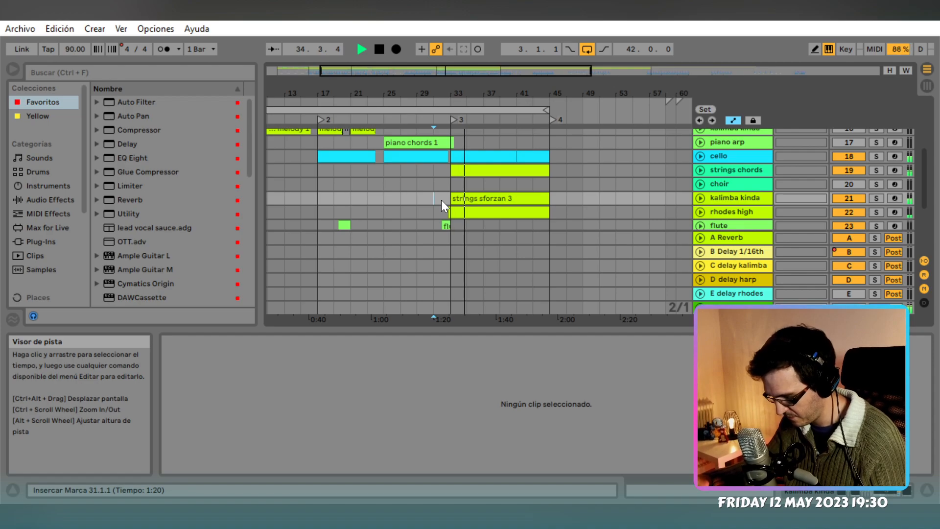
pyautogui.press('space')
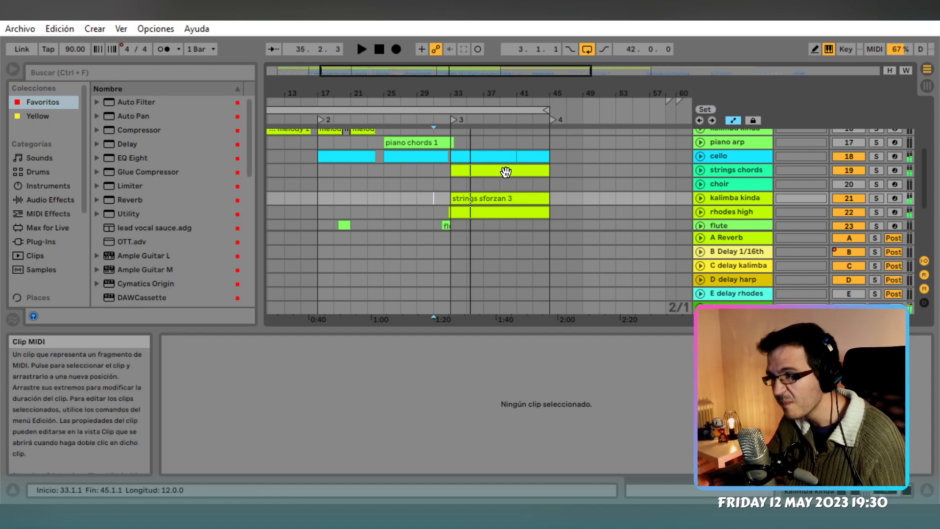
# Lengthen all notes in the strings chords clip of section 3 slightly and open the cello clip at 33.1.1
pyautogui.click(467, 170)
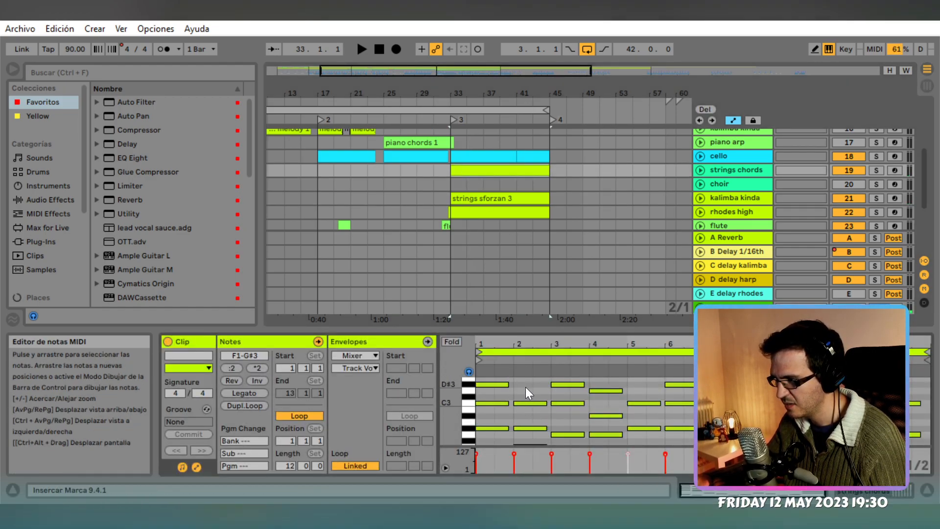
pyautogui.hotkey('ctrl', 'a')
pyautogui.moveTo(510, 385); pyautogui.dragTo(515, 385)
pyautogui.click(461, 156)
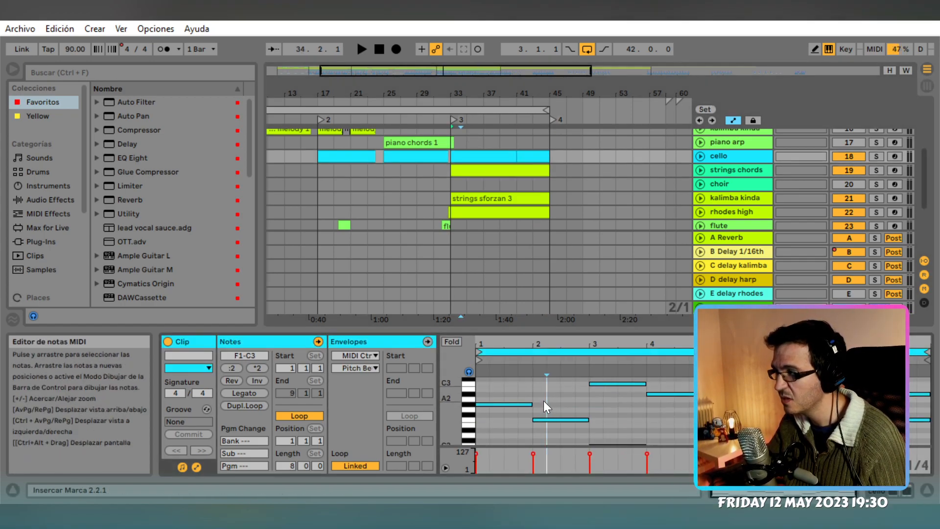
# Activate the kalimba kinda track 16 and play its melody 1 clip from 17.1.1
pyautogui.scroll(3, 679, 195)
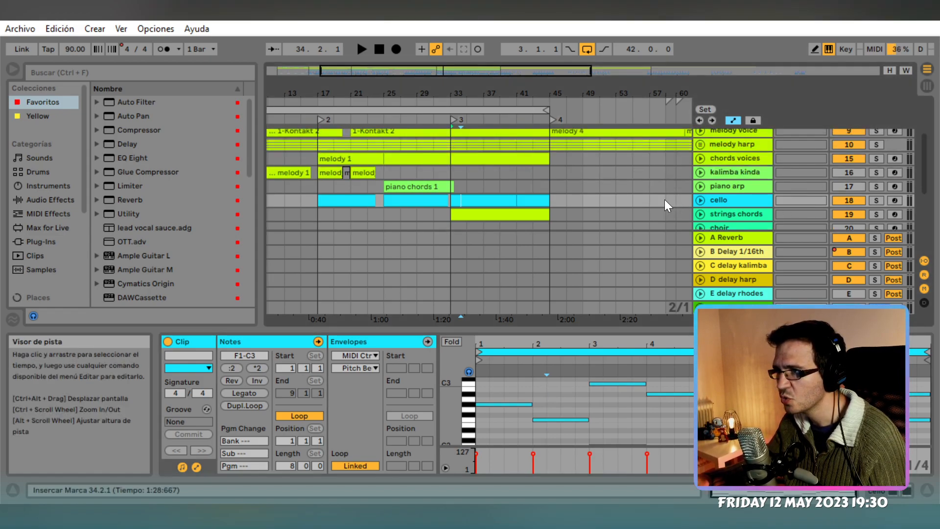
pyautogui.click(756, 172)
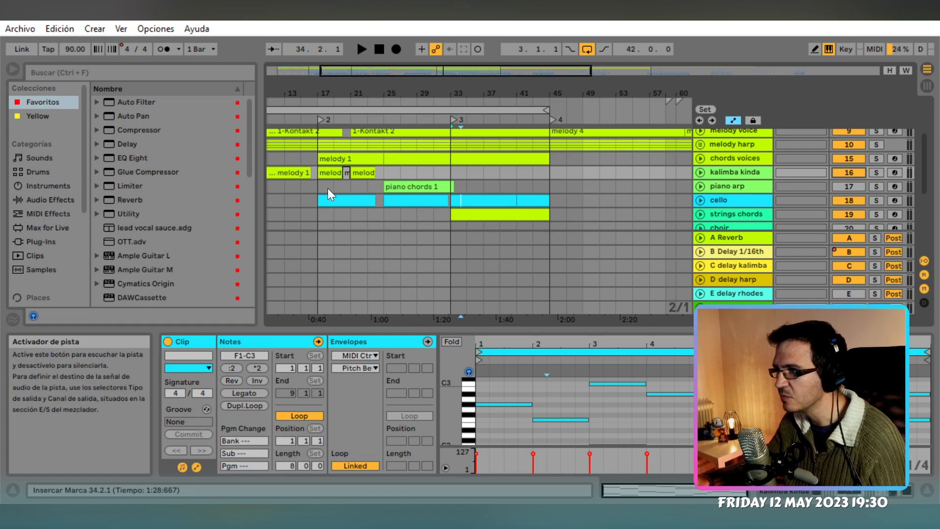
pyautogui.click(331, 173)
pyautogui.press('space')
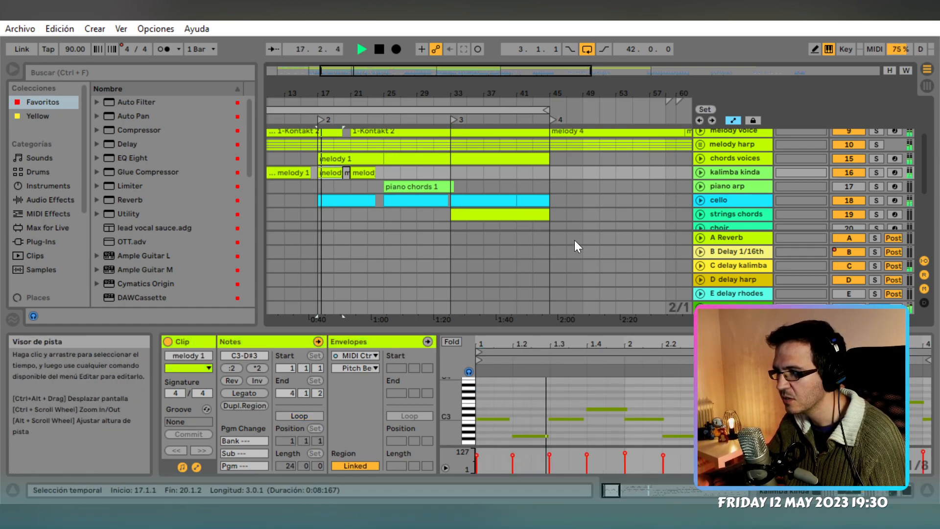
# Stop the playback and show the device chain of the kalimba kinda track 16
pyautogui.press('space')
pyautogui.click(725, 170)
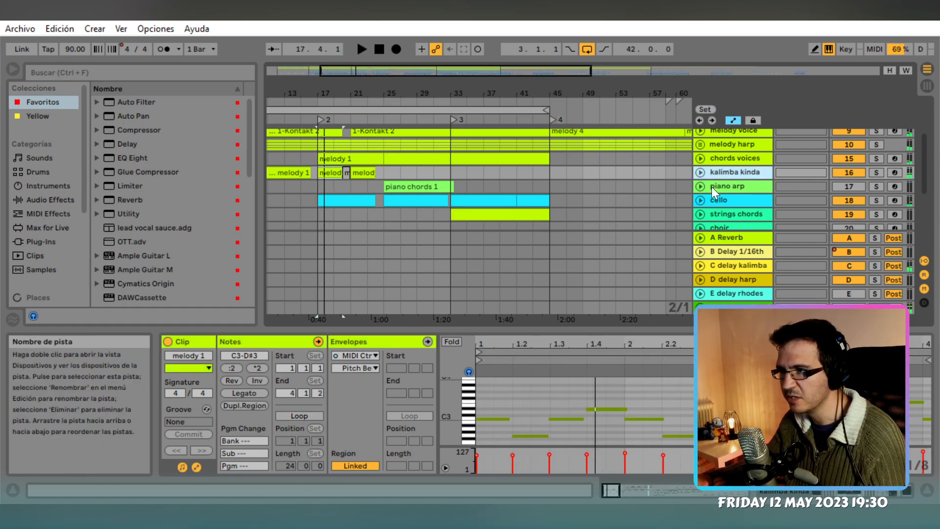
pyautogui.click(863, 495)
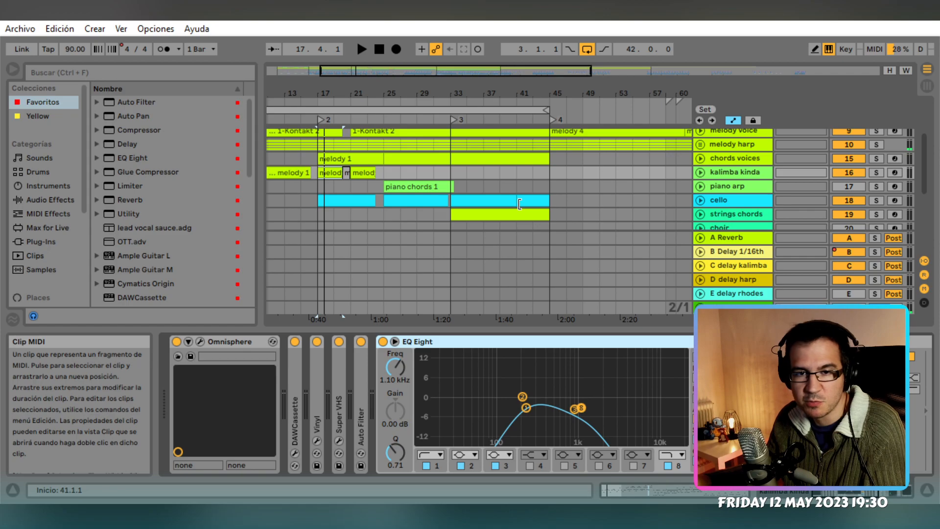
# Examine the device chains of the choir and kalimba kinda 21 tracks and look over the tracks around them
pyautogui.scroll(-1, 856, 193)
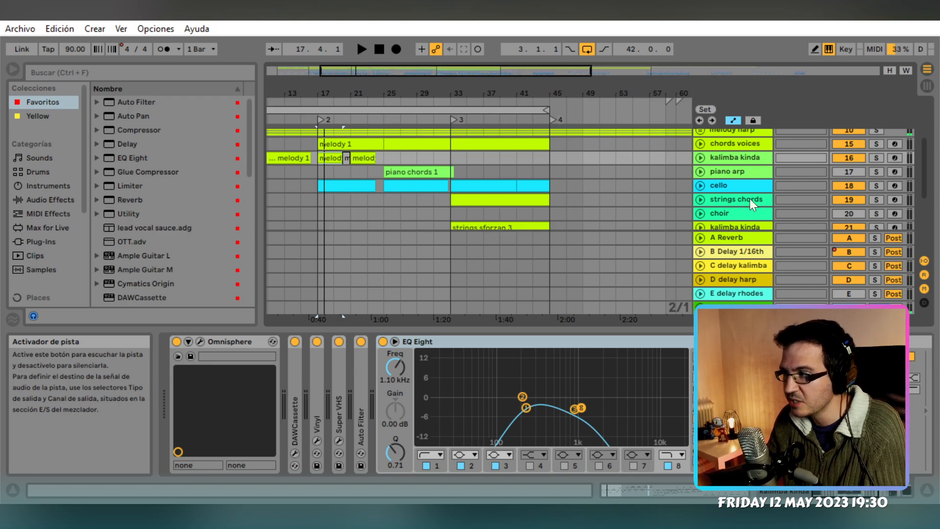
pyautogui.scroll(-3, 652, 192)
pyautogui.click(732, 171)
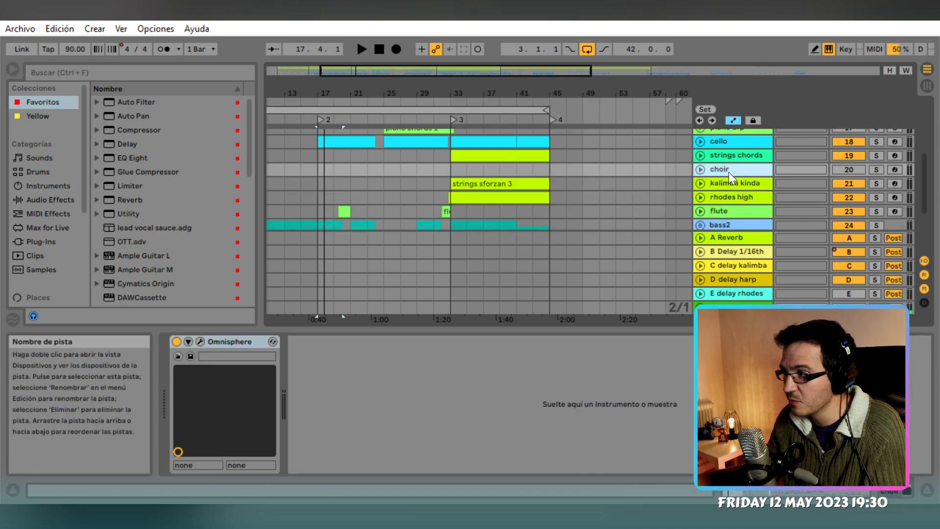
pyautogui.click(652, 184)
pyautogui.scroll(-2, 652, 183)
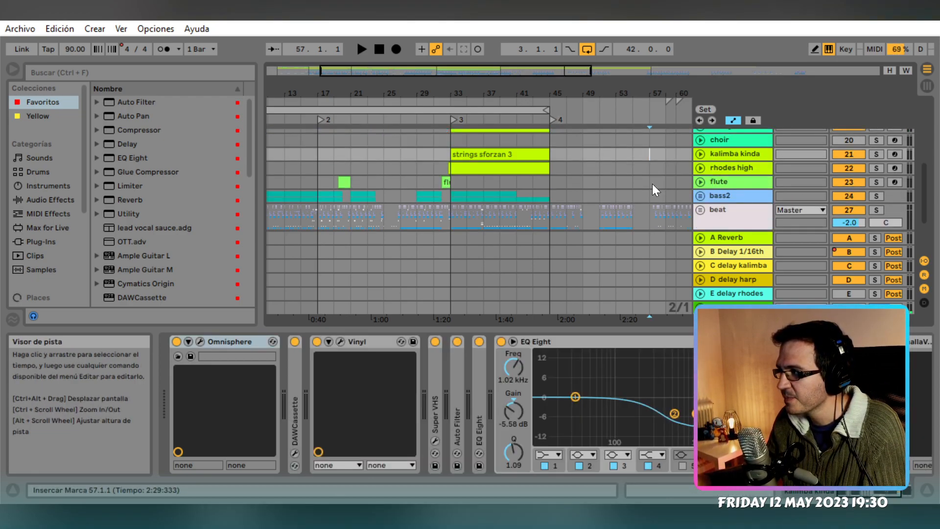
pyautogui.scroll(-4, 653, 184)
pyautogui.scroll(6, 653, 183)
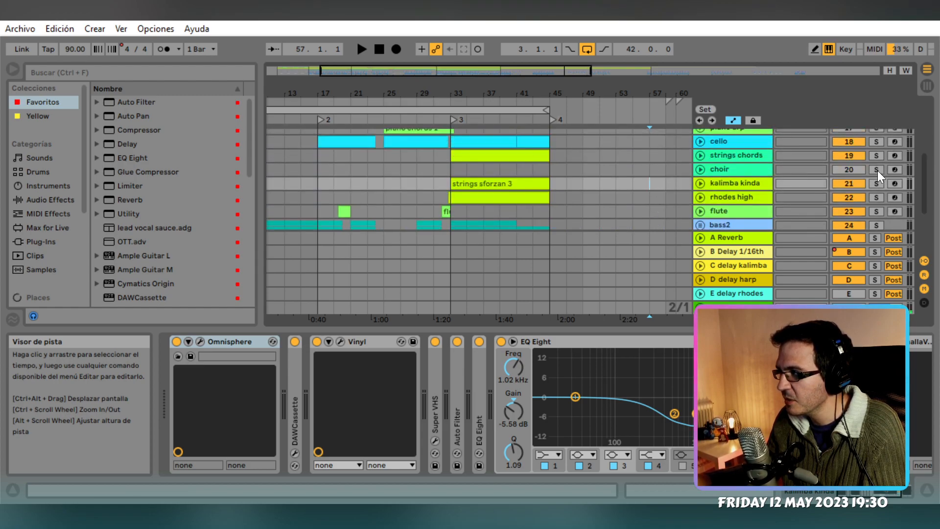
pyautogui.scroll(4, 652, 184)
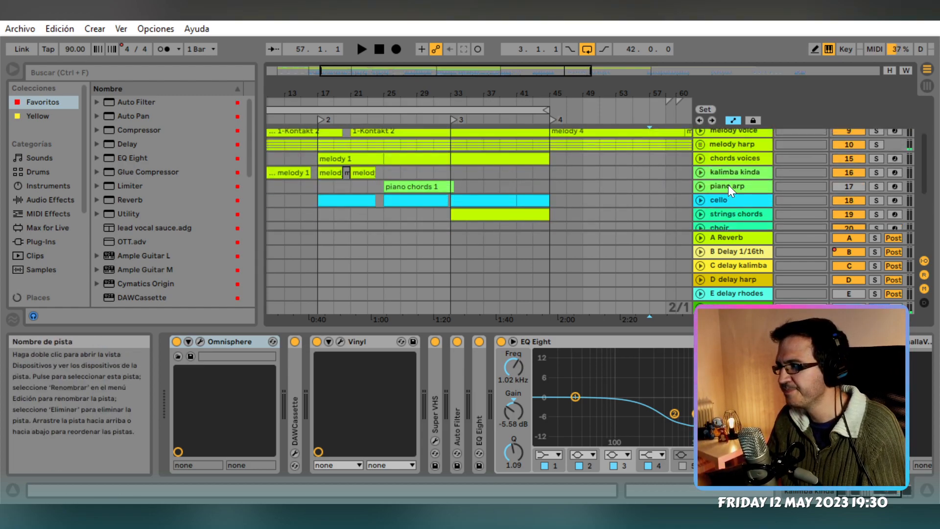
# Copy the chords voices clip of section 3 onto the choir track at 33.1.1
pyautogui.click(504, 169)
pyautogui.click(501, 158)
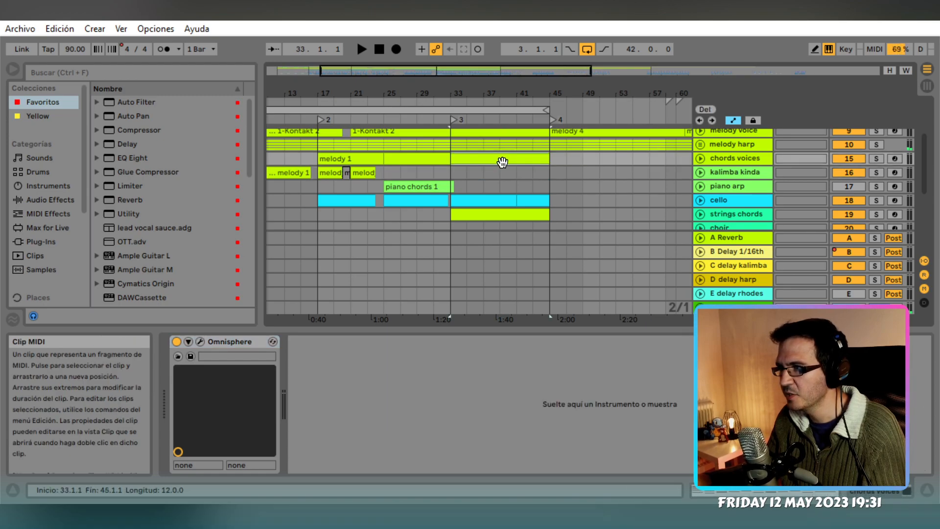
pyautogui.scroll(-4, 490, 169)
pyautogui.click(454, 171)
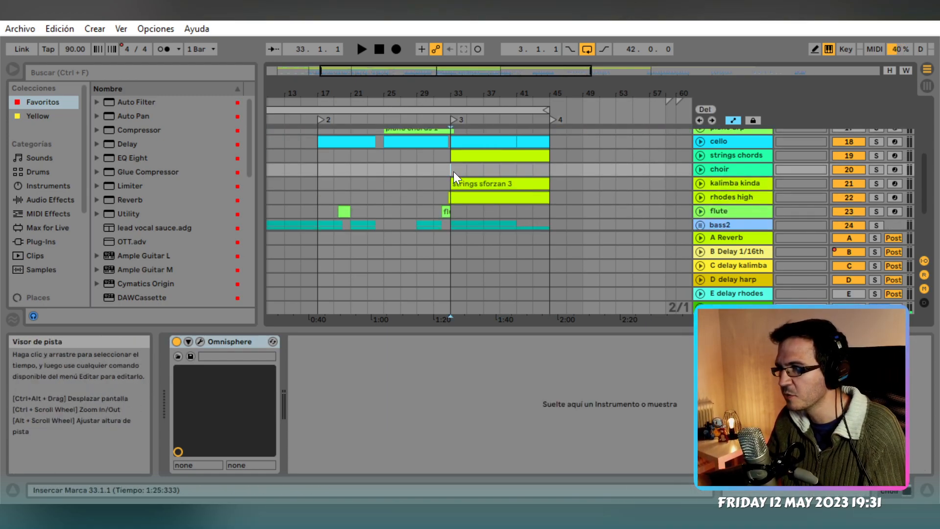
# Solo the choir track and play its section 3 clip briefly from 33.1.1
pyautogui.click(876, 170)
pyautogui.press('space')
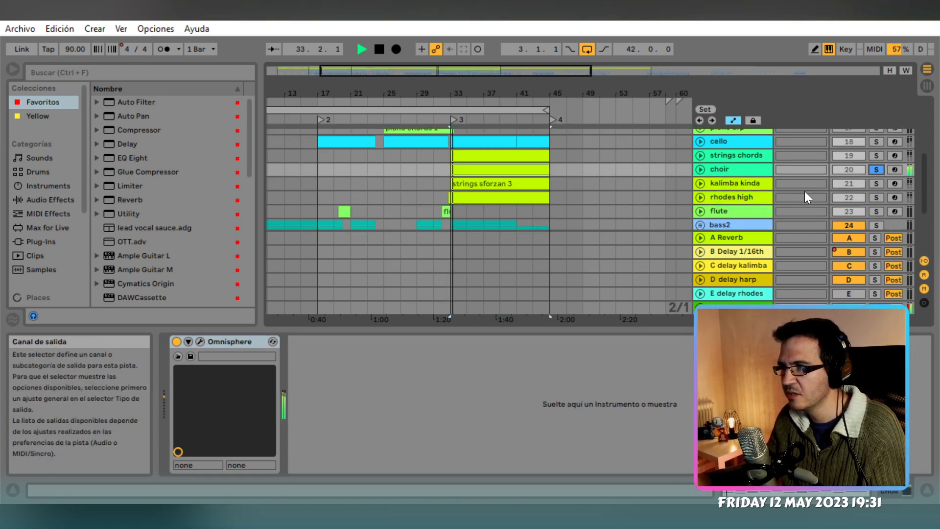
pyautogui.press('space')
# Solo the chords voices track, play section 3 for comparison with the choir and remove the solo
pyautogui.scroll(3, 674, 185)
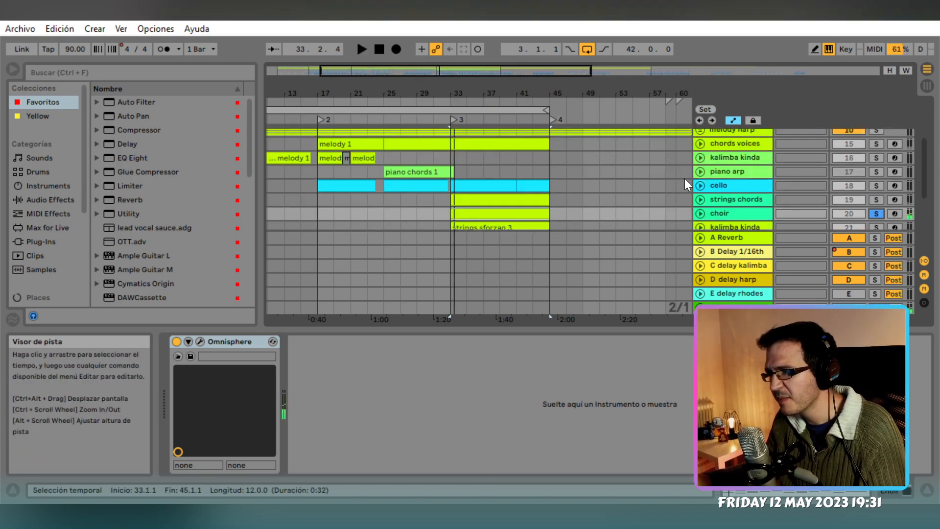
pyautogui.click(877, 143)
pyautogui.press('space')
pyautogui.press('space')
pyautogui.click(874, 145)
# Examine the section 3 clips of the kalimba kinda 21 and choir tracks, and the tracks above them up to the reference
pyautogui.scroll(-3, 613, 169)
pyautogui.click(529, 184)
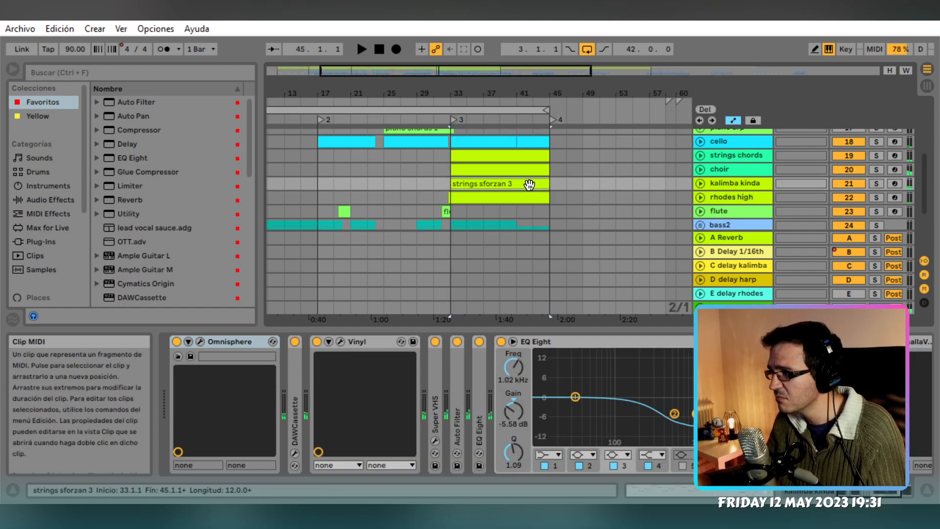
pyautogui.click(532, 172)
pyautogui.scroll(1, 576, 175)
pyautogui.scroll(1, 576, 174)
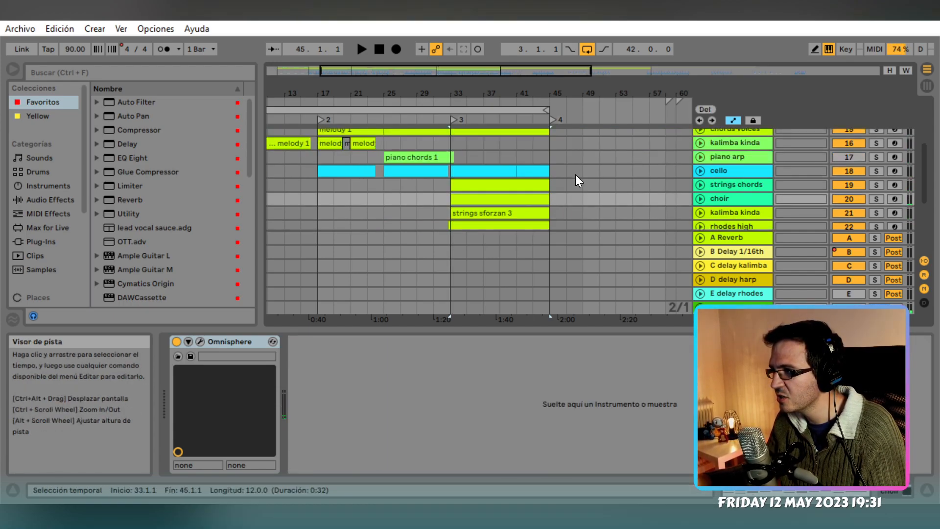
pyautogui.scroll(3, 662, 193)
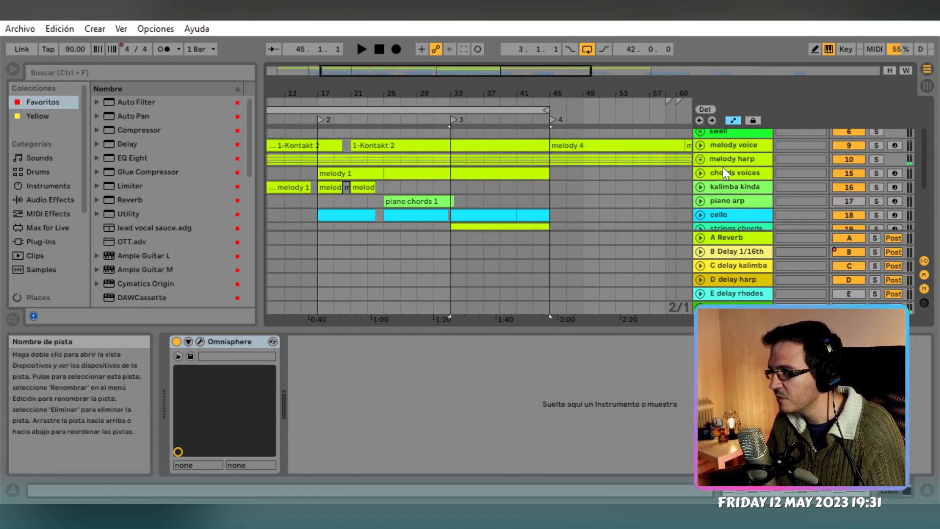
pyautogui.scroll(2, 724, 160)
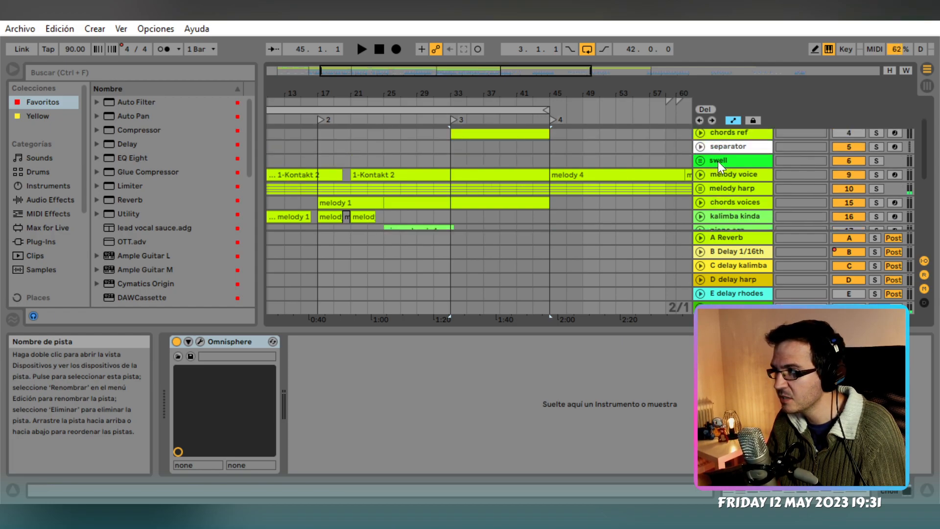
pyautogui.scroll(2, 718, 160)
pyautogui.scroll(1, 720, 164)
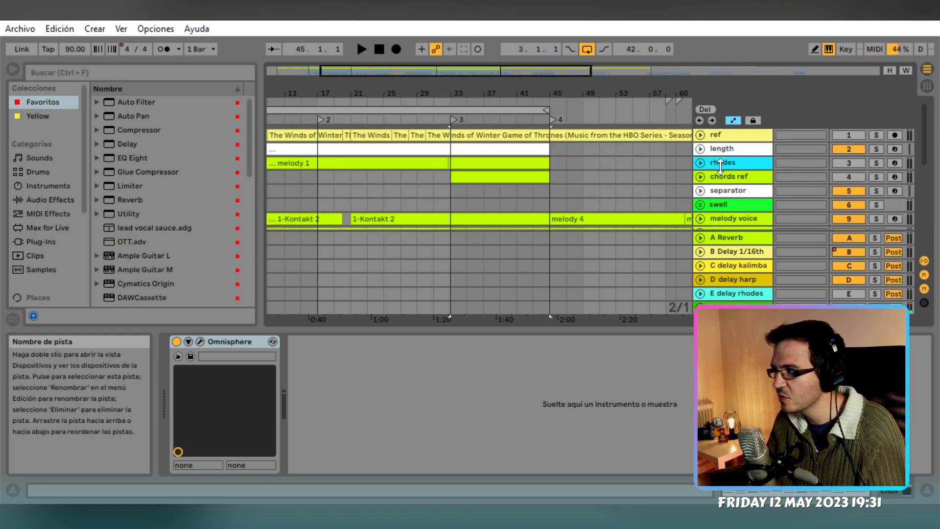
pyautogui.scroll(-5, 725, 181)
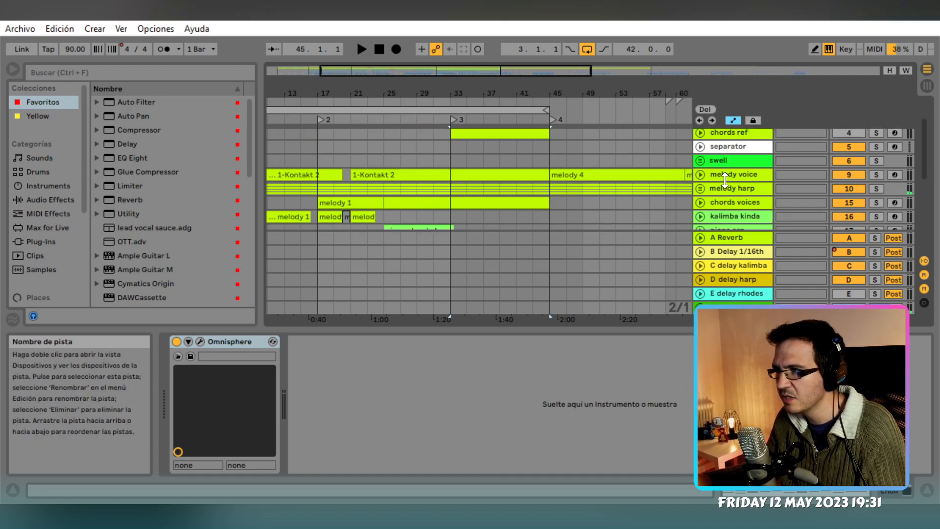
pyautogui.scroll(4, 727, 183)
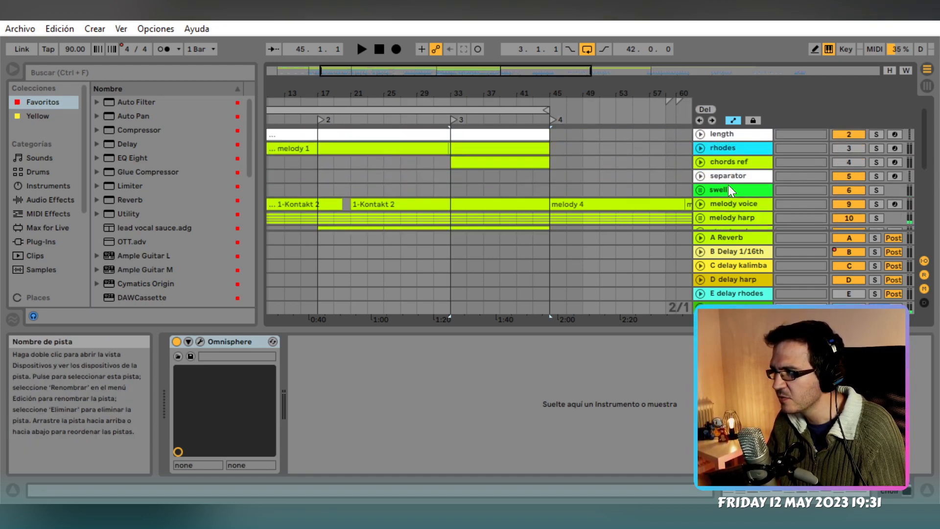
pyautogui.scroll(-1, 728, 186)
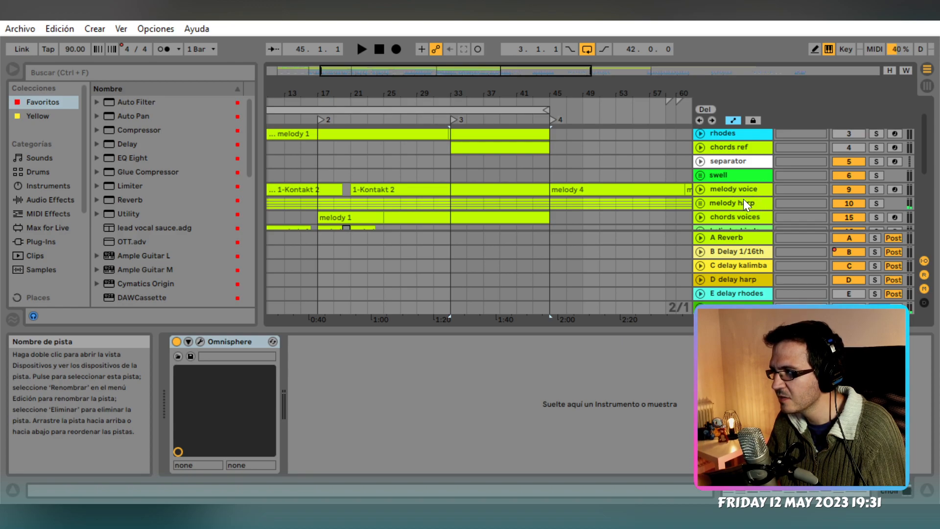
# Show the devices of the chords voices track, solo it and play section 3 from 33.1.1
pyautogui.click(734, 215)
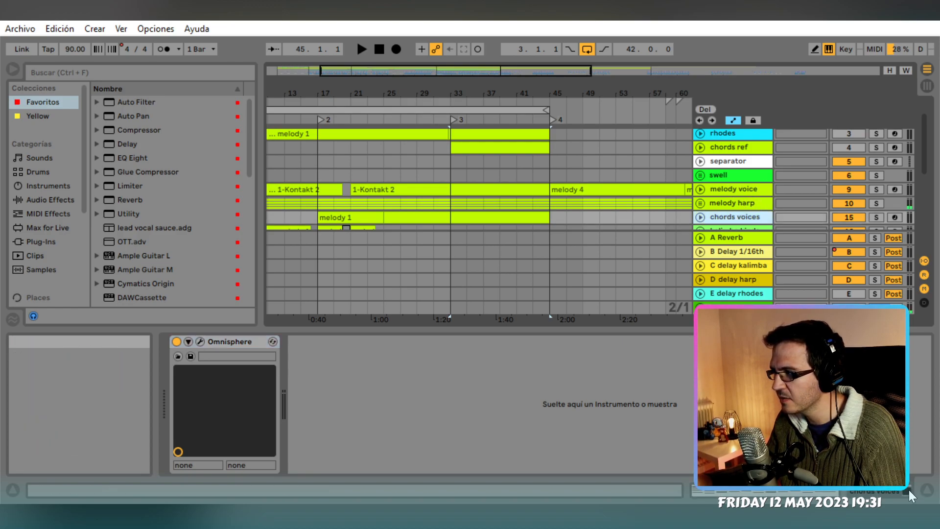
pyautogui.scroll(-4, 522, 246)
pyautogui.scroll(2, 524, 245)
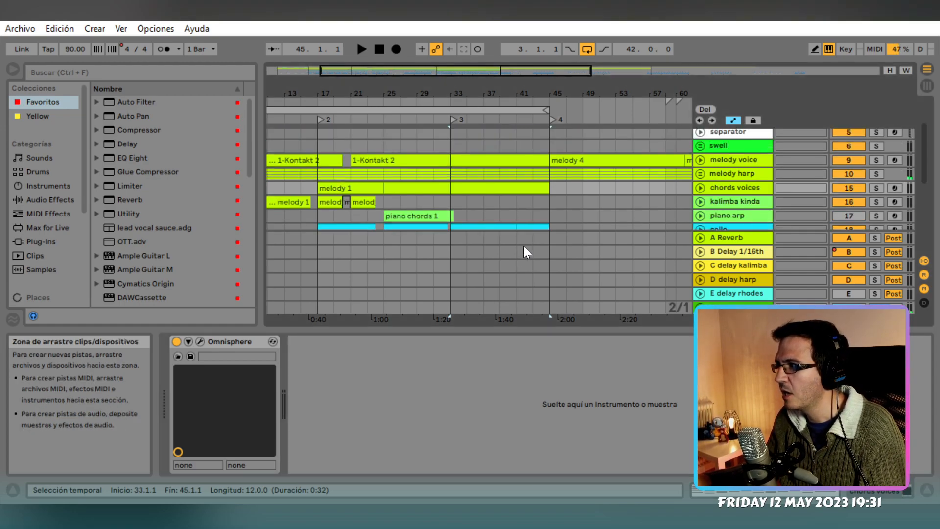
pyautogui.click(876, 188)
pyautogui.press('space')
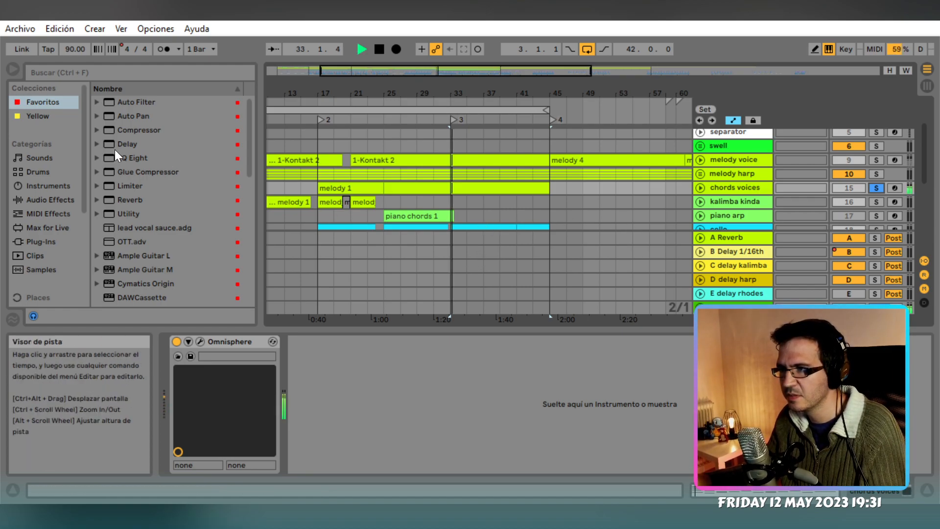
# Add an EQ Eight to the chords voices track with filter 1 as a low cut at 255 Hz and stop the playback
pyautogui.click(130, 158)
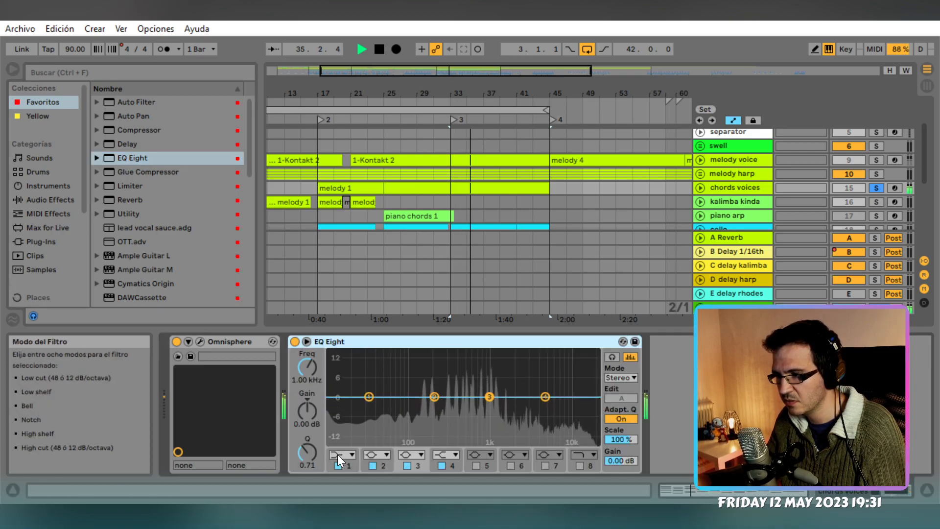
pyautogui.click(336, 455)
pyautogui.click(348, 378)
pyautogui.moveTo(310, 371); pyautogui.dragTo(308, 359)
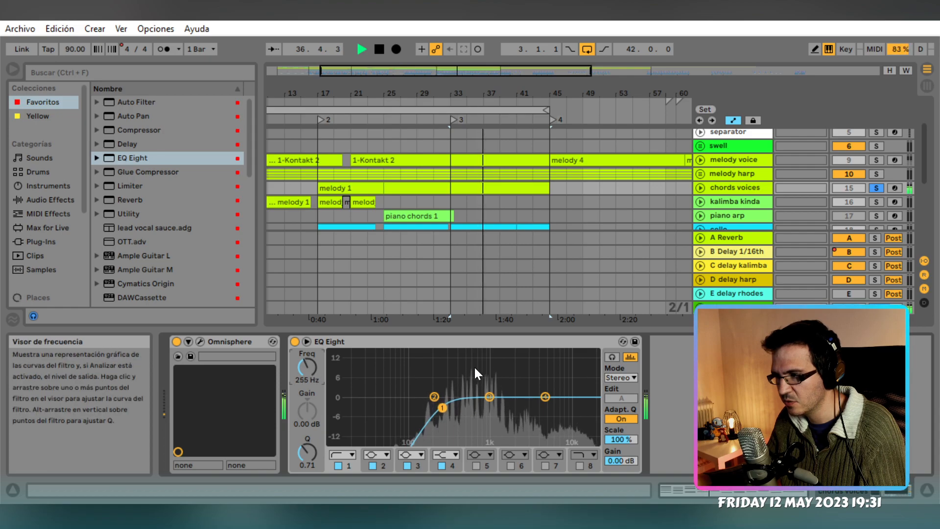
pyautogui.press('space')
# Copy the Compressor sidechained to the kick from the bass2 track and paste it after the EQ Eight on chords voices
pyautogui.scroll(-3, 493, 251)
pyautogui.scroll(-2, 612, 210)
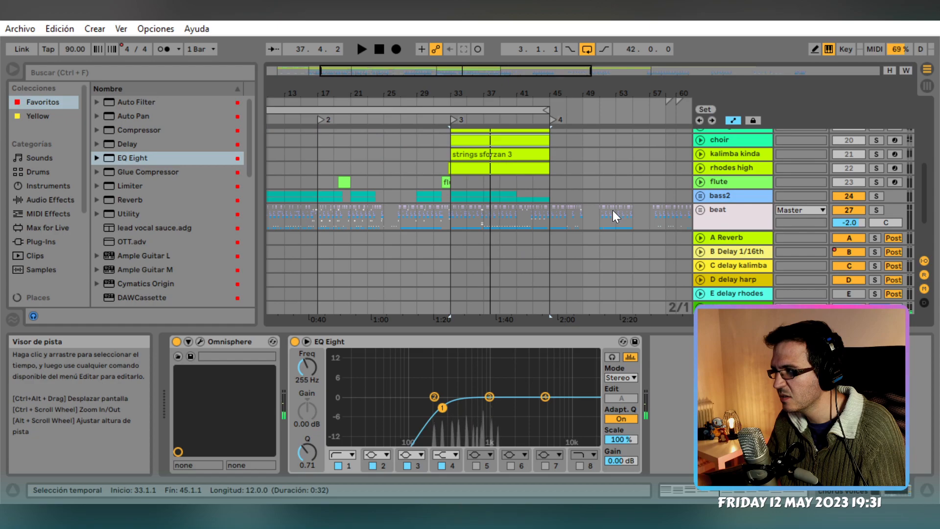
pyautogui.scroll(3, 613, 206)
pyautogui.scroll(-4, 613, 206)
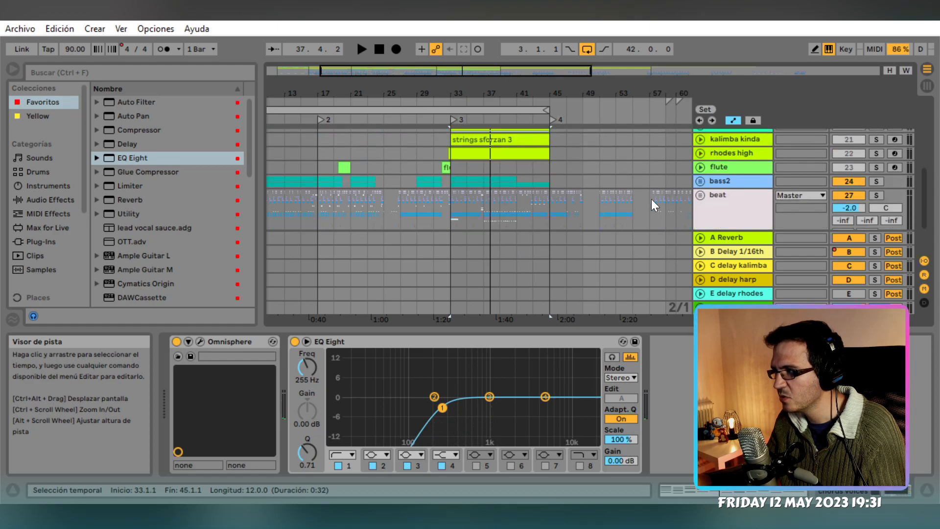
pyautogui.click(729, 204)
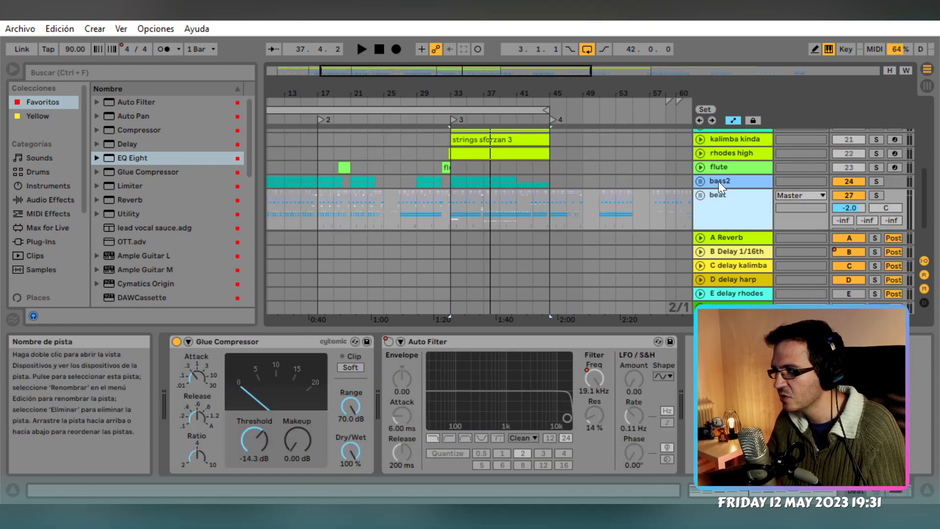
pyautogui.click(718, 181)
pyautogui.scroll(4, 645, 206)
pyautogui.scroll(4, 645, 206)
pyautogui.click(722, 174)
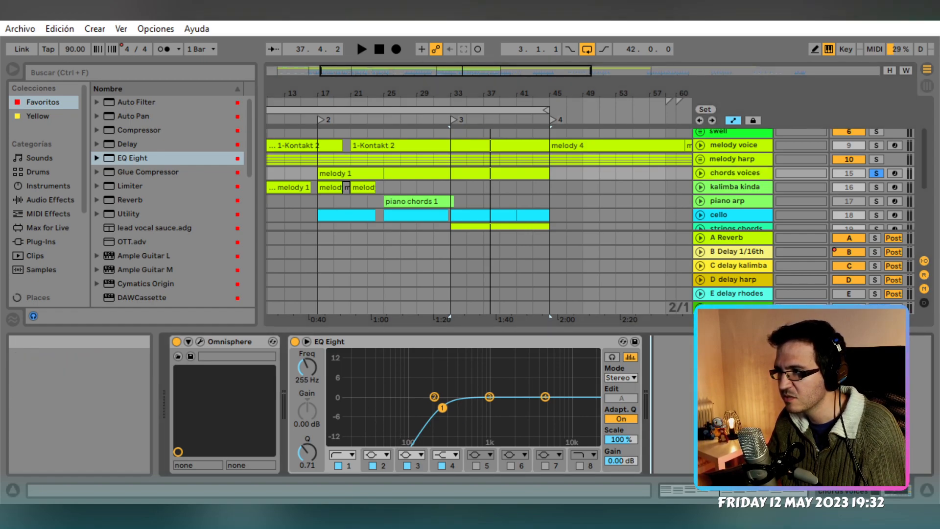
pyautogui.hotkey('ctrl', 'v')
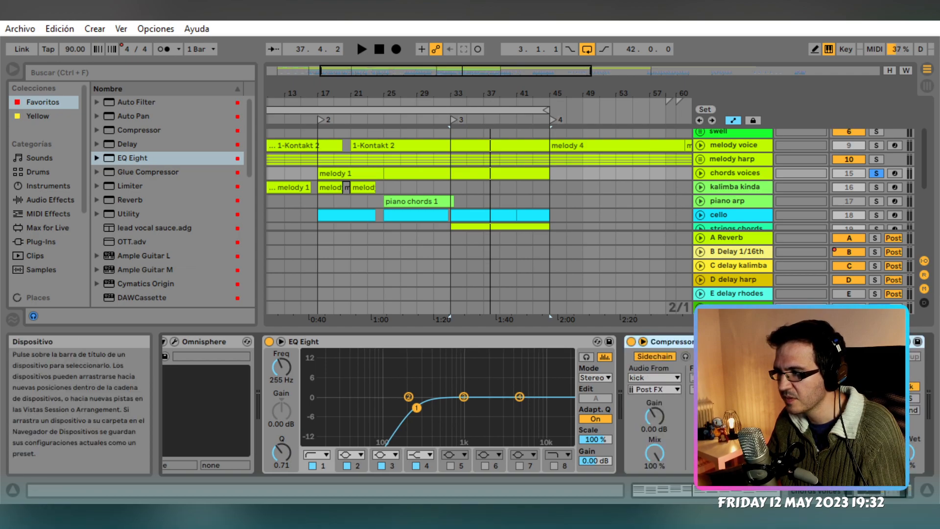
# Play the compressed chords voices from 33.1.1, first alone and again with the beat track soloed alongside
pyautogui.press('space')
pyautogui.press('space')
pyautogui.scroll(-8, 653, 227)
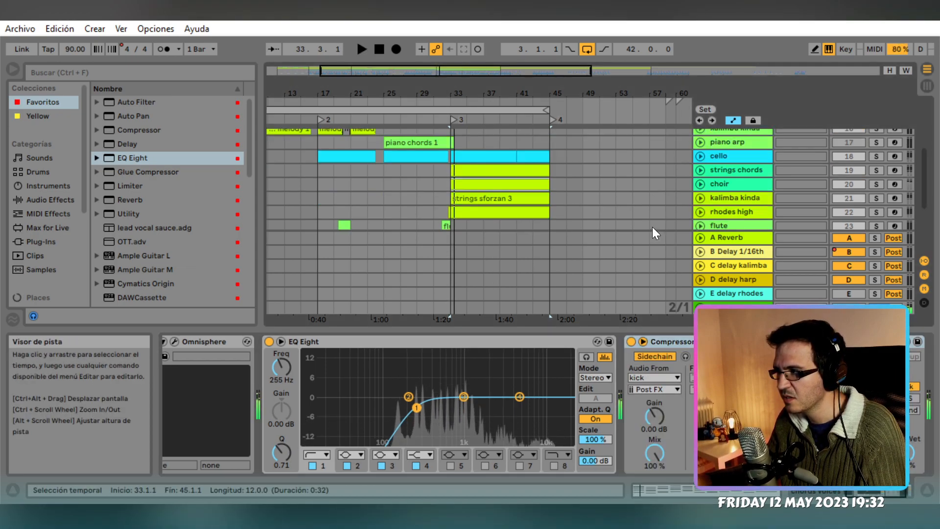
pyautogui.click(876, 181)
pyautogui.press('space')
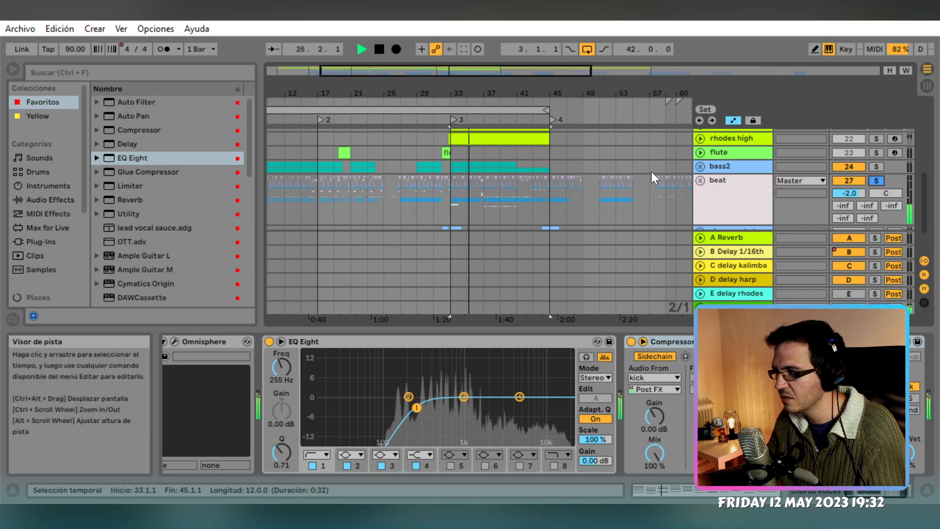
pyautogui.press('space')
# Lengthen all notes in the chords voices clip of section 3 slightly
pyautogui.scroll(5, 609, 167)
pyautogui.click(472, 190)
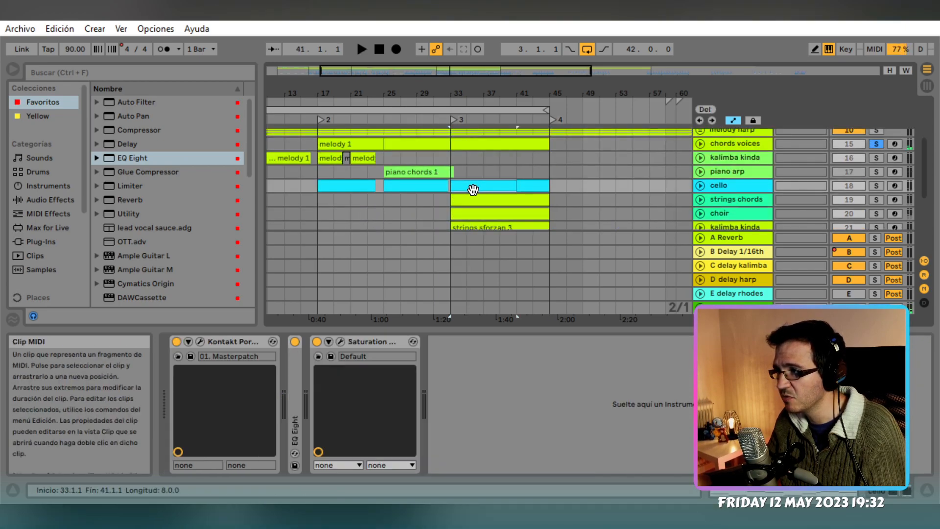
pyautogui.doubleClick(470, 181)
pyautogui.click(489, 145)
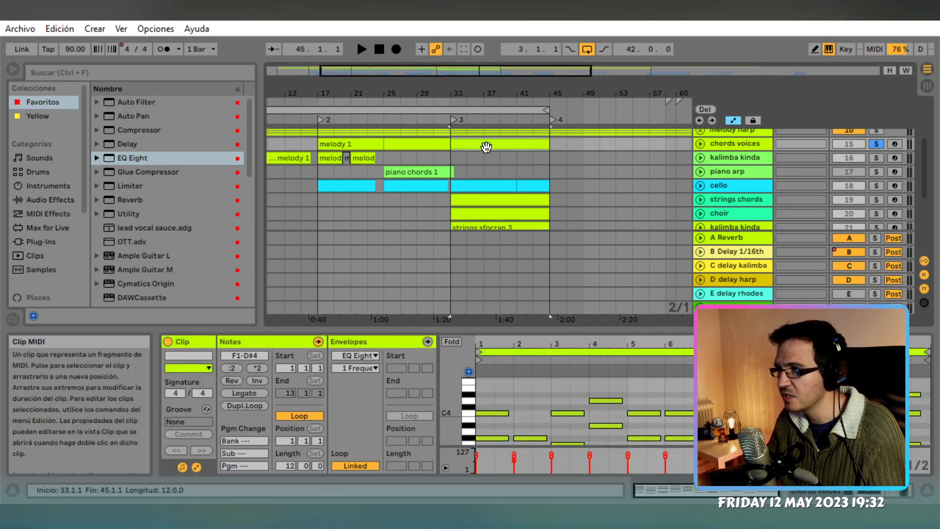
pyautogui.click(506, 413)
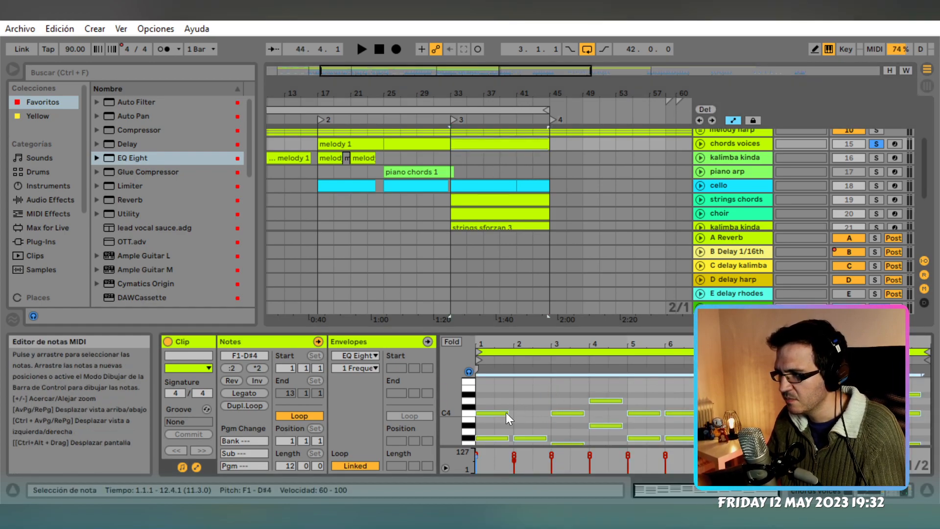
pyautogui.hotkey('ctrl', 'a')
pyautogui.moveTo(508, 413); pyautogui.dragTo(512, 412)
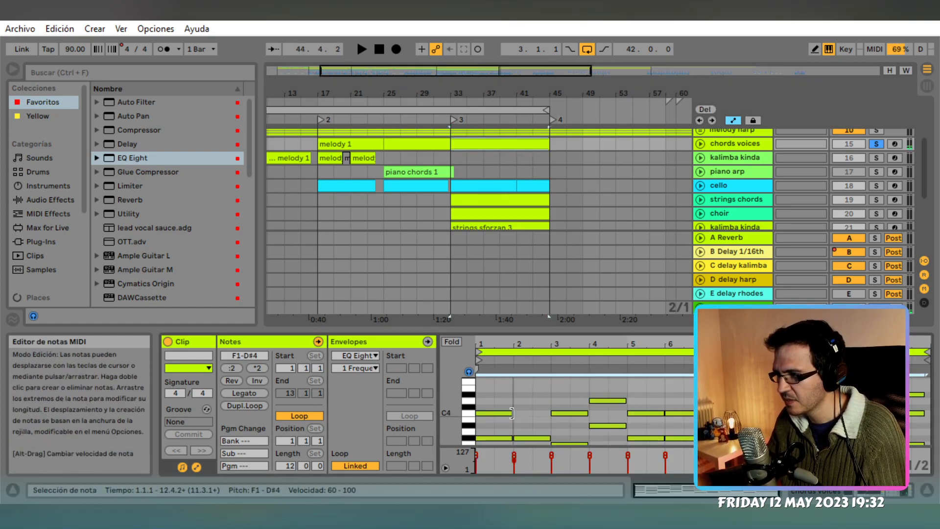
# Play section 3 with chords voices and beat soloed, and fold the EQ Eight on chords voices to view its Compressor
pyautogui.press('space')
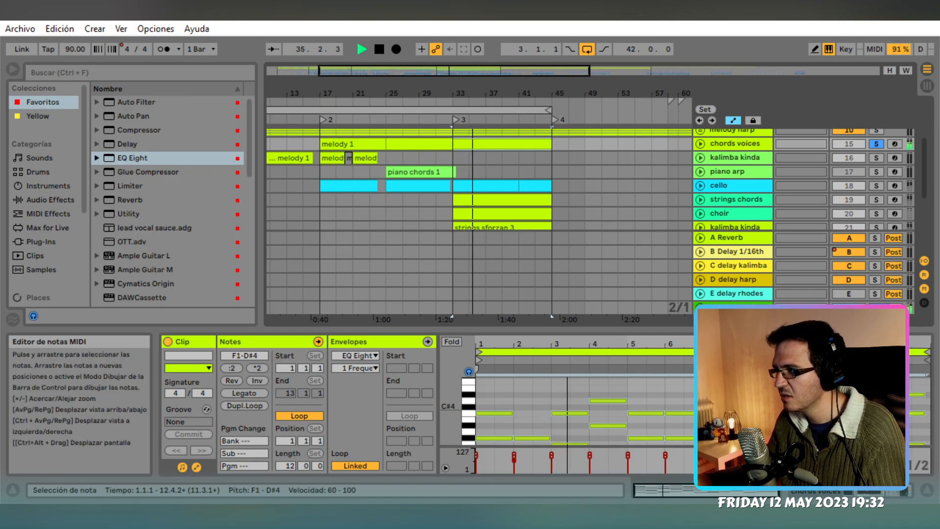
pyautogui.click(890, 492)
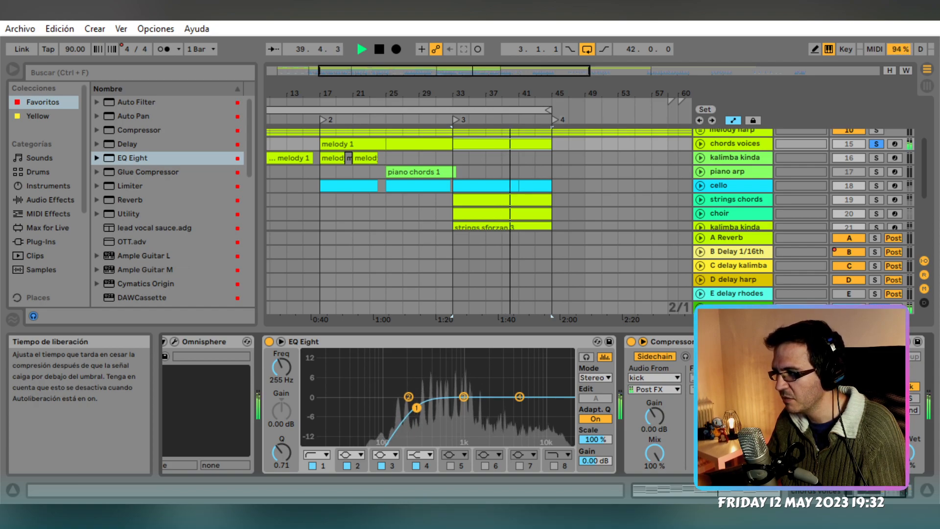
pyautogui.doubleClick(484, 342)
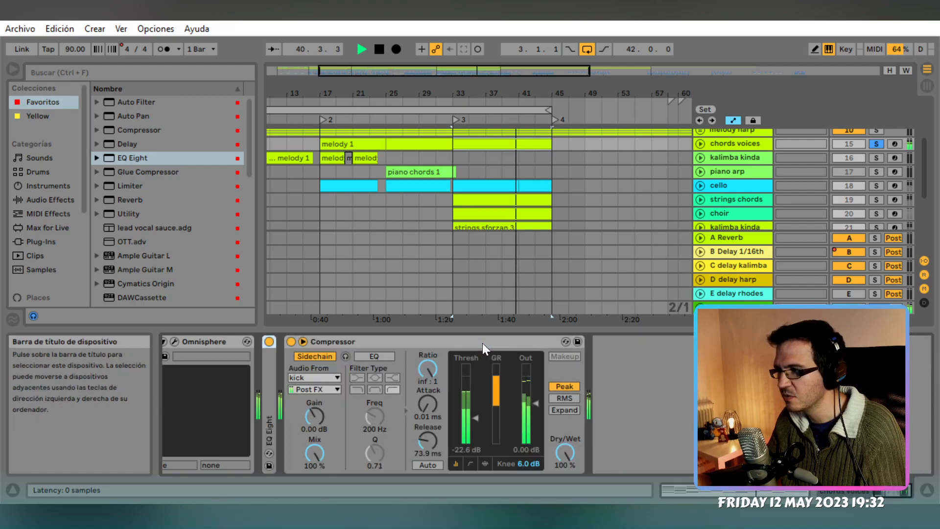
pyautogui.press('space')
# Duplicate the kick-sidechained Compressor on chords voices and set the copy's sidechain source to snare
pyautogui.scroll(-3, 533, 239)
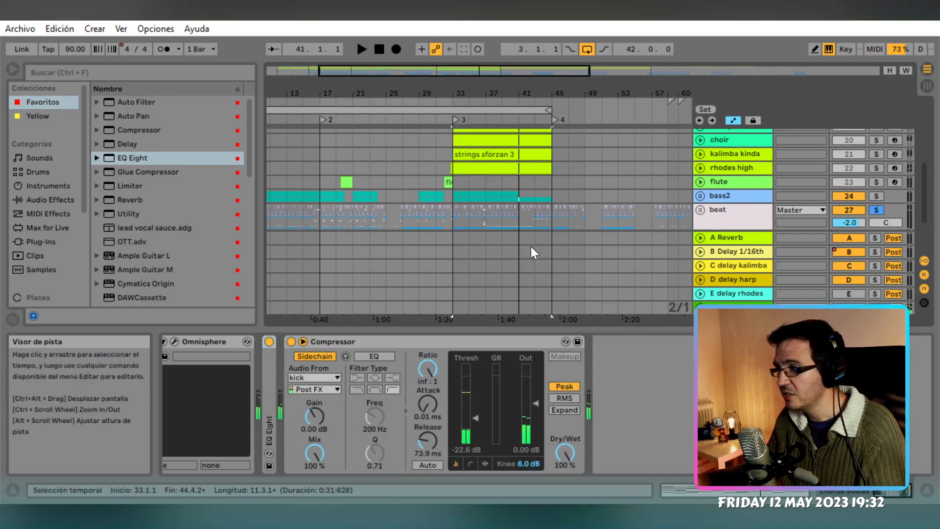
pyautogui.click(404, 340)
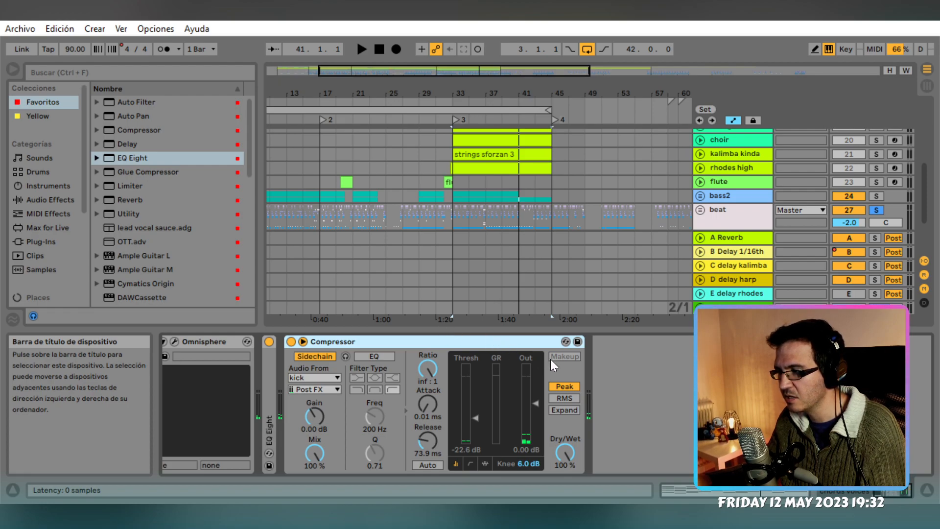
pyautogui.hotkey('ctrl', 'd')
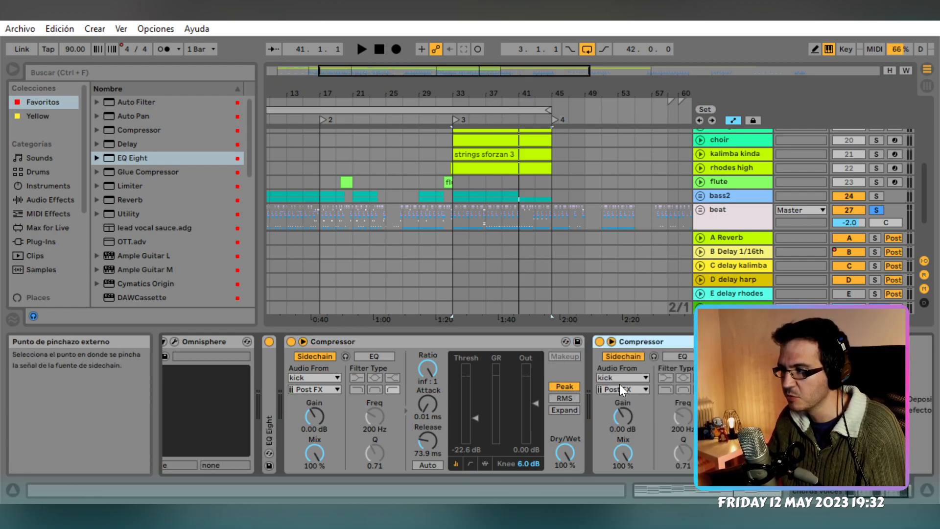
pyautogui.click(619, 378)
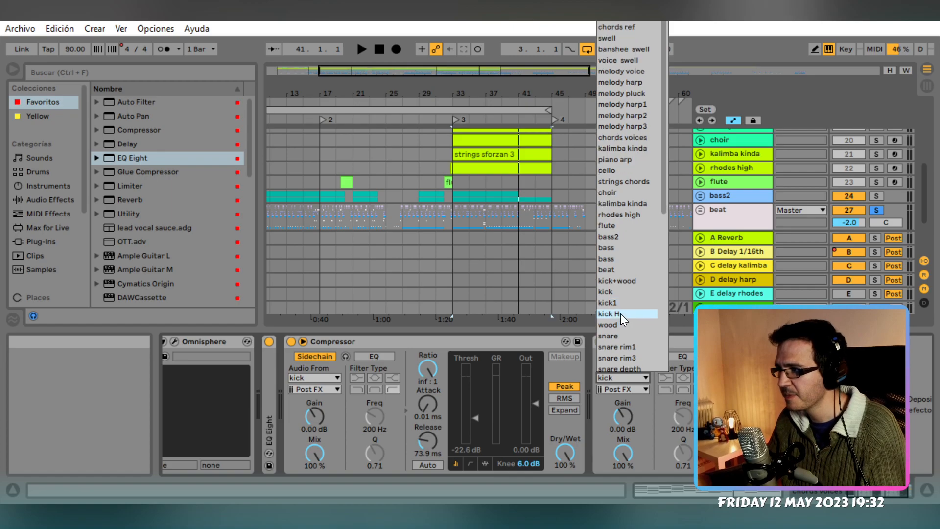
pyautogui.click(624, 331)
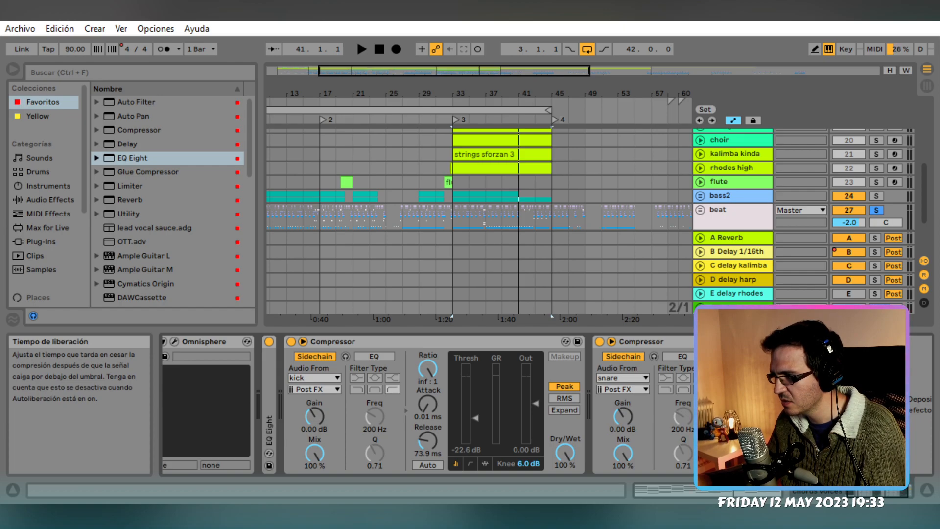
# Play section 3 to compare the snare-sidechained Compressor active and bypassed on chords voices, and leave it enabled
pyautogui.press('space')
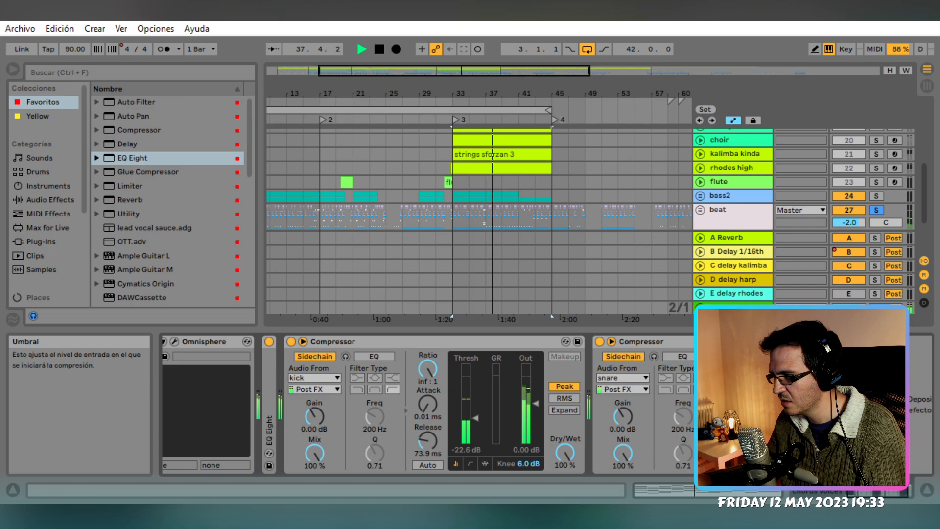
pyautogui.press('space')
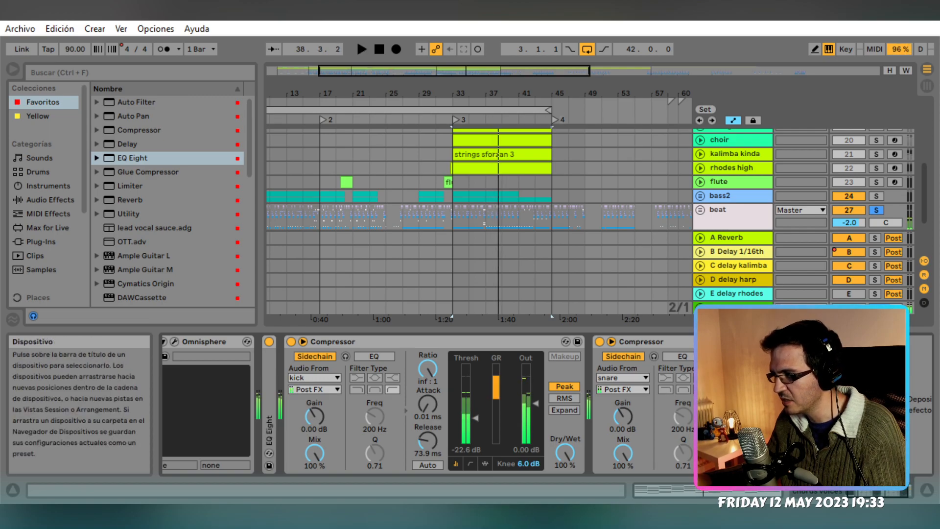
pyautogui.press('Tab')
pyautogui.press('space')
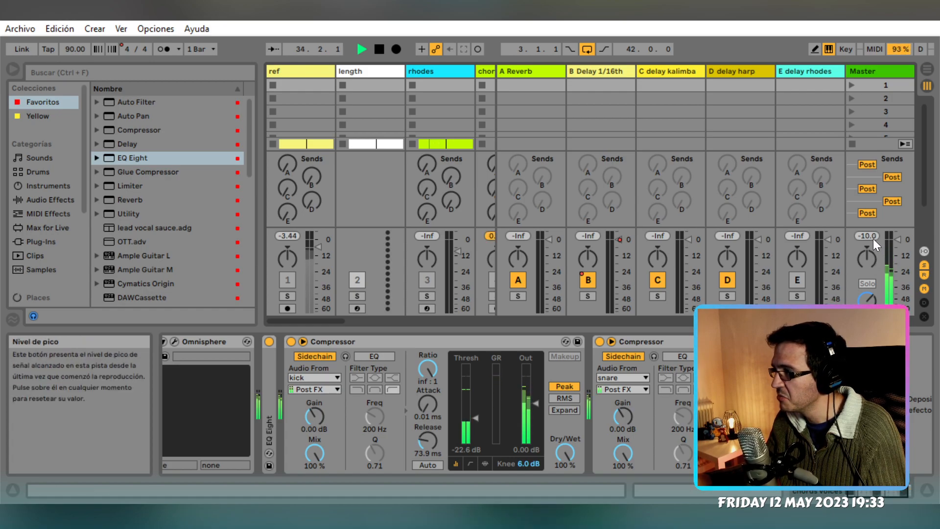
pyautogui.click(599, 341)
pyautogui.press('space')
pyautogui.press('space')
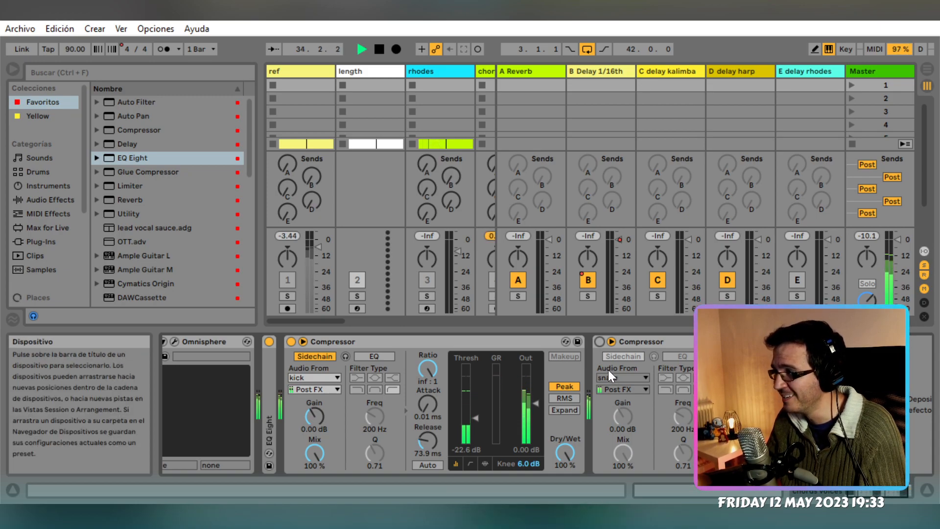
pyautogui.press('space')
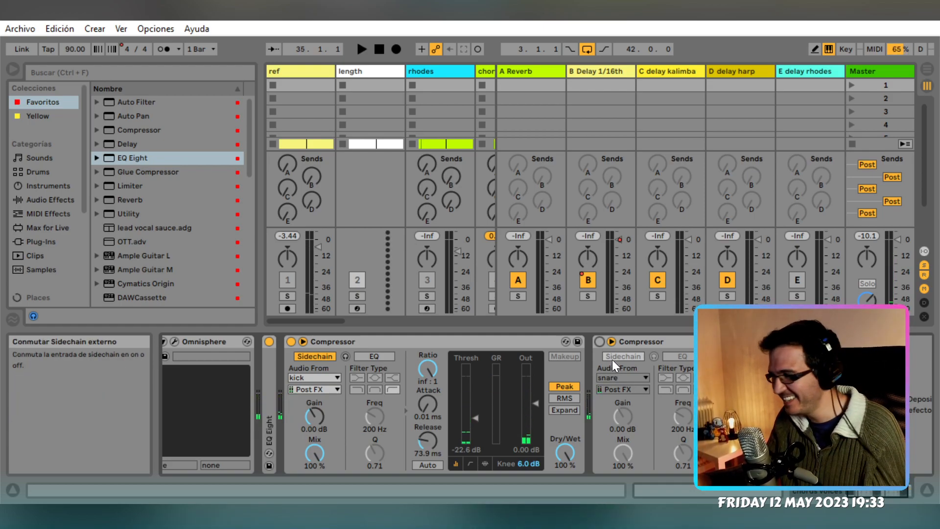
pyautogui.click(600, 342)
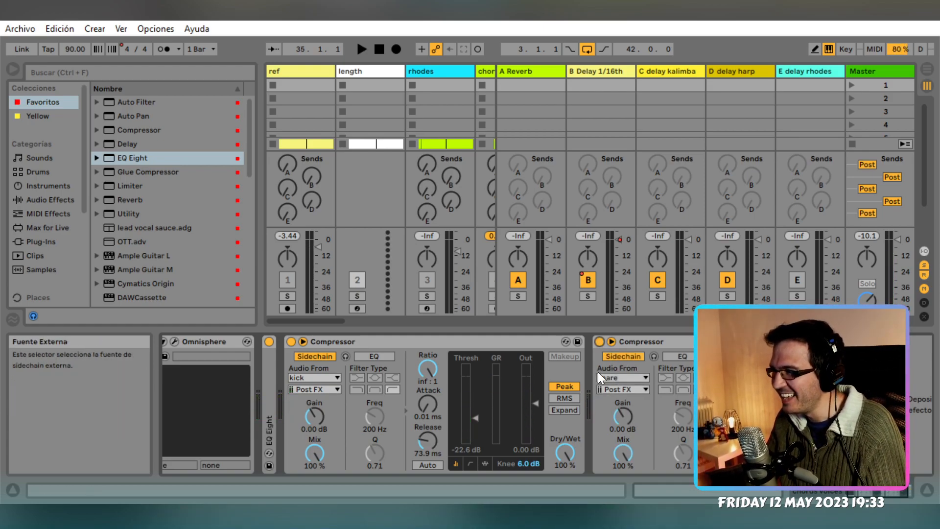
# Return to the Arrangement view and fold both Compressors on the chords voices track
pyautogui.press('Tab')
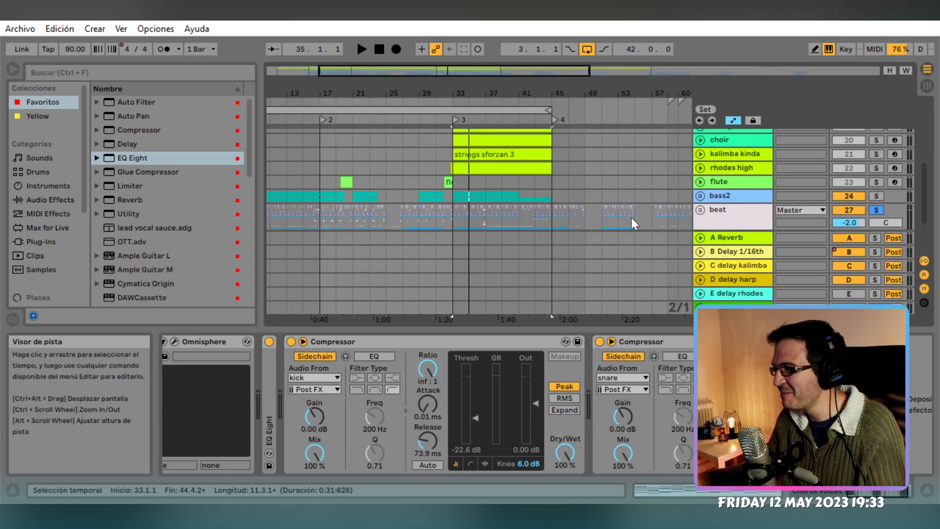
pyautogui.scroll(3, 628, 211)
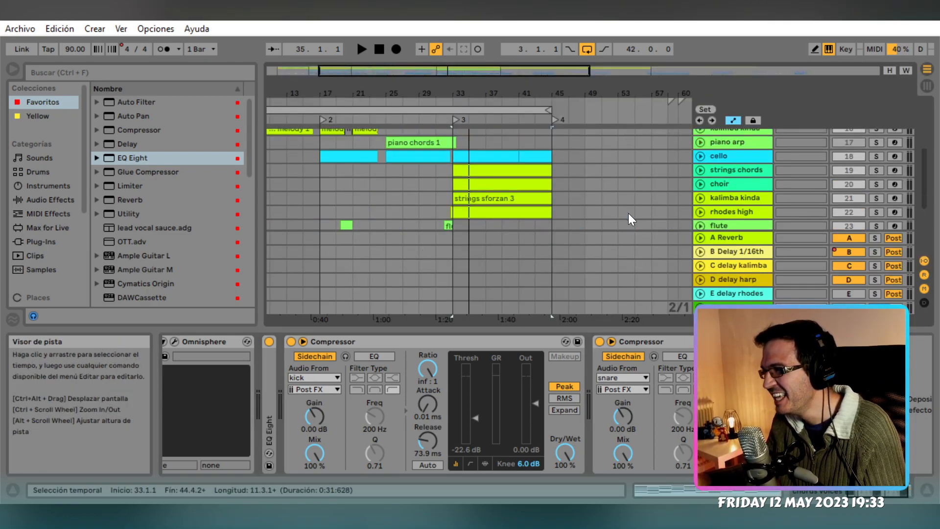
pyautogui.scroll(1, 627, 211)
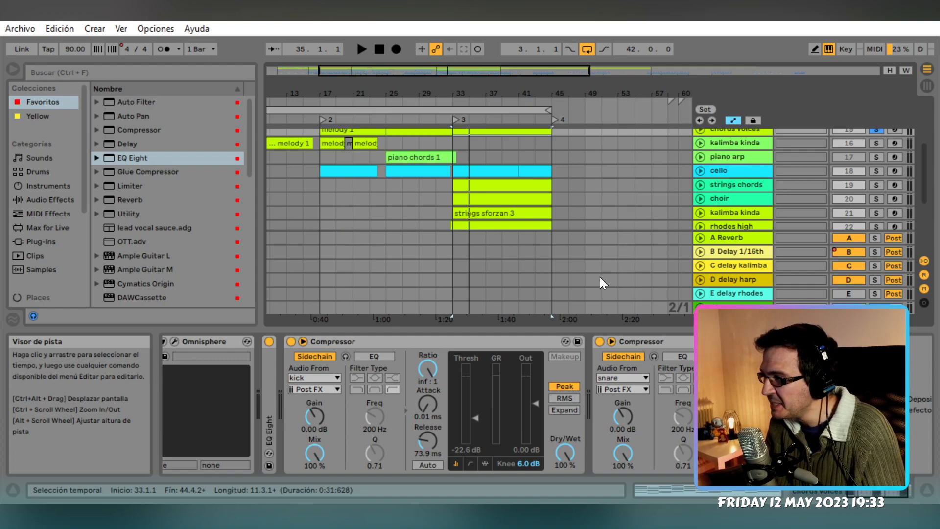
pyautogui.doubleClick(472, 345)
pyautogui.doubleClick(472, 345)
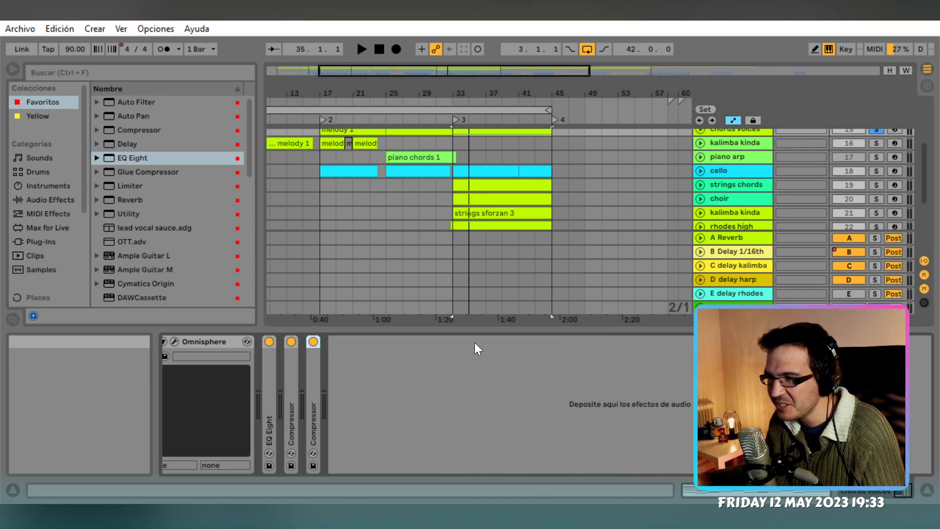
# Check the EQ Eight on the cello track and solo cello alongside chords voices while playing section 3
pyautogui.scroll(2, 684, 191)
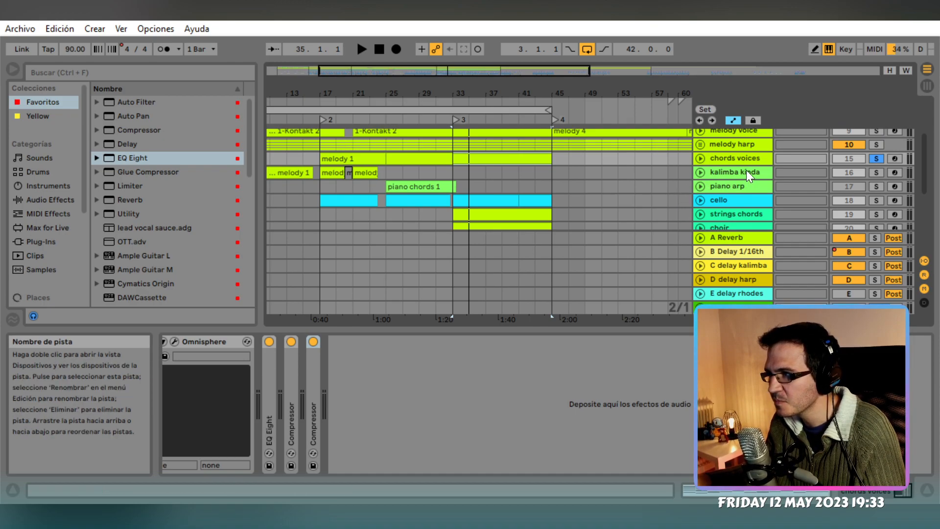
pyautogui.click(729, 200)
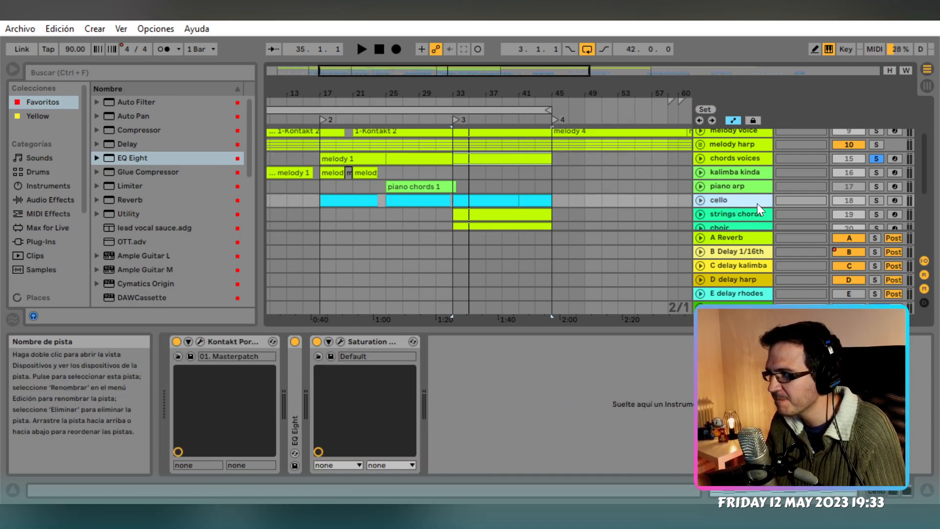
pyautogui.doubleClick(294, 380)
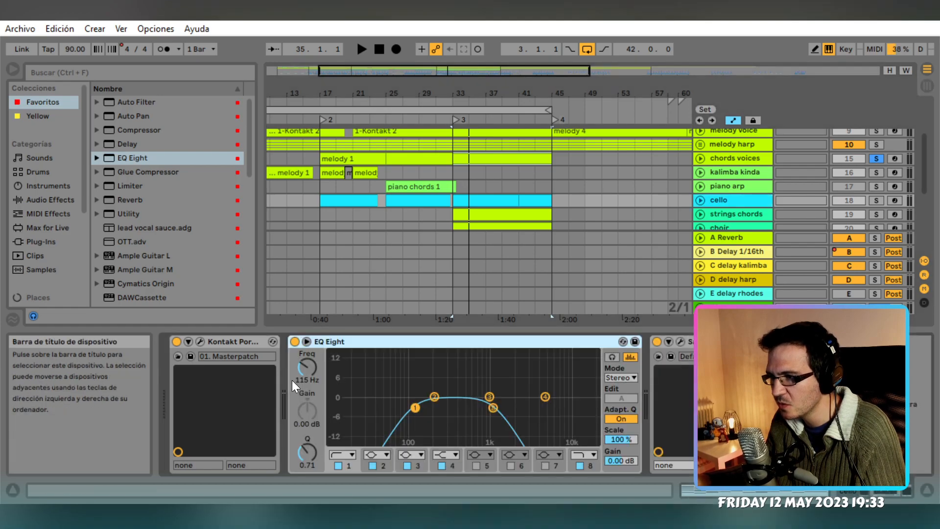
pyautogui.doubleClick(347, 340)
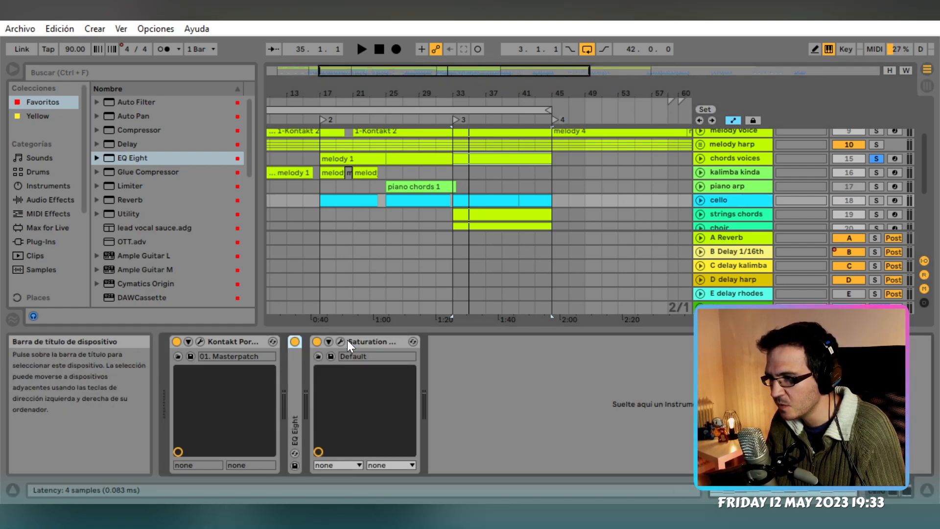
pyautogui.press('space')
pyautogui.keyDown('ctrl'); pyautogui.click(876, 200); pyautogui.keyUp('ctrl')
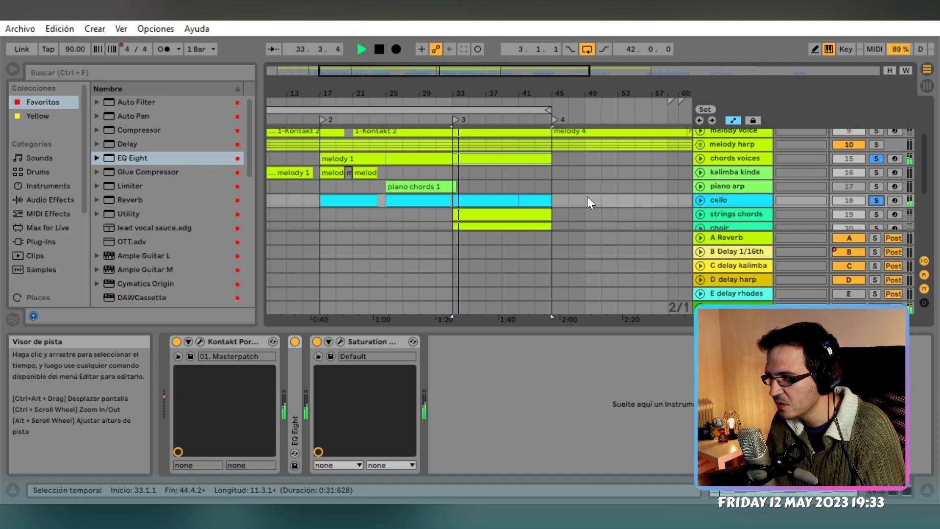
pyautogui.press('space')
# Copy the kick-sidechained Compressor from chords voices and paste it at the end of the cello track's device chain
pyautogui.click(735, 158)
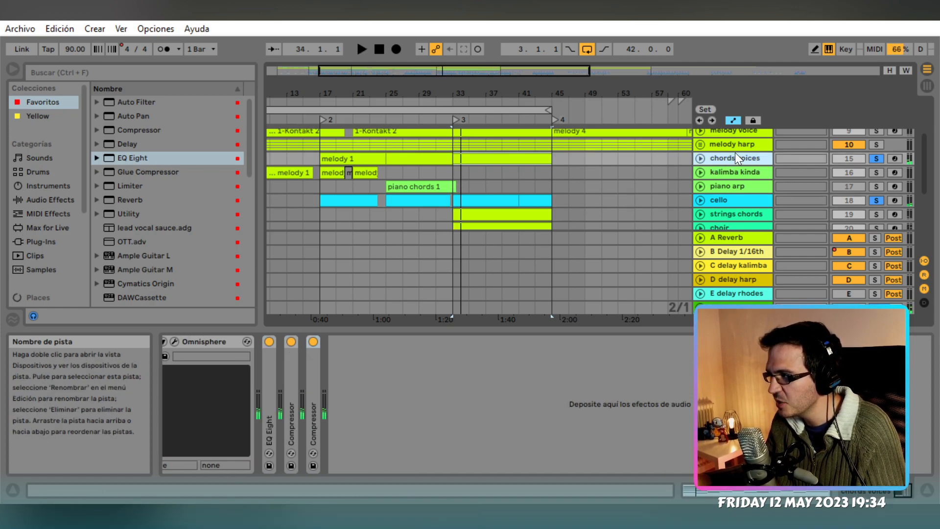
pyautogui.doubleClick(287, 397)
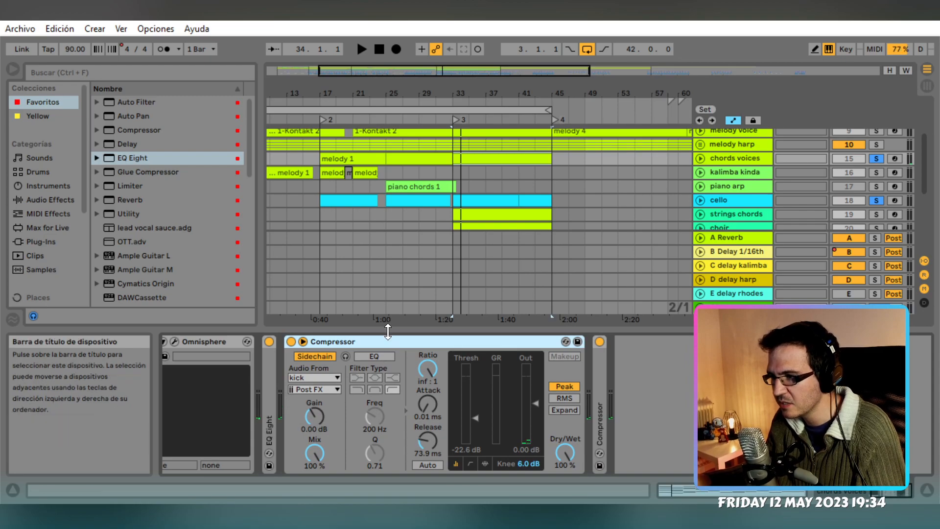
pyautogui.click(734, 199)
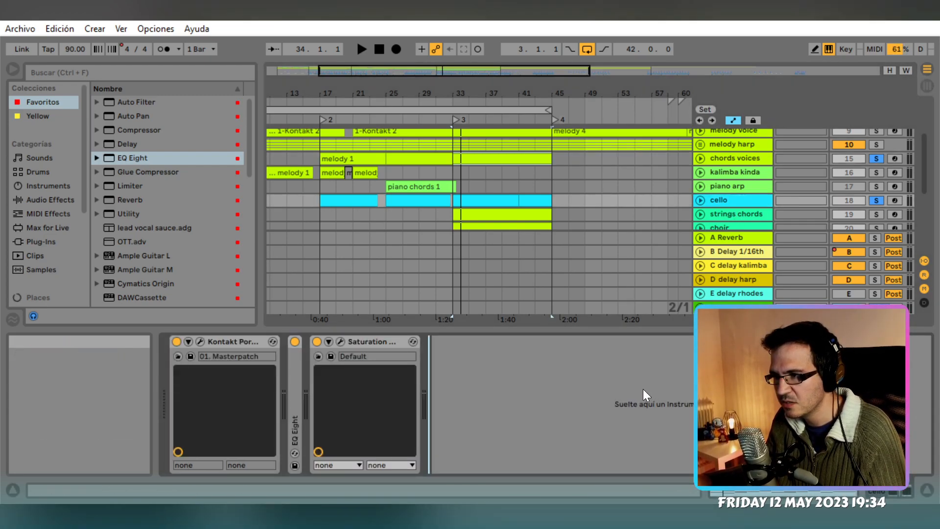
pyautogui.hotkey('ctrl', 'v')
# Set the cello Compressor's release to 45.0 ms while playing section 3, and fold the device
pyautogui.press('space')
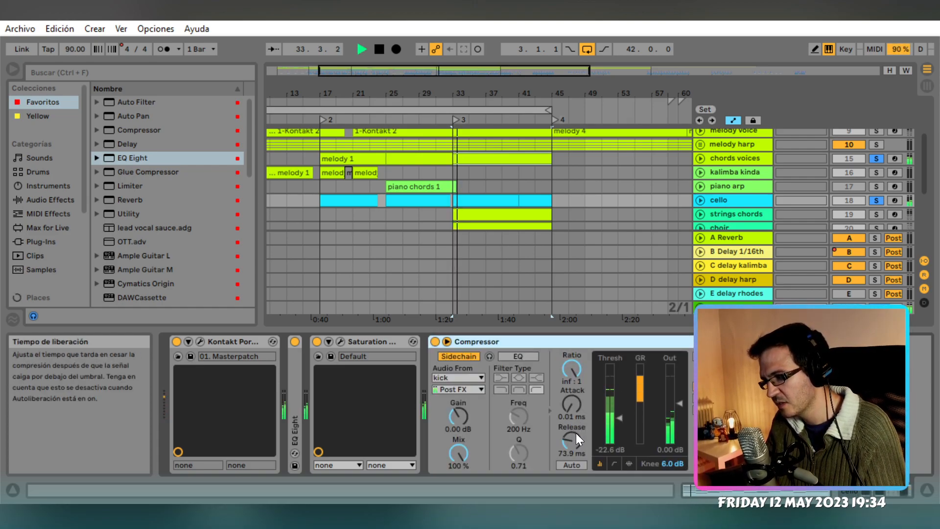
pyautogui.moveTo(576, 433)
pyautogui.mouseDown()
pyautogui.moveTo(576, 444)
pyautogui.moveTo(574, 437)
pyautogui.mouseUp()
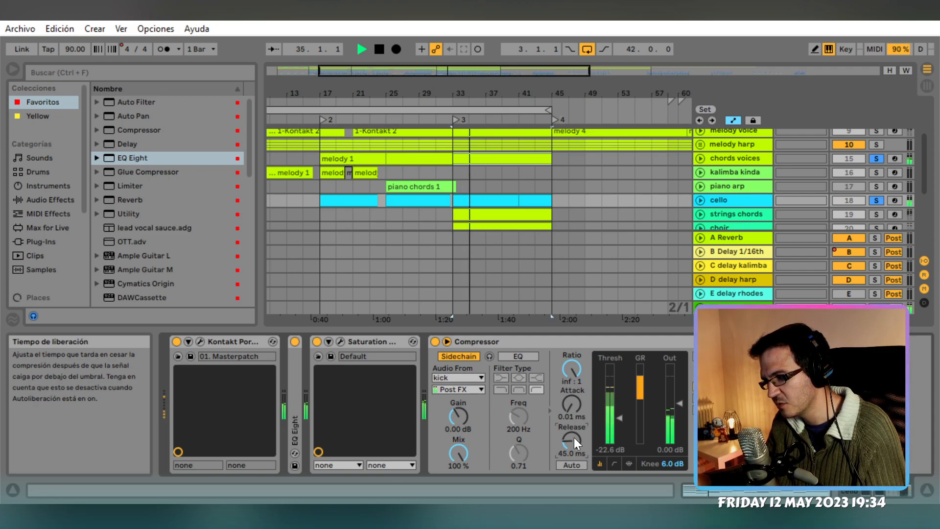
pyautogui.doubleClick(539, 339)
pyautogui.press('space')
# Stop playback, show the bass2 group's device chain, and unfold the group to reach its bass tracks
pyautogui.click(511, 200)
pyautogui.scroll(-2, 511, 200)
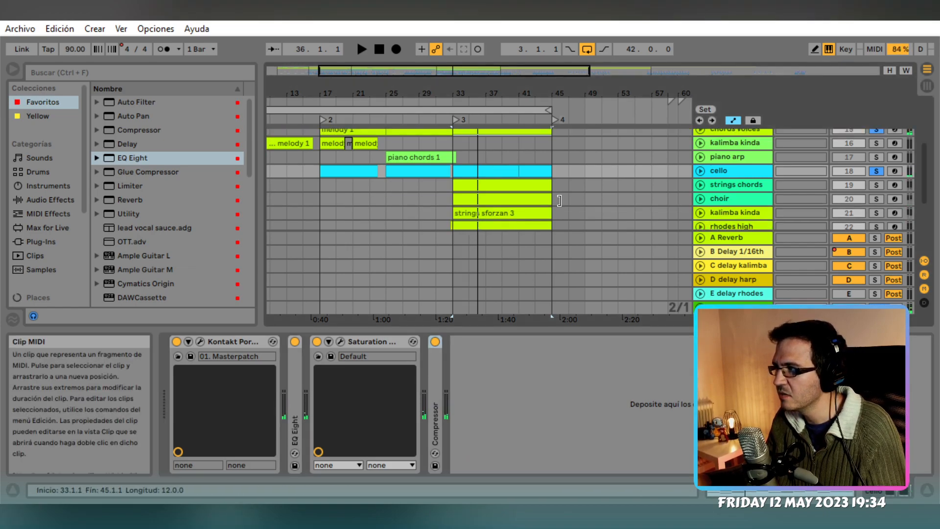
pyautogui.scroll(-2, 607, 193)
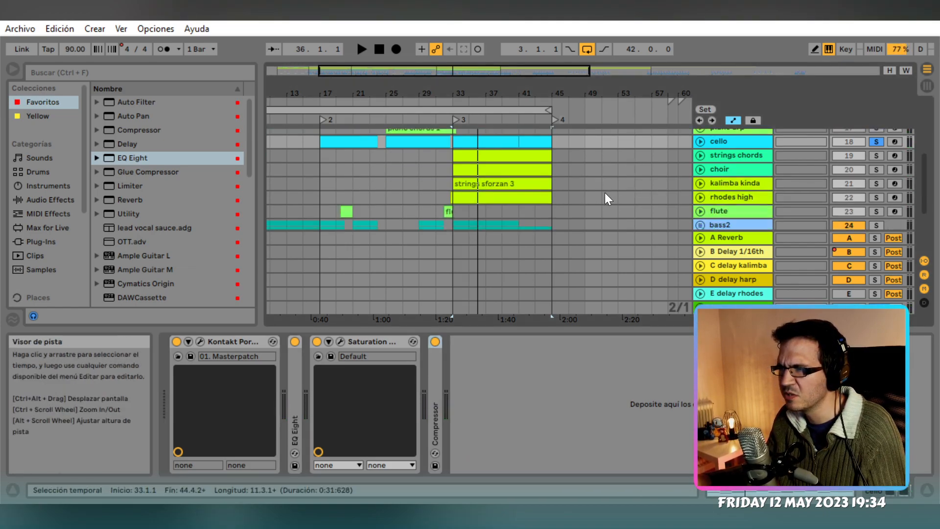
pyautogui.scroll(-2, 605, 193)
pyautogui.click(736, 195)
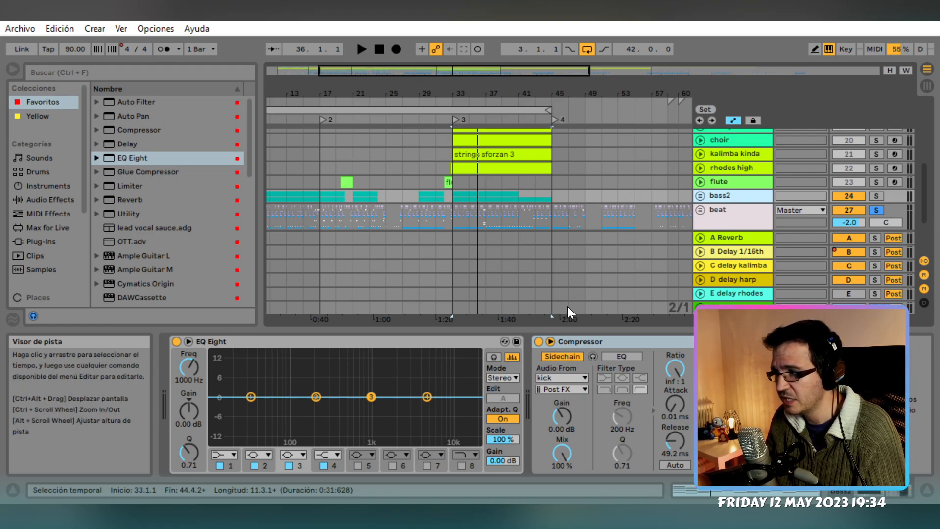
pyautogui.click(406, 343)
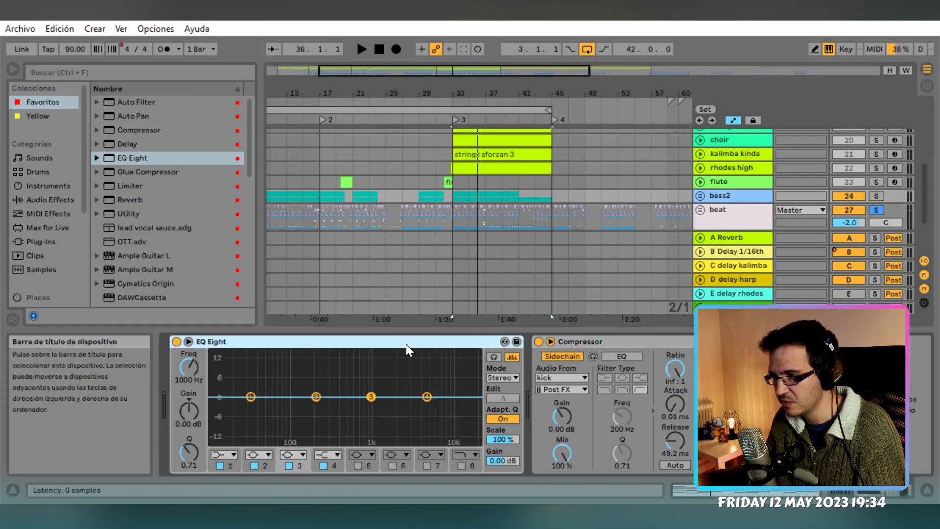
pyautogui.click(719, 198)
pyautogui.click(701, 195)
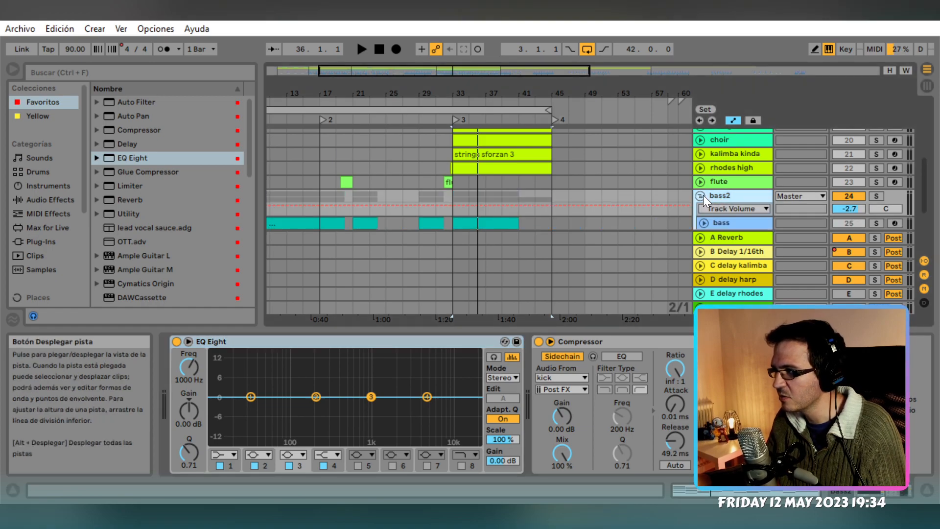
# Inspect both bass tracks' device chains and delete the Compressor whose sidechain has No Input from the second bass track
pyautogui.click(725, 222)
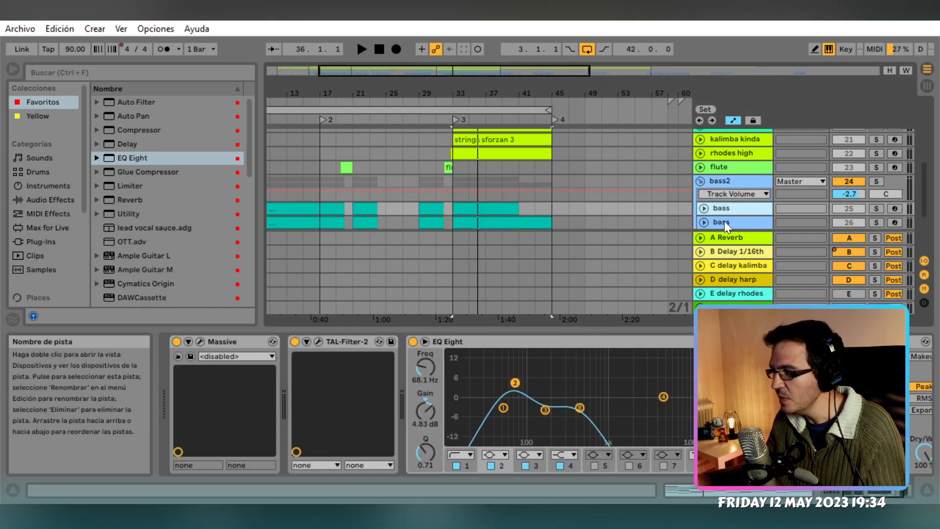
pyautogui.click(874, 494)
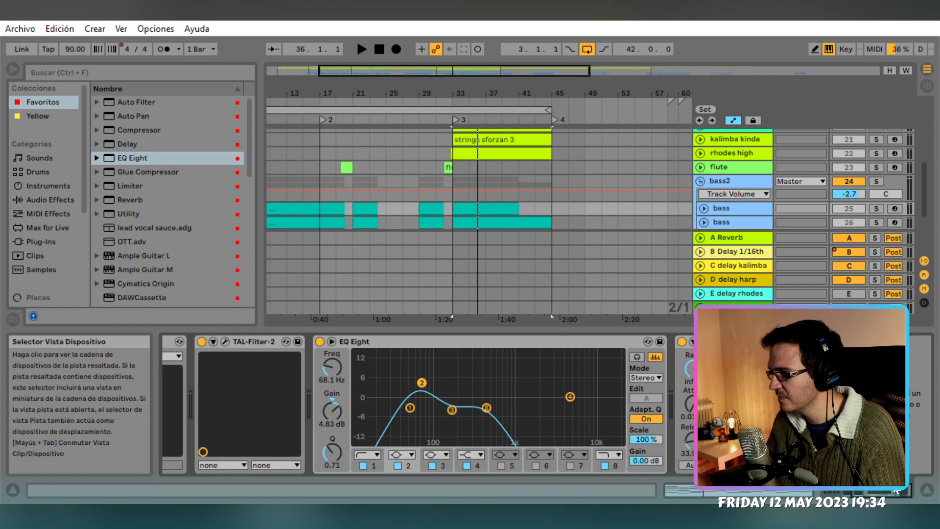
pyautogui.click(726, 225)
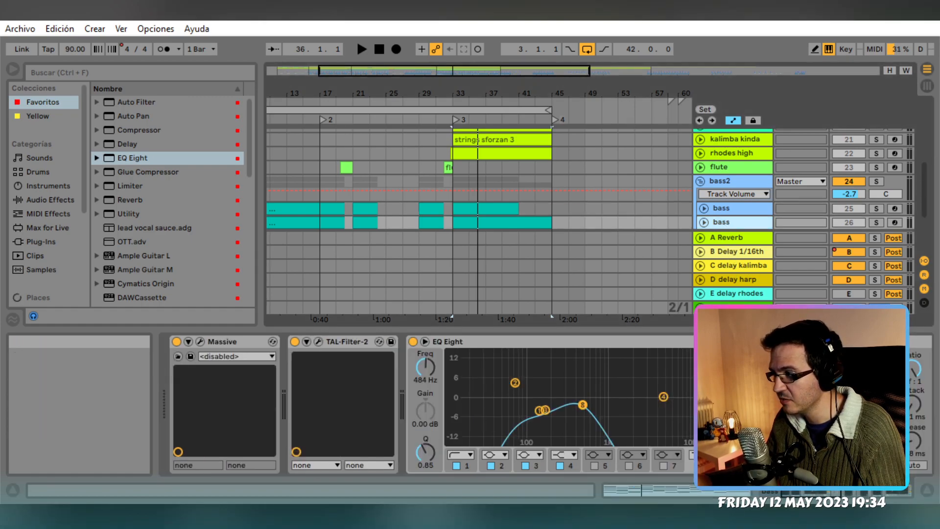
pyautogui.click(859, 497)
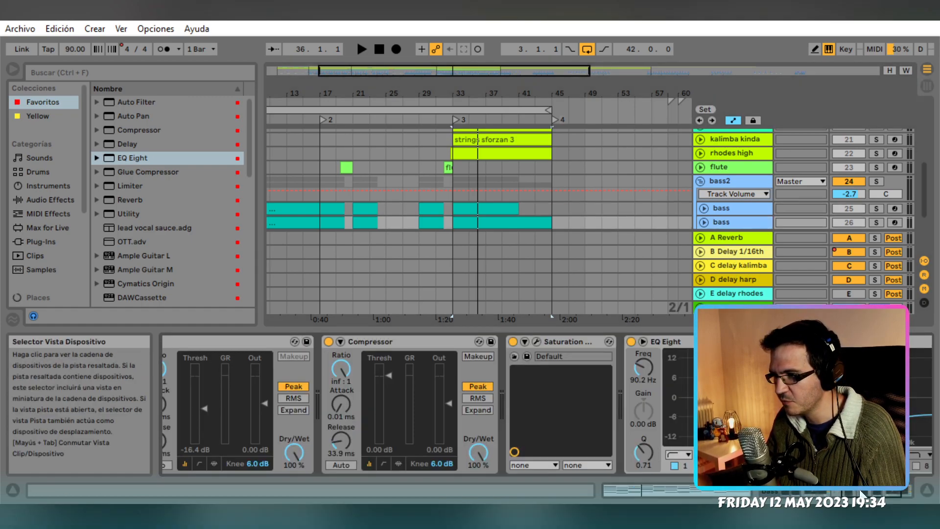
pyautogui.moveTo(861, 492); pyautogui.dragTo(831, 496)
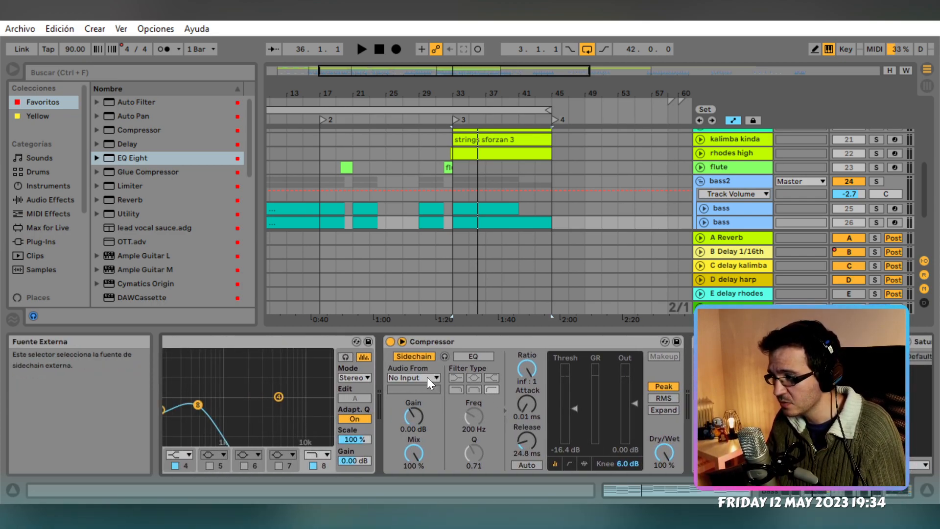
pyautogui.click(472, 342)
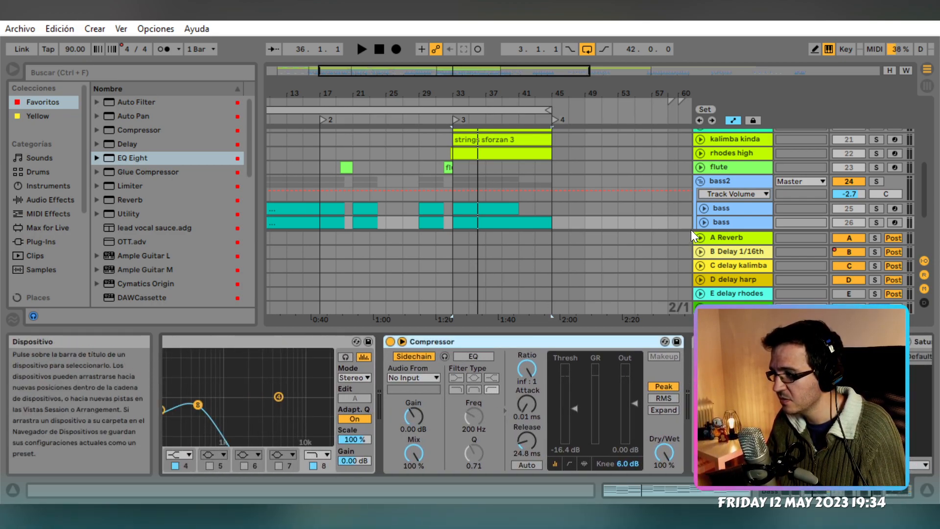
pyautogui.press('Delete')
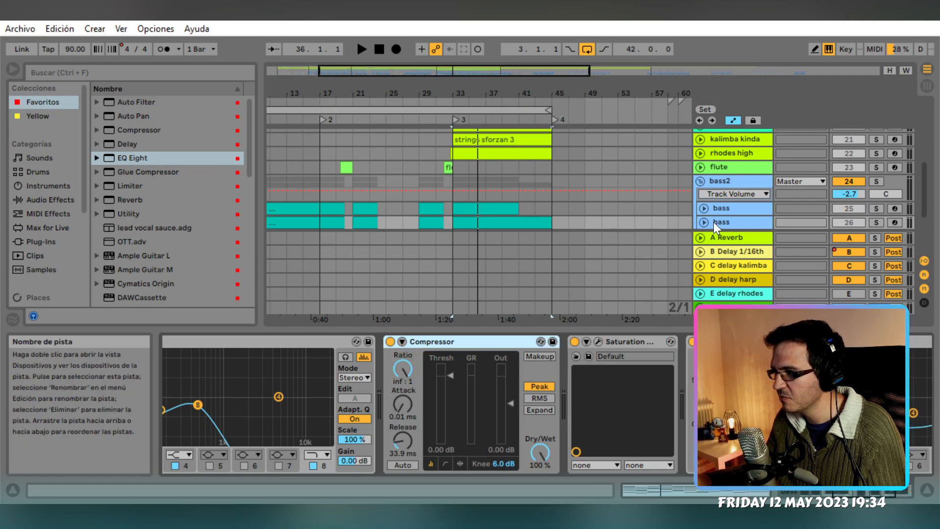
# Delete the flat EQ Eight from the bass2 group's device chain, keeping the kick-sidechained Compressor
pyautogui.click(719, 182)
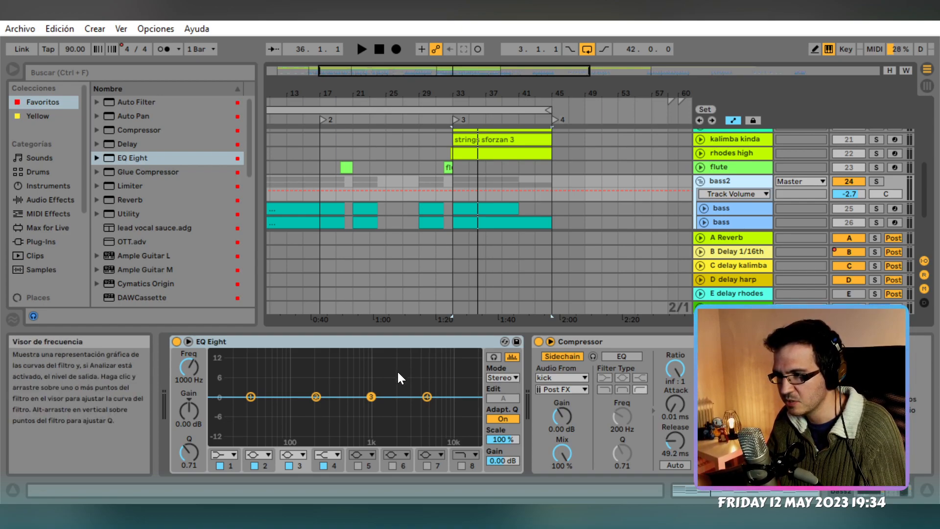
pyautogui.click(407, 345)
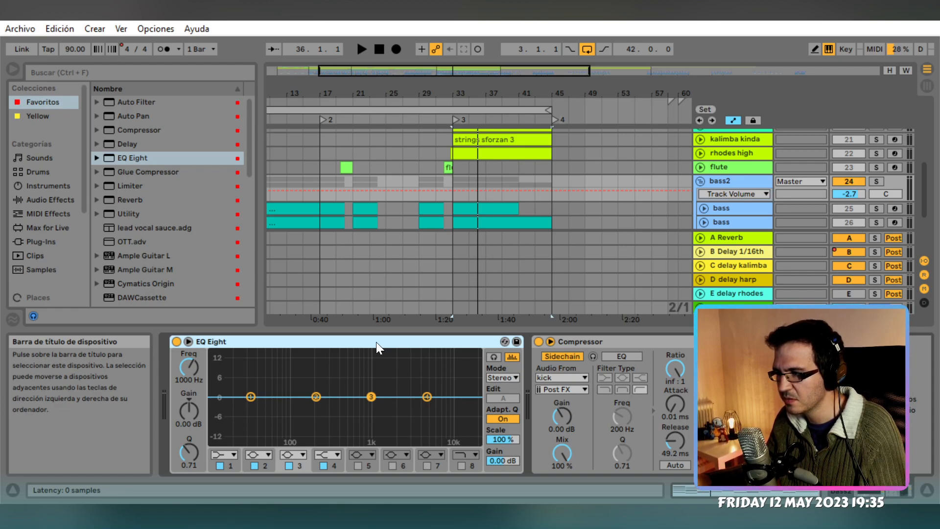
pyautogui.click(418, 292)
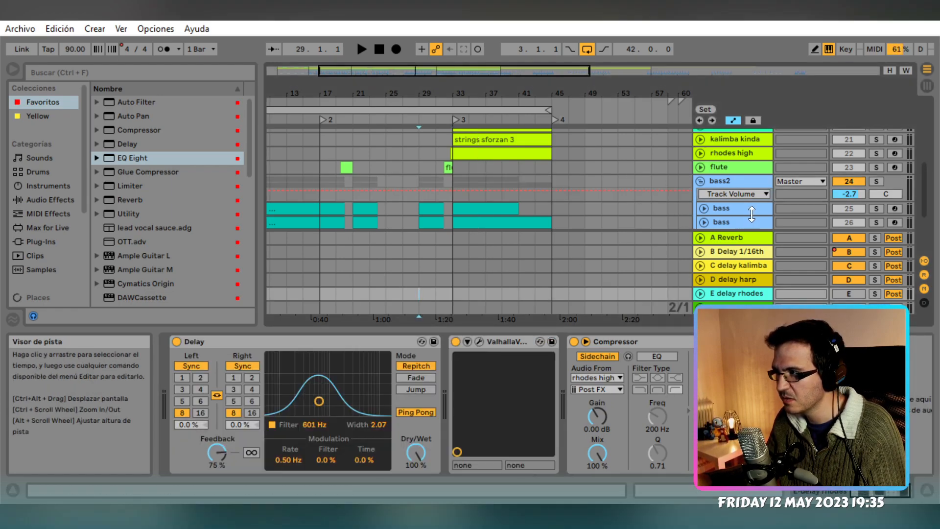
pyautogui.click(743, 185)
pyautogui.click(359, 342)
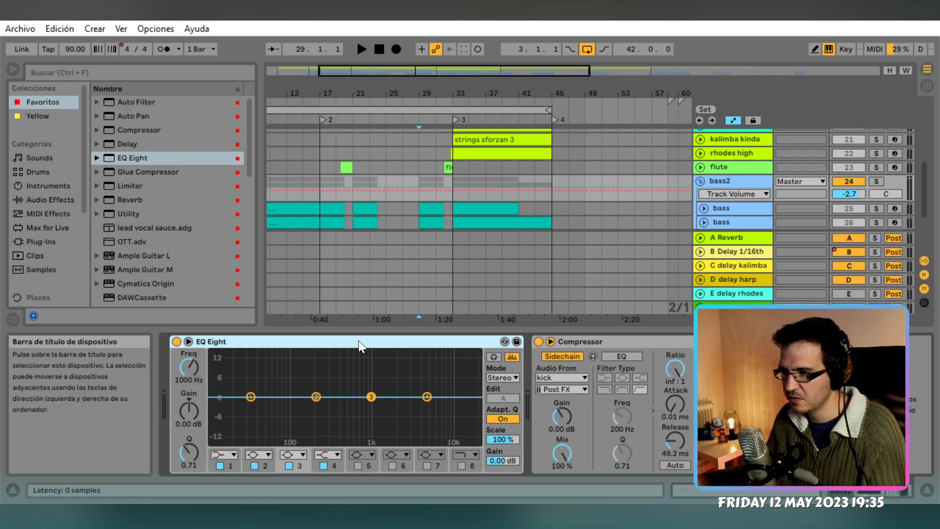
pyautogui.press('Delete')
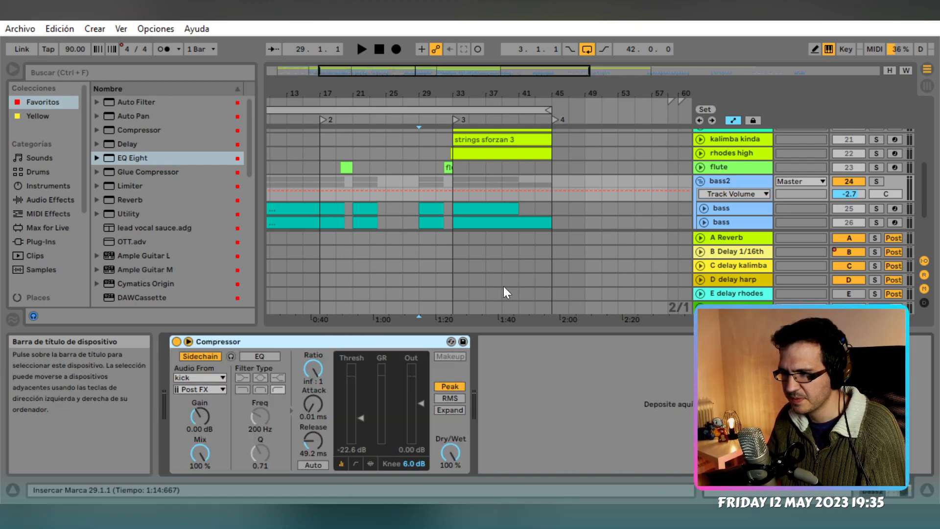
# Fold the bass2 group track and show its Compressor
pyautogui.click(635, 238)
pyautogui.click(702, 182)
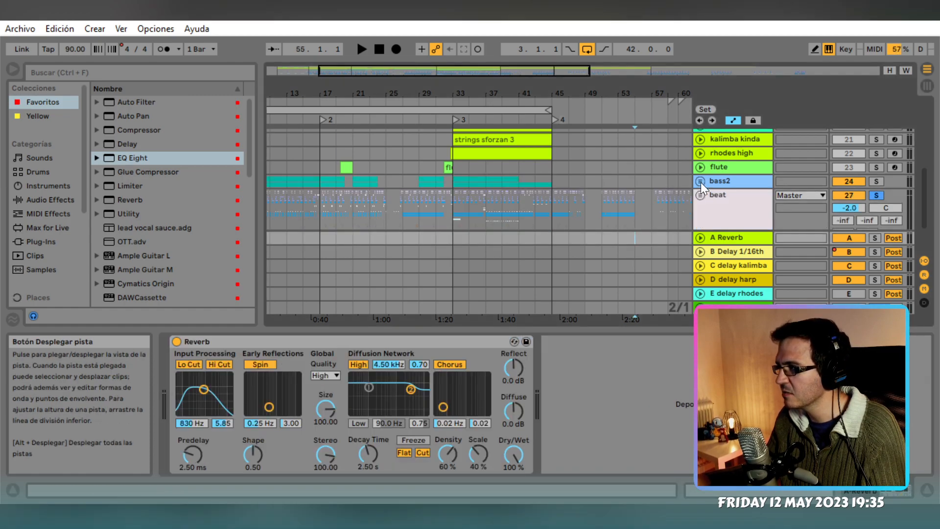
pyautogui.click(639, 183)
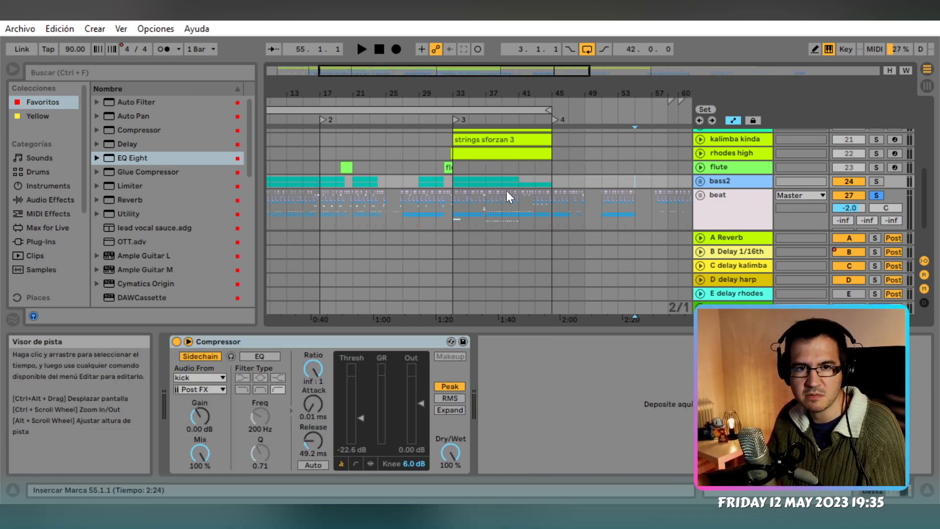
# Turn off all active track solos and check the device chains on flute, rhodes high and choir
pyautogui.scroll(-3, 610, 203)
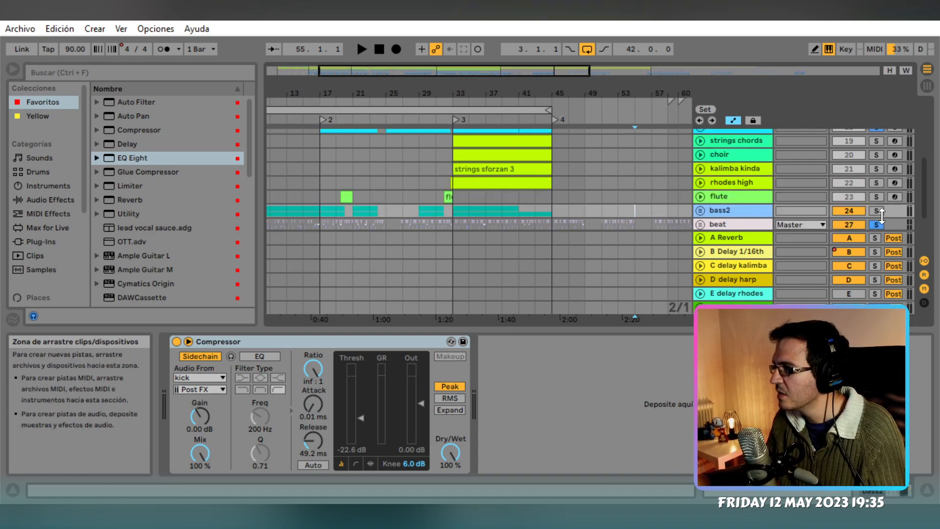
pyautogui.click(655, 196)
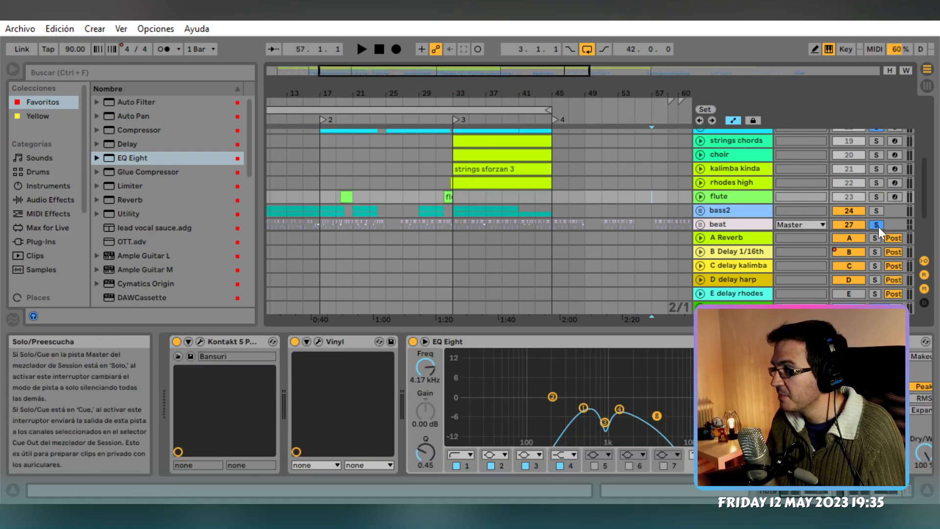
pyautogui.scroll(1, 591, 188)
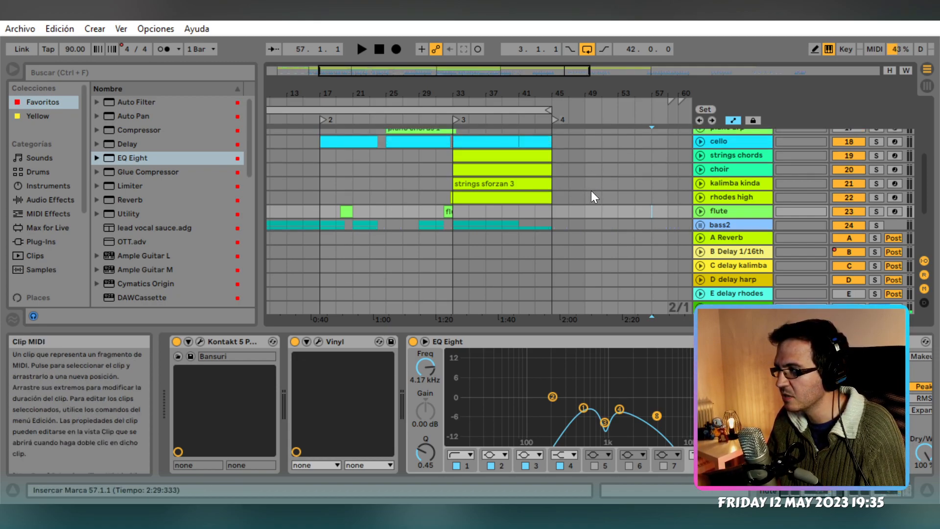
pyautogui.click(622, 192)
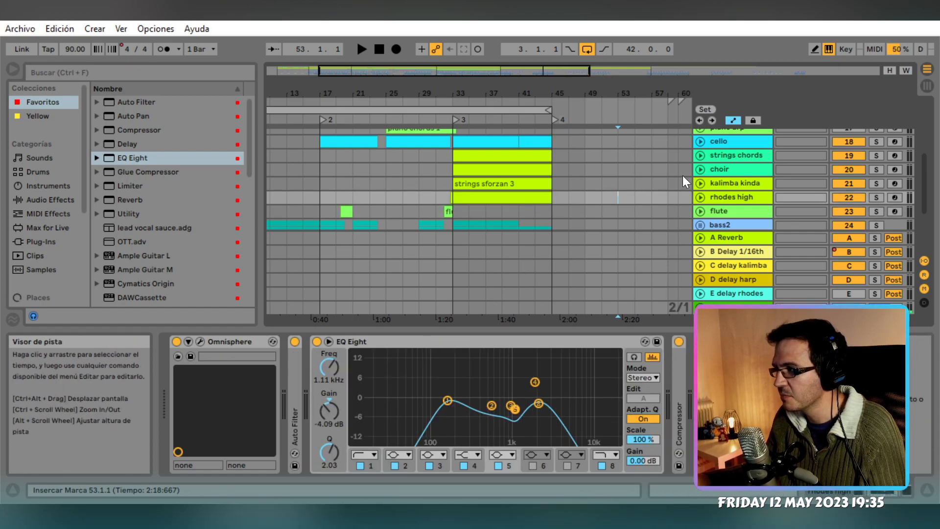
pyautogui.click(719, 169)
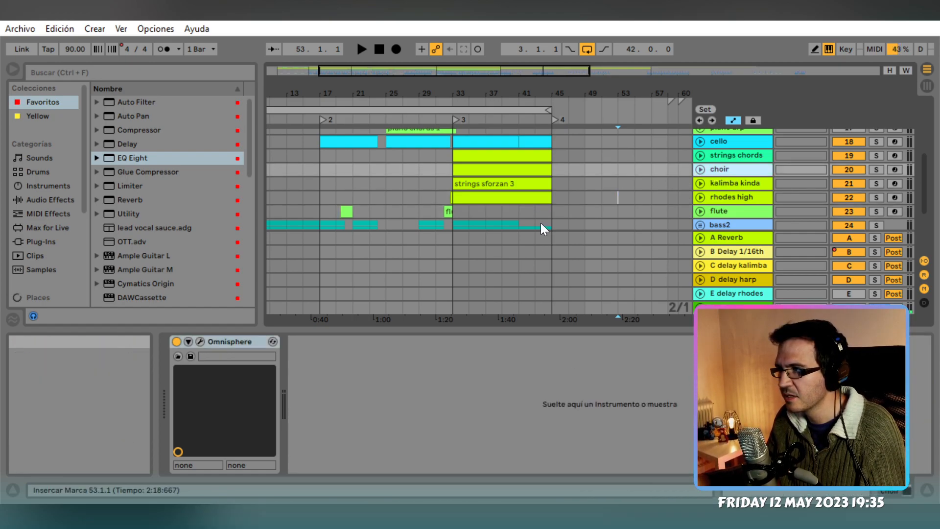
# Solo the chords voices track, show its device chain, and play from the start of section 3
pyautogui.scroll(3, 698, 172)
pyautogui.click(847, 145)
pyautogui.click(492, 142)
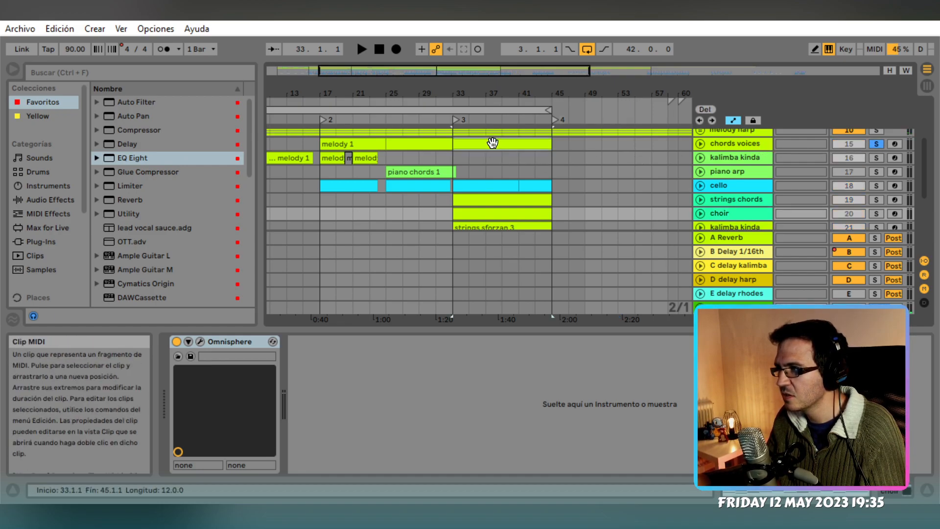
pyautogui.press('space')
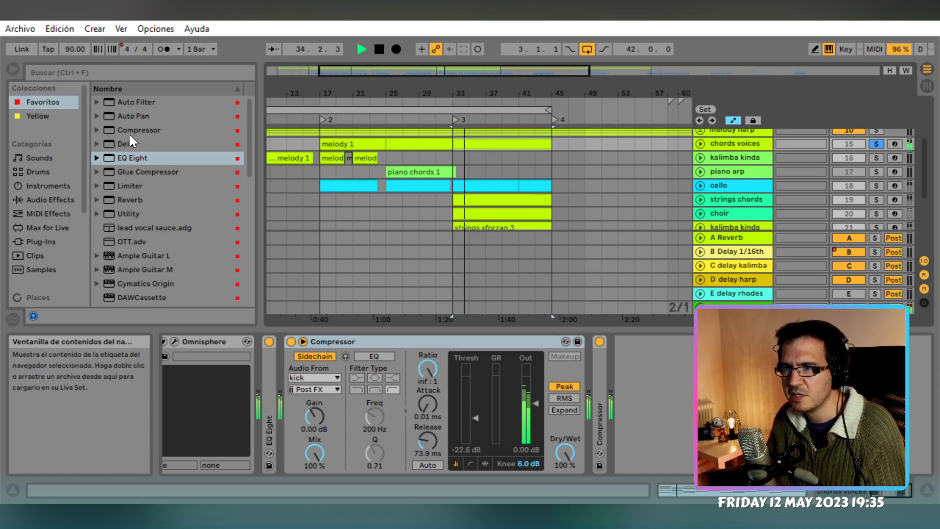
# Insert a Compressor after EQ Eight on the chords voices track, with inf:1 ratio, 0.01 ms attack and 27.7 ms release
pyautogui.moveTo(129, 134)
pyautogui.mouseDown()
pyautogui.moveTo(133, 123)
pyautogui.moveTo(308, 394)
pyautogui.moveTo(278, 393)
pyautogui.mouseUp()
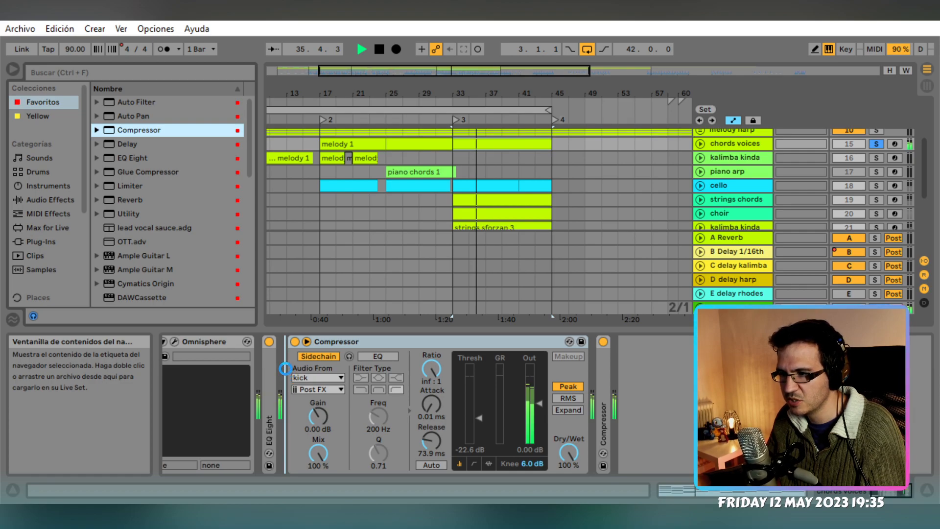
pyautogui.moveTo(289, 367); pyautogui.dragTo(304, 343)
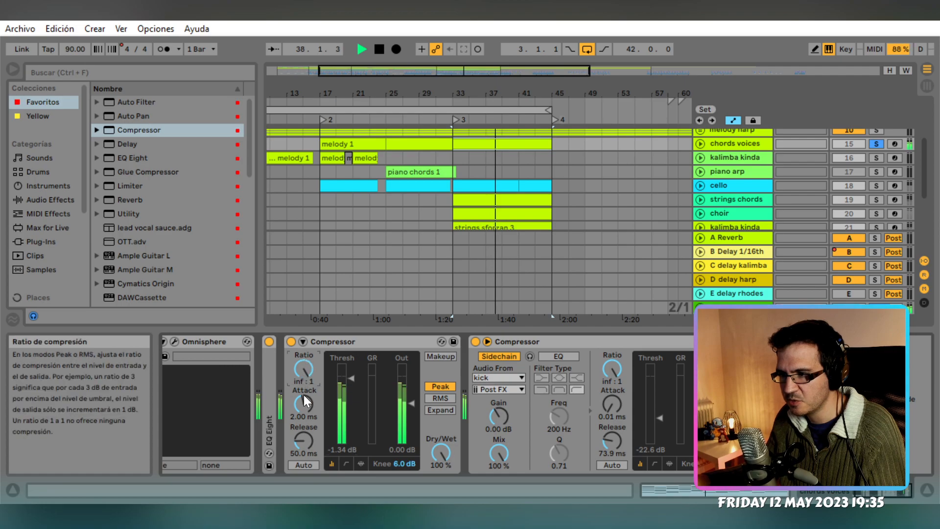
pyautogui.moveTo(304, 404); pyautogui.dragTo(304, 453)
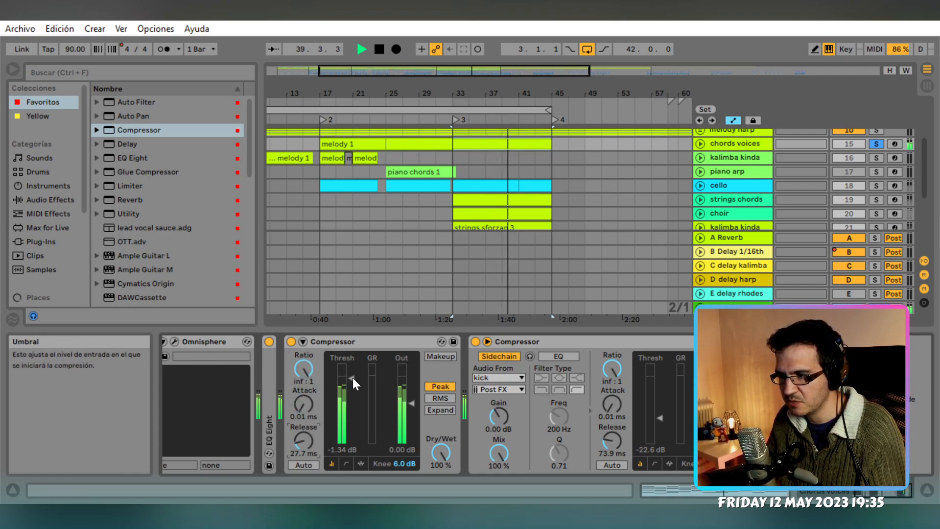
# Enable filter 8 as a high cut at 6.10 kHz in the chords voices EQ Eight, leaving the device collapsed
pyautogui.doubleClick(269, 390)
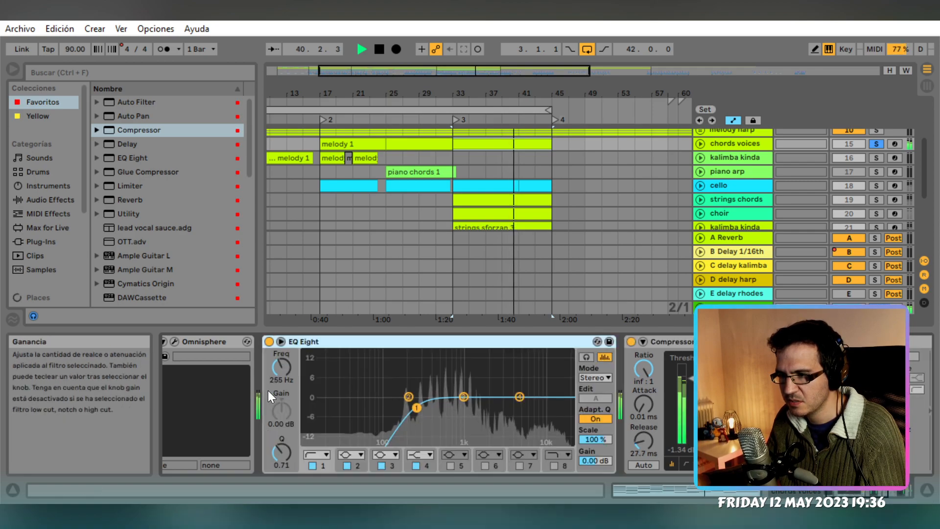
pyautogui.click(554, 466)
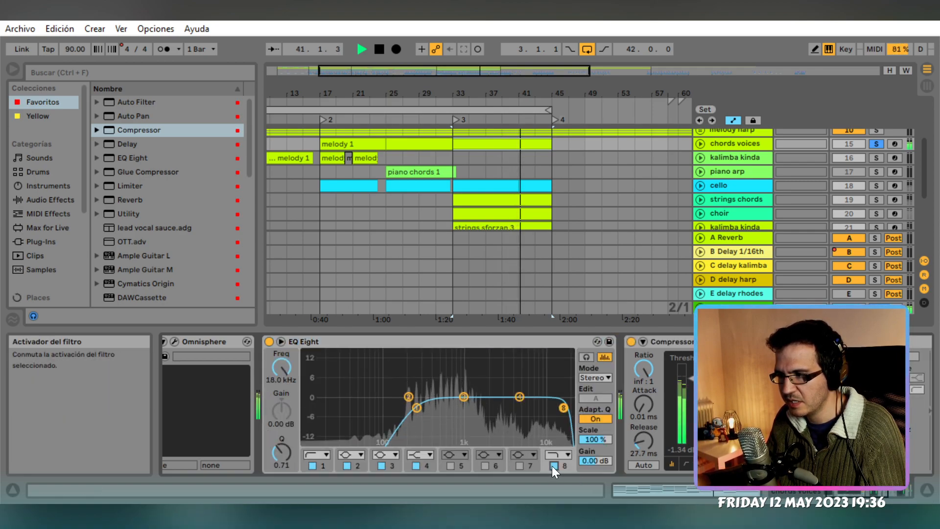
pyautogui.moveTo(282, 368); pyautogui.dragTo(282, 372)
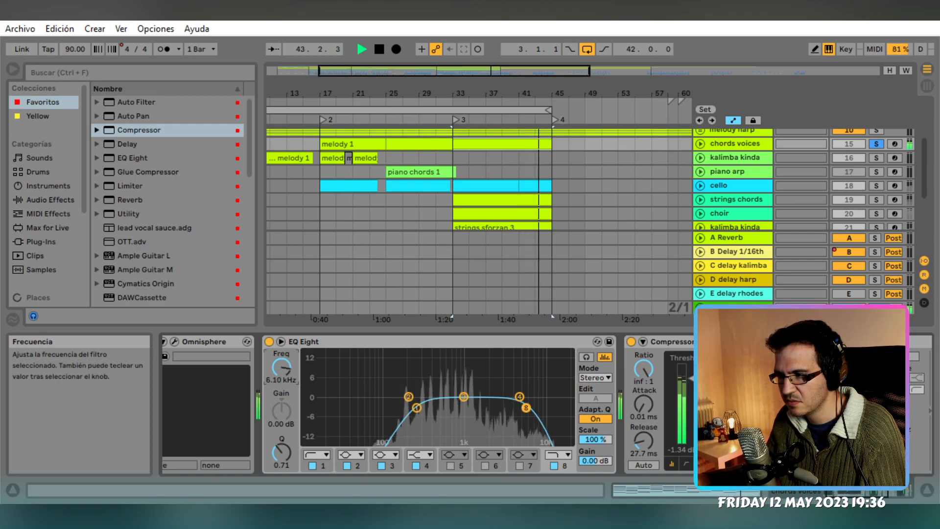
pyautogui.doubleClick(388, 339)
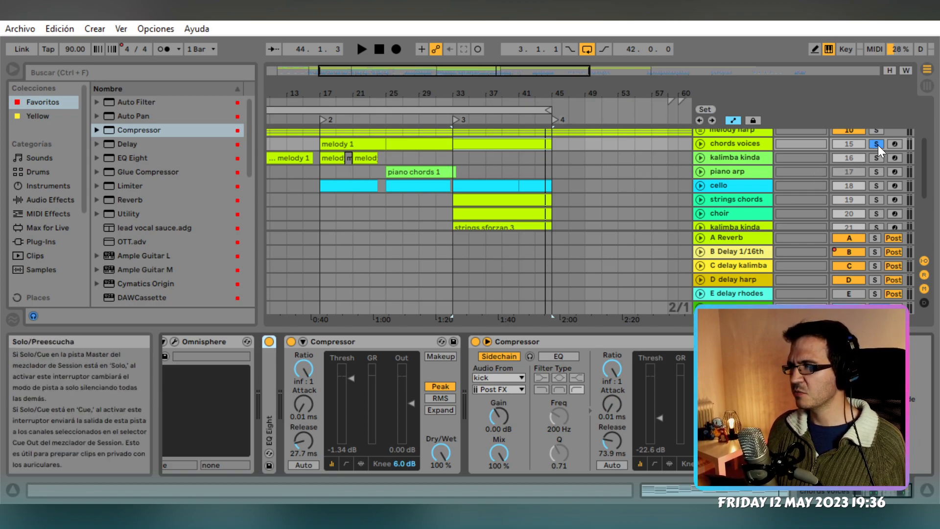
# Try a softer high cut at about 4.45 kHz with Q 0.47 during playback, and undo it
pyautogui.press('space')
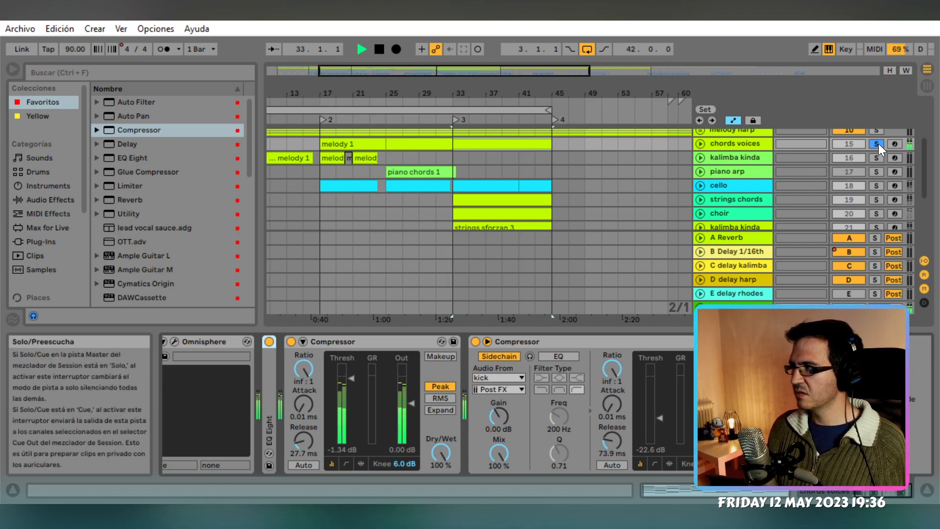
pyautogui.doubleClick(269, 413)
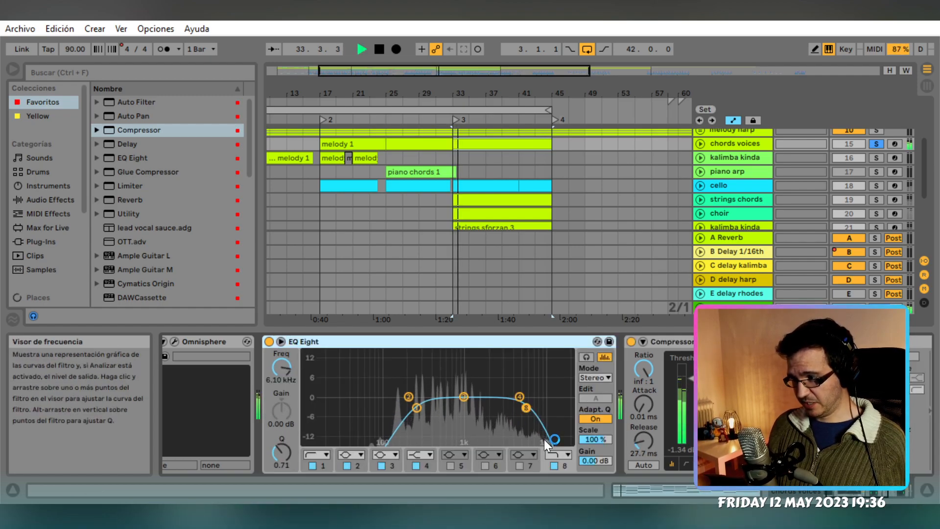
pyautogui.click(524, 409)
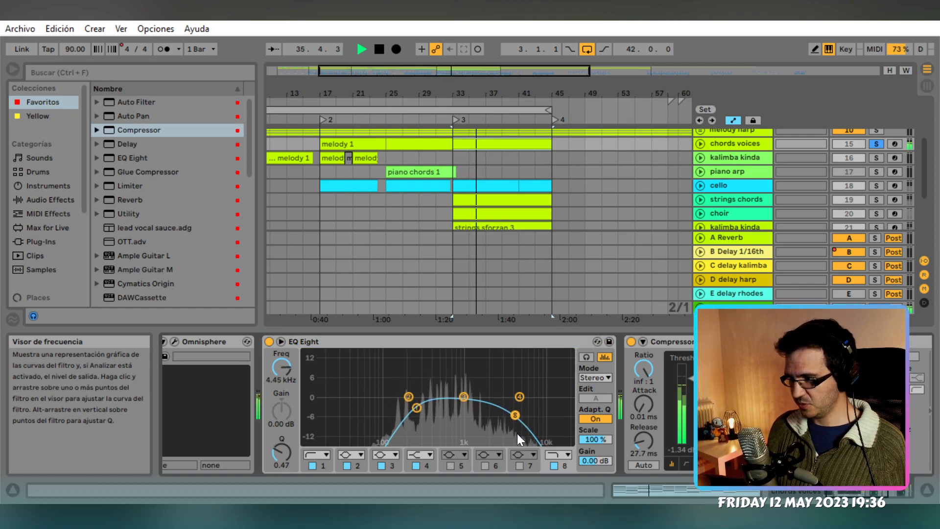
pyautogui.hotkey('ctrl', 'z')
pyautogui.press('space')
pyautogui.click(418, 341)
pyautogui.doubleClick(418, 341)
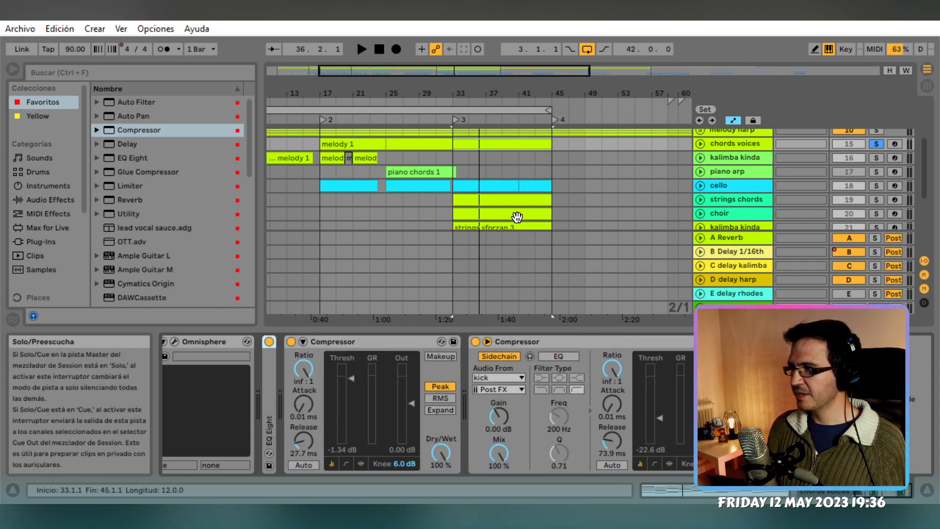
# Solo the choir track and play it back briefly
pyautogui.scroll(-2, 516, 216)
pyautogui.click(738, 183)
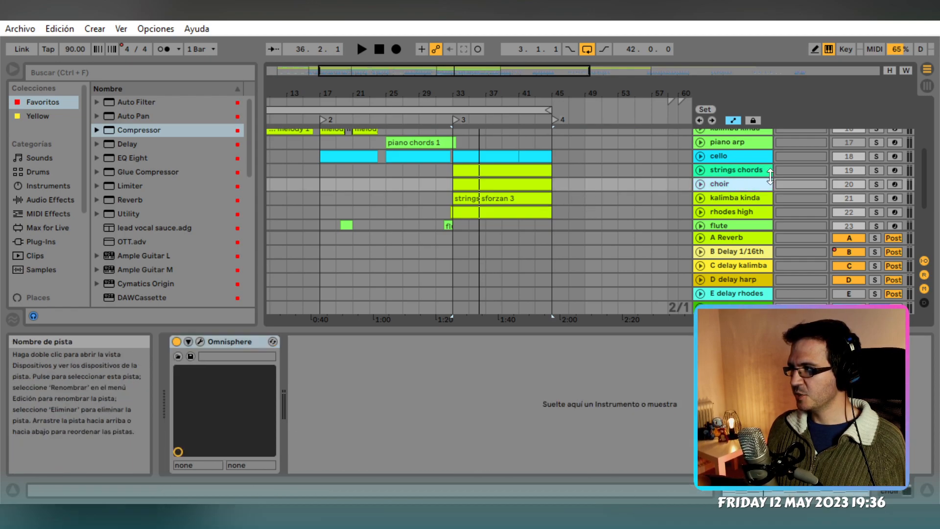
pyautogui.click(877, 184)
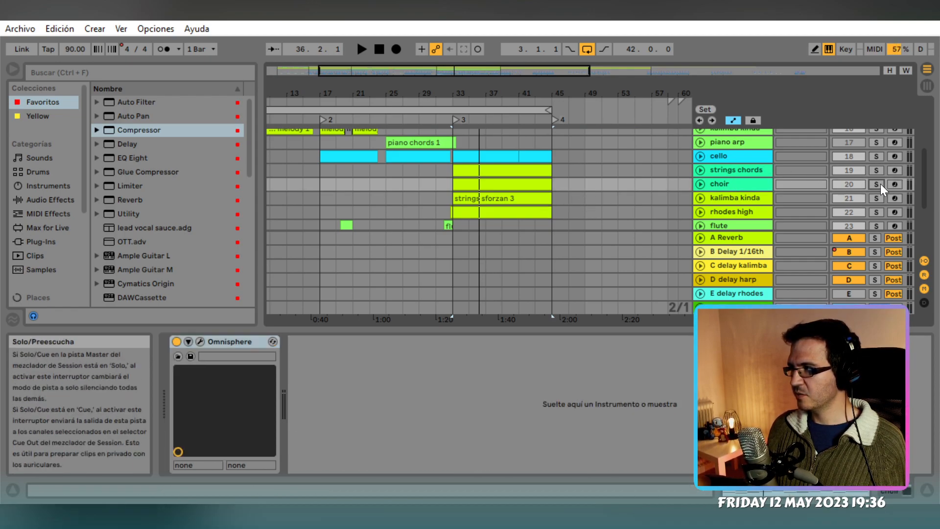
pyautogui.press('space')
pyautogui.press('space')
# Unfold the choir track and lower its volume to -10.1 dB during playback
pyautogui.click(700, 184)
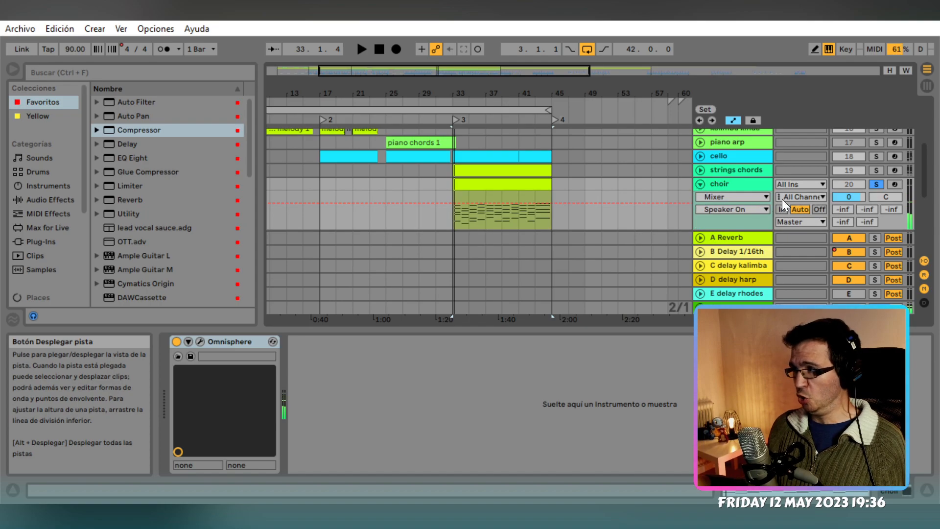
pyautogui.press('space')
pyautogui.moveTo(852, 201); pyautogui.dragTo(851, 215)
pyautogui.press('space')
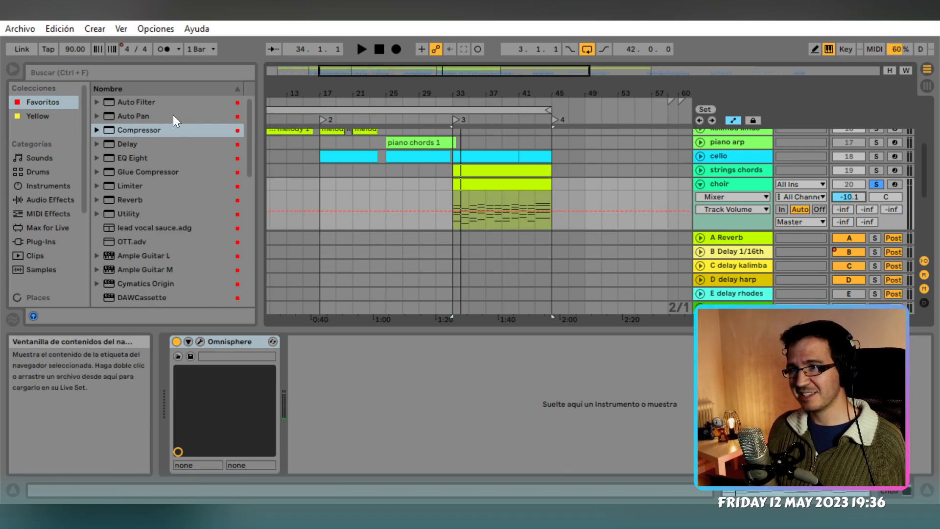
# Add EQ Eight after Omnisphere on the choir track, with filter 1 as a low cut and filter 8 as a 4.78 kHz high cut
pyautogui.moveTo(132, 157)
pyautogui.mouseDown()
pyautogui.moveTo(147, 118)
pyautogui.moveTo(328, 385)
pyautogui.mouseUp()
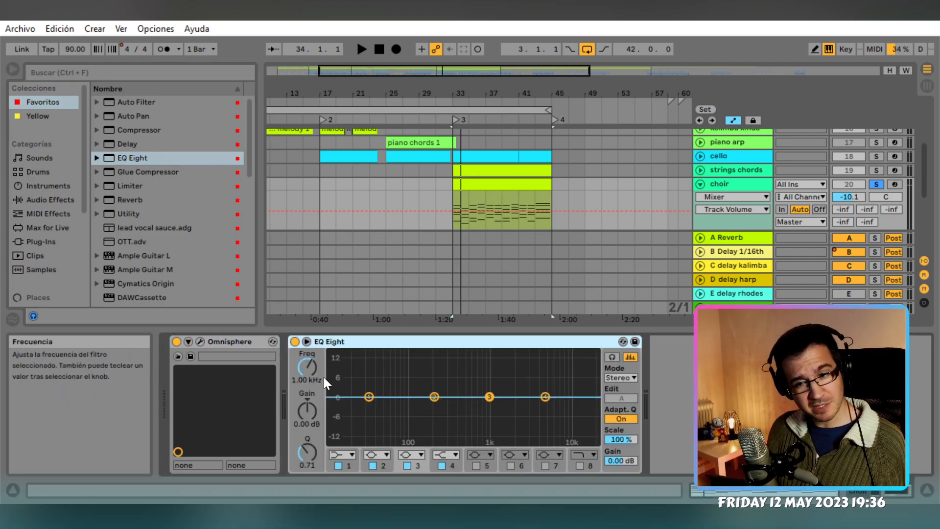
pyautogui.click(351, 459)
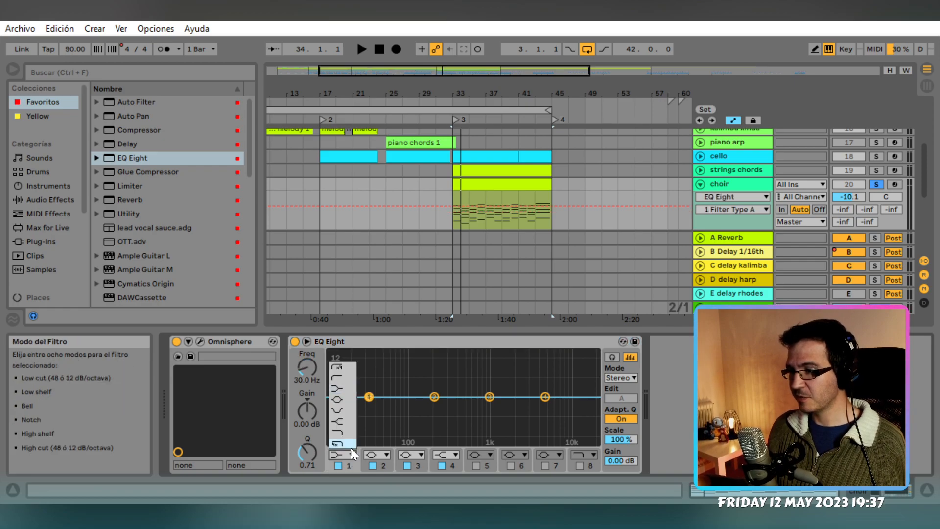
pyautogui.click(340, 376)
pyautogui.moveTo(307, 367); pyautogui.dragTo(307, 347)
pyautogui.press('space')
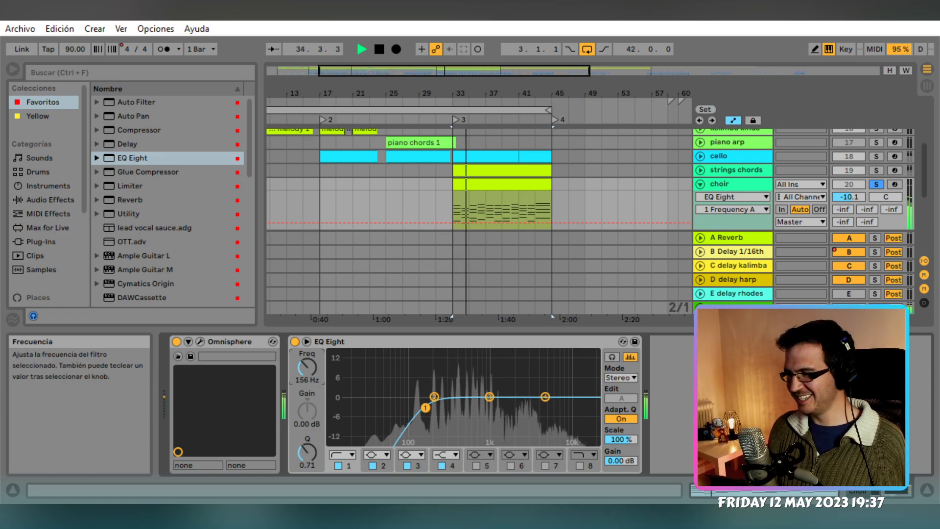
pyautogui.moveTo(307, 367); pyautogui.dragTo(305, 388)
pyautogui.click(580, 465)
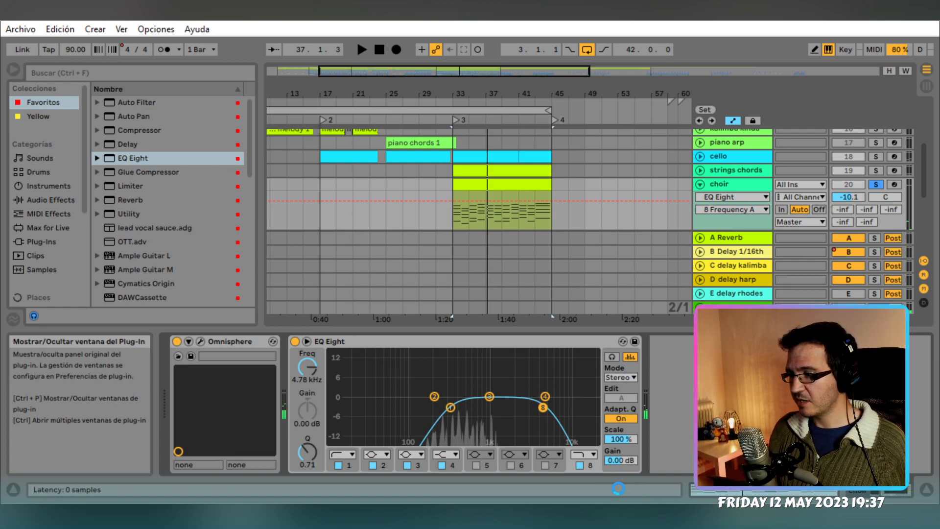
# Open the choir's Omnisphere plug-in to check which patch is loaded, and close its window
pyautogui.moveTo(445, 515)
pyautogui.click(426, 475)
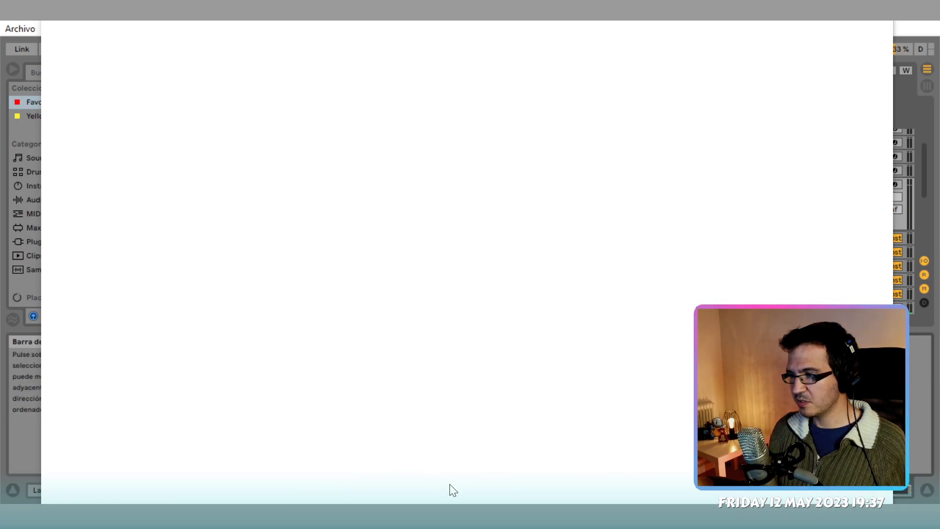
pyautogui.moveTo(493, 514)
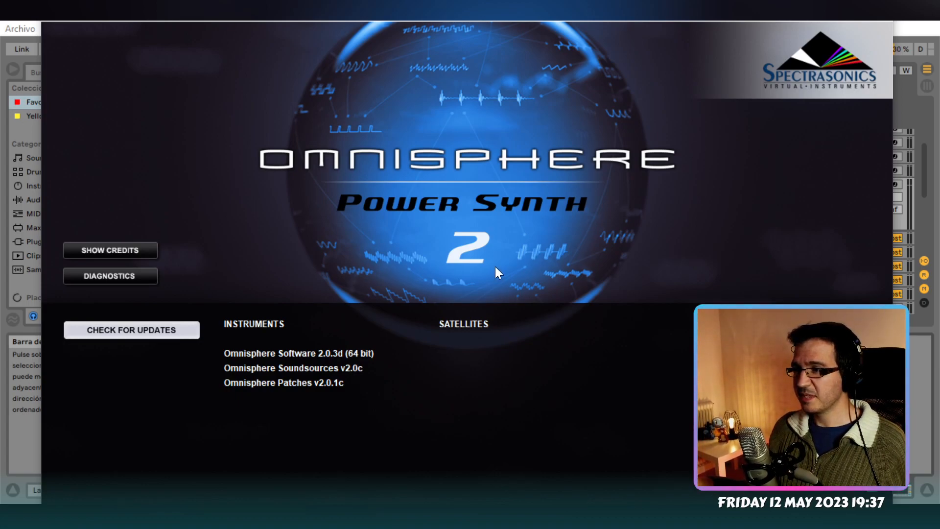
pyautogui.click(495, 269)
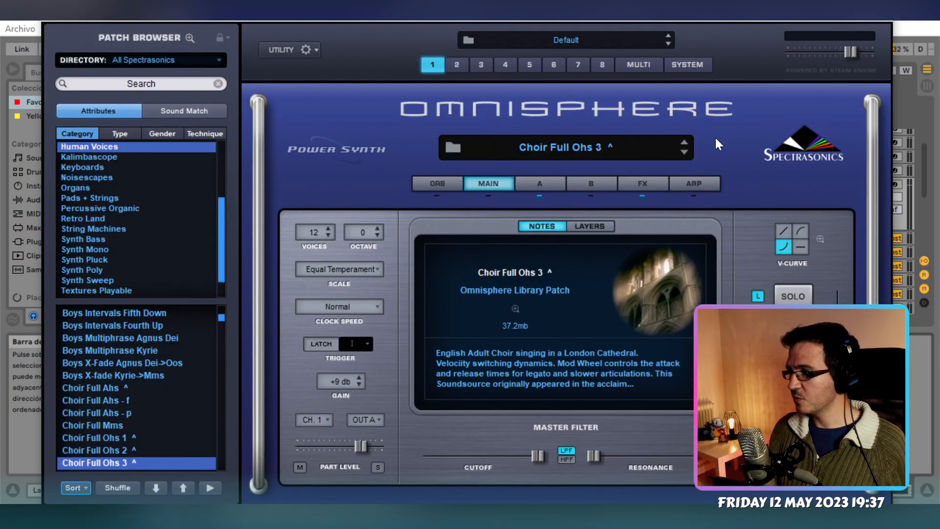
pyautogui.click(895, 23)
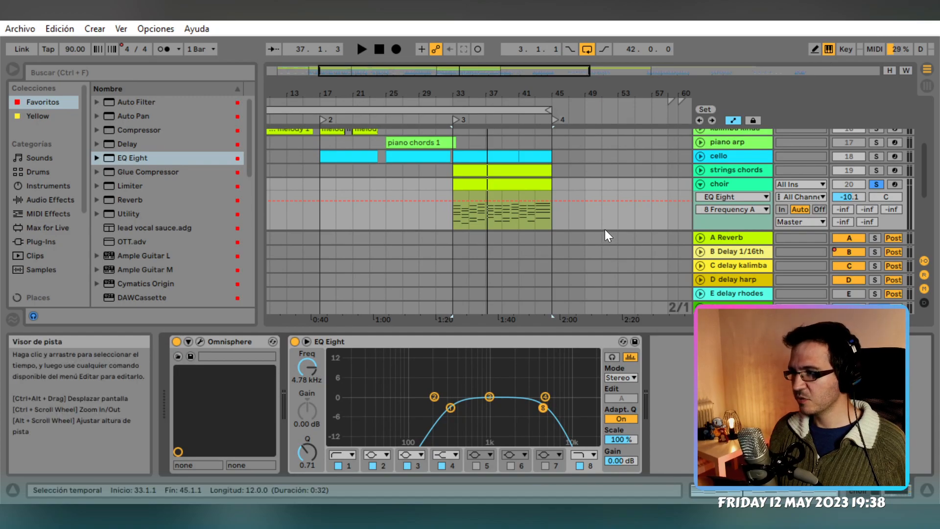
# Fold the choir track in the arrangement
pyautogui.scroll(3, 607, 224)
pyautogui.scroll(1, 671, 195)
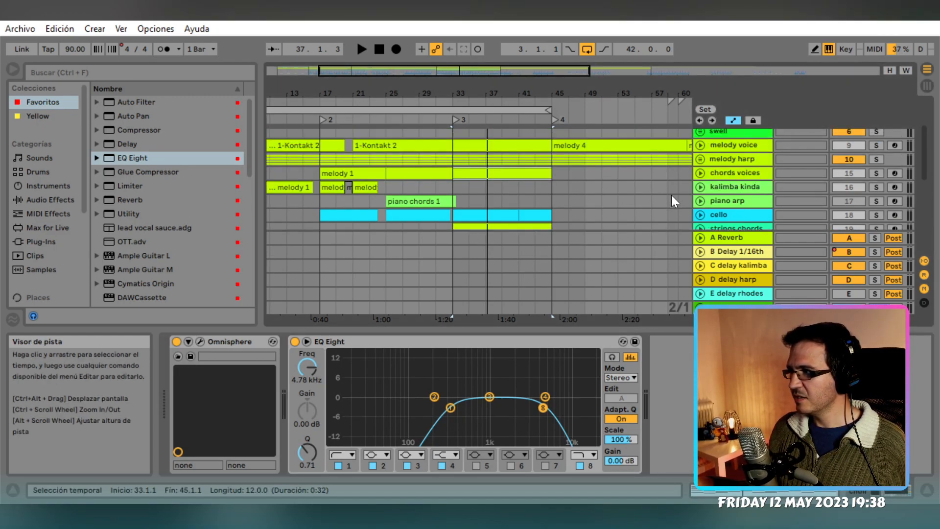
pyautogui.scroll(1, 672, 195)
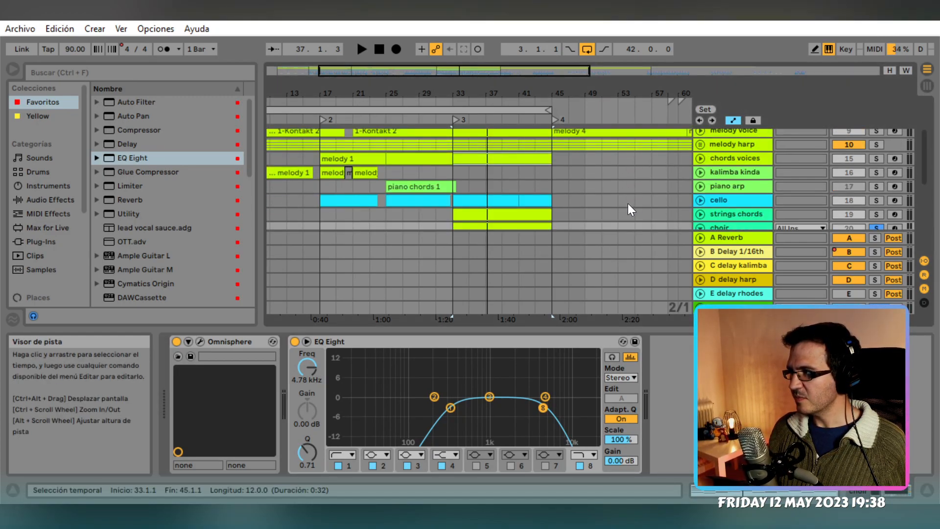
pyautogui.scroll(-5, 628, 204)
pyautogui.click(699, 169)
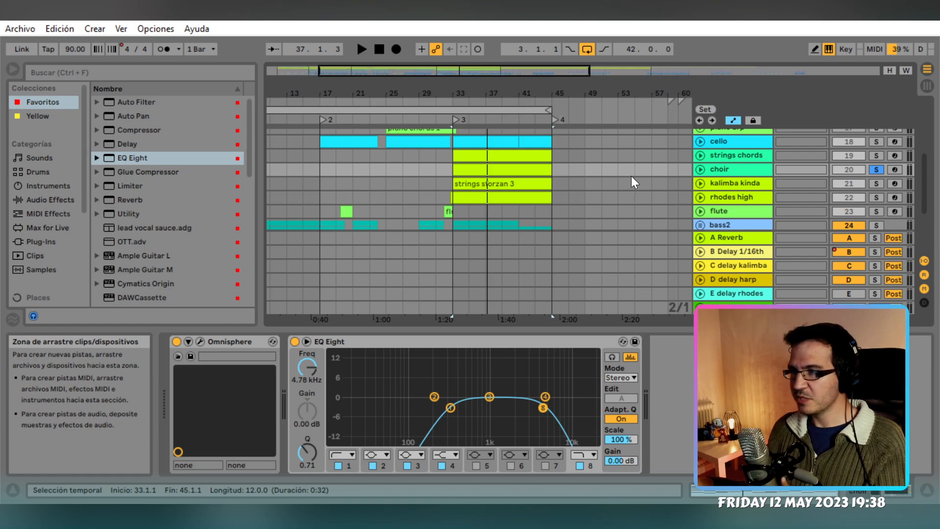
pyautogui.scroll(1, 635, 177)
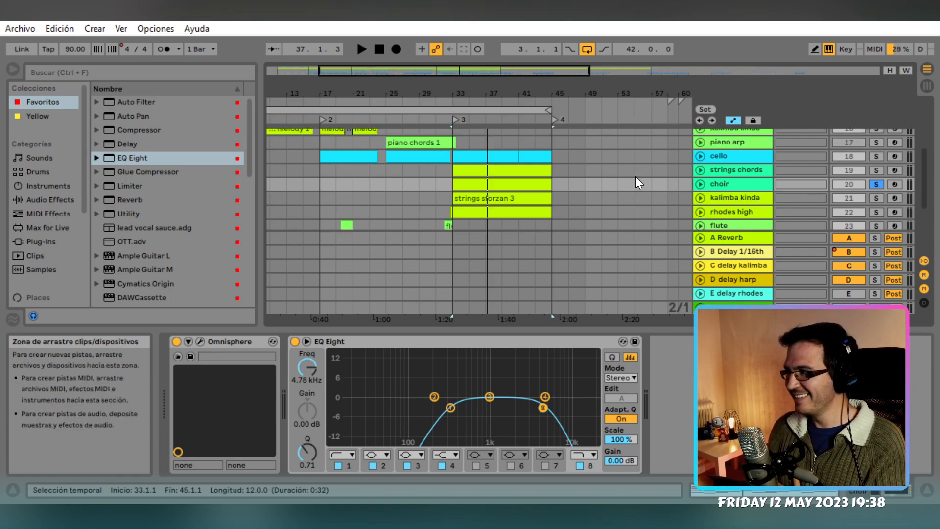
pyautogui.scroll(10, 636, 176)
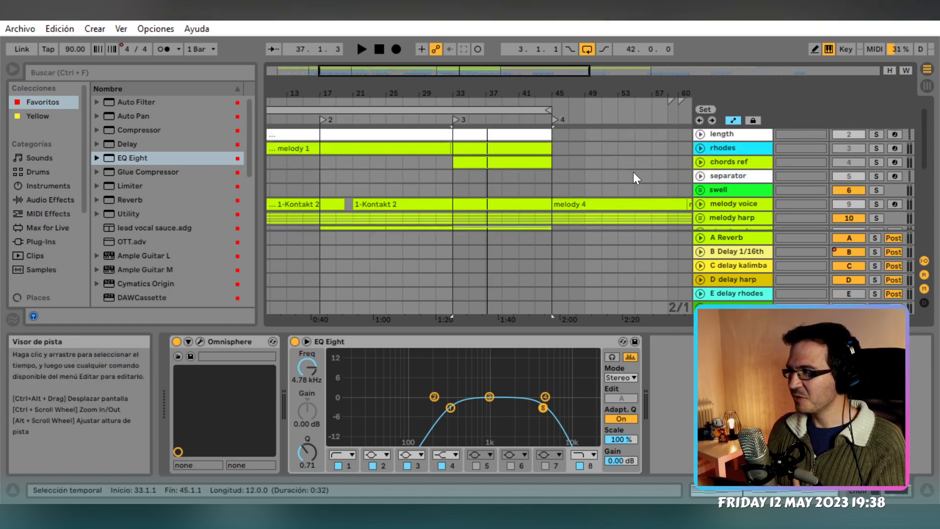
pyautogui.click(622, 186)
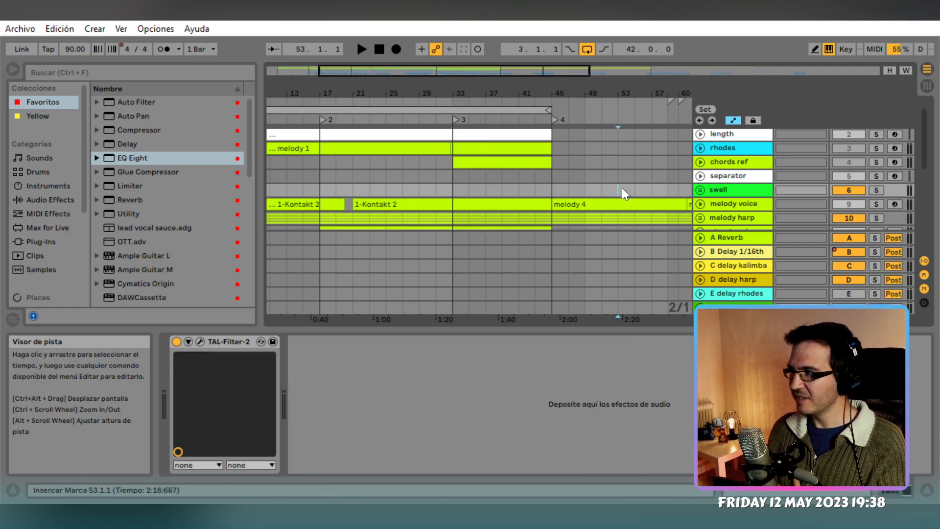
pyautogui.click(576, 190)
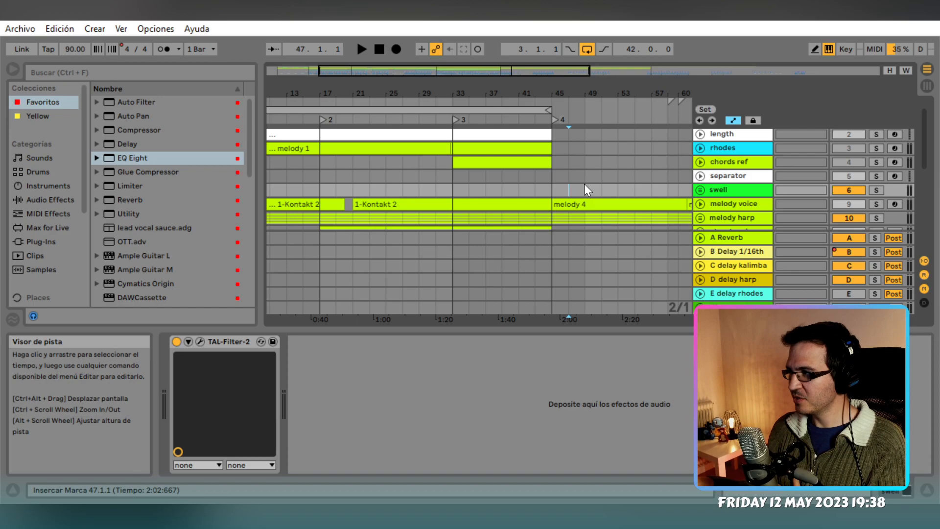
pyautogui.scroll(-6, 584, 184)
pyautogui.scroll(-2, 592, 180)
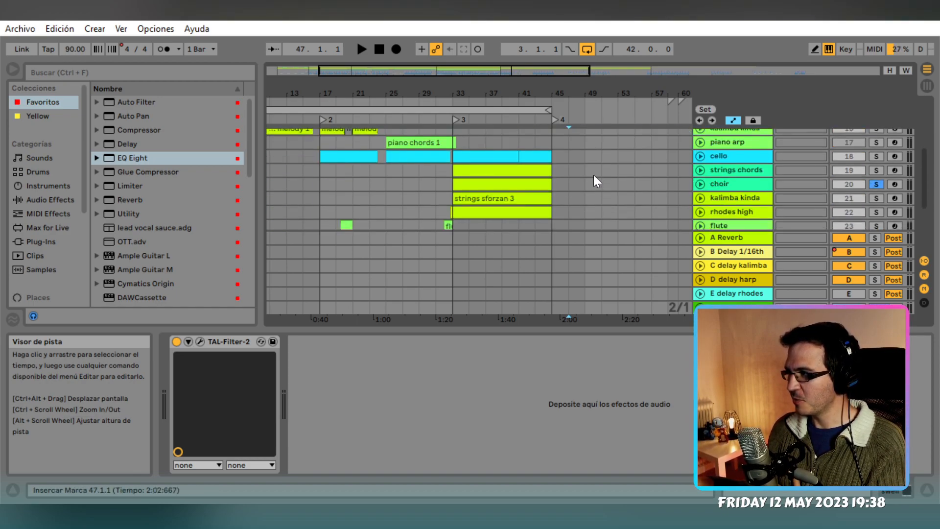
pyautogui.click(582, 183)
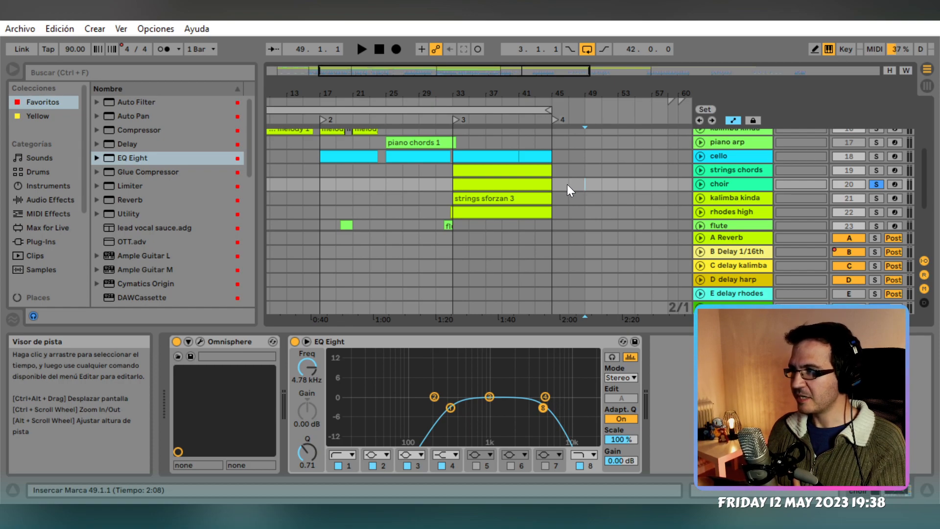
pyautogui.click(567, 184)
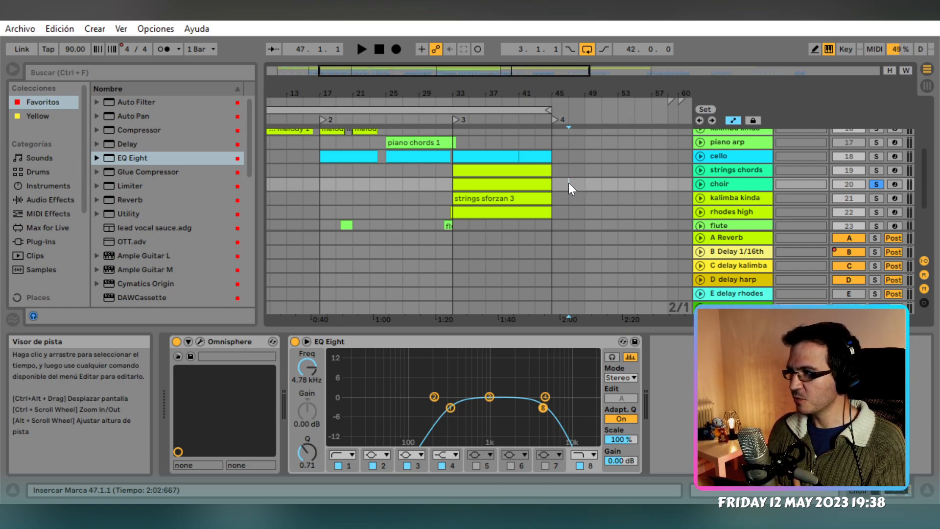
pyautogui.click(730, 185)
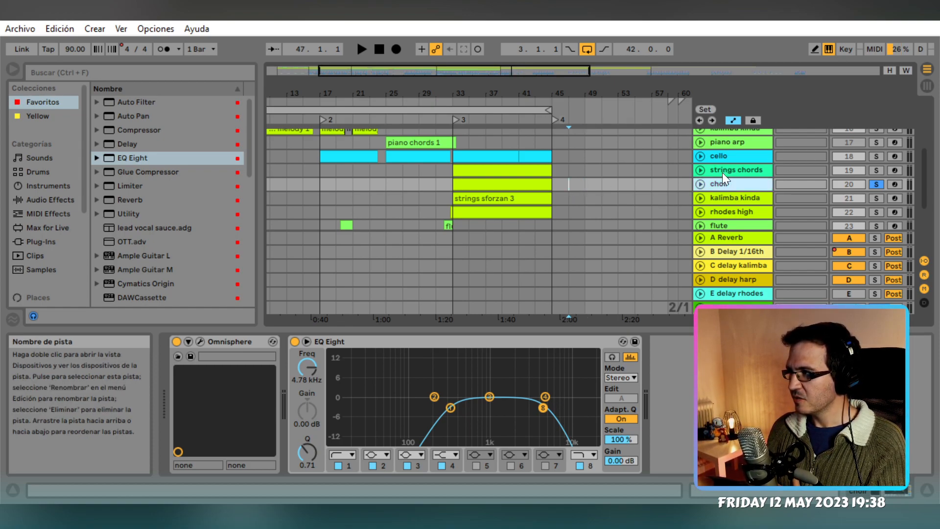
pyautogui.scroll(2, 723, 161)
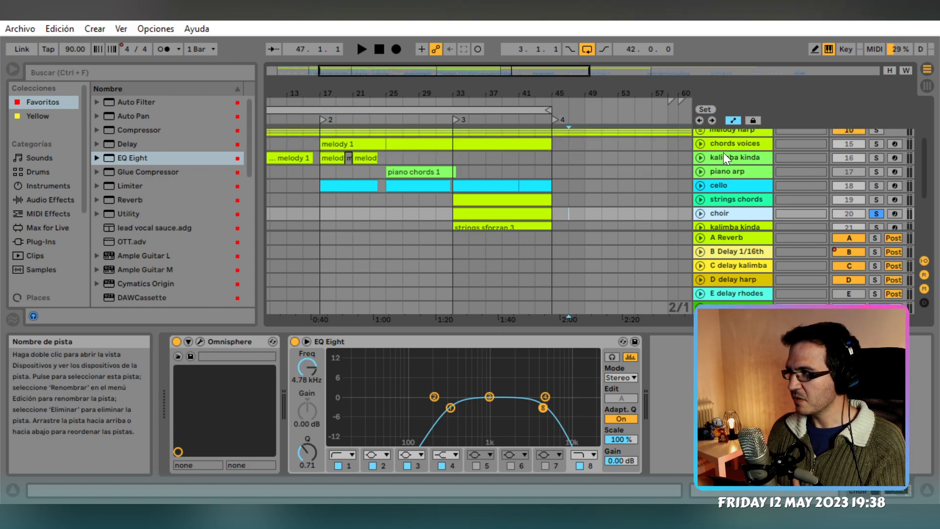
# Open the Omnisphere plug-in on the chords voices track, browse its Human Voices patches, and close its window
pyautogui.click(724, 145)
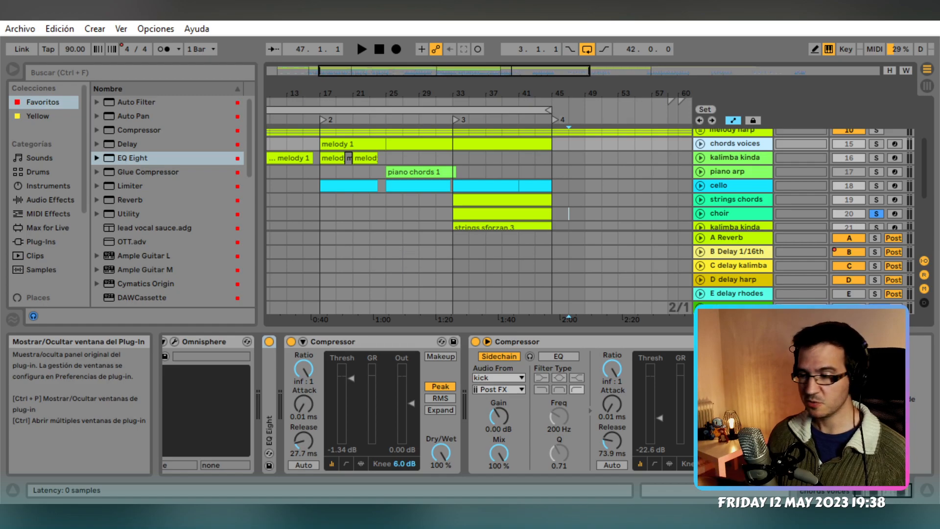
pyautogui.click(380, 466)
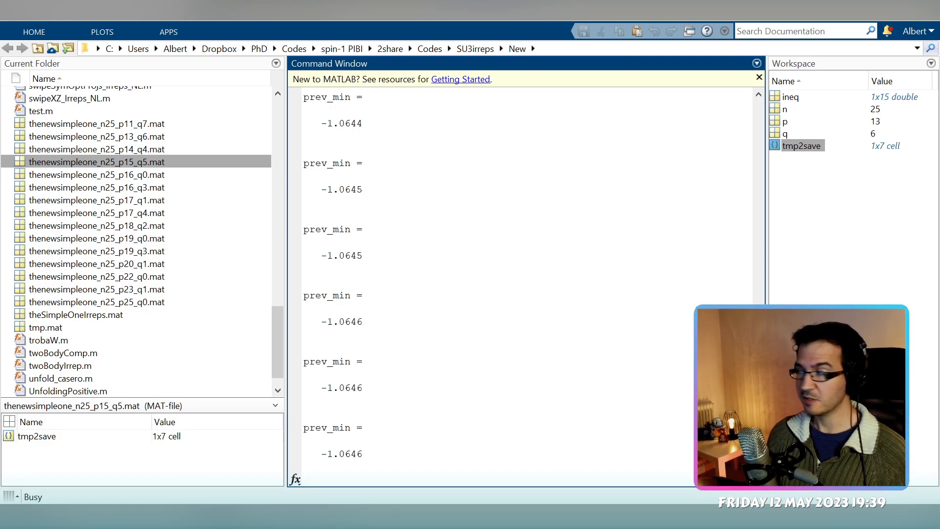
pyautogui.click(879, 12)
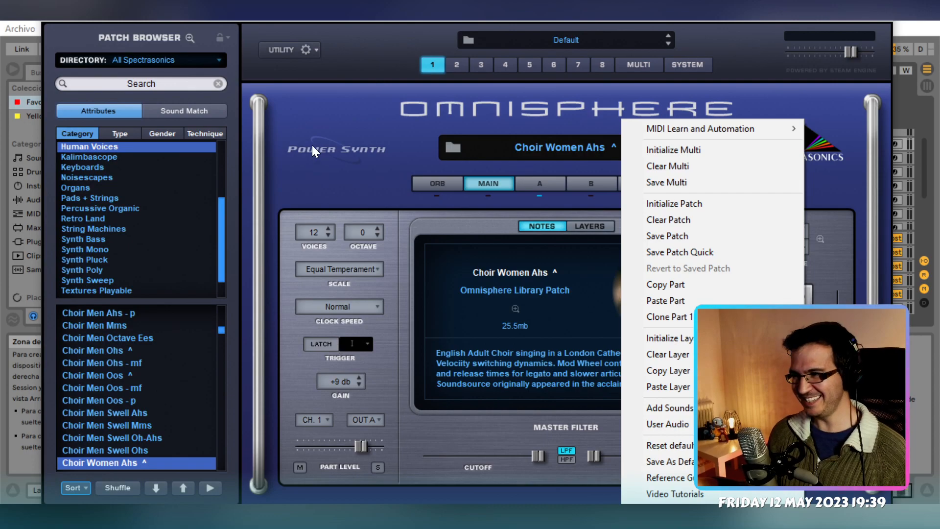
pyautogui.click(313, 156)
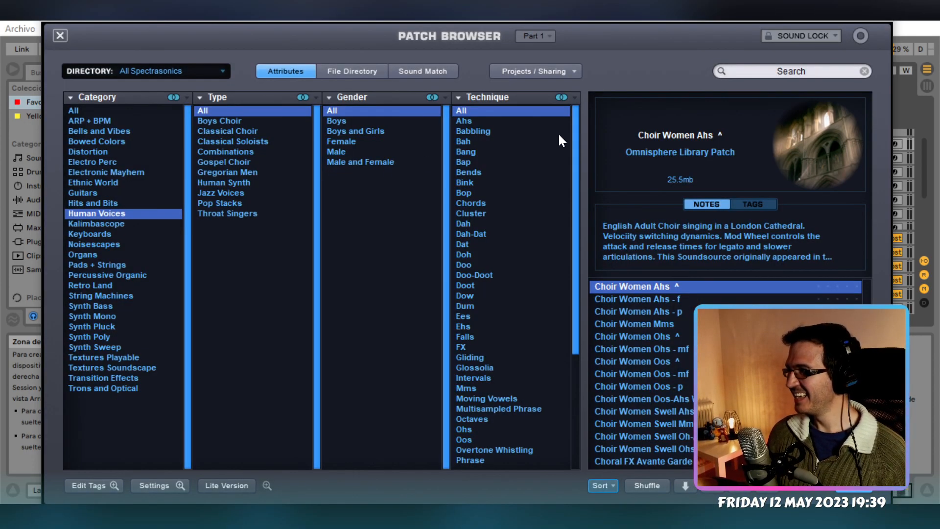
pyautogui.click(62, 38)
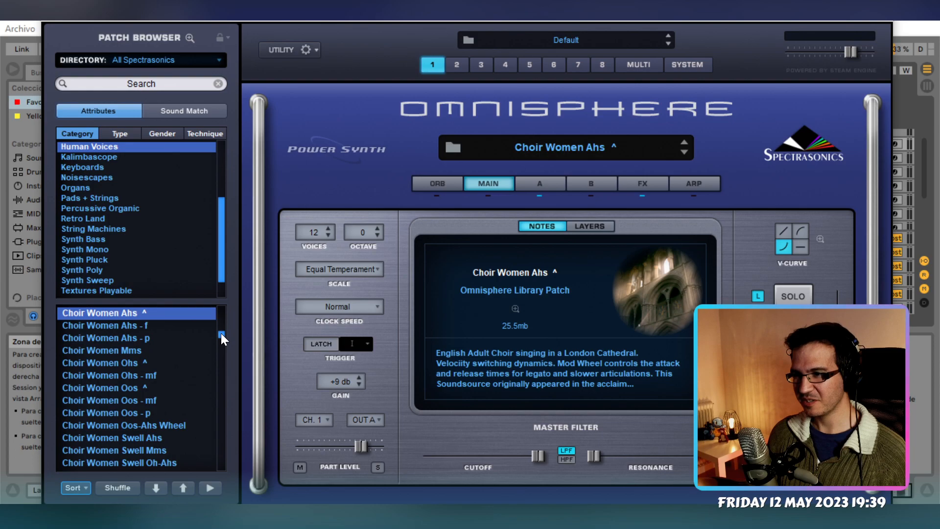
pyautogui.moveTo(222, 334); pyautogui.dragTo(225, 306)
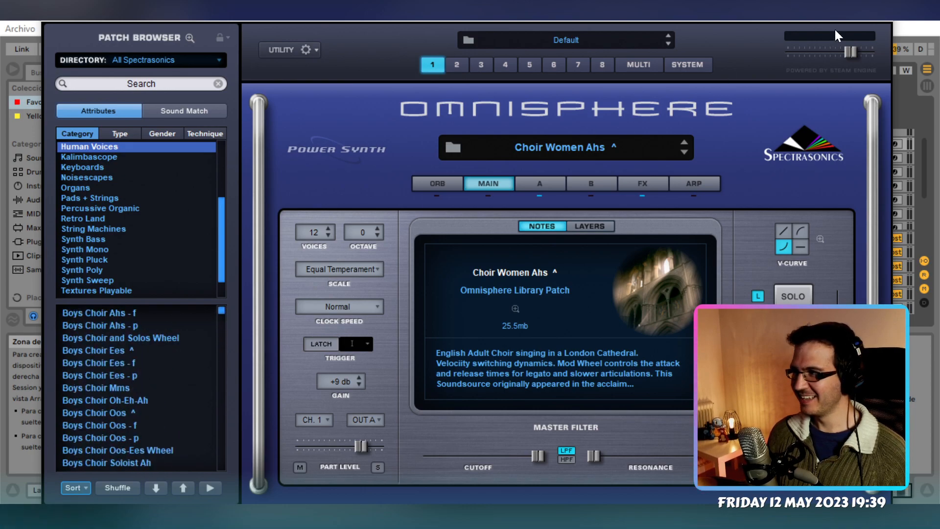
pyautogui.click(880, 16)
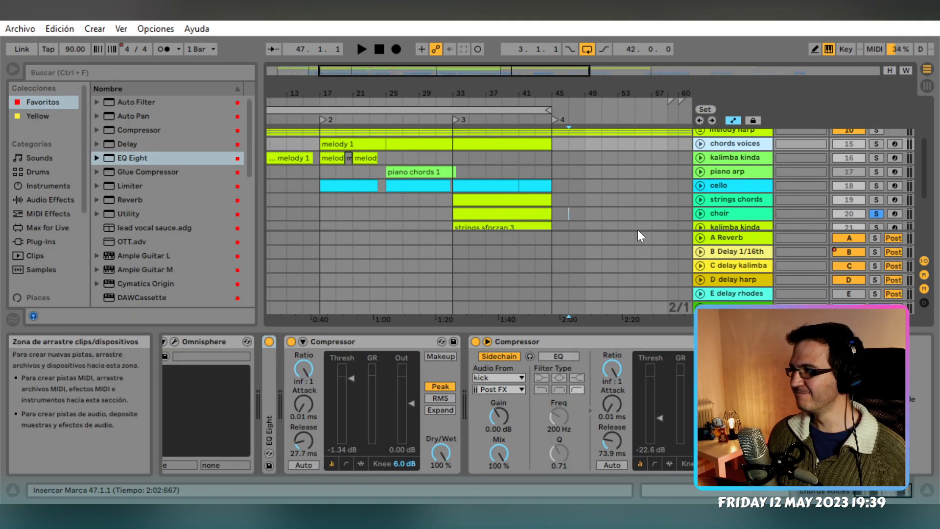
# Check the patch loaded in the choir track's Omnisphere, then rename the track as "choir full"
pyautogui.scroll(-1, 642, 215)
pyautogui.click(717, 197)
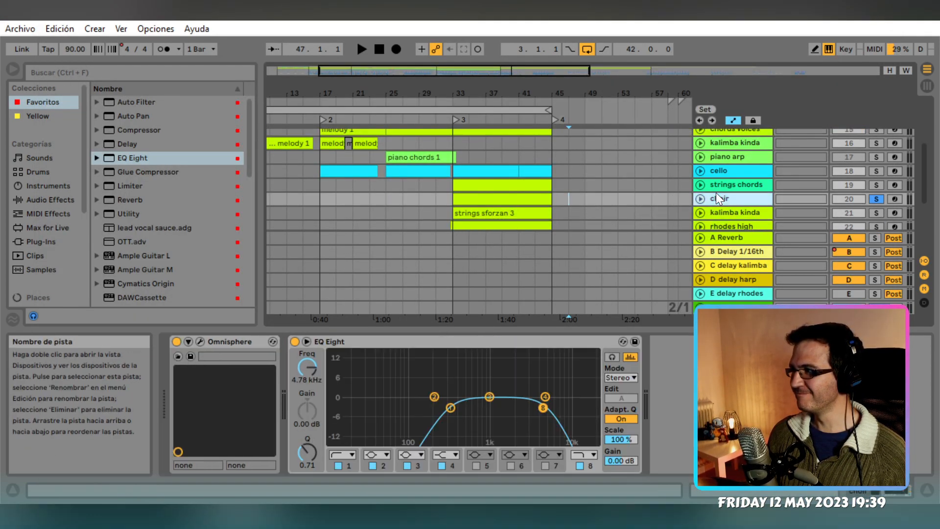
pyautogui.click(201, 341)
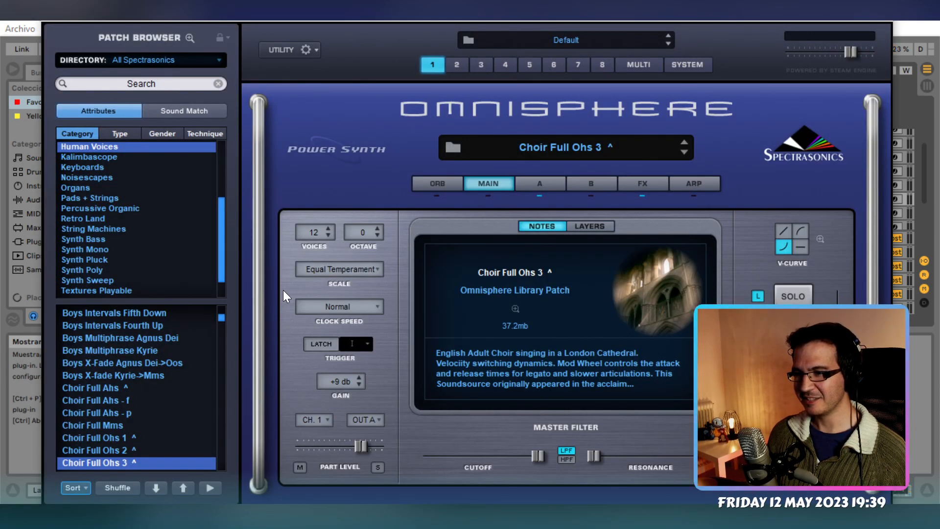
pyautogui.click(882, 16)
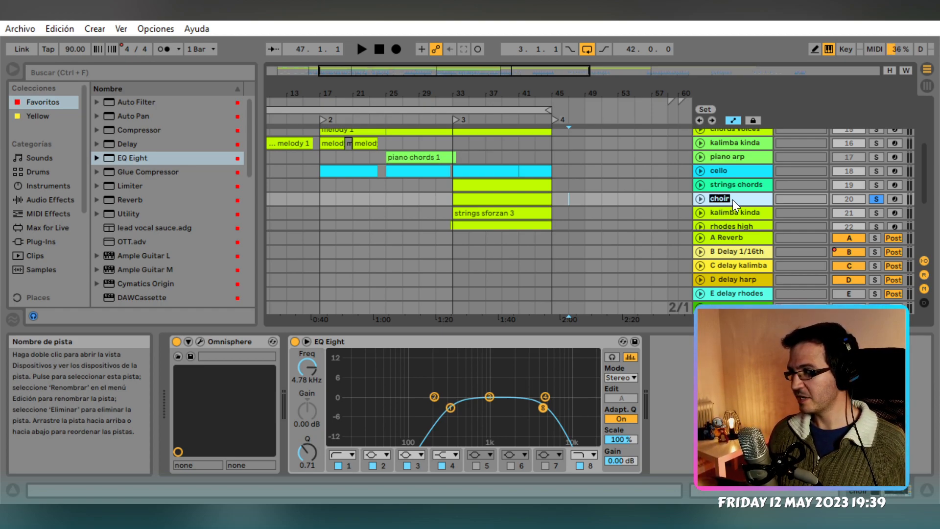
pyautogui.write('full')
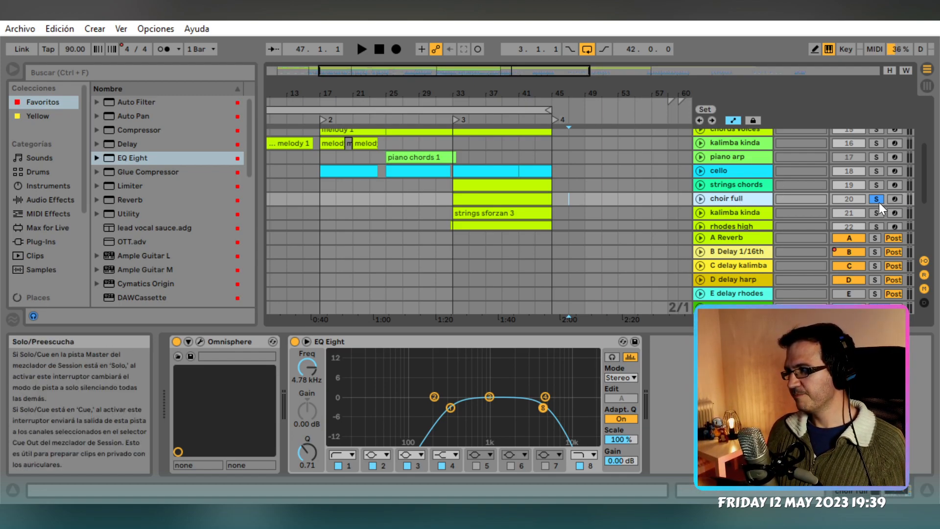
# Select the choir full clip's range from bar 33 and move its track between cello and strings chords
pyautogui.click(539, 198)
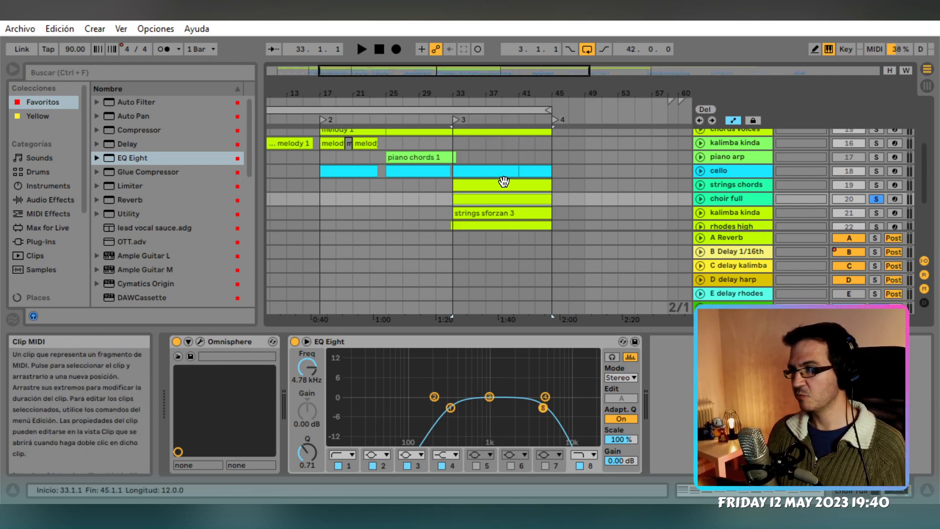
pyautogui.scroll(4, 678, 198)
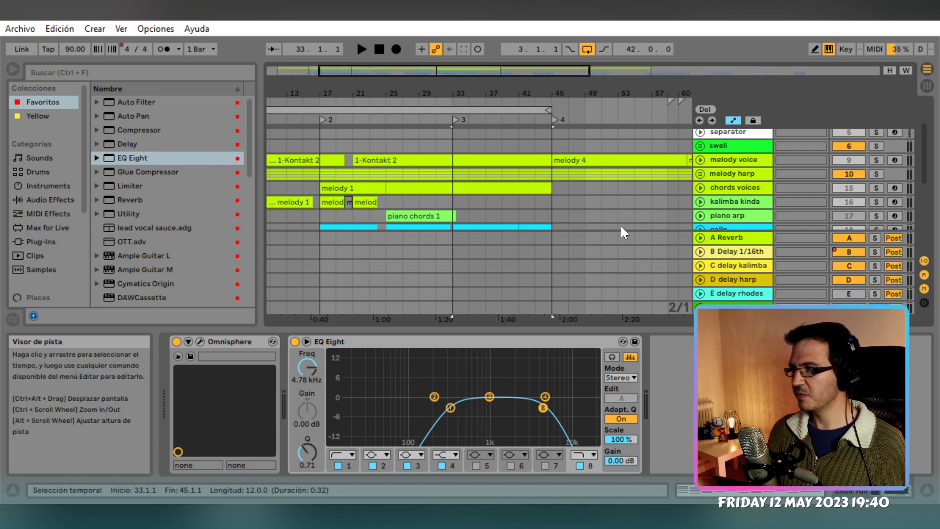
pyautogui.scroll(-1, 620, 198)
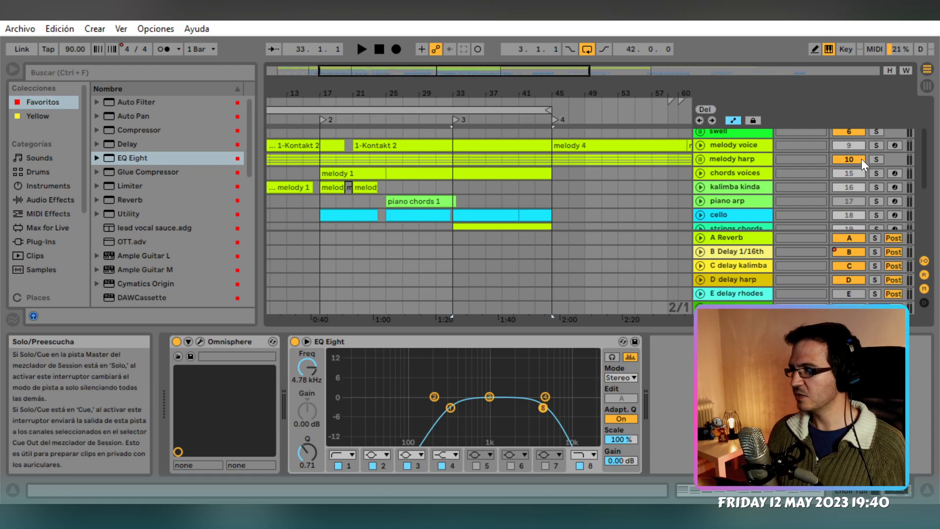
pyautogui.scroll(2, 731, 173)
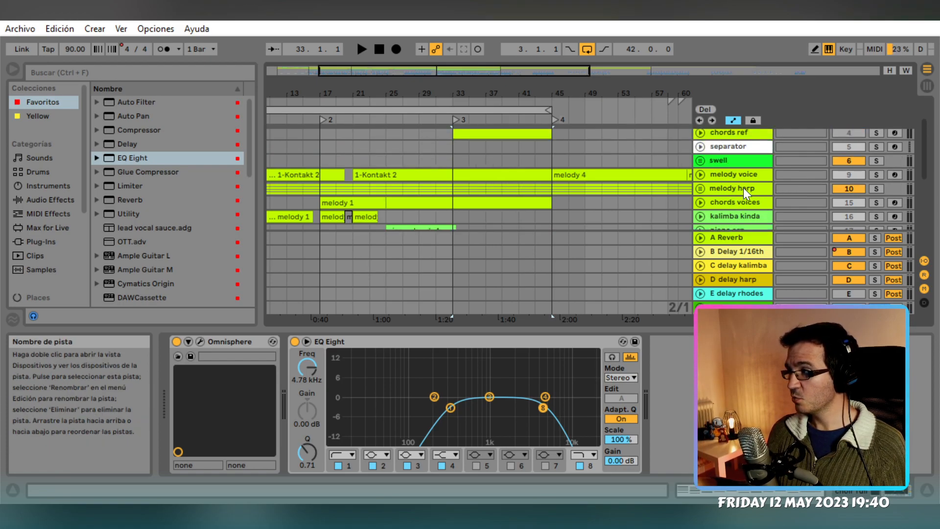
pyautogui.scroll(-6, 745, 187)
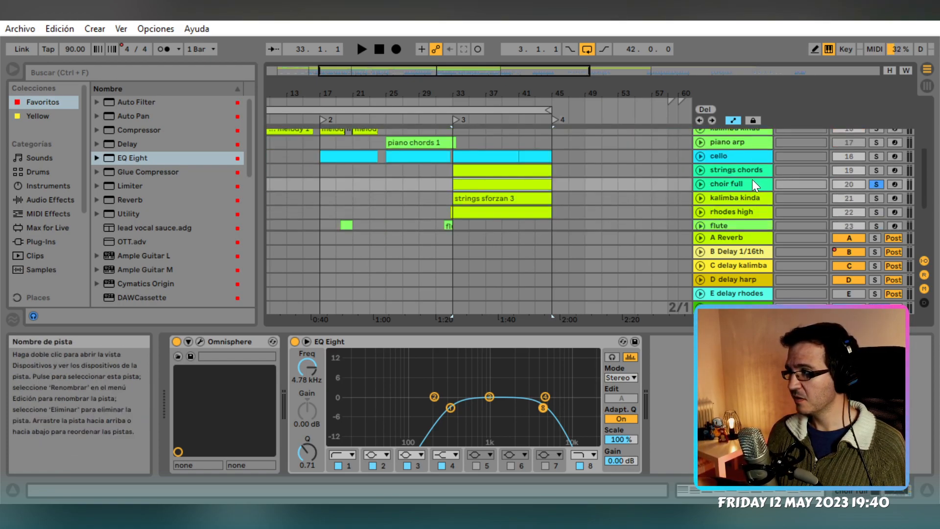
pyautogui.moveTo(736, 181); pyautogui.dragTo(600, 202)
pyautogui.scroll(-1, 632, 199)
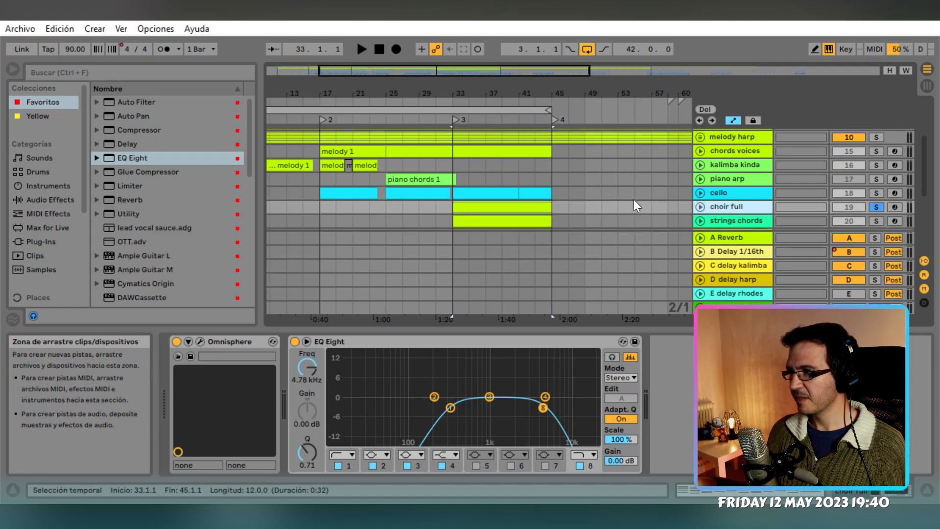
# Look through the track list and inspect the device chains of the cello, flute and kalimba kinda tracks
pyautogui.click(721, 194)
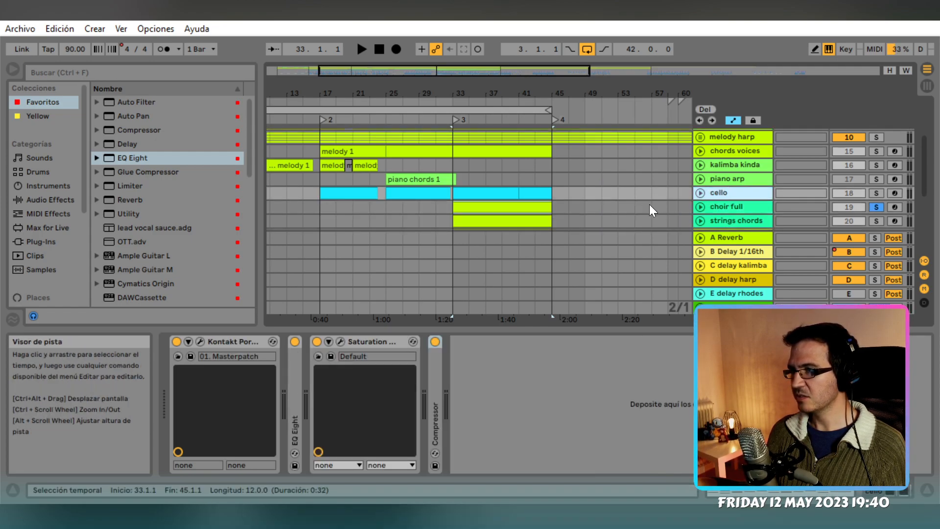
pyautogui.scroll(-3, 636, 201)
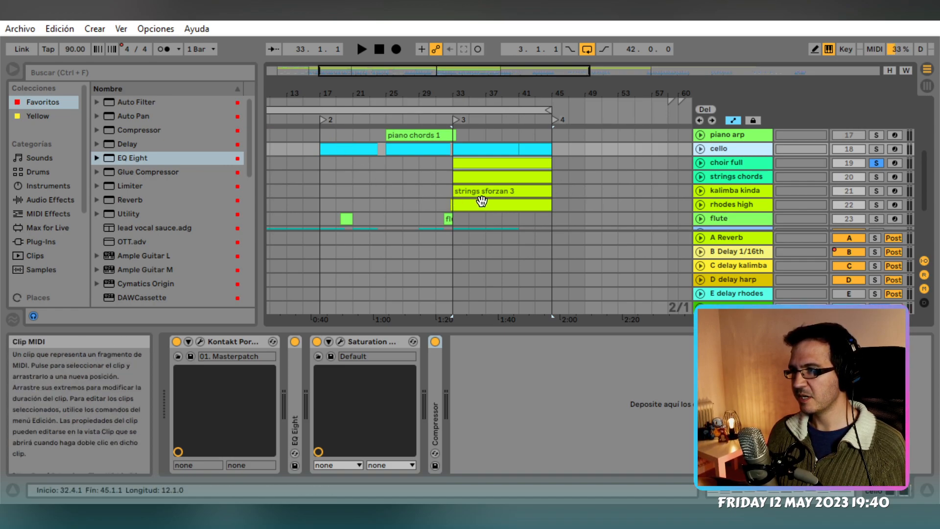
pyautogui.scroll(1, 691, 208)
pyautogui.scroll(-3, 689, 206)
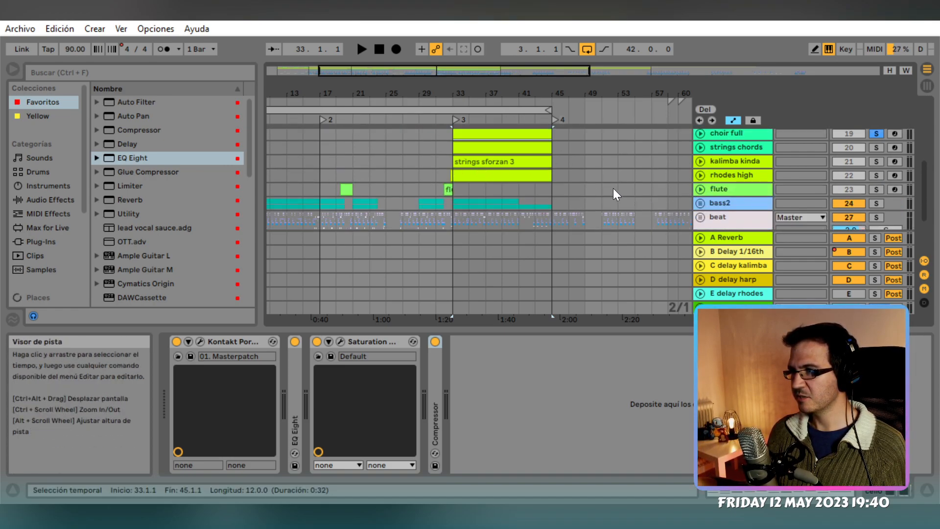
pyautogui.scroll(2, 608, 183)
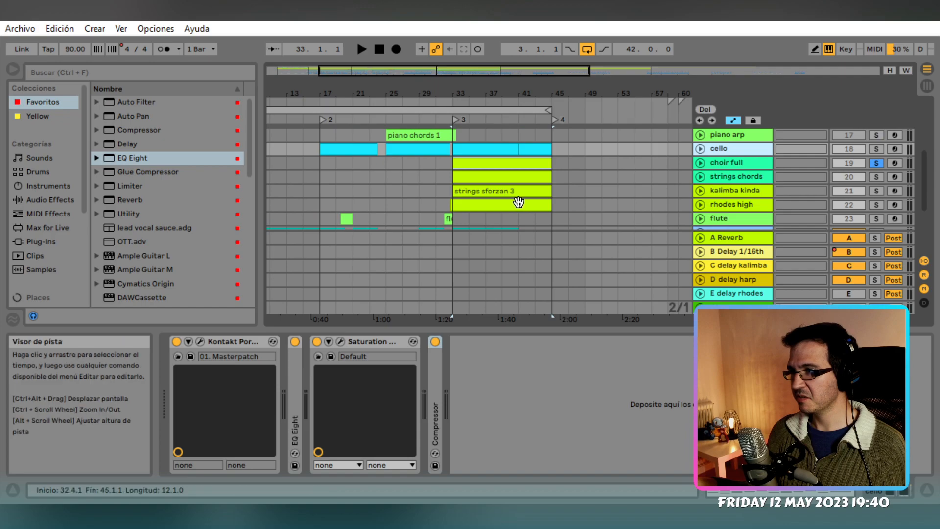
pyautogui.click(711, 217)
pyautogui.scroll(2, 641, 198)
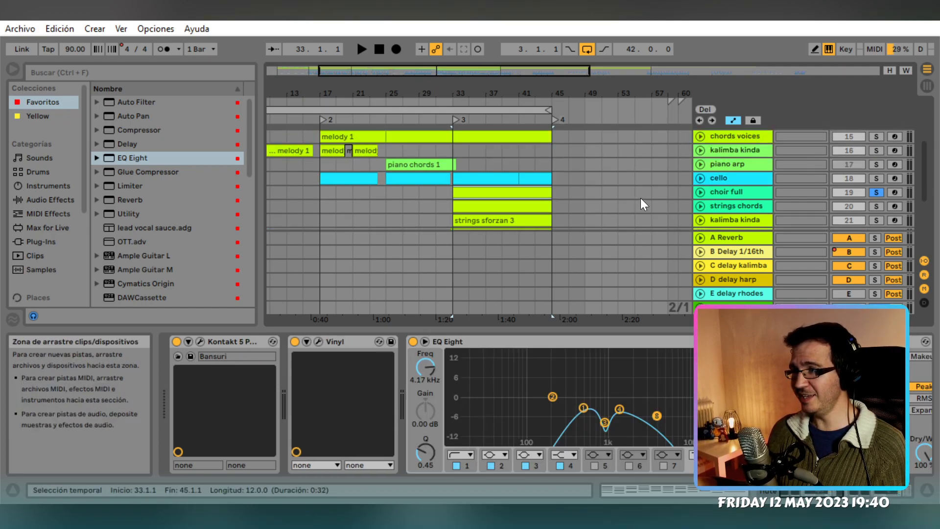
pyautogui.scroll(-1, 653, 185)
pyautogui.scroll(3, 654, 177)
pyautogui.scroll(1, 646, 182)
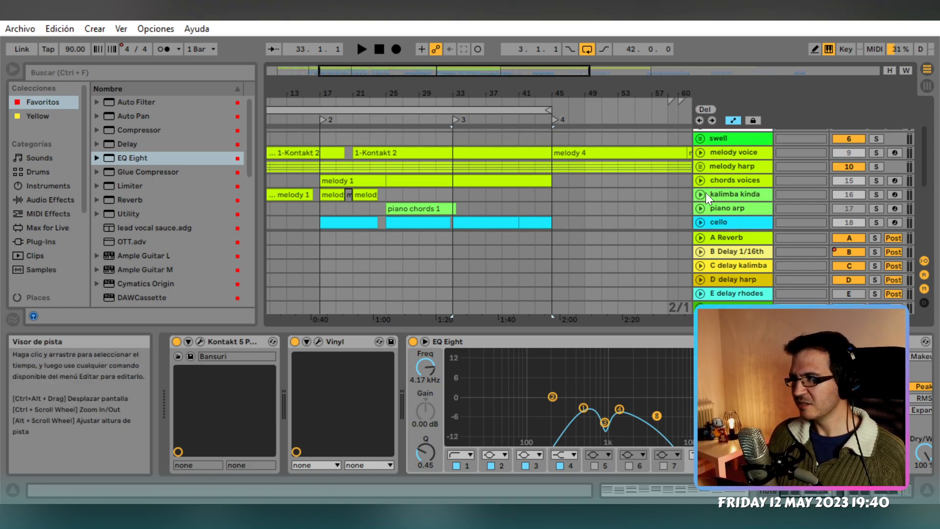
pyautogui.click(736, 194)
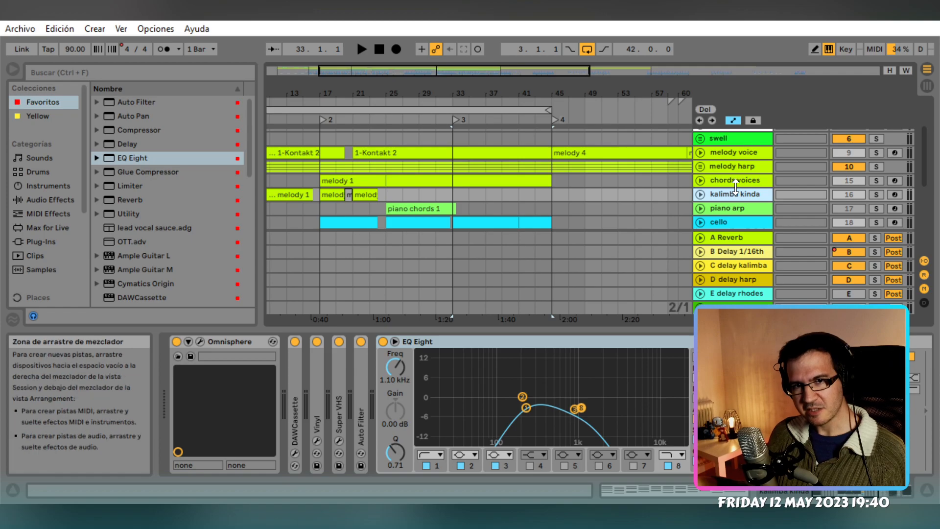
pyautogui.scroll(-10, 627, 193)
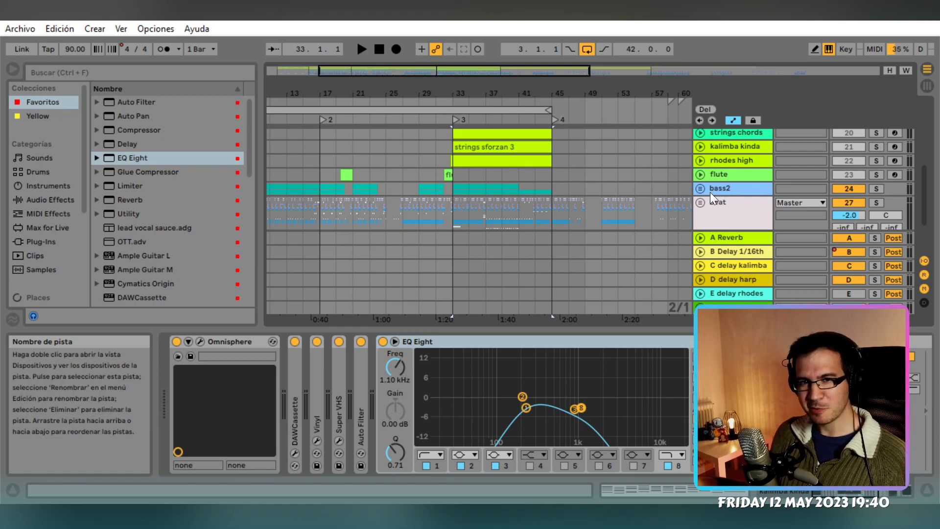
pyautogui.scroll(5, 646, 174)
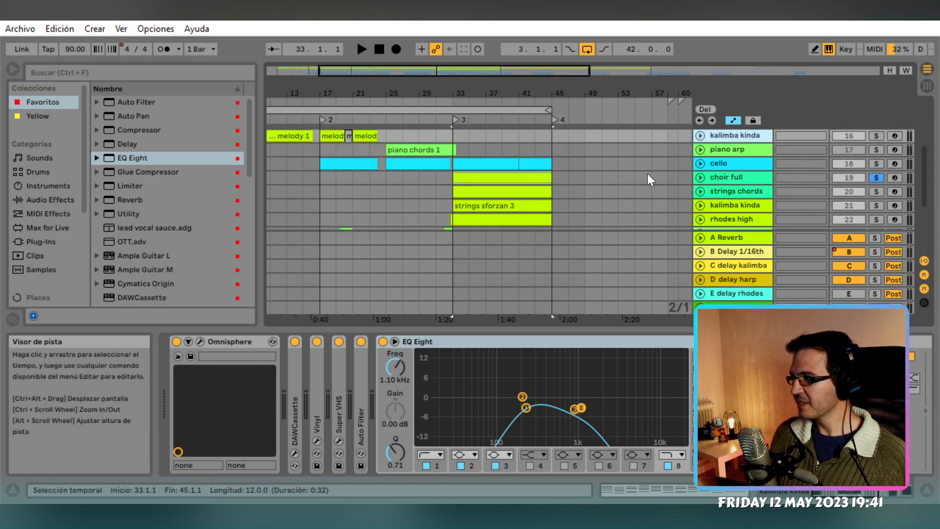
pyautogui.scroll(2, 648, 180)
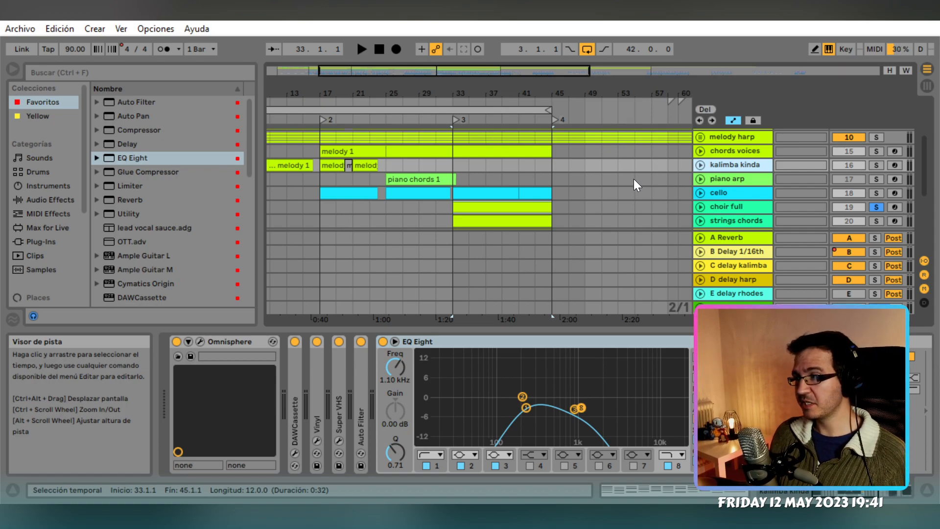
pyautogui.scroll(-2, 676, 175)
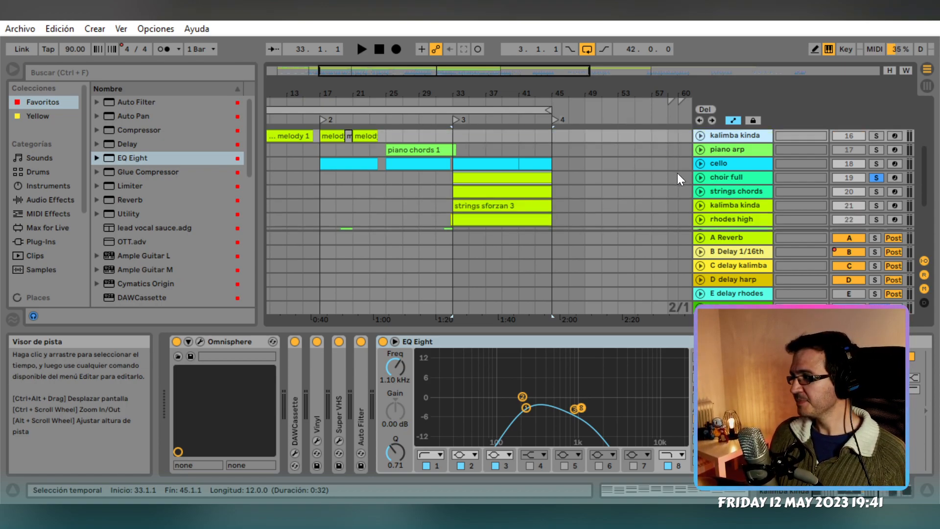
# Play the song from bar 33 and compare the choir full and chords voices tracks by soloing each in turn
pyautogui.click(736, 173)
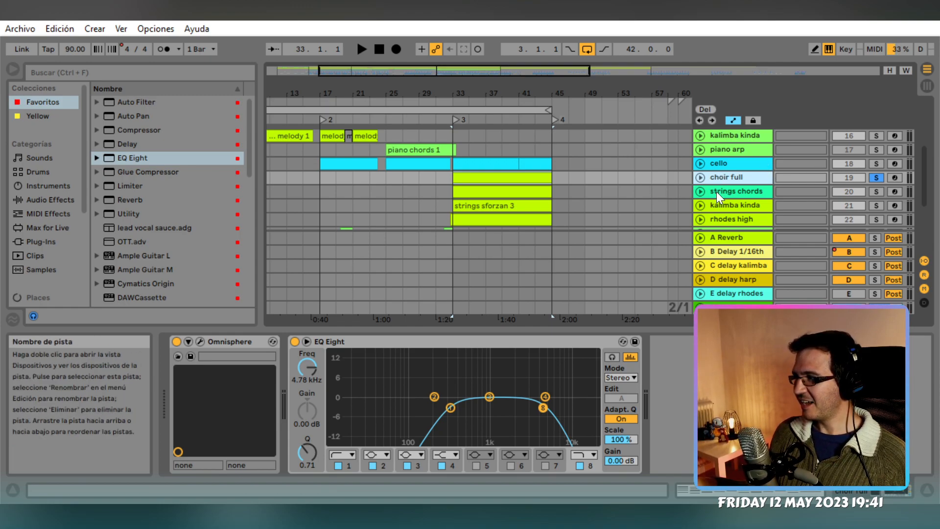
pyautogui.press('space')
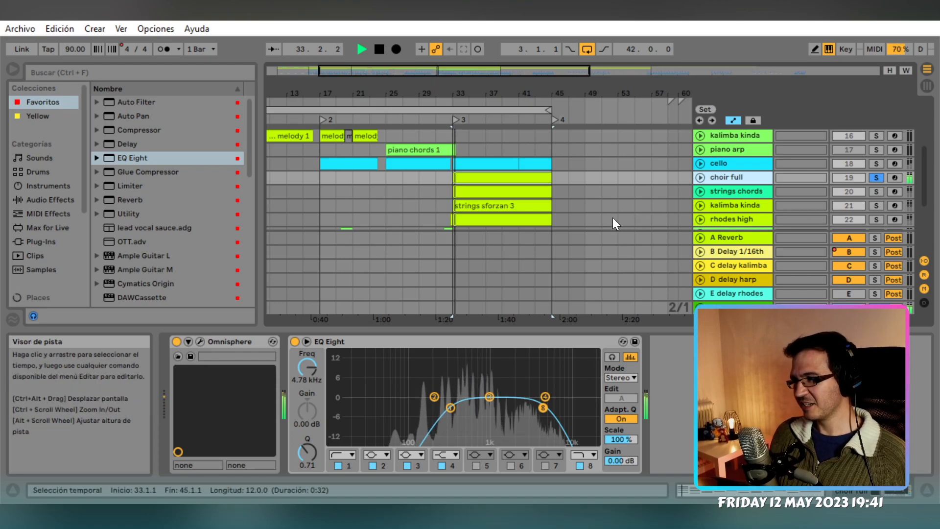
pyautogui.scroll(3, 649, 201)
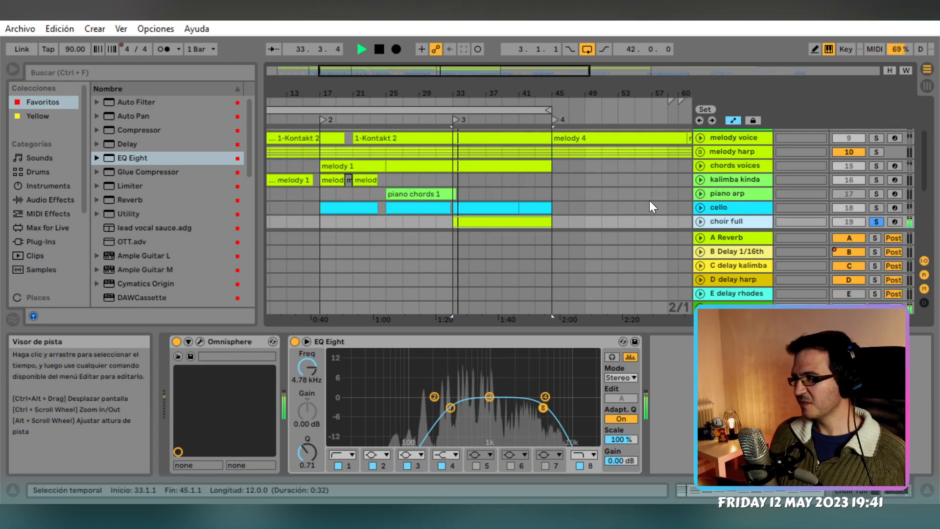
pyautogui.click(876, 166)
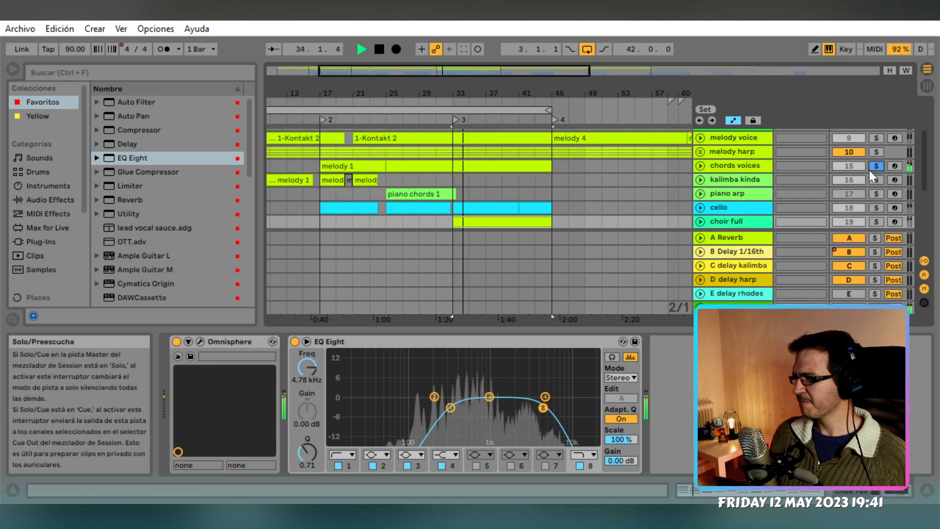
pyautogui.click(877, 222)
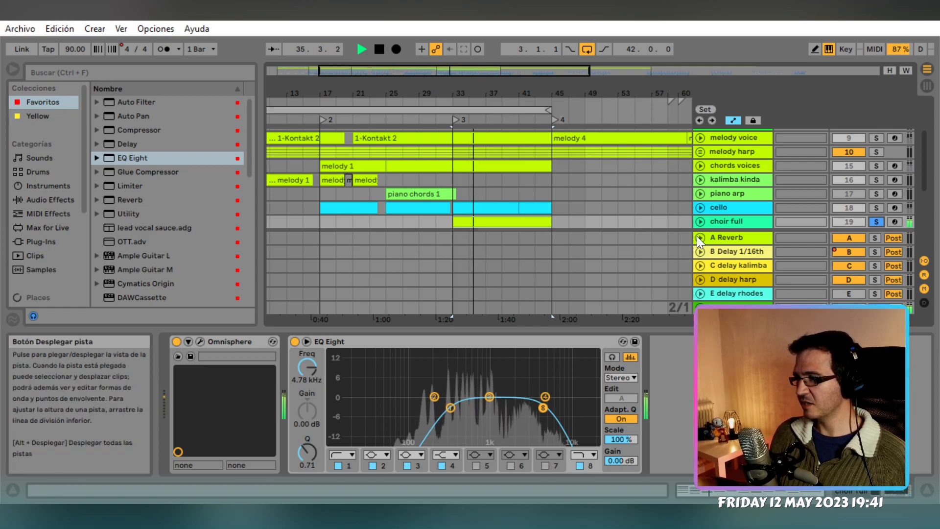
# Try a lower filter 8 cutoff in choir full's EQ Eight, undo it, and solo chords voices together with choir full
pyautogui.moveTo(547, 410); pyautogui.dragTo(537, 408)
pyautogui.hotkey('ctrl', 'z')
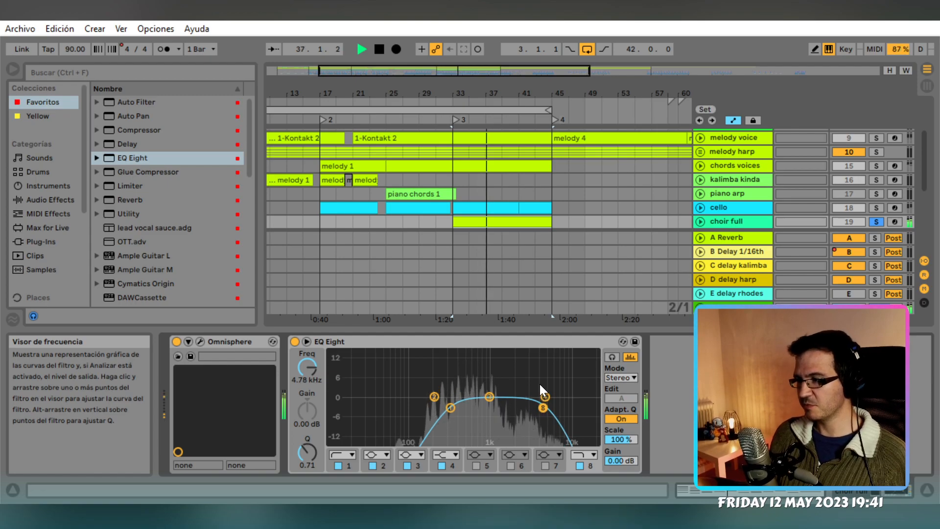
pyautogui.keyDown('ctrl'); pyautogui.click(877, 166); pyautogui.keyUp('ctrl')
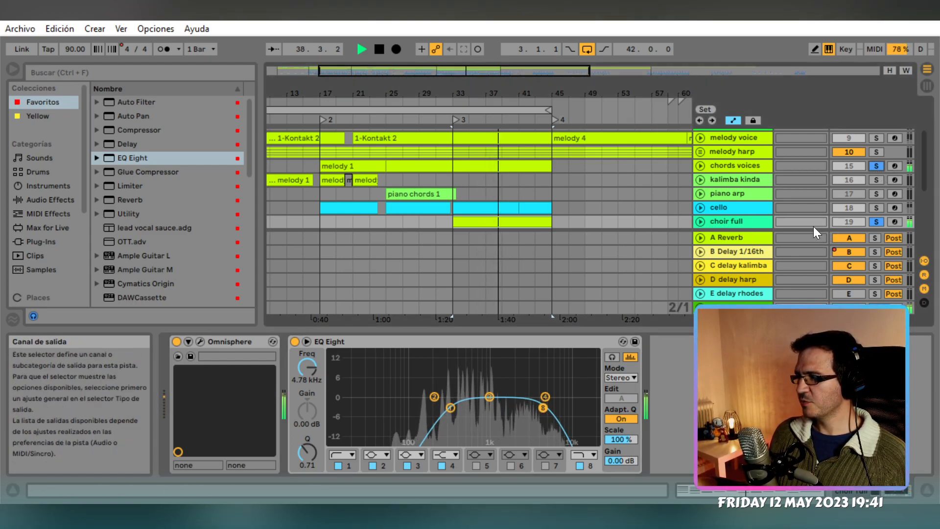
# Adjust the choir full track's volume slightly, turn off the solos and stop playback
pyautogui.click(701, 221)
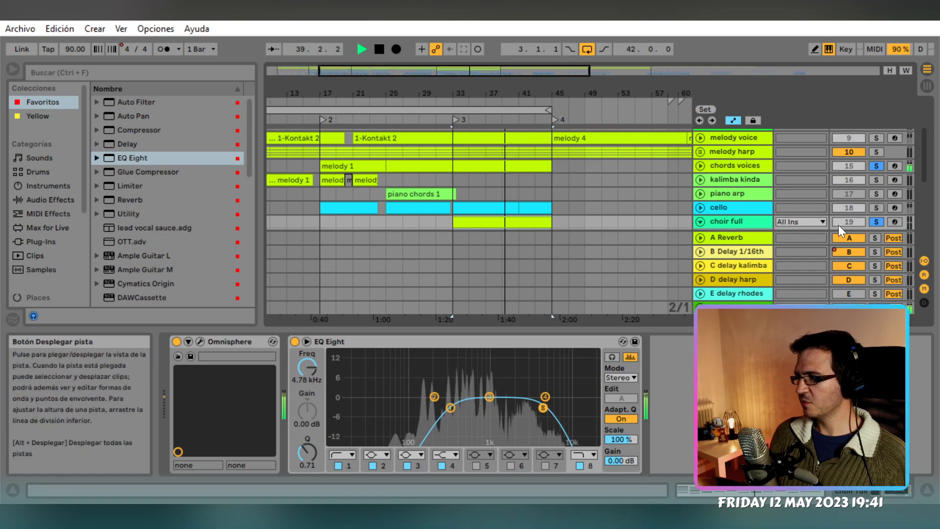
pyautogui.moveTo(850, 205); pyautogui.dragTo(857, 208)
pyautogui.click(702, 193)
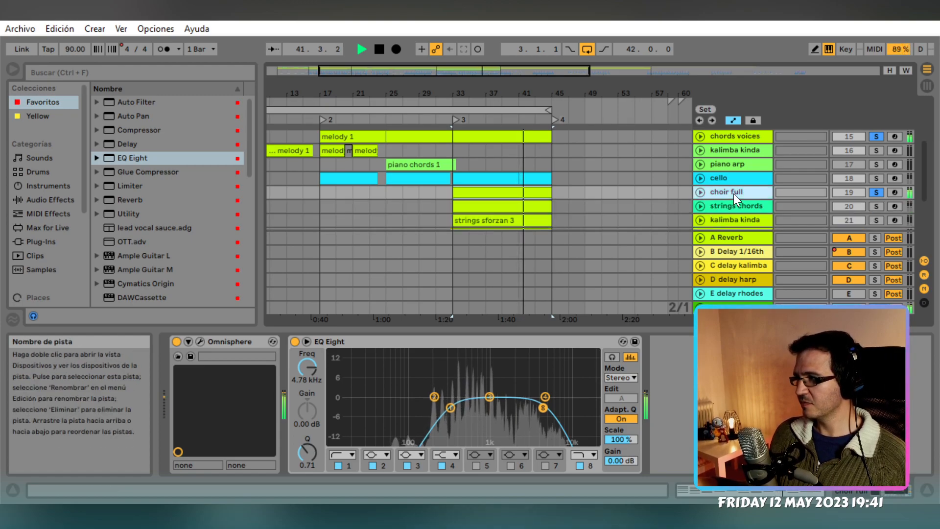
pyautogui.click(876, 192)
pyautogui.click(718, 193)
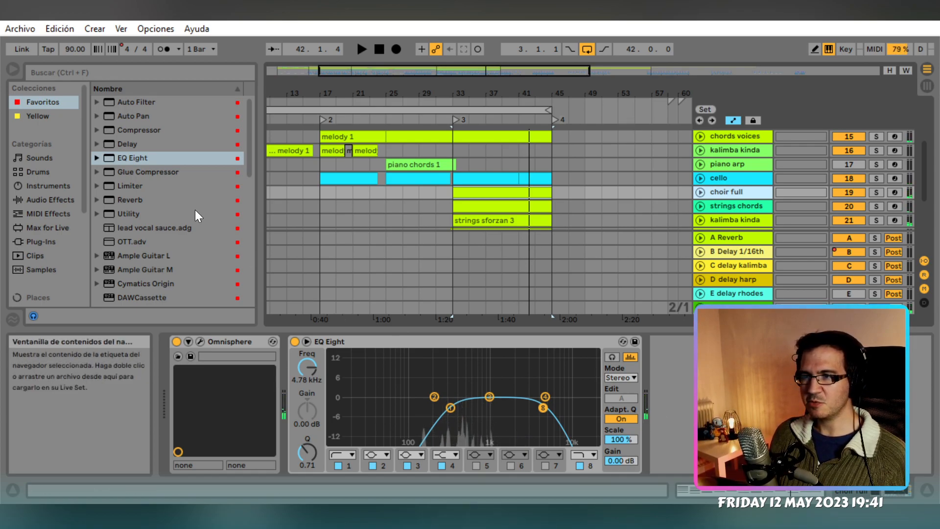
# Look through the favourite plug-ins and check the device chains of the cello and choir full tracks
pyautogui.scroll(-2, 208, 176)
pyautogui.scroll(-10, 210, 177)
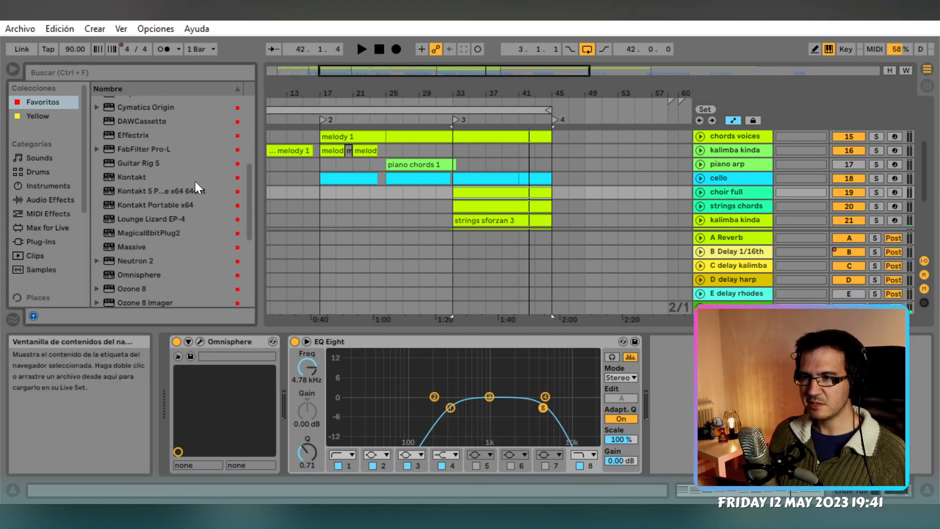
pyautogui.scroll(-1, 195, 188)
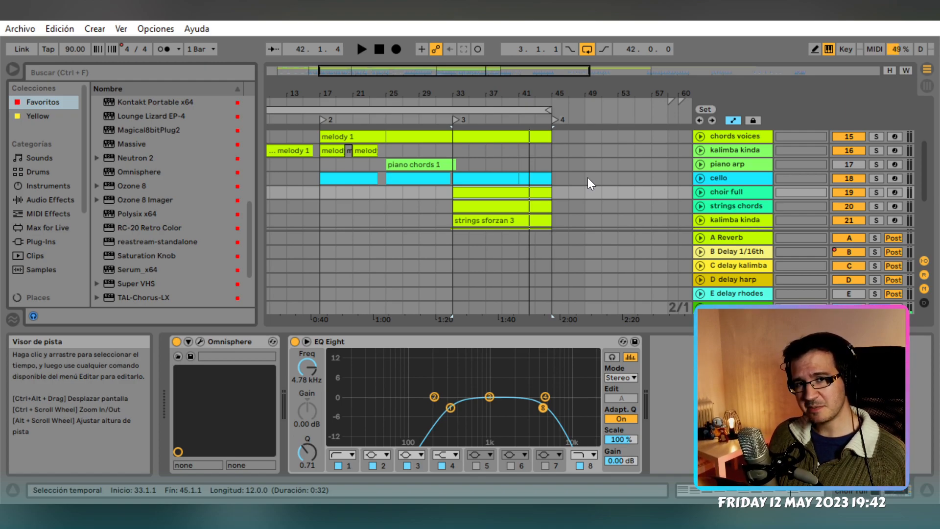
pyautogui.click(636, 177)
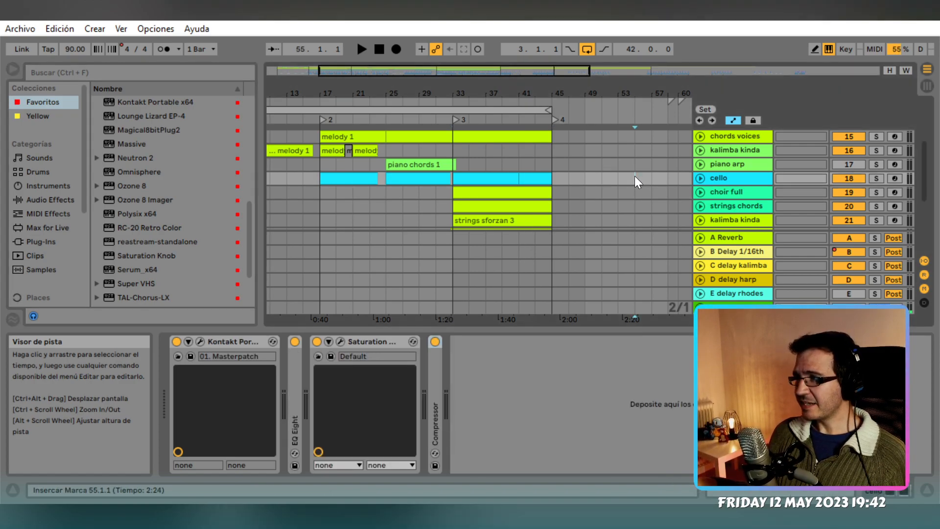
pyautogui.click(754, 194)
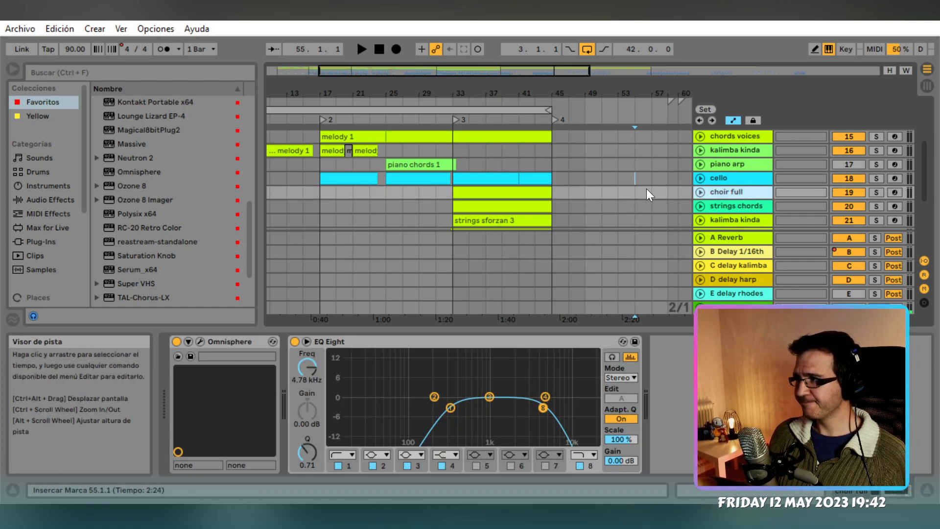
# Copy the kick-sidechained Compressor and the one after it from chords voices to the end of choir full's chain, and fold them
pyautogui.scroll(1, 647, 189)
pyautogui.click(730, 151)
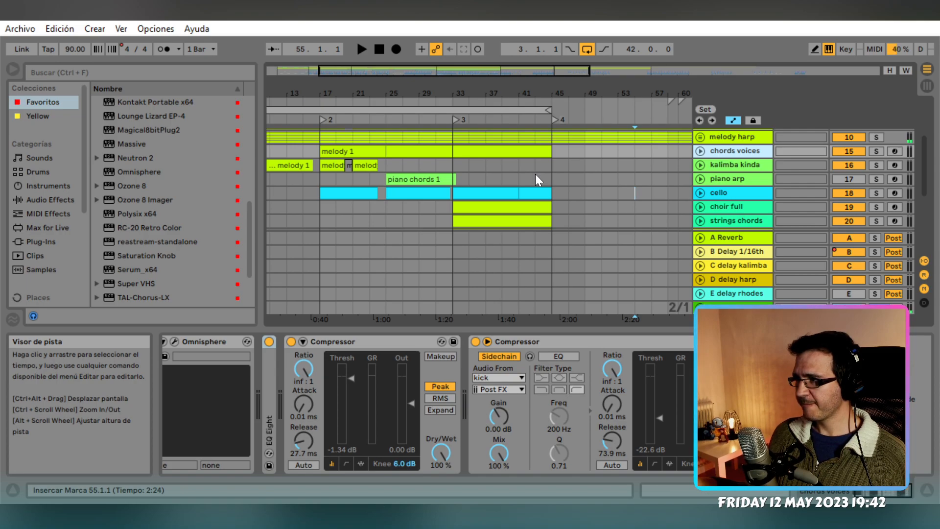
pyautogui.scroll(-2, 580, 186)
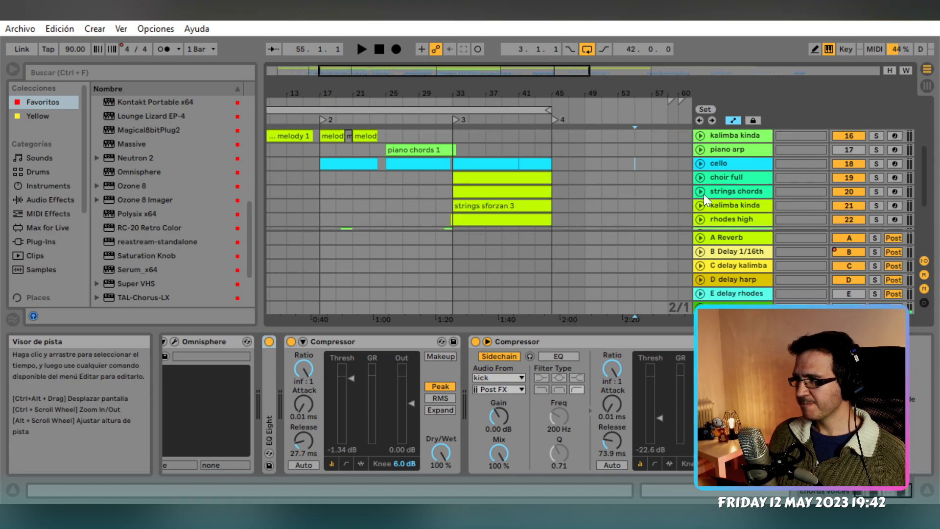
pyautogui.click(725, 175)
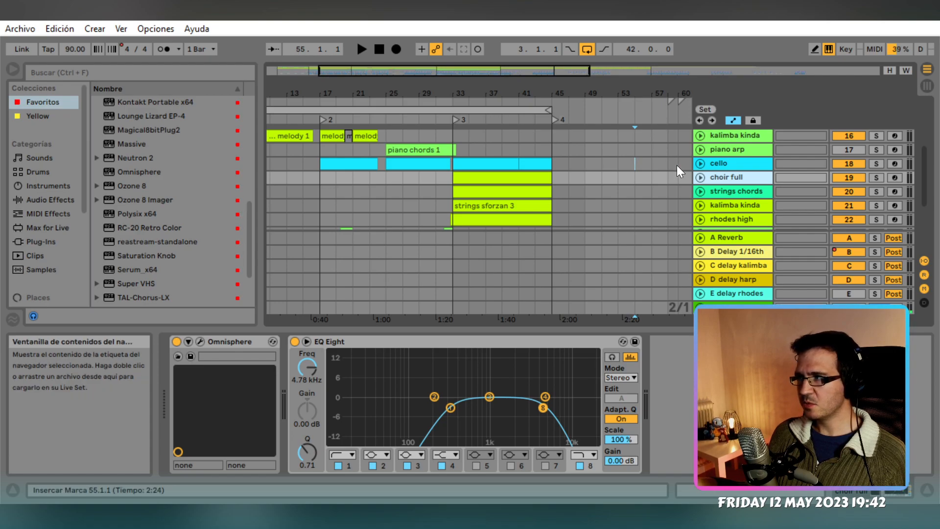
pyautogui.scroll(2, 743, 163)
pyautogui.click(740, 152)
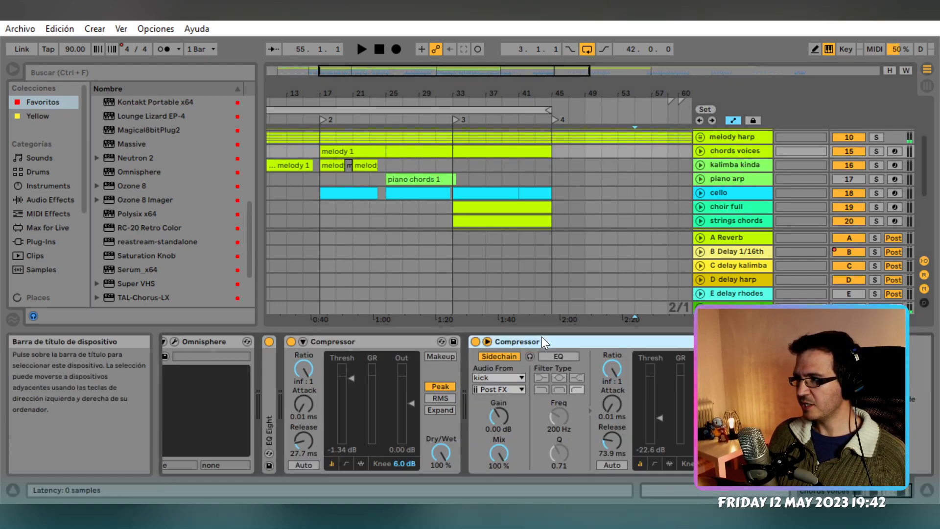
pyautogui.click(736, 205)
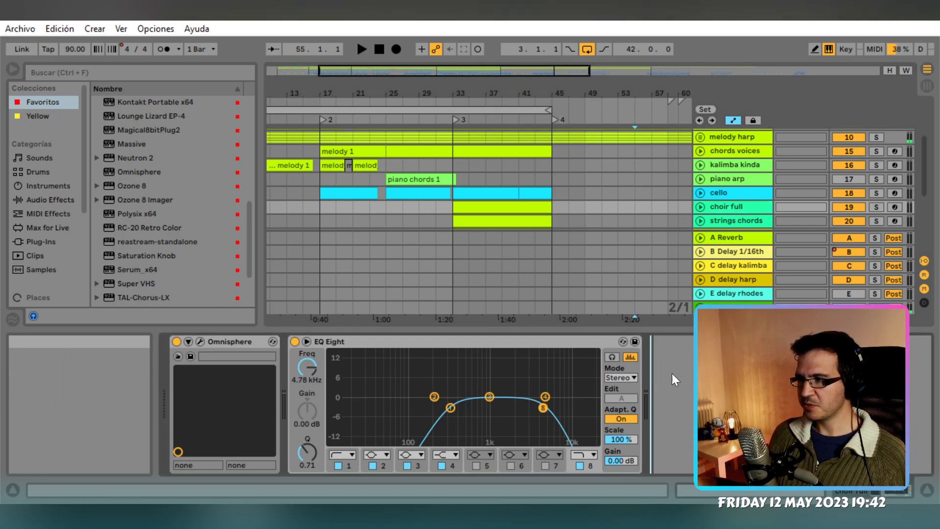
pyautogui.hscroll(1, 525, 342)
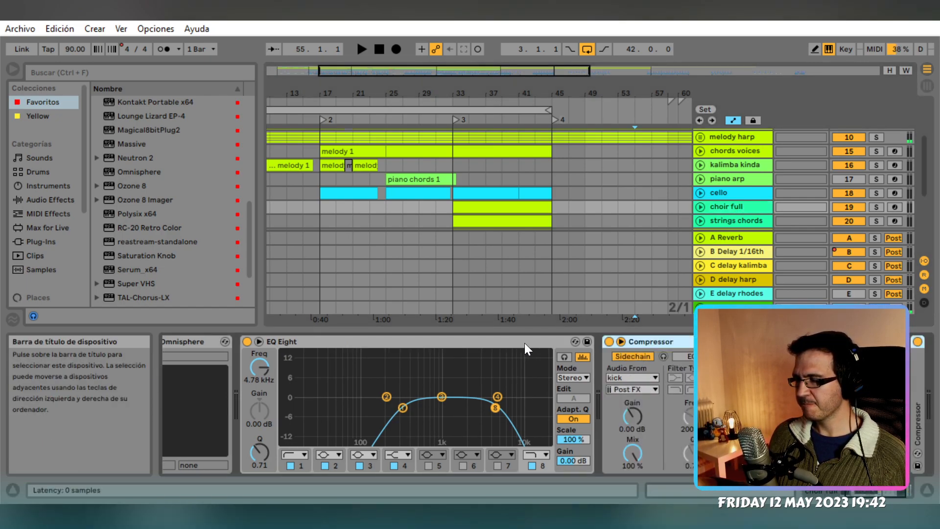
pyautogui.doubleClick(671, 341)
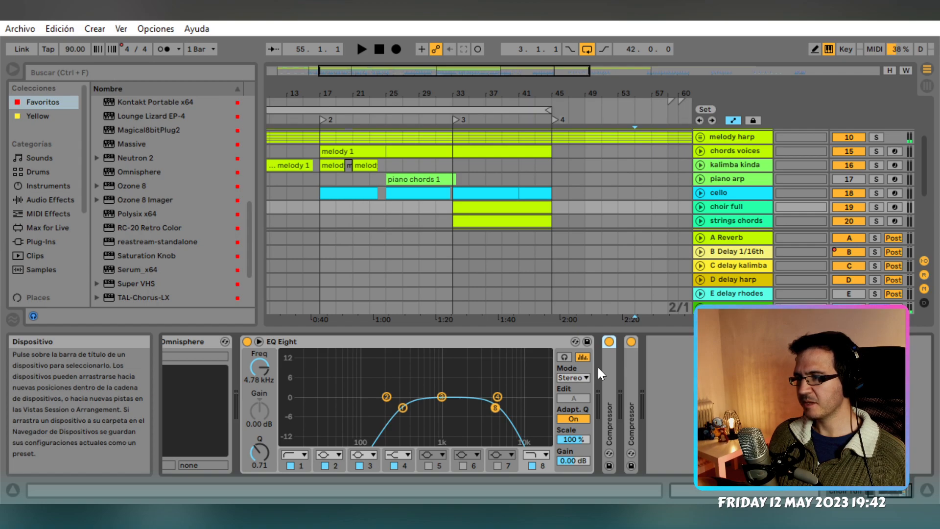
# Set filter 4 in choir full's EQ Eight to about 1.21 kHz and -4.34 dB, and compare it on and off in solo from bar 33
pyautogui.moveTo(497, 396); pyautogui.dragTo(449, 410)
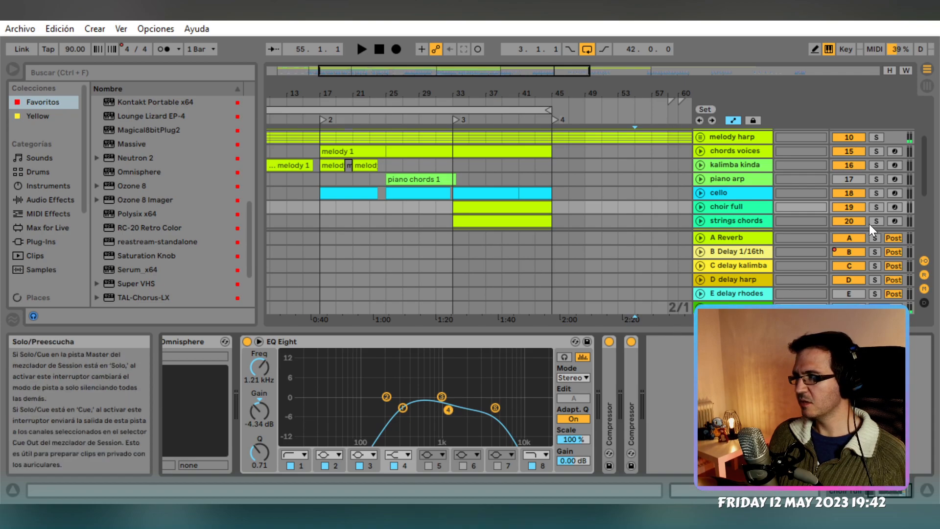
pyautogui.click(877, 207)
pyautogui.press('space')
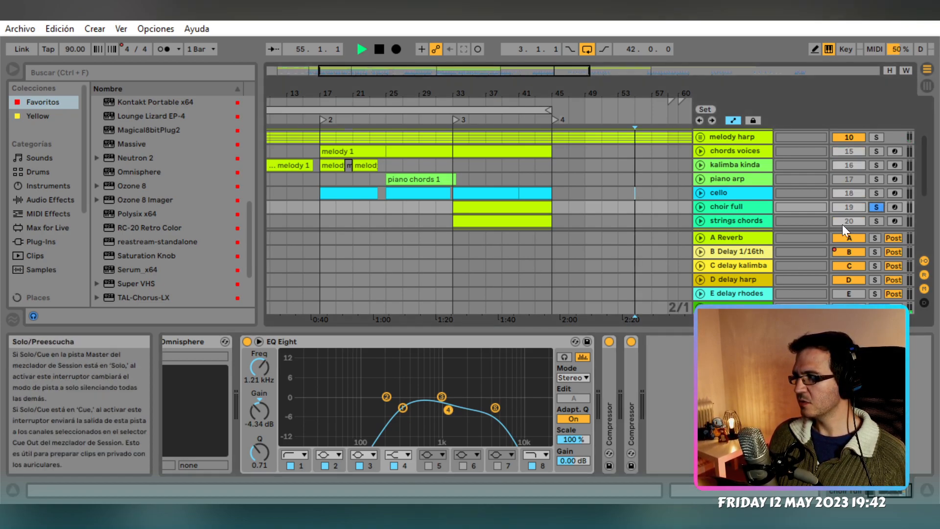
pyautogui.click(493, 207)
pyautogui.press('space')
pyautogui.press('space')
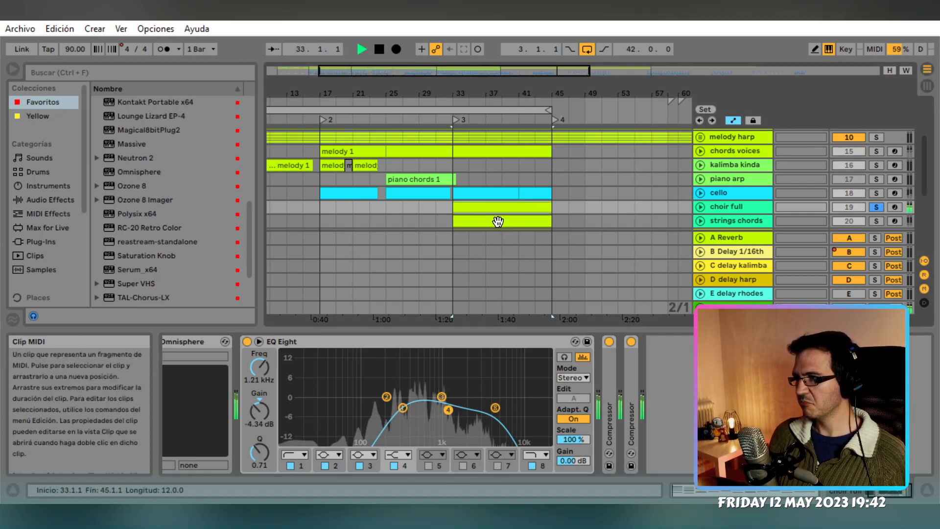
pyautogui.click(394, 466)
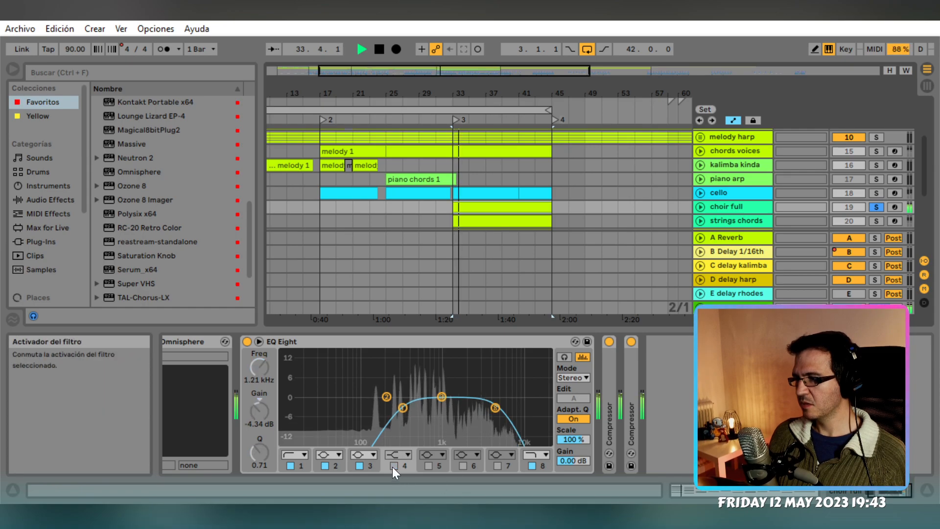
pyautogui.click(394, 466)
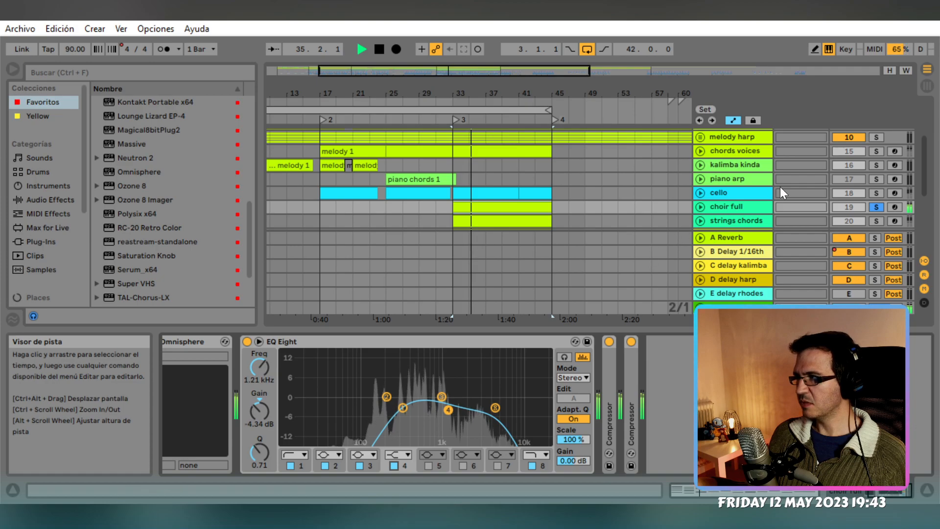
# Compare chords voices with choir full in solo, then set choir full's volume to -11.7 dB and turn off the solos
pyautogui.click(882, 152)
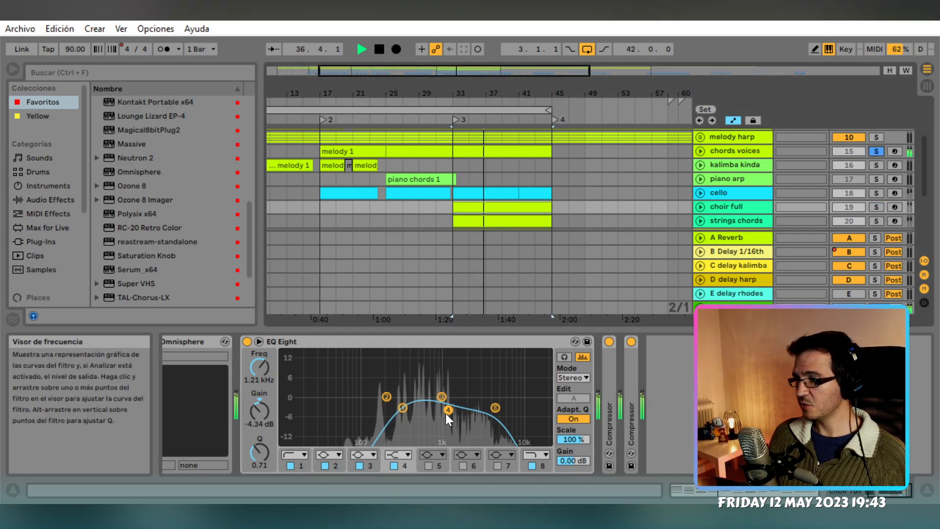
pyautogui.click(877, 207)
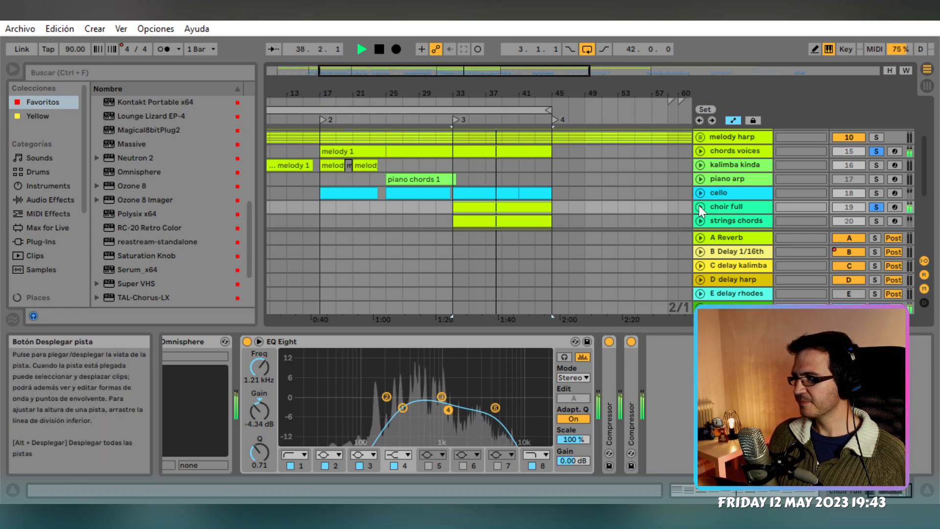
pyautogui.click(700, 206)
pyautogui.click(850, 219)
pyautogui.moveTo(860, 219); pyautogui.dragTo(860, 220)
pyautogui.click(876, 208)
pyautogui.press('space')
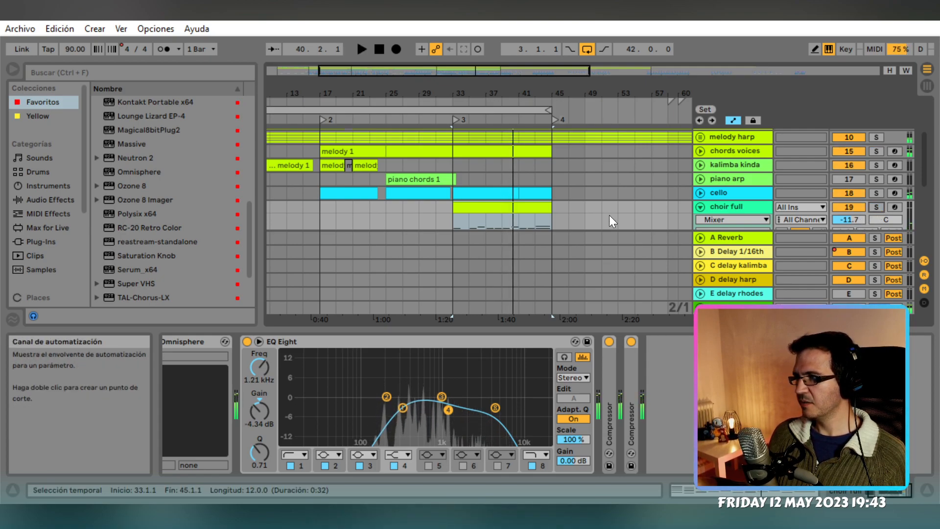
pyautogui.click(701, 206)
# Activate the piano arp track and set the audio source of its first sidechain Compressor to kick
pyautogui.scroll(-1, 632, 208)
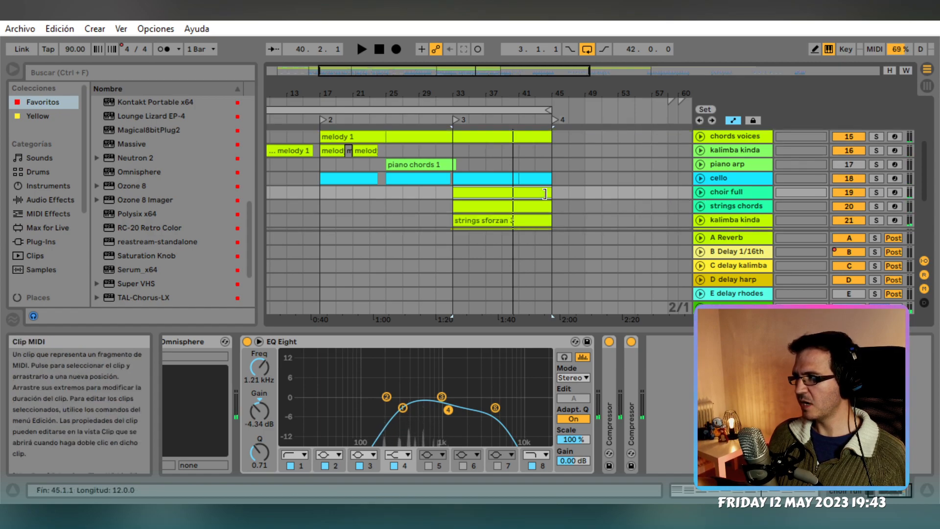
pyautogui.scroll(-1, 612, 195)
pyautogui.click(403, 150)
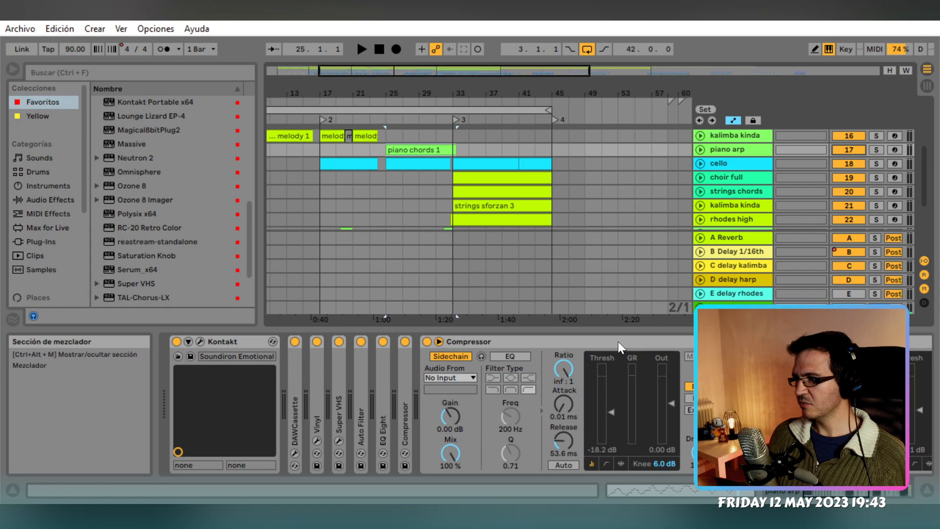
pyautogui.click(566, 344)
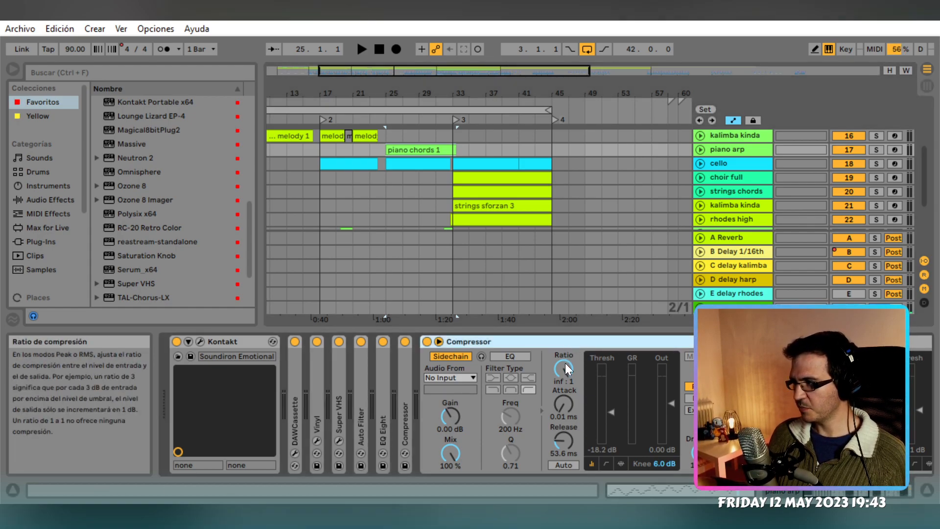
pyautogui.click(438, 377)
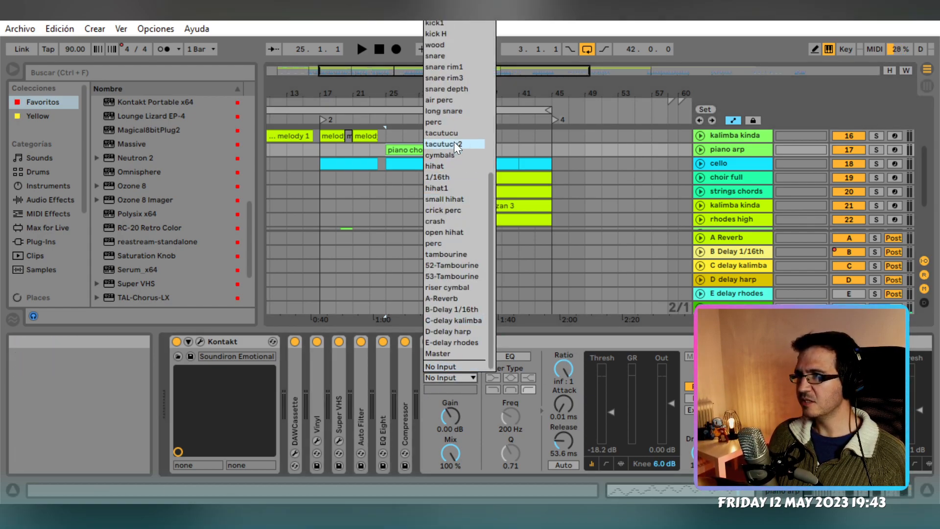
pyautogui.scroll(1, 477, 81)
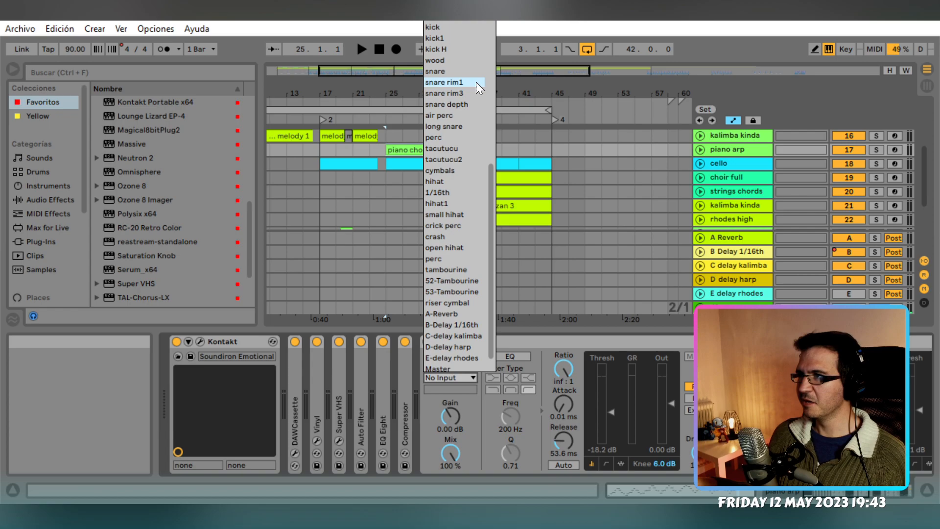
pyautogui.click(456, 30)
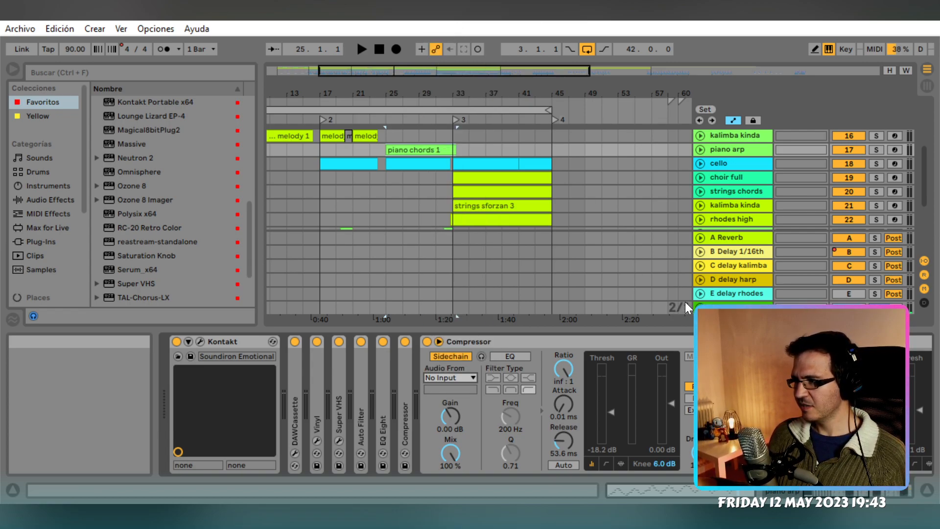
# Set the audio source of piano arp's second sidechain Compressor to snare and fold both sidechain Compressors
pyautogui.click(749, 377)
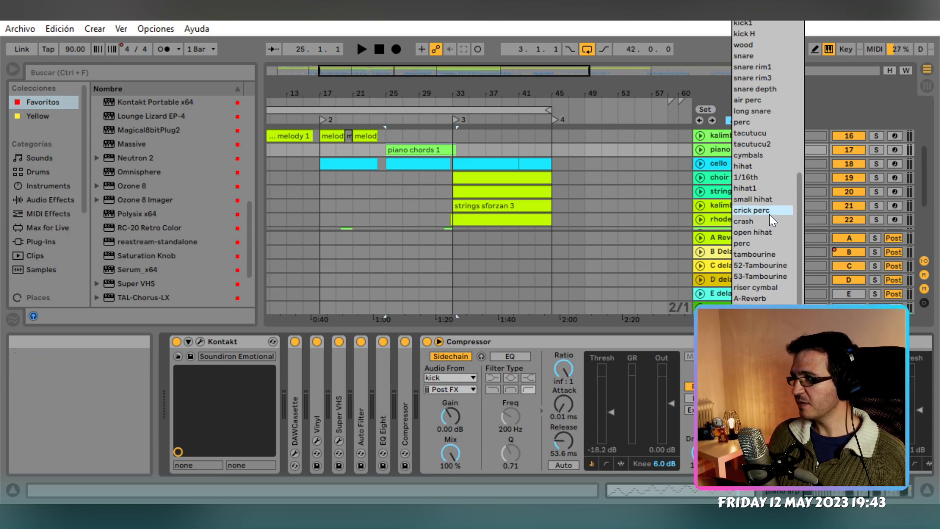
pyautogui.click(757, 56)
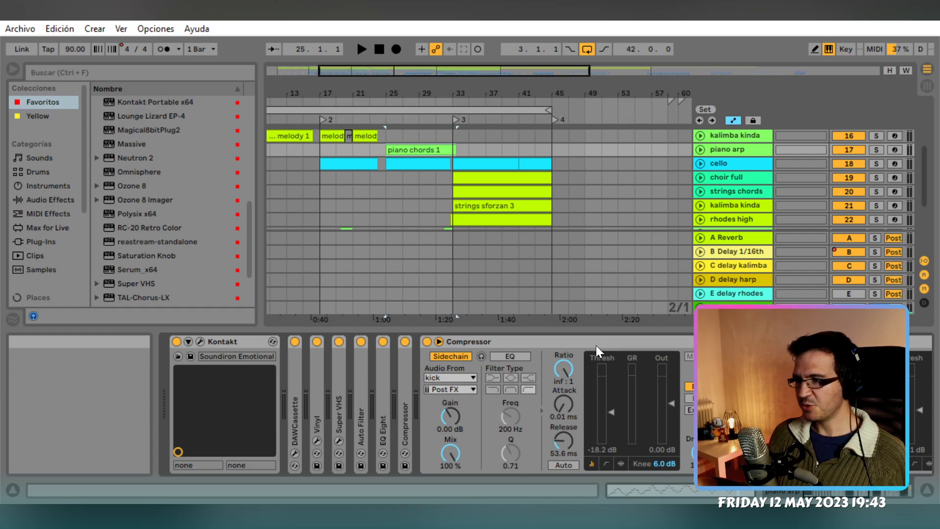
pyautogui.click(568, 343)
pyautogui.doubleClick(568, 342)
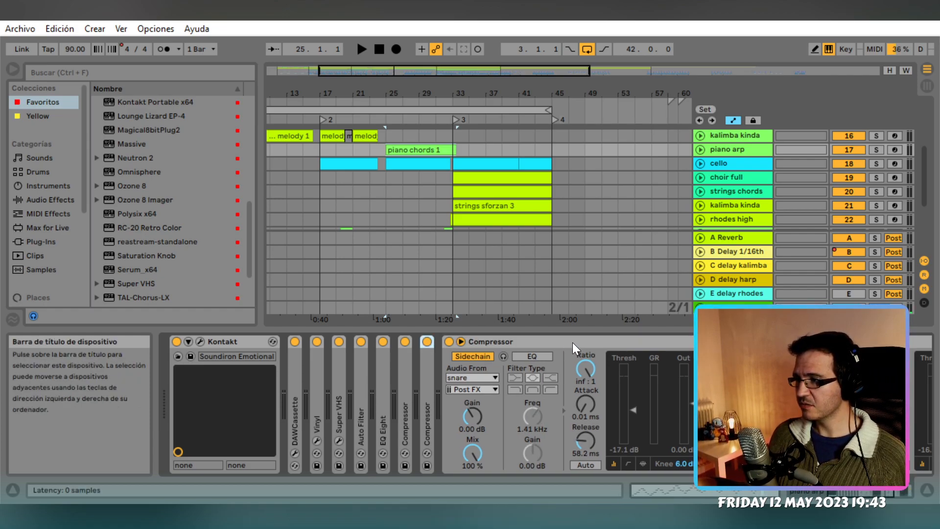
pyautogui.doubleClick(572, 342)
# Set the audio source of piano arp's third sidechain Compressor to melody harp
pyautogui.click(514, 380)
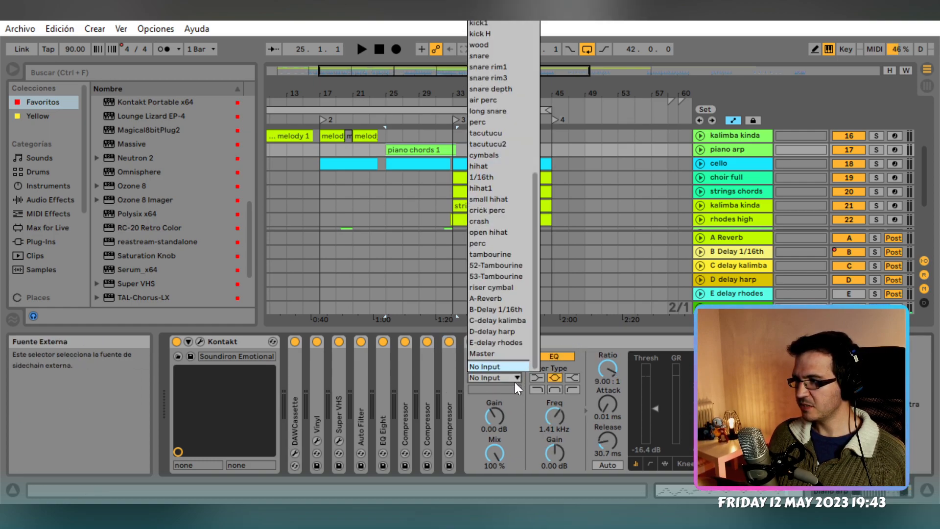
pyautogui.click(640, 171)
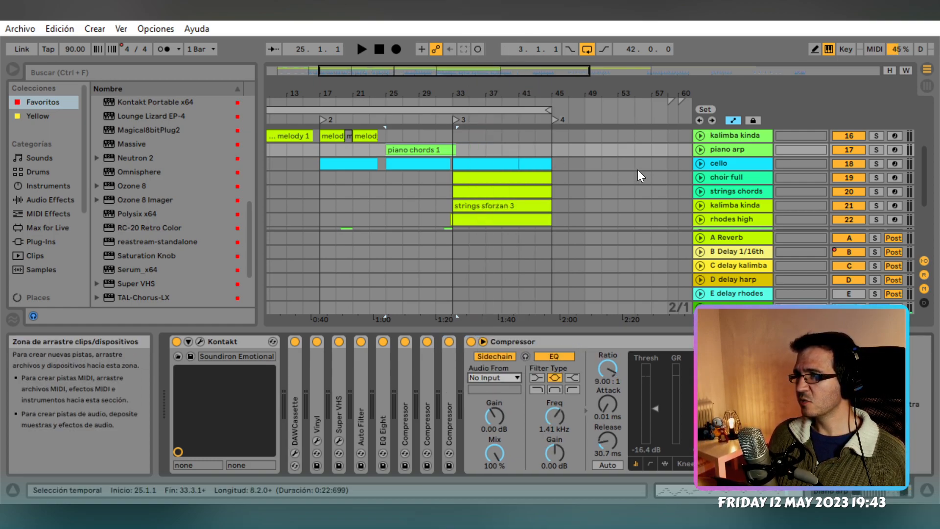
pyautogui.scroll(2, 413, 157)
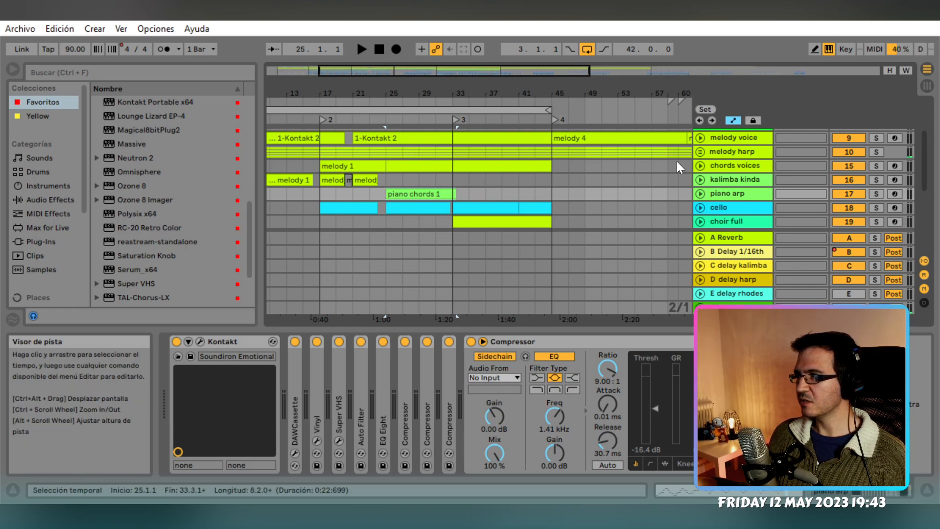
pyautogui.click(475, 377)
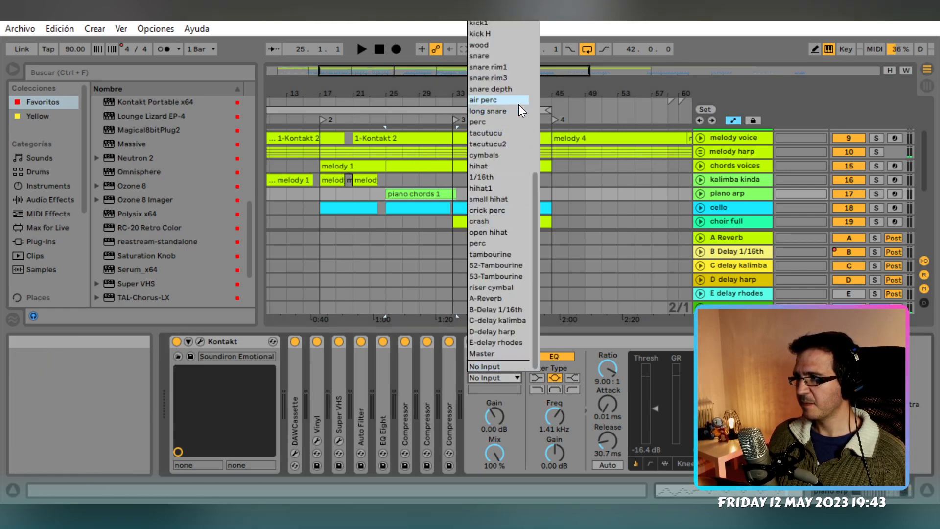
pyautogui.scroll(6, 512, 101)
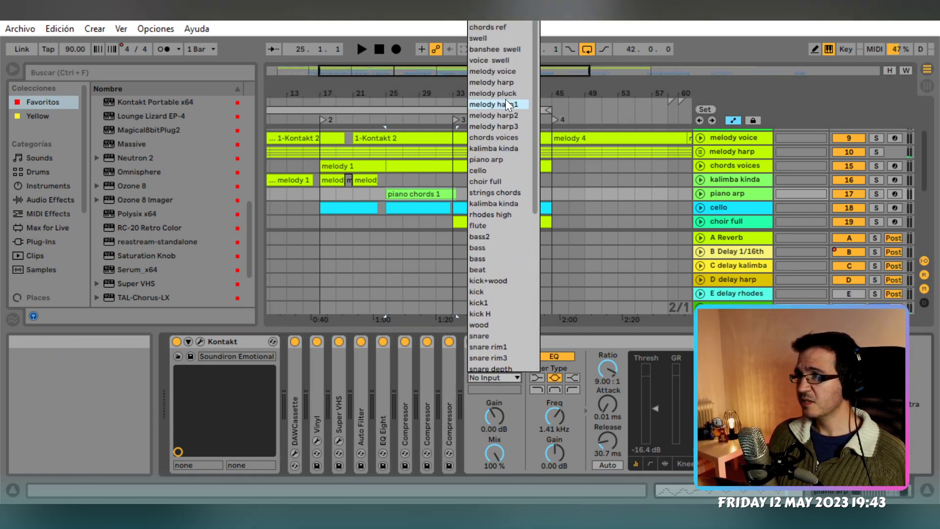
pyautogui.click(522, 83)
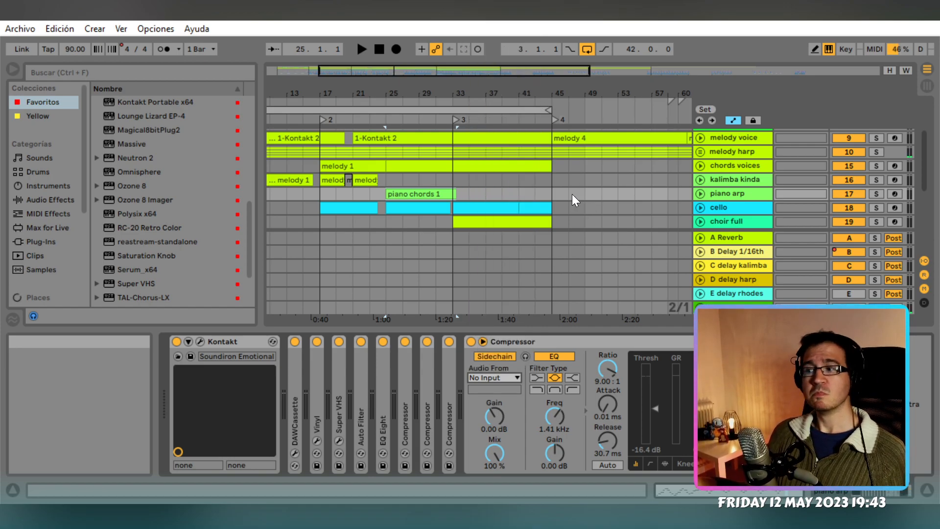
# Play from piano arp's clip at bar 25, set piano arp's volume to -9.5 dB and fold the track
pyautogui.click(588, 285)
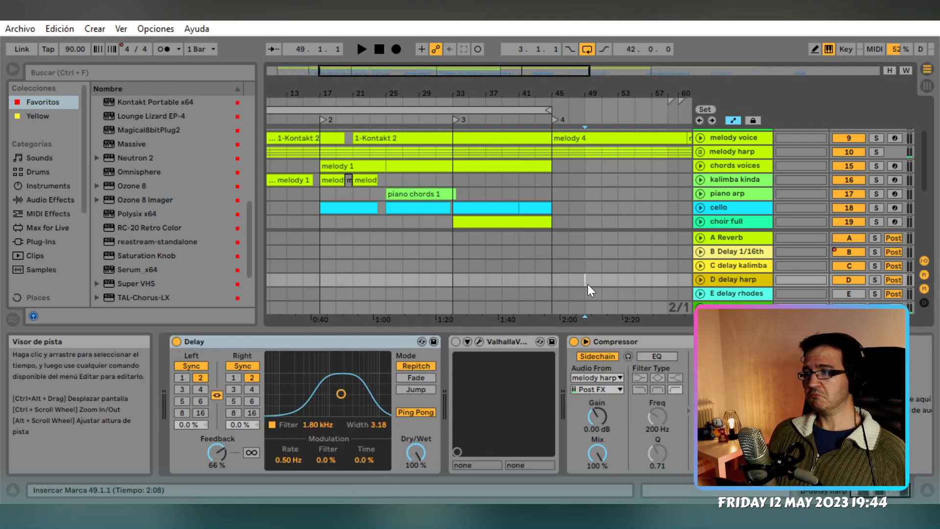
pyautogui.click(738, 210)
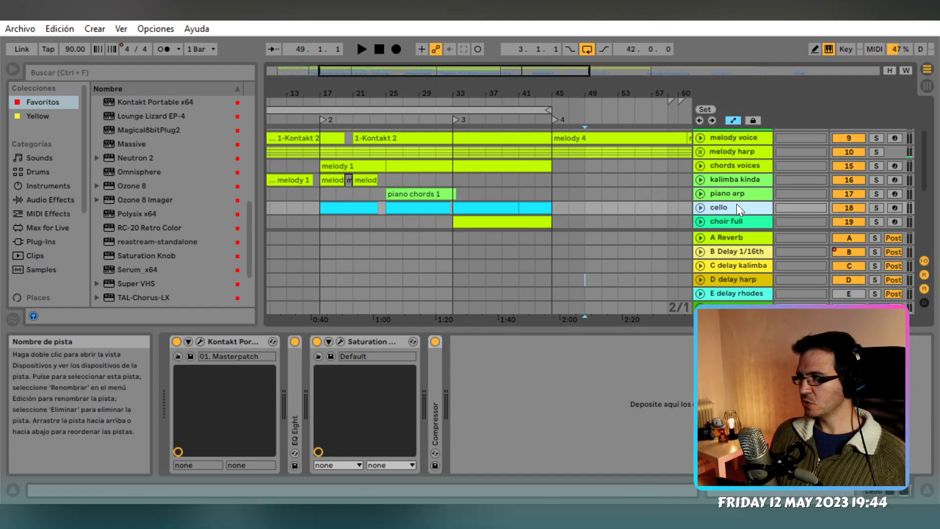
pyautogui.click(388, 194)
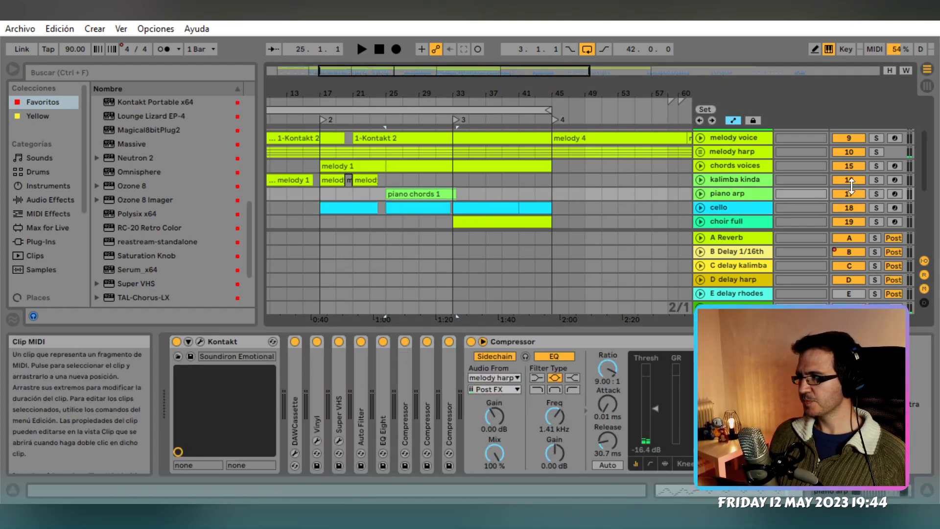
pyautogui.press('space')
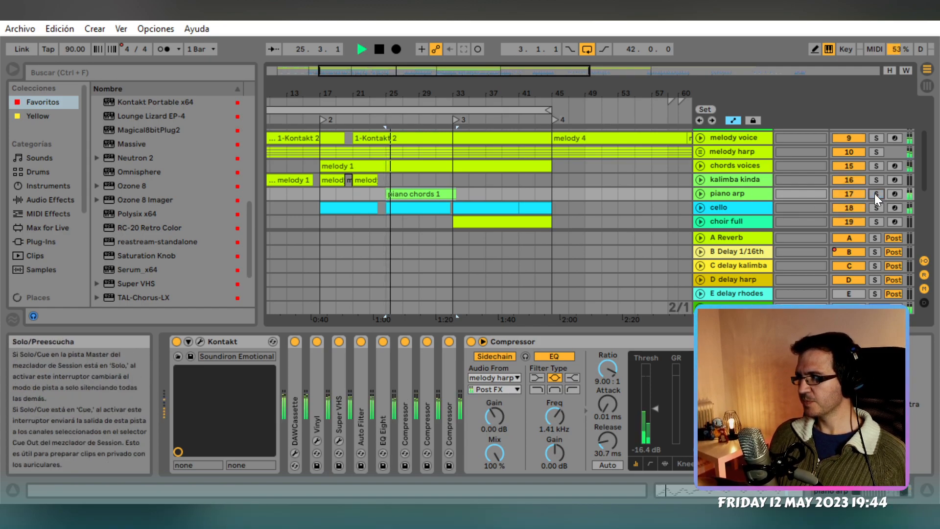
pyautogui.click(700, 193)
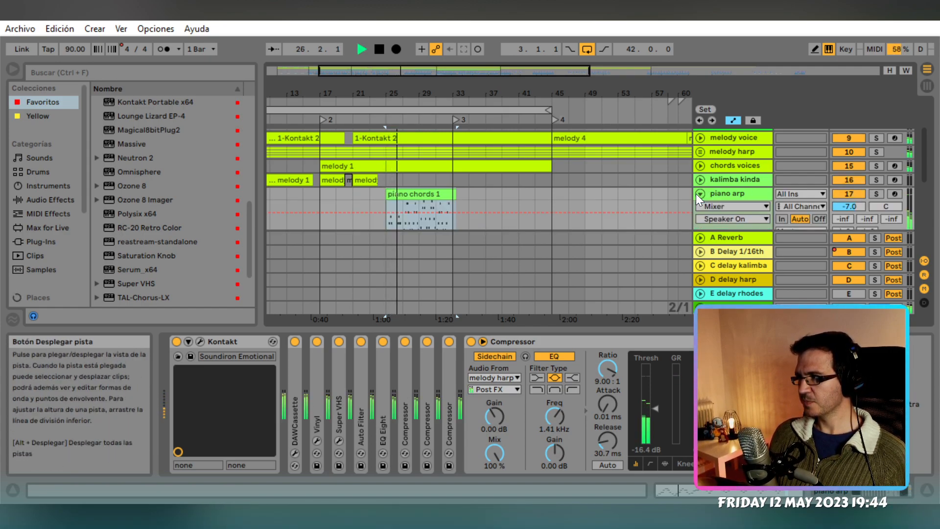
pyautogui.moveTo(859, 208); pyautogui.dragTo(859, 209)
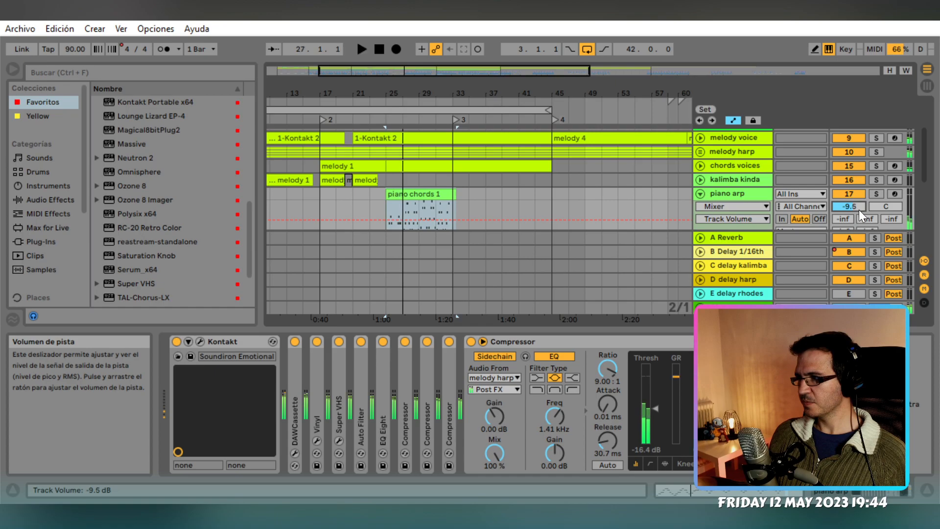
pyautogui.click(701, 194)
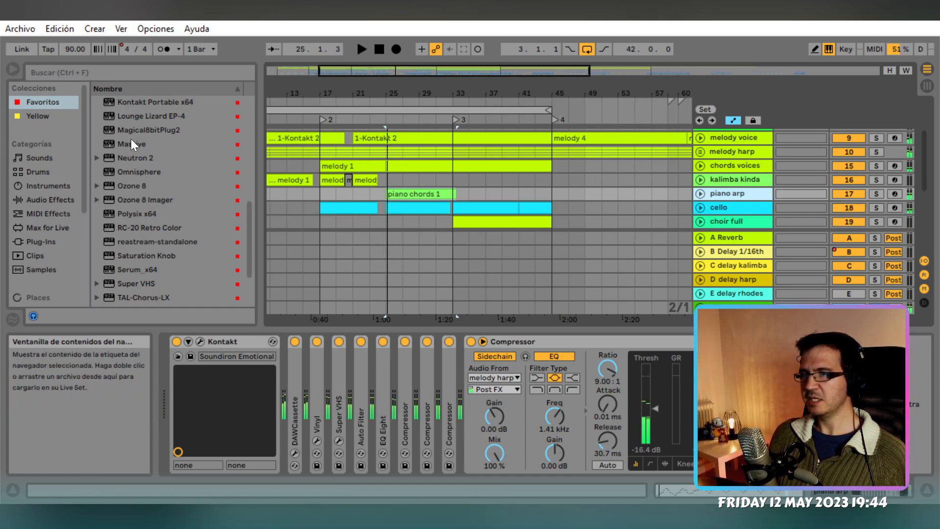
# Insert ValhallaVintageVerb after piano arp's EQ Eight with 2.29 s decay, 36.0 % mix and a 5650 Hz high cut
pyautogui.scroll(1, 160, 197)
pyautogui.scroll(-3, 161, 197)
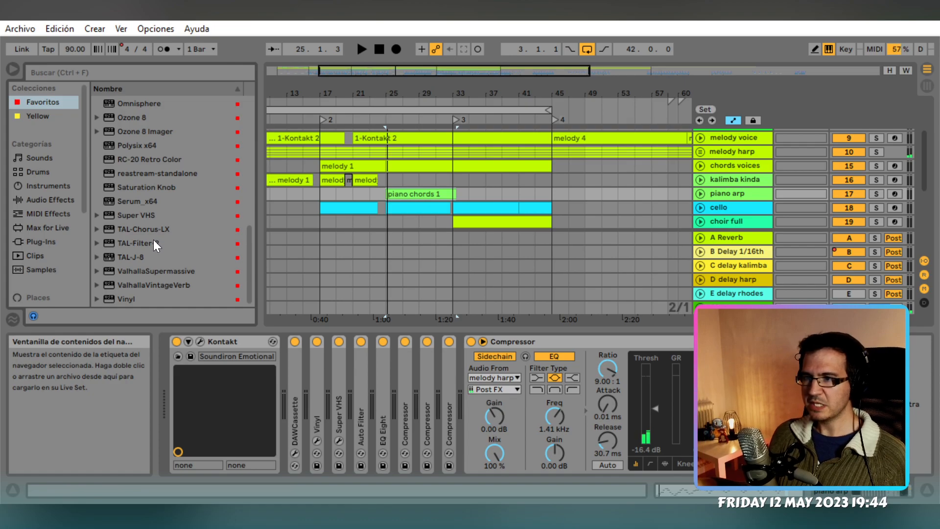
pyautogui.moveTo(156, 288); pyautogui.dragTo(387, 407)
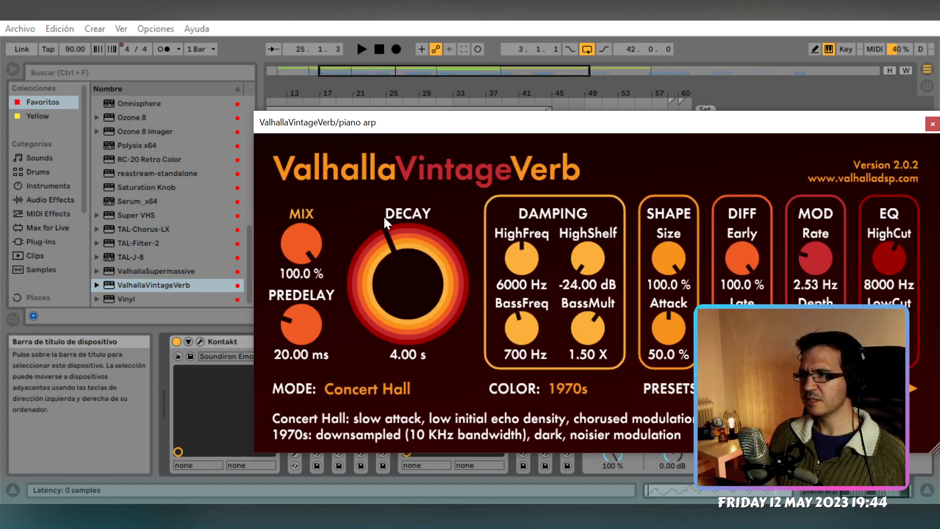
pyautogui.moveTo(413, 291); pyautogui.dragTo(412, 310)
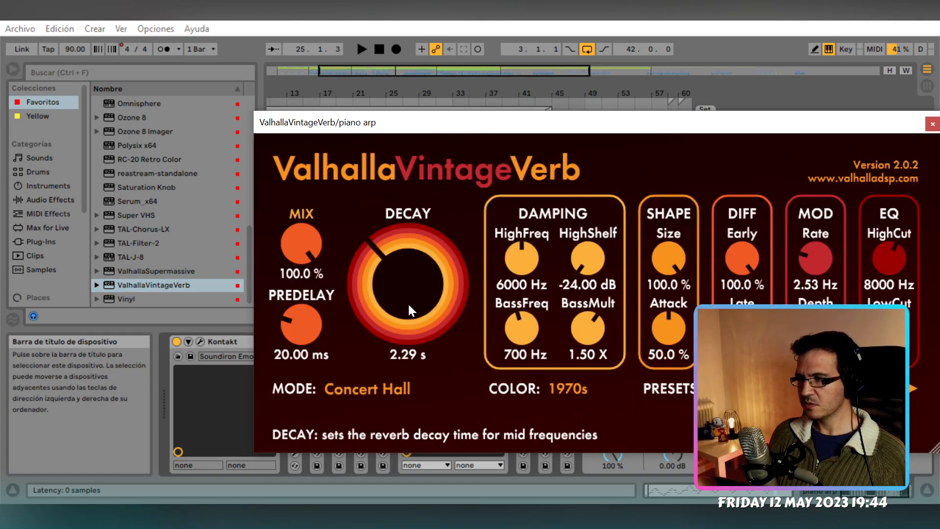
pyautogui.moveTo(301, 243); pyautogui.dragTo(323, 333)
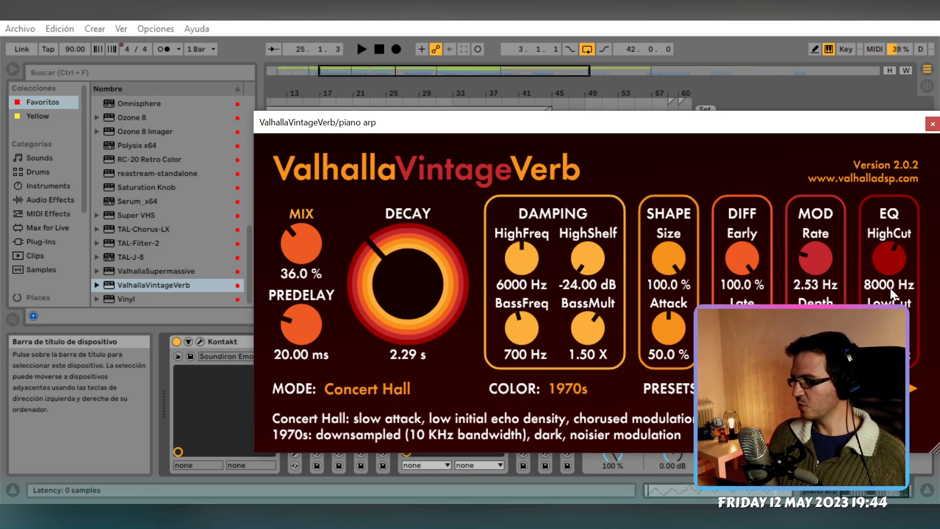
pyautogui.moveTo(897, 271); pyautogui.dragTo(893, 280)
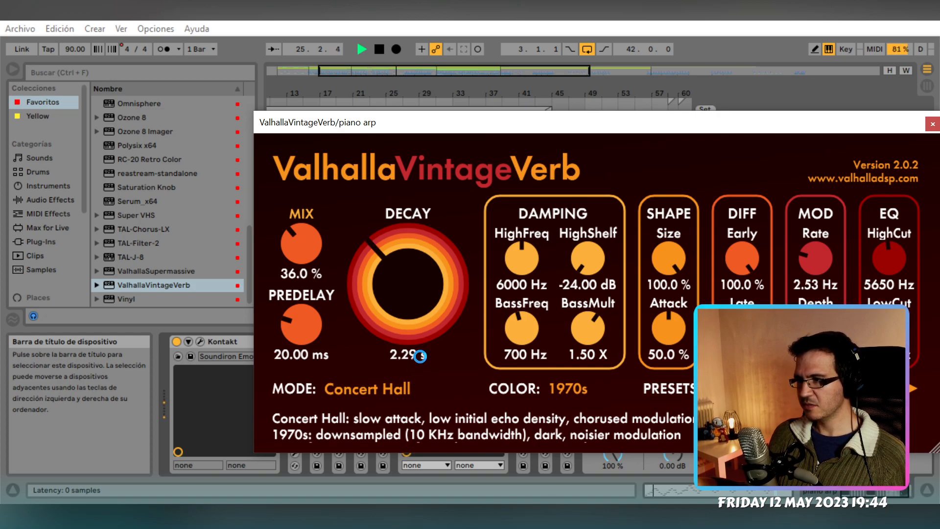
# Adjust piano arp's ValhallaVintageVerb during playback to 69.2 % mix and 0.96 s decay, and close its window
pyautogui.moveTo(322, 270); pyautogui.dragTo(304, 227)
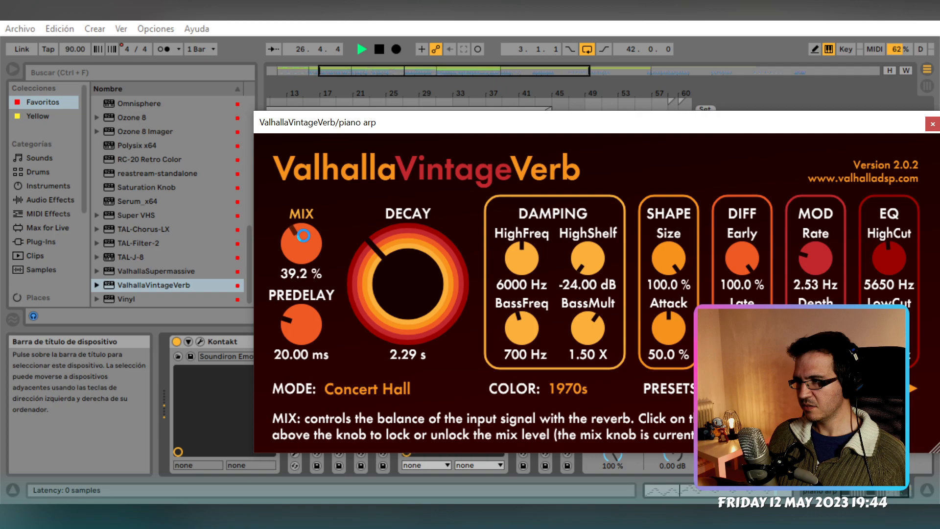
pyautogui.moveTo(399, 277); pyautogui.dragTo(417, 293)
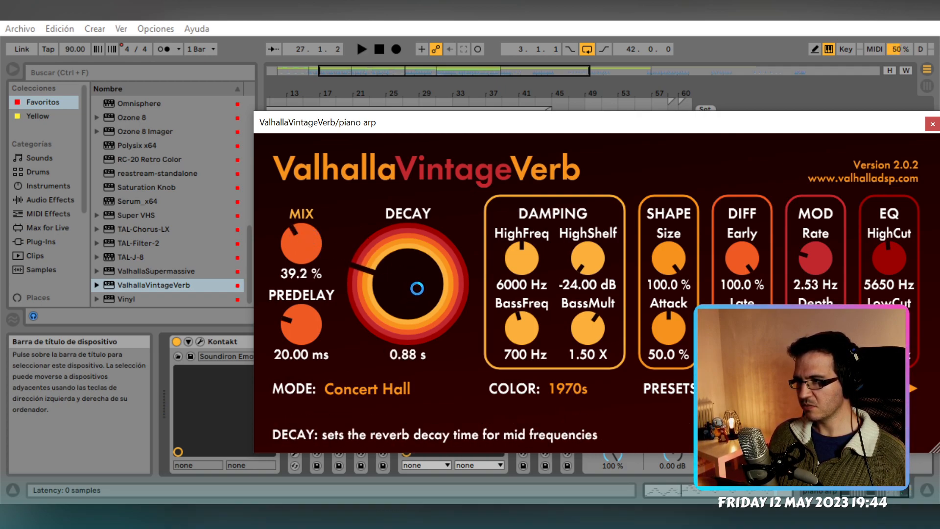
pyautogui.moveTo(301, 244); pyautogui.dragTo(299, 182)
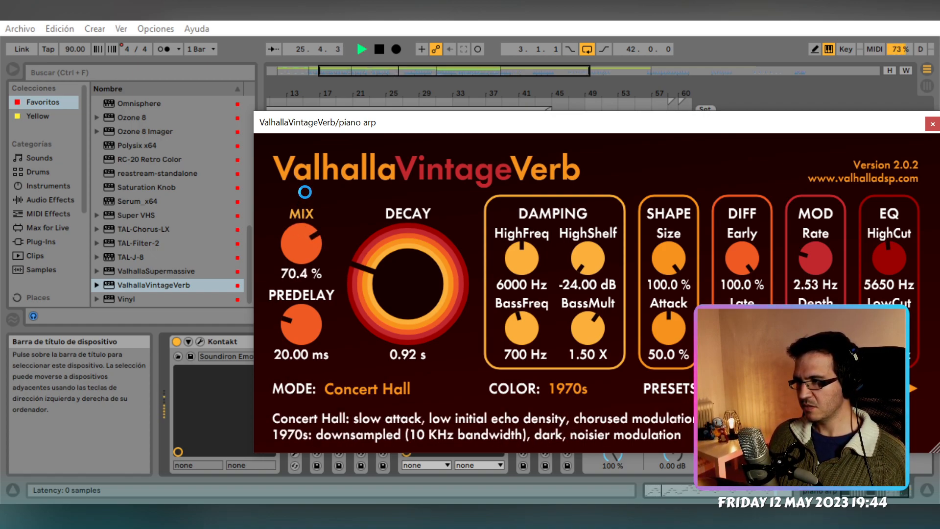
pyautogui.moveTo(438, 302); pyautogui.dragTo(418, 294)
pyautogui.moveTo(300, 256); pyautogui.dragTo(293, 214)
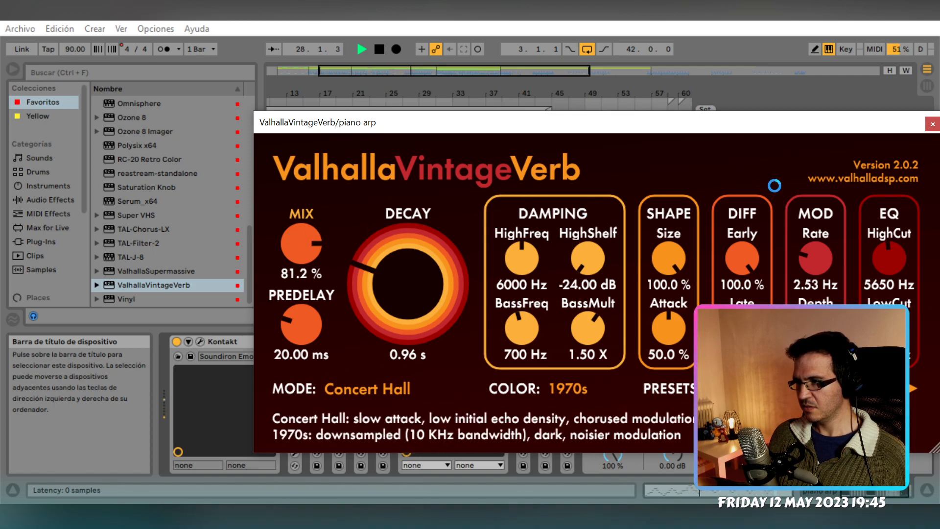
pyautogui.scroll(-5, 301, 269)
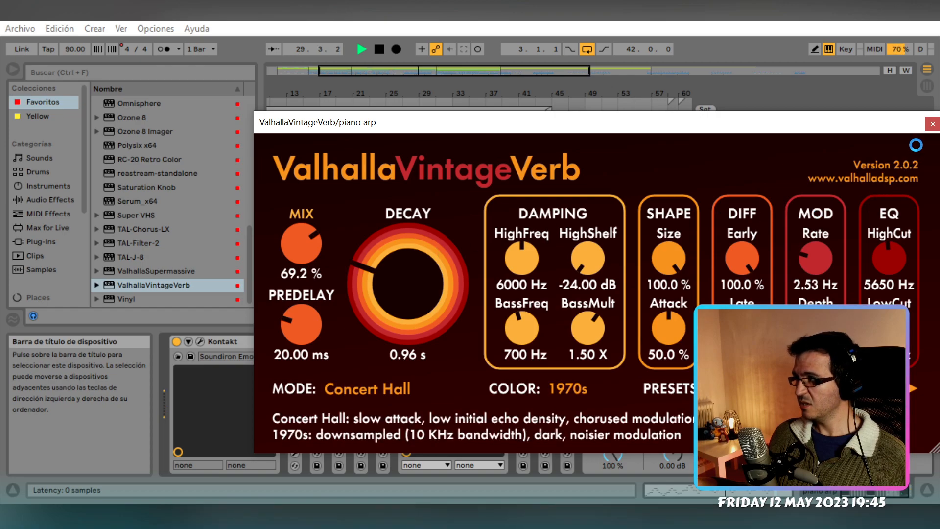
pyautogui.click(933, 124)
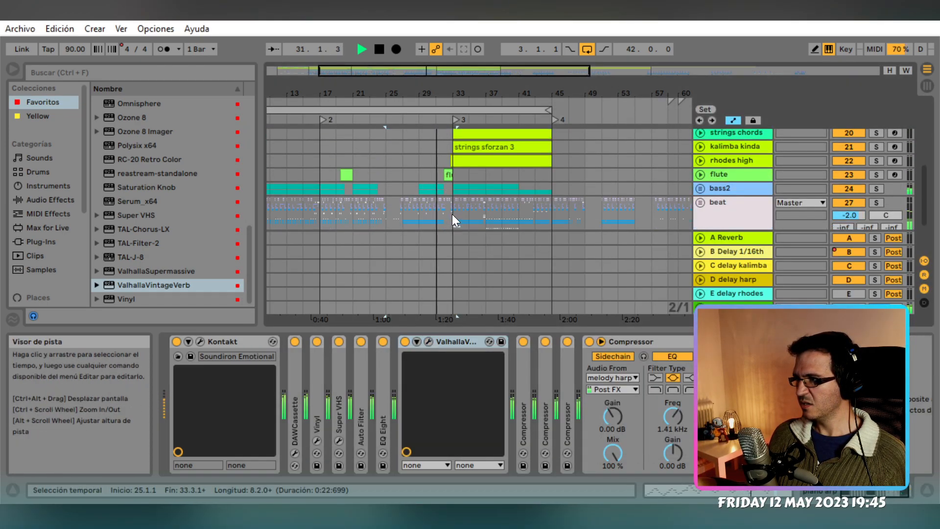
# Unfold melody voice, play from bar 25, pull filter 8 down slightly in its first EQ Eight, and check the second EQ Eight
pyautogui.scroll(3, 451, 210)
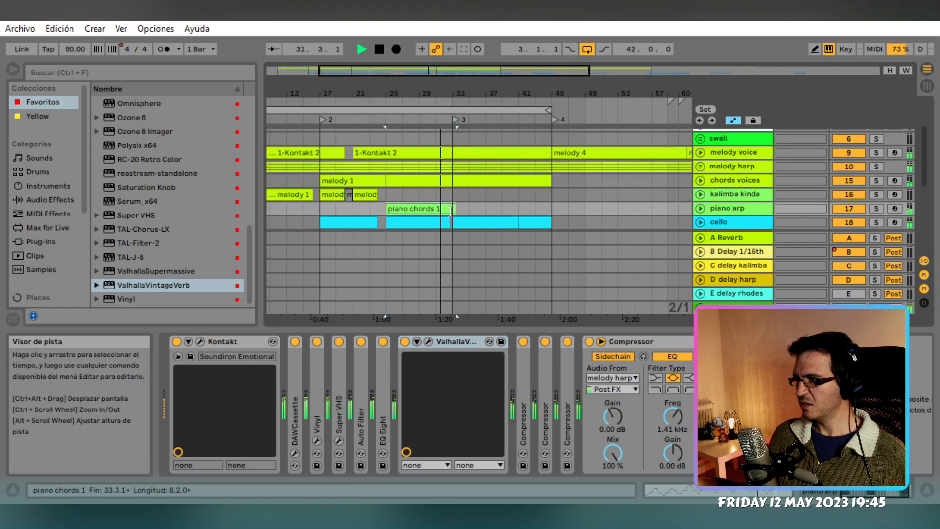
pyautogui.click(742, 151)
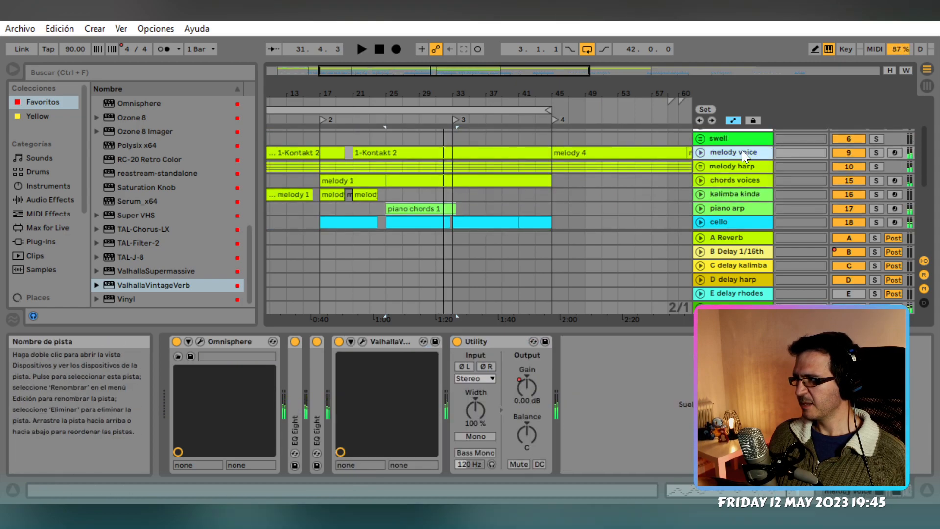
pyautogui.click(701, 153)
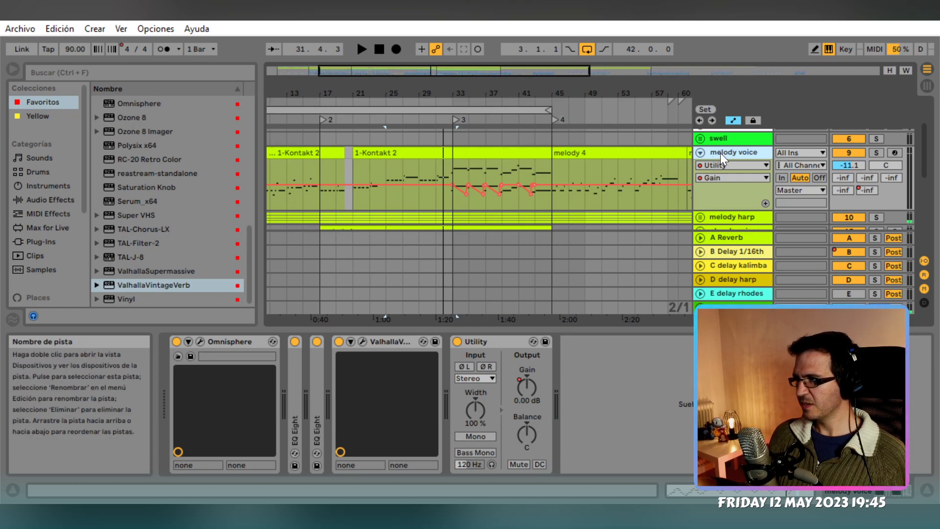
pyautogui.press('space')
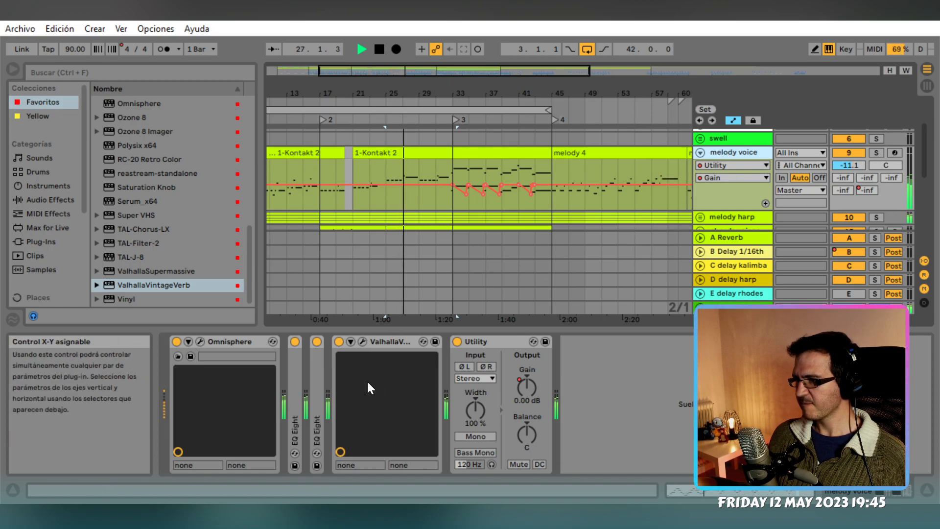
pyautogui.doubleClick(317, 387)
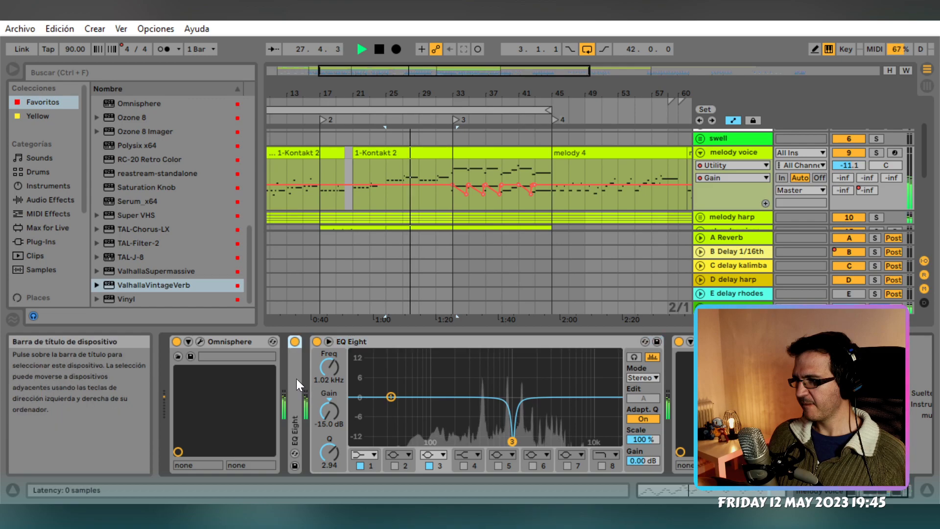
pyautogui.doubleClick(296, 378)
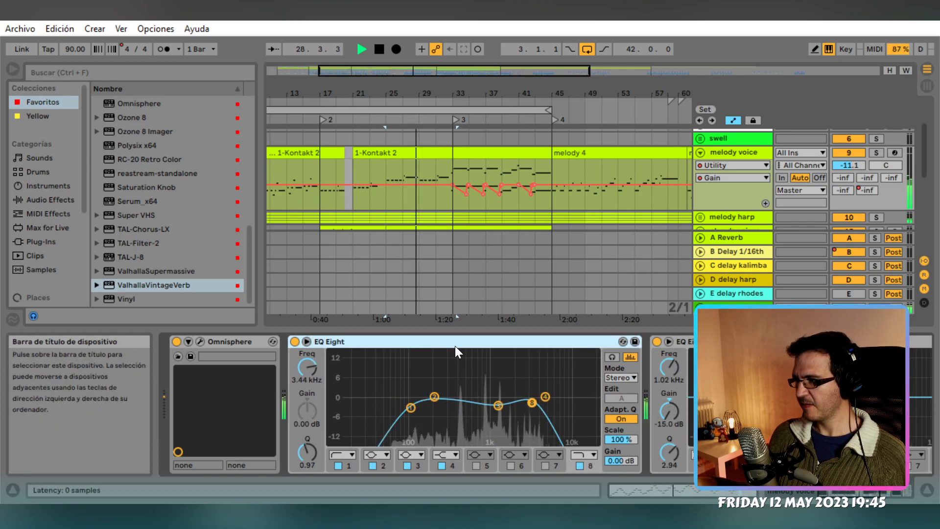
pyautogui.moveTo(532, 403); pyautogui.dragTo(531, 411)
pyautogui.doubleClick(501, 341)
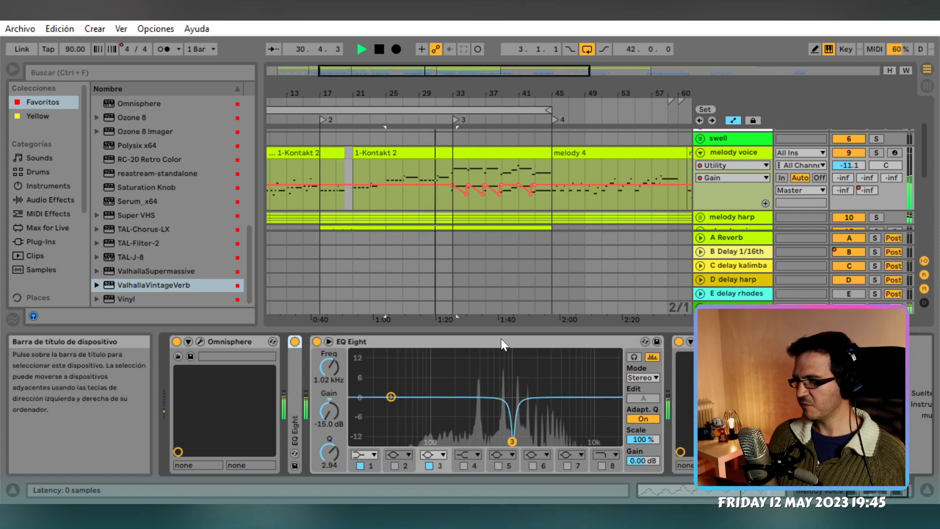
pyautogui.doubleClick(493, 343)
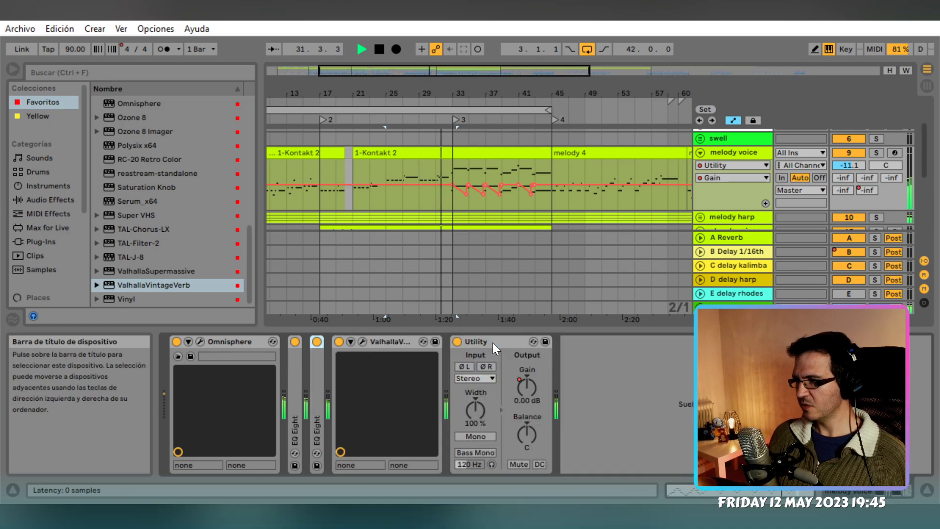
# Fold the melody voice track, stop playback and bring the choir full track into view
pyautogui.click(631, 366)
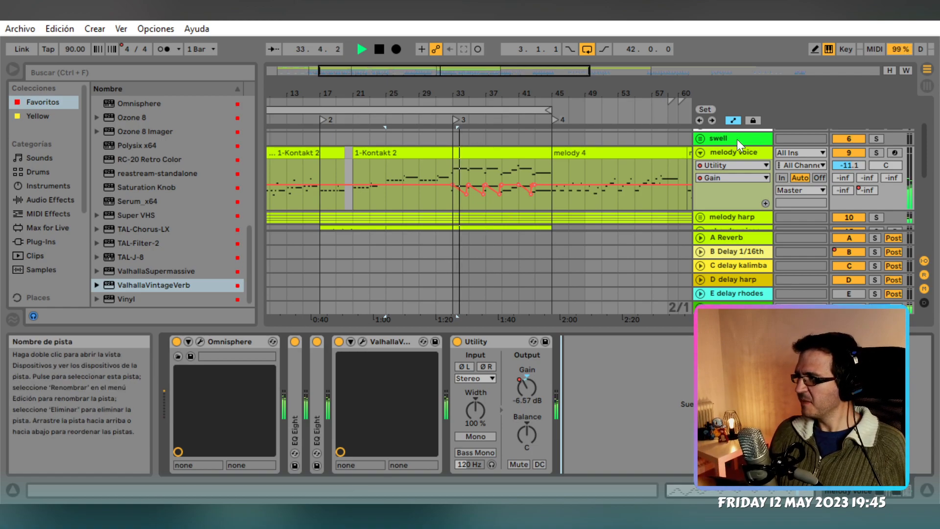
pyautogui.click(701, 153)
pyautogui.press('space')
pyautogui.scroll(-2, 721, 183)
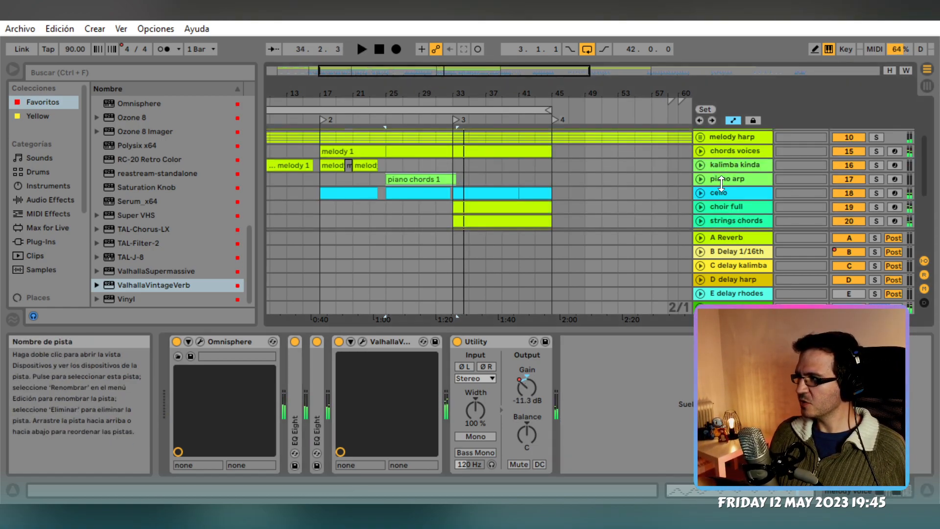
pyautogui.scroll(-1, 718, 189)
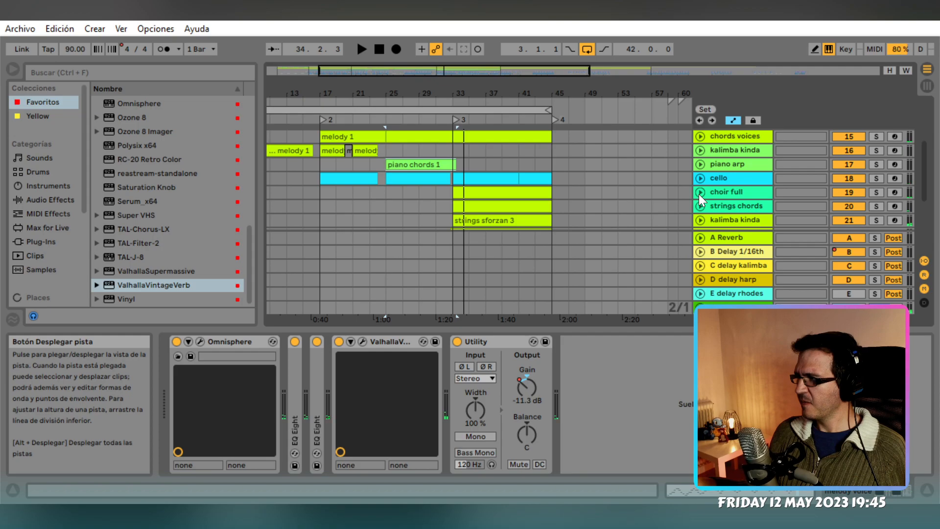
# Unfold the choir full track, play its clip from bar 33, and insert ValhallaVintageVerb after its EQ Eight
pyautogui.click(699, 192)
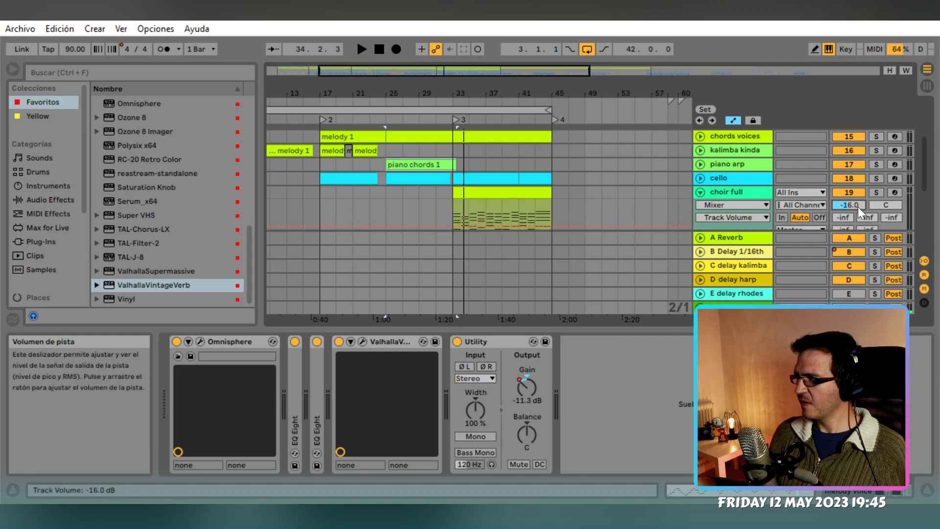
pyautogui.press('space')
pyautogui.click(498, 192)
pyautogui.press('space')
pyautogui.click(164, 284)
pyautogui.moveTo(425, 299); pyautogui.dragTo(605, 383)
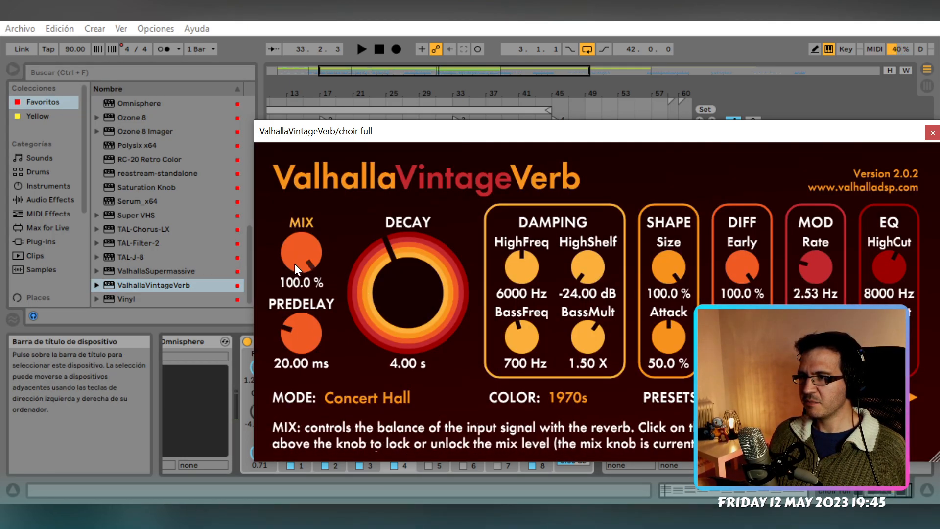
# Set choir full's ValhallaVintageVerb to 44.4 % mix, 0.84 s decay and a 6060 Hz high cut, and close its window
pyautogui.moveTo(296, 268); pyautogui.dragTo(346, 373)
pyautogui.moveTo(422, 296); pyautogui.dragTo(427, 328)
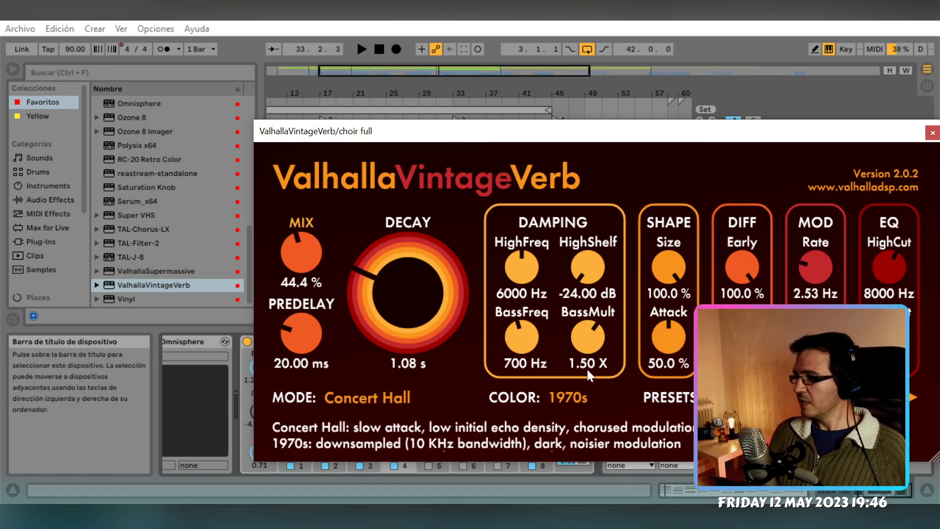
pyautogui.moveTo(898, 277); pyautogui.dragTo(900, 299)
pyautogui.moveTo(463, 297); pyautogui.dragTo(408, 310)
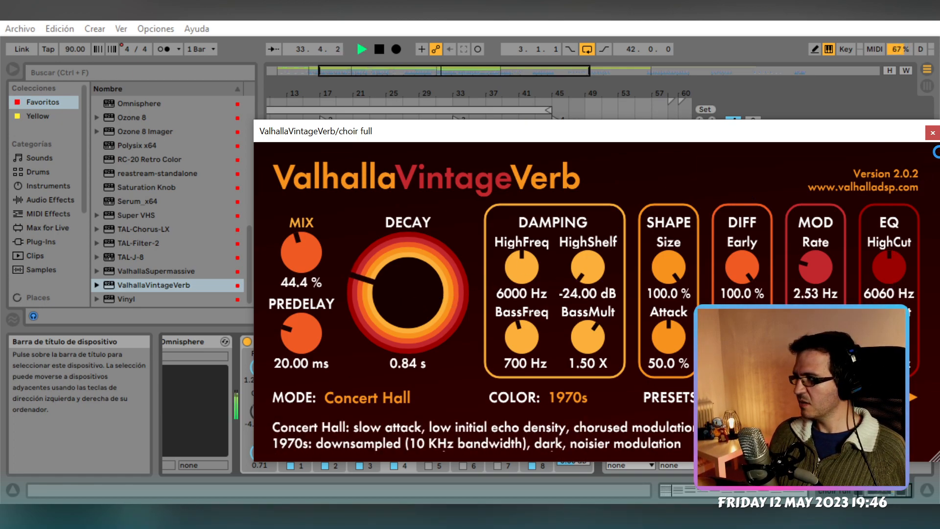
pyautogui.click(933, 133)
# Compare choir full soloed and in the full mix during playback, with ValhallaVintageVerb switched off and on
pyautogui.click(882, 191)
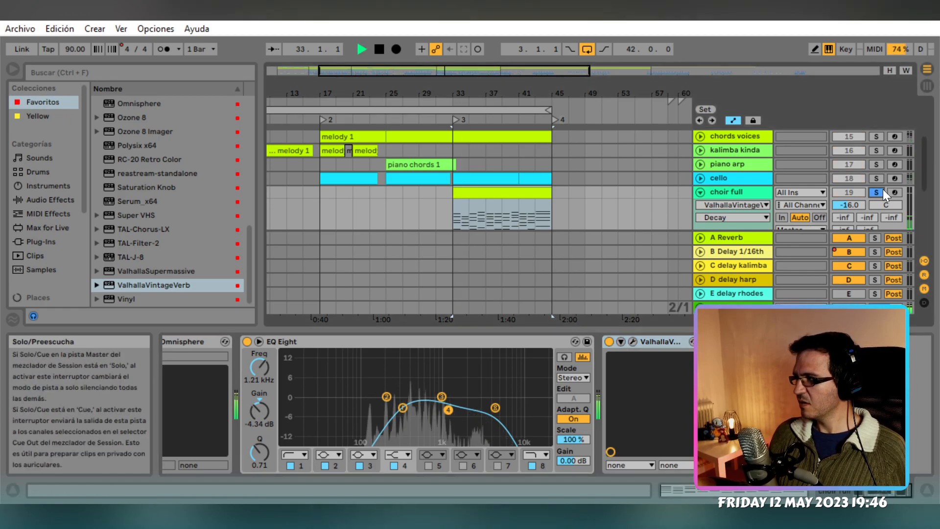
pyautogui.click(883, 190)
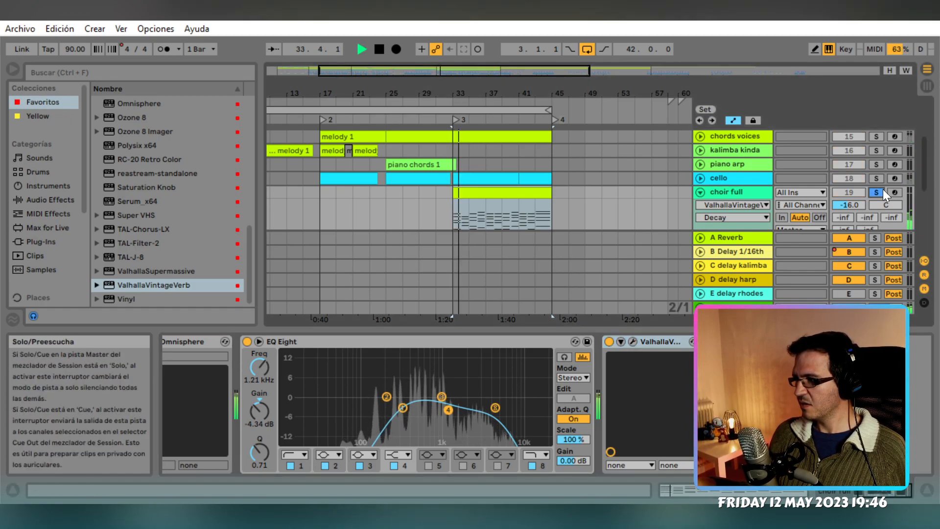
pyautogui.click(884, 190)
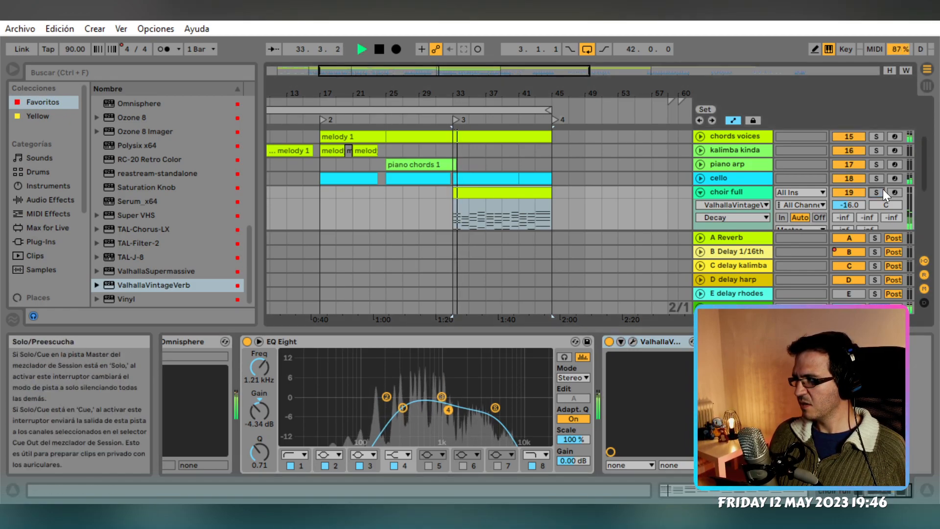
pyautogui.click(610, 342)
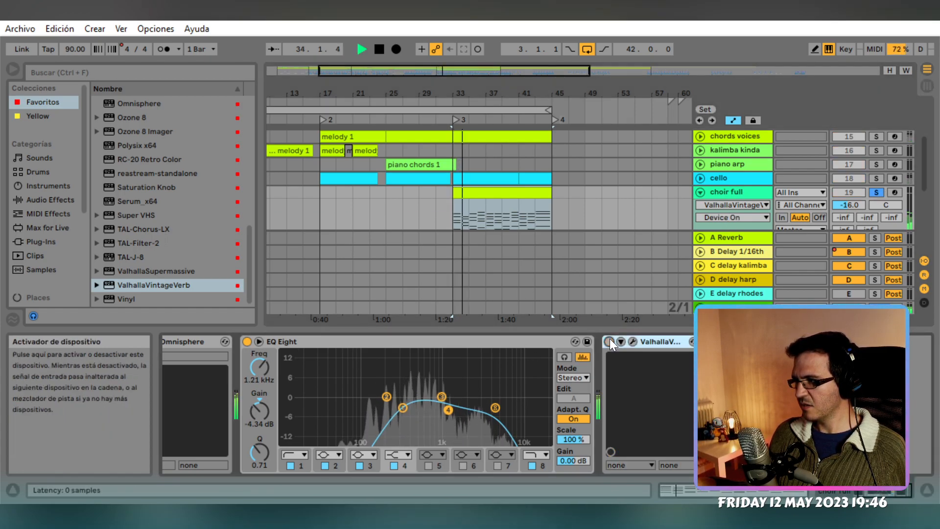
pyautogui.click(609, 341)
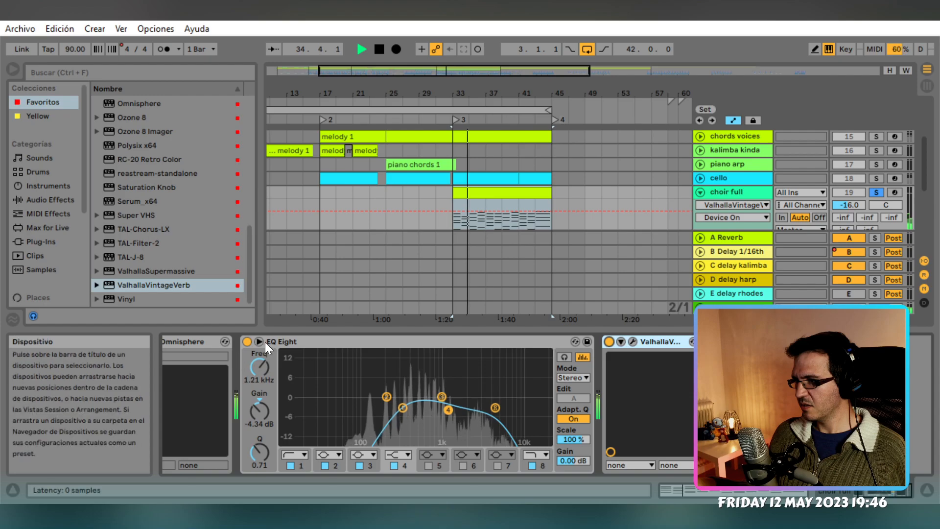
# Raise the mix of choir full's ValhallaVintageVerb and compare the track with the reverb switched off and on
pyautogui.click(633, 342)
pyautogui.moveTo(305, 254); pyautogui.dragTo(304, 201)
pyautogui.click(933, 134)
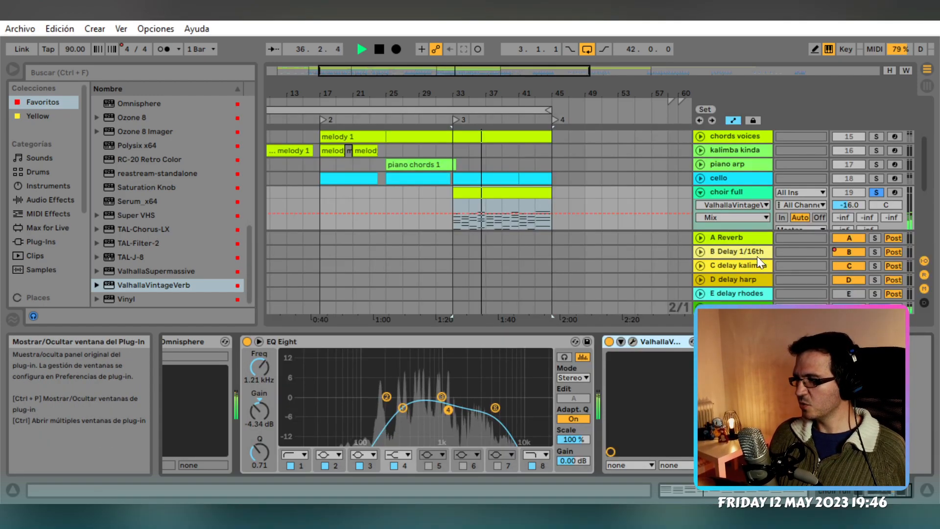
pyautogui.click(610, 342)
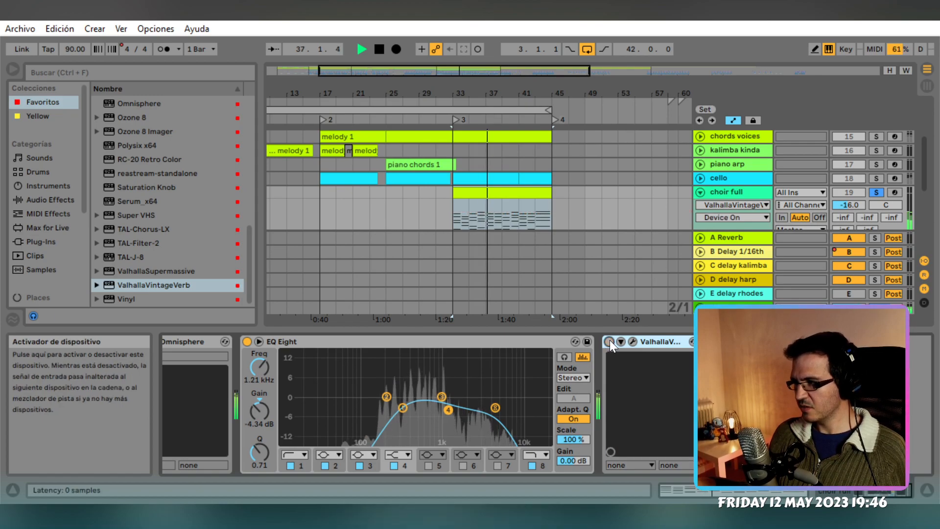
pyautogui.click(609, 341)
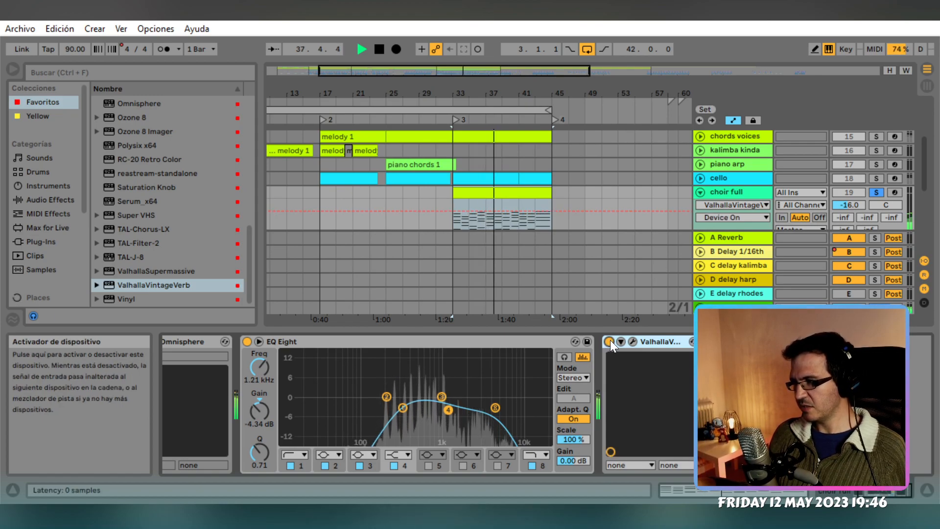
pyautogui.click(610, 341)
pyautogui.click(610, 342)
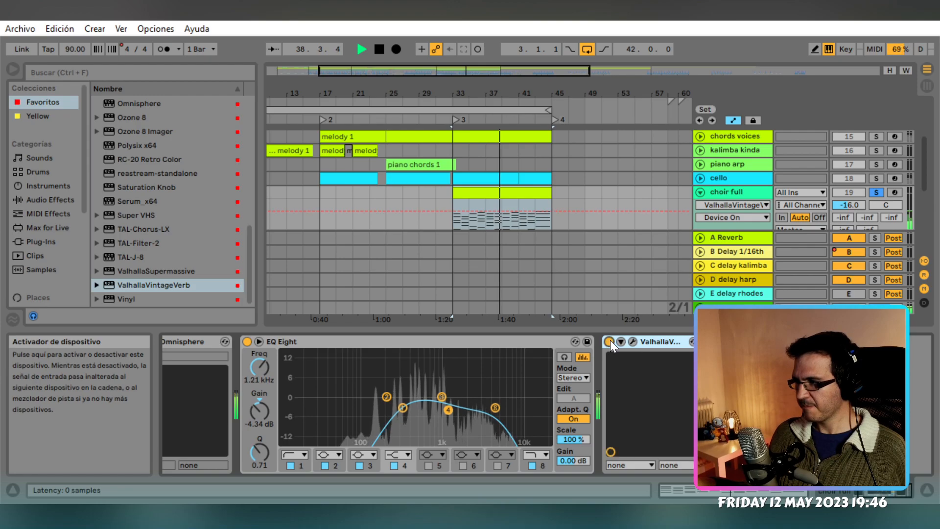
# Insert Vinyl between choir full's EQ Eight and ValhallaVintageVerb, try several years during playback, settle on 1980 and close its window
pyautogui.click(126, 299)
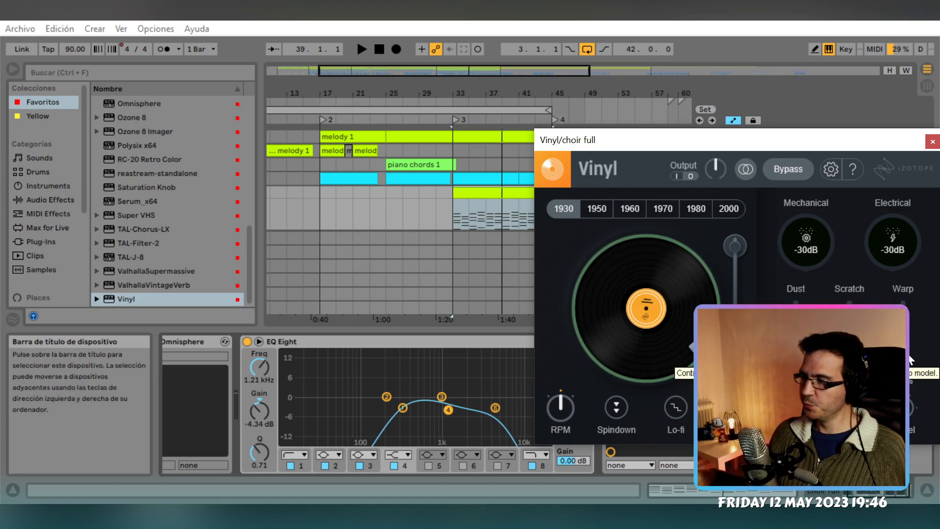
pyautogui.click(362, 49)
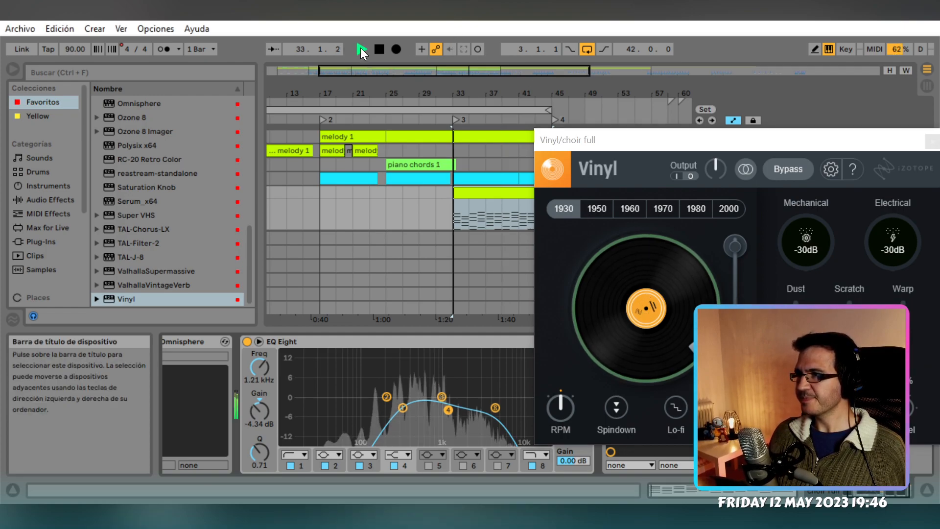
pyautogui.click(666, 210)
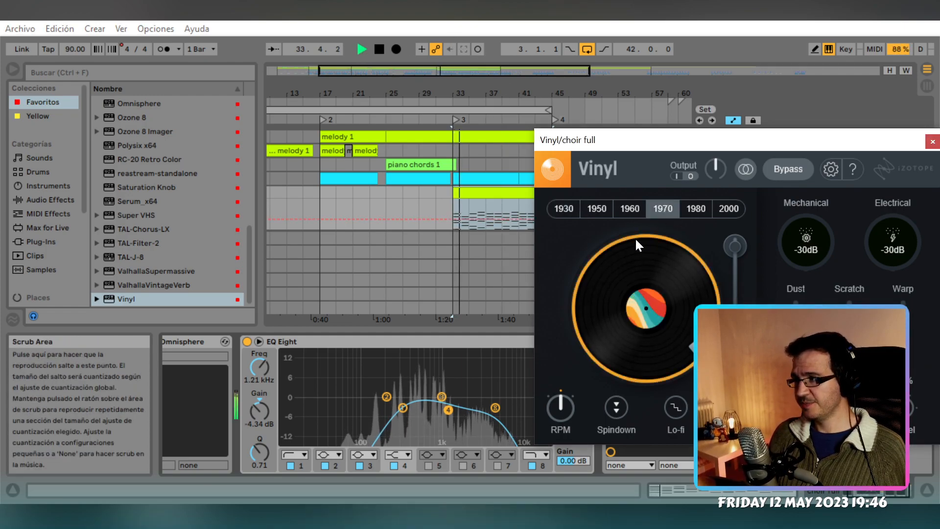
pyautogui.click(631, 211)
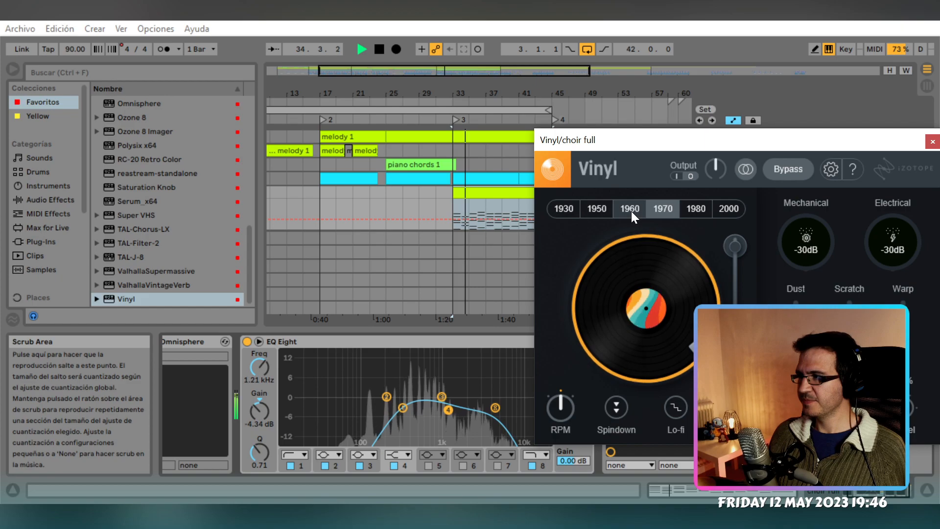
pyautogui.click(684, 209)
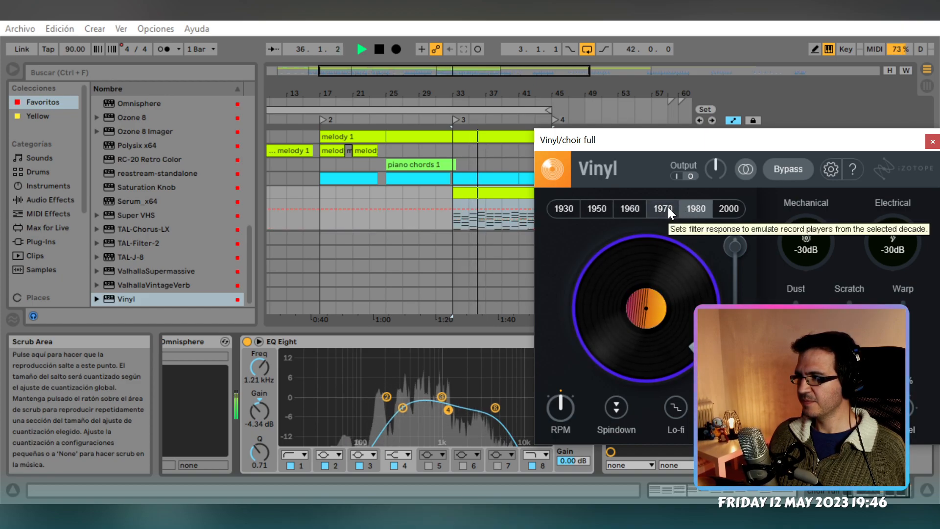
pyautogui.click(932, 143)
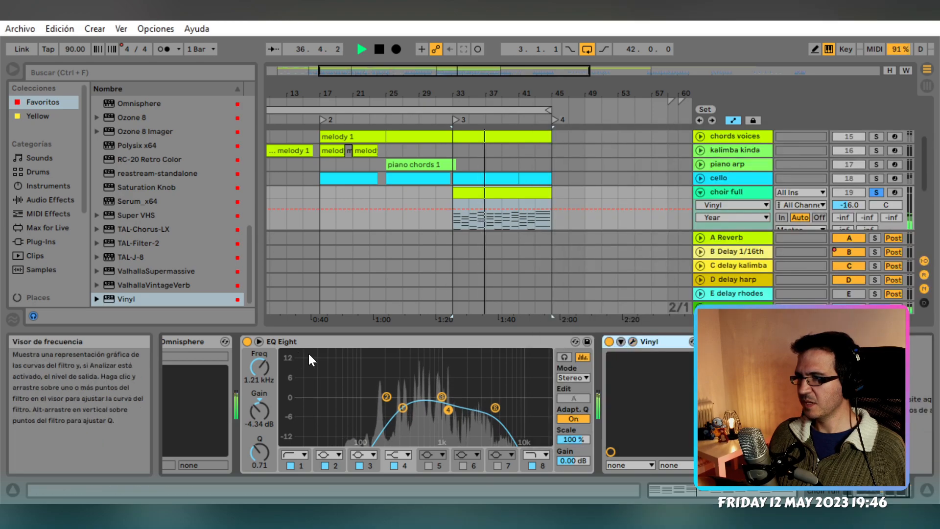
# Play the soloed choir full track from bar 33 repeatedly and compare it with Vinyl switched off and on
pyautogui.click(607, 342)
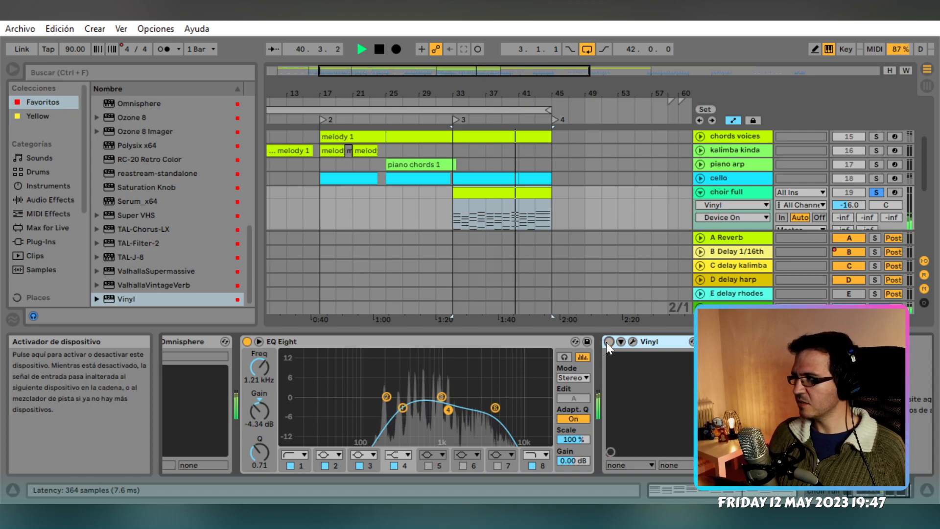
pyautogui.click(607, 342)
pyautogui.click(608, 342)
pyautogui.click(608, 342)
pyautogui.press('space')
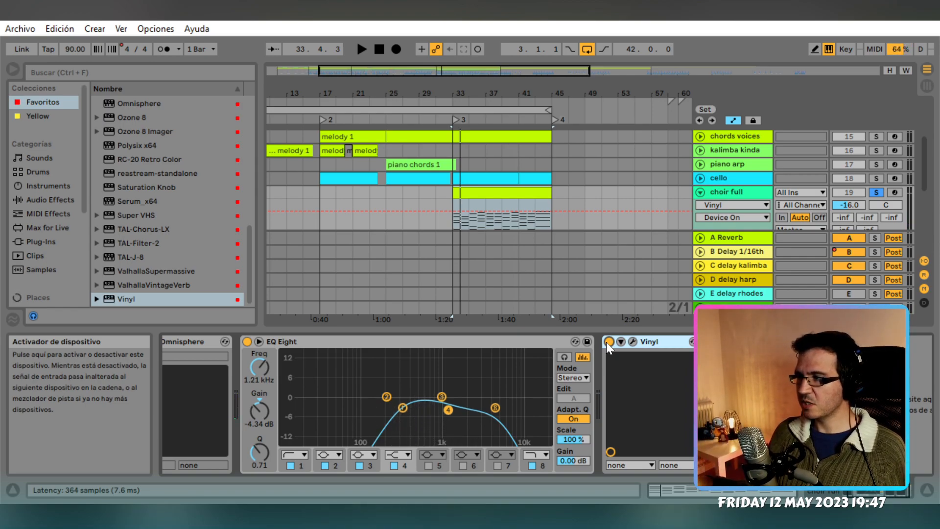
pyautogui.press('space')
pyautogui.click(609, 342)
pyautogui.click(609, 342)
pyautogui.click(609, 341)
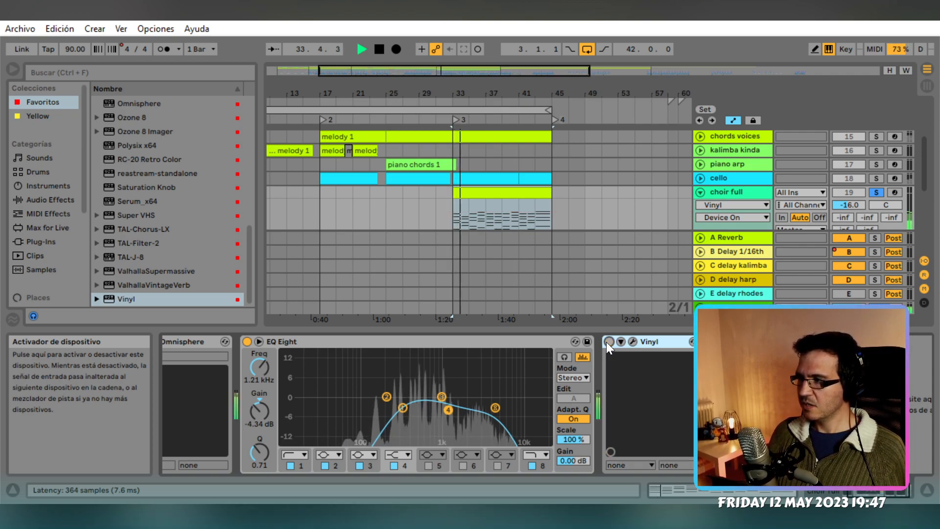
pyautogui.click(607, 342)
pyautogui.press('space')
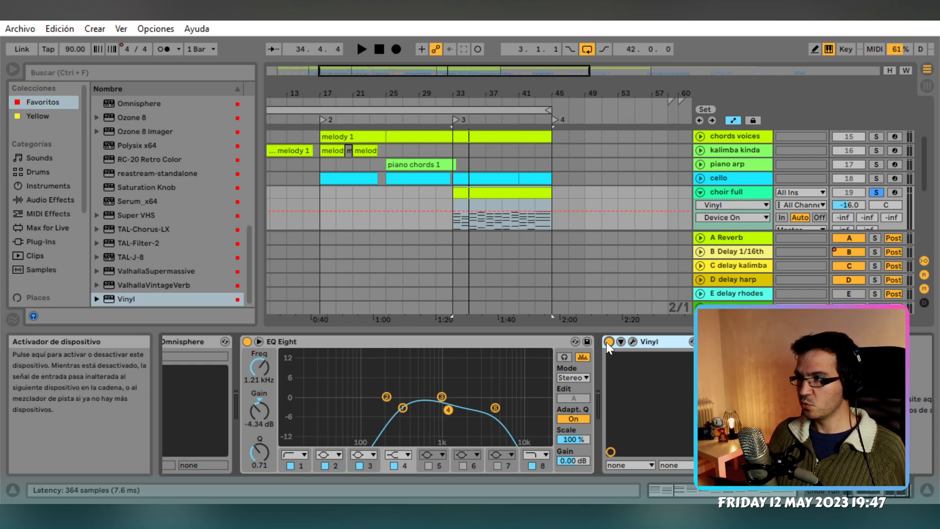
pyautogui.press('space')
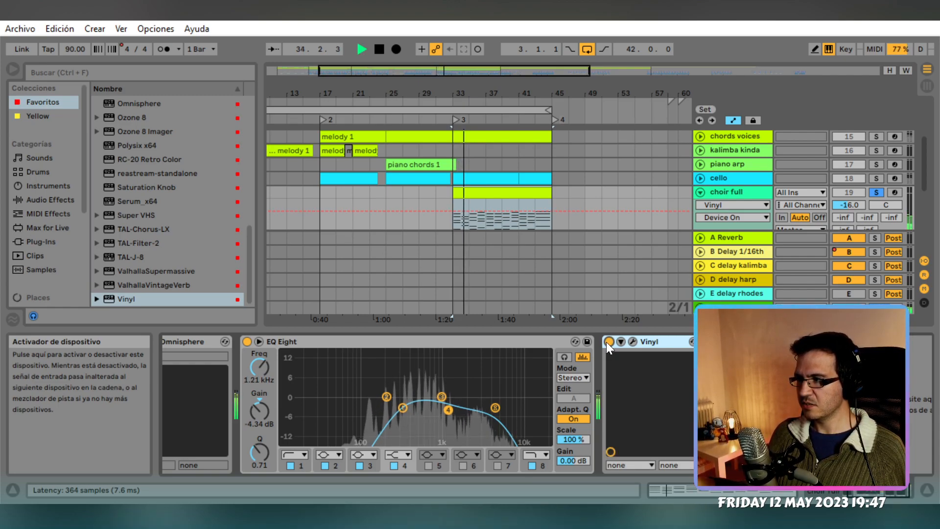
pyautogui.click(608, 342)
pyautogui.click(609, 341)
pyautogui.press('space')
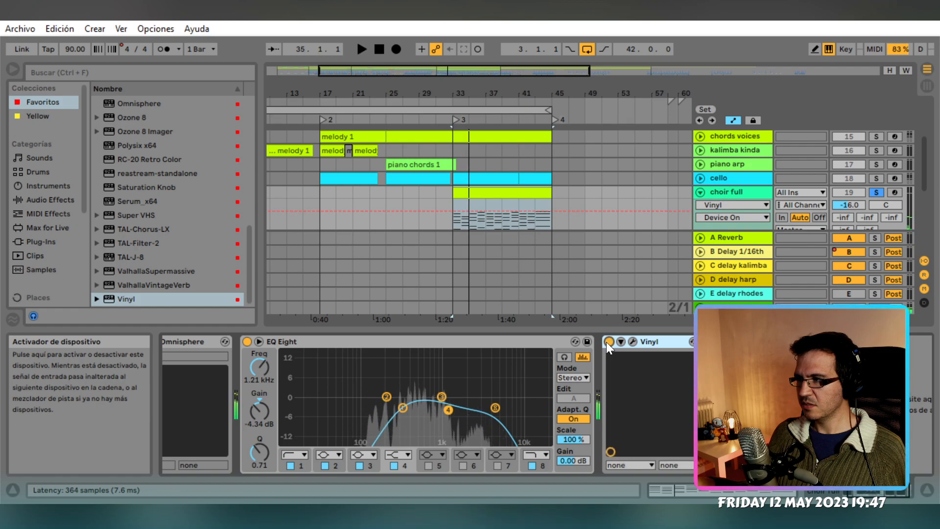
# Set the playback start to bar 34, compare choir full with Vinyl switched off and on, and leave Vinyl on
pyautogui.press('+')
pyautogui.press('+')
pyautogui.click(425, 243)
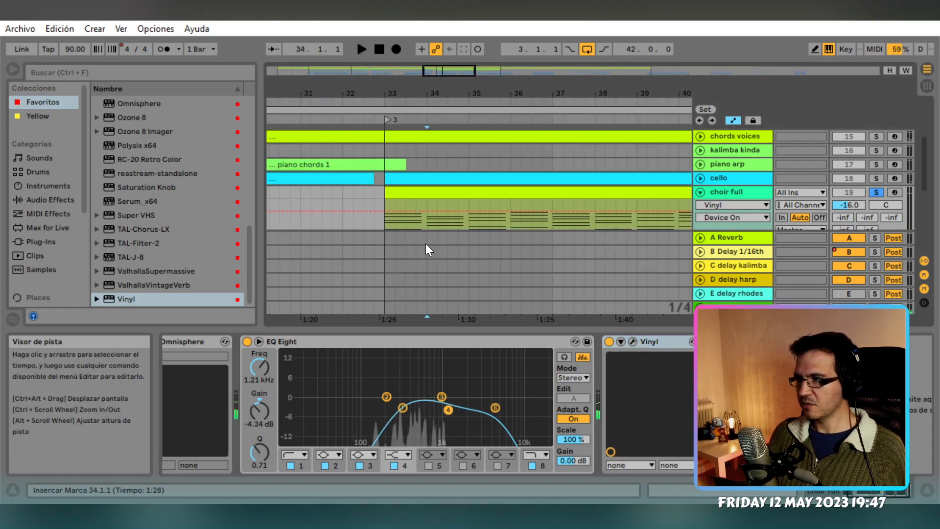
pyautogui.click(427, 237)
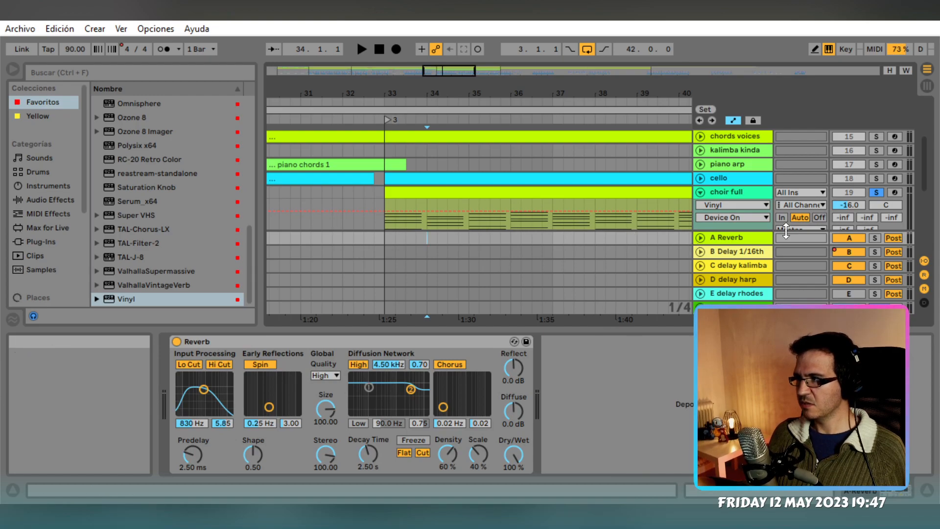
pyautogui.click(751, 192)
pyautogui.press('space')
pyautogui.click(609, 342)
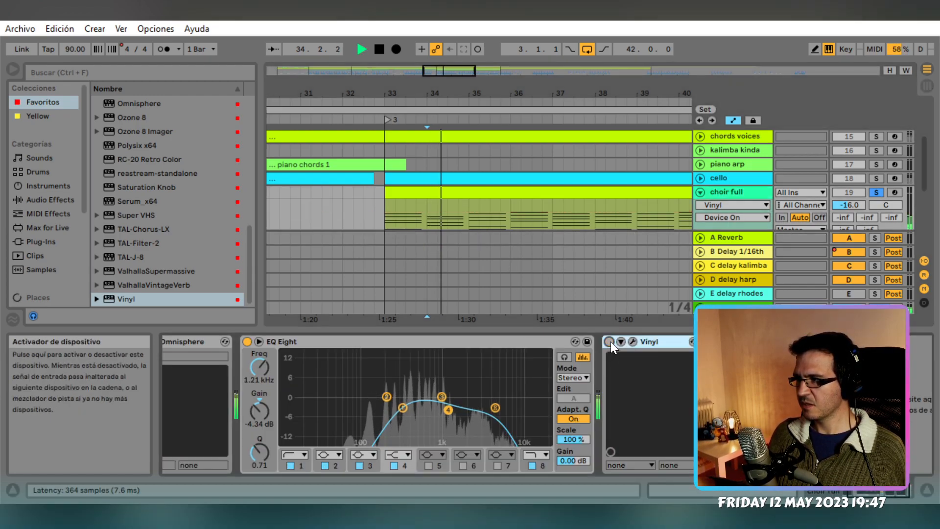
pyautogui.click(610, 342)
pyautogui.click(610, 342)
pyautogui.click(610, 342)
pyautogui.press('space')
pyautogui.press('space')
pyautogui.click(610, 342)
pyautogui.click(610, 342)
pyautogui.click(610, 342)
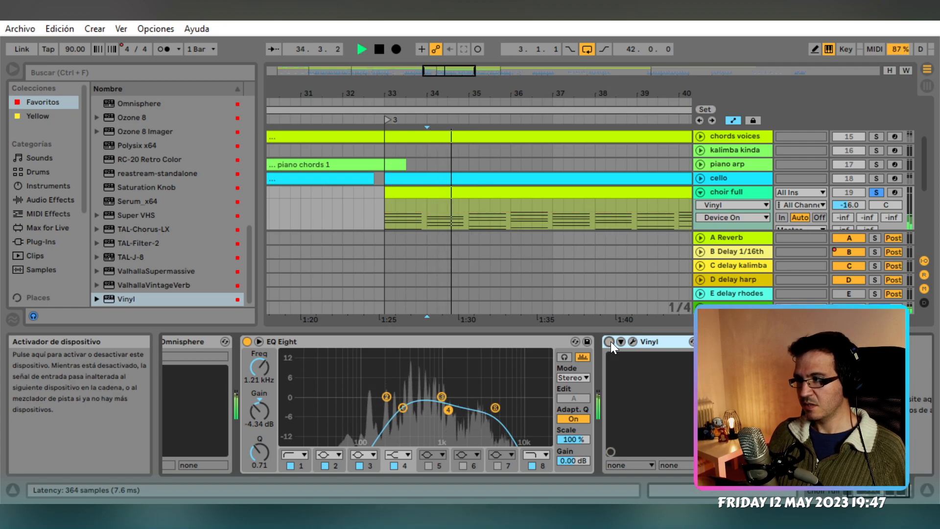
pyautogui.press('space')
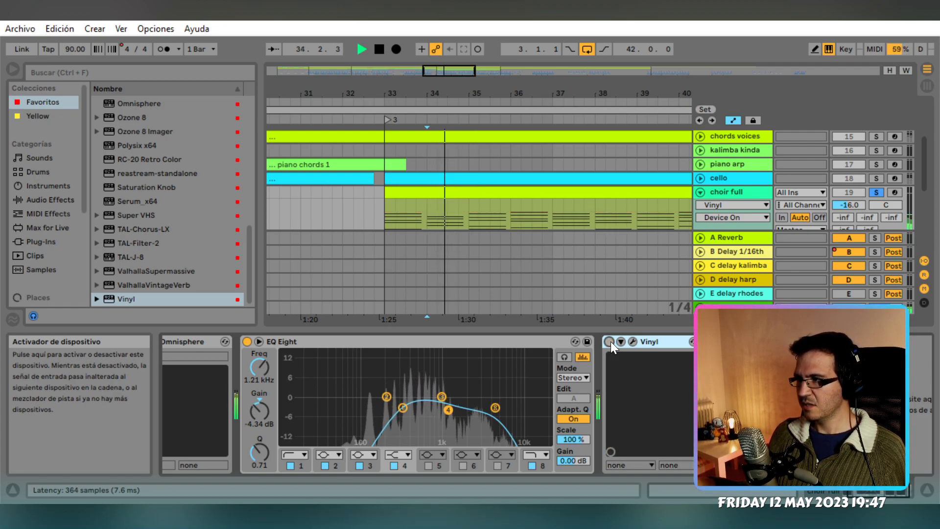
pyautogui.press('space')
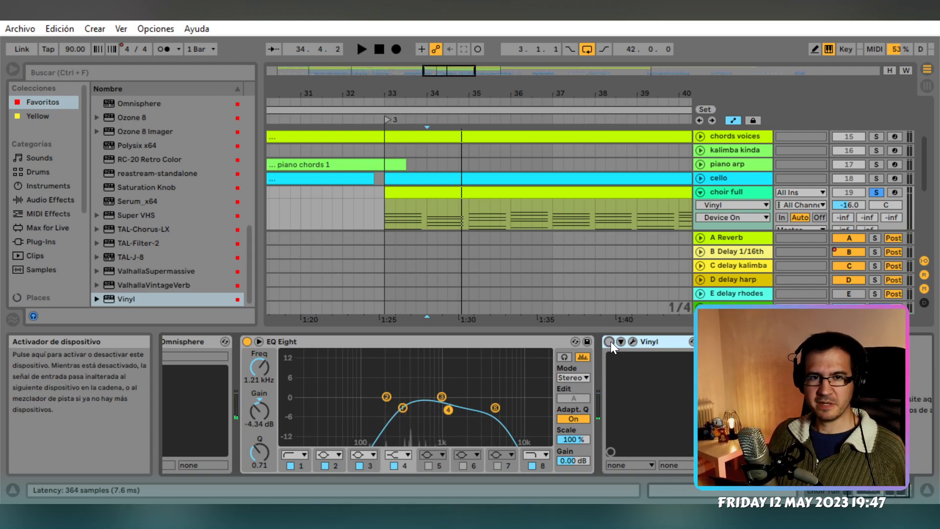
pyautogui.click(610, 342)
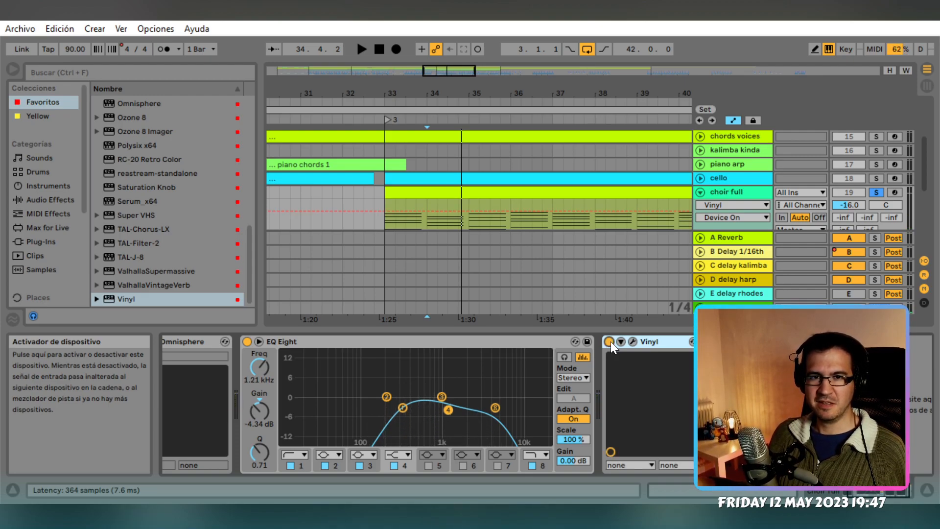
# Collapse choir full's effect devices, take the track out of solo and fold it
pyautogui.doubleClick(544, 342)
pyautogui.doubleClick(442, 341)
pyautogui.doubleClick(321, 338)
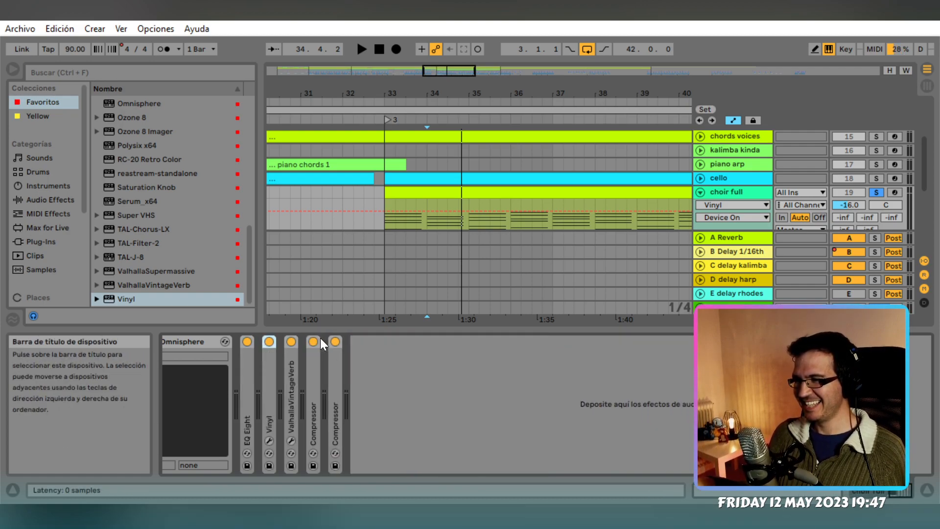
pyautogui.scroll(-3, 358, 257)
pyautogui.scroll(-3, 358, 259)
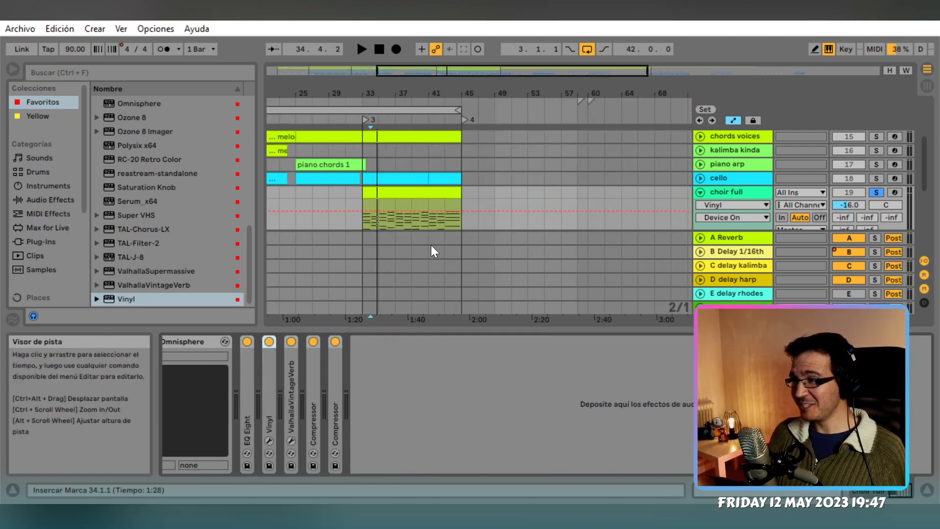
pyautogui.click(701, 192)
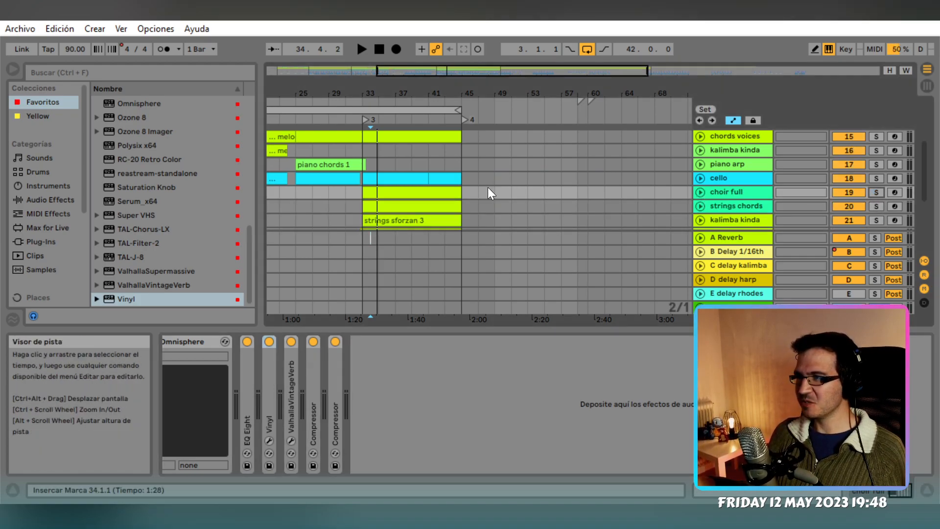
# Examine the device chains of piano arp, cello and strings chords, and play the mix from bars 35 and 31
pyautogui.click(371, 191)
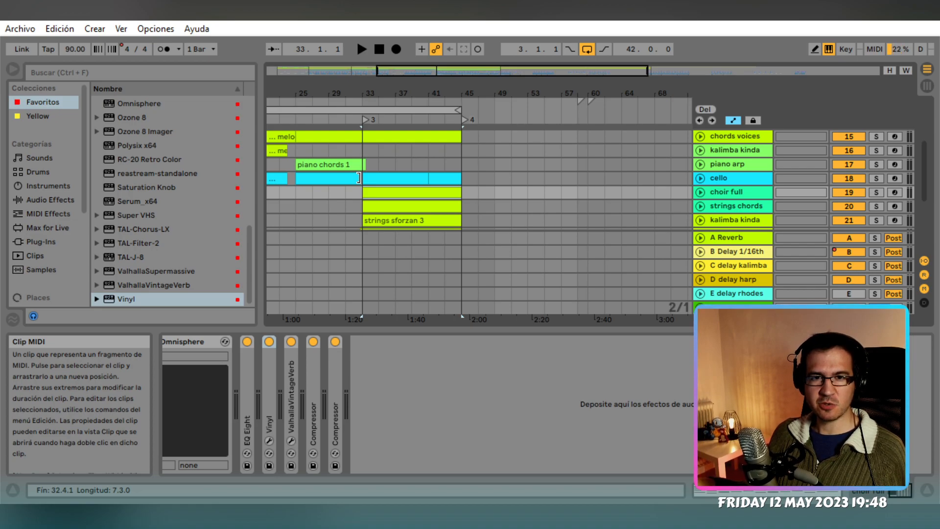
pyautogui.click(378, 163)
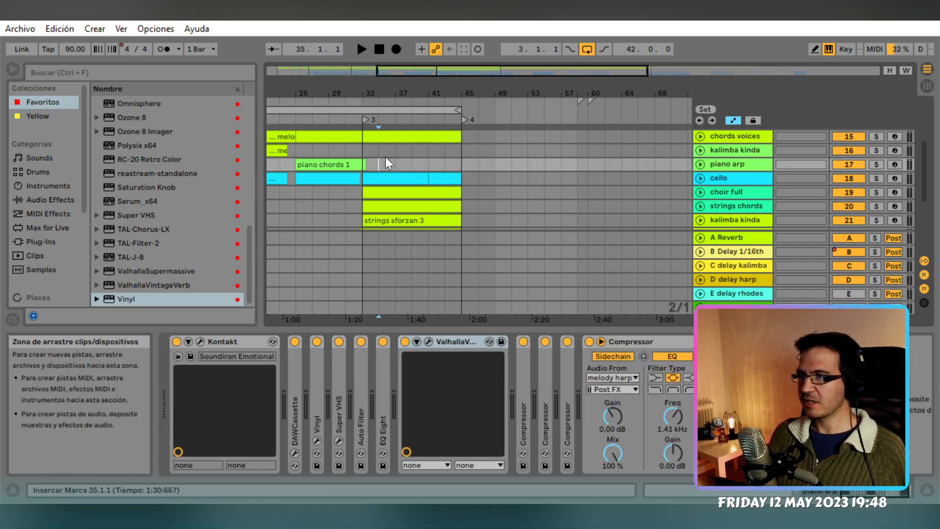
pyautogui.click(733, 178)
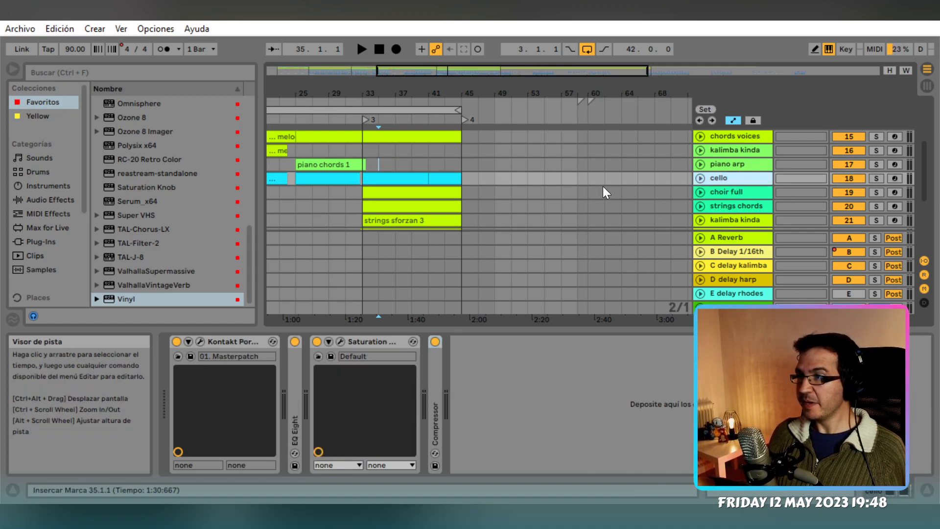
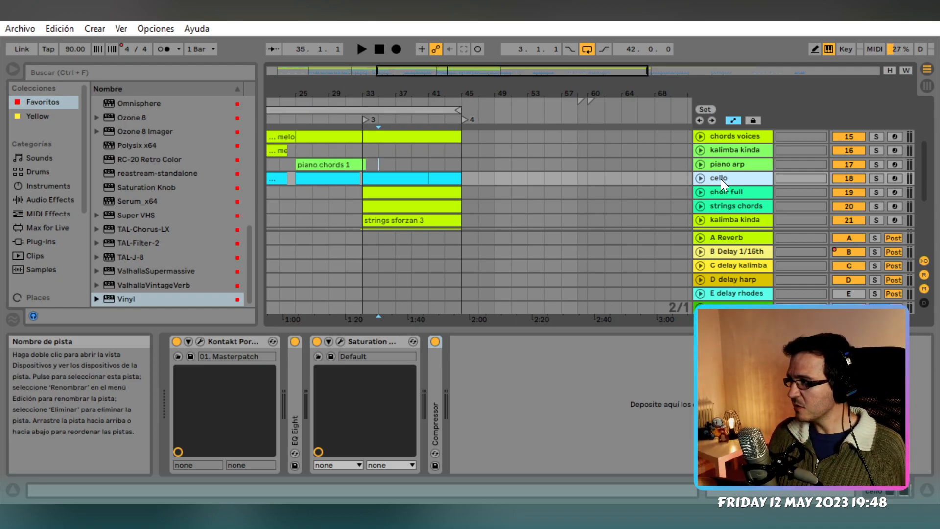
pyautogui.press('space')
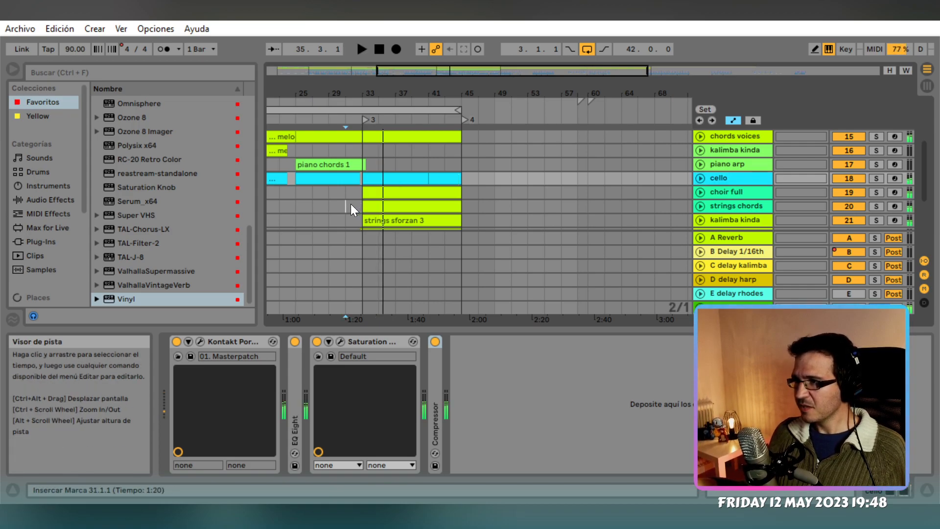
pyautogui.click(351, 203)
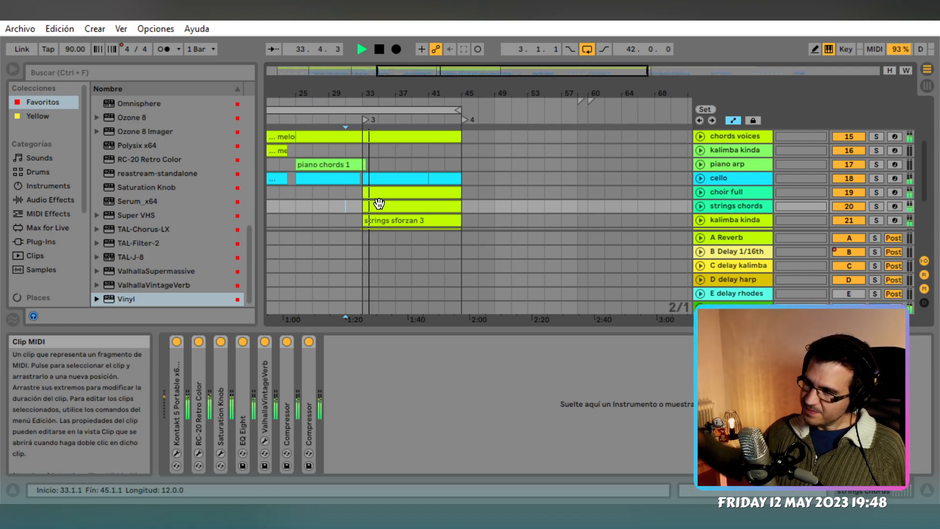
pyautogui.scroll(-1, 695, 208)
pyautogui.scroll(2, 707, 193)
pyautogui.scroll(-4, 702, 179)
pyautogui.press('space')
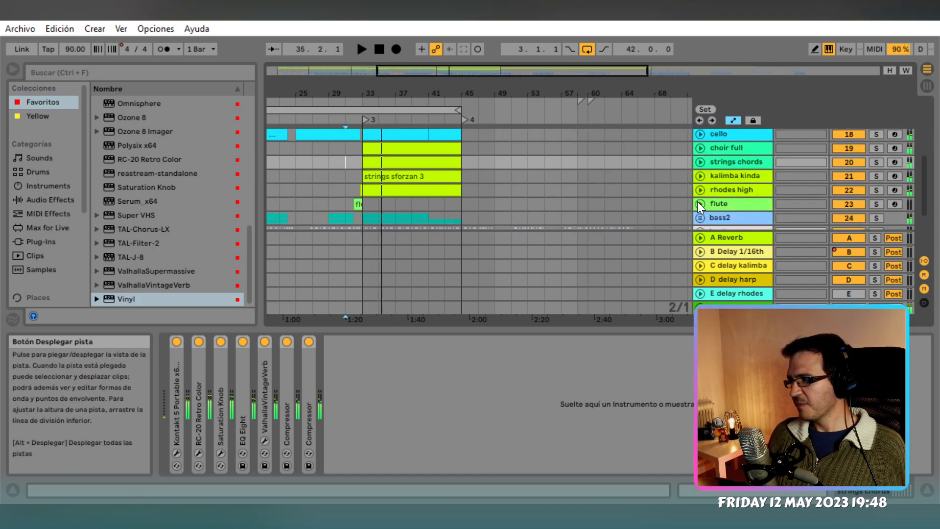
pyautogui.scroll(-3, 697, 202)
pyautogui.scroll(6, 698, 201)
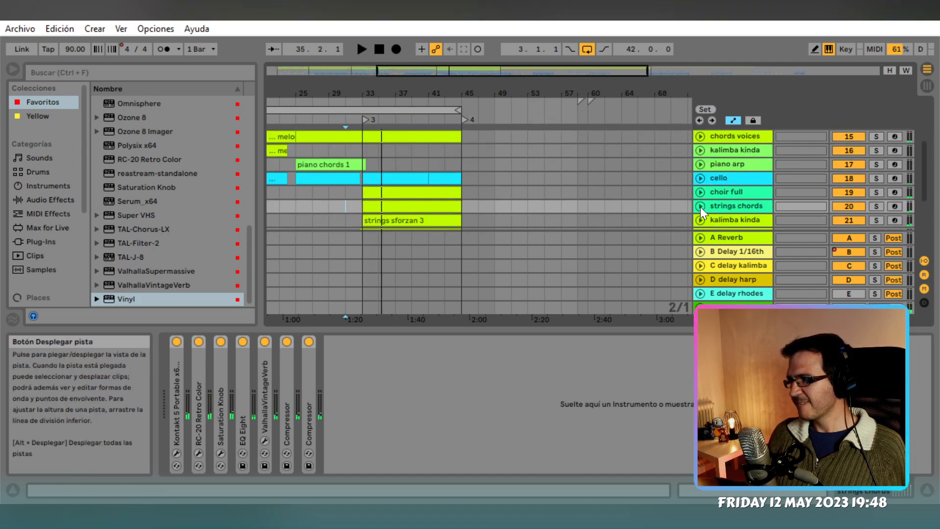
pyautogui.click(700, 206)
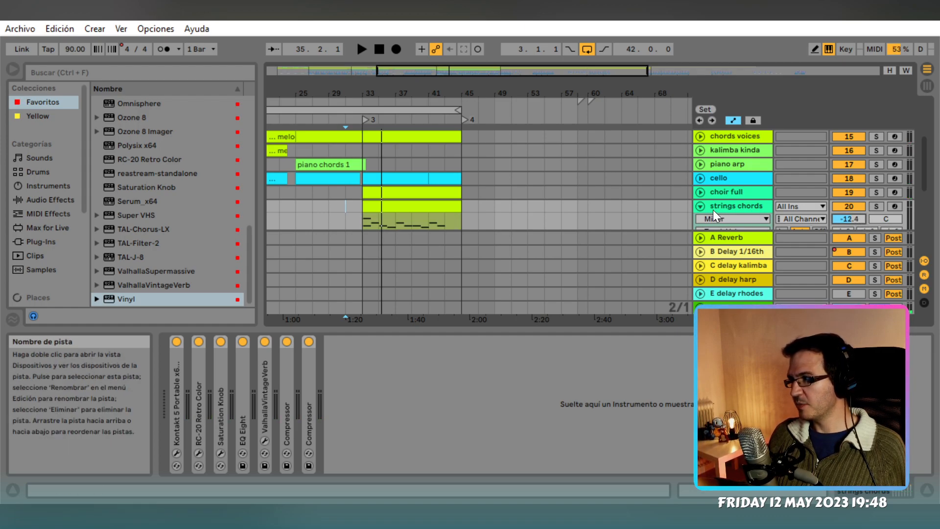
pyautogui.click(700, 207)
pyautogui.scroll(2, 691, 203)
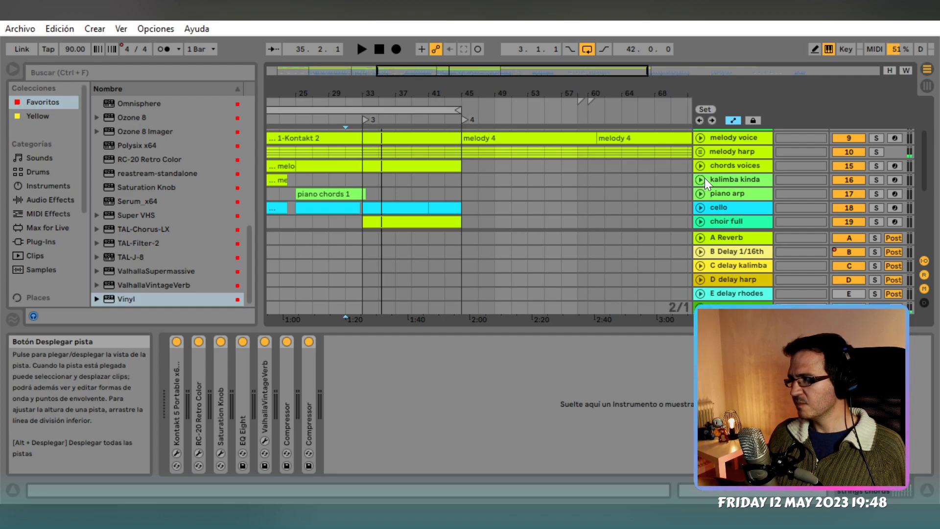
pyautogui.click(708, 168)
pyautogui.click(675, 196)
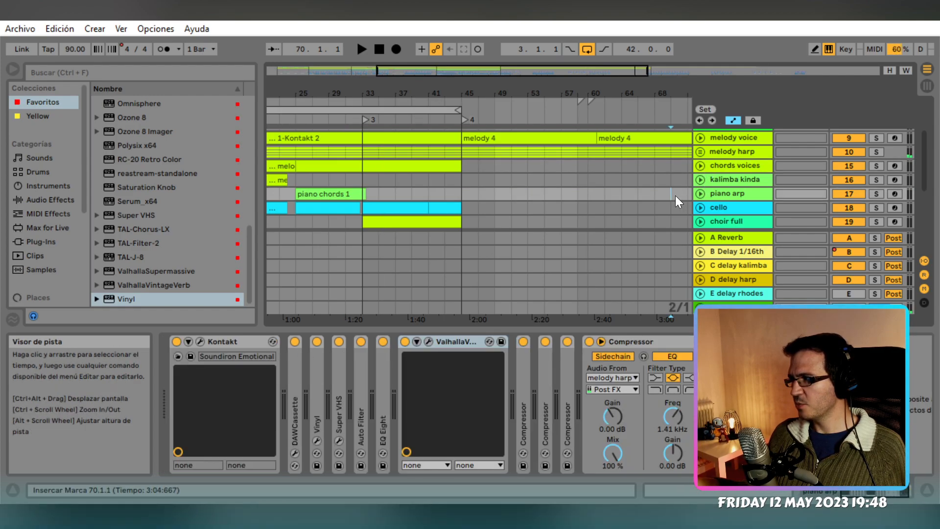
# Play from bar 33 and compare the mix with the chords voices track muted and active
pyautogui.click(723, 165)
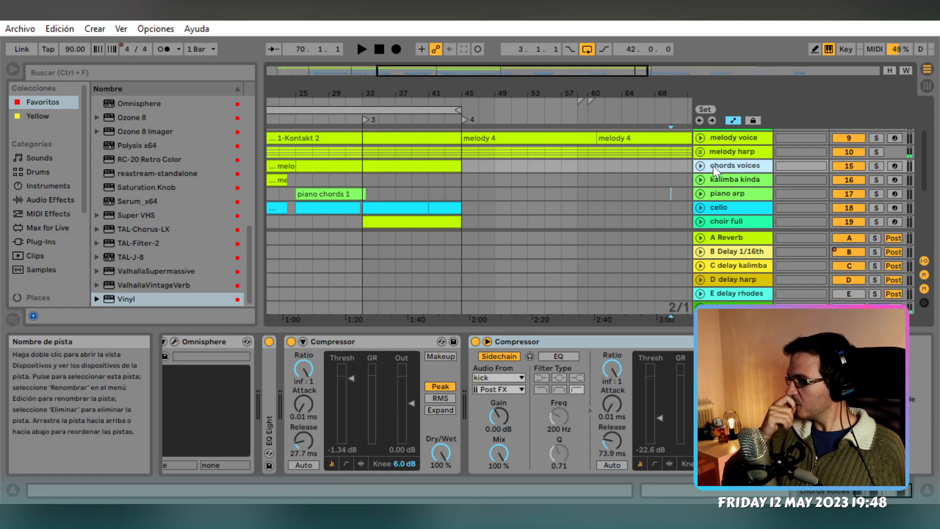
pyautogui.click(704, 164)
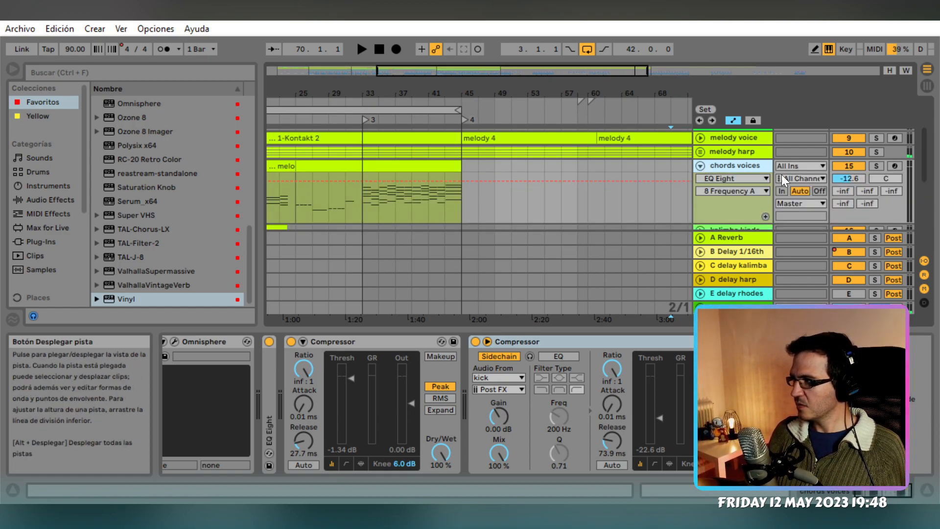
pyautogui.press('space')
pyautogui.click(362, 202)
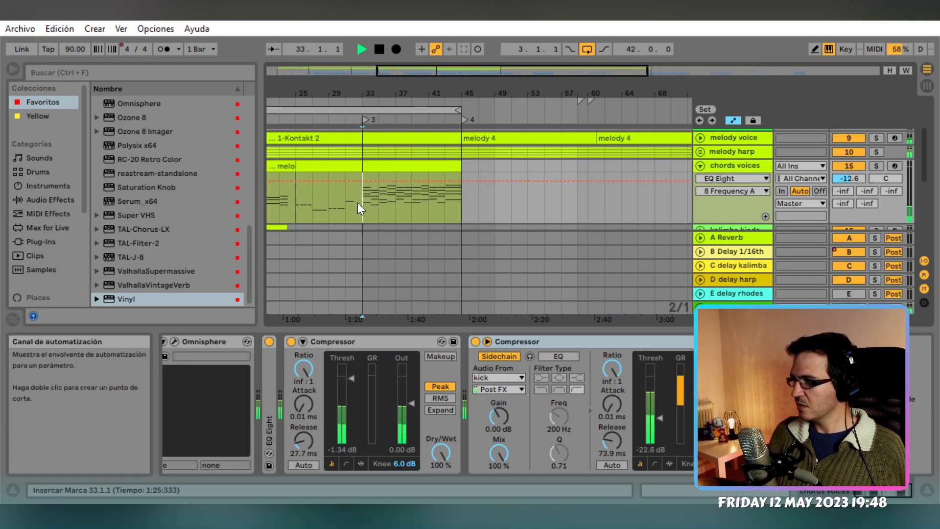
pyautogui.click(854, 166)
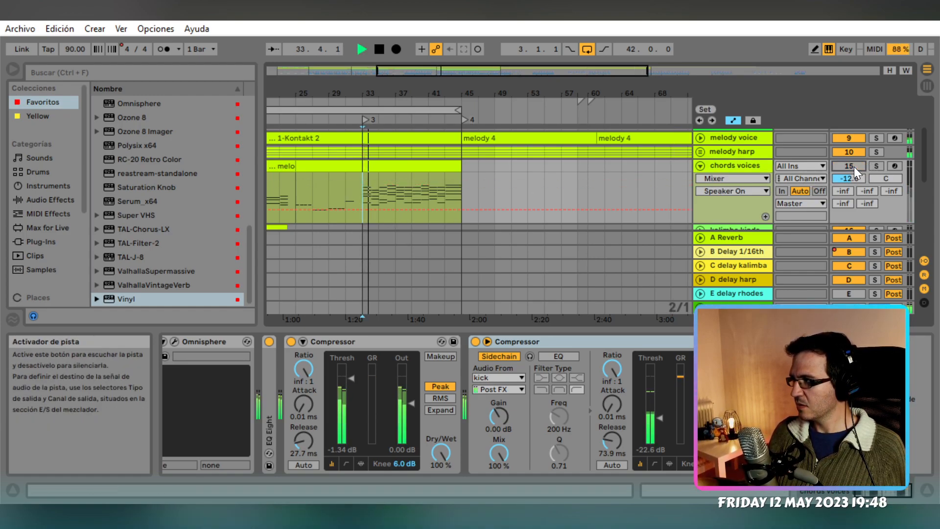
pyautogui.click(854, 166)
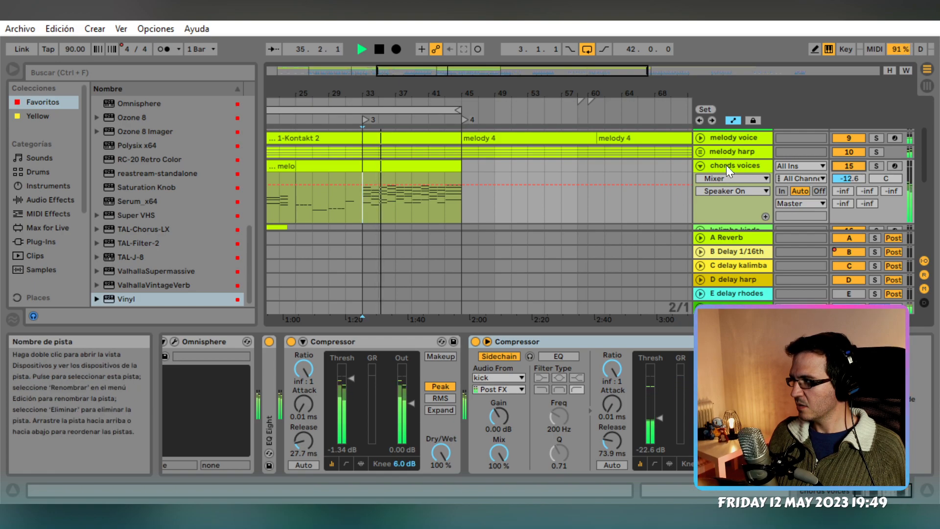
pyautogui.click(700, 166)
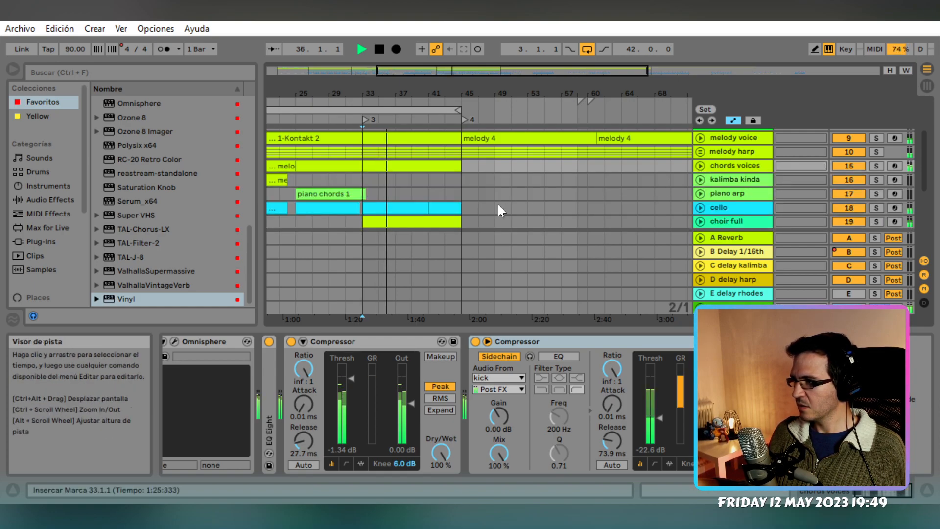
# Lower the chords voices track volume to -15.0 dB, replay the mix from bar 33 and fold the track
pyautogui.scroll(-2, 498, 204)
pyautogui.scroll(3, 500, 199)
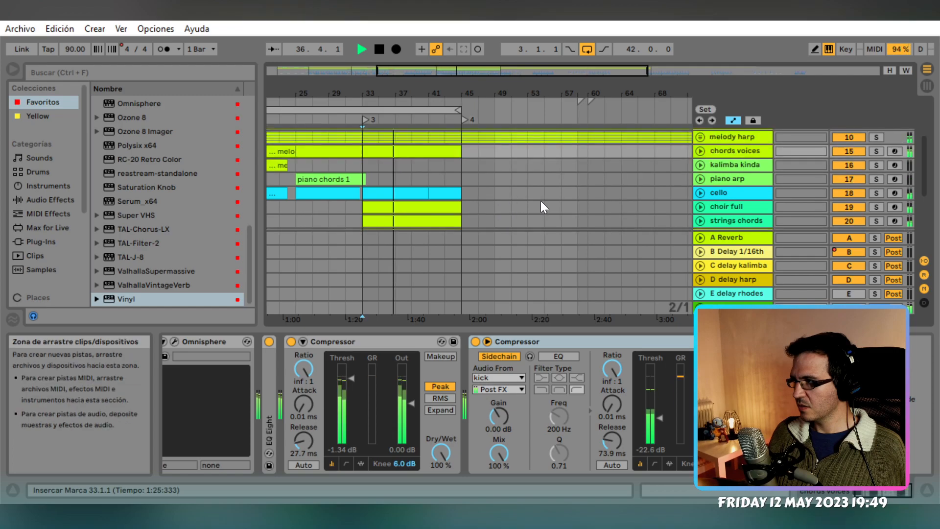
pyautogui.click(700, 180)
pyautogui.press('space')
pyautogui.moveTo(852, 195); pyautogui.dragTo(853, 205)
pyautogui.press('space')
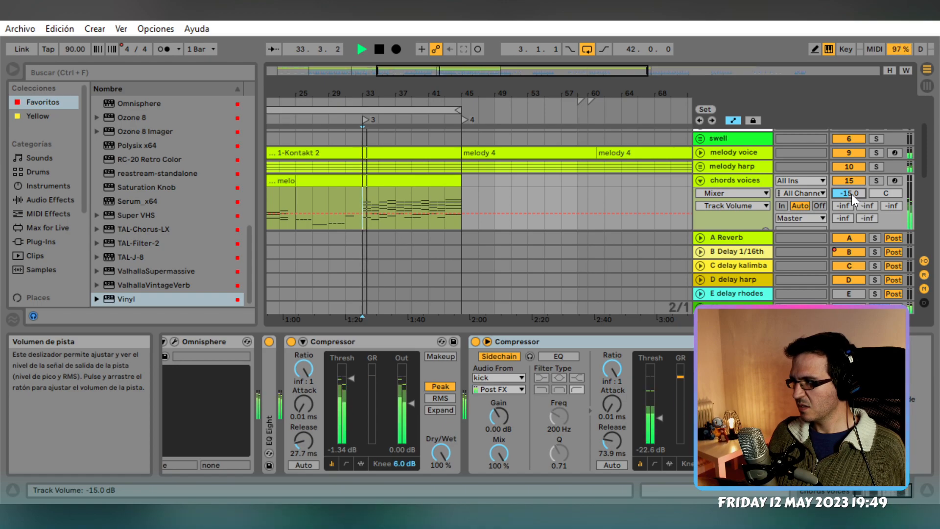
pyautogui.click(700, 183)
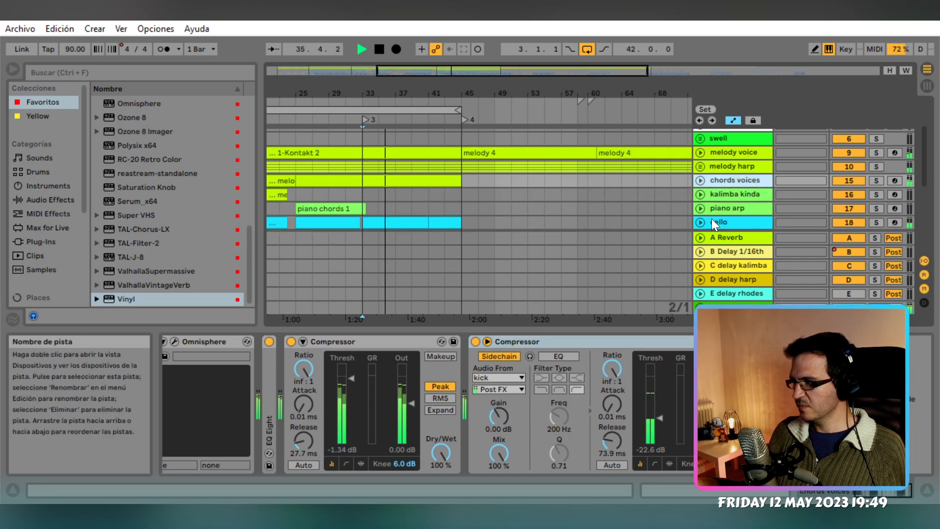
# Insert Vinyl between chords voices' EQ Eight and first Compressor, set its year to 1980 and close its window during playback
pyautogui.moveTo(131, 298); pyautogui.dragTo(295, 392)
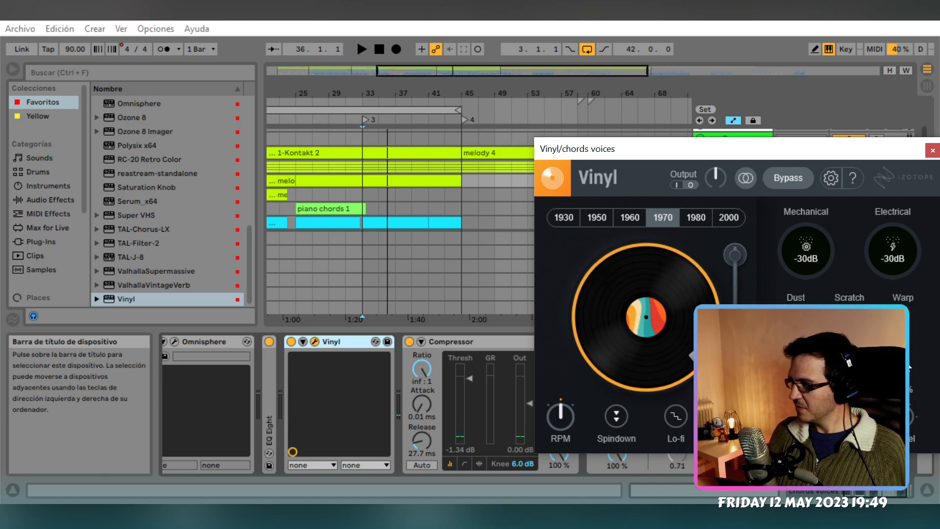
pyautogui.click(700, 220)
pyautogui.click(366, 49)
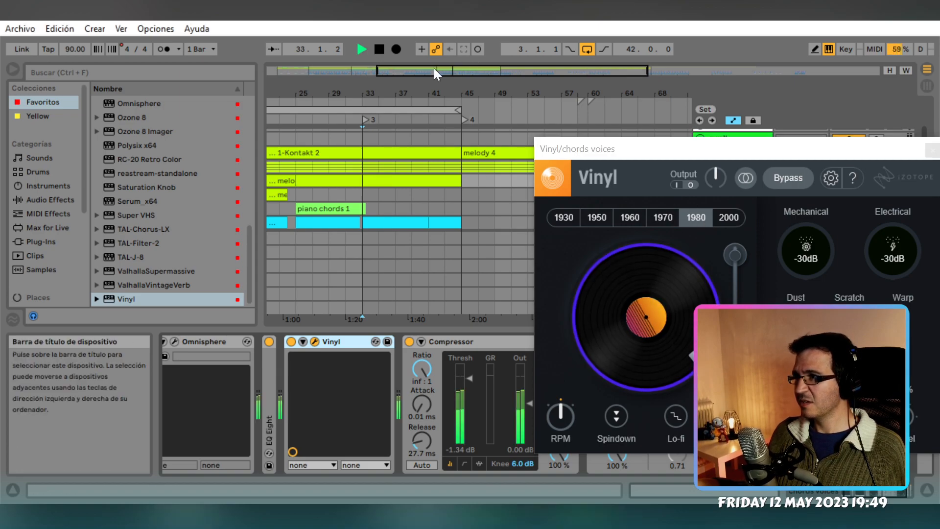
pyautogui.moveTo(771, 157); pyautogui.dragTo(584, 171)
pyautogui.click(746, 165)
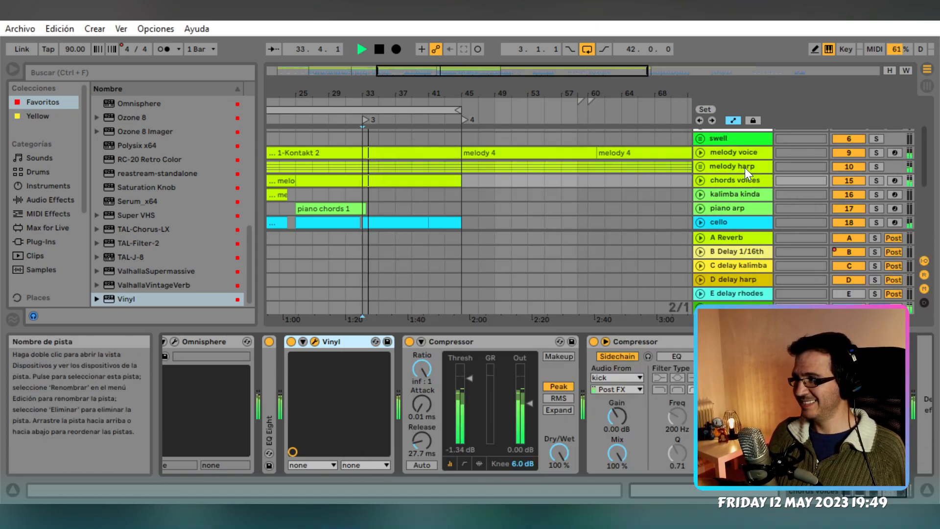
# Solo chords voices and compare its sound with Vinyl switched off and on during playback
pyautogui.click(878, 183)
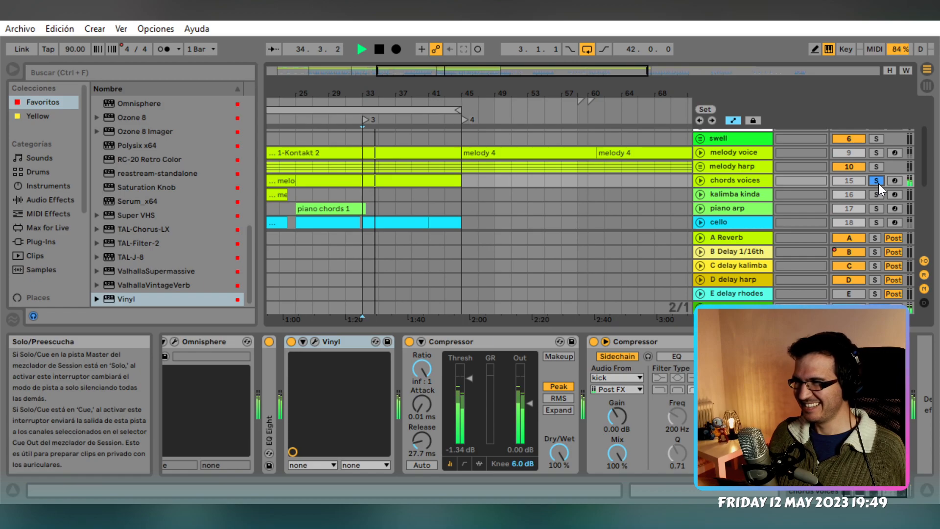
pyautogui.click(292, 342)
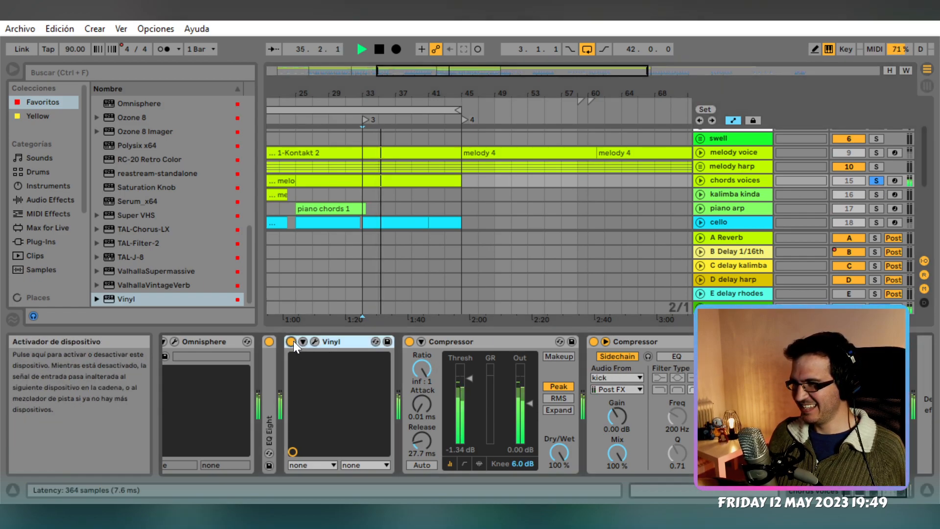
pyautogui.click(293, 341)
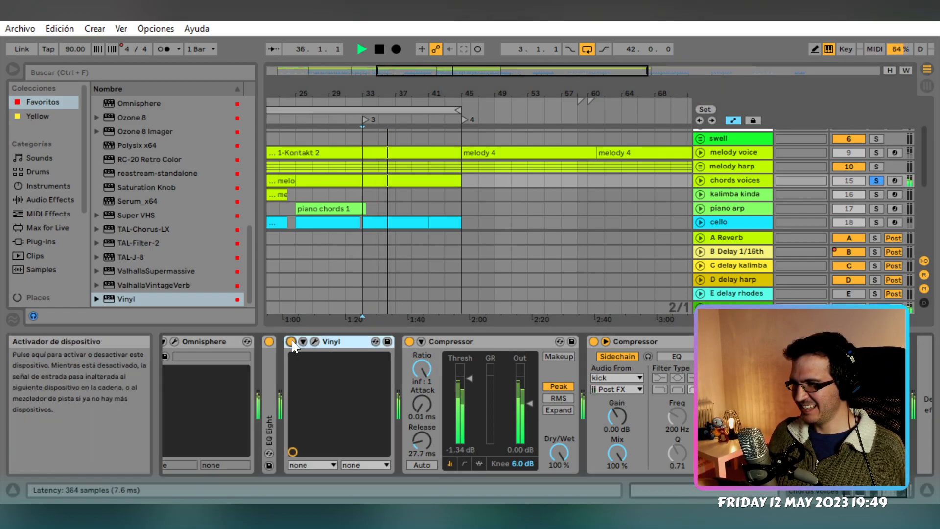
pyautogui.click(292, 340)
pyautogui.click(292, 340)
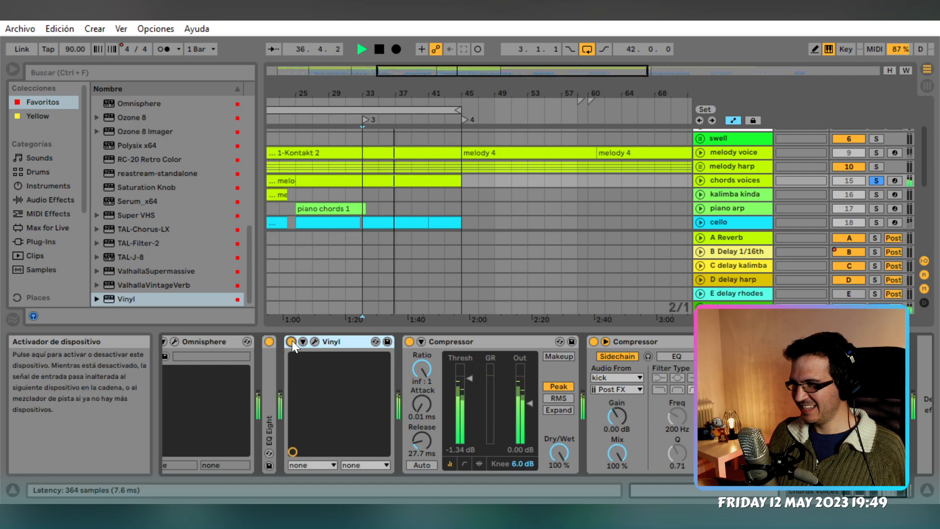
# Set chords voices' Vinyl to 1970, compare it off and on, close its window and take the track out of solo
pyautogui.click(315, 341)
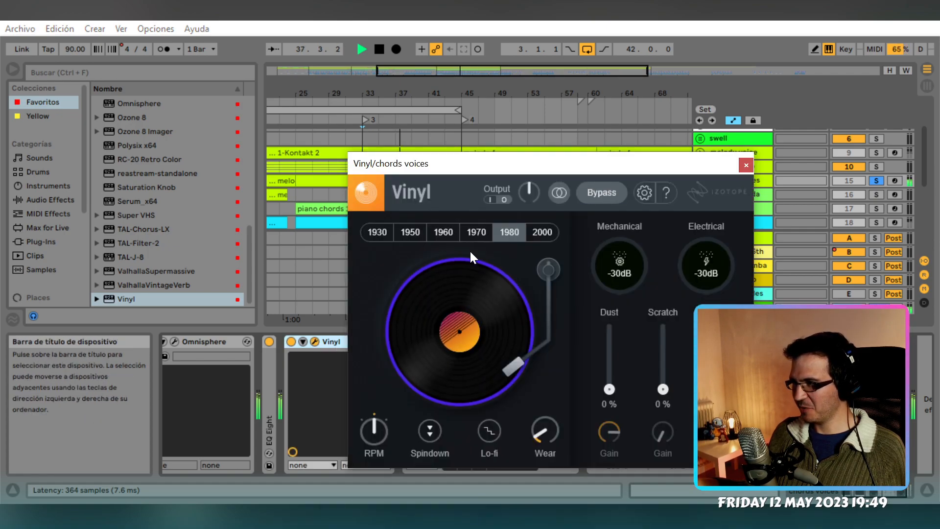
pyautogui.click(476, 233)
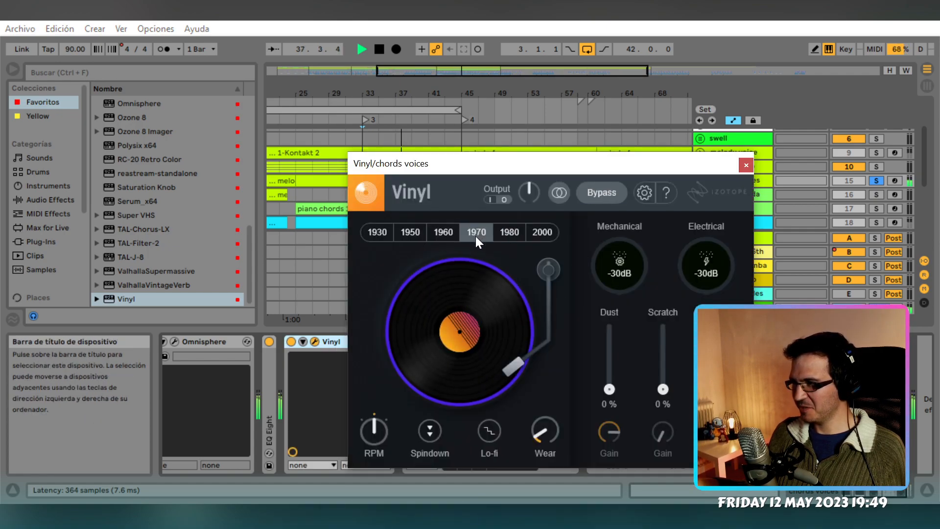
pyautogui.click(290, 341)
pyautogui.click(290, 340)
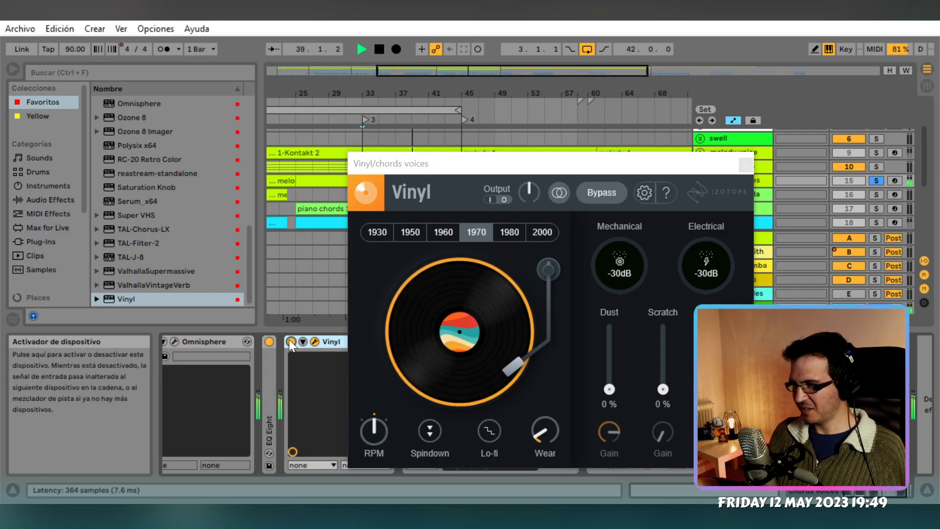
pyautogui.click(747, 165)
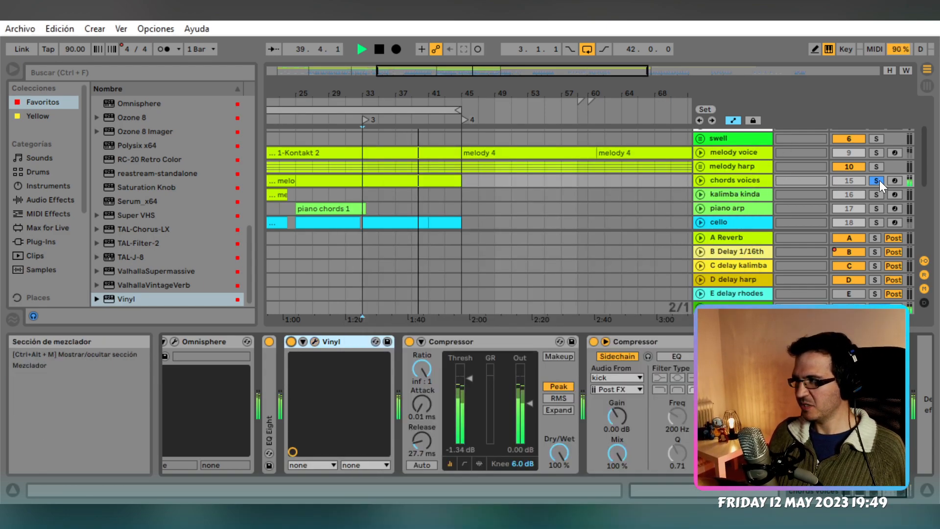
pyautogui.press('space')
# Set the year of choir full's Vinyl to 1970, close its window and play the mix from bar 33
pyautogui.scroll(-2, 656, 205)
pyautogui.click(735, 178)
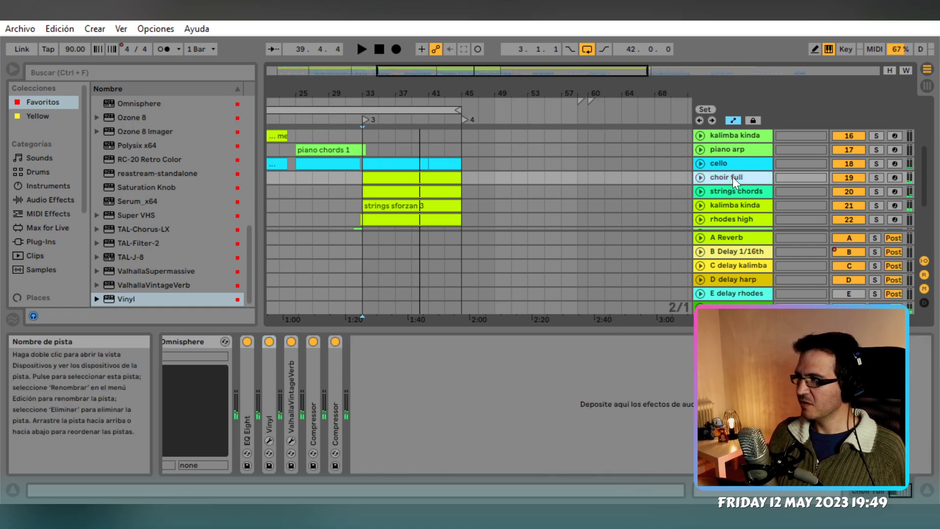
pyautogui.doubleClick(272, 405)
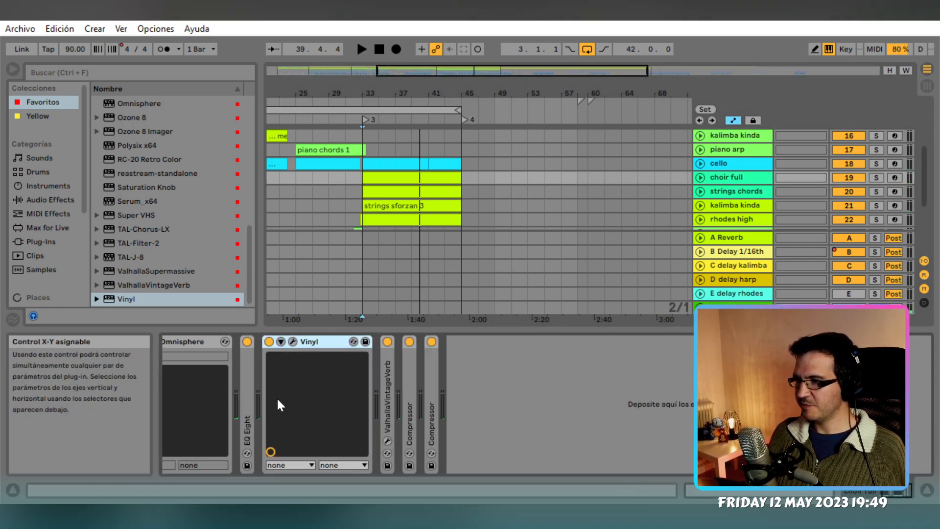
pyautogui.click(292, 343)
pyautogui.click(663, 210)
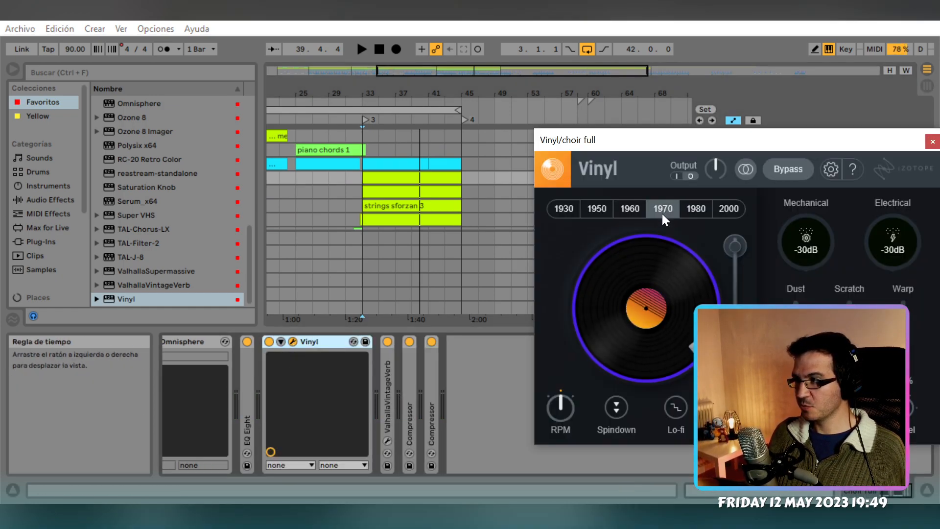
pyautogui.click(933, 141)
pyautogui.press('space')
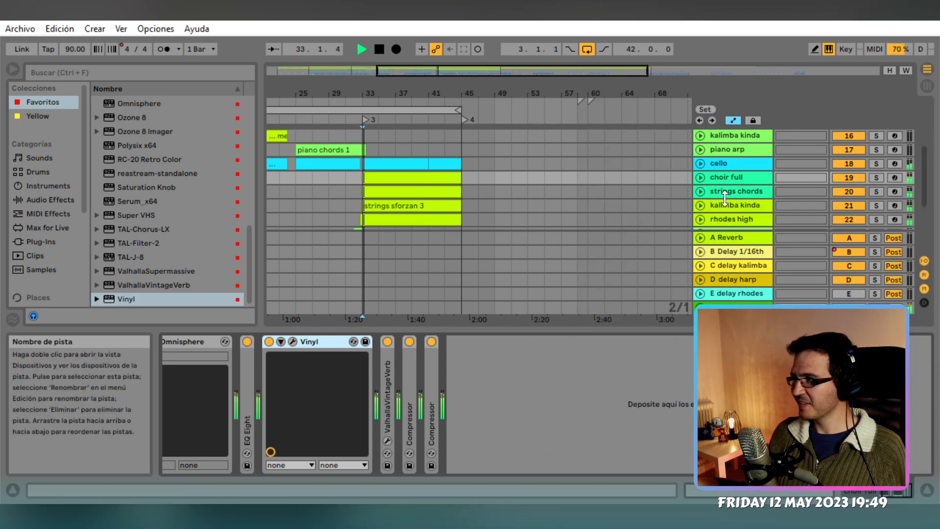
# Paste ValhallaVintageVerb between Vinyl and the first Compressor on chords voices during playback
pyautogui.scroll(2, 702, 204)
pyautogui.scroll(1, 701, 203)
pyautogui.scroll(-3, 700, 207)
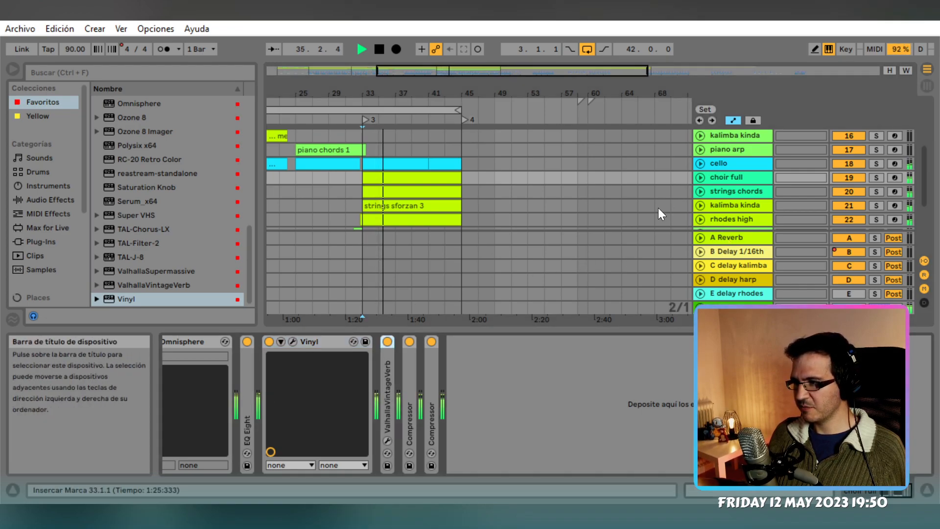
pyautogui.scroll(4, 666, 204)
pyautogui.click(724, 194)
pyautogui.click(736, 180)
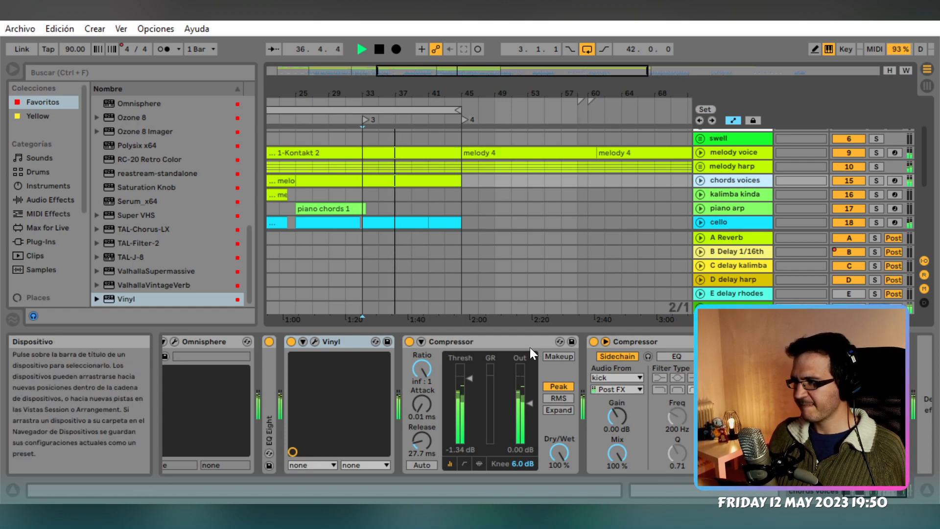
pyautogui.click(508, 343)
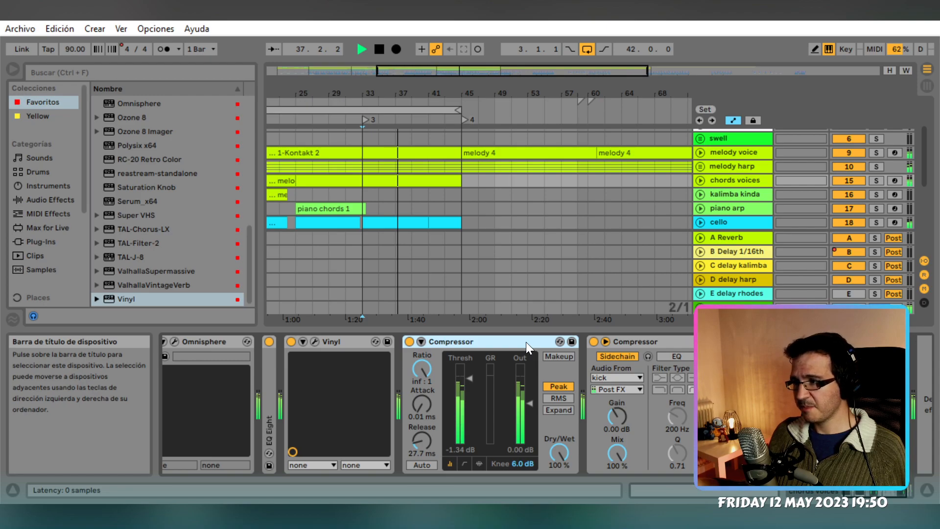
pyautogui.hotkey('ctrl', 'v')
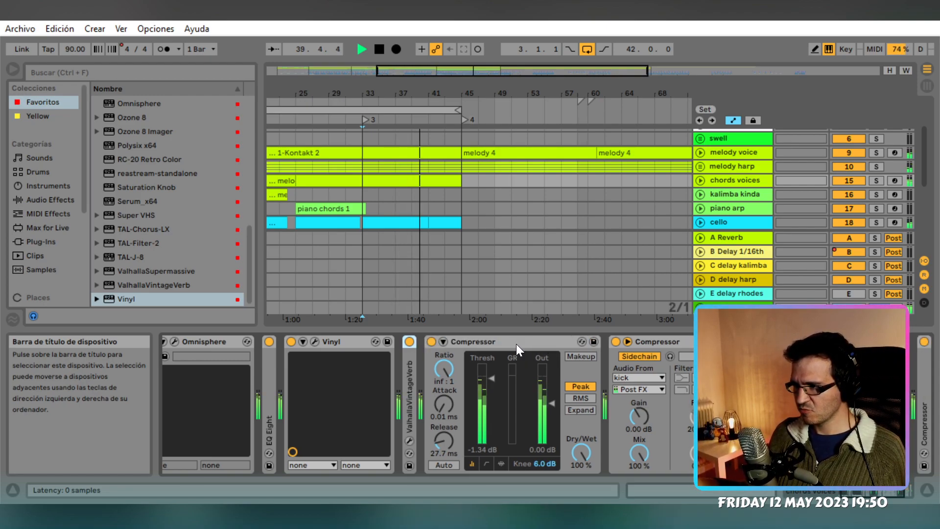
# Automate chords voices' ValhallaVintageVerb to be off before bar 33 and on from there, play from bar 33 and fold the track
pyautogui.click(408, 343)
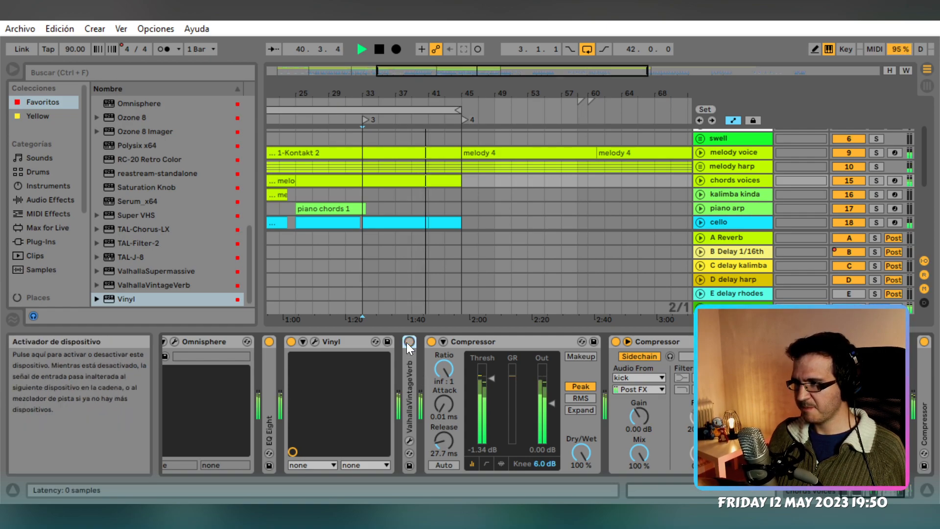
pyautogui.press('space')
pyautogui.click(408, 342)
pyautogui.rightClick(408, 342)
pyautogui.click(420, 351)
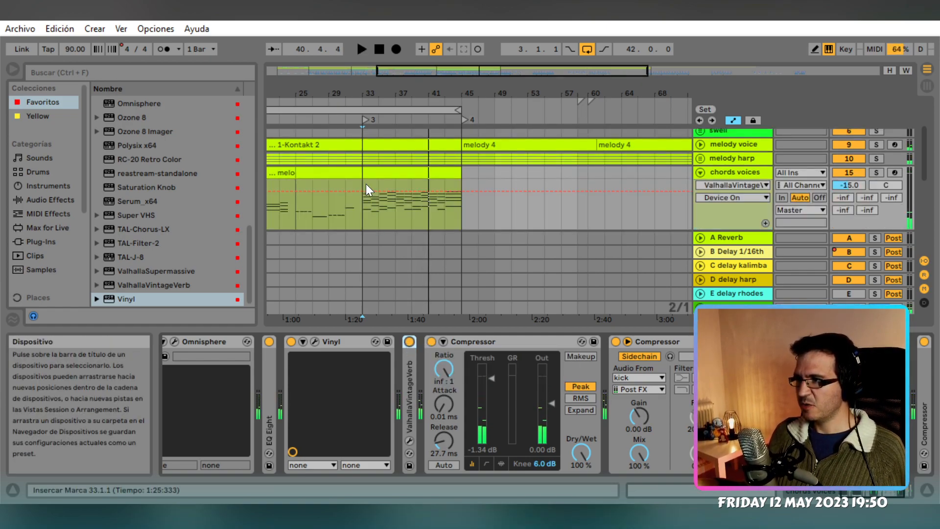
pyautogui.moveTo(360, 192); pyautogui.dragTo(375, 225)
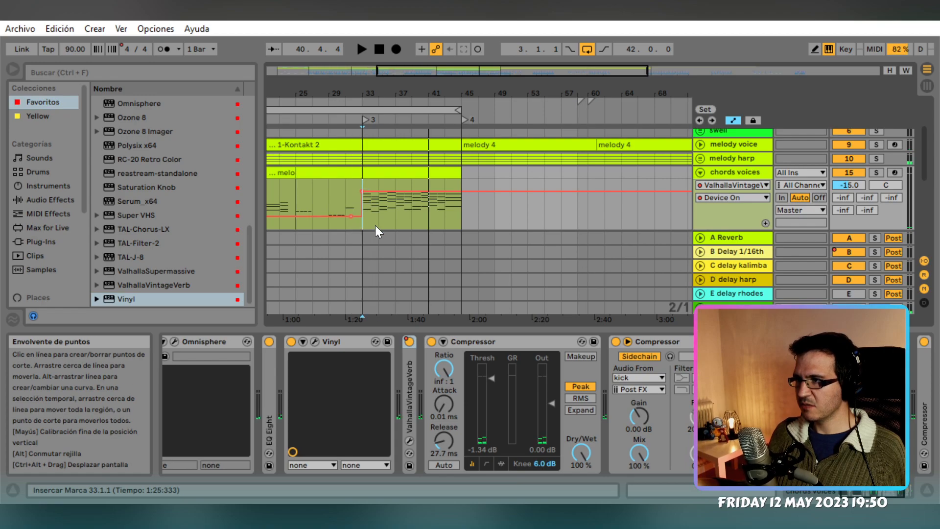
pyautogui.press('space')
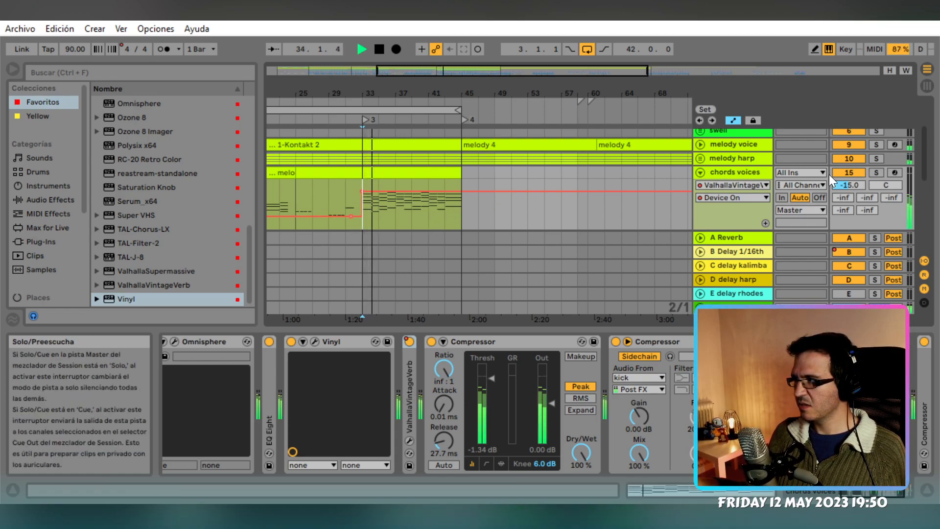
pyautogui.click(697, 173)
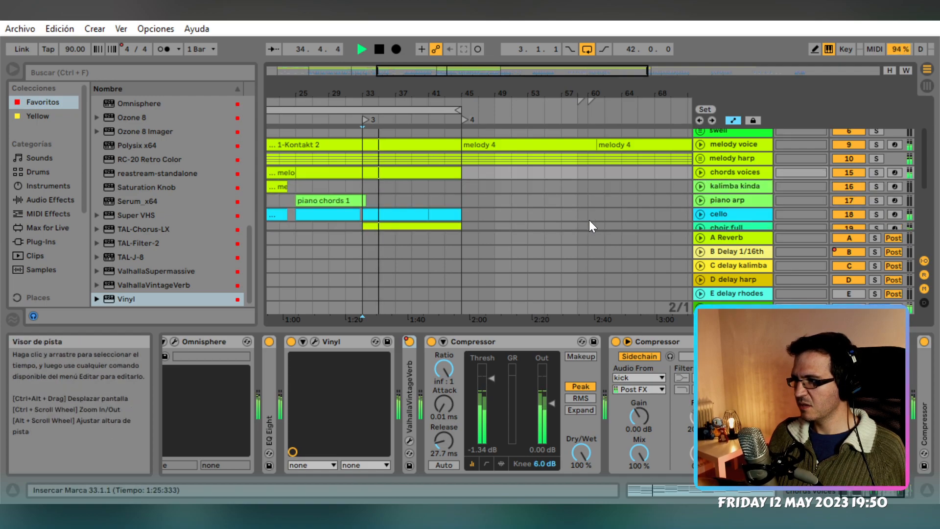
# Compare chords voices with ValhallaVintageVerb switched off and on during playback, and replay the mix from bar 31
pyautogui.click(410, 342)
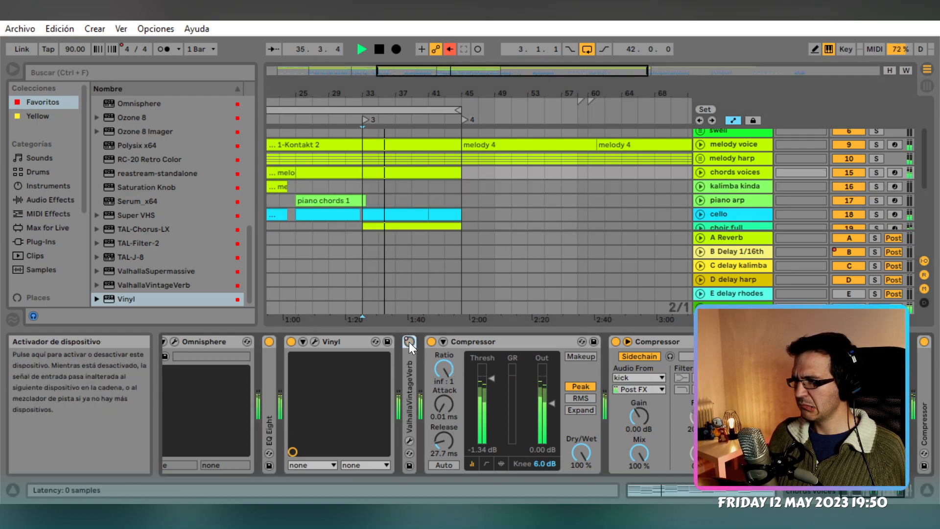
pyautogui.click(410, 341)
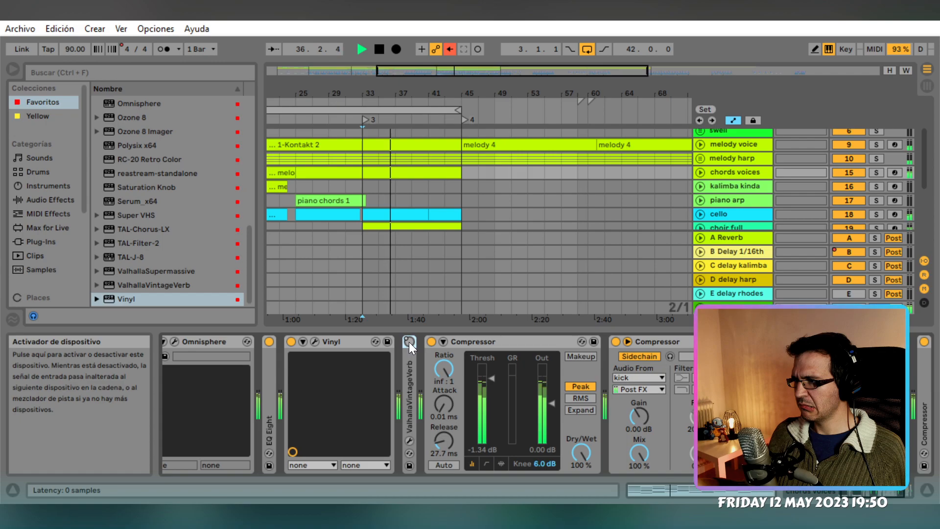
pyautogui.click(410, 342)
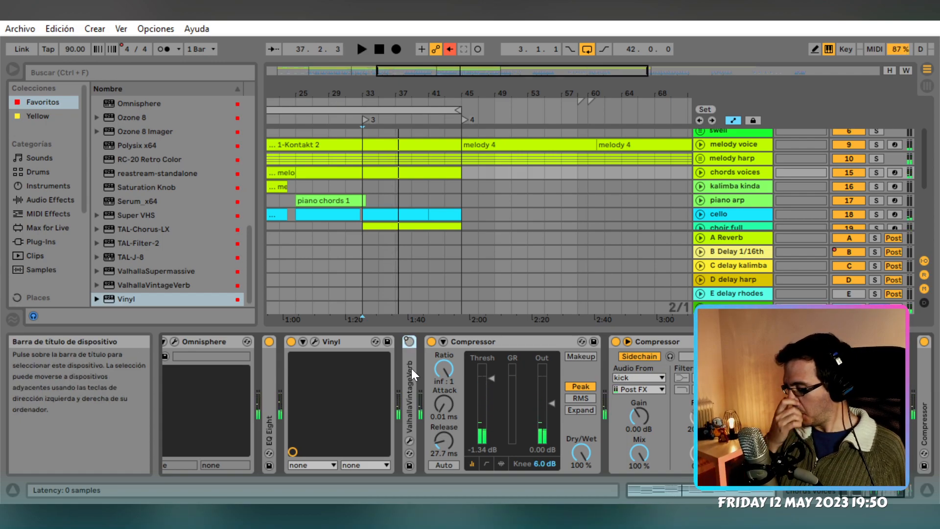
pyautogui.click(346, 239)
pyautogui.press('space')
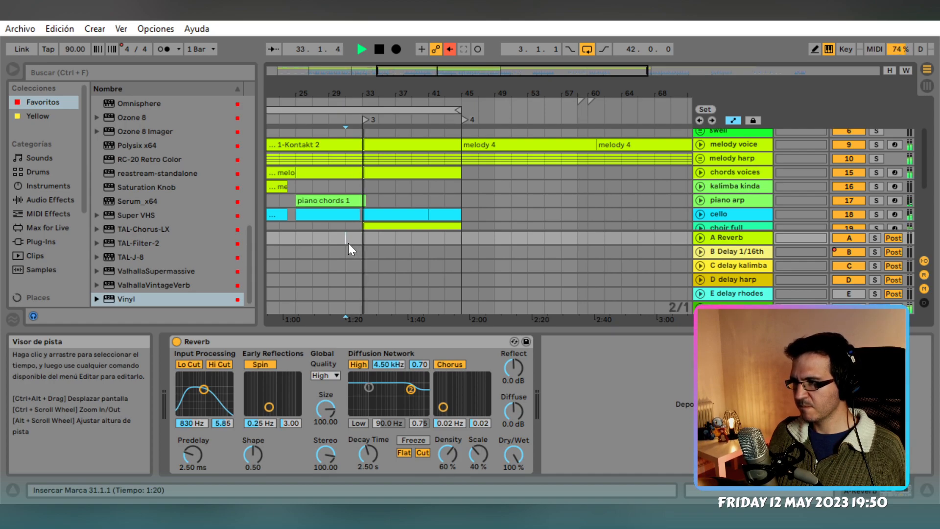
# Play the mix from the riser cymbal clip at bar 33 and listen while looking over the tracks
pyautogui.scroll(-10, 348, 243)
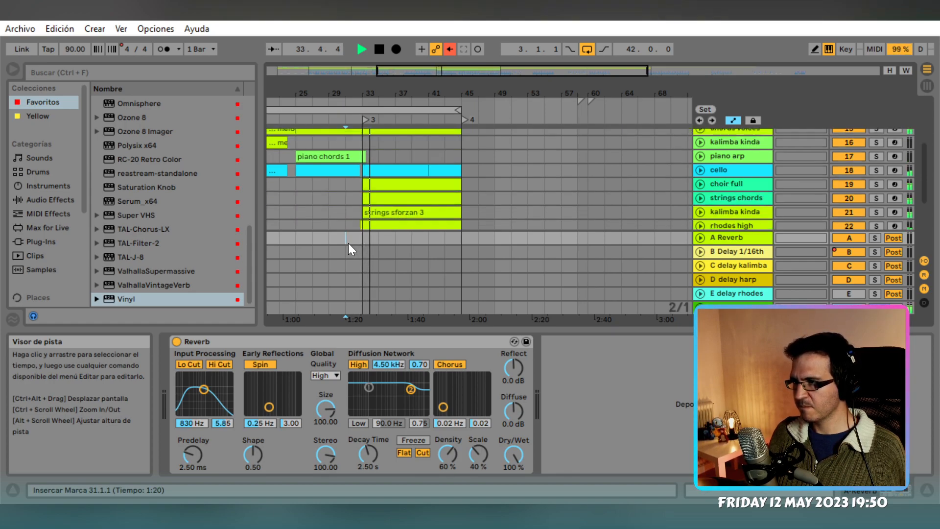
pyautogui.keyDown('ctrl'); pyautogui.scroll(5, 362, 213); pyautogui.keyUp('ctrl')
pyautogui.click(371, 201)
pyautogui.press('space')
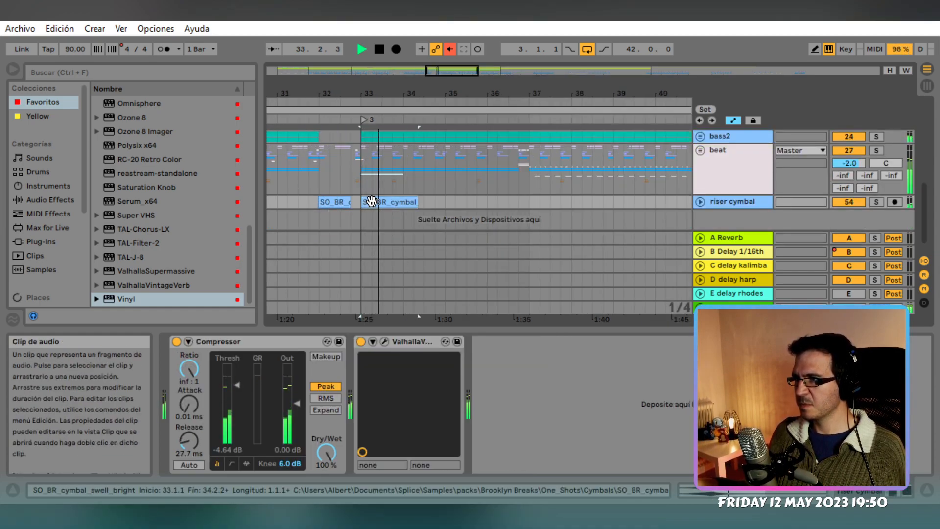
pyautogui.keyDown('ctrl'); pyautogui.scroll(-5, 371, 201); pyautogui.keyUp('ctrl')
pyautogui.scroll(2, 333, 201)
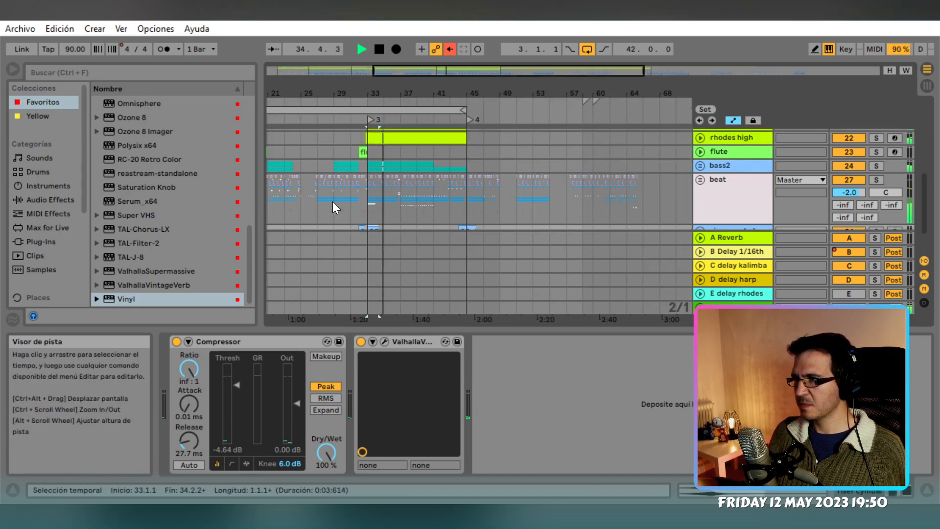
pyautogui.scroll(-2, 344, 202)
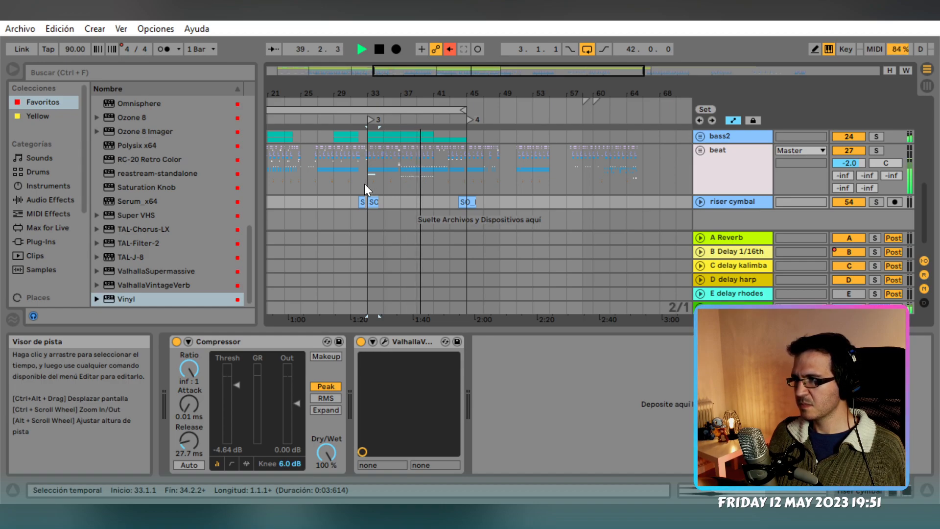
pyautogui.scroll(5, 451, 190)
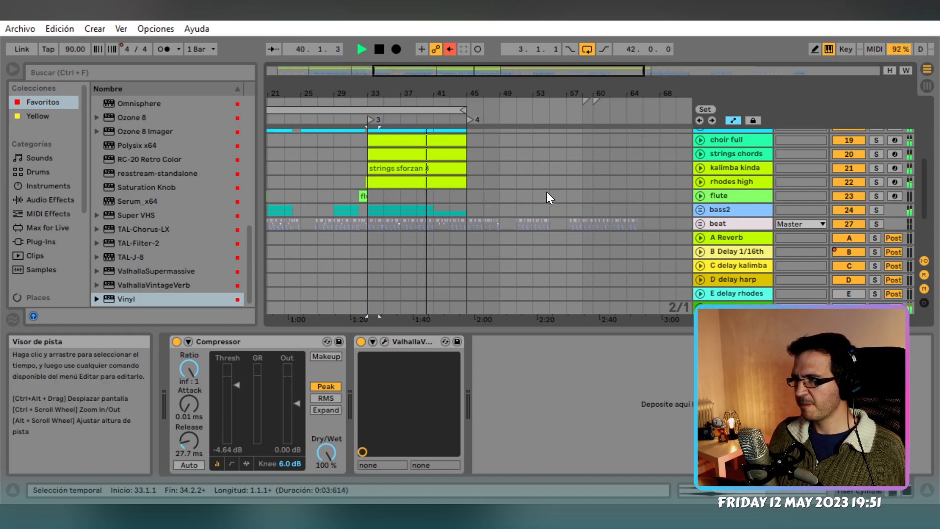
pyautogui.scroll(4, 547, 196)
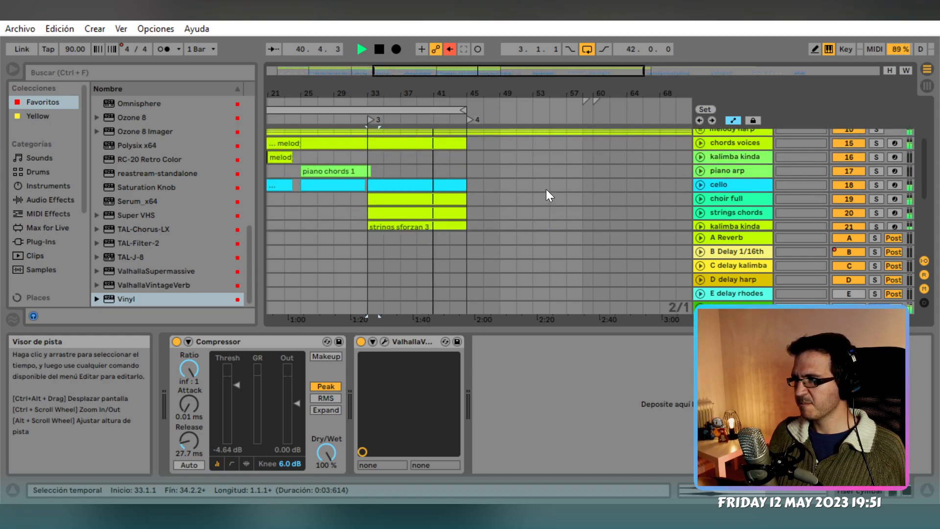
# Replay the mix from bar 33, solo melody voice and unfold the track to show its Utility gain automation
pyautogui.press('space')
pyautogui.click(368, 156)
pyautogui.press('space')
pyautogui.scroll(3, 567, 186)
pyautogui.click(747, 159)
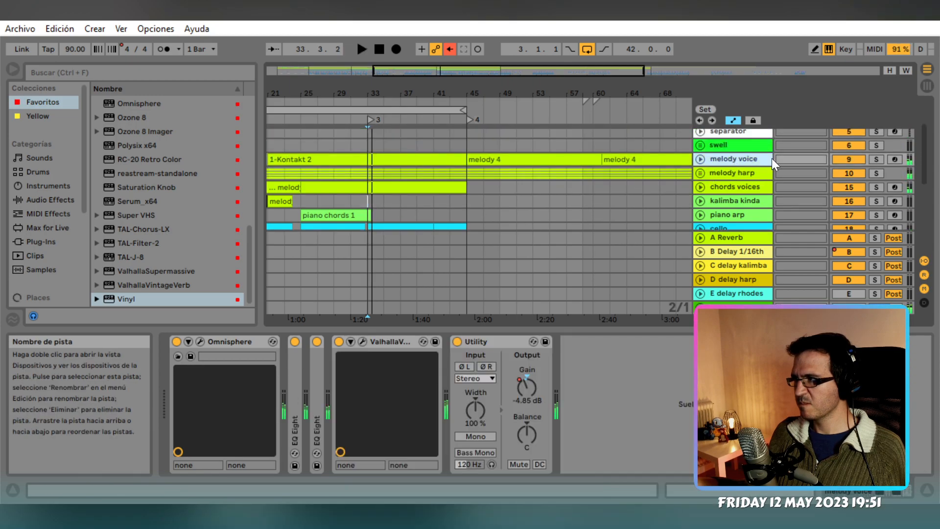
pyautogui.click(877, 159)
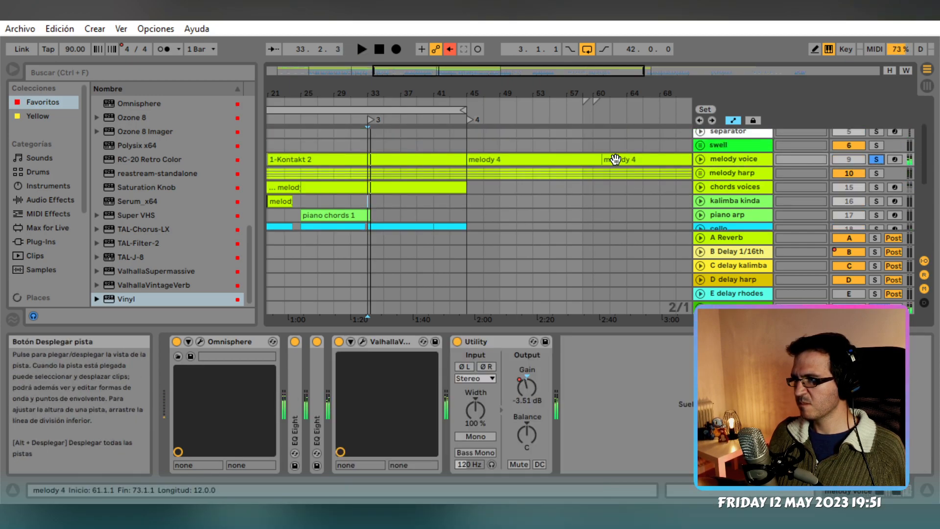
pyautogui.click(701, 160)
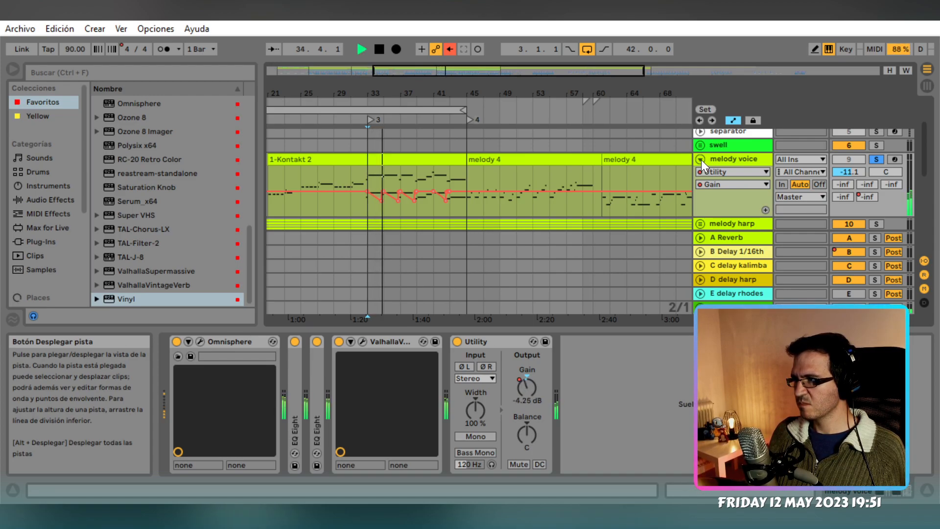
pyautogui.press('space')
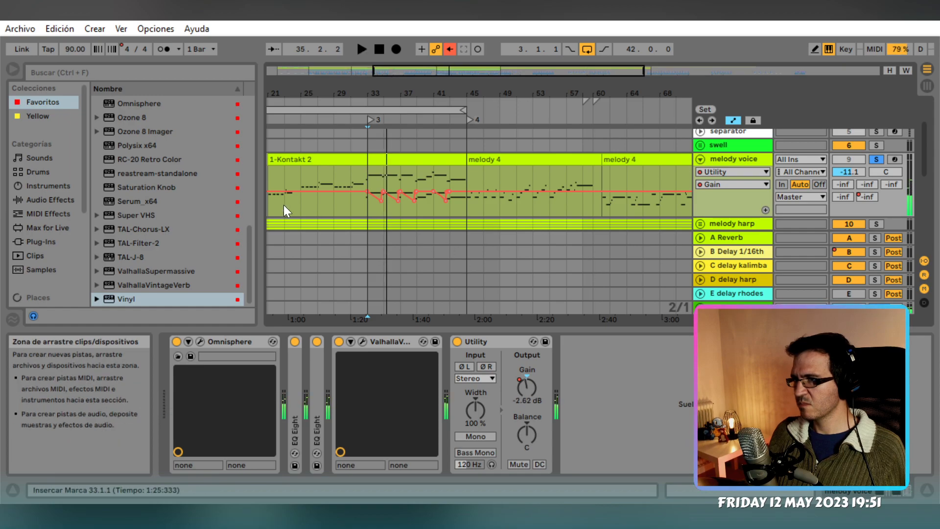
pyautogui.scroll(5, 146, 217)
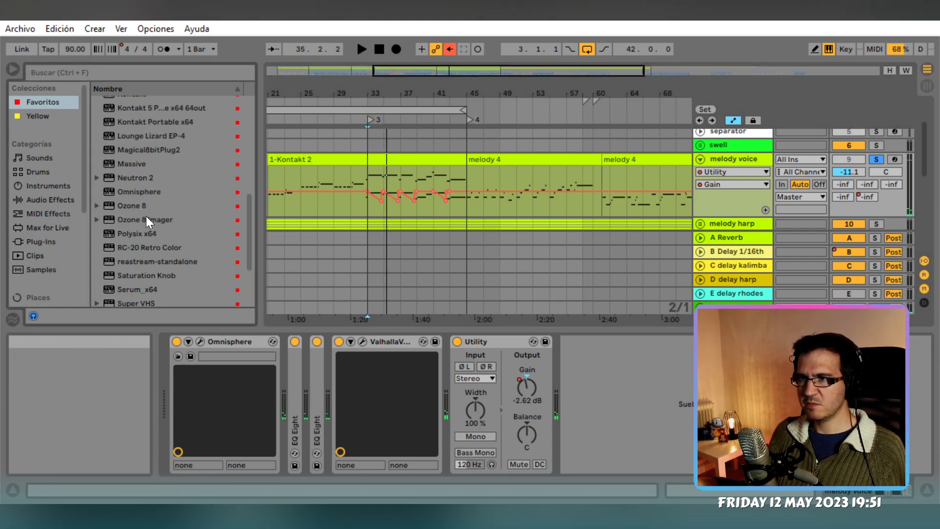
pyautogui.scroll(7, 146, 216)
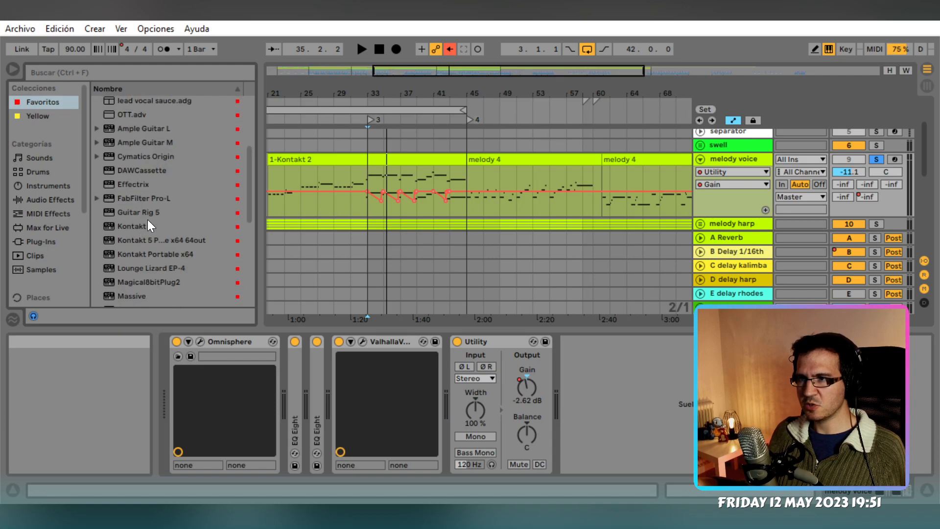
pyautogui.scroll(-12, 148, 220)
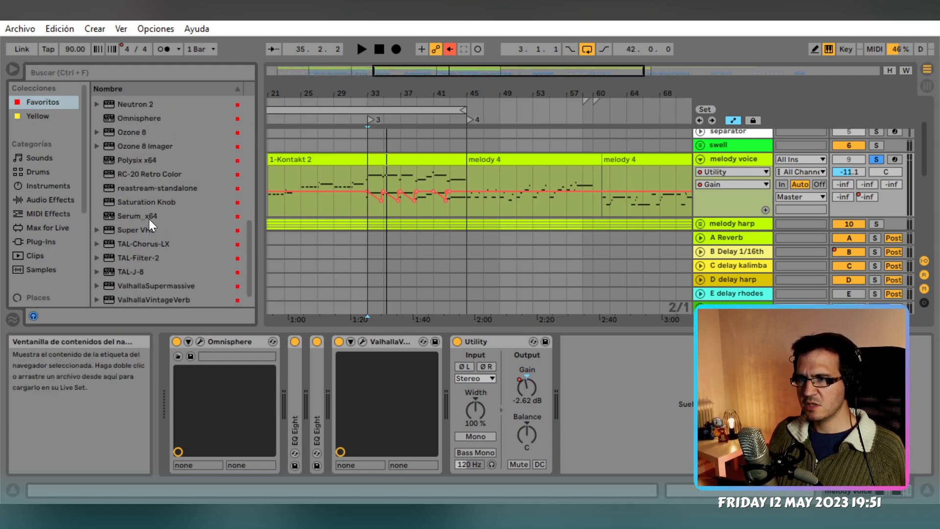
pyautogui.scroll(5, 160, 225)
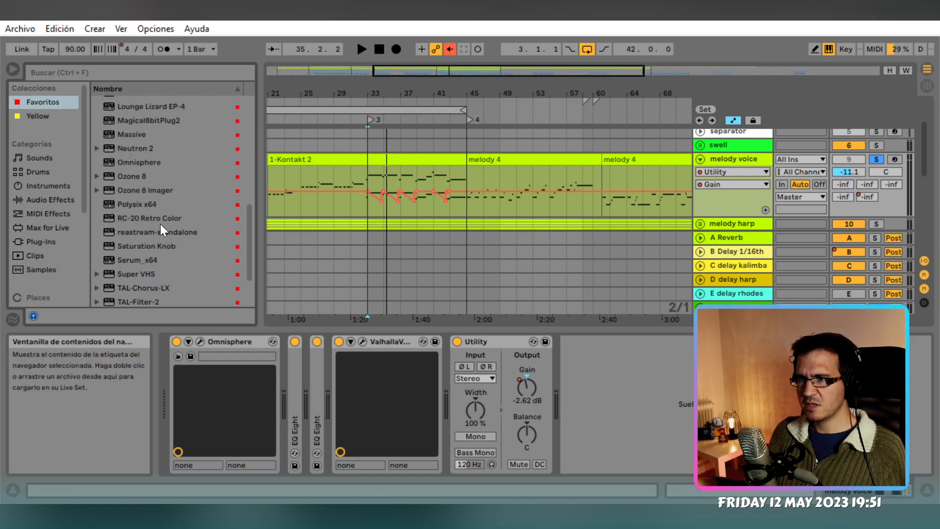
pyautogui.click(126, 74)
pyautogui.write('utliy')
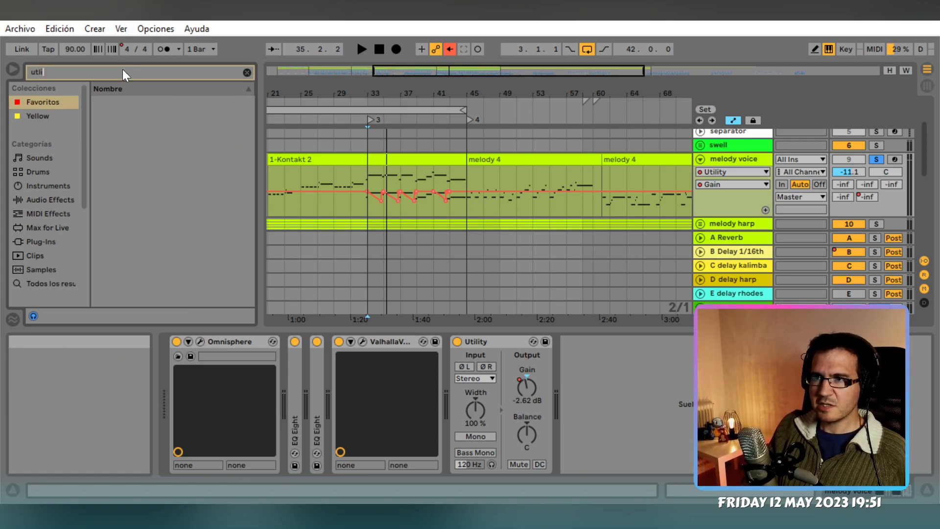
pyautogui.click(248, 72)
# Add a second Utility from the favorites at the end of melody voice's device chain
pyautogui.click(59, 103)
pyautogui.scroll(-5, 185, 196)
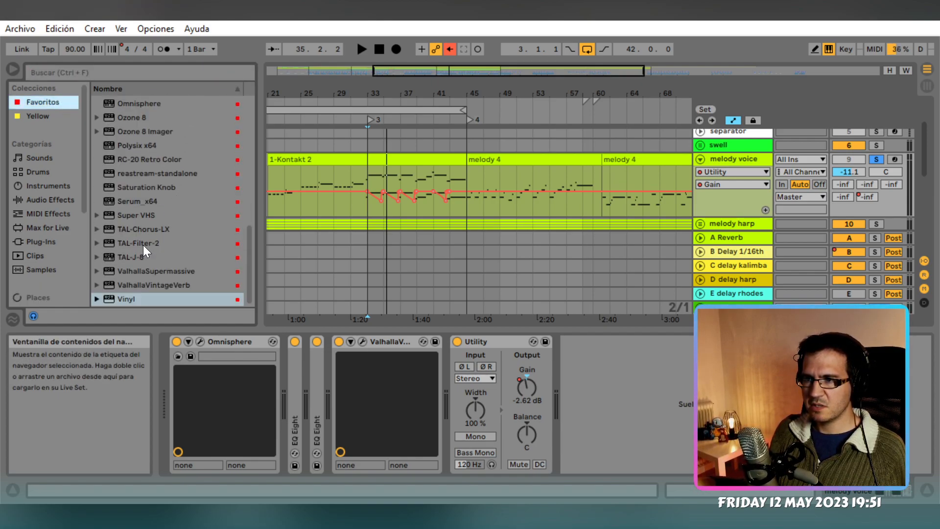
pyautogui.scroll(3, 146, 249)
pyautogui.scroll(10, 146, 249)
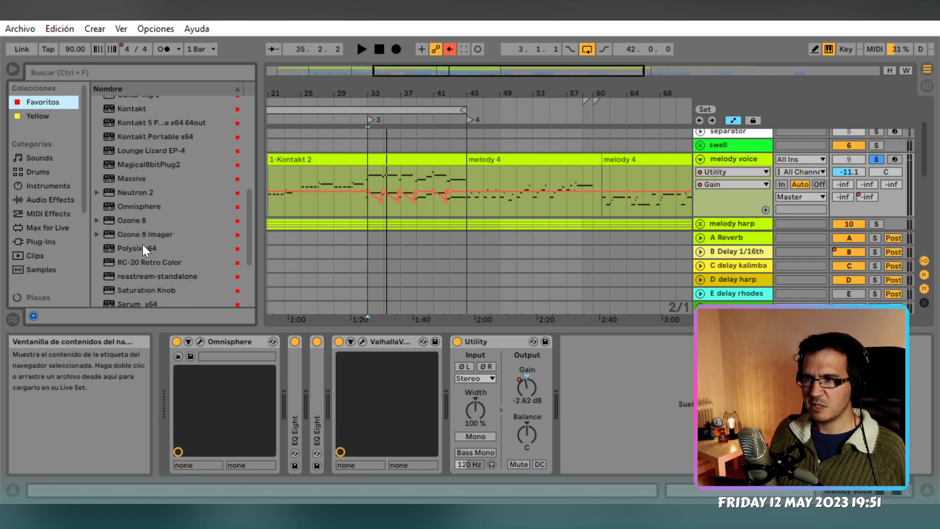
pyautogui.moveTo(129, 175)
pyautogui.mouseDown()
pyautogui.moveTo(137, 157)
pyautogui.moveTo(642, 407)
pyautogui.mouseUp()
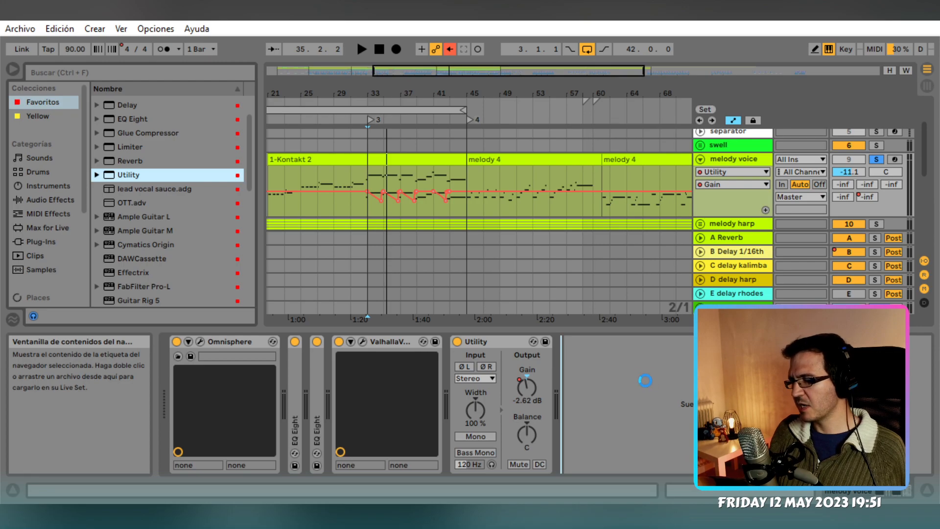
# Show the second Utility's gain automation on melody voice and raise it to 4.18 dB from just before bar 33
pyautogui.rightClick(635, 379)
pyautogui.click(603, 344)
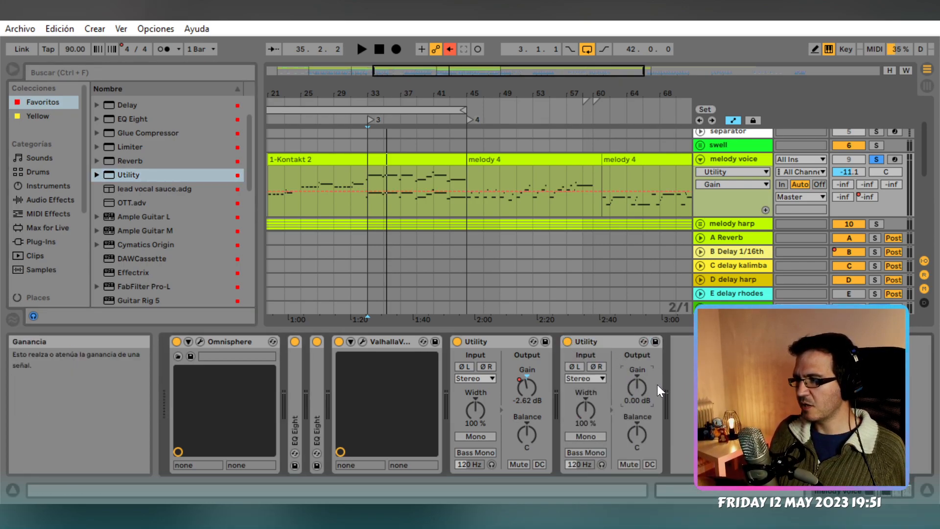
pyautogui.rightClick(639, 388)
pyautogui.click(656, 399)
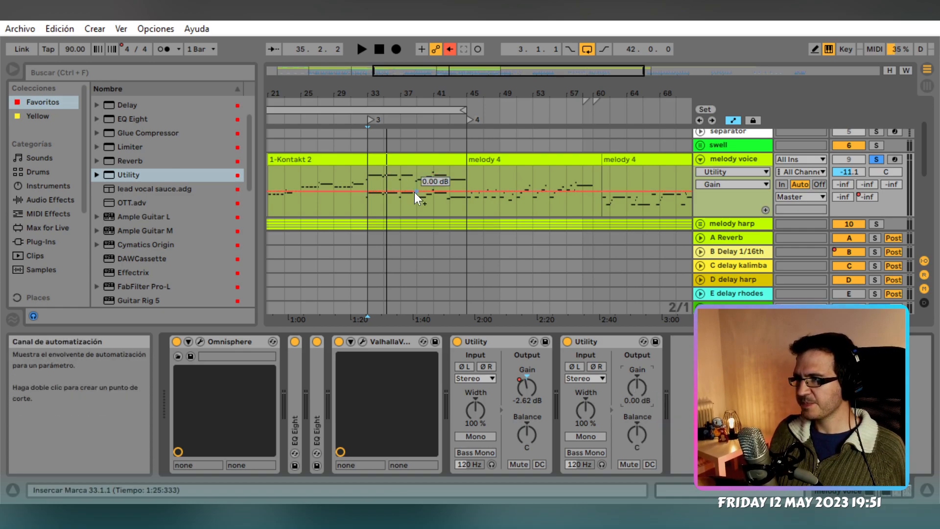
pyautogui.scroll(8, 371, 216)
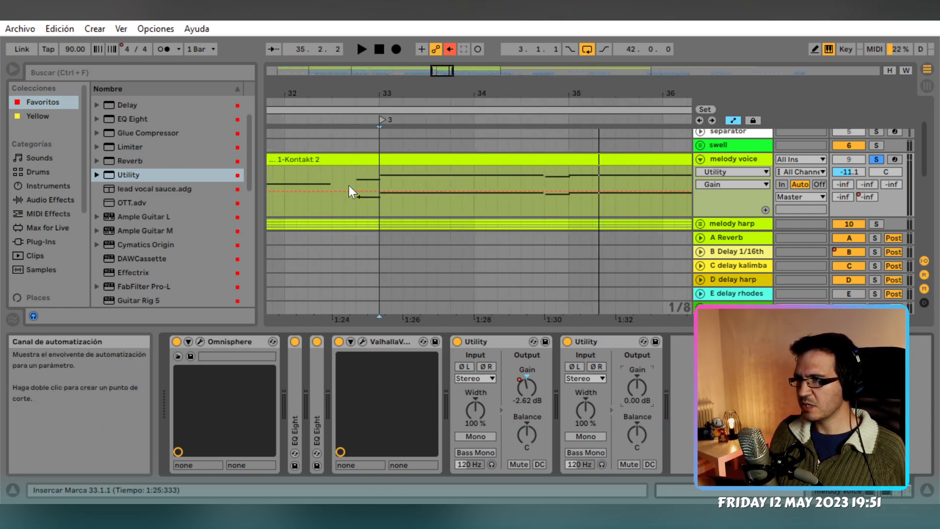
pyautogui.click(356, 191)
pyautogui.moveTo(368, 192); pyautogui.dragTo(357, 187)
pyautogui.click(319, 210)
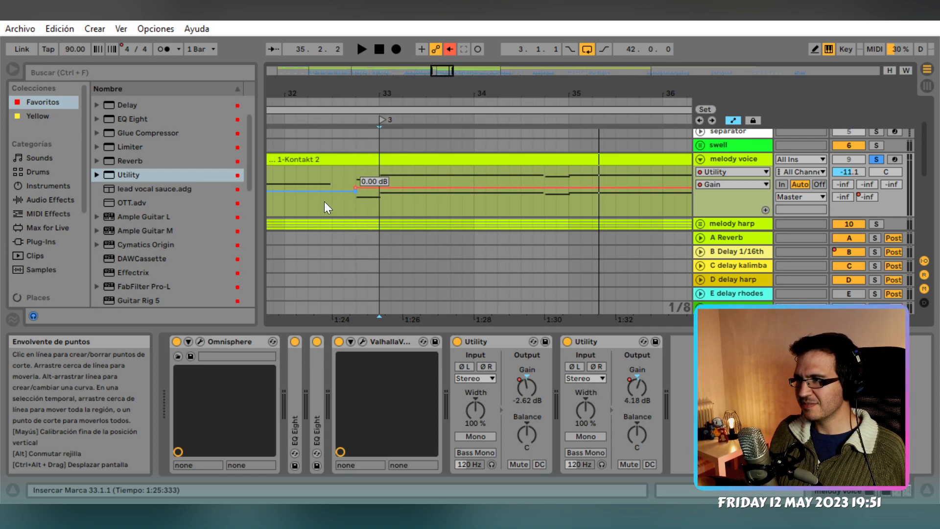
# Take melody voice out of solo, set its second Utility's gain to 2.00 dB from just before bar 33, and fold the track
pyautogui.press('space')
pyautogui.click(877, 160)
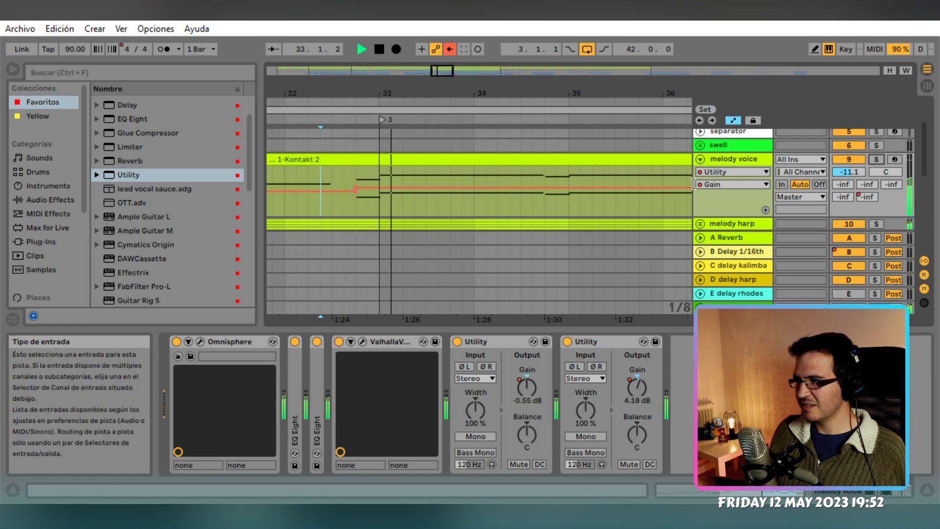
pyautogui.click(593, 198)
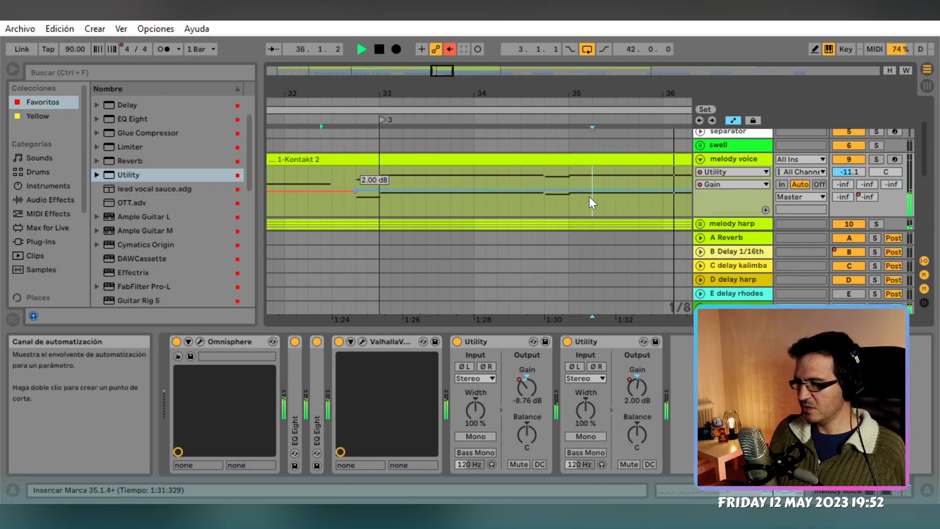
pyautogui.scroll(-3, 583, 201)
pyautogui.scroll(-3, 577, 205)
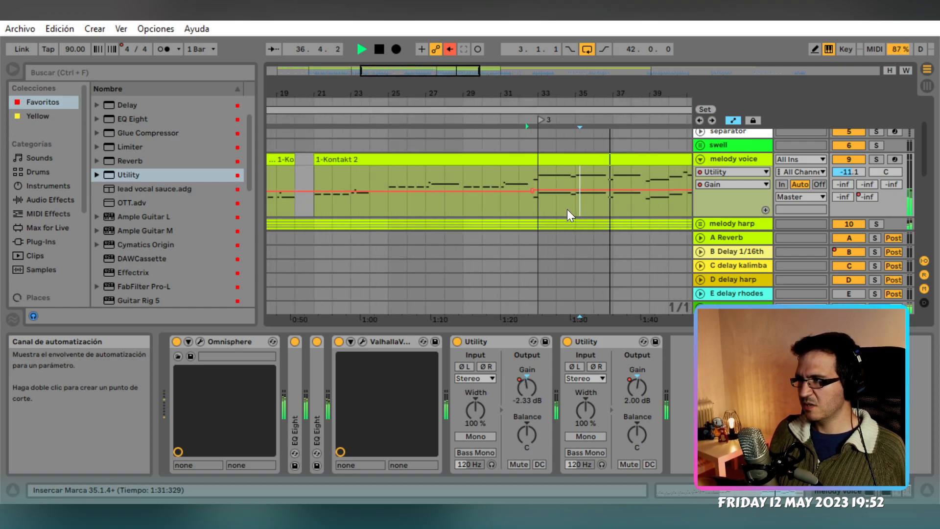
pyautogui.scroll(-3, 567, 210)
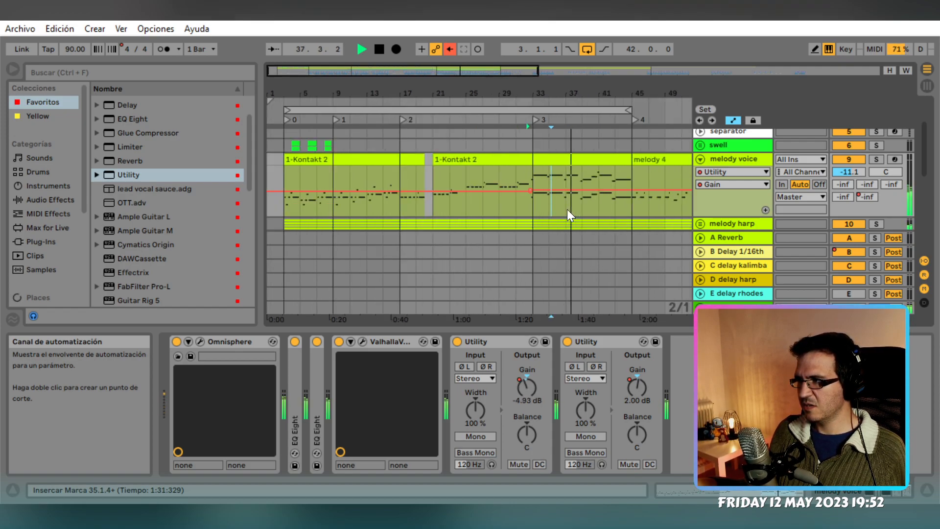
pyautogui.click(701, 157)
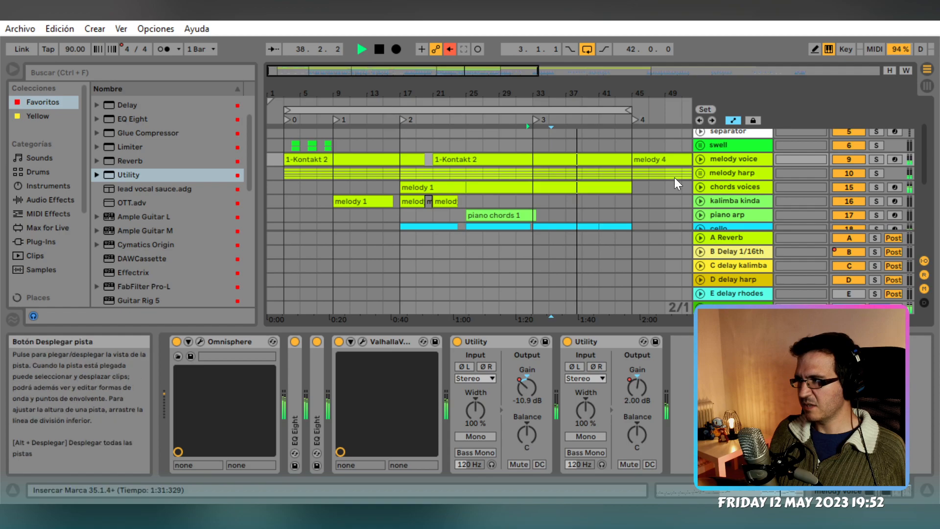
# Check choir full against the mix during playback and set its track volume to -20.8 dB
pyautogui.scroll(-3, 651, 195)
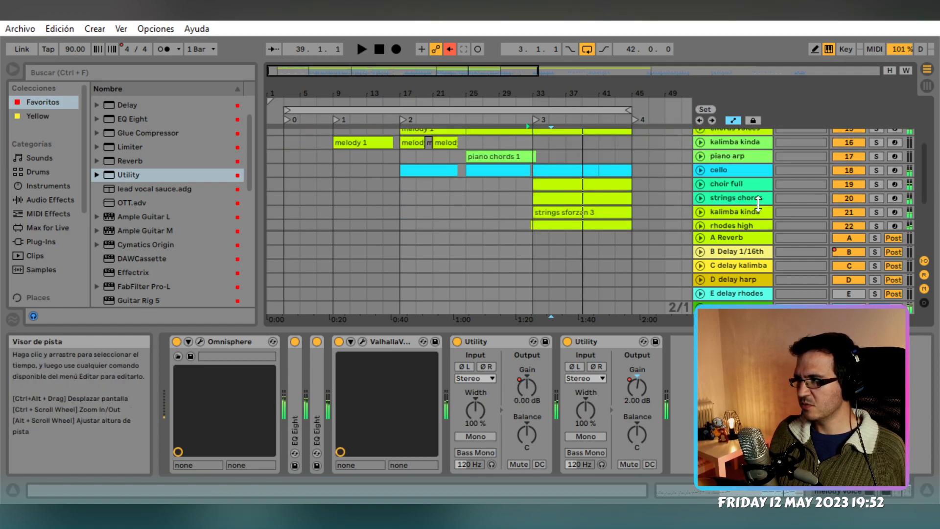
pyautogui.click(855, 185)
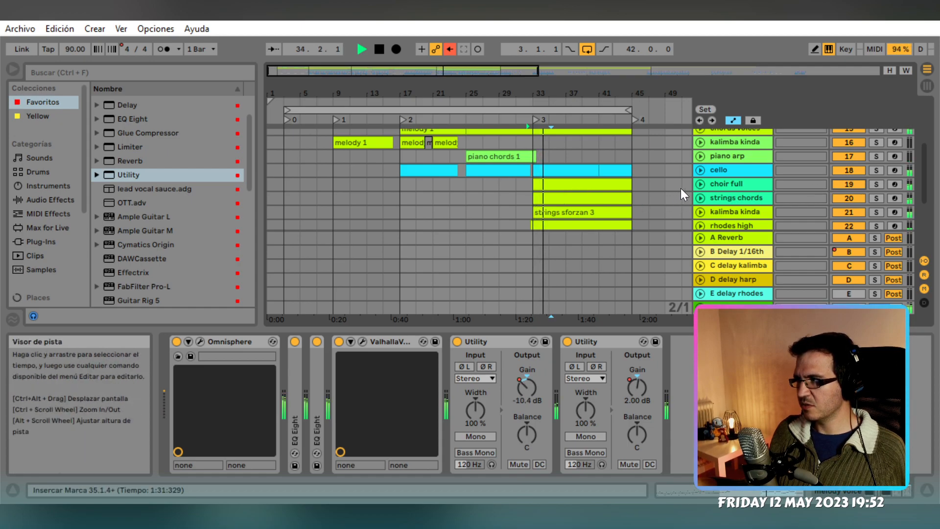
pyautogui.click(700, 184)
pyautogui.click(880, 185)
pyautogui.click(881, 185)
pyautogui.moveTo(855, 197); pyautogui.dragTo(857, 195)
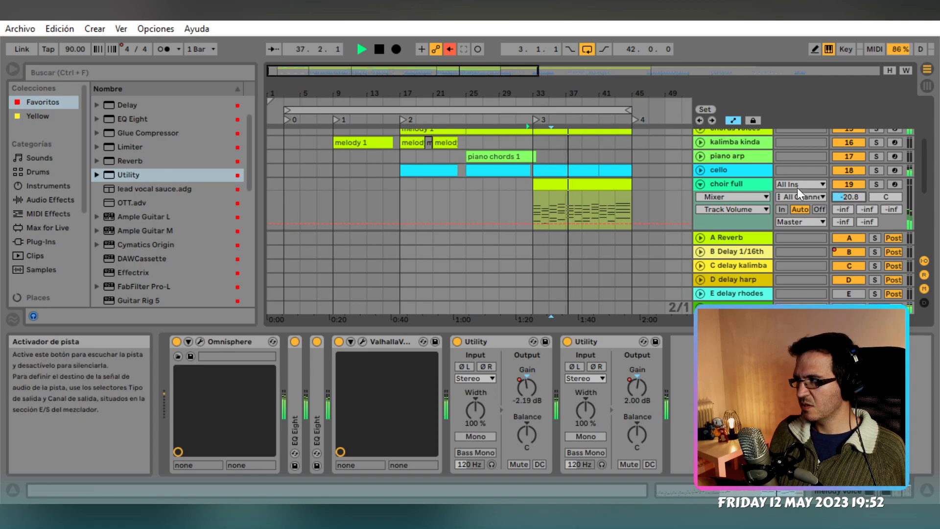
pyautogui.click(701, 183)
# Solo strings chords together with chords voices and start playback from bar 33
pyautogui.scroll(1, 668, 183)
pyautogui.scroll(-3, 668, 183)
pyautogui.scroll(3, 660, 184)
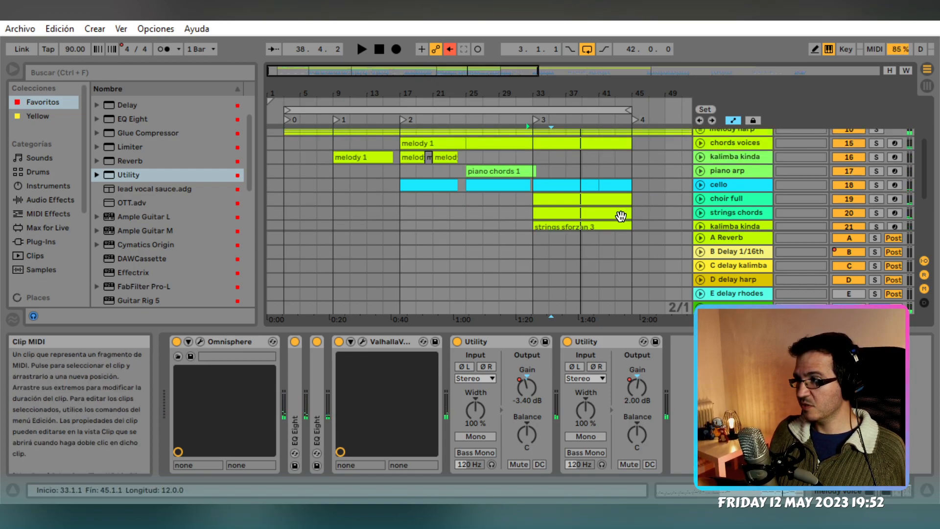
pyautogui.click(618, 213)
pyautogui.click(877, 213)
pyautogui.scroll(1, 686, 195)
pyautogui.scroll(1, 684, 195)
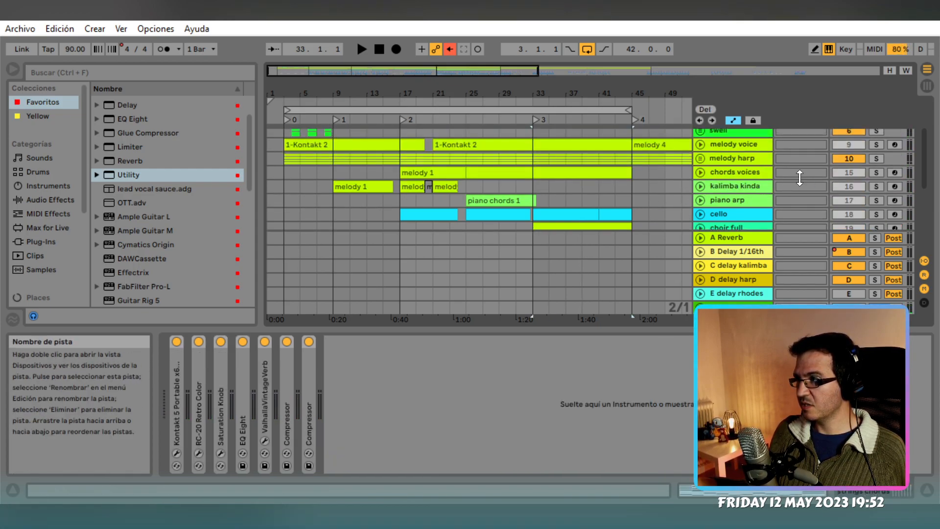
pyautogui.click(877, 172)
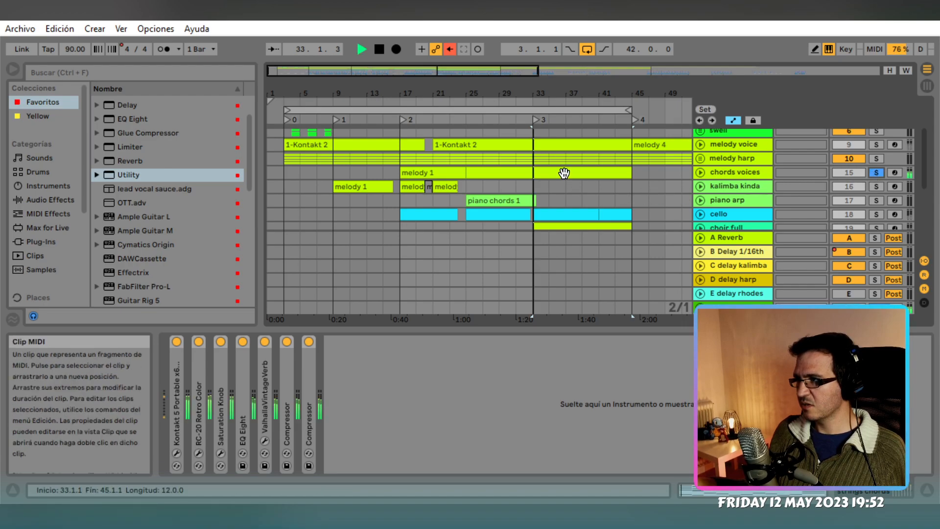
# Replay the soloed chord tracks from the chords voices clip at bar 33 and unfold chords voices
pyautogui.click(564, 175)
pyautogui.press('space')
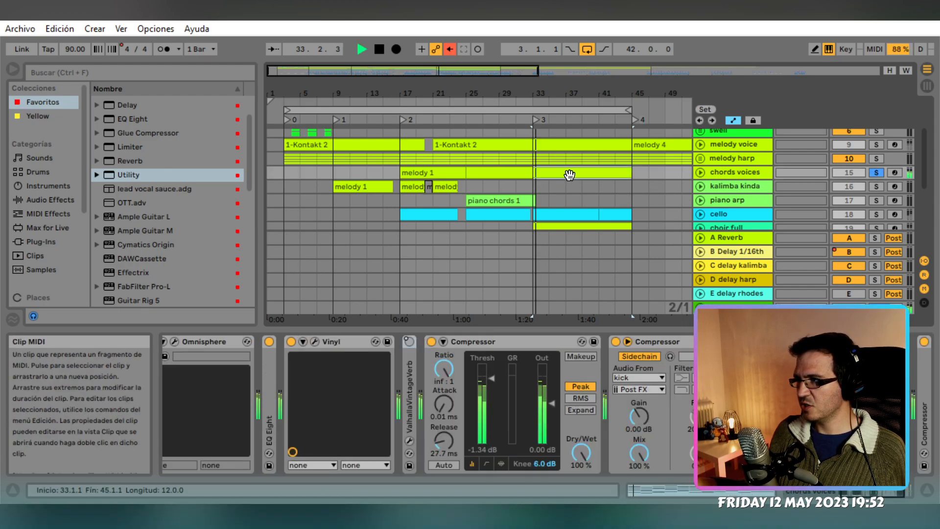
pyautogui.click(702, 175)
pyautogui.scroll(-3, 648, 179)
pyautogui.scroll(-1, 637, 181)
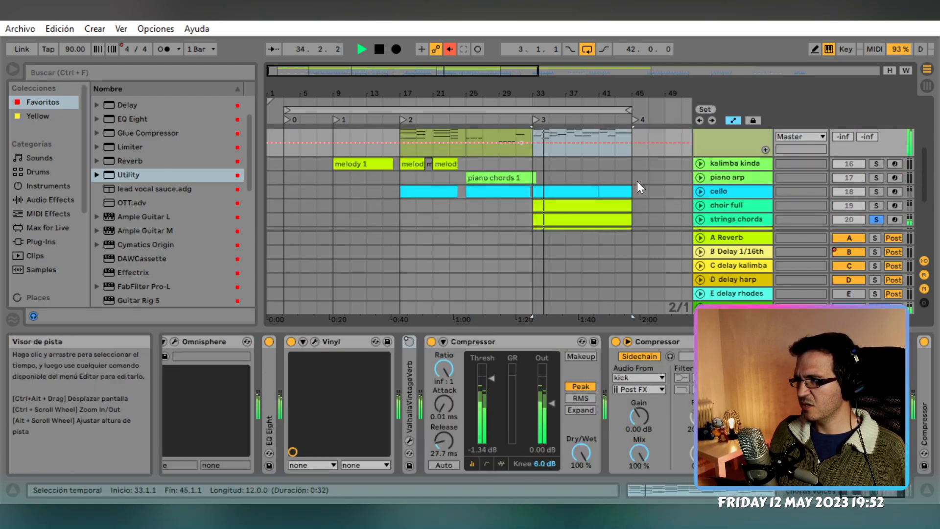
# Take the chord tracks out of solo, fold chords voices, and listen to the full mix from bar 33 and from bar 31
pyautogui.click(874, 218)
pyautogui.press('space')
pyautogui.scroll(2, 665, 192)
pyautogui.click(704, 144)
pyautogui.press('space')
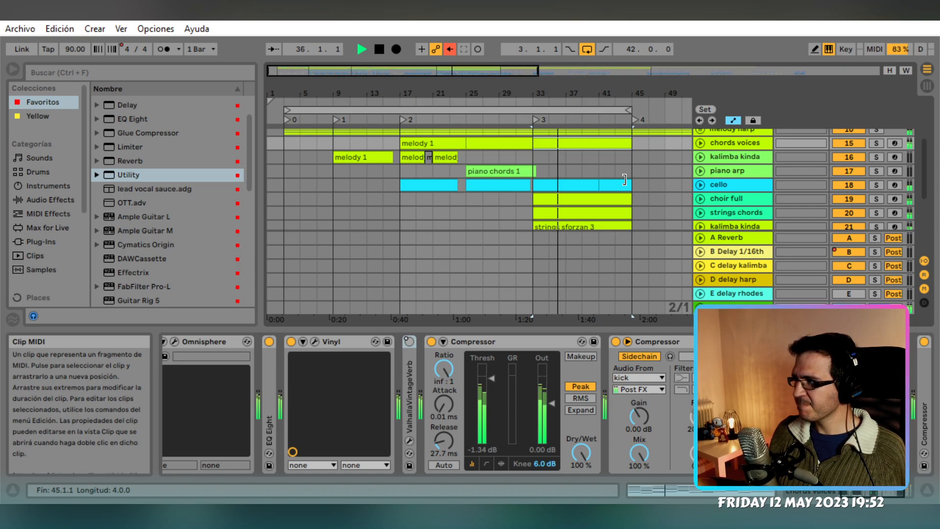
pyautogui.scroll(2, 622, 181)
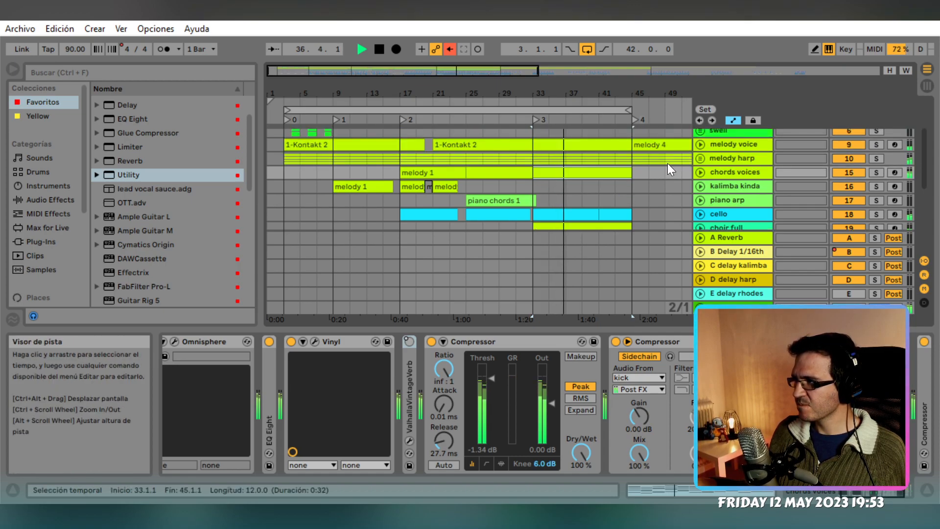
pyautogui.click(521, 187)
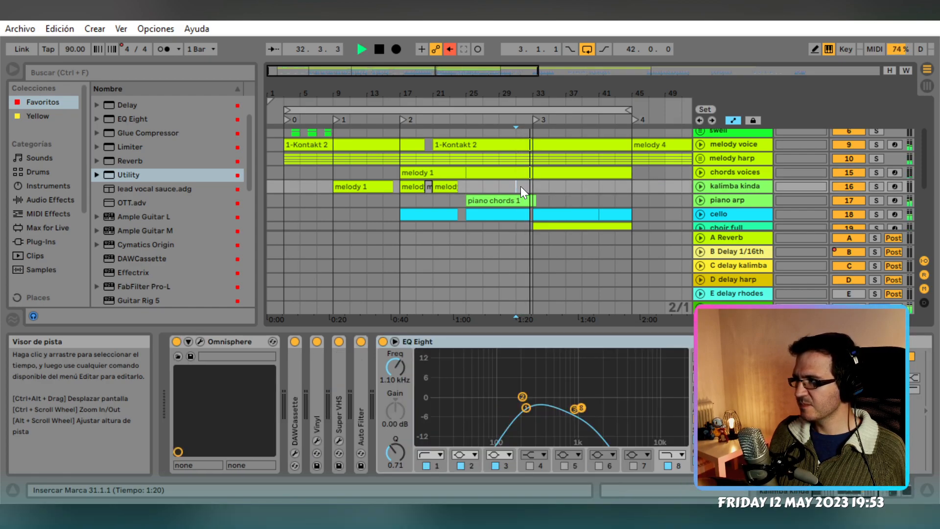
pyautogui.press('space')
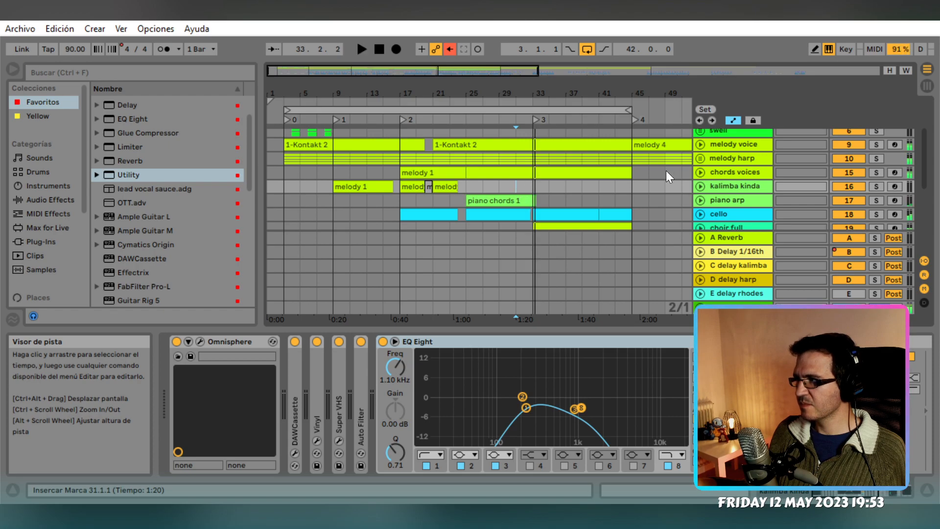
# Insert a new MIDI track below the melody harp group and place the insert marker at bar 33
pyautogui.click(726, 156)
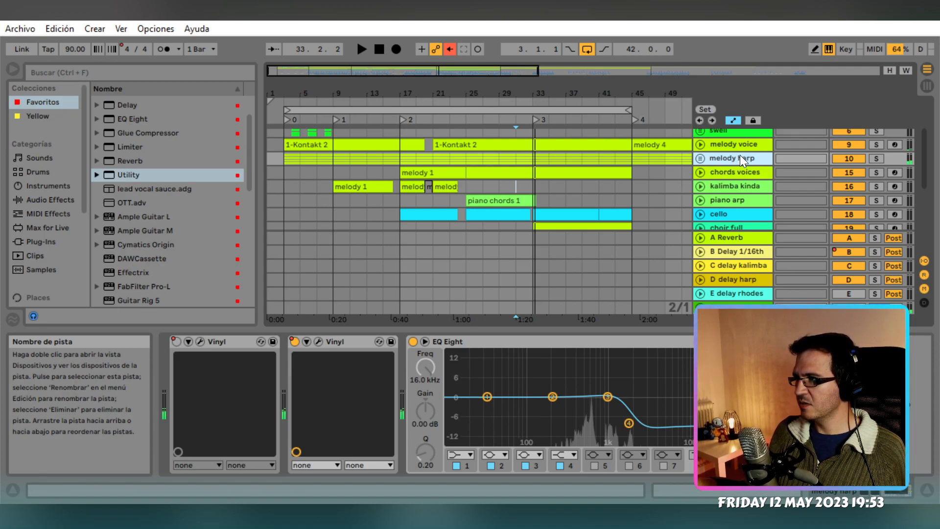
pyautogui.hotkey('ctrl', 'shift', 't')
pyautogui.click(533, 185)
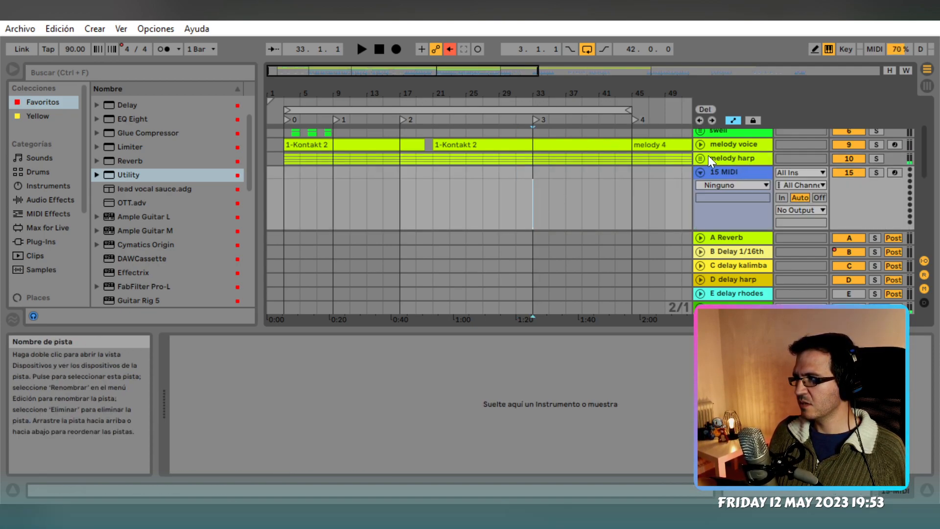
# Split off melody harp1's notes from bar 33 to bar 45 as a separate clip, copy it, and fold the melody harp group
pyautogui.click(701, 144)
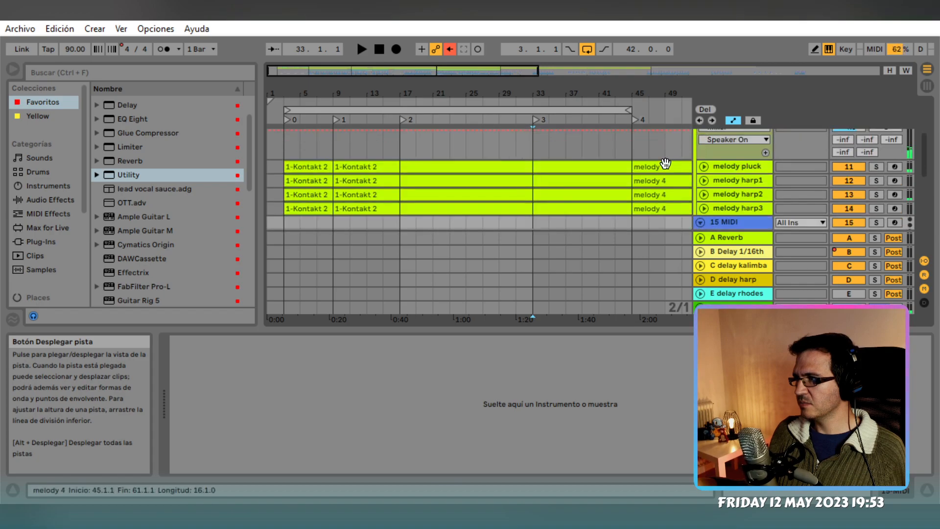
pyautogui.click(701, 181)
pyautogui.click(537, 209)
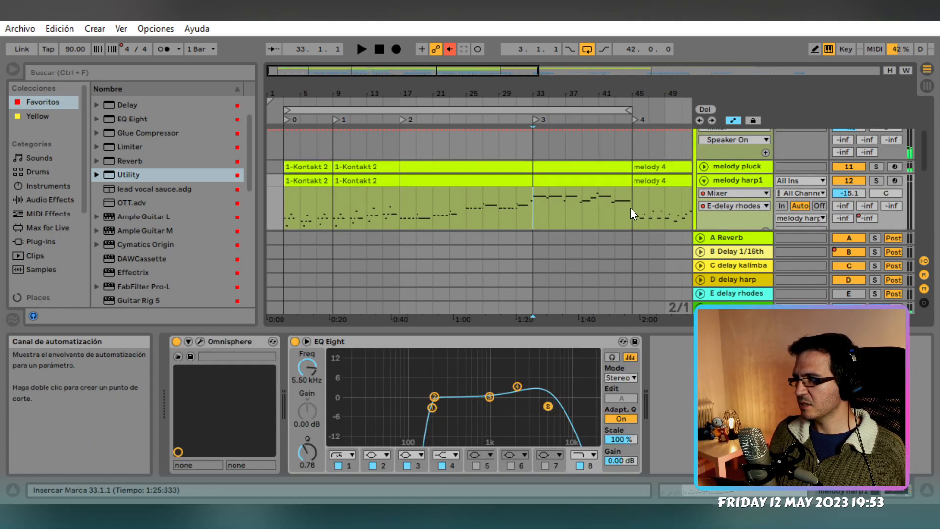
pyautogui.keyDown('shift'); pyautogui.click(631, 208); pyautogui.keyUp('shift')
pyautogui.hotkey('ctrl', 'e')
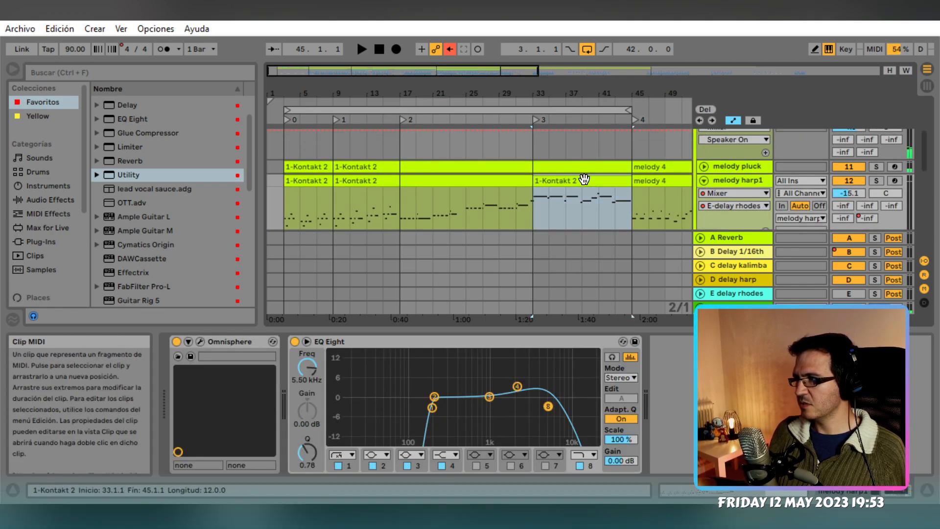
pyautogui.click(704, 180)
pyautogui.scroll(1, 704, 181)
pyautogui.click(700, 145)
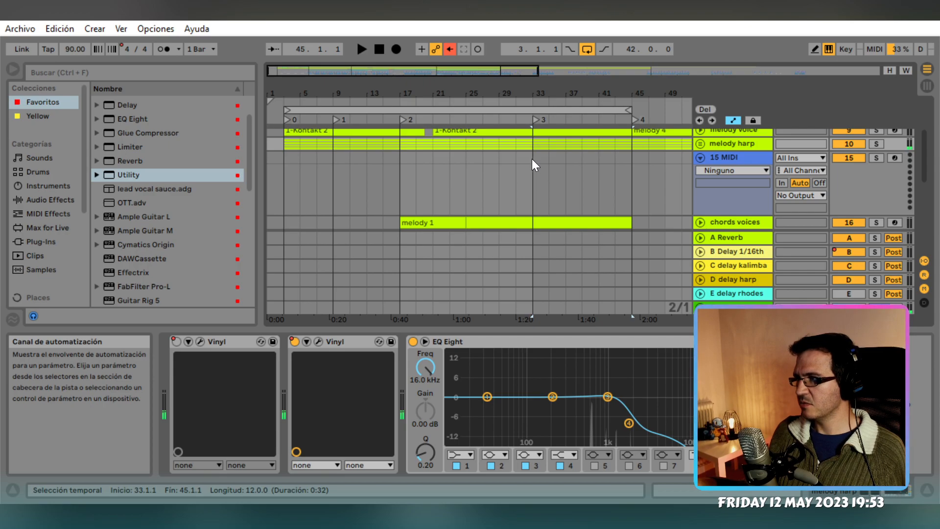
# Delete the empty MIDI track below melody harp and undo the clip paste on kalimba kinda
pyautogui.press('Delete')
pyautogui.click(623, 159)
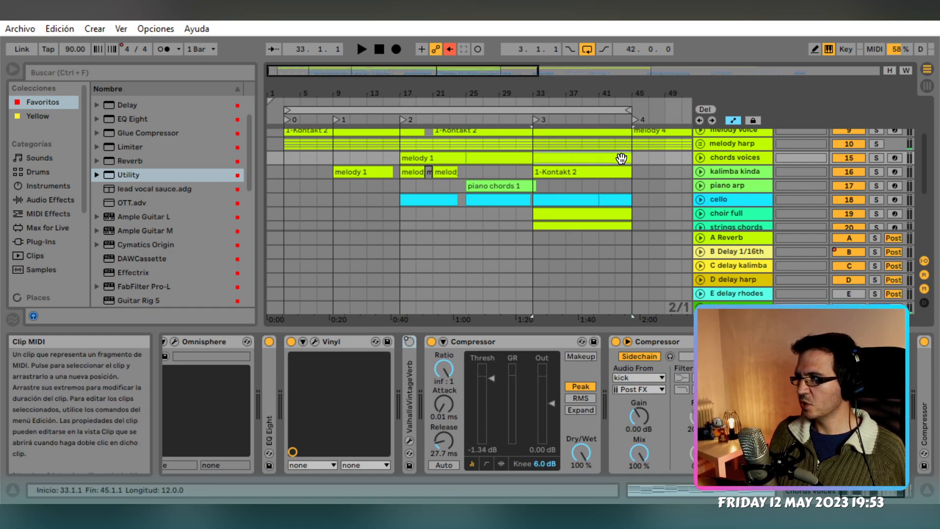
pyautogui.hotkey('ctrl', 'z')
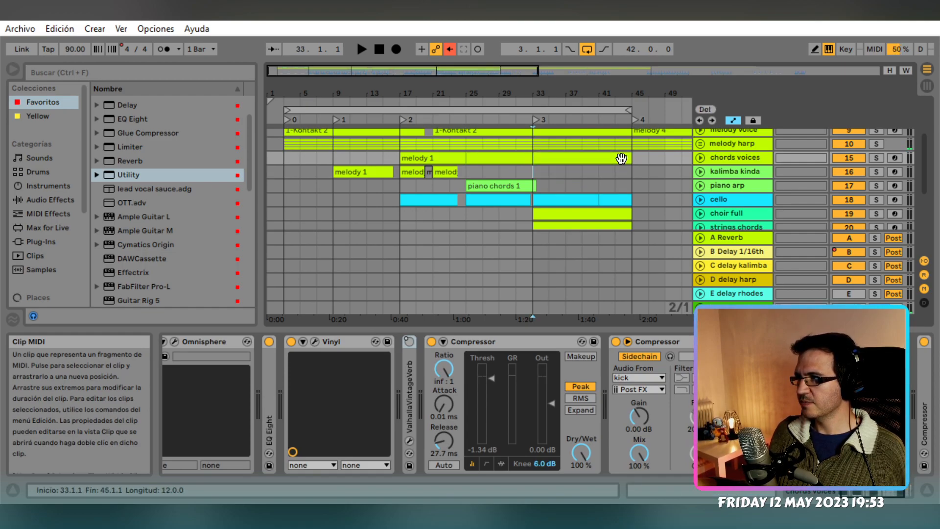
# Insert a new MIDI track below chords voices and paste the copied melody clip at bar 33
pyautogui.hotkey('ctrl', 'shift', 't')
pyautogui.click(533, 174)
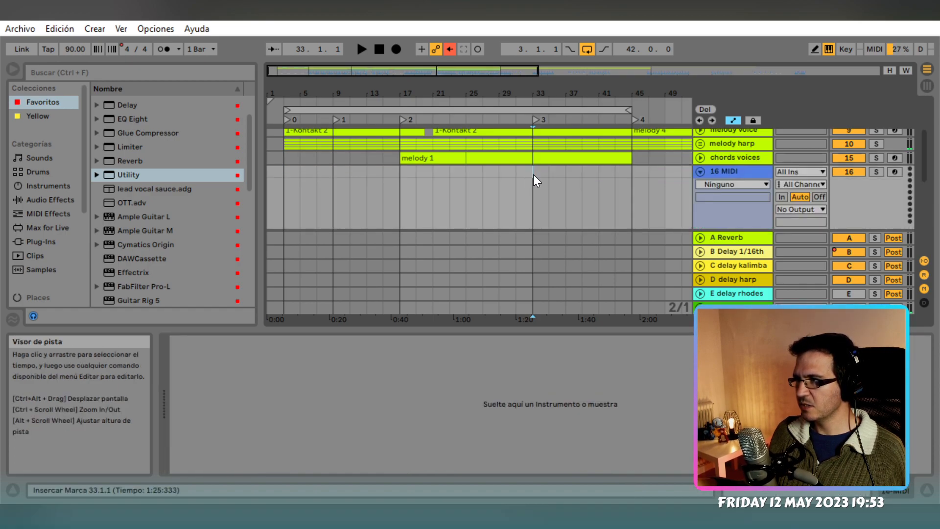
pyautogui.hotkey('ctrl', 'v')
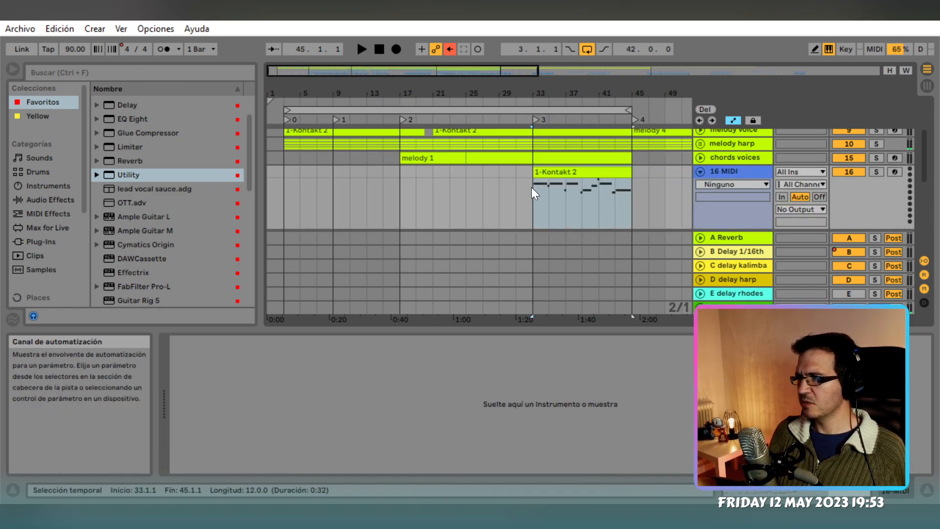
# Extend the start of the pasted clip back to 32.4.1 so it includes the pickup note
pyautogui.scroll(8, 533, 185)
pyautogui.moveTo(533, 172); pyautogui.dragTo(483, 173)
pyautogui.scroll(-6, 439, 193)
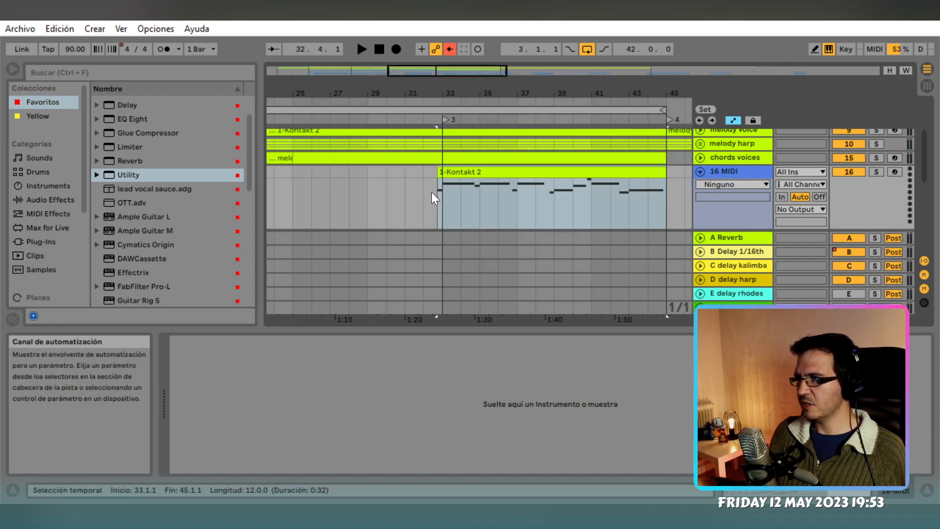
# Color the new MIDI track lime green like the other melody tracks, rename it melody last, and fold it
pyautogui.rightClick(745, 173)
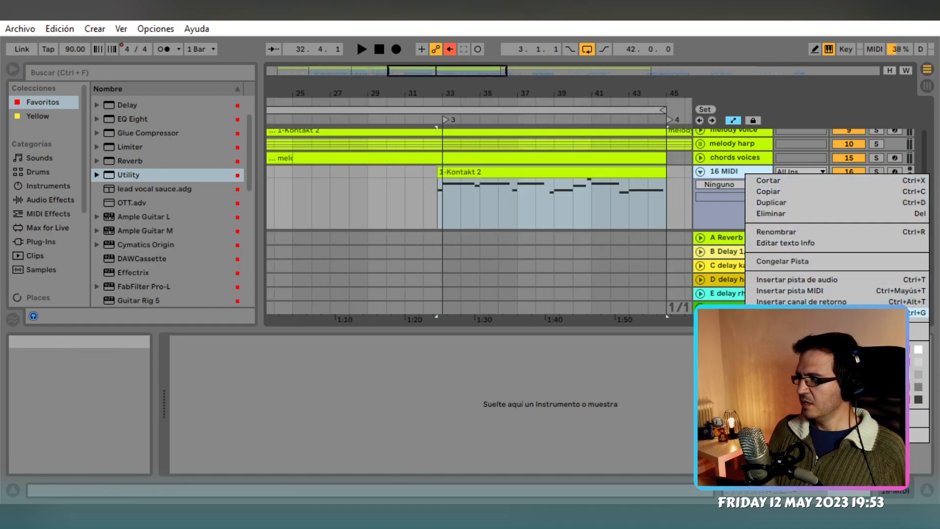
pyautogui.press('Escape')
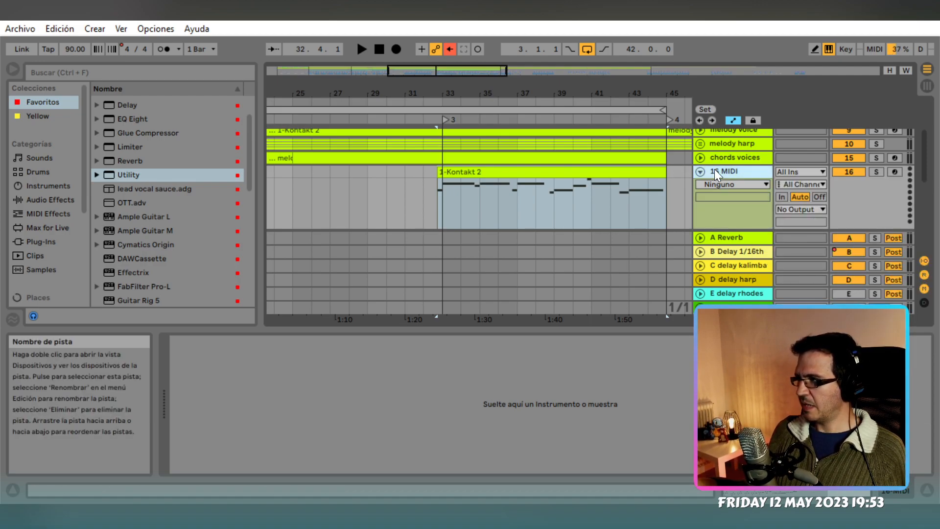
pyautogui.write('last')
pyautogui.press('Return')
pyautogui.click(700, 172)
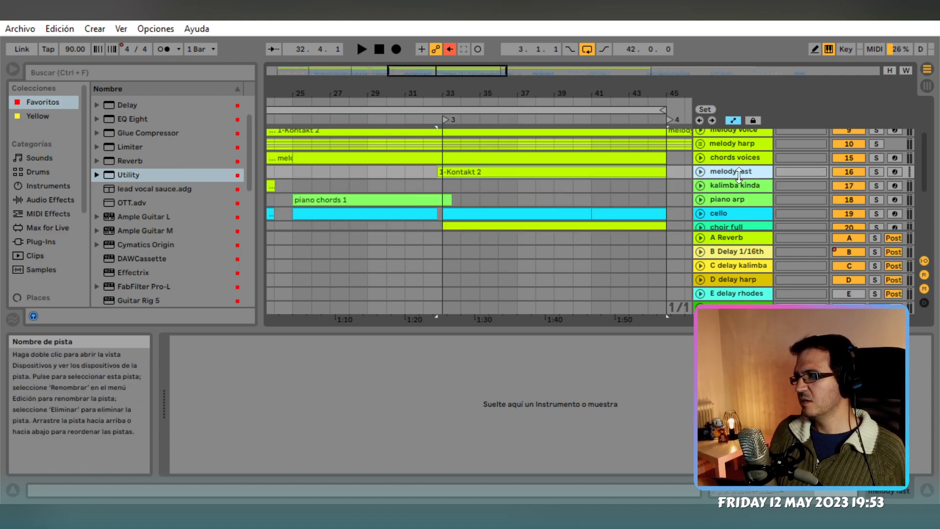
# Load TAL-J-8 from the favorites onto melody last and move its window clear of the arrangement
pyautogui.scroll(-8, 196, 243)
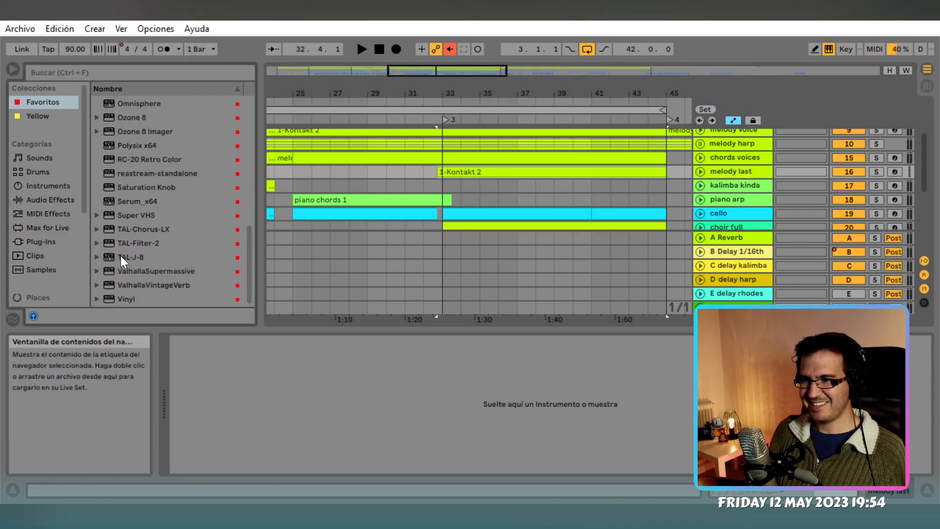
pyautogui.moveTo(128, 256); pyautogui.dragTo(259, 381)
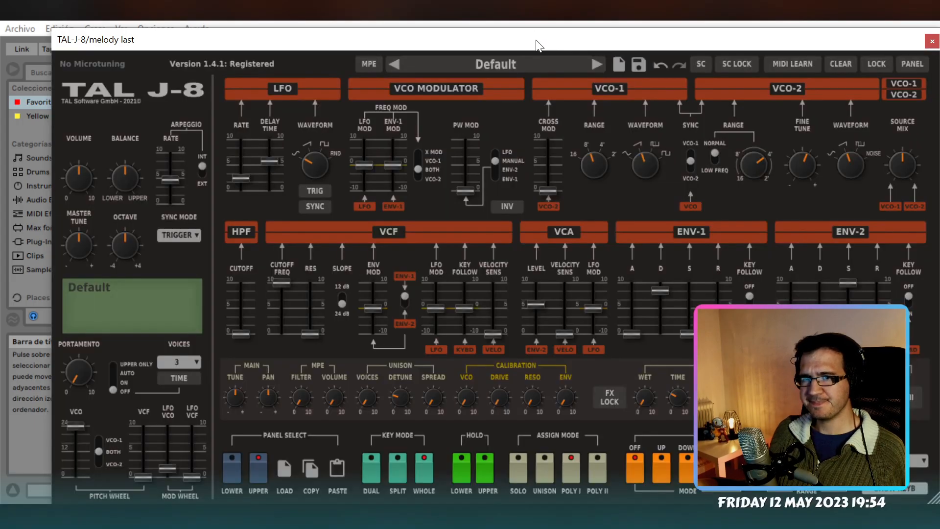
pyautogui.moveTo(669, 41); pyautogui.dragTo(714, 273)
# Unfold the melody last track and set its volume to -7.4 dB
pyautogui.press('space')
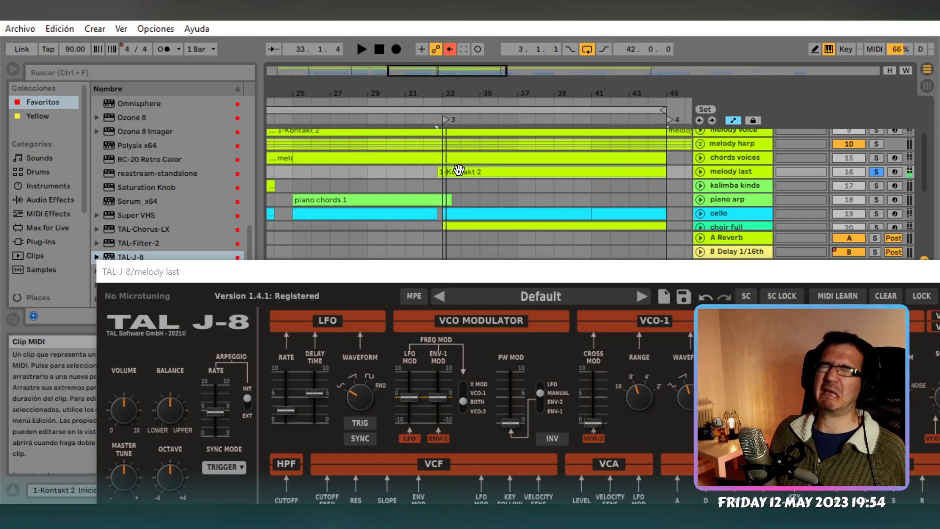
pyautogui.click(701, 172)
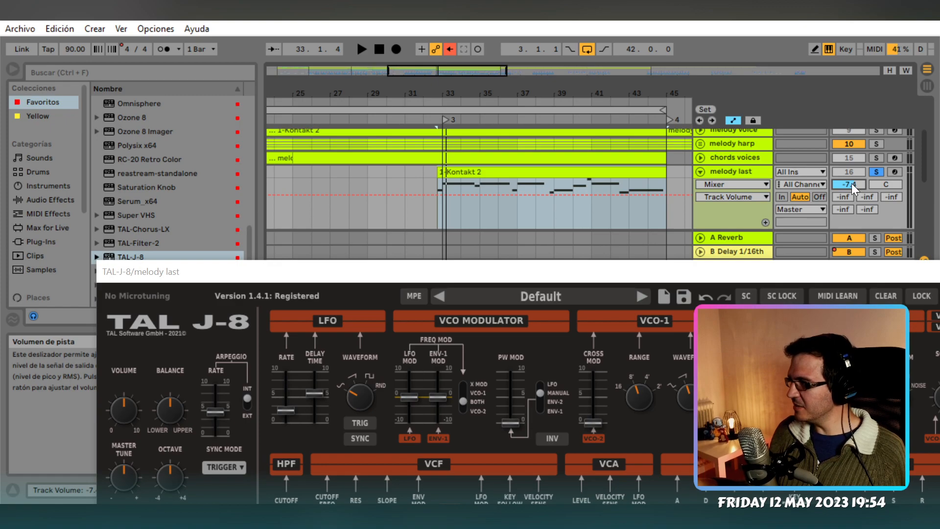
pyautogui.moveTo(705, 278); pyautogui.dragTo(652, 237)
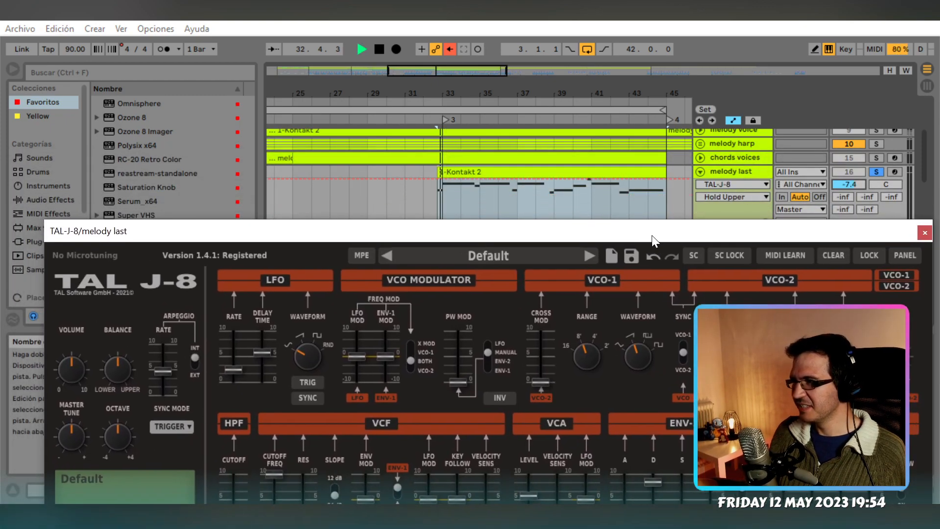
# Extend the start of the melody last clip back to 32.3.3 and play from there
pyautogui.scroll(5, 437, 195)
pyautogui.moveTo(434, 174); pyautogui.dragTo(412, 173)
pyautogui.press('space')
pyautogui.press('space')
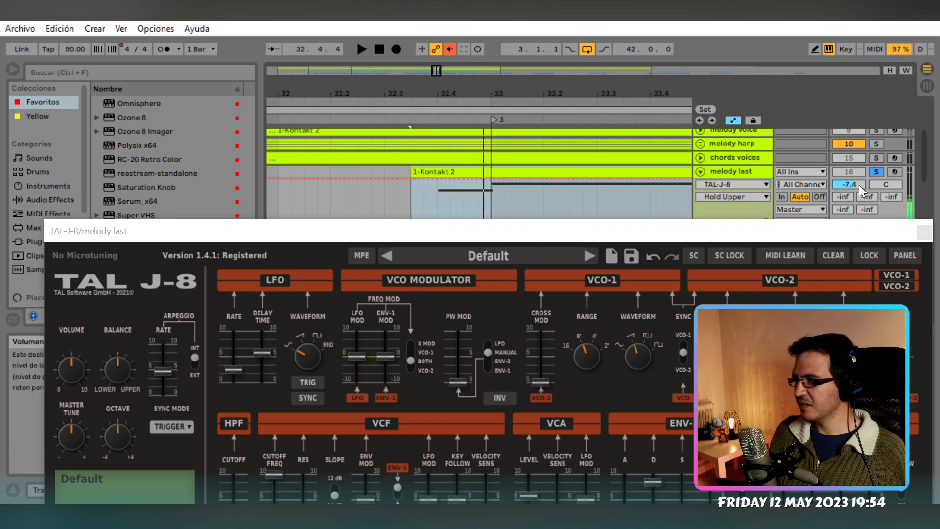
# Load the preset LD All the Sawtooths from TAL-J-8's Himalaya - Neon Jupiter Lead bank
pyautogui.click(463, 239)
pyautogui.moveTo(457, 233); pyautogui.dragTo(450, 49)
pyautogui.click(497, 75)
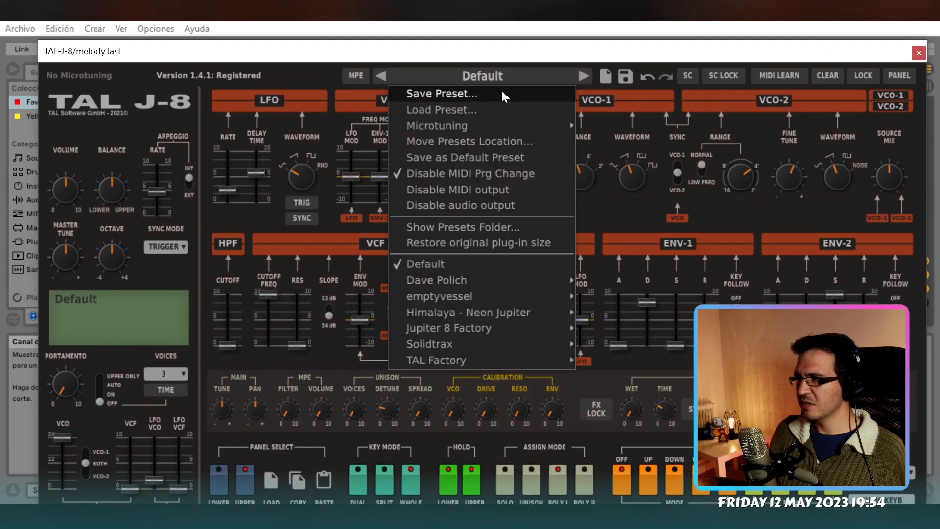
pyautogui.moveTo(486, 359)
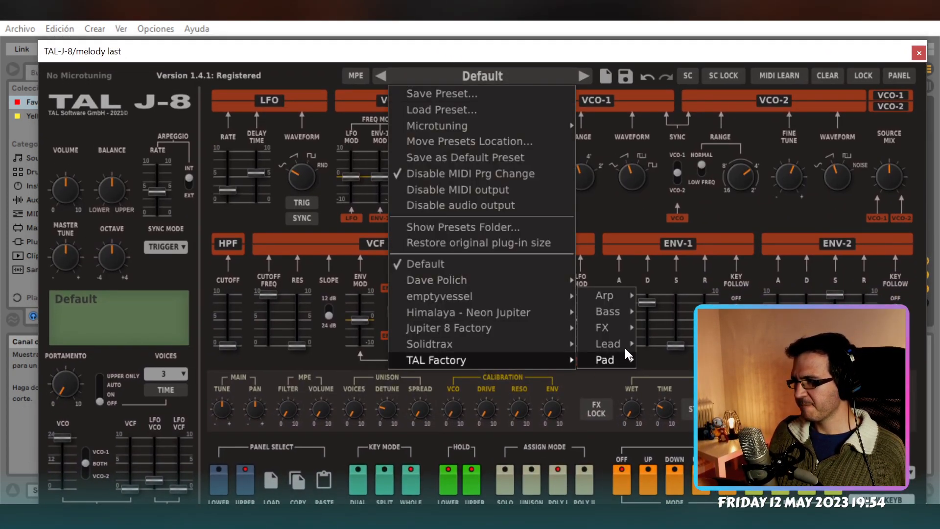
pyautogui.moveTo(599, 346)
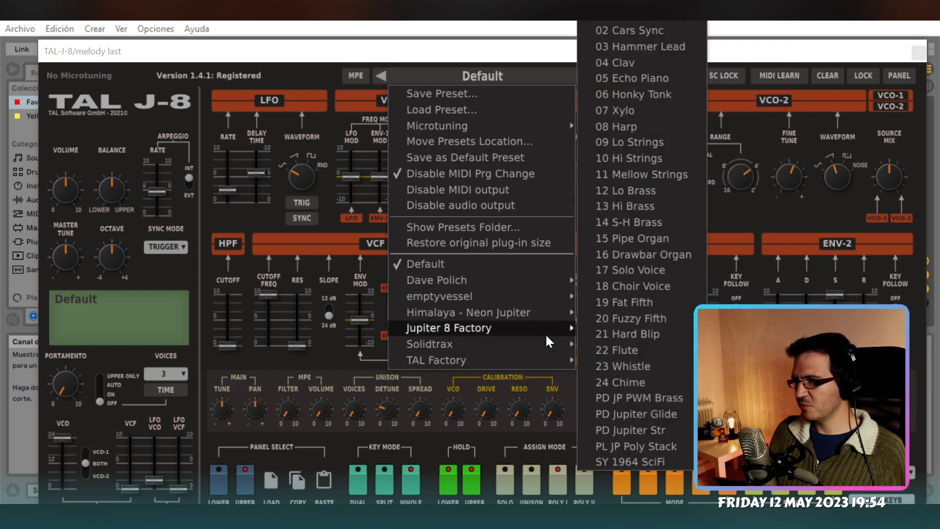
pyautogui.moveTo(525, 313)
pyautogui.moveTo(524, 294)
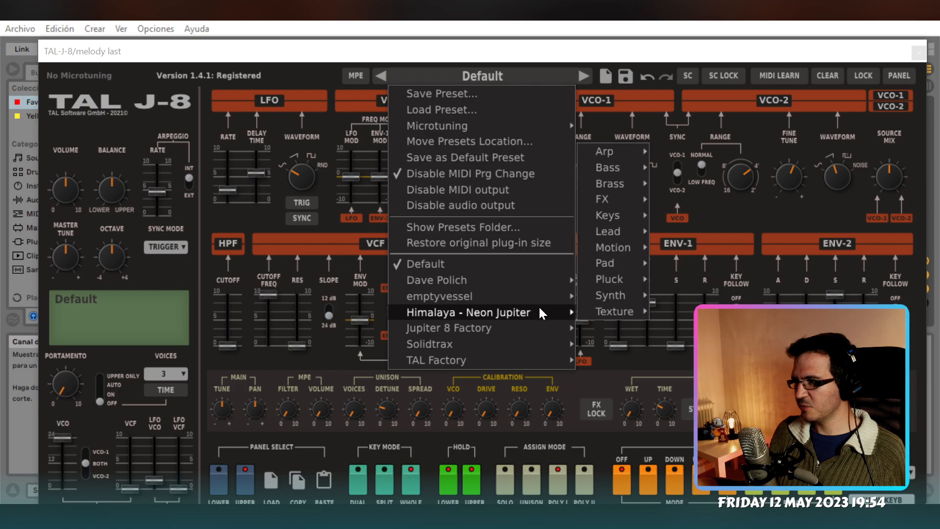
pyautogui.moveTo(621, 231)
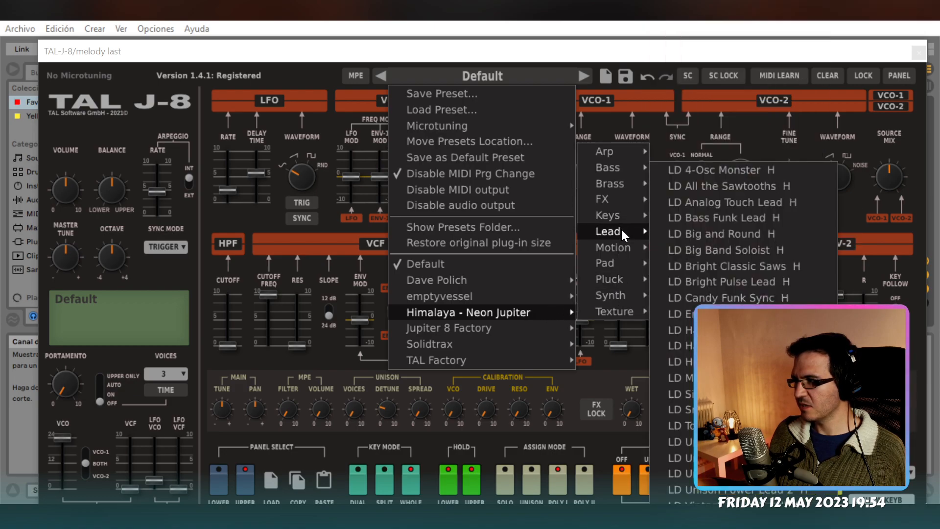
pyautogui.click(709, 185)
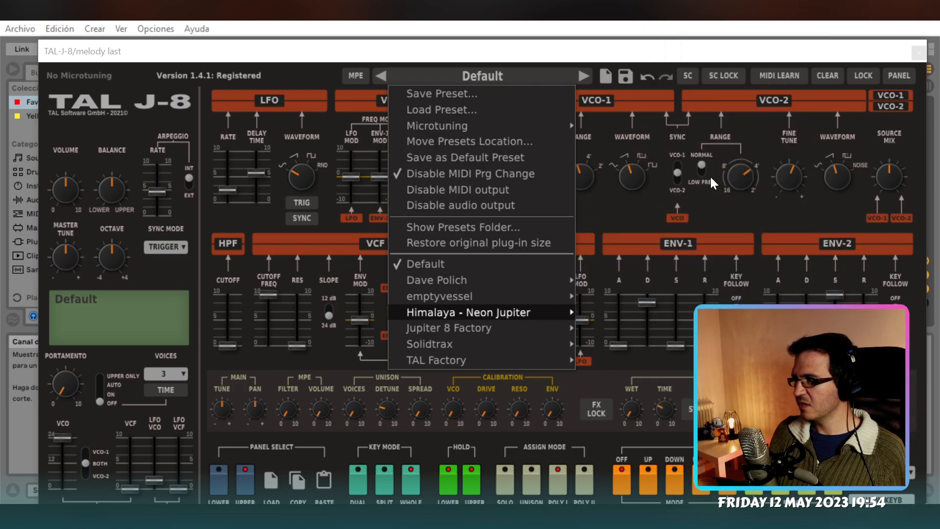
# Audition the following Neon Jupiter lead presets one by one, choose LD Simple Reedy Saw Lead, and close the synth window
pyautogui.click(582, 76)
pyautogui.click(583, 76)
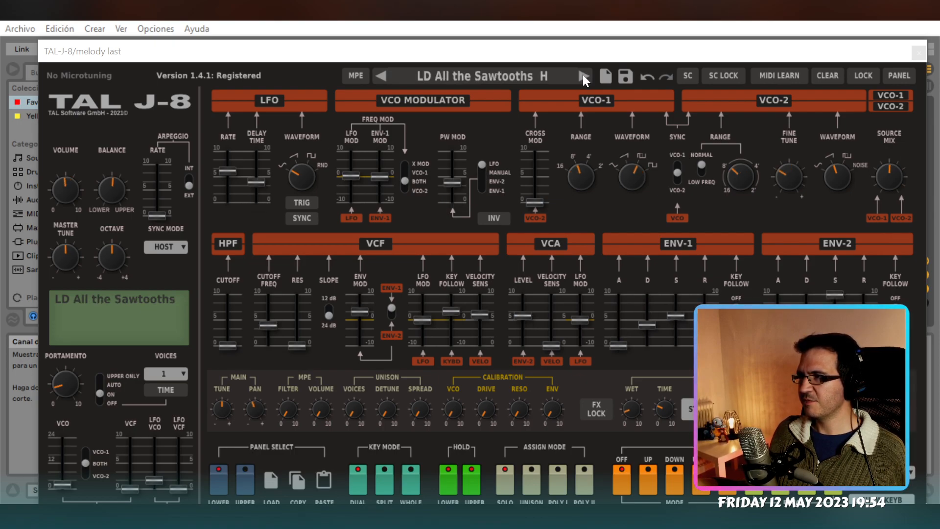
pyautogui.click(583, 76)
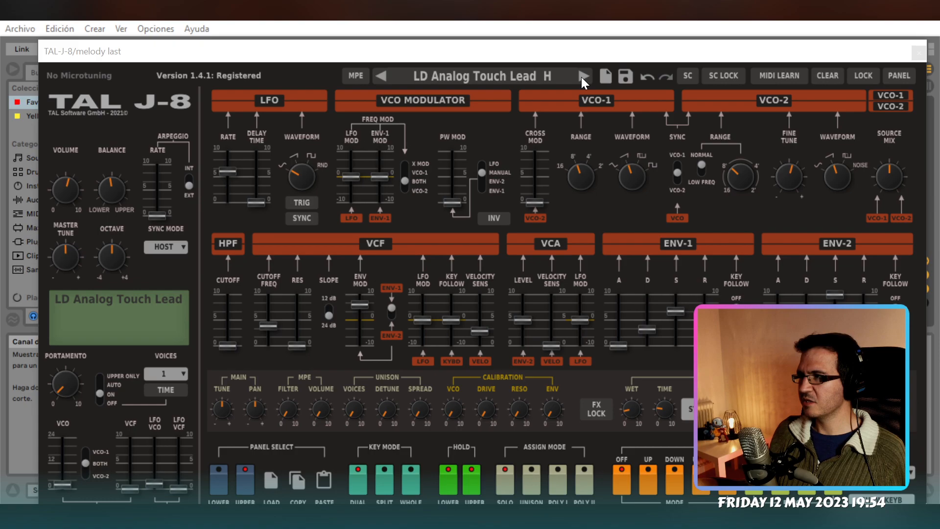
pyautogui.click(582, 76)
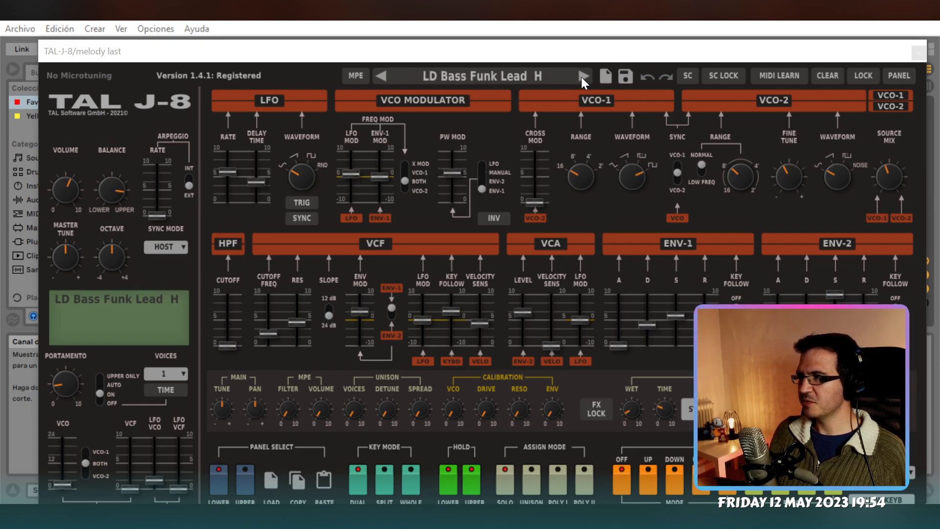
pyautogui.click(582, 77)
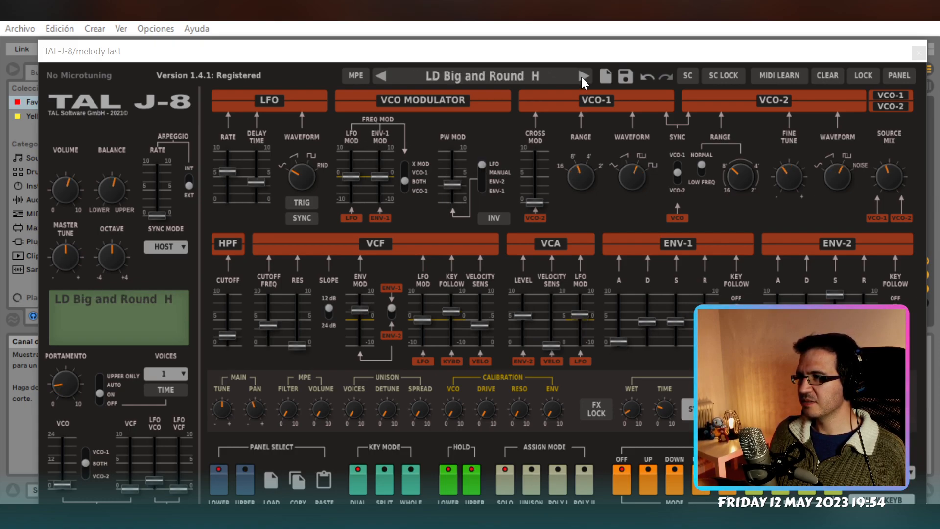
pyautogui.click(582, 76)
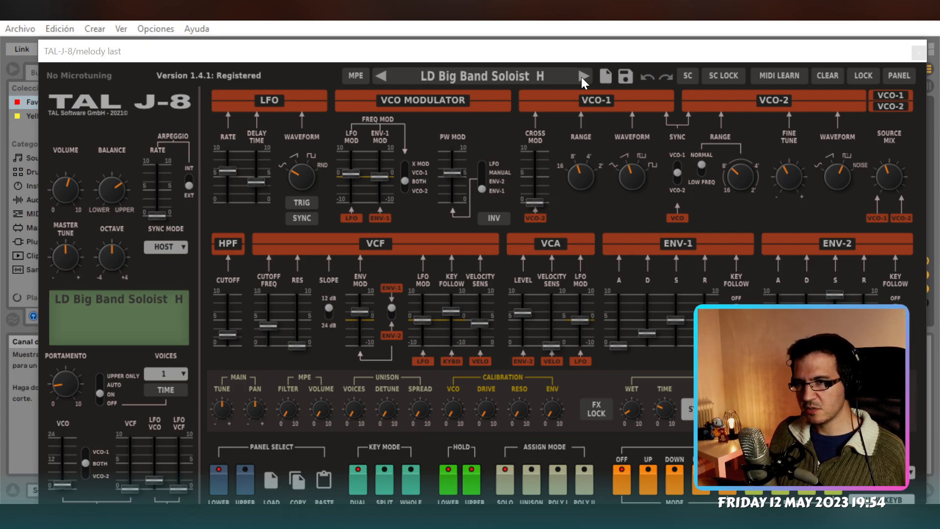
pyautogui.click(582, 76)
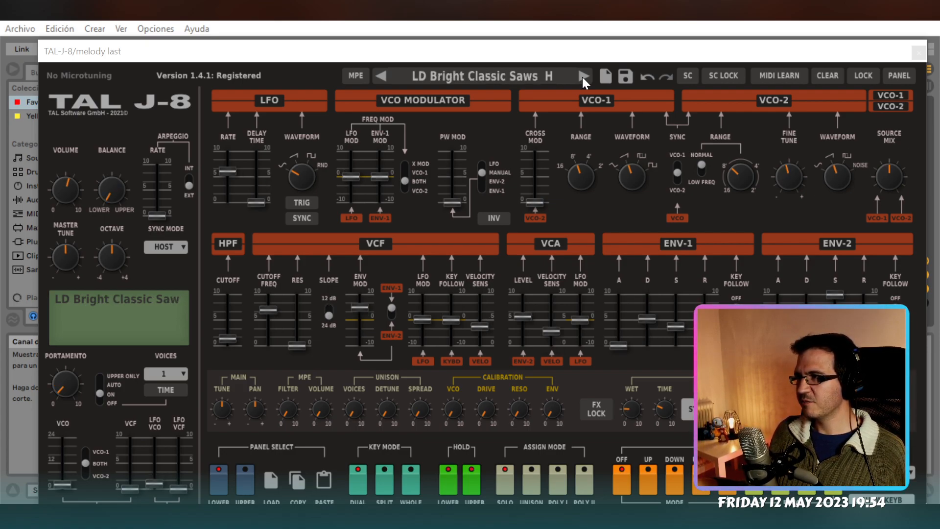
pyautogui.click(583, 77)
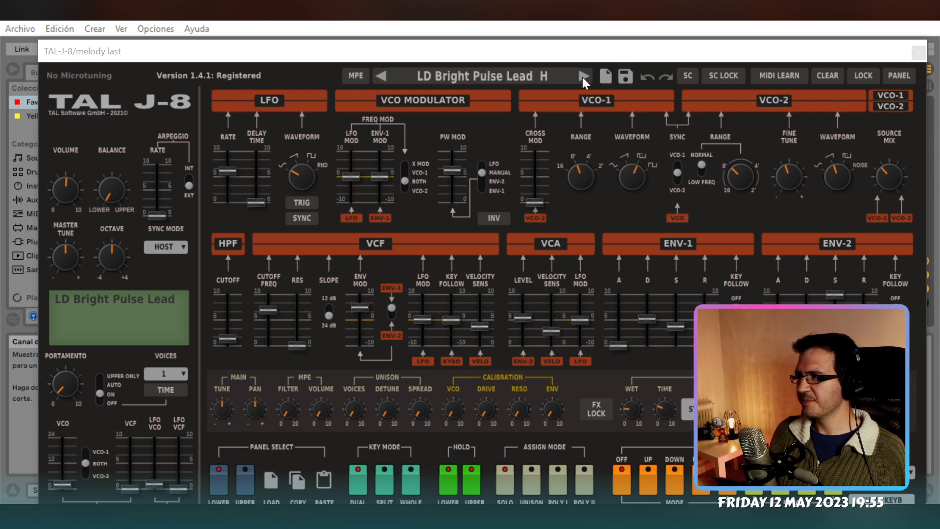
pyautogui.click(582, 78)
pyautogui.click(583, 78)
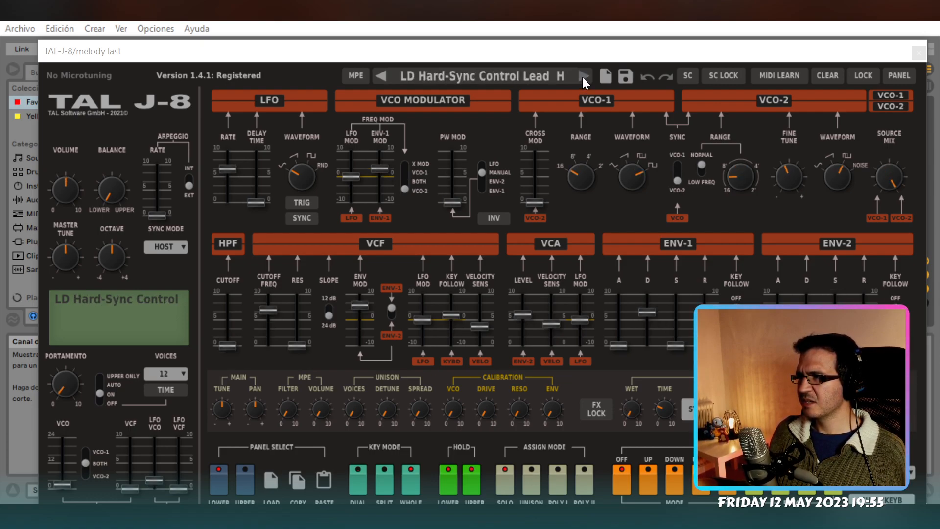
pyautogui.click(582, 77)
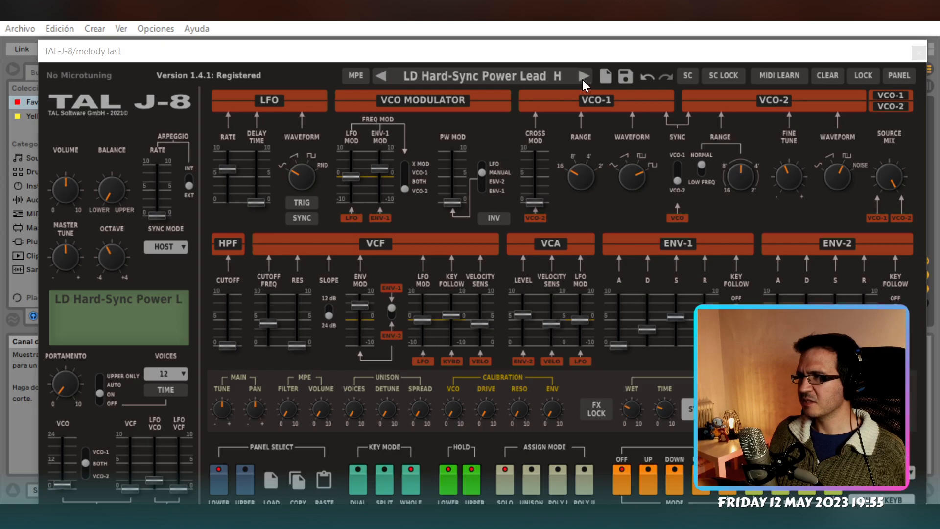
pyautogui.click(583, 77)
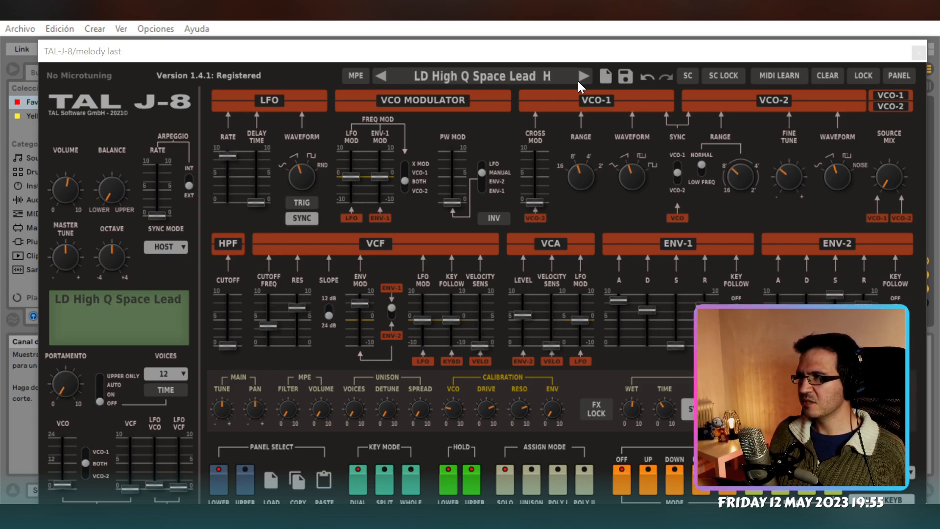
pyautogui.click(578, 79)
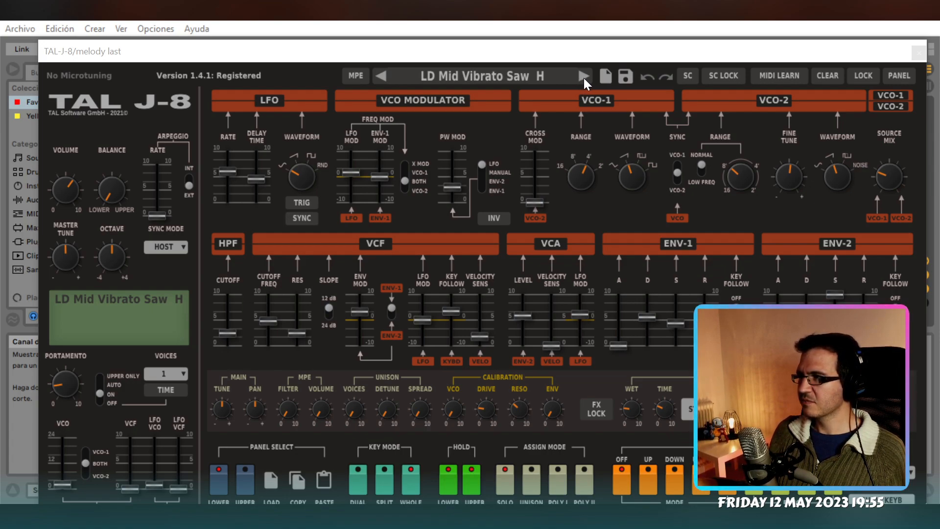
pyautogui.click(584, 78)
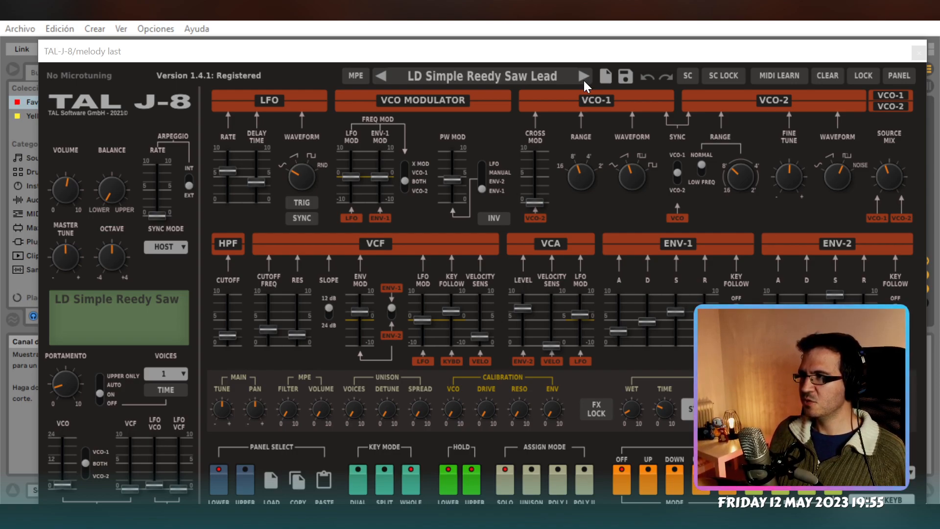
pyautogui.click(920, 53)
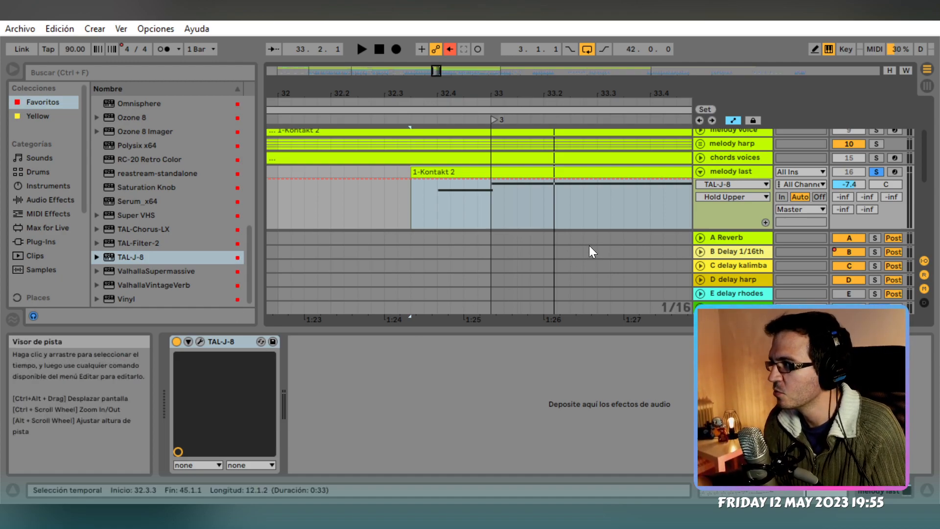
# Unsolo melody last and lower its volume to -10.1 dB while listening to it in the full mix
pyautogui.press('space')
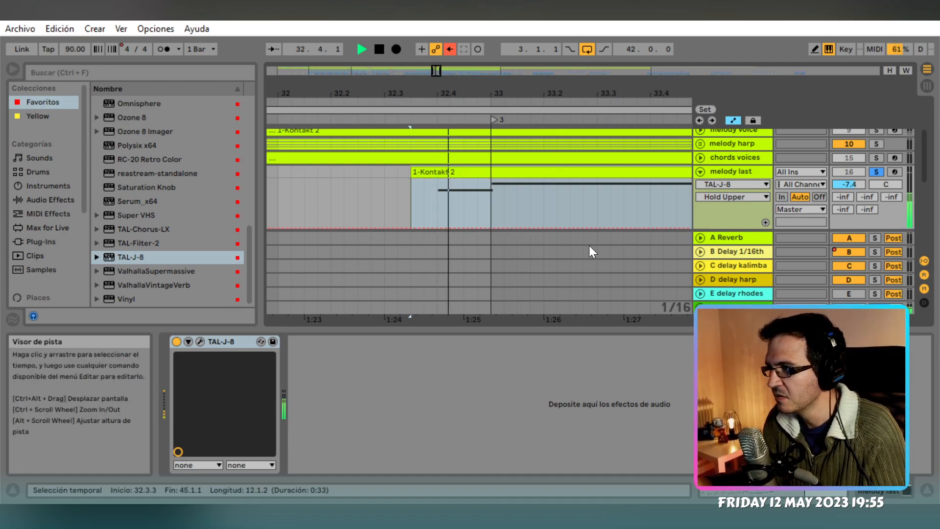
pyautogui.click(882, 170)
pyautogui.press('space')
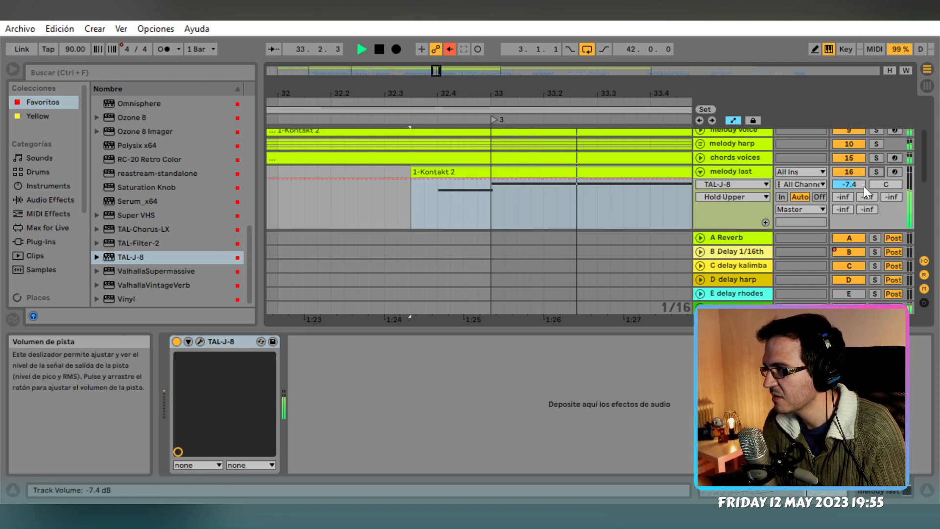
pyautogui.moveTo(863, 185); pyautogui.dragTo(863, 207)
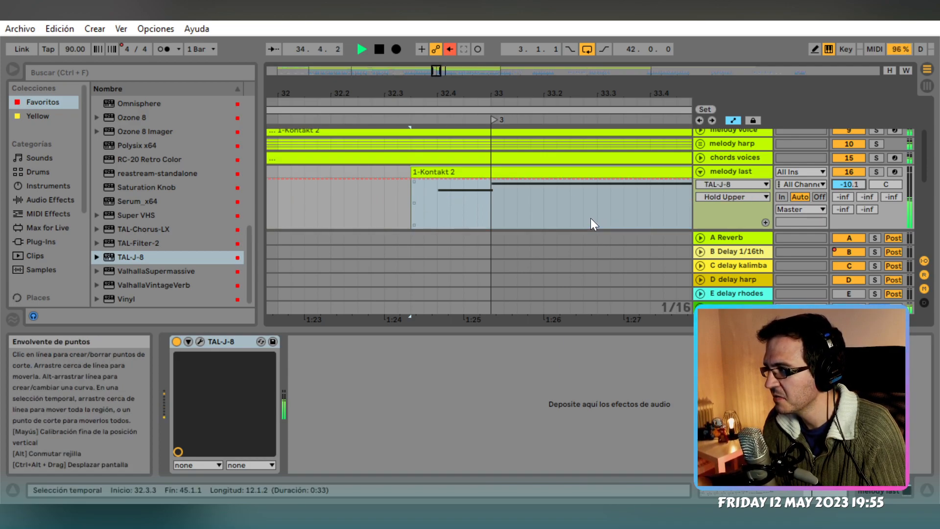
pyautogui.scroll(-5, 591, 222)
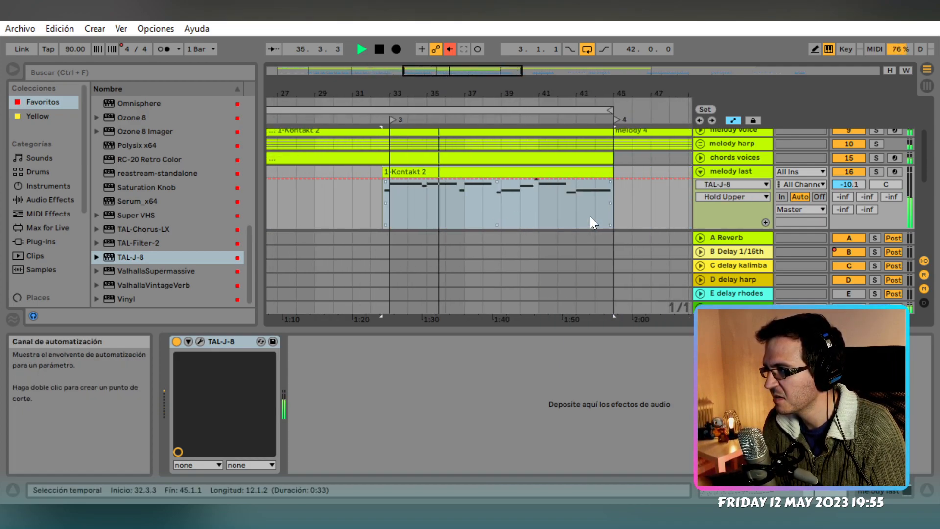
pyautogui.press('space')
# Copy the first Utility, the one with automated gain, from melody voice and paste it after TAL-J-8 on melody last
pyautogui.click(730, 138)
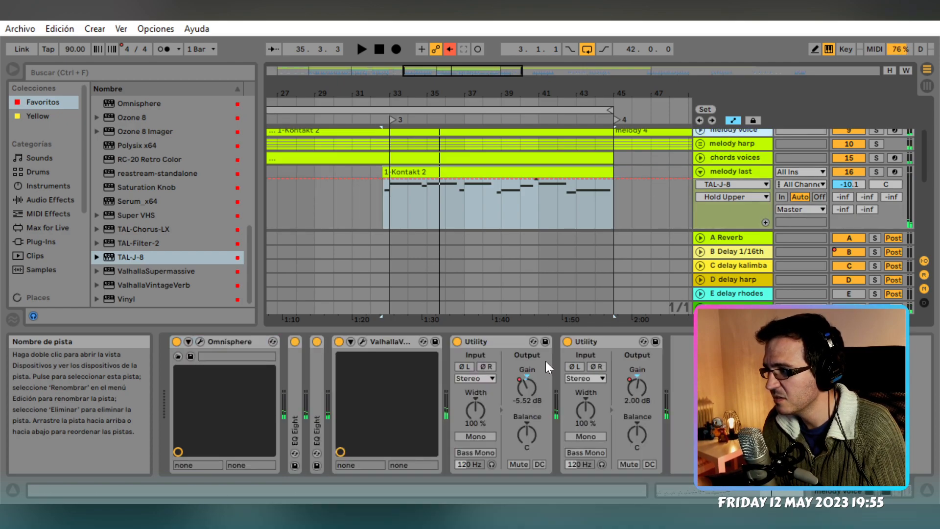
pyautogui.click(727, 176)
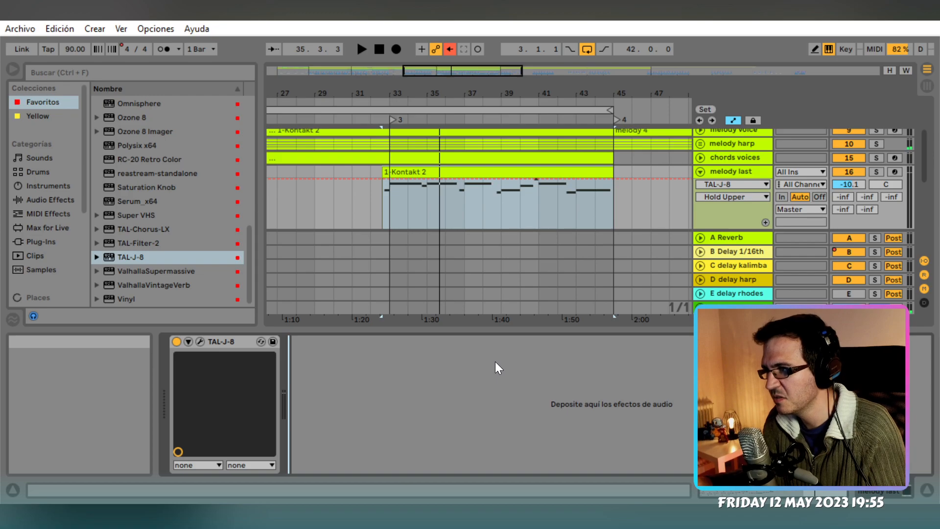
pyautogui.hotkey('ctrl', 'v')
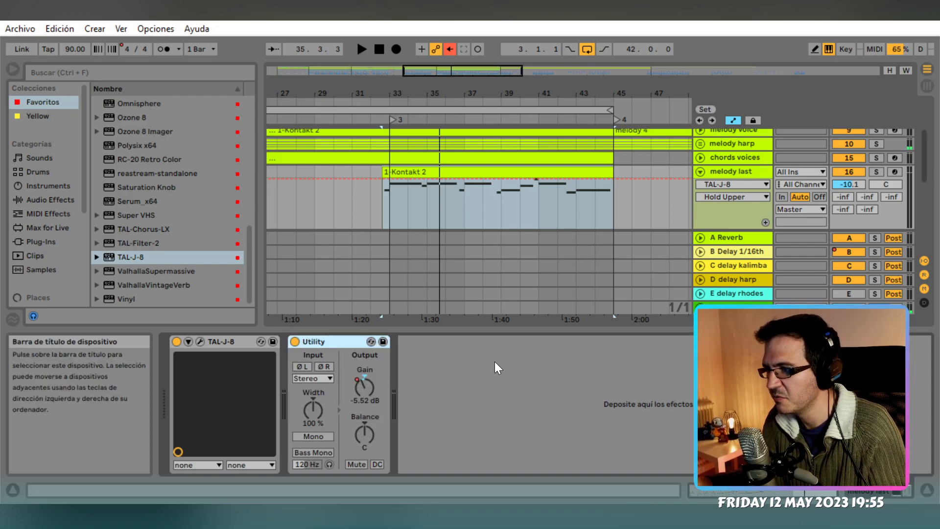
# Play the section with the Utility in place and lower the melody last volume to -13.4 dB
pyautogui.press('space')
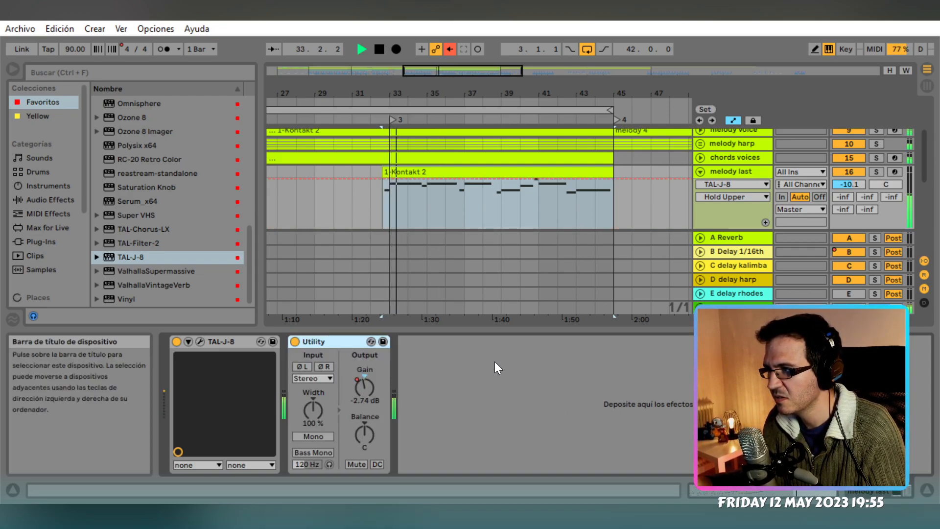
pyautogui.moveTo(846, 185); pyautogui.dragTo(846, 193)
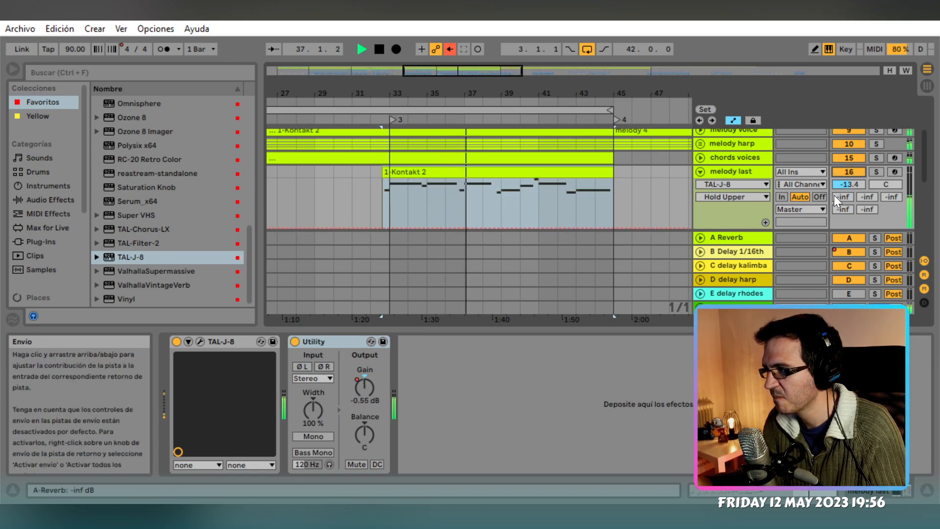
pyautogui.press('space')
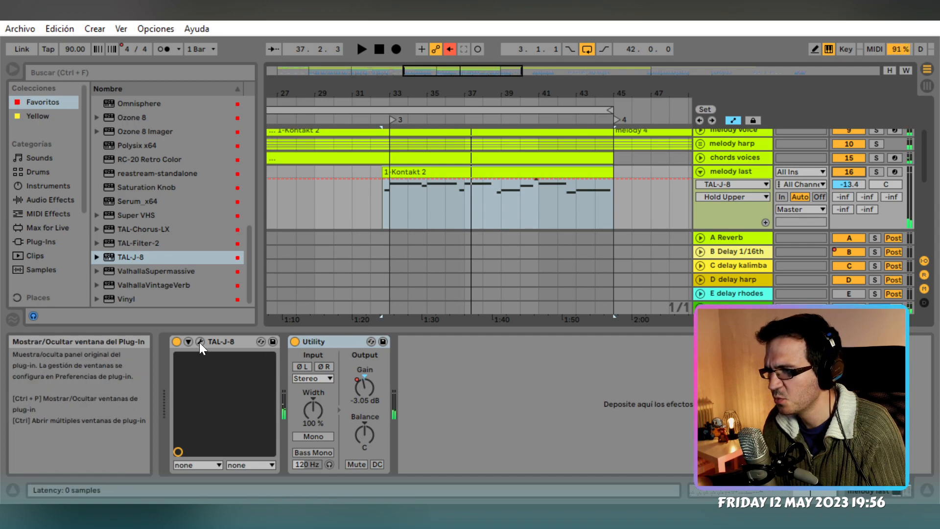
# Insert an EQ Eight from the favorites between TAL-J-8 and Utility on melody last
pyautogui.scroll(10, 142, 184)
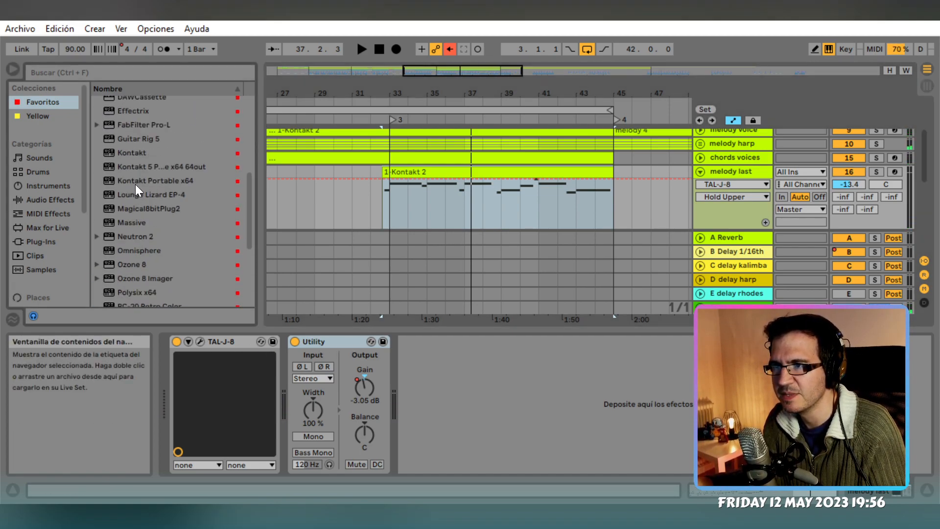
pyautogui.moveTo(130, 133); pyautogui.dragTo(289, 371)
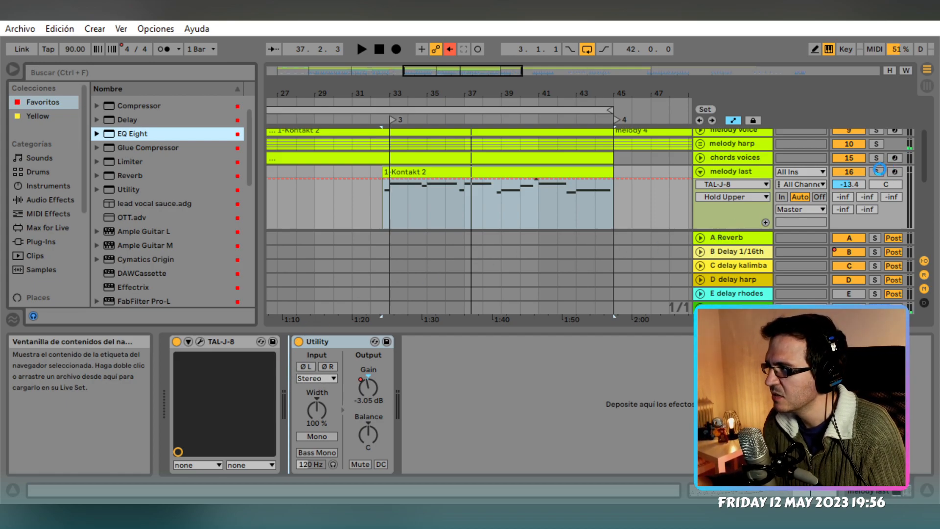
# Solo melody last, try a high cut at 3.31 kHz on EQ Eight band 8, and delete the EQ Eight
pyautogui.click(877, 171)
pyautogui.press('space')
pyautogui.click(579, 466)
pyautogui.moveTo(307, 368); pyautogui.dragTo(307, 392)
pyautogui.click(363, 319)
pyautogui.click(369, 343)
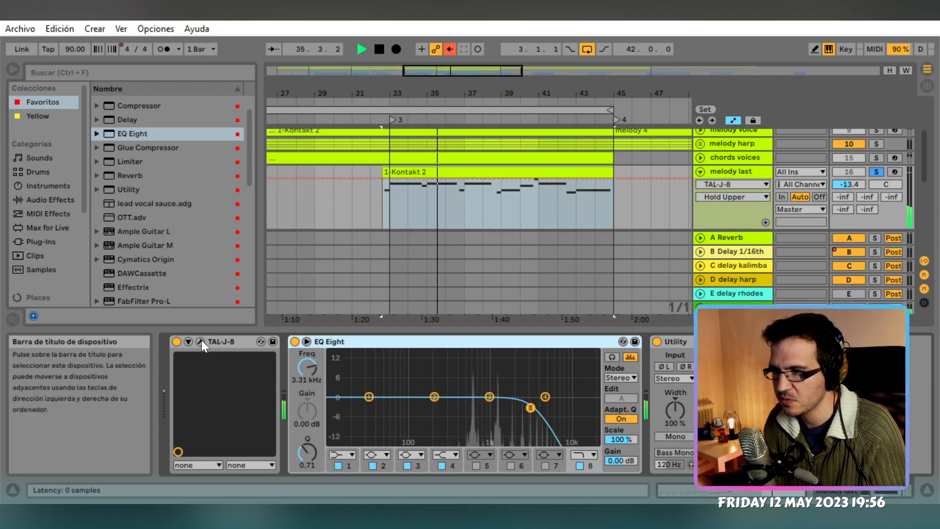
pyautogui.press('Delete')
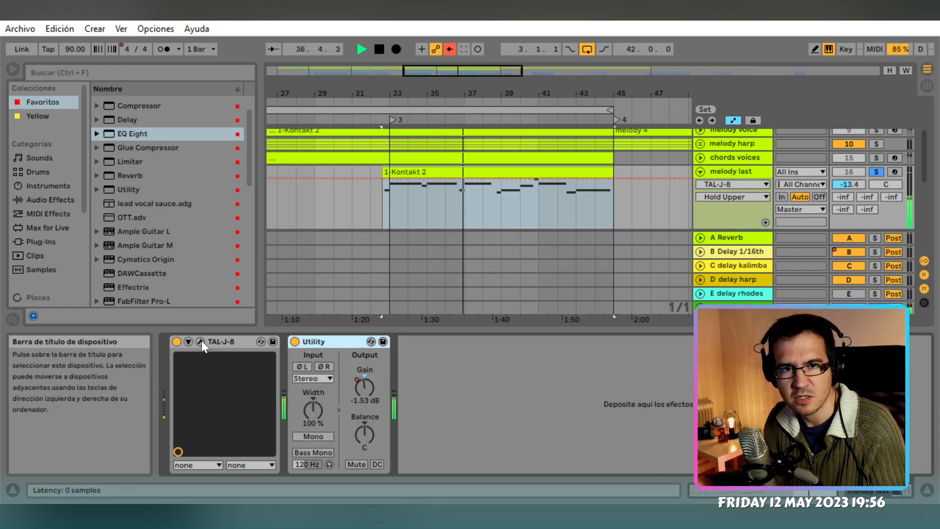
# Open TAL-J-8 on melody last and audition the following lead presets one by one up to LD Vintage Pulse Lead H
pyautogui.click(201, 341)
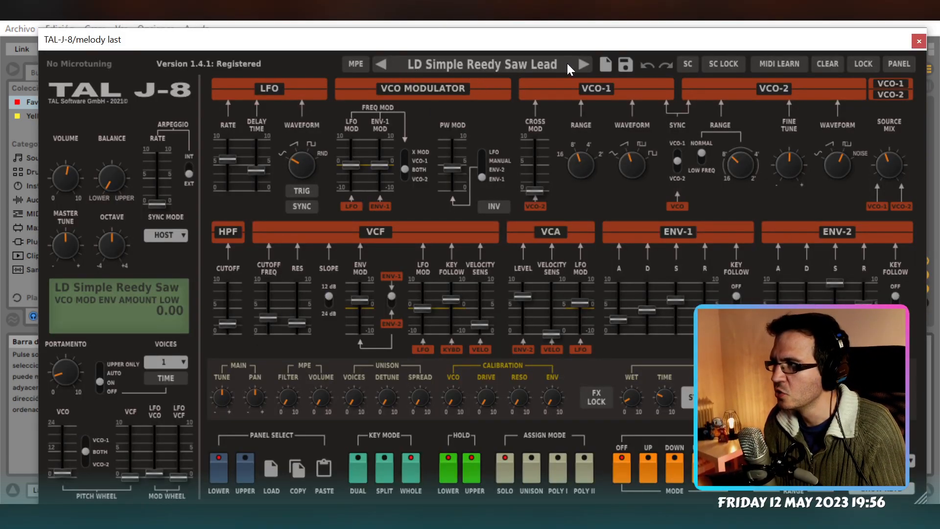
pyautogui.click(583, 64)
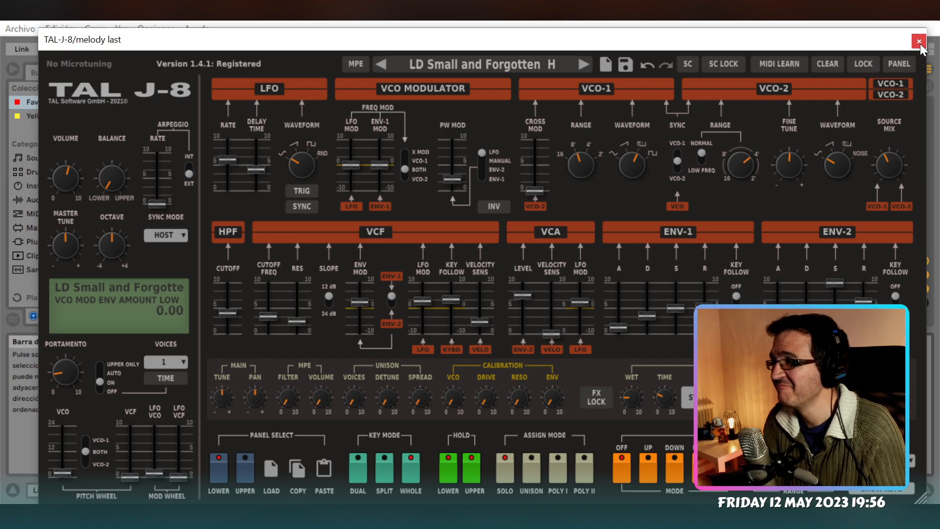
pyautogui.moveTo(870, 46); pyautogui.dragTo(822, 146)
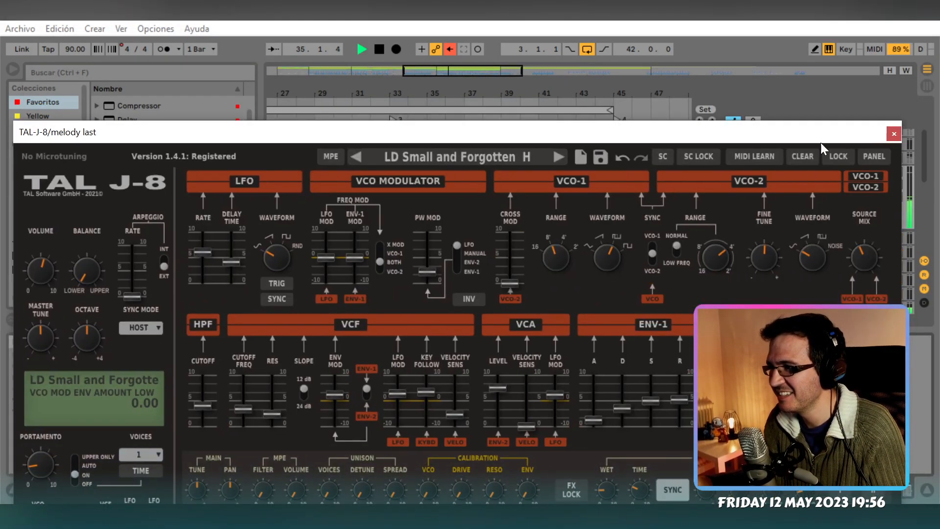
pyautogui.click(559, 157)
pyautogui.moveTo(578, 136); pyautogui.dragTo(602, 200)
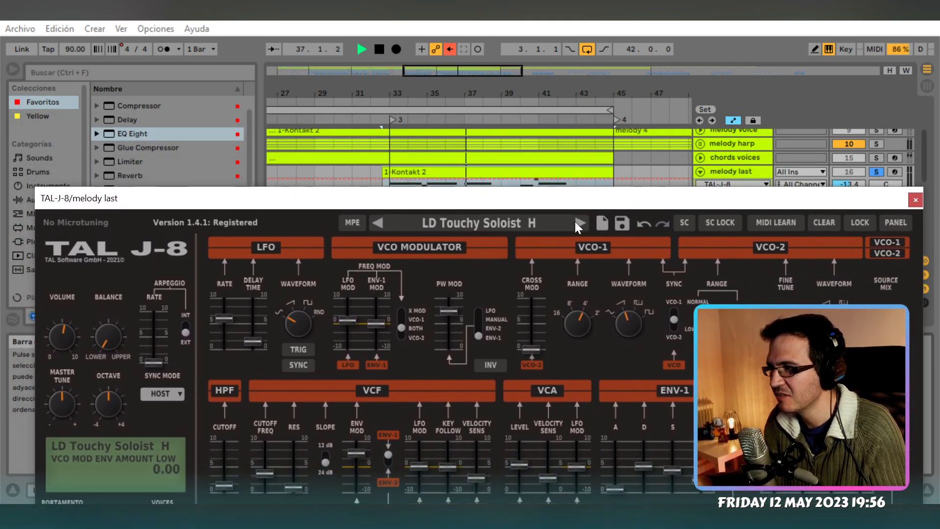
pyautogui.click(579, 222)
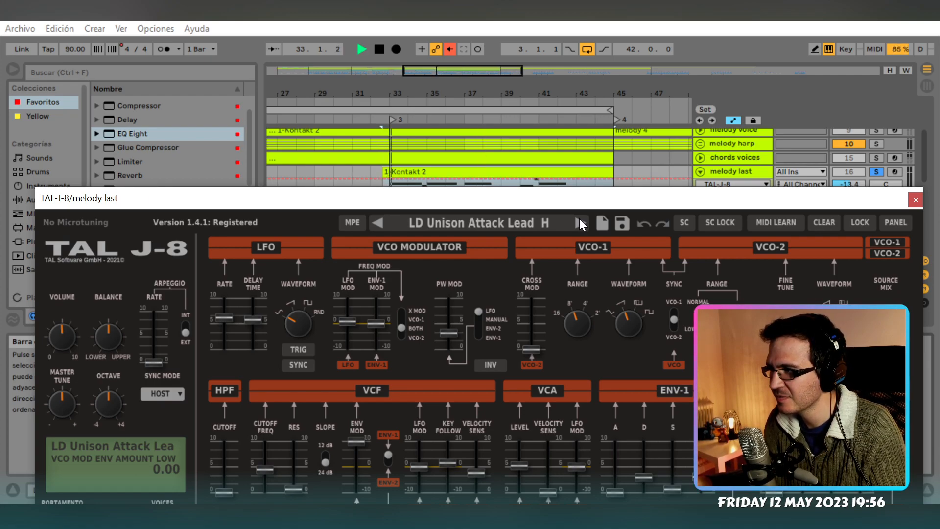
pyautogui.click(580, 219)
pyautogui.click(580, 222)
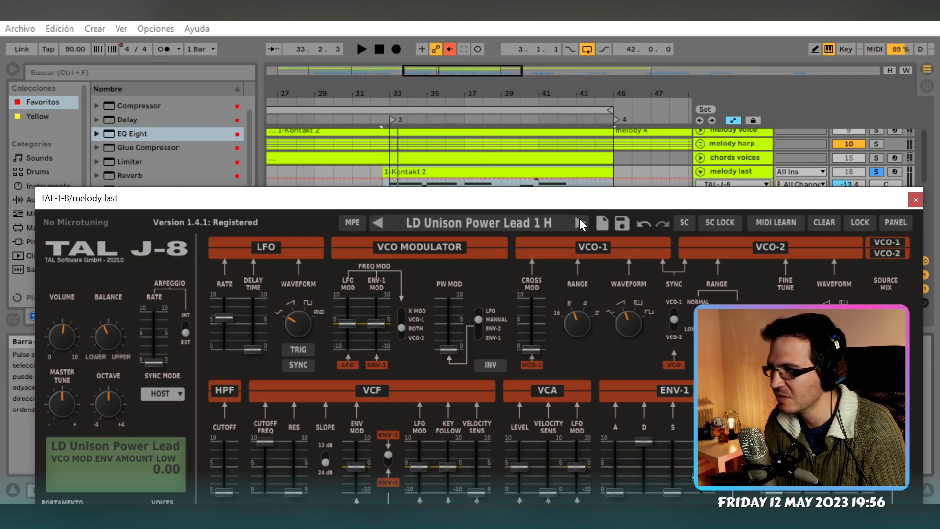
pyautogui.click(580, 222)
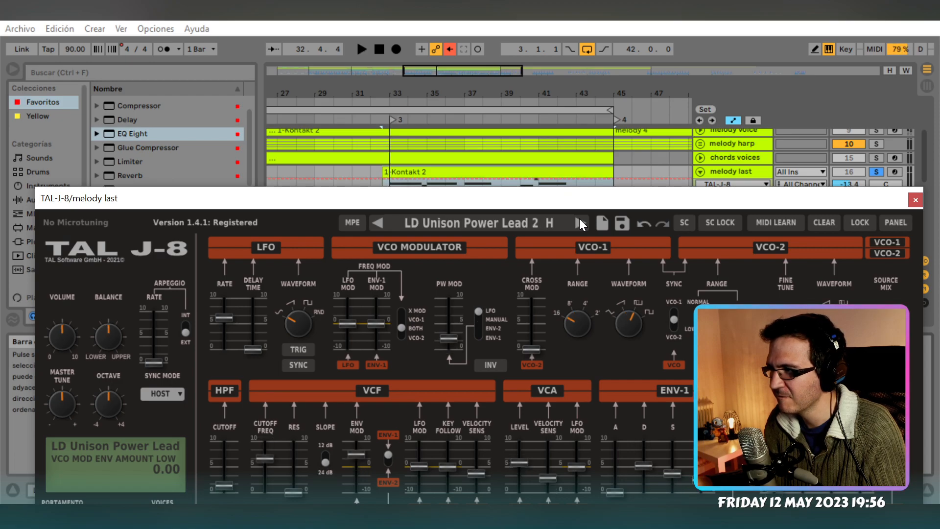
pyautogui.click(580, 221)
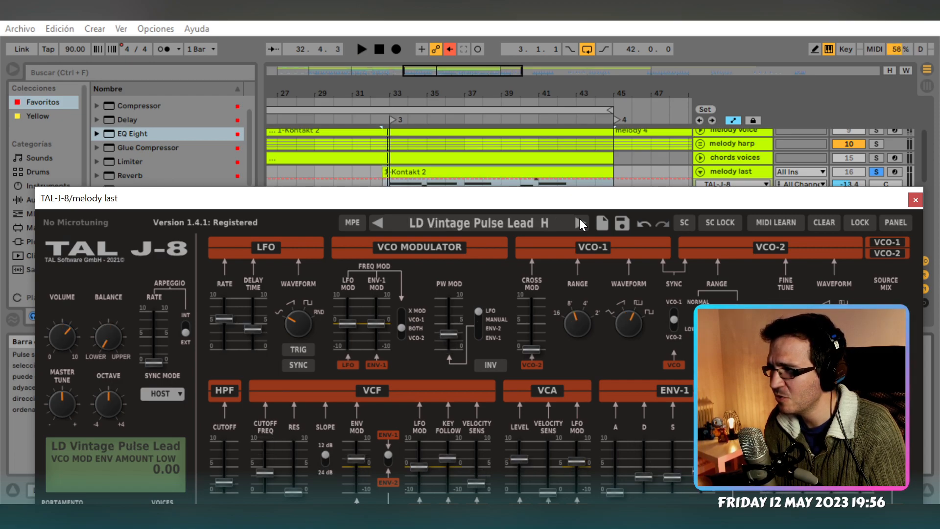
pyautogui.moveTo(578, 199); pyautogui.dragTo(544, 90)
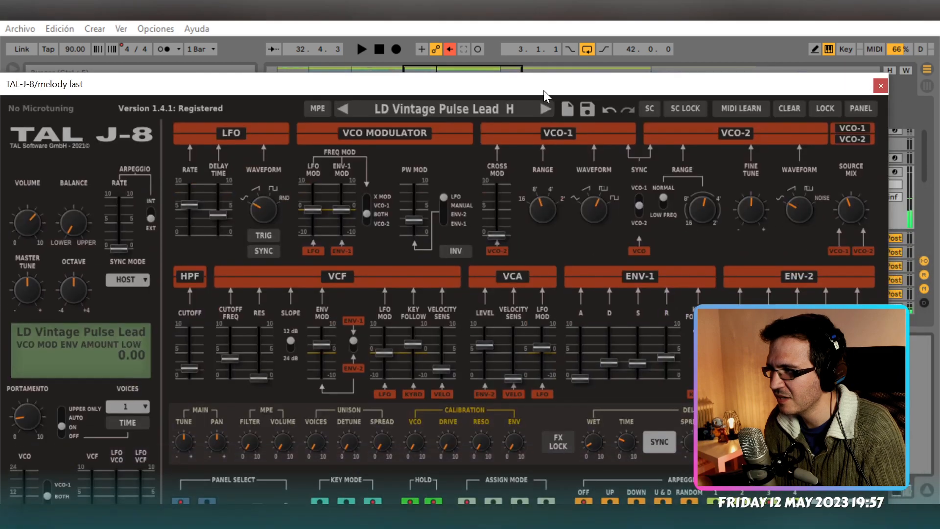
# Load the KB Clavi Synth H preset from the Himalaya - Neon Jupiter Keys bank and play the section
pyautogui.click(483, 106)
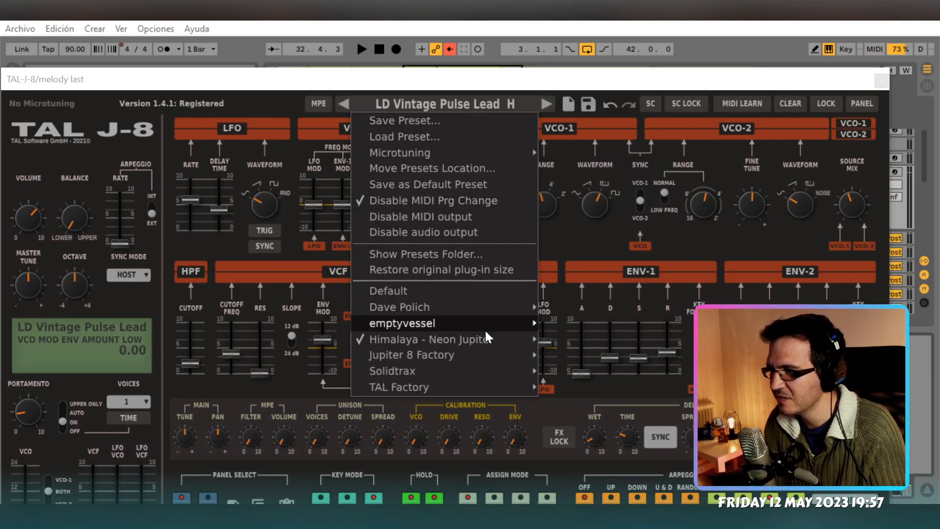
pyautogui.moveTo(511, 345)
pyautogui.moveTo(591, 305)
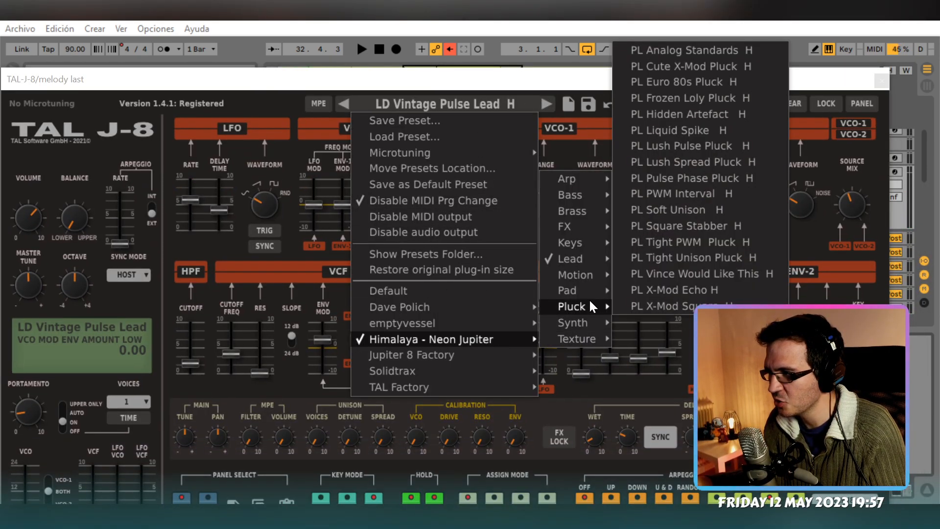
pyautogui.moveTo(574, 245)
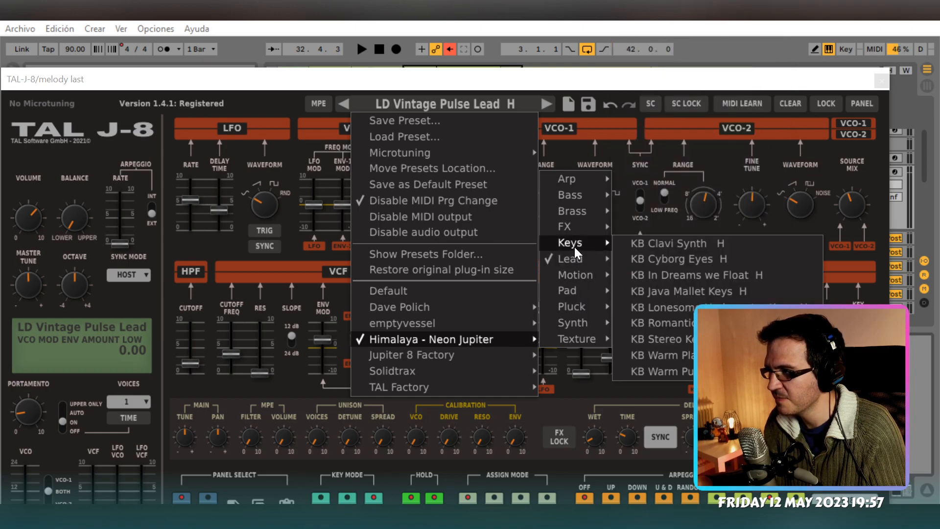
pyautogui.click(625, 246)
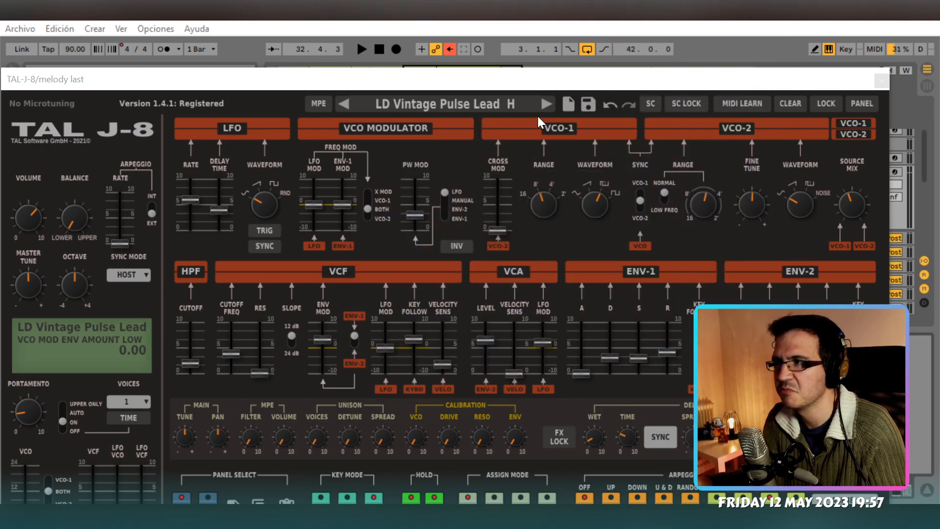
pyautogui.press('space')
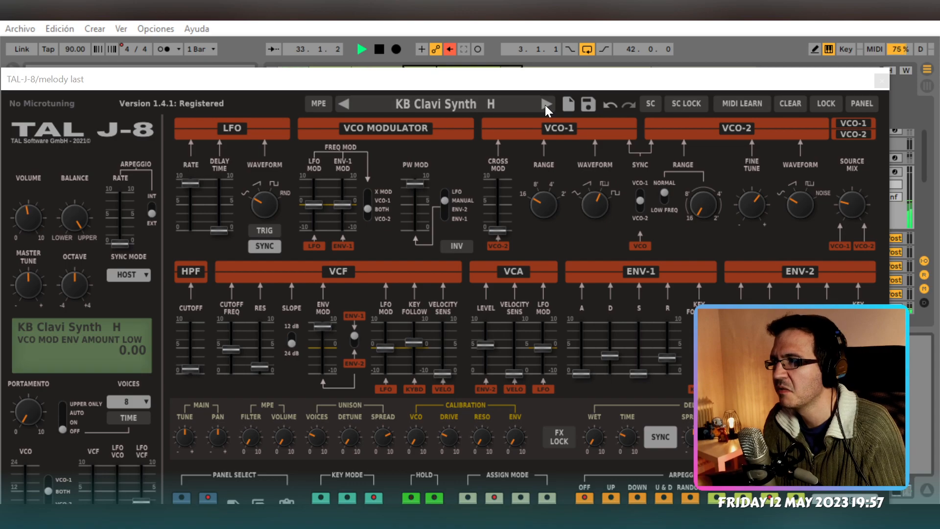
# Advance TAL-J-8 through KB Cyborg Eyes H to KB In Dreams we Float H, and raise the melody last volume to -8.1 dB
pyautogui.click(545, 104)
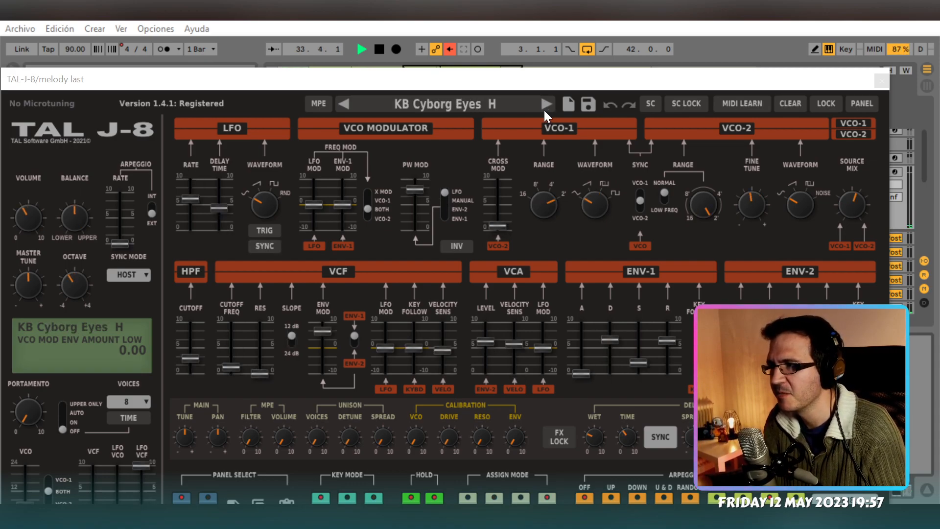
pyautogui.moveTo(539, 84); pyautogui.dragTo(611, 250)
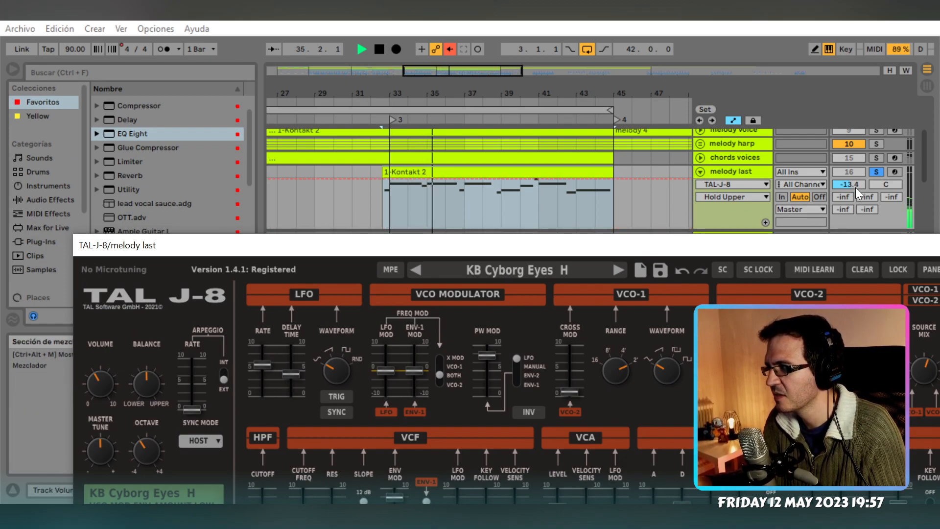
pyautogui.moveTo(853, 184); pyautogui.dragTo(854, 172)
pyautogui.click(619, 272)
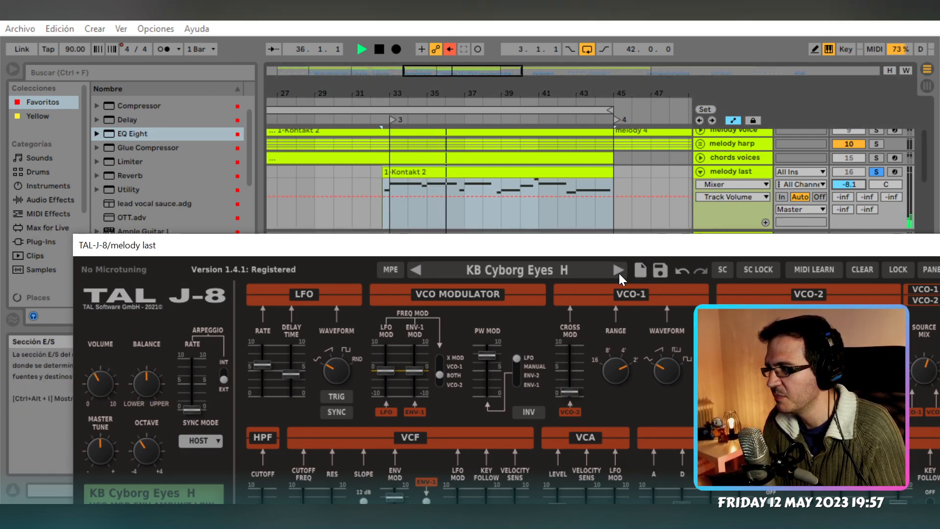
pyautogui.click(619, 271)
pyautogui.moveTo(591, 239); pyautogui.dragTo(565, 191)
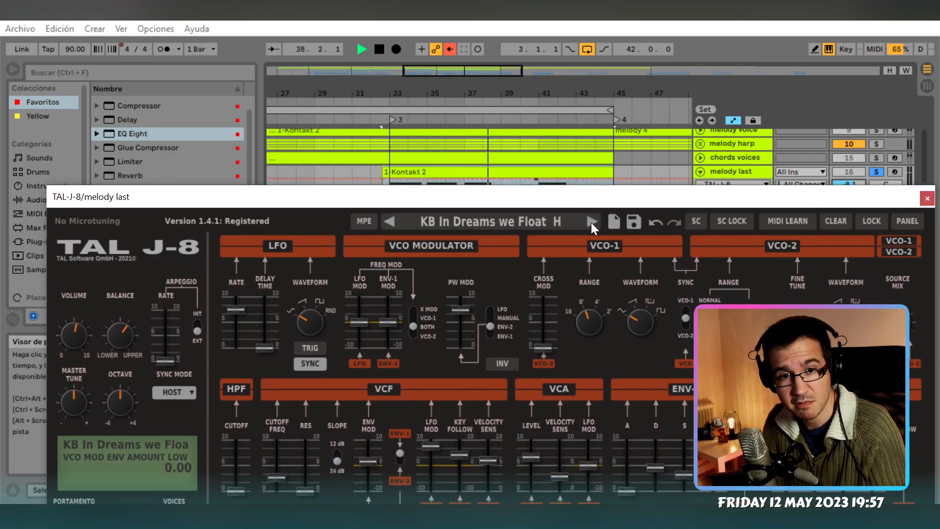
# Close TAL-J-8, unsolo melody last and lower its volume to -10.7 dB while playing the full mix
pyautogui.click(928, 199)
pyautogui.press('space')
pyautogui.click(876, 171)
pyautogui.press('space')
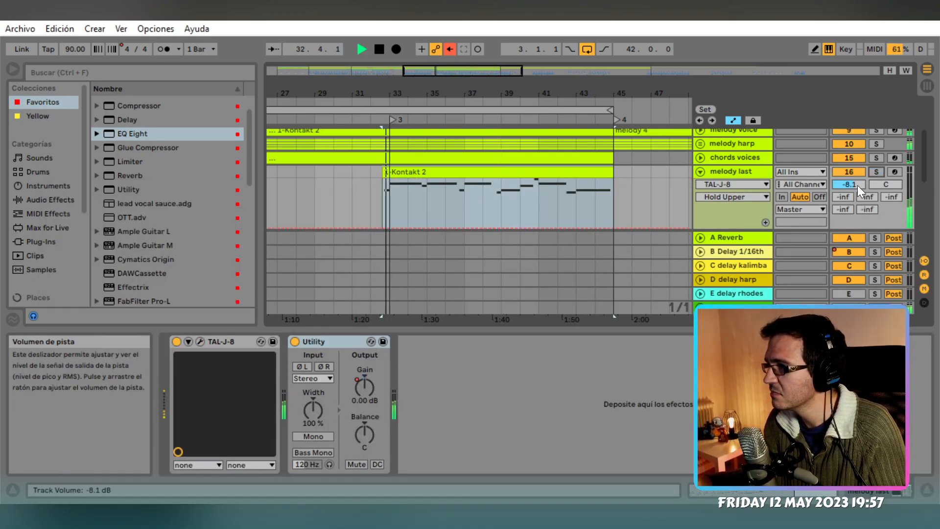
pyautogui.moveTo(855, 184); pyautogui.dragTo(854, 192)
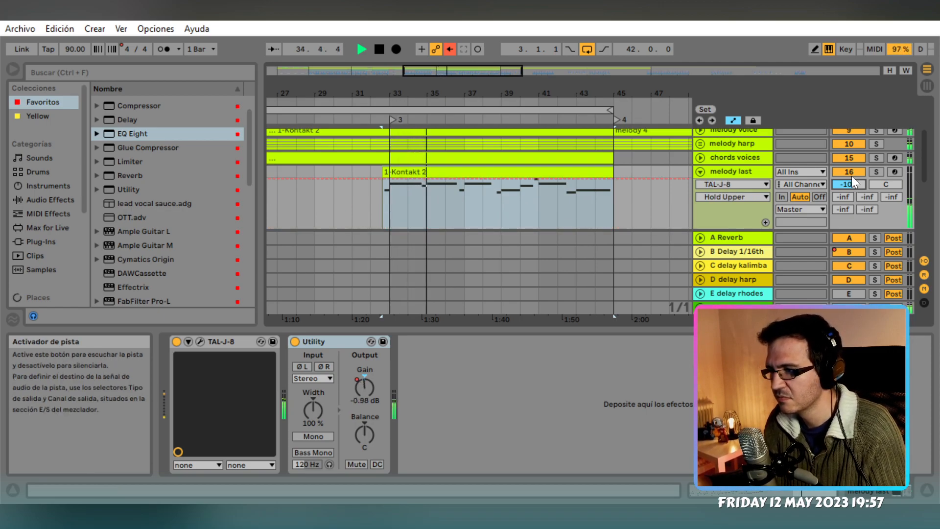
# Solo melody last and insert an EQ Eight from the favorites between TAL-J-8 and Utility
pyautogui.click(877, 172)
pyautogui.press('space')
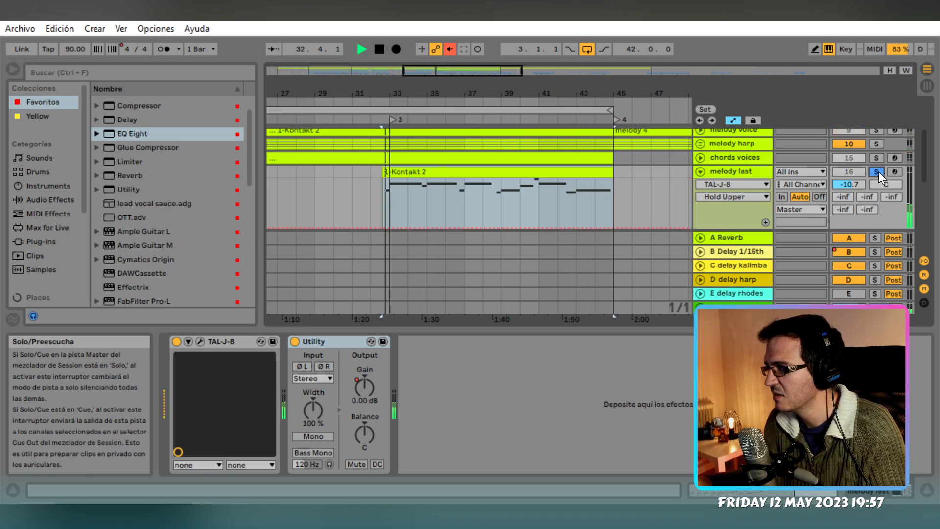
pyautogui.moveTo(130, 133); pyautogui.dragTo(296, 392)
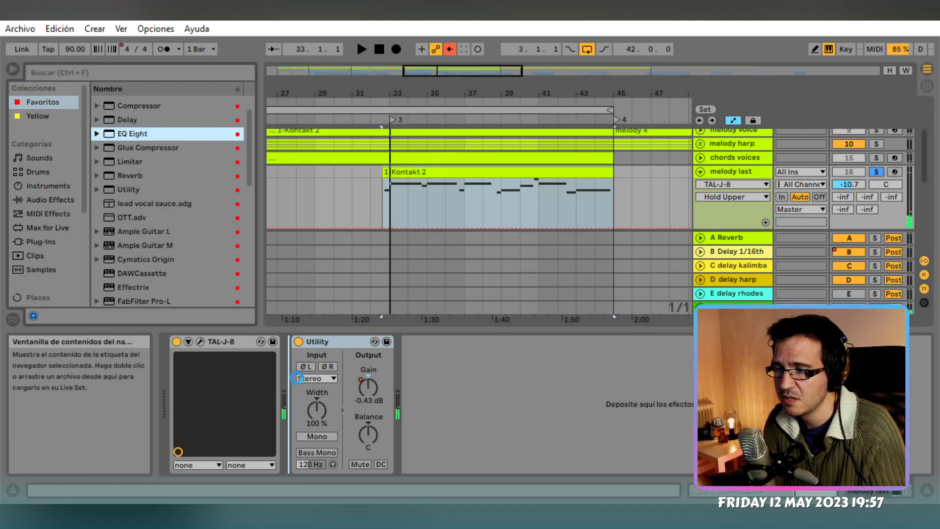
pyautogui.moveTo(296, 378); pyautogui.dragTo(297, 380)
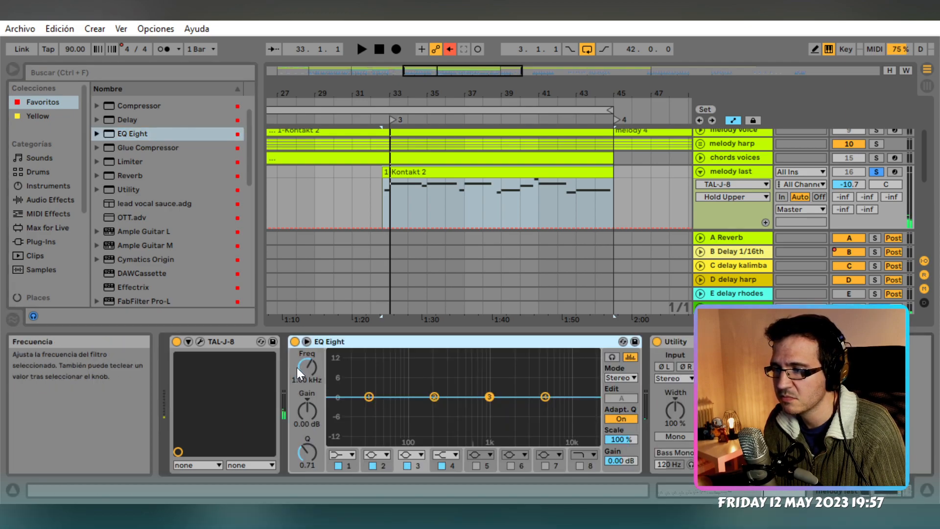
# Enable band 8 of the EQ Eight as a high cut at 3.98 kHz while playing the soloed track
pyautogui.click(580, 465)
pyautogui.press('space')
pyautogui.moveTo(308, 368); pyautogui.dragTo(308, 383)
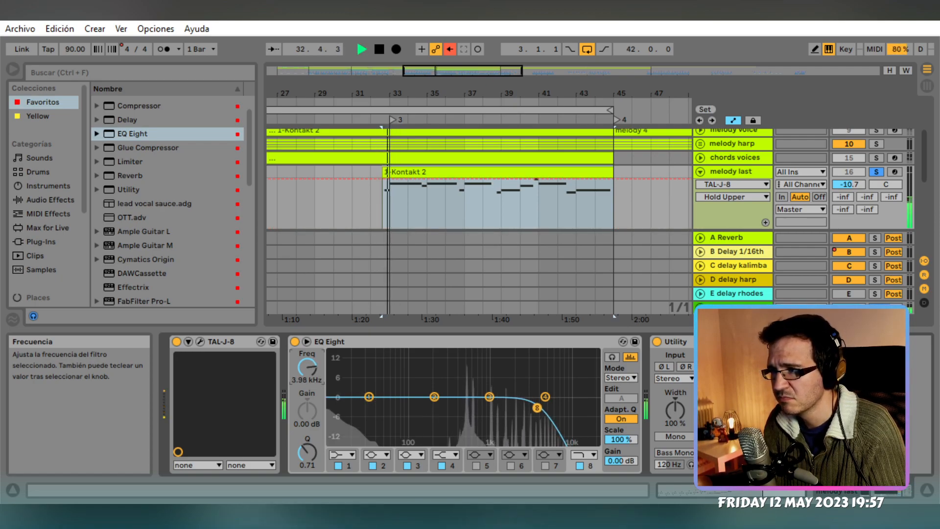
# Set EQ Eight band 1 to a 48 dB low cut at 130 Hz, unsolo melody last and fold the EQ Eight
pyautogui.press('space')
pyautogui.click(342, 454)
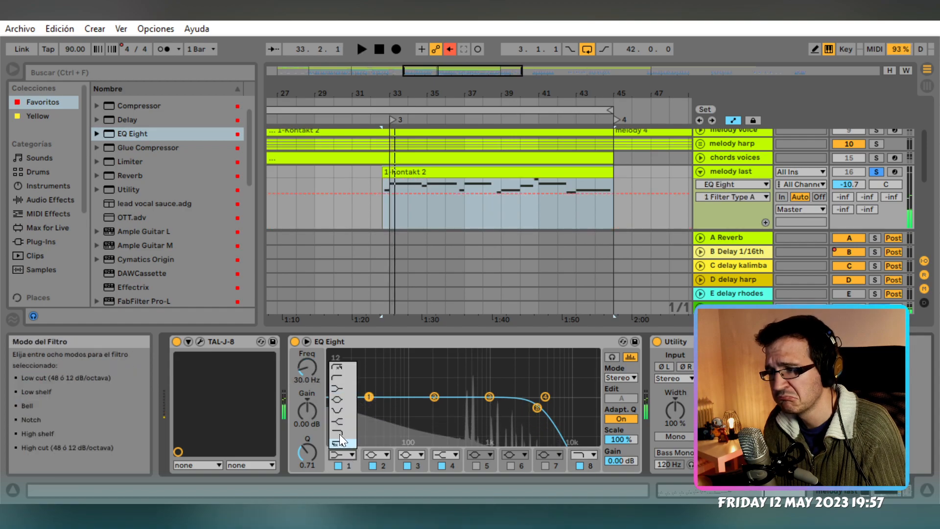
pyautogui.click(339, 368)
pyautogui.press('space')
pyautogui.moveTo(307, 368); pyautogui.dragTo(308, 359)
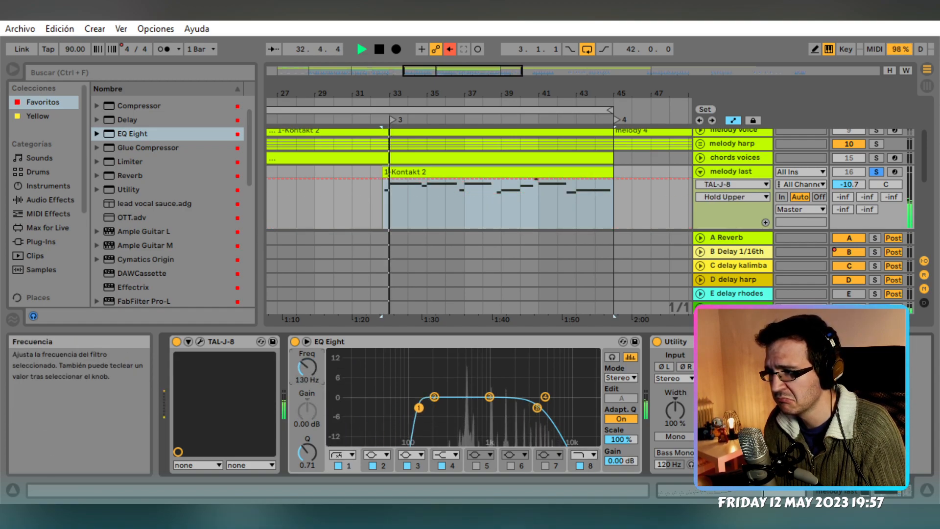
pyautogui.click(876, 171)
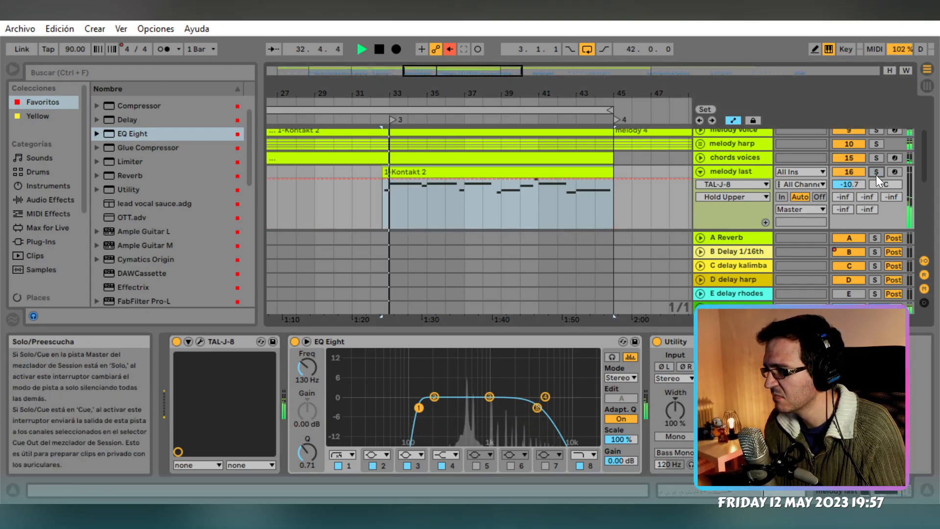
pyautogui.doubleClick(411, 344)
# Insert the Vinyl plug-in from the favorites between EQ Eight and Utility on melody last
pyautogui.scroll(-3, 168, 203)
pyautogui.scroll(-6, 167, 209)
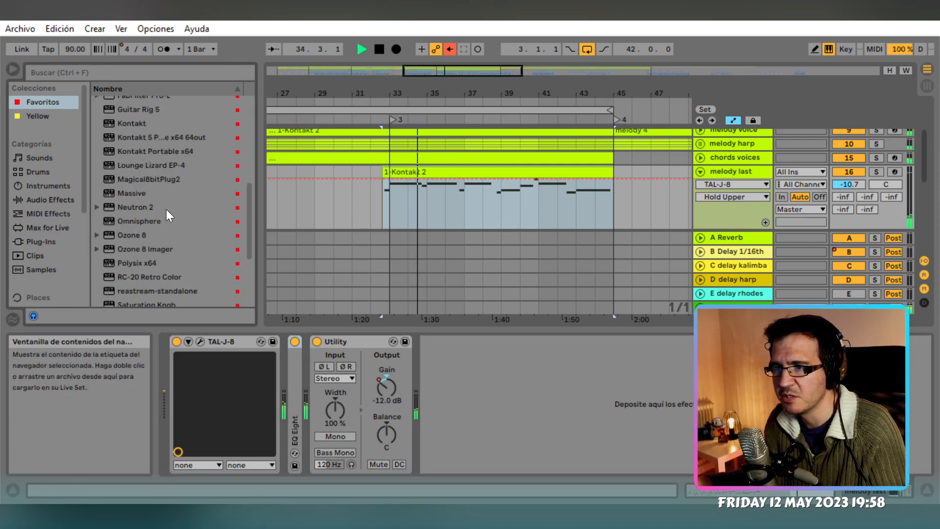
pyautogui.moveTo(131, 300); pyautogui.dragTo(308, 392)
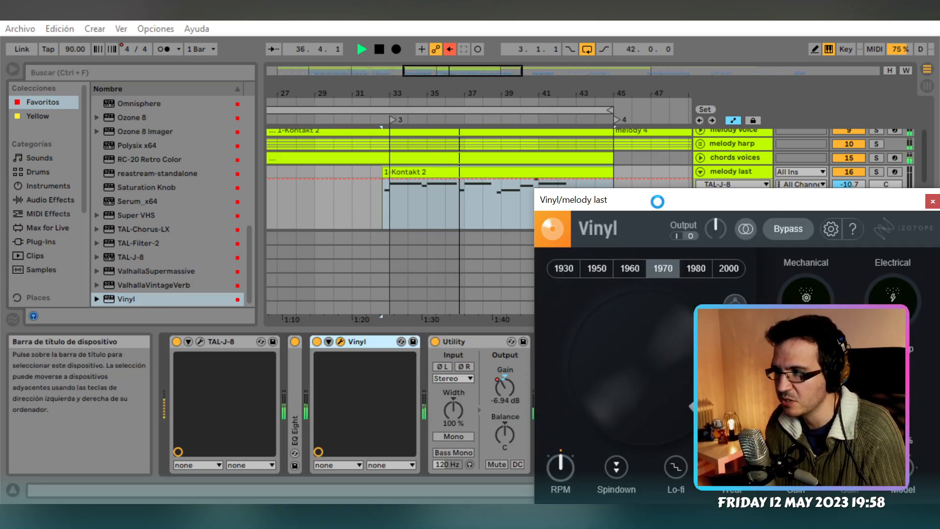
pyautogui.moveTo(651, 201); pyautogui.dragTo(495, 145)
# Set Vinyl to the 1930 era with Dust at 0 %, and compare melody last soloed and in the full mix
pyautogui.click(416, 210)
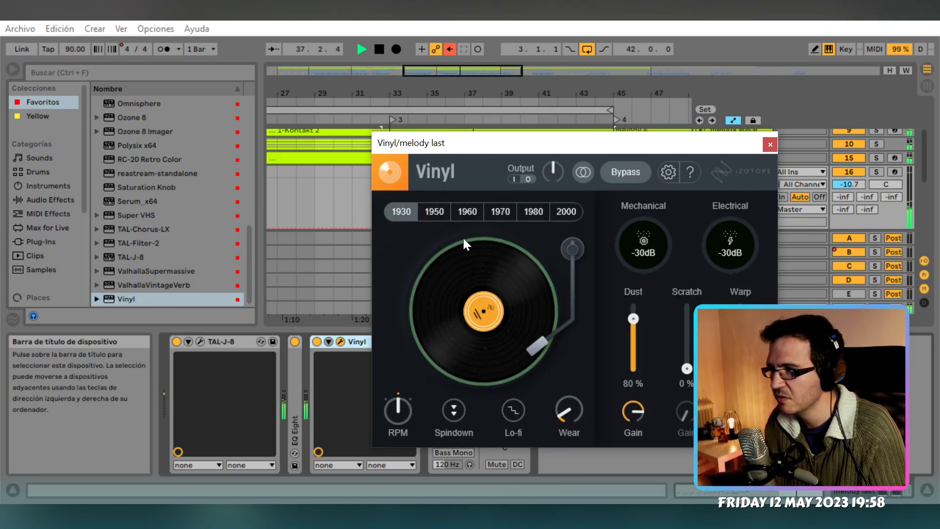
pyautogui.moveTo(634, 319); pyautogui.dragTo(634, 368)
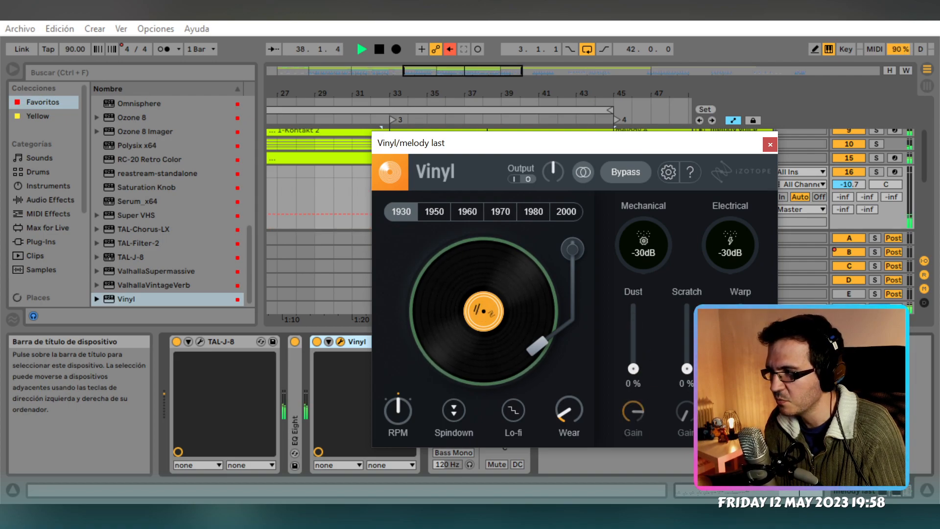
pyautogui.click(880, 171)
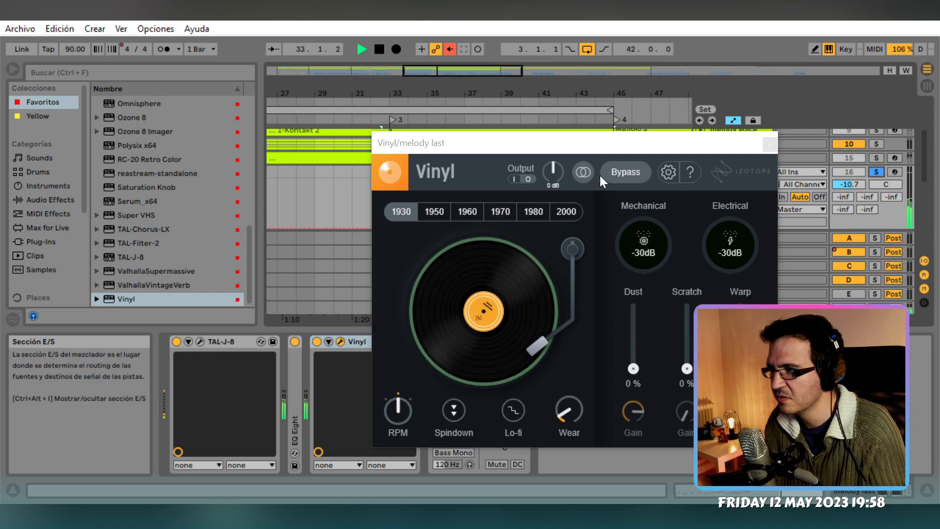
pyautogui.click(770, 144)
pyautogui.click(876, 171)
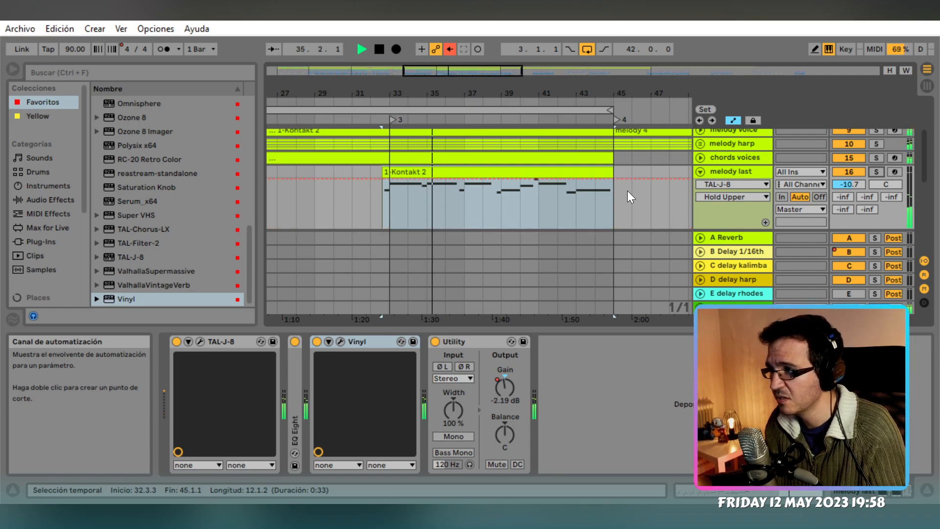
# Compare the playing mix with melody last muted and active, then fold the track, stop playback and save the set
pyautogui.click(847, 167)
pyautogui.click(848, 169)
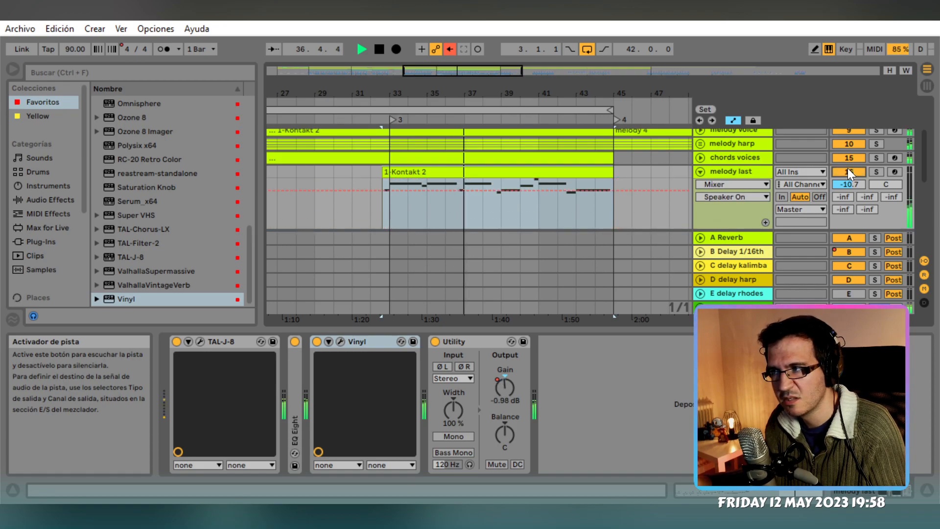
pyautogui.click(701, 172)
pyautogui.press('space')
pyautogui.hotkey('ctrl', 's')
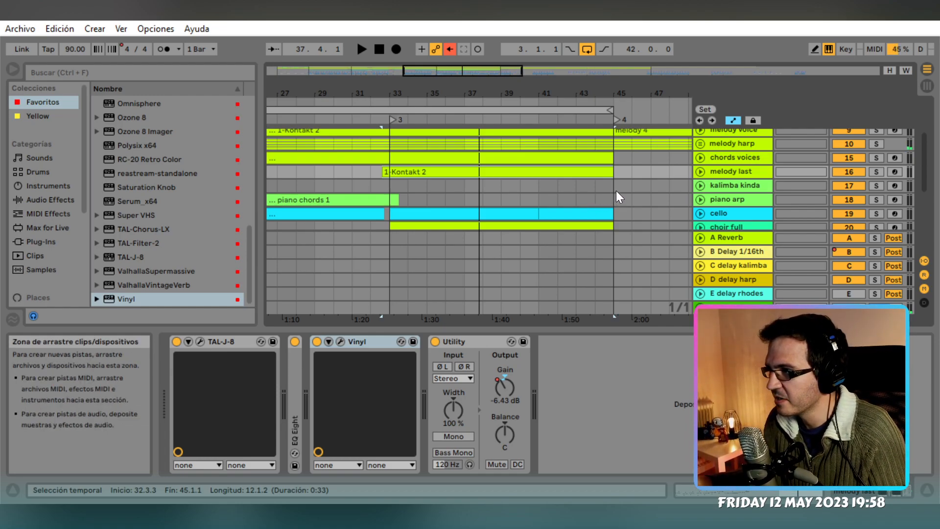
# Play the full mix from bar 32 to check the transition into bar 33
pyautogui.click(474, 187)
pyautogui.scroll(-3, 478, 191)
pyautogui.scroll(2, 475, 189)
pyautogui.click(379, 173)
pyautogui.press('space')
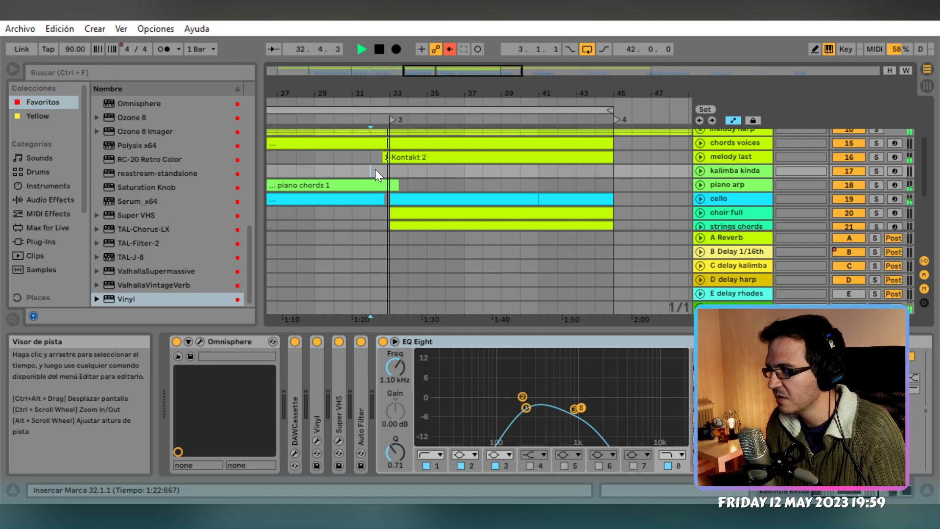
pyautogui.press('space')
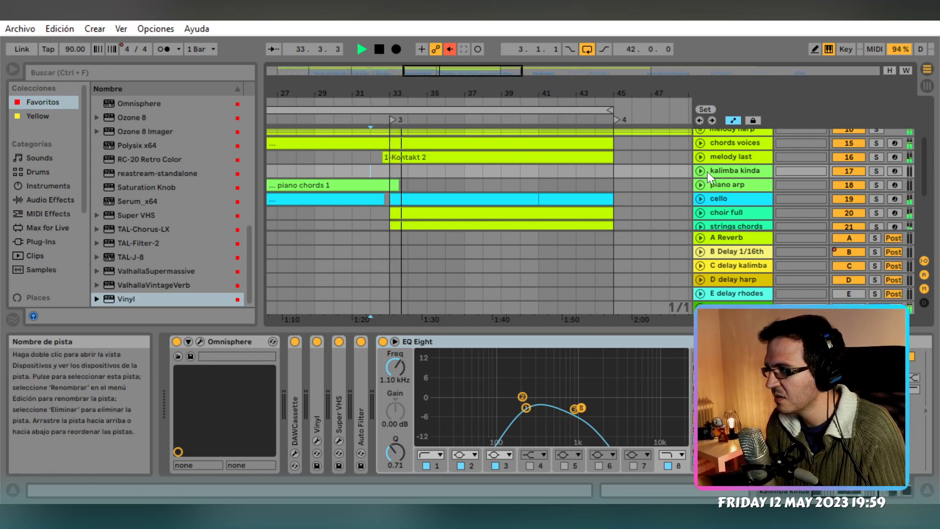
# Duplicate the melody last track and remove TAL-J-8 and EQ Eight from the copy
pyautogui.click(736, 156)
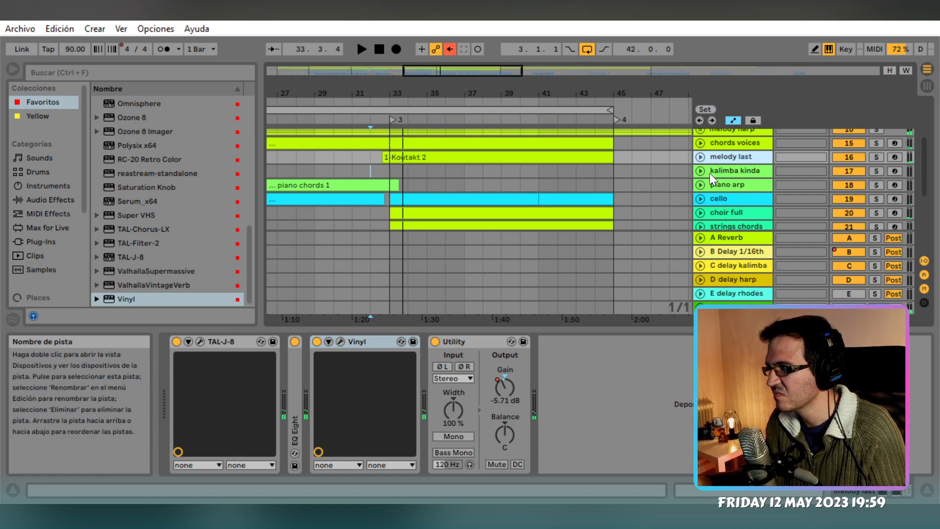
pyautogui.hotkey('ctrl', 'd')
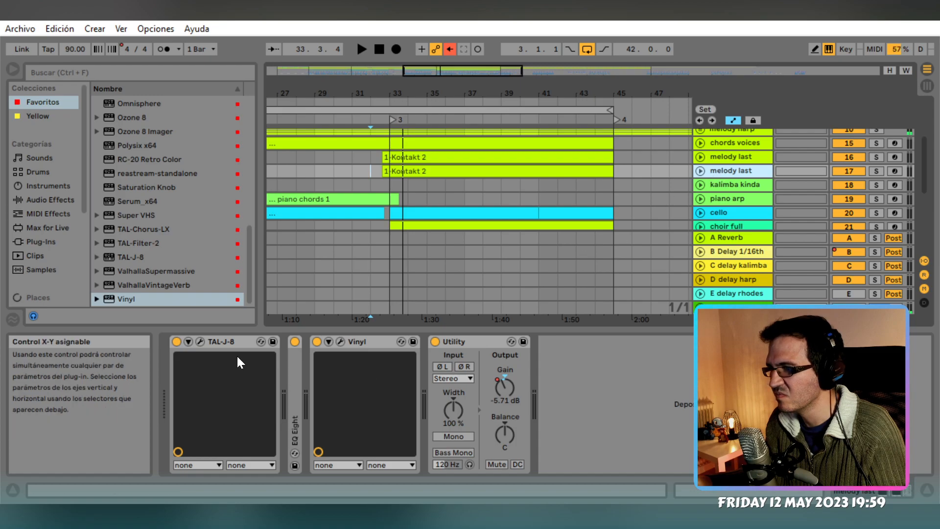
pyautogui.click(230, 342)
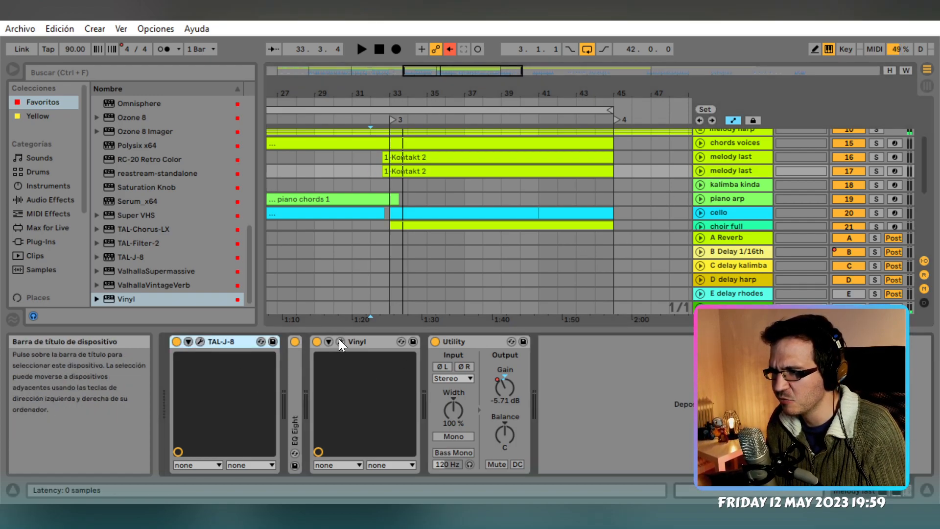
pyautogui.press('Delete')
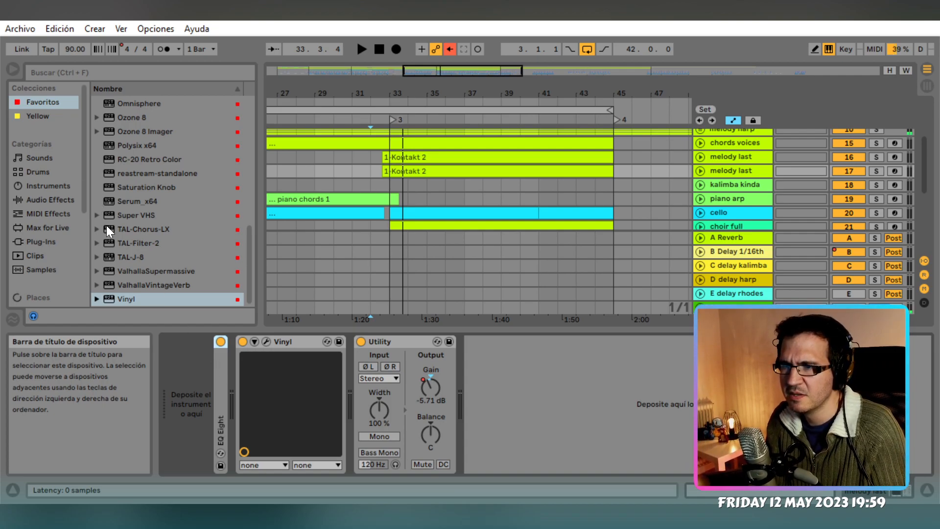
pyautogui.press('Delete')
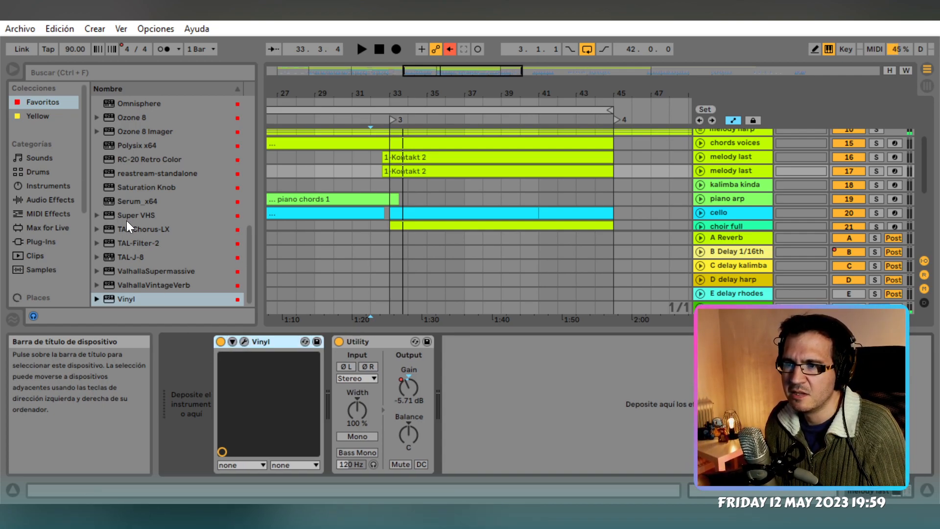
# Look through the favorite plug-ins for a replacement instrument for the duplicated melody last track
pyautogui.scroll(4, 127, 222)
pyautogui.scroll(2, 126, 226)
pyautogui.scroll(-5, 127, 228)
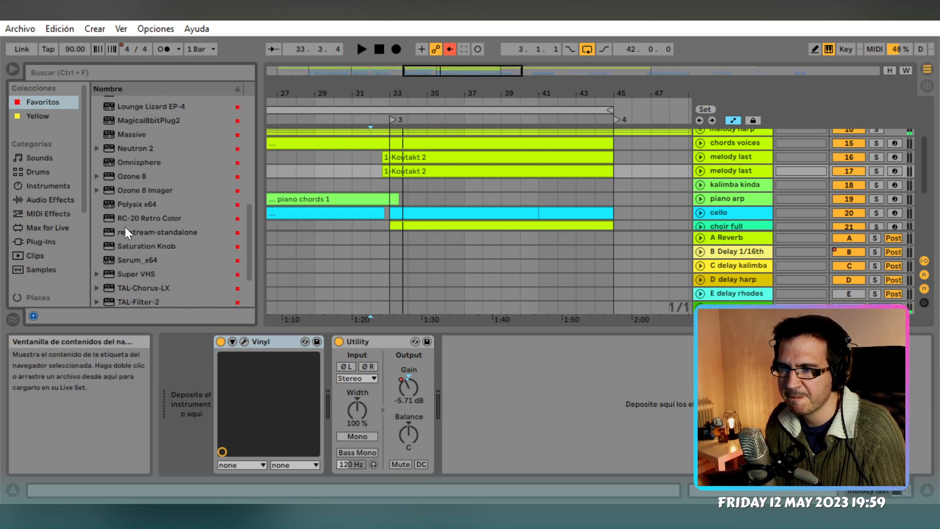
pyautogui.scroll(-2, 126, 228)
pyautogui.scroll(1, 125, 229)
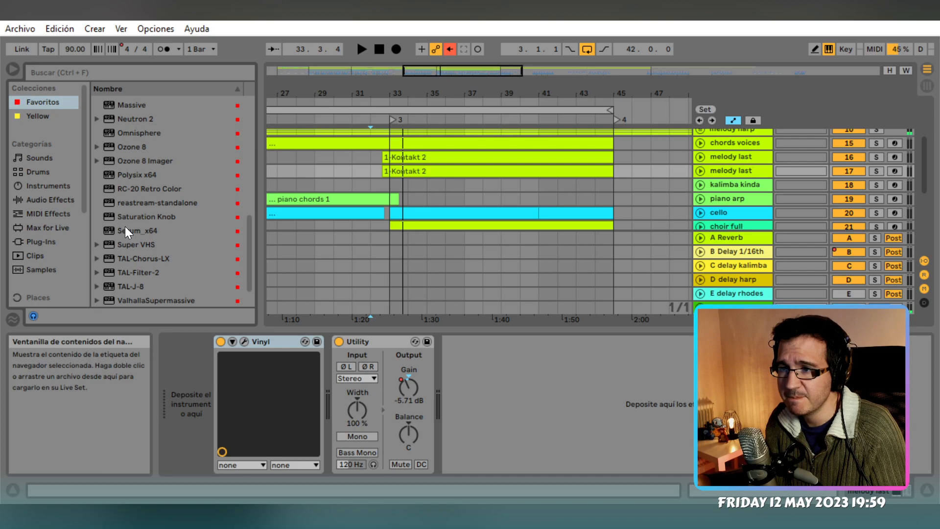
pyautogui.scroll(1, 129, 222)
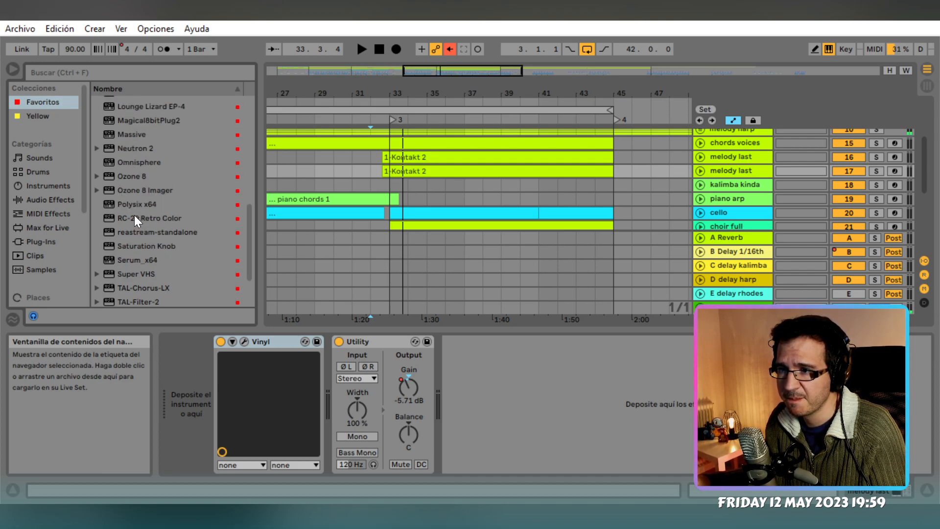
pyautogui.scroll(-2, 134, 216)
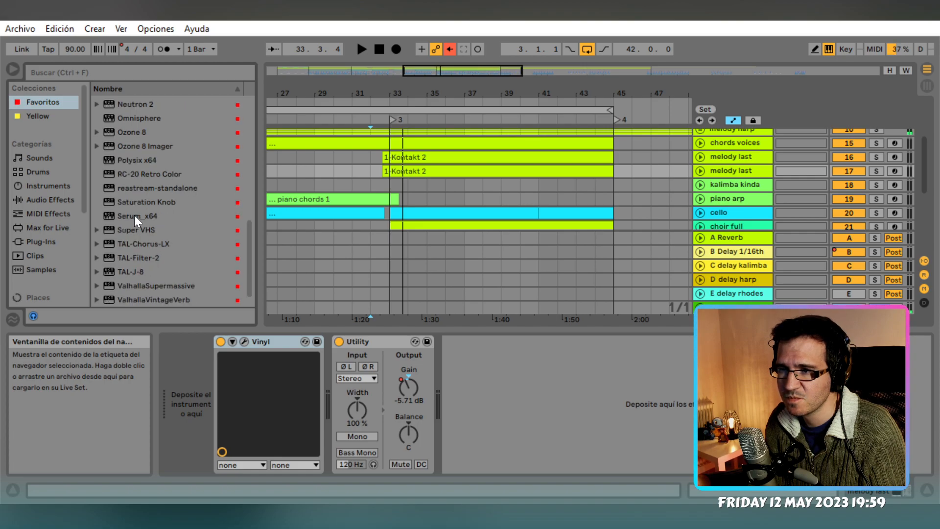
# Play the rhodes high track soloed around bar 33 to check its sound
pyautogui.scroll(-4, 661, 191)
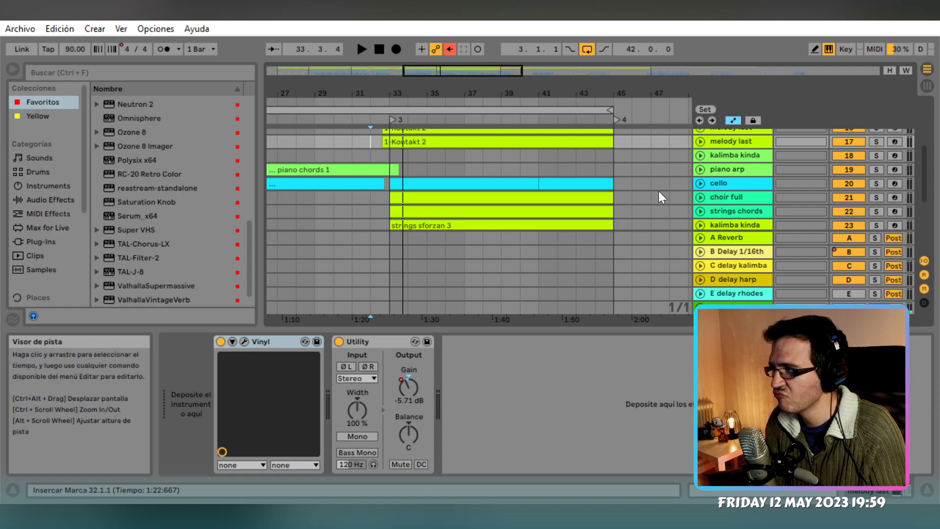
pyautogui.scroll(-1, 753, 185)
pyautogui.click(753, 193)
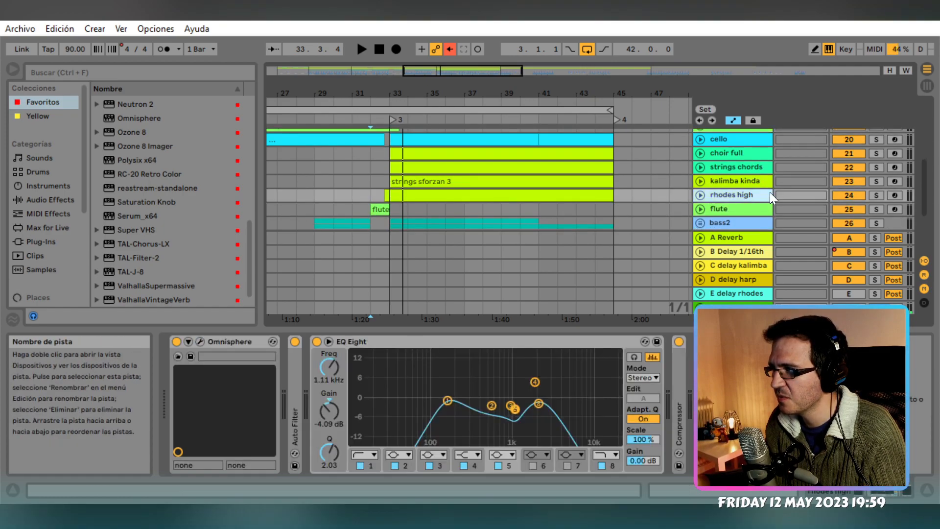
pyautogui.press('space')
pyautogui.click(876, 194)
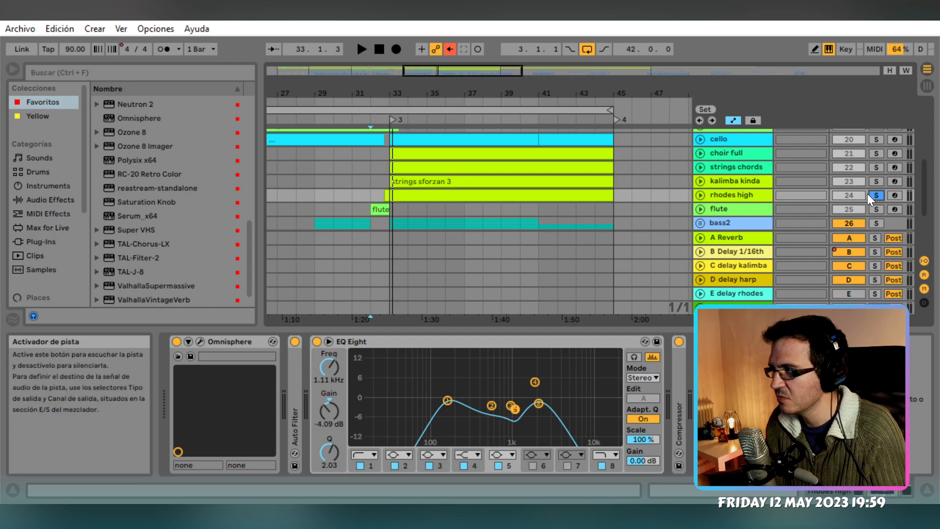
# Search the favorites for "liza" and load Lounge Lizard EP-4 as the instrument of the duplicated melody last track
pyautogui.scroll(5, 678, 193)
pyautogui.click(745, 170)
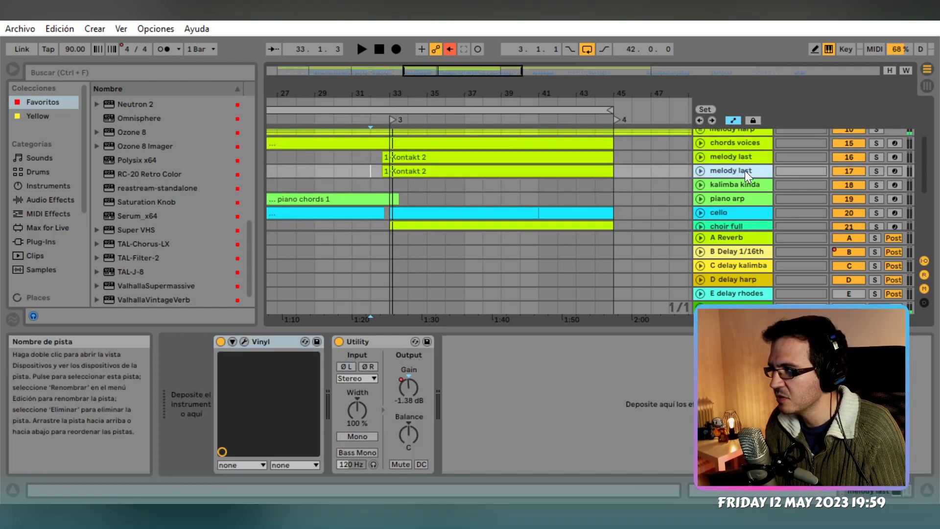
pyautogui.click(127, 75)
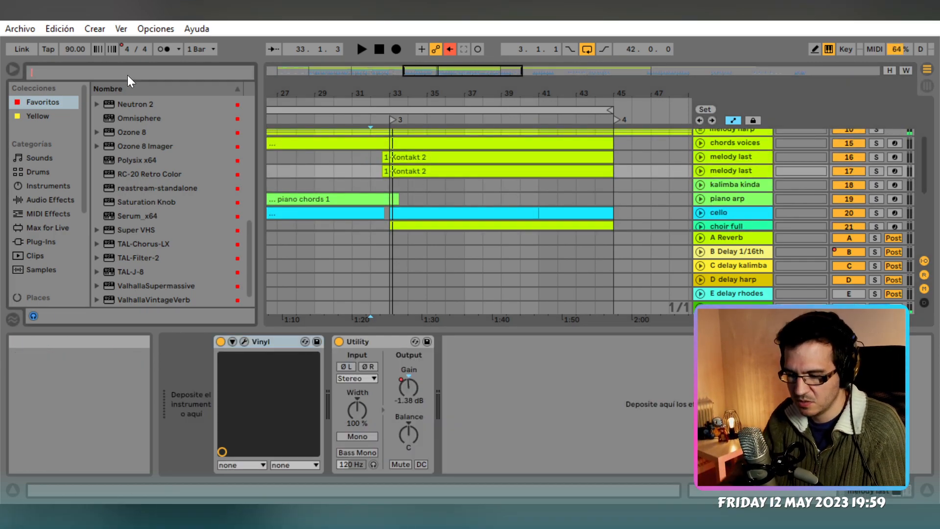
pyautogui.write('liza')
pyautogui.moveTo(136, 97); pyautogui.dragTo(189, 349)
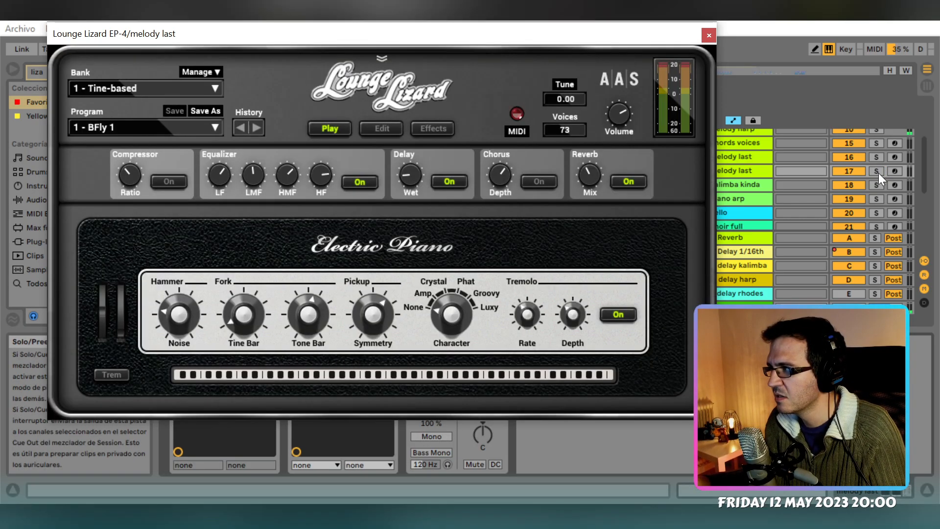
# Solo the duplicated melody last and audition Lounge Lizard programs, choosing 3 - BFly Model V from the Tine-based bank
pyautogui.click(877, 172)
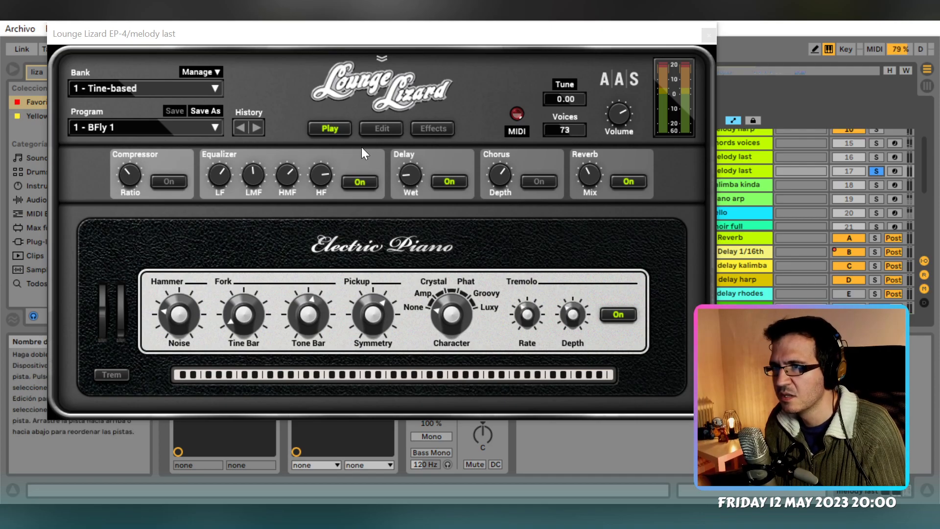
pyautogui.moveTo(357, 34); pyautogui.dragTo(387, 162)
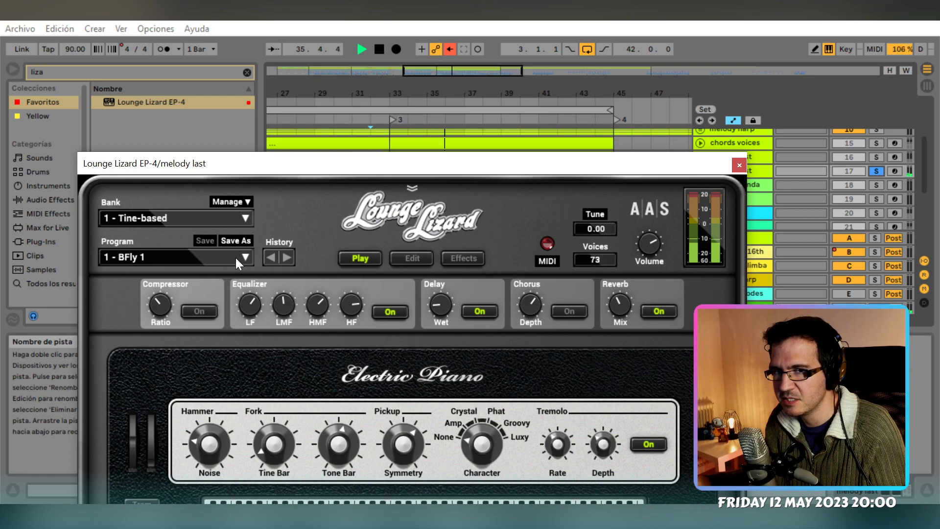
pyautogui.scroll(-1, 236, 259)
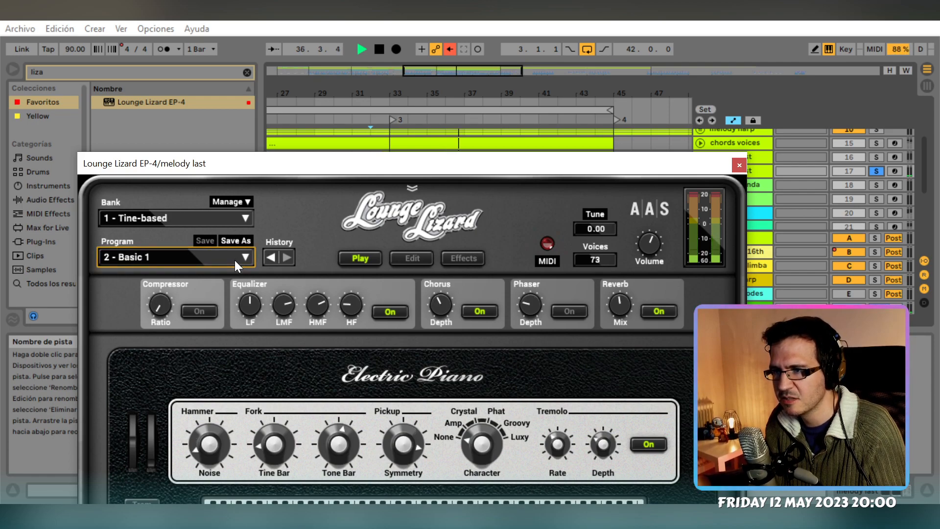
pyautogui.scroll(-1, 234, 257)
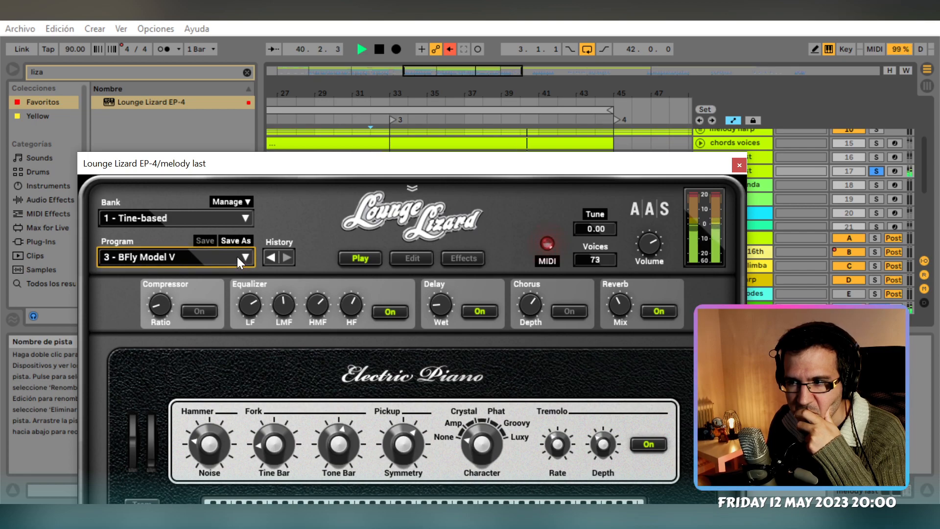
# Unsolo the Lounge Lizard layer, play it in the full mix from bar 32 and close the plug-in window
pyautogui.click(875, 171)
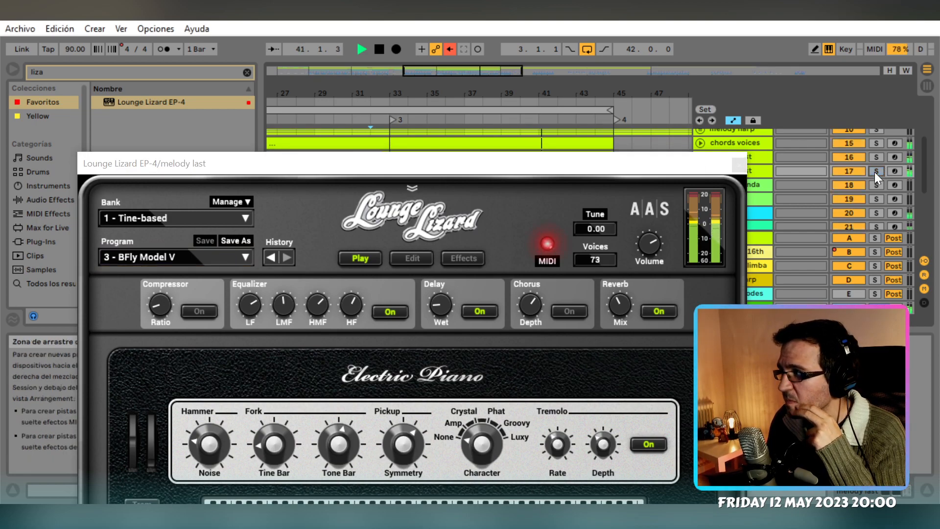
pyautogui.press('space')
pyautogui.press('space')
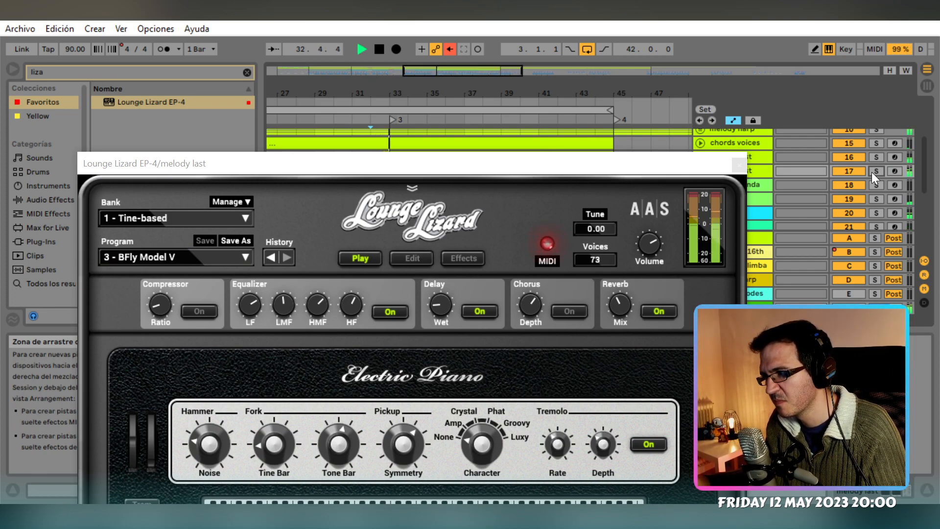
pyautogui.click(741, 166)
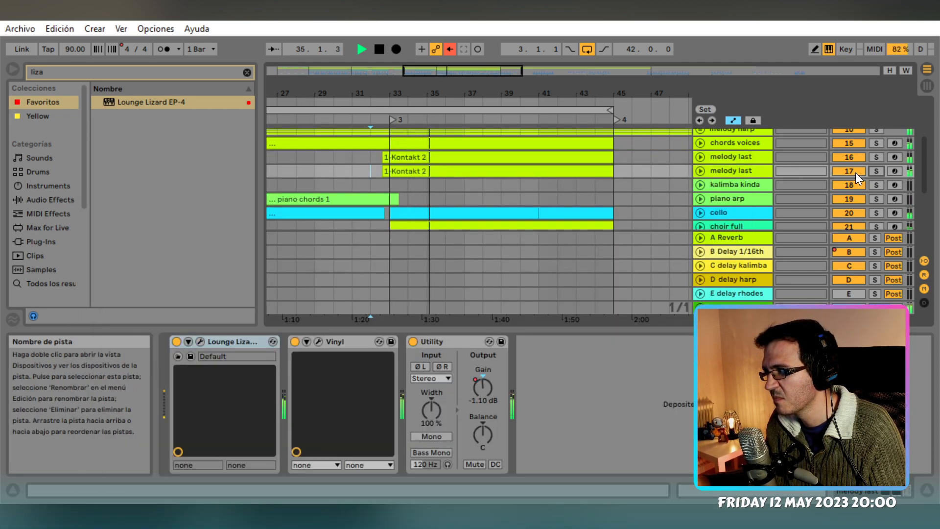
# Try sending the soloed Lounge Lizard melody last to the E delay rhodes return at -5.0 dB
pyautogui.press('space')
pyautogui.click(876, 171)
pyautogui.click(700, 170)
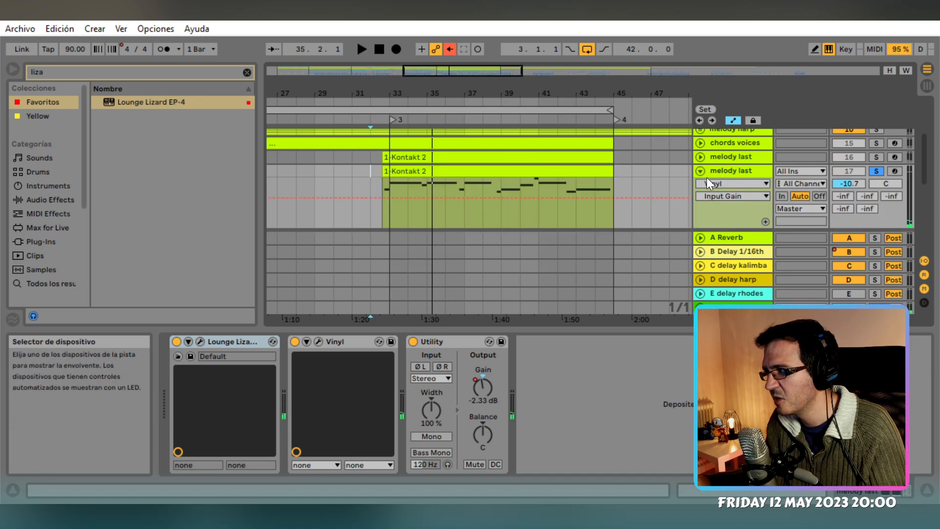
pyautogui.moveTo(872, 209); pyautogui.dragTo(872, 201)
pyautogui.press('space')
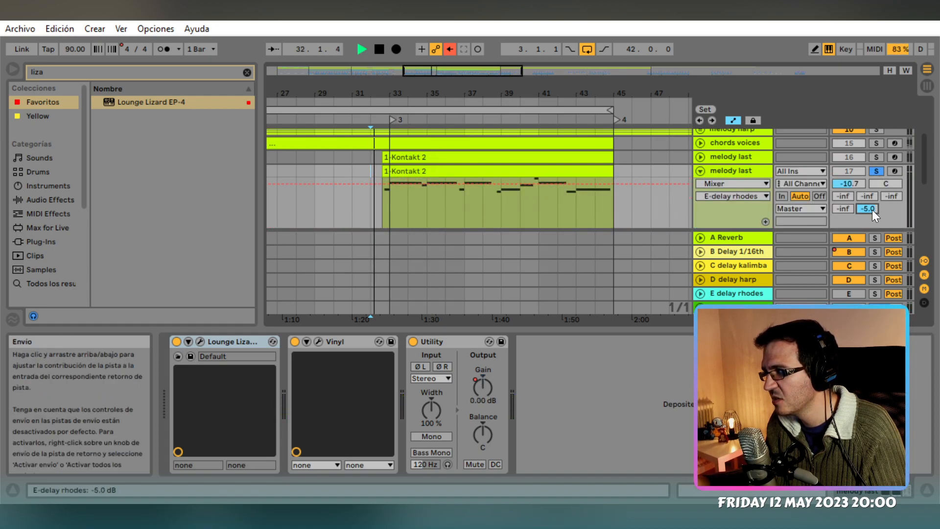
# Try a -5.3 dB send to the D delay harp return on the soloed layer instead, and inspect that return's effects
pyautogui.click(856, 293)
pyautogui.click(844, 208)
pyautogui.moveTo(843, 209); pyautogui.dragTo(844, 196)
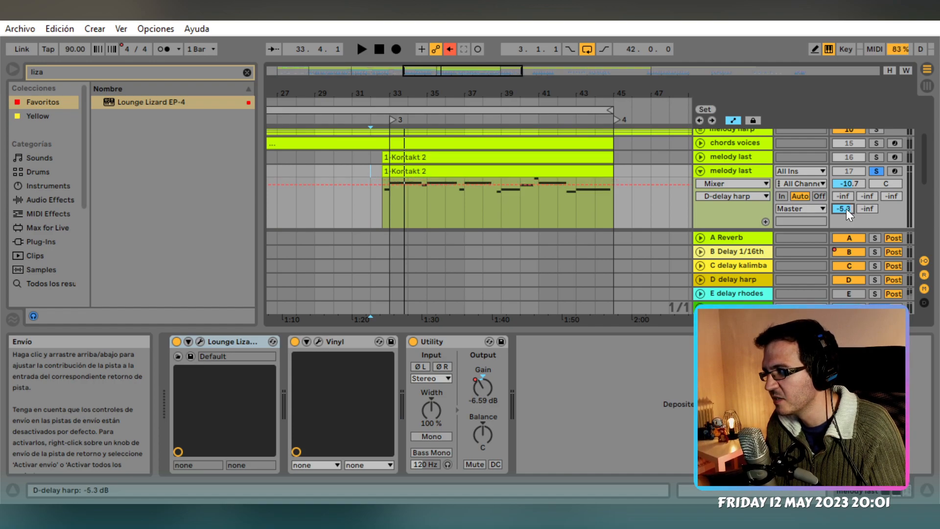
pyautogui.press('space')
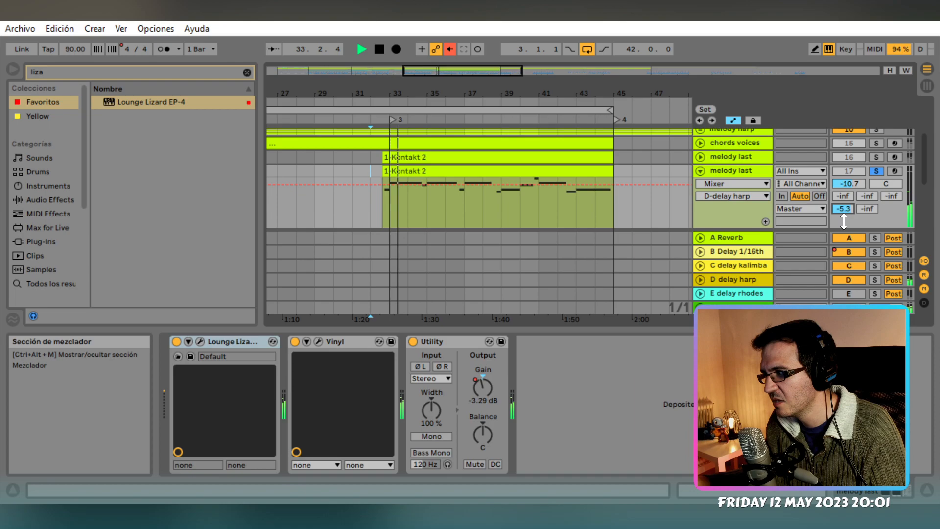
pyautogui.click(741, 284)
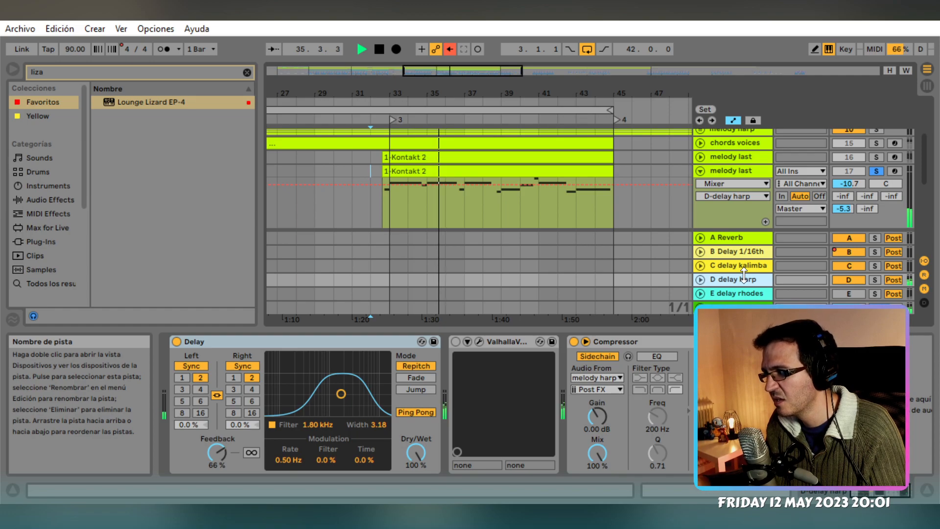
pyautogui.press('space')
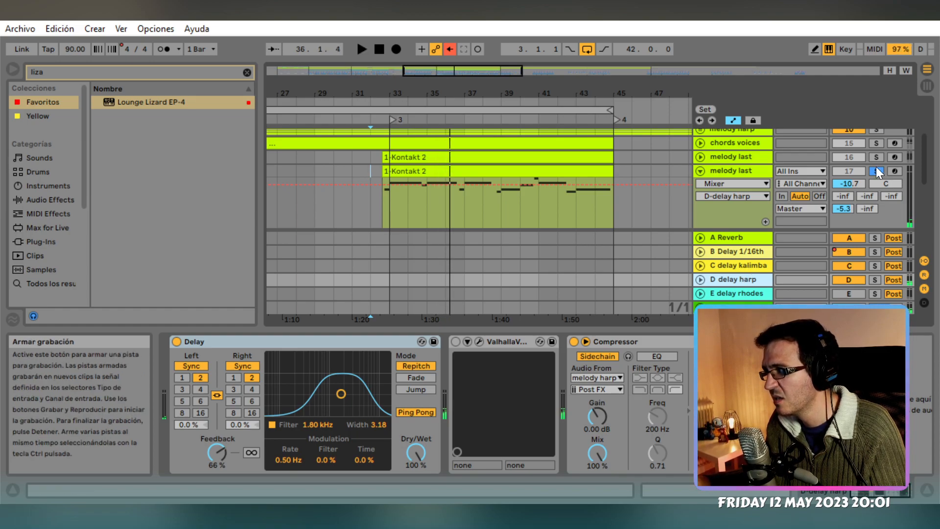
# Unsolo the duplicated melody last, play it in the mix, reset its D delay harp send to -inf and fold the track
pyautogui.click(876, 170)
pyautogui.press('space')
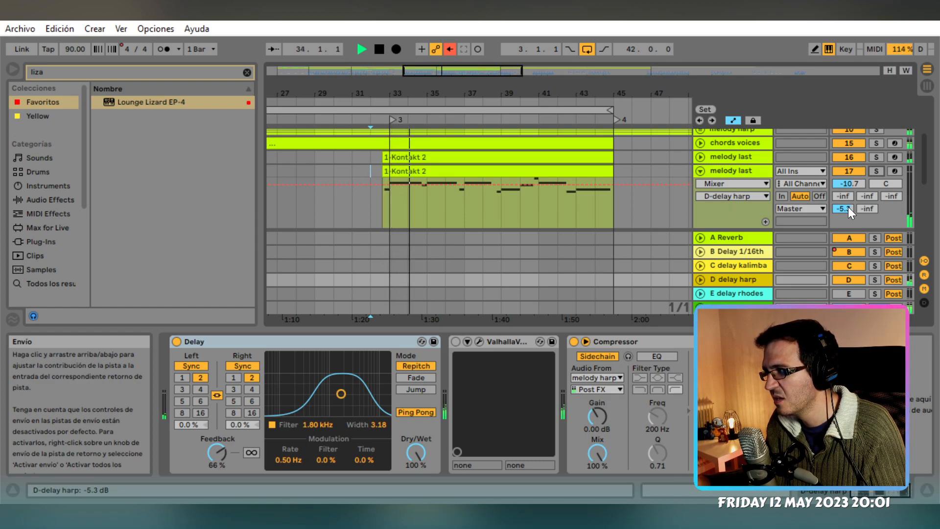
pyautogui.press('space')
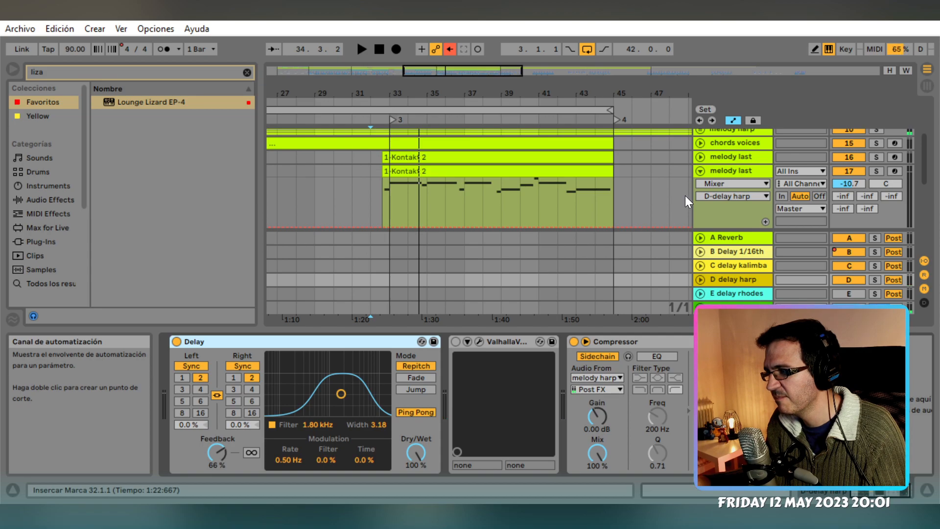
pyautogui.click(700, 171)
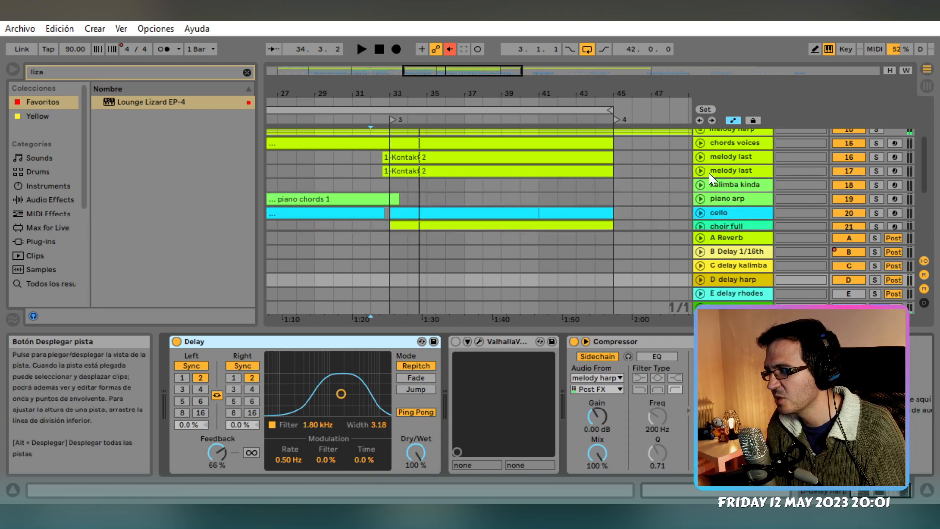
# Play the duplicated melody last track in the full mix from bar 32
pyautogui.click(702, 170)
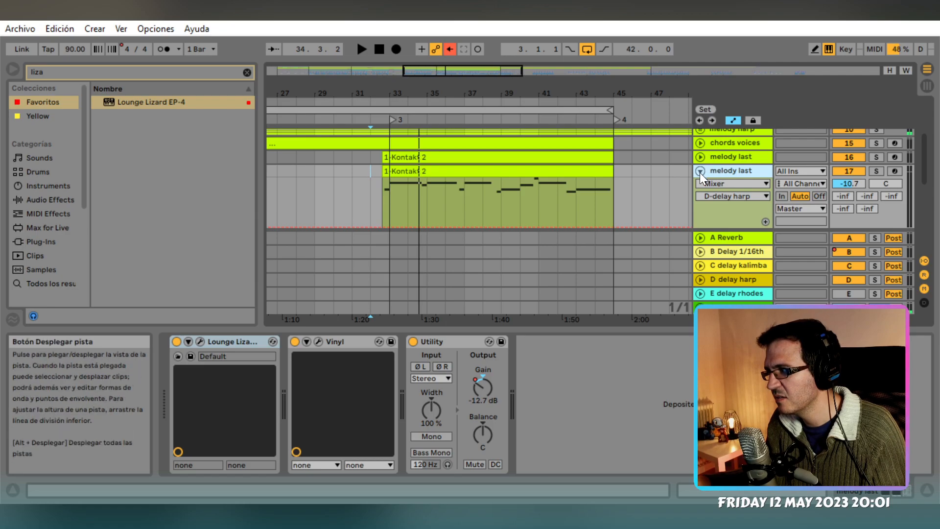
pyautogui.click(700, 171)
pyautogui.press('space')
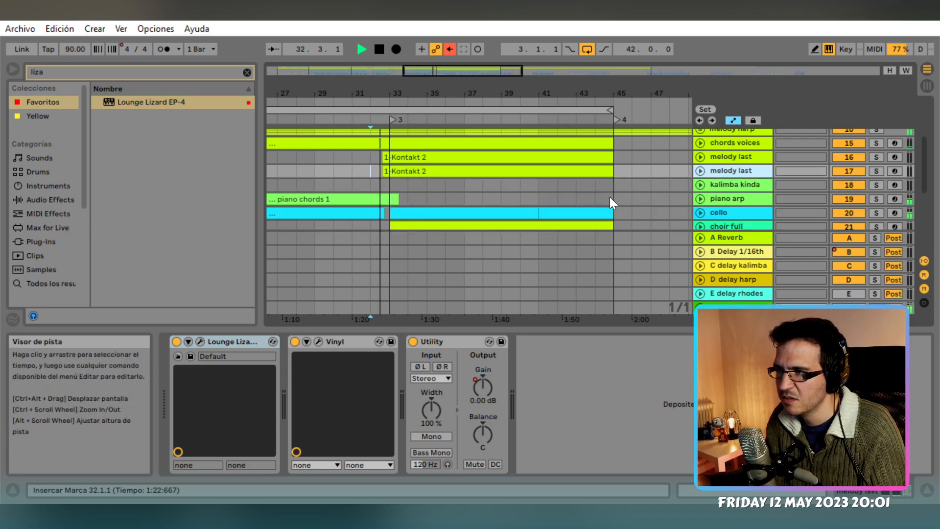
pyautogui.press('space')
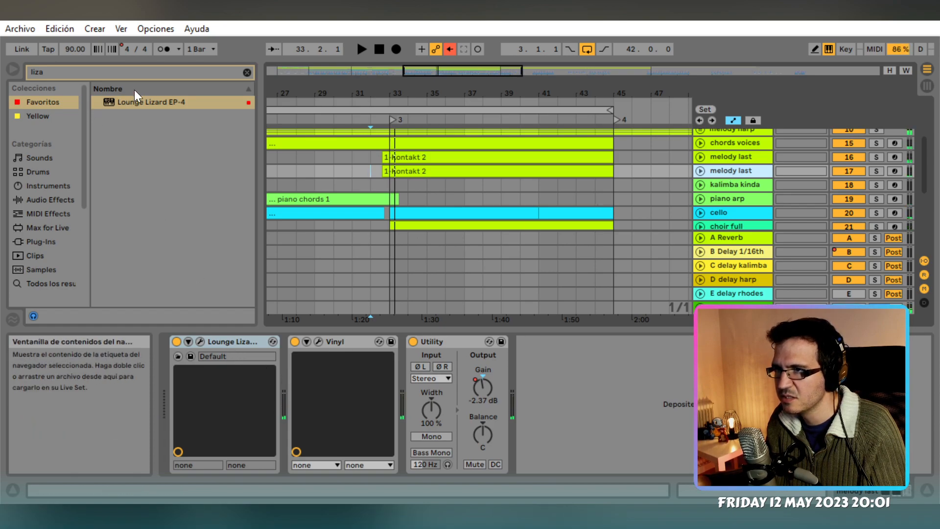
# Clear the browser search, insert EQ Eight between Lounge Lizard and Vinyl, and enable its band 8 high cut at 3.98 kHz
pyautogui.click(247, 72)
pyautogui.scroll(8, 143, 185)
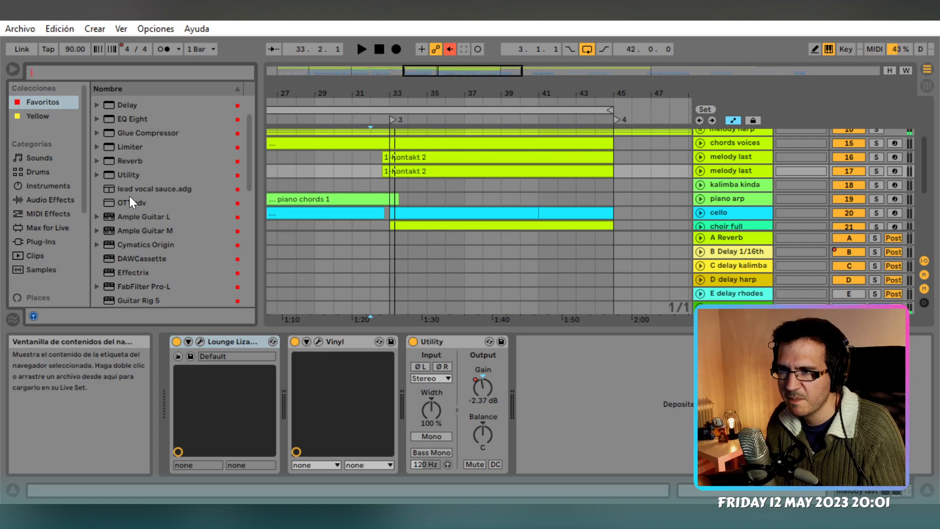
pyautogui.moveTo(139, 120); pyautogui.dragTo(298, 378)
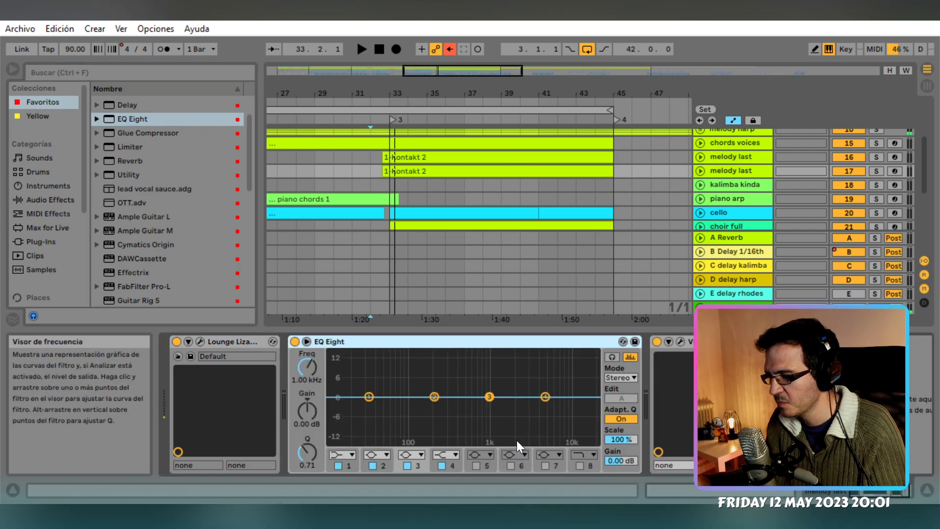
pyautogui.press('space')
pyautogui.moveTo(313, 371); pyautogui.dragTo(314, 368)
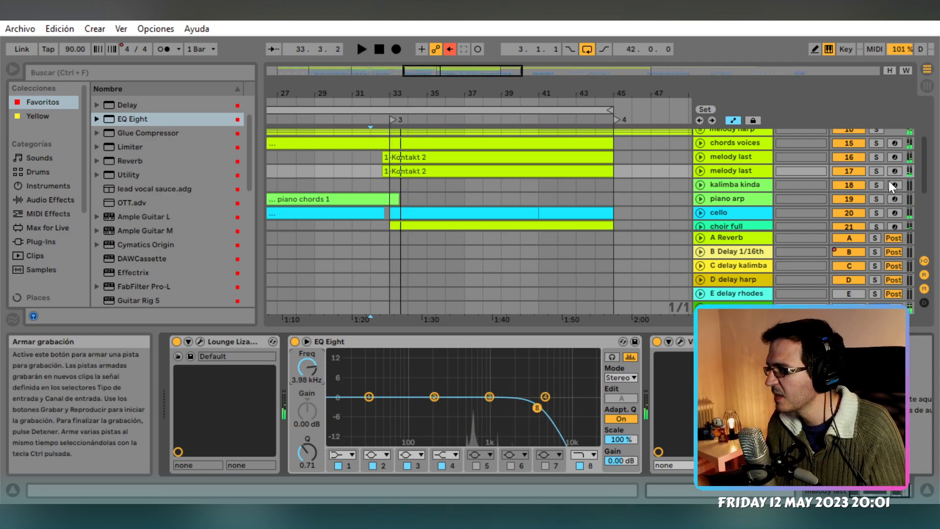
# Solo and play the Lounge Lizard layer, make band 1 a low cut below the mids, and lower the band 8 high cut to 2.15 kHz
pyautogui.click(877, 171)
pyautogui.press('space')
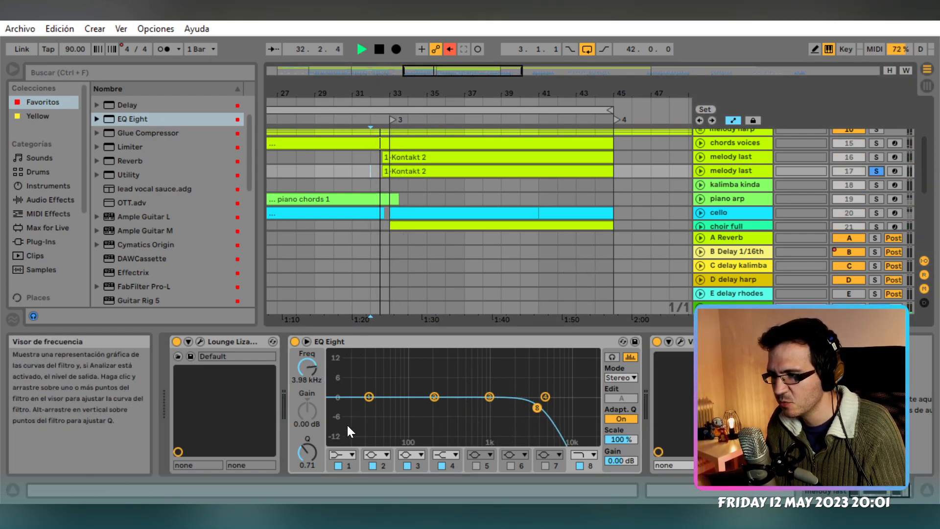
pyautogui.click(340, 457)
pyautogui.click(340, 381)
pyautogui.moveTo(313, 375); pyautogui.dragTo(314, 347)
pyautogui.moveTo(541, 408); pyautogui.dragTo(529, 408)
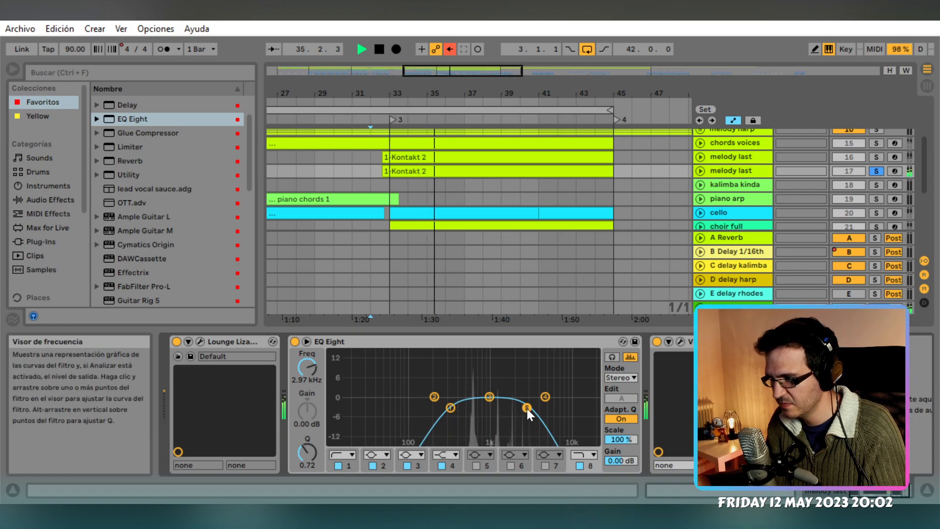
pyautogui.moveTo(527, 408); pyautogui.dragTo(515, 408)
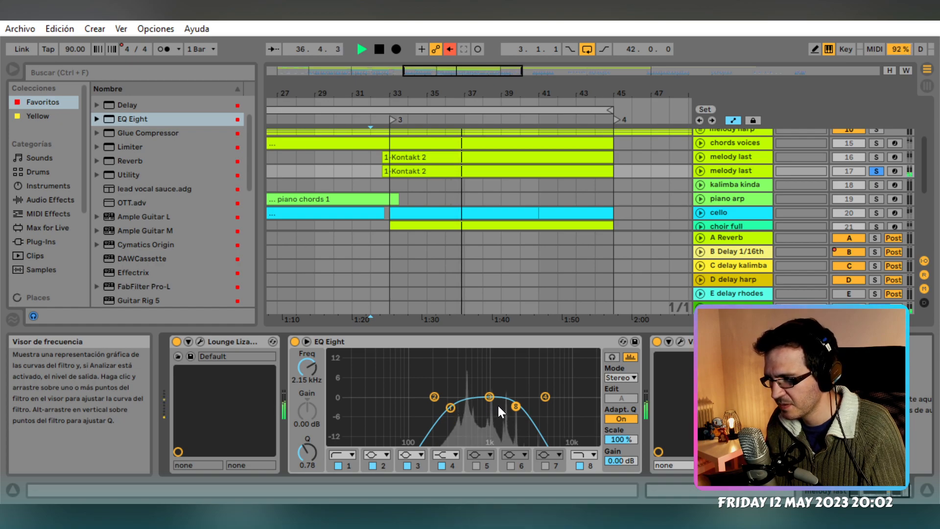
# Probe band 3 at 612 Hz with a 15 dB boost, cut it to -4.83 dB and unsolo the layer
pyautogui.moveTo(492, 397); pyautogui.dragTo(473, 352)
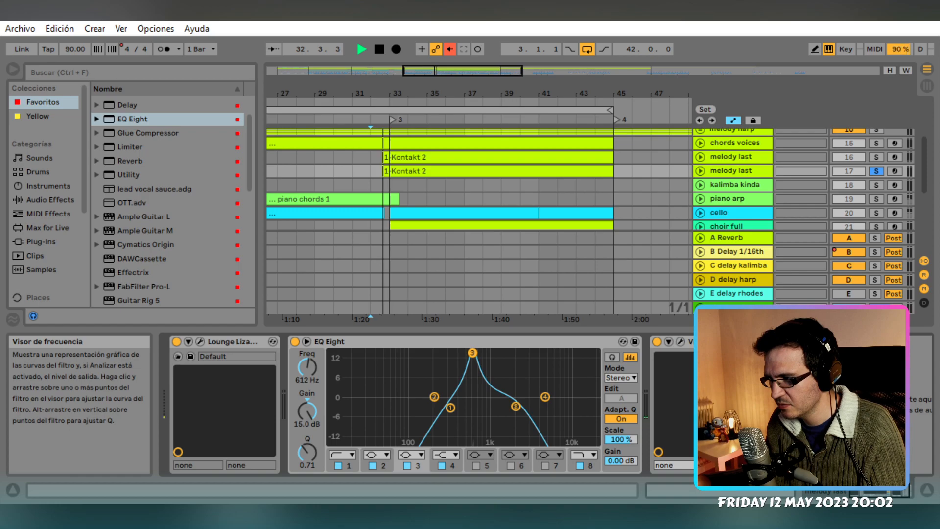
pyautogui.moveTo(472, 353); pyautogui.dragTo(472, 414)
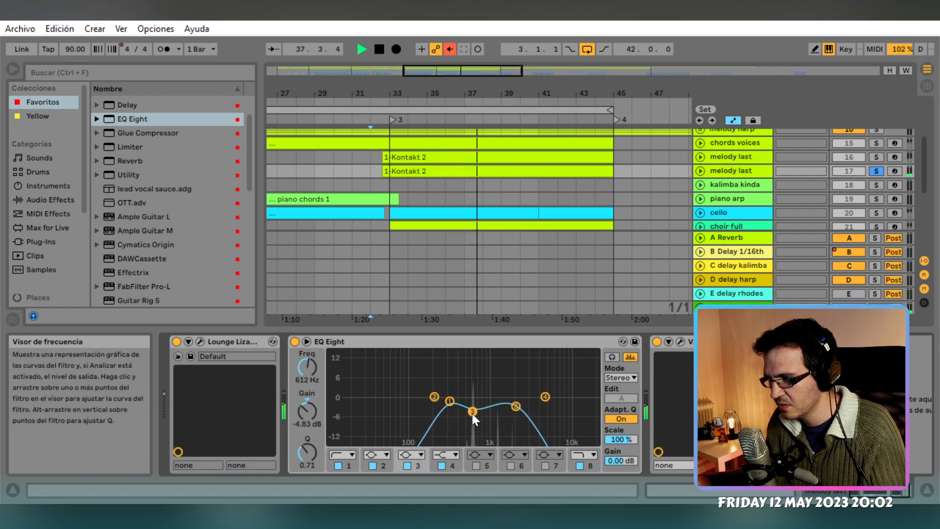
pyautogui.click(877, 171)
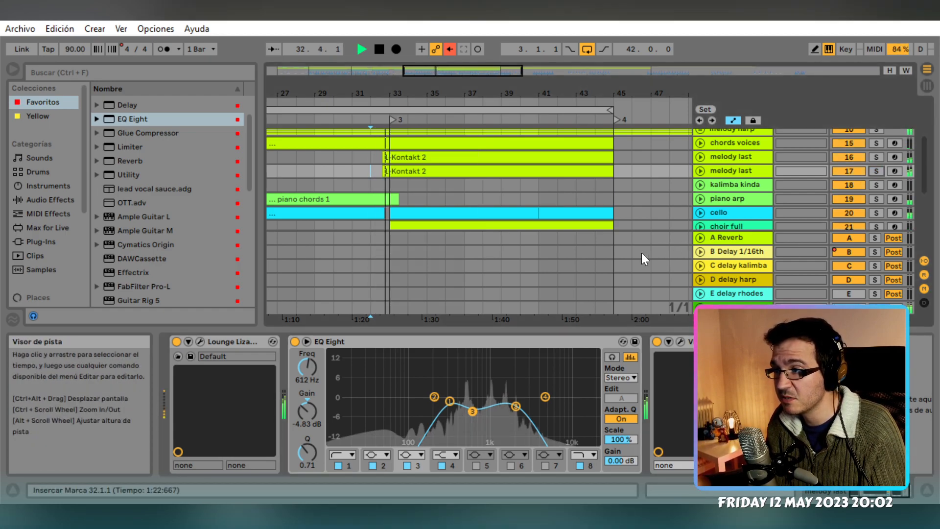
# Lower the duplicated melody last track's volume to -12.2 dB and play it in the mix from bar 32
pyautogui.click(700, 172)
pyautogui.press('space')
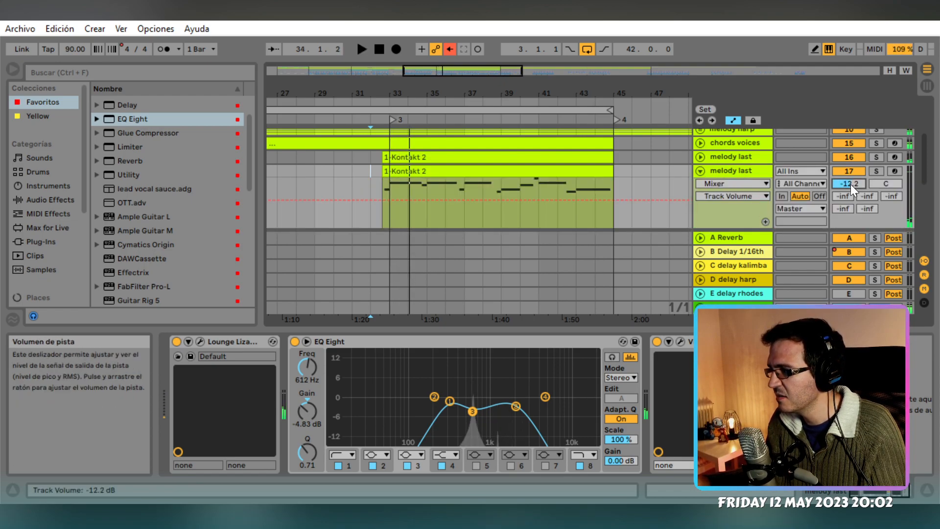
pyautogui.moveTo(456, 516)
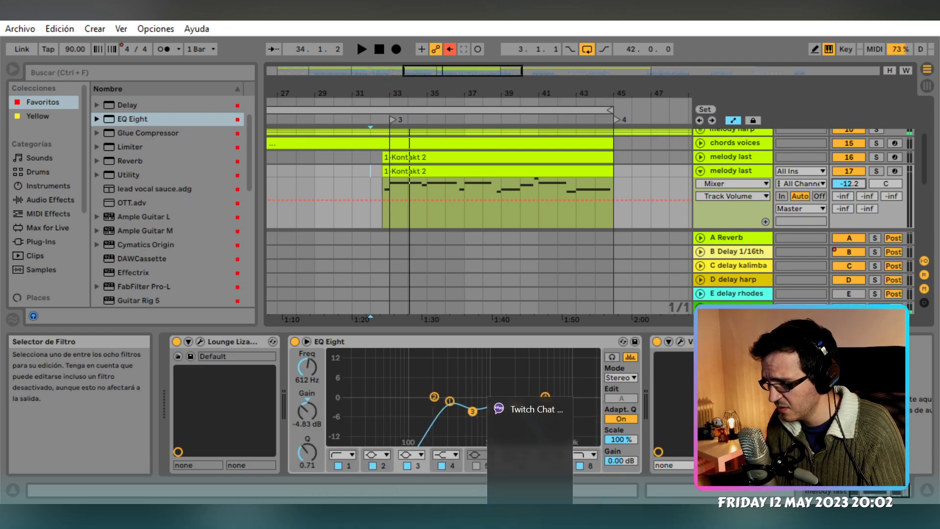
pyautogui.press('space')
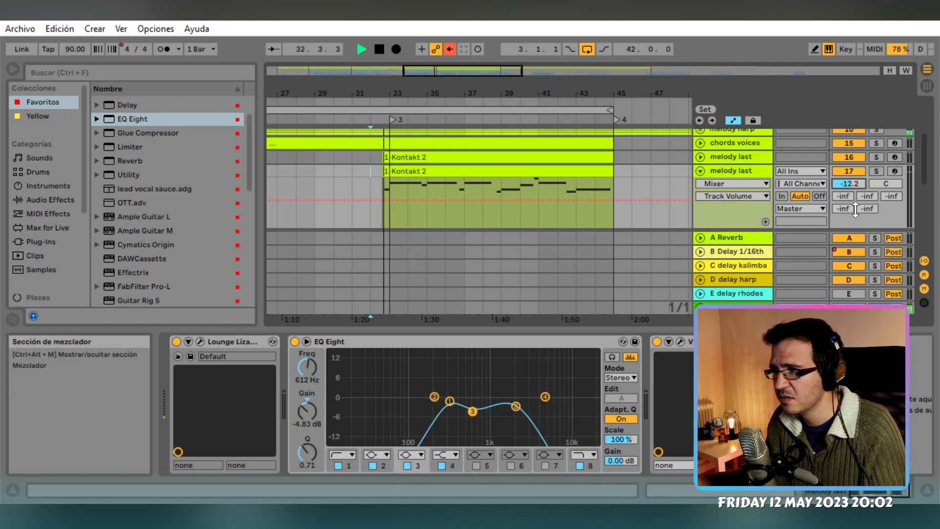
# Listen to the mix around bar 33 with track 17, the second melody last track, muted and unmuted
pyautogui.press('space')
pyautogui.press('space')
pyautogui.click(851, 172)
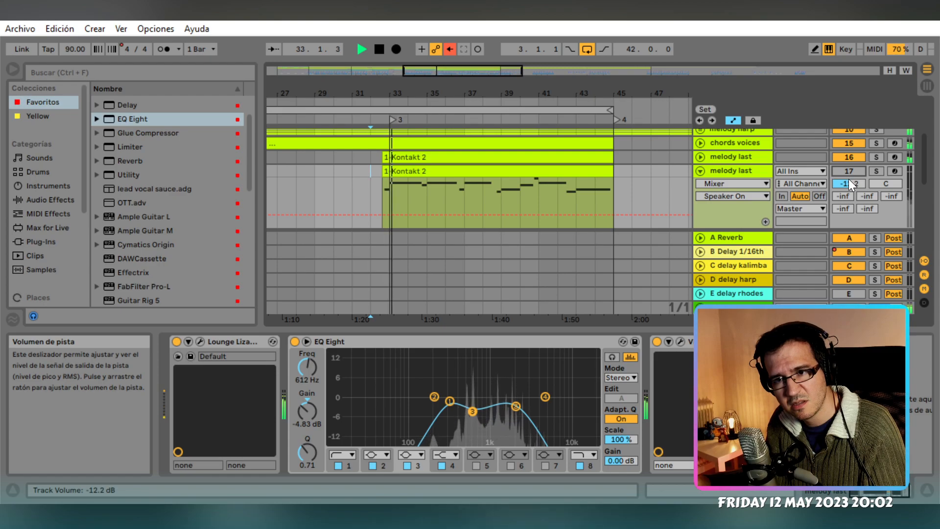
pyautogui.press('space')
pyautogui.click(849, 171)
# Collapse the second melody last track and save the Live Set
pyautogui.click(701, 171)
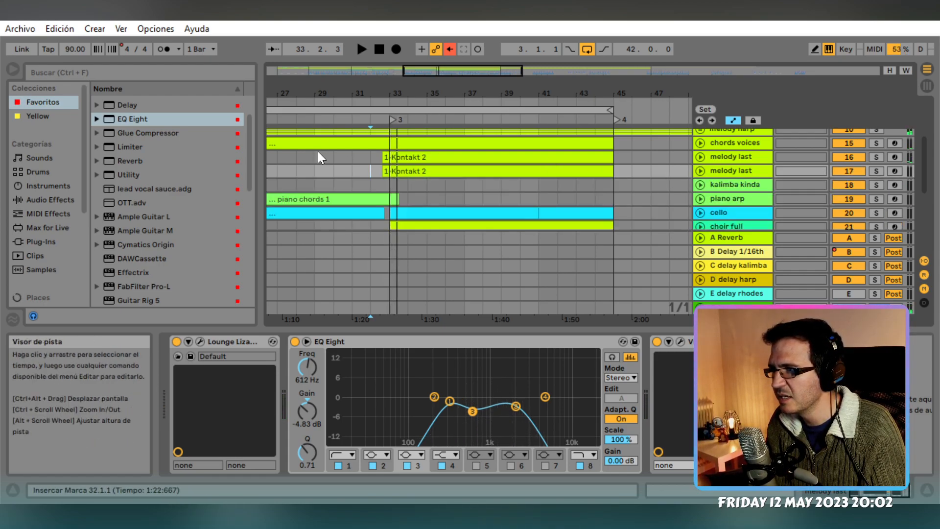
pyautogui.click(24, 31)
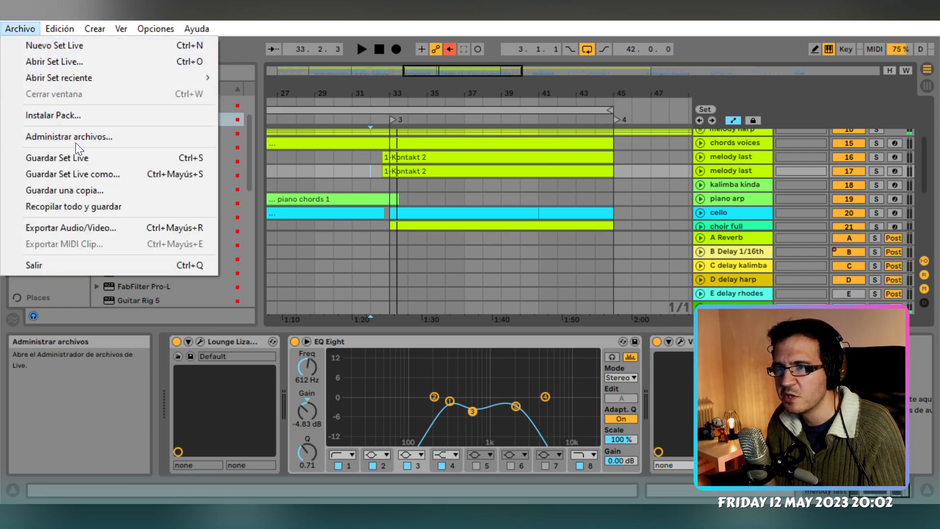
pyautogui.click(77, 160)
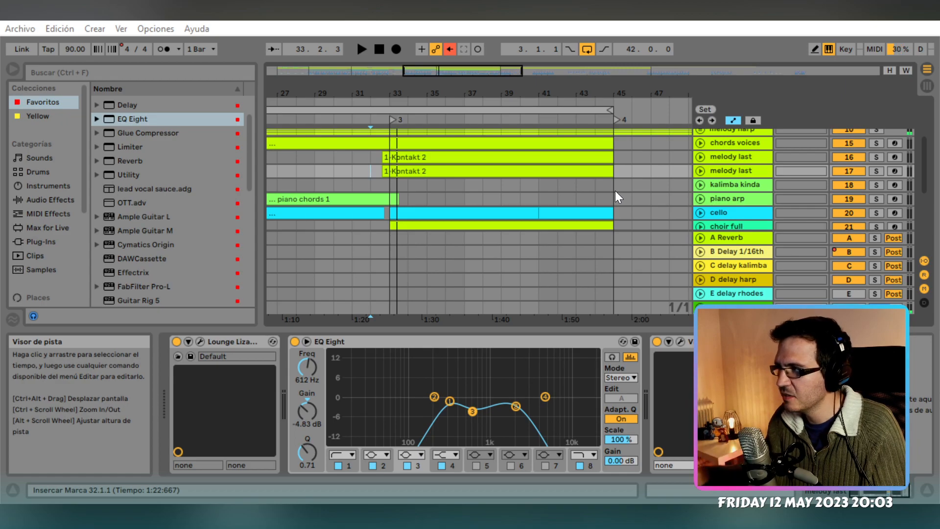
# Solo the kalimba kinda track and play its strings sforzan 3 clip from bar 33
pyautogui.scroll(-3, 610, 189)
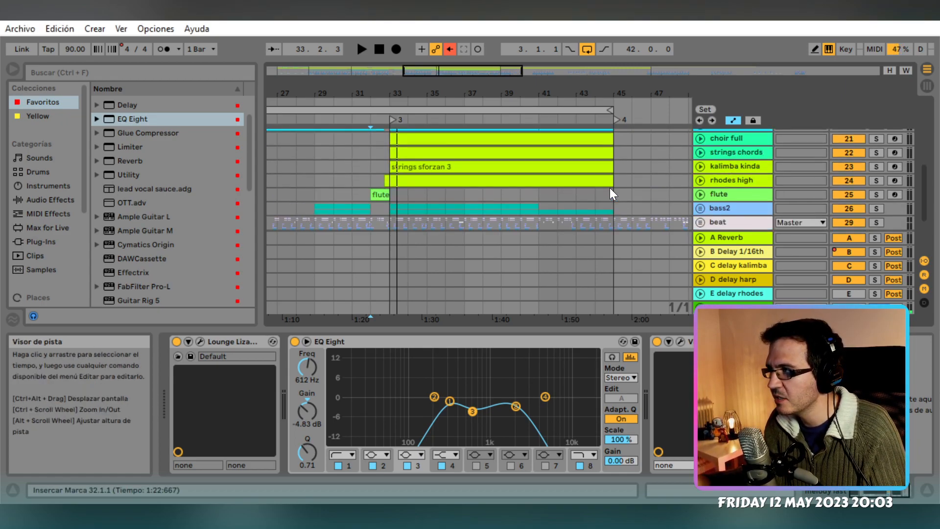
pyautogui.click(503, 173)
pyautogui.press('space')
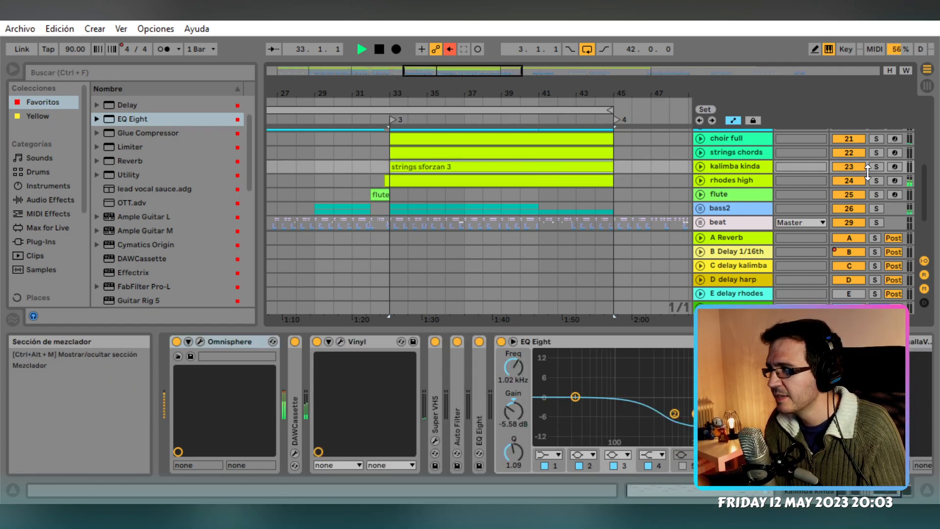
pyautogui.click(876, 167)
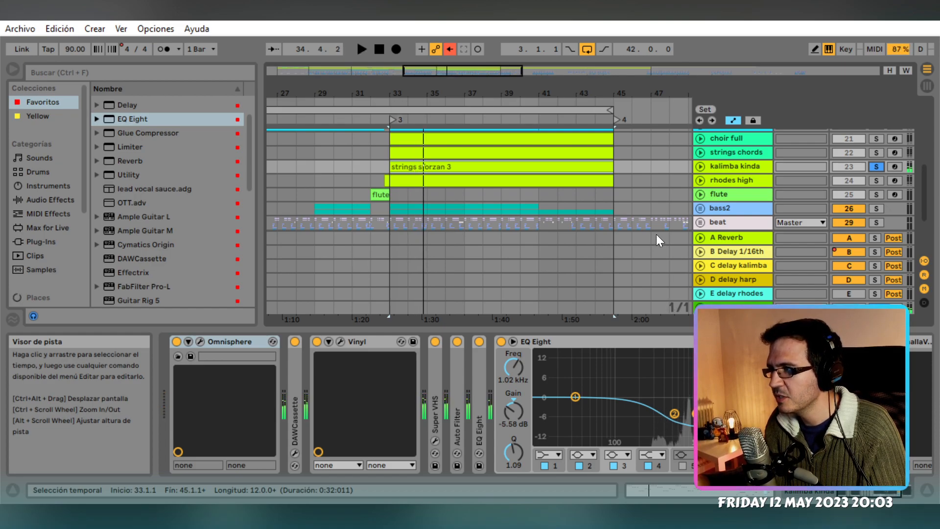
pyautogui.click(729, 169)
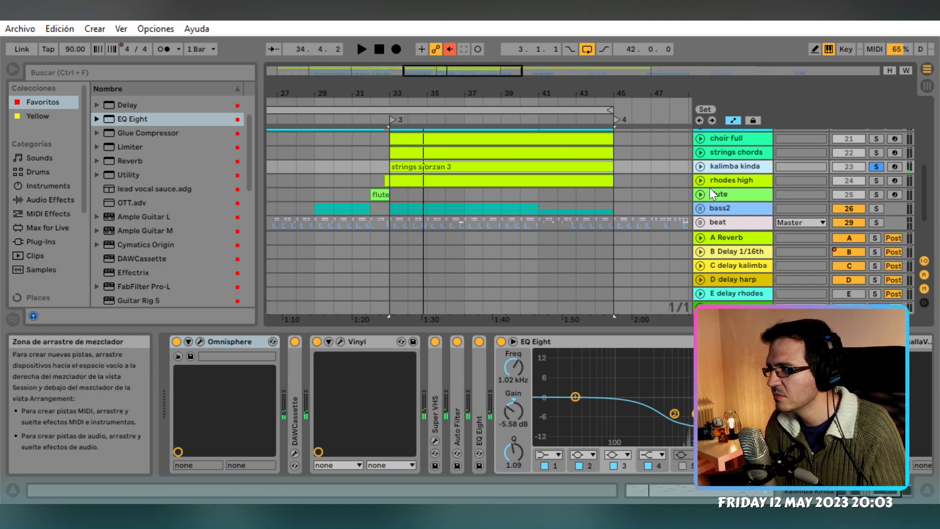
# Compare the soloed kalimba kinda sound with EQ Eight bands 2 and 3 switched off and back on
pyautogui.scroll(2, 689, 192)
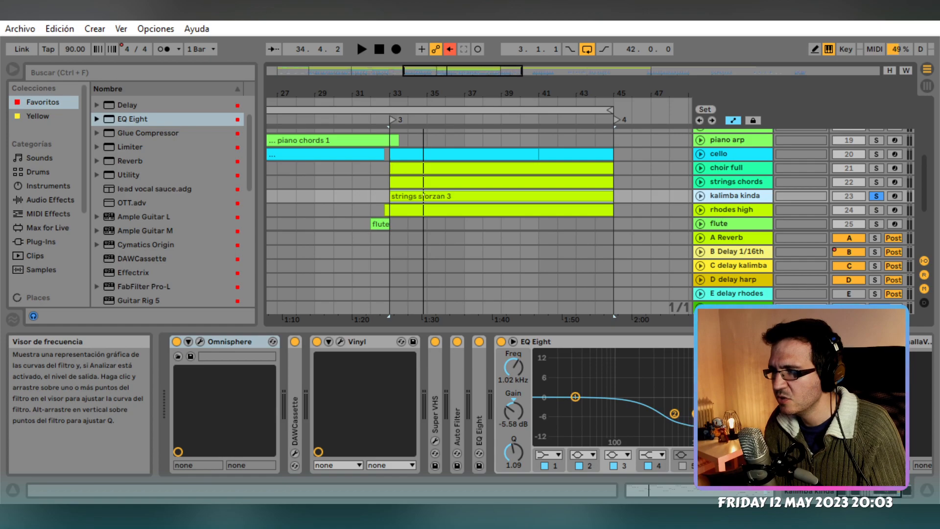
pyautogui.click(696, 414)
pyautogui.click(613, 466)
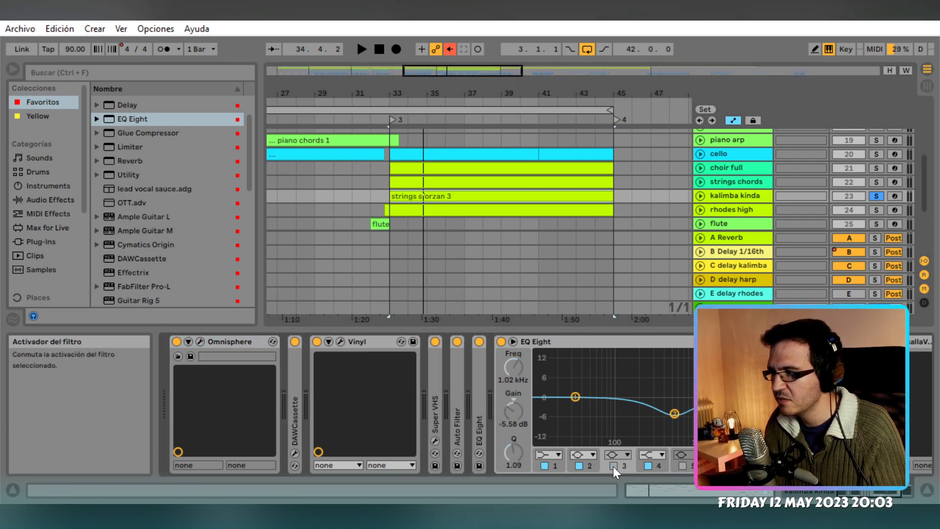
pyautogui.click(579, 466)
pyautogui.press('space')
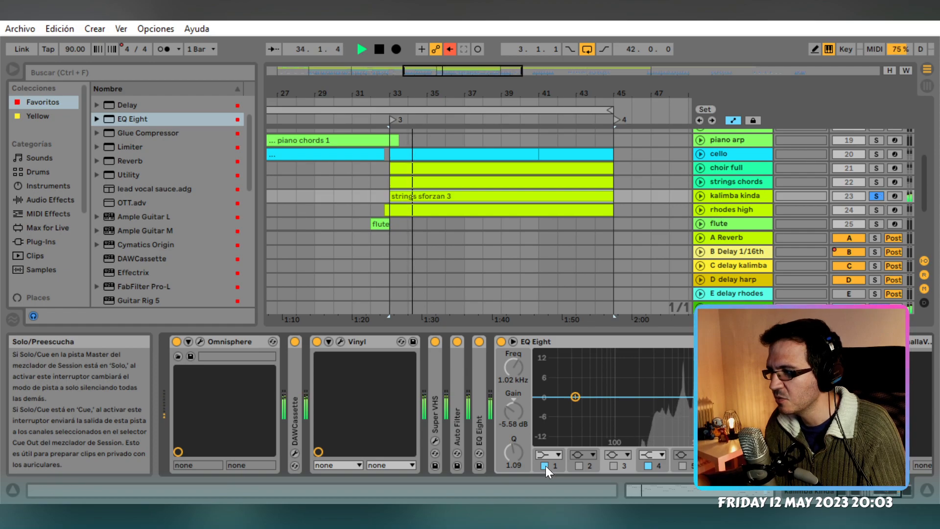
pyautogui.click(580, 466)
pyautogui.click(611, 465)
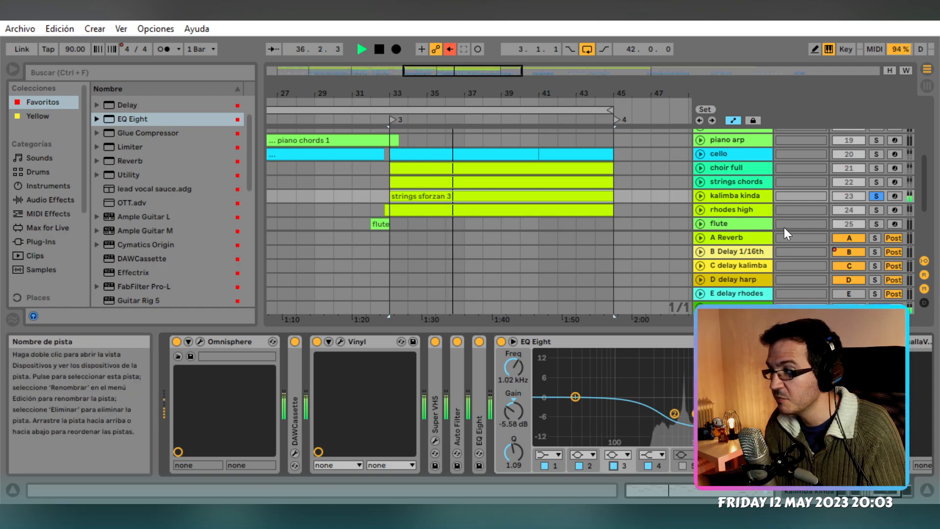
# Unsolo the kalimba kinda track, play the section in the full mix, and view more of the track's device chain
pyautogui.click(877, 196)
pyautogui.press('space')
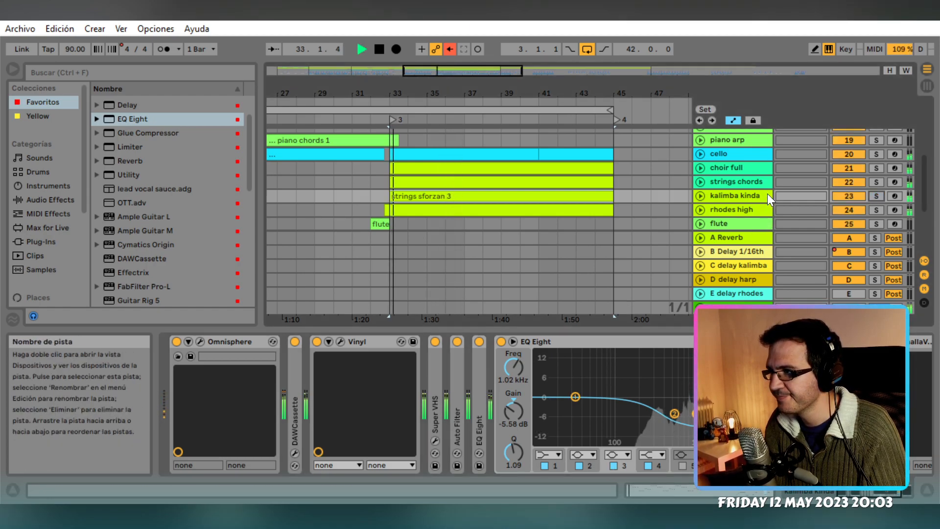
pyautogui.click(768, 194)
pyautogui.click(892, 493)
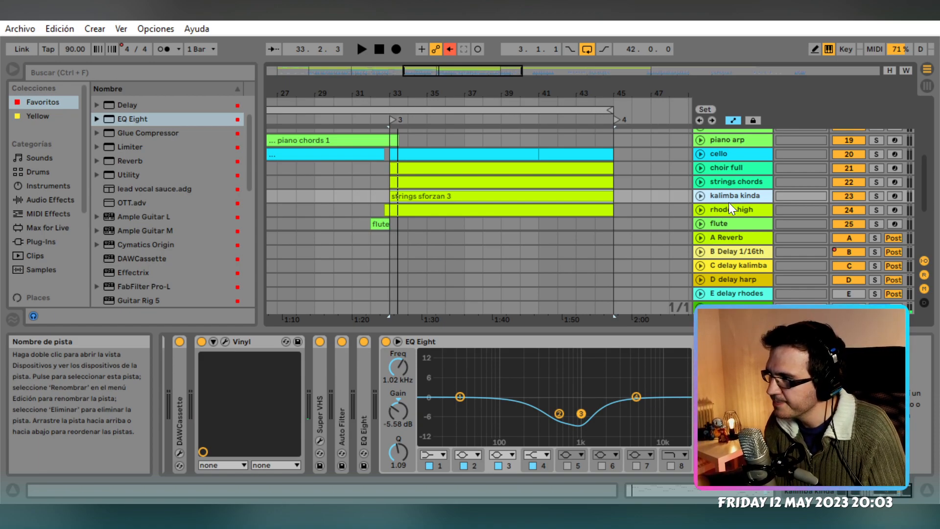
# Insert a new MIDI track below kalimba kinda, colour it lime green and collapse it
pyautogui.hotkey('ctrl', 'shift', 't')
pyautogui.rightClick(715, 172)
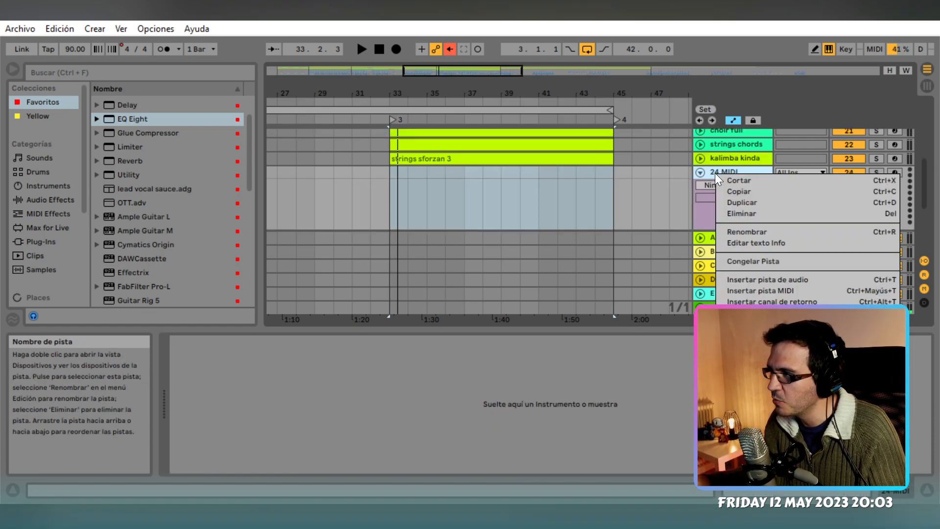
pyautogui.press('Escape')
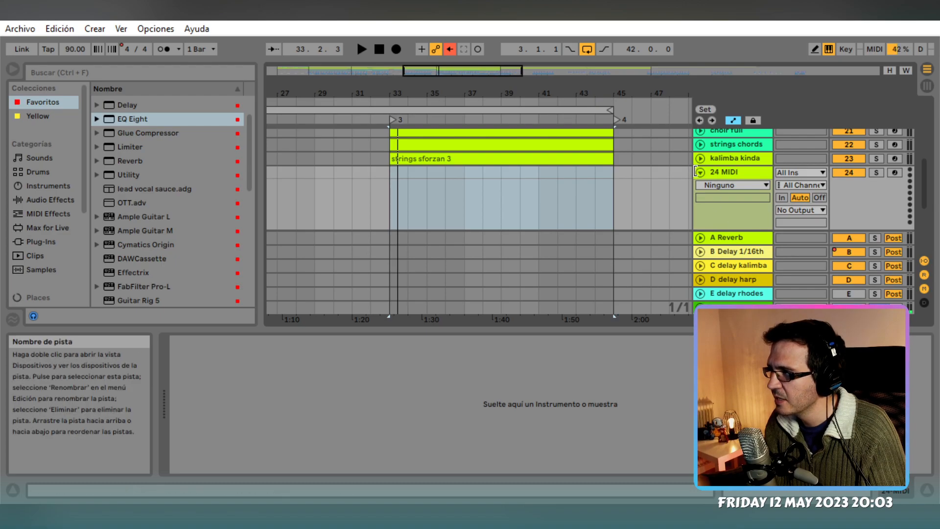
pyautogui.click(700, 172)
# Copy the strings sforzan 3 clip from kalimba kinda to the new MIDI track at bar 33
pyautogui.click(718, 159)
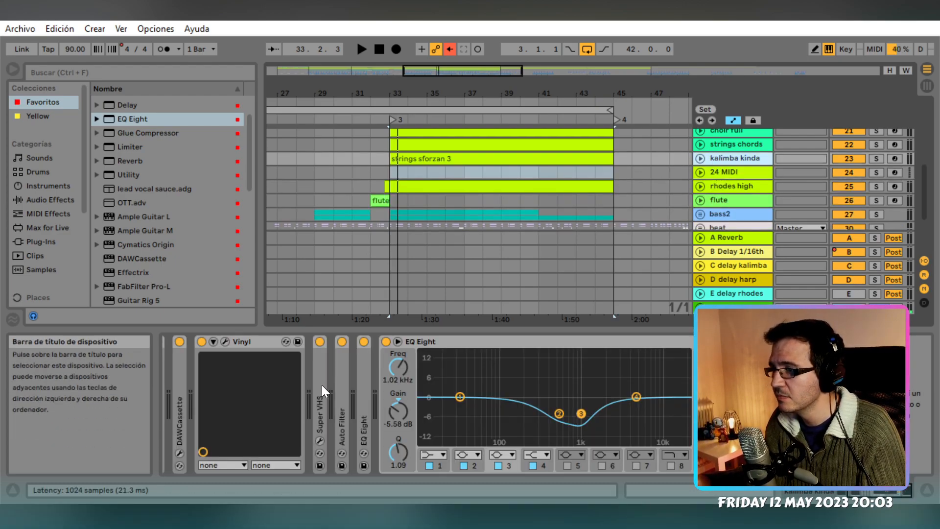
pyautogui.moveTo(876, 490); pyautogui.dragTo(834, 494)
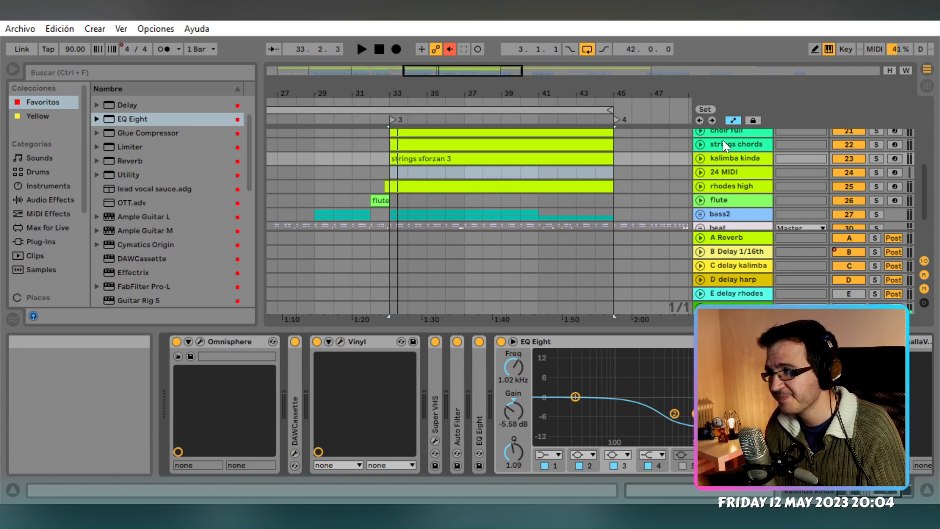
pyautogui.click(753, 174)
pyautogui.click(464, 156)
pyautogui.click(392, 172)
pyautogui.hotkey('ctrl', 'v')
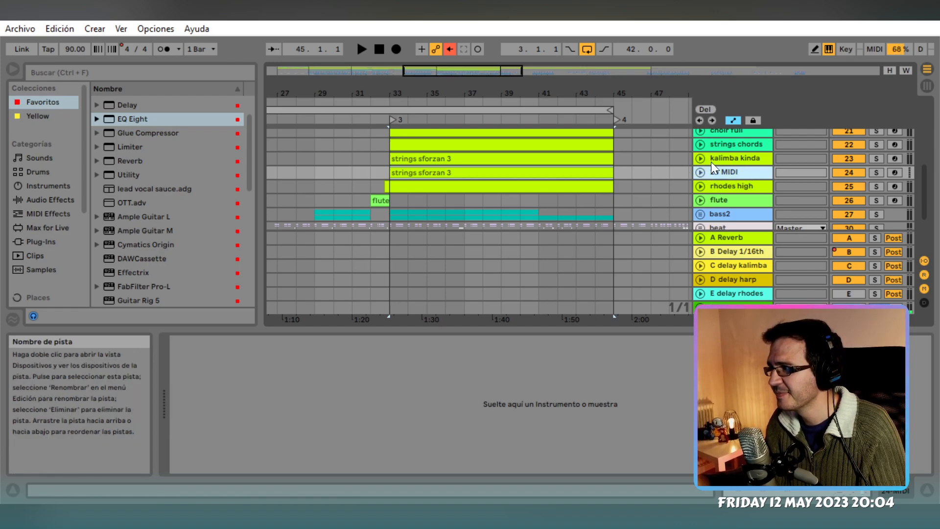
# Look through the favourite devices and plug-ins for an instrument for the new MIDI track
pyautogui.scroll(-10, 193, 223)
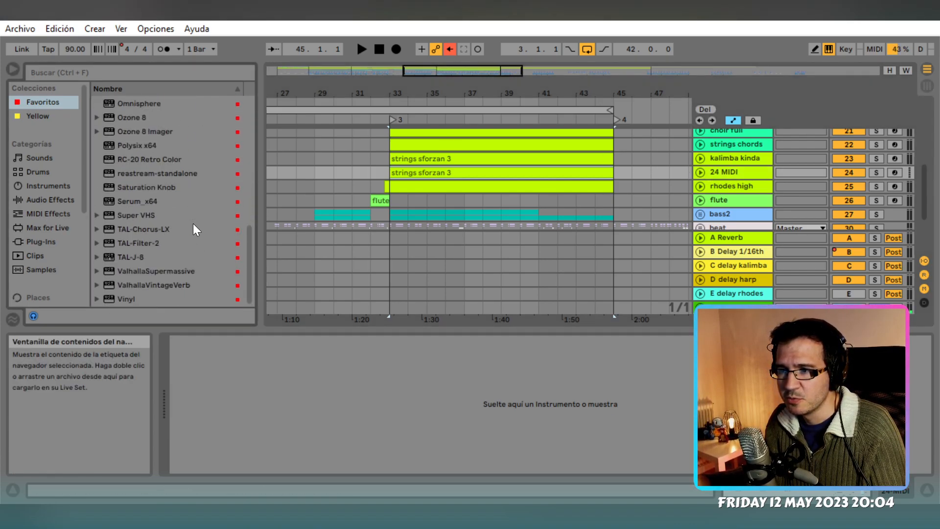
pyautogui.scroll(2, 184, 226)
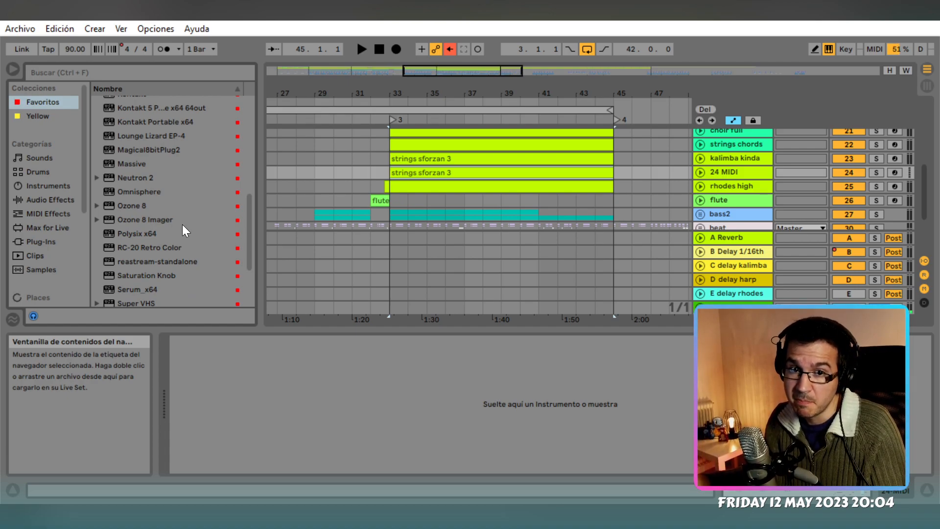
pyautogui.scroll(4, 182, 225)
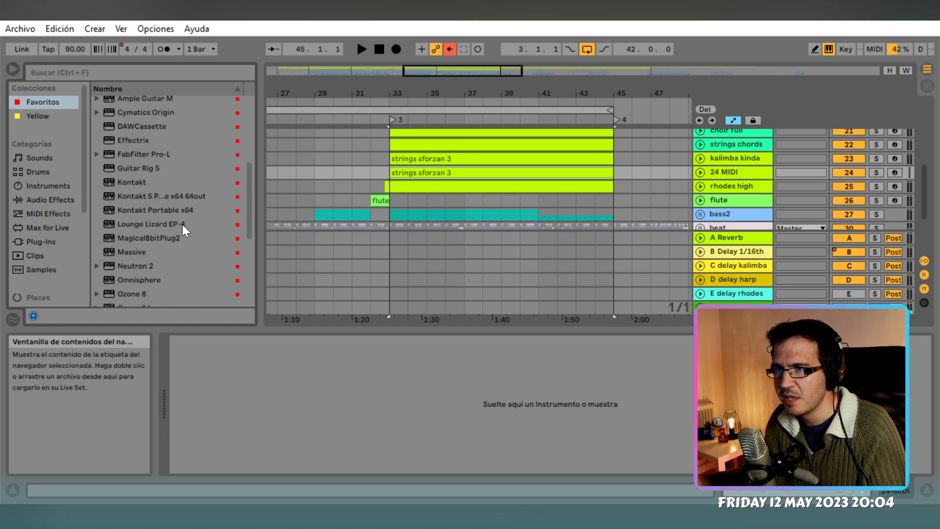
pyautogui.scroll(4, 179, 222)
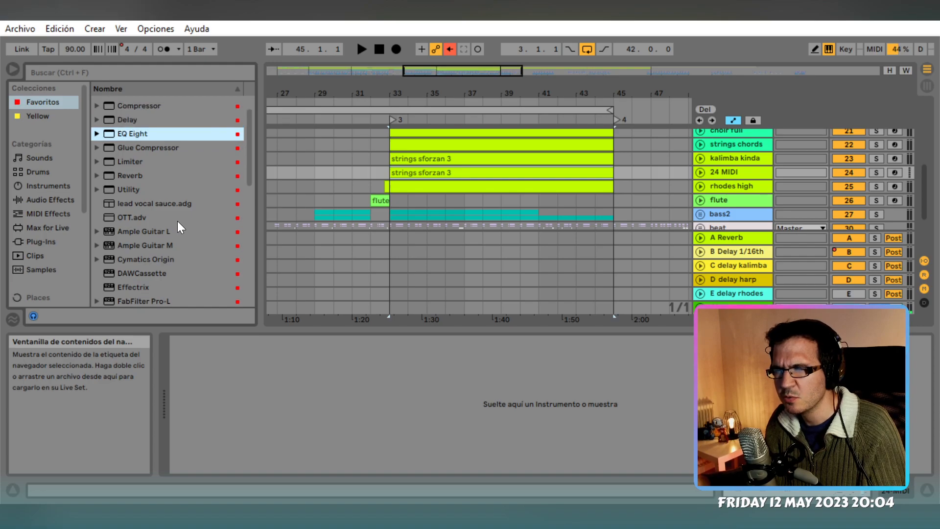
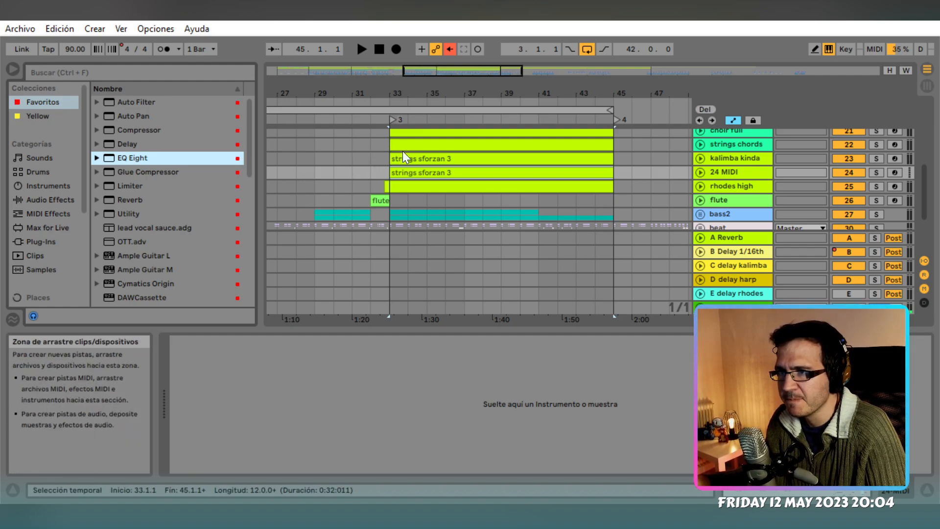
pyautogui.click(754, 172)
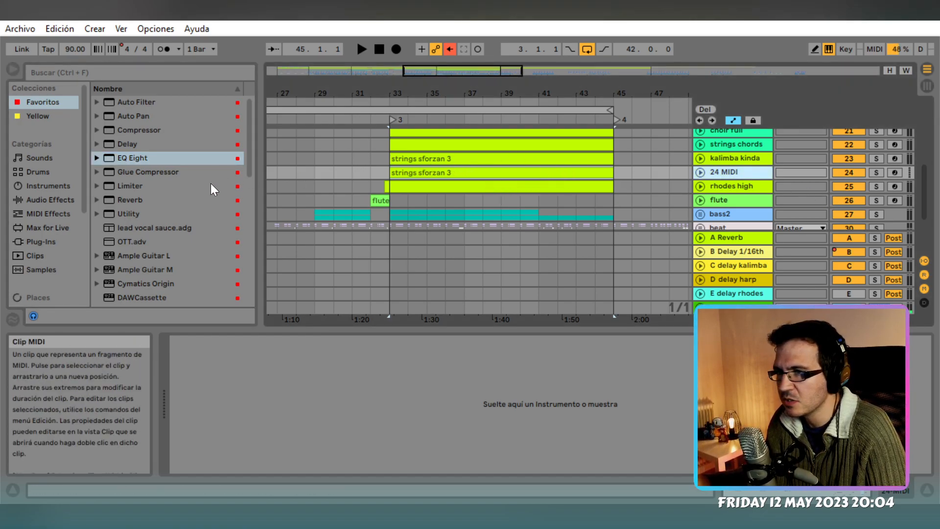
pyautogui.scroll(-2, 211, 183)
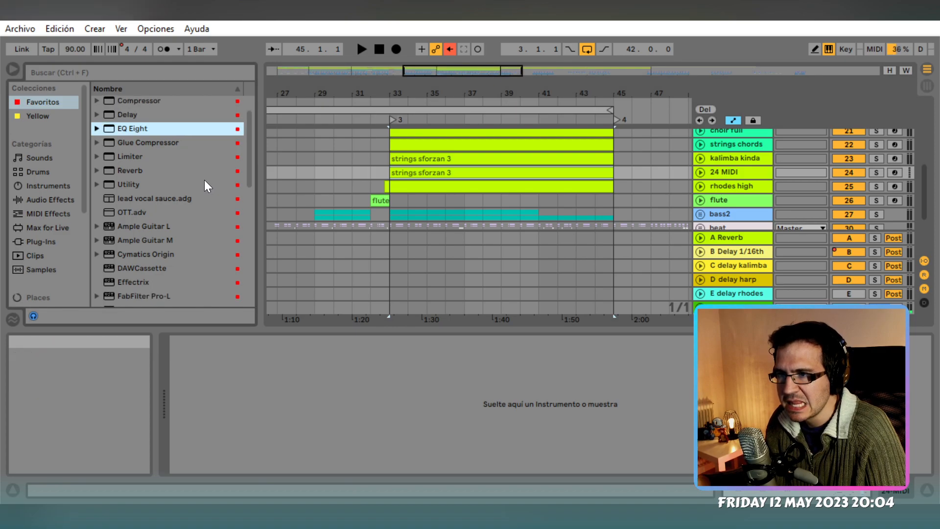
pyautogui.scroll(-3, 203, 181)
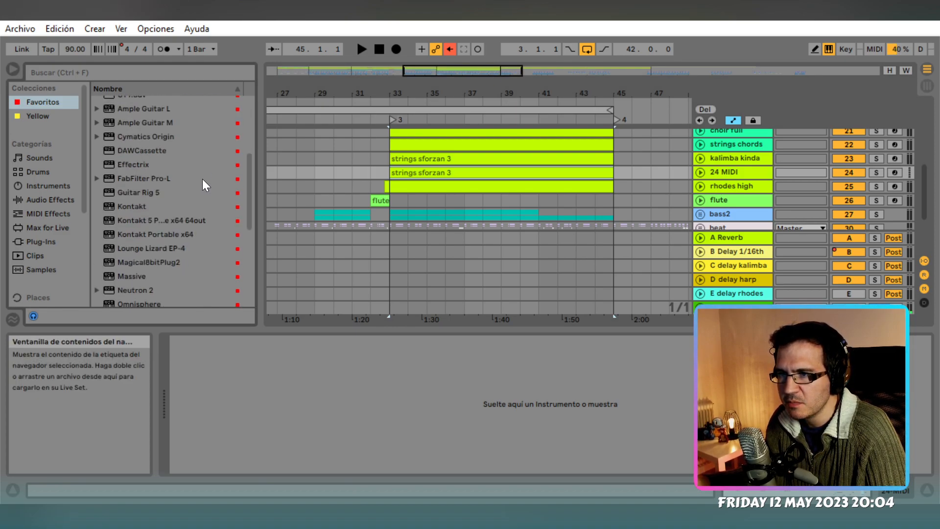
pyautogui.scroll(-1, 201, 179)
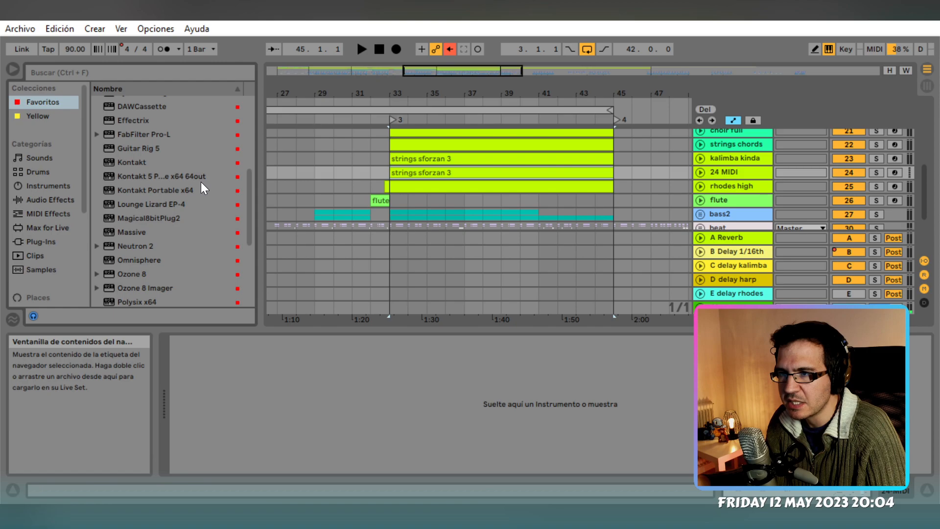
pyautogui.scroll(-4, 196, 182)
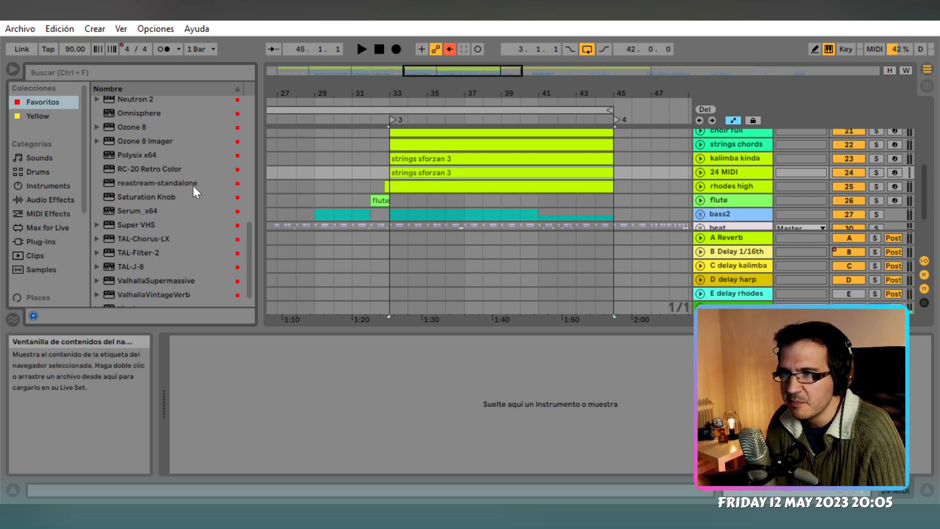
pyautogui.scroll(-1, 195, 194)
pyautogui.scroll(5, 196, 195)
pyautogui.scroll(-2, 192, 191)
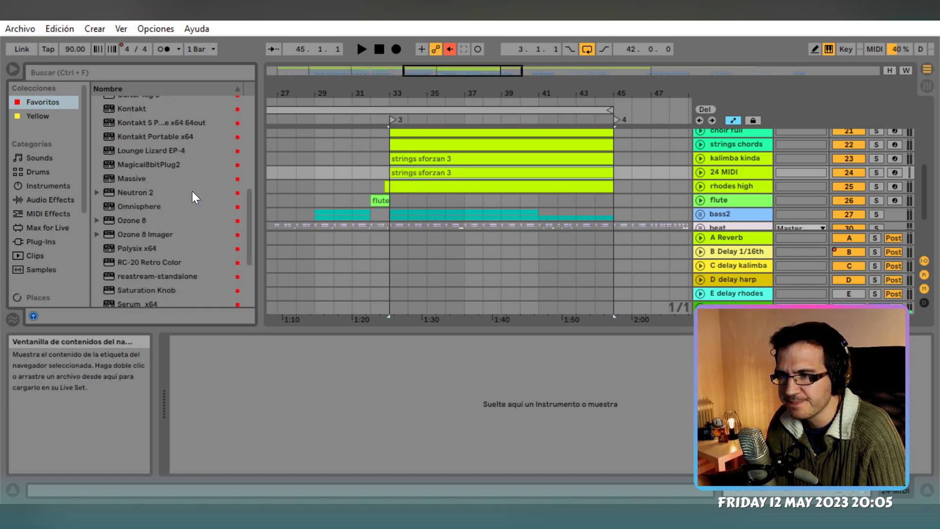
pyautogui.scroll(1, 192, 197)
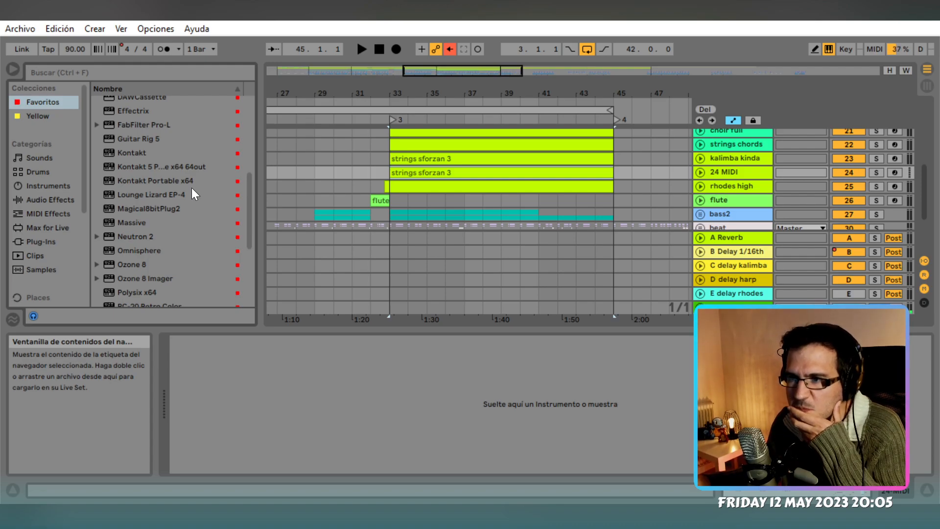
pyautogui.scroll(-4, 192, 190)
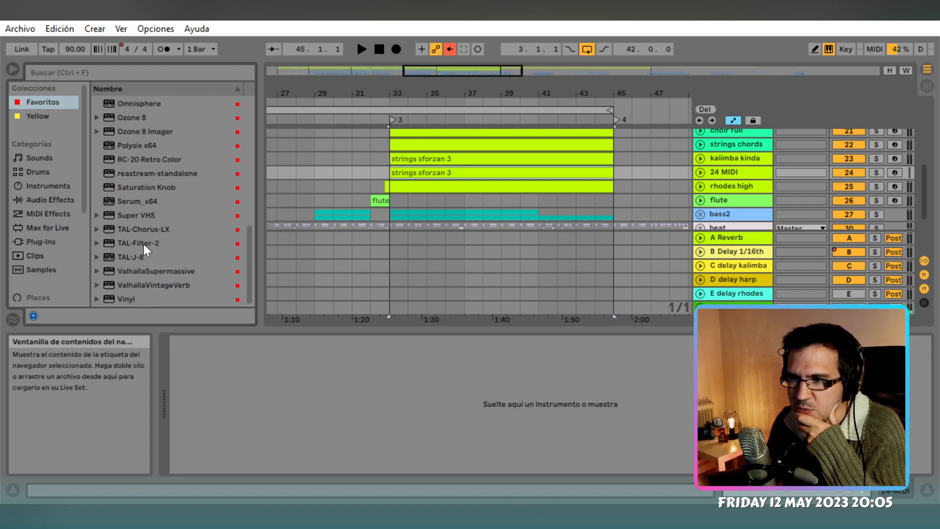
# Load Serum on the new MIDI track with the plucked preset PL Beepy ting [GI] and move its window clear of the tracks
pyautogui.moveTo(128, 200); pyautogui.dragTo(297, 383)
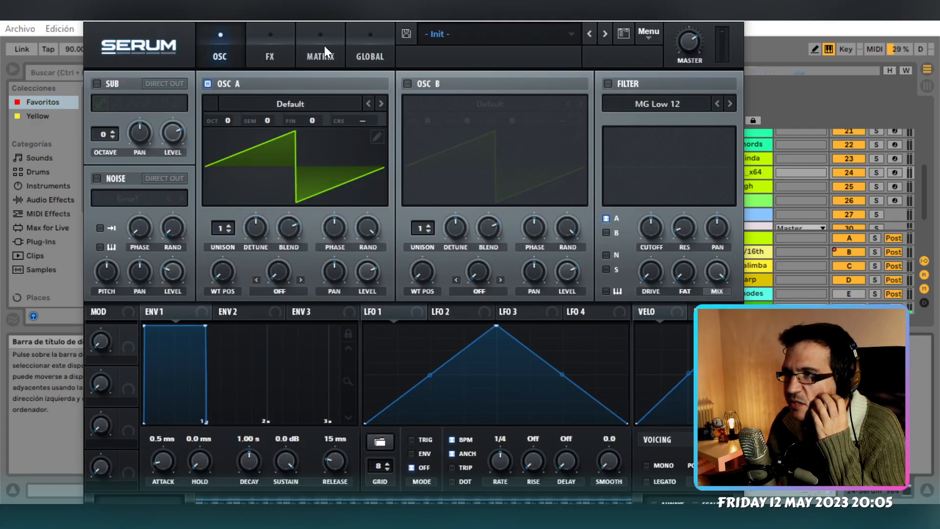
pyautogui.click(454, 35)
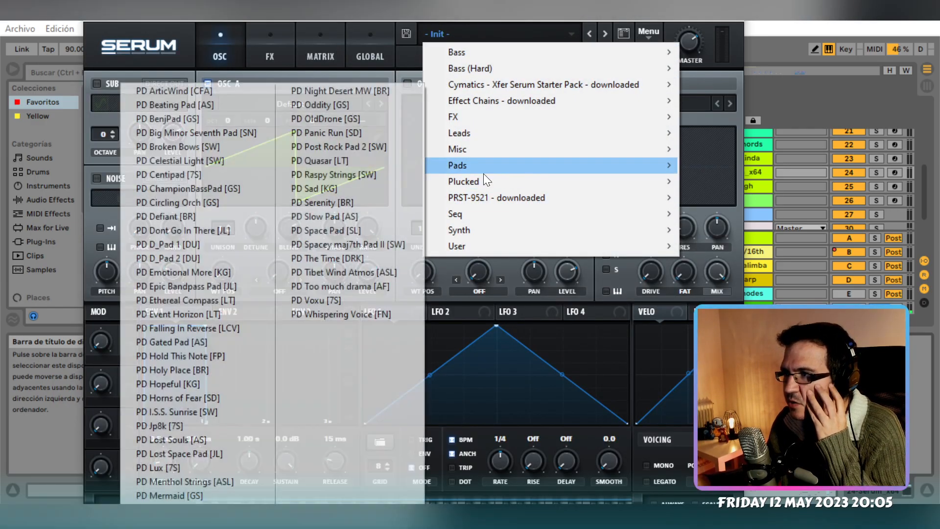
pyautogui.moveTo(482, 182)
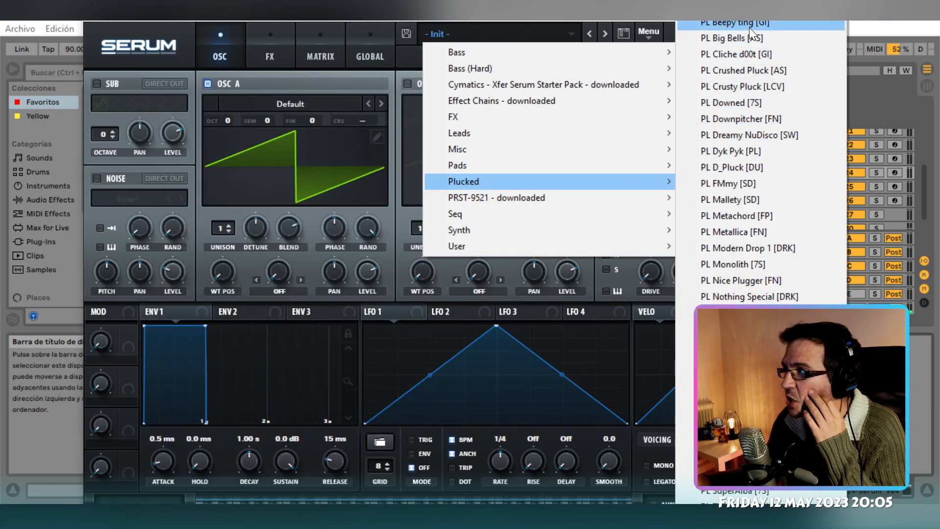
pyautogui.click(749, 27)
pyautogui.moveTo(612, 10); pyautogui.dragTo(623, 244)
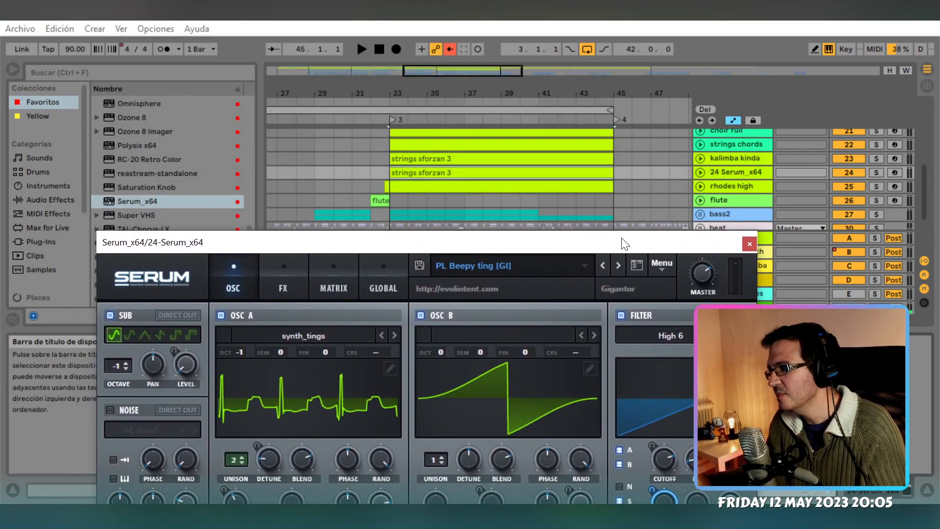
# Unfold the Serum track, play the section and lower the track volume to -10.5 dB
pyautogui.click(701, 171)
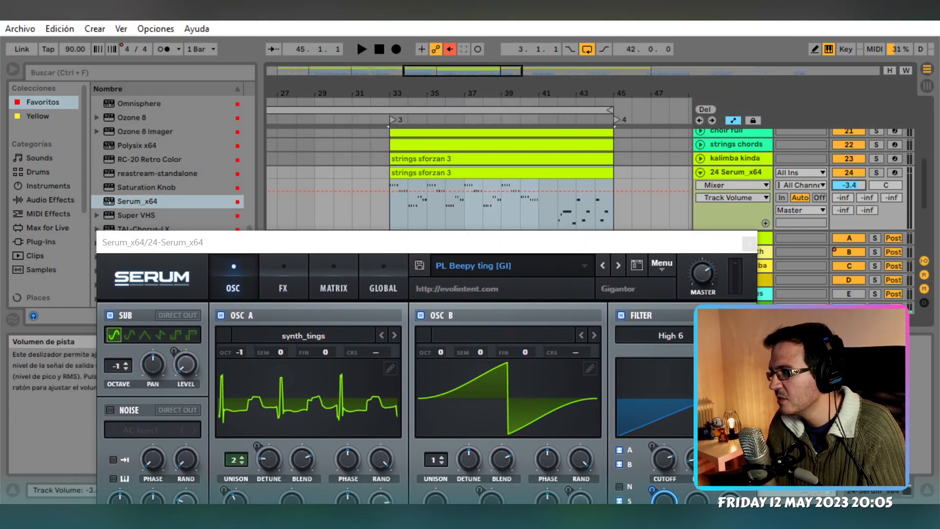
pyautogui.press('space')
pyautogui.moveTo(855, 184); pyautogui.dragTo(855, 200)
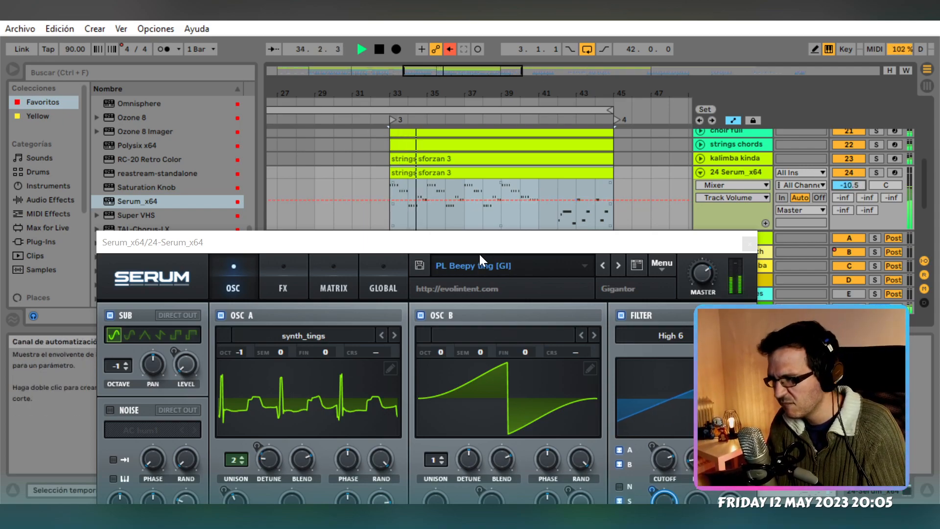
# Audition the plucked presets from PL Big Bells [AS] through PL Downpitcher [FN] in the full mix
pyautogui.click(618, 265)
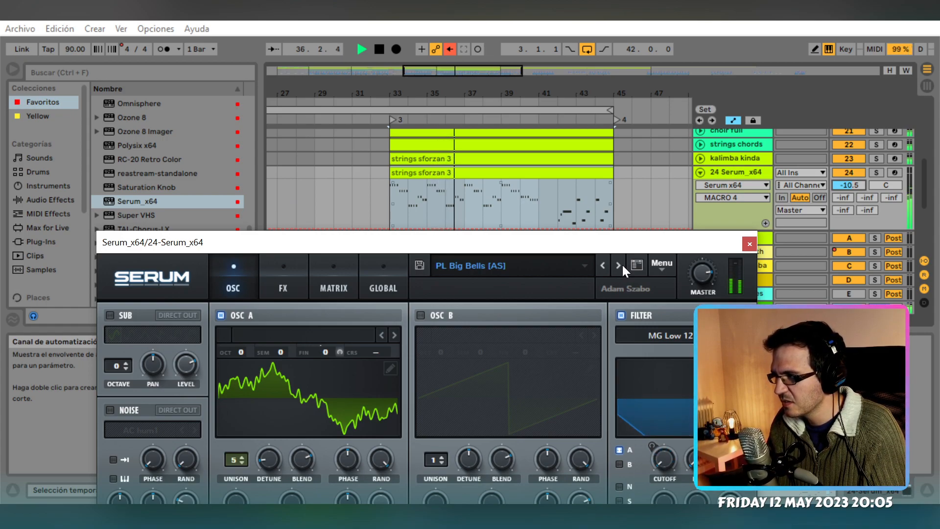
pyautogui.click(619, 266)
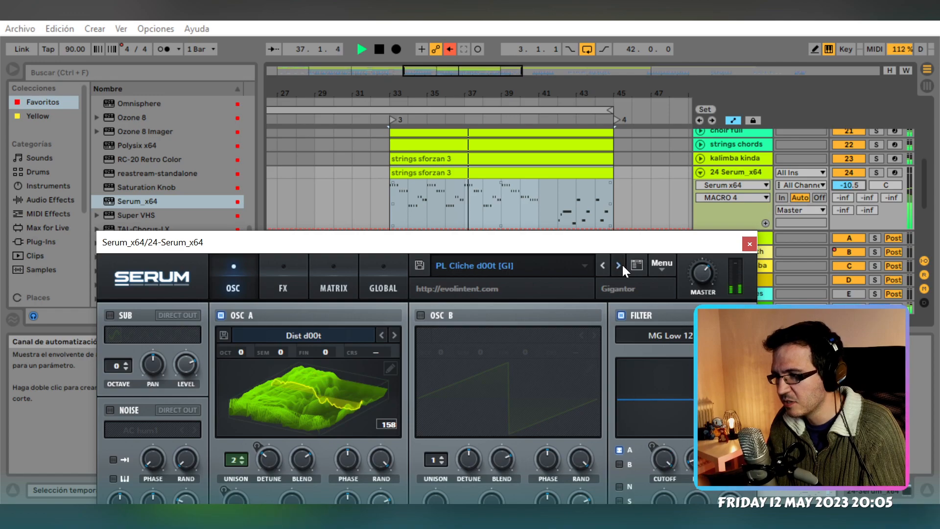
pyautogui.click(619, 265)
pyautogui.click(622, 264)
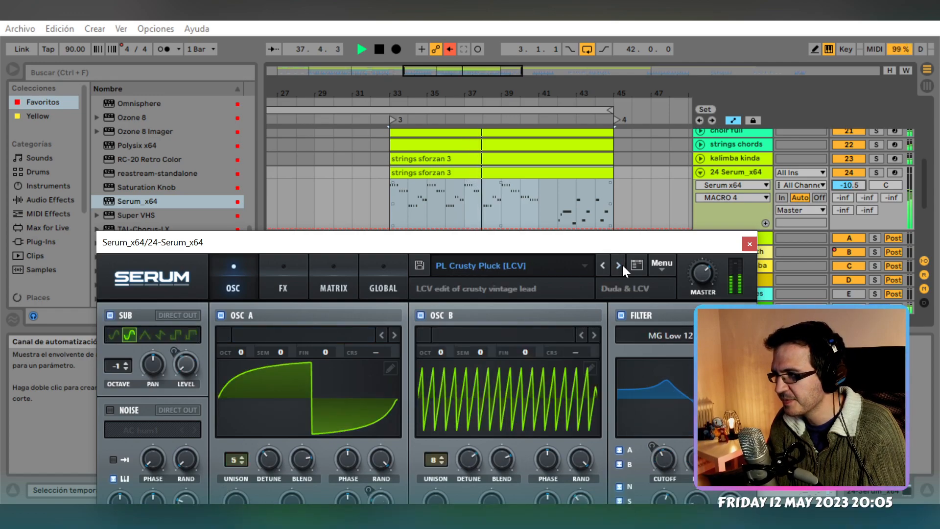
pyautogui.click(619, 265)
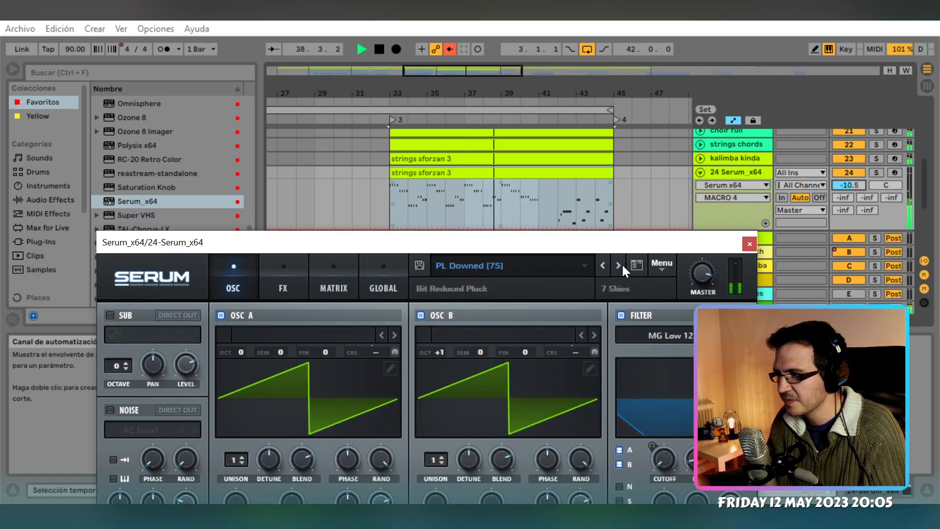
pyautogui.click(619, 265)
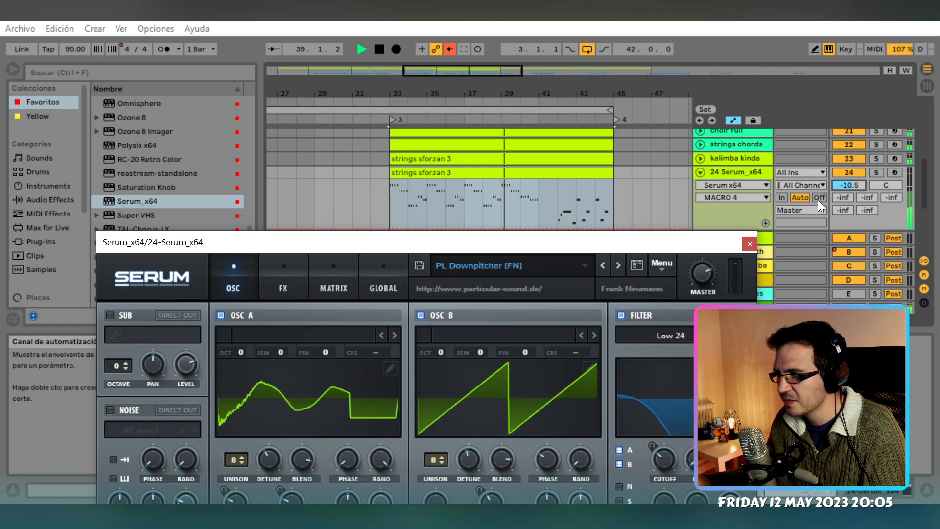
# Solo the Serum track to audition PL Dreamy NuDisco [SW] and PL Dyk Pyk [PL], and unsolo it to hear the mix
pyautogui.click(876, 173)
pyautogui.click(618, 266)
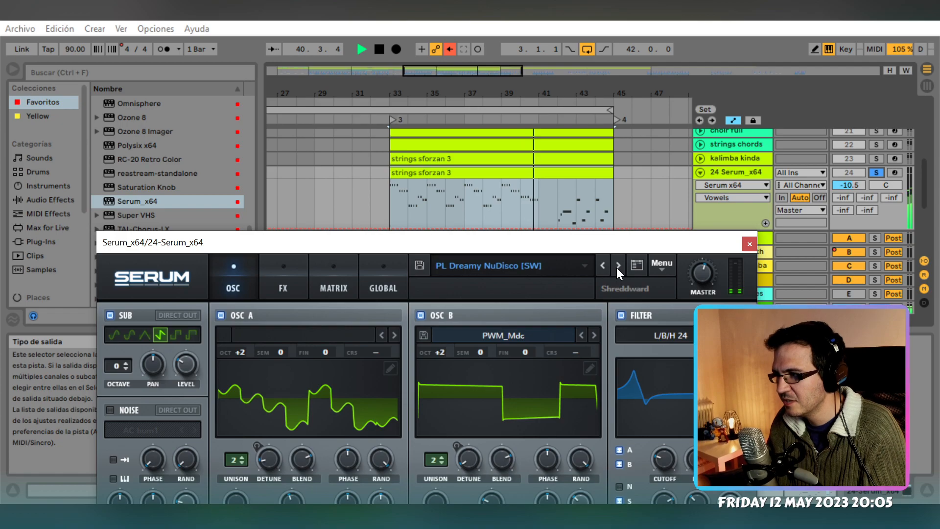
pyautogui.click(618, 266)
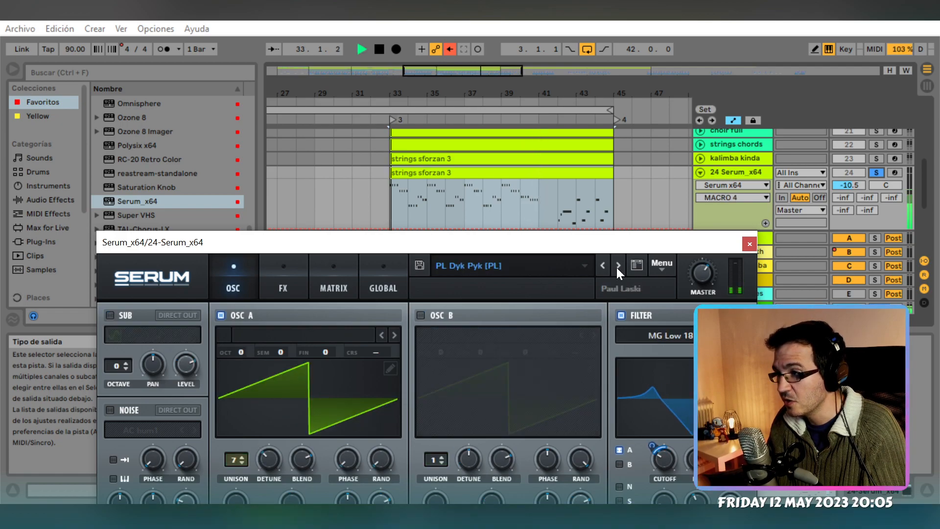
pyautogui.click(883, 172)
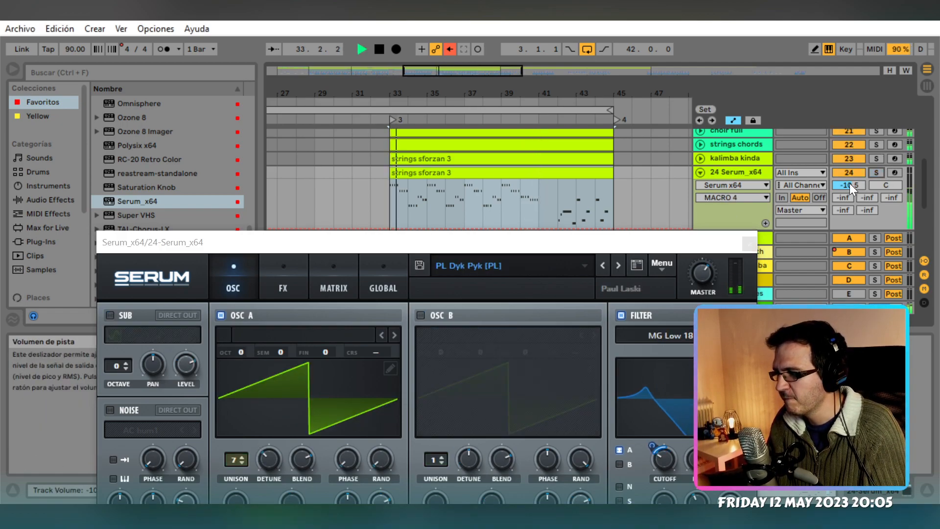
# Audition PL D_Pluck [DU] and PL FMmy [SD], switching the Serum track between solo and the full mix
pyautogui.click(620, 264)
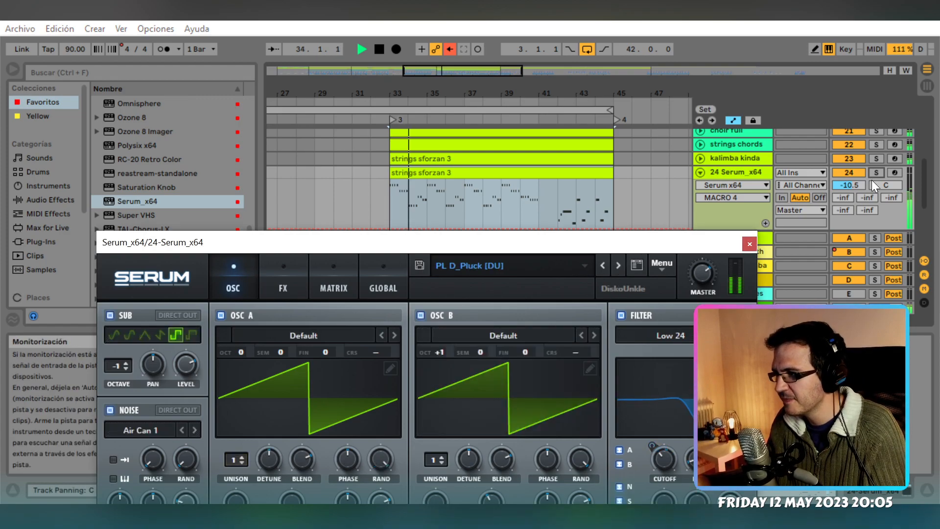
pyautogui.click(877, 173)
pyautogui.click(615, 268)
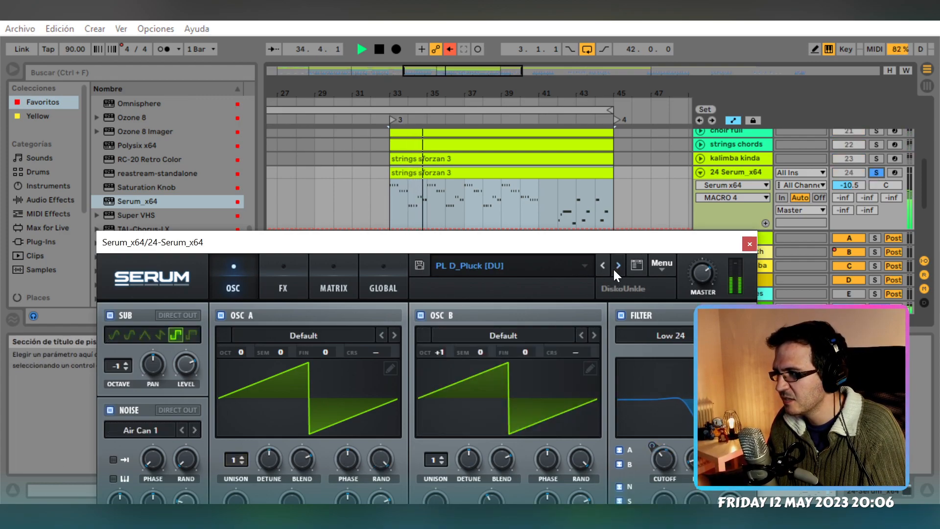
pyautogui.click(877, 172)
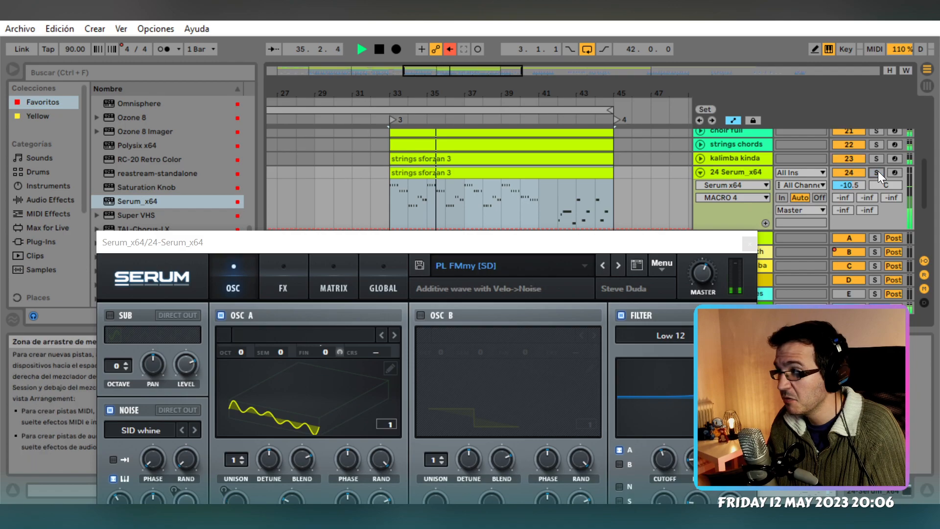
# Load the PL Mallety [SD] preset and compare it soloed and in the full mix, leaving the Serum track soloed
pyautogui.scroll(-1, 853, 181)
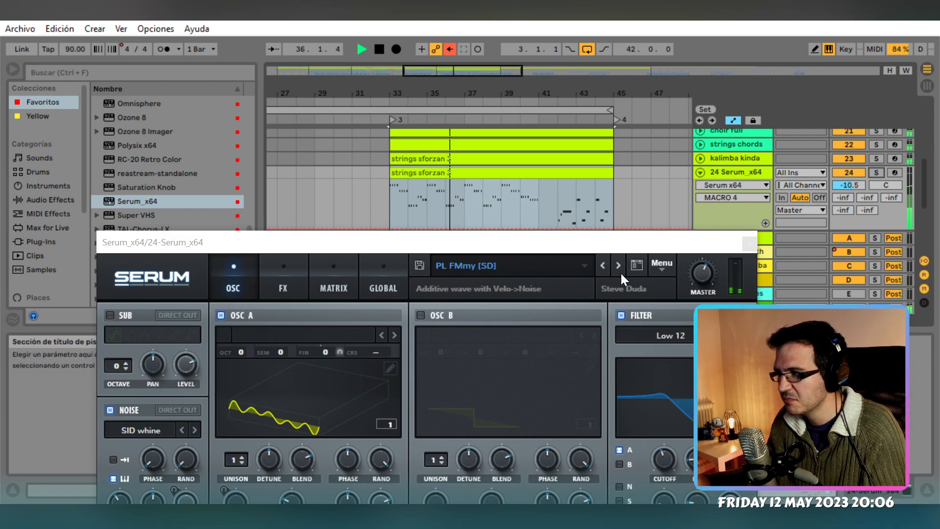
pyautogui.click(619, 267)
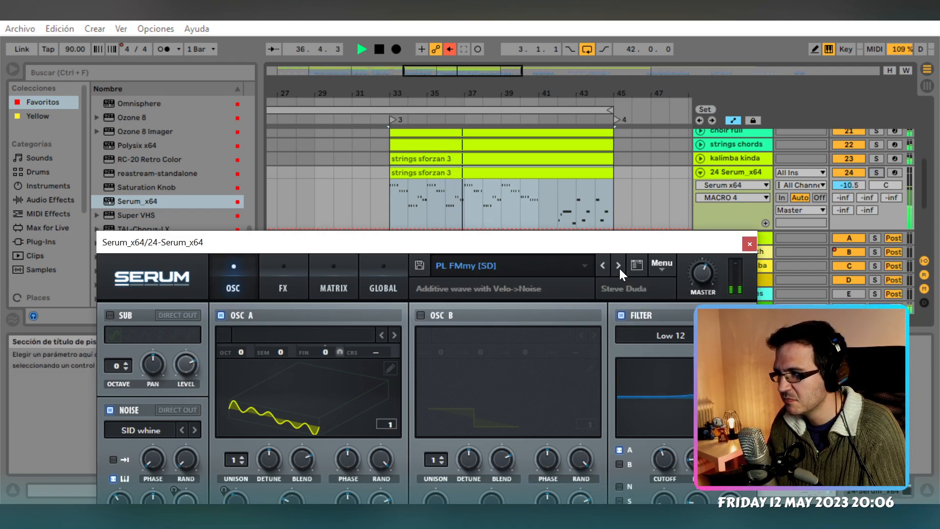
pyautogui.click(875, 173)
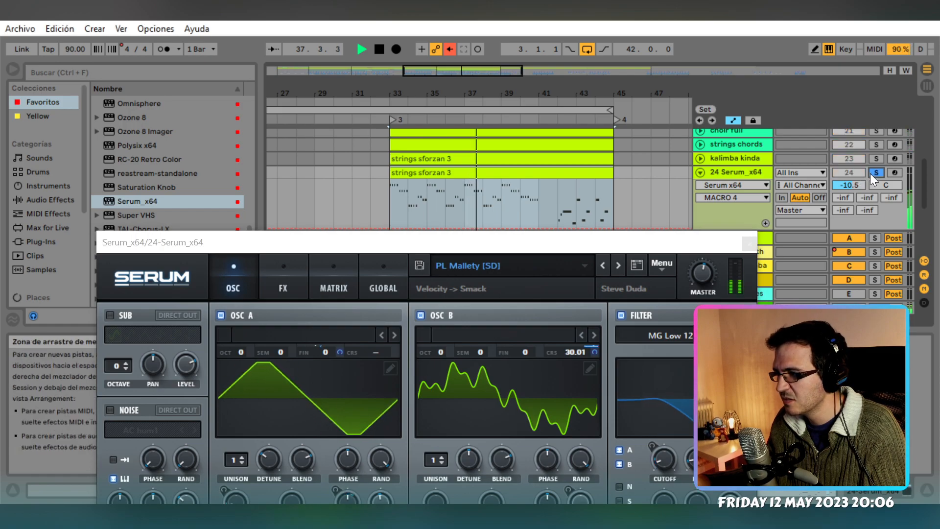
pyautogui.click(876, 172)
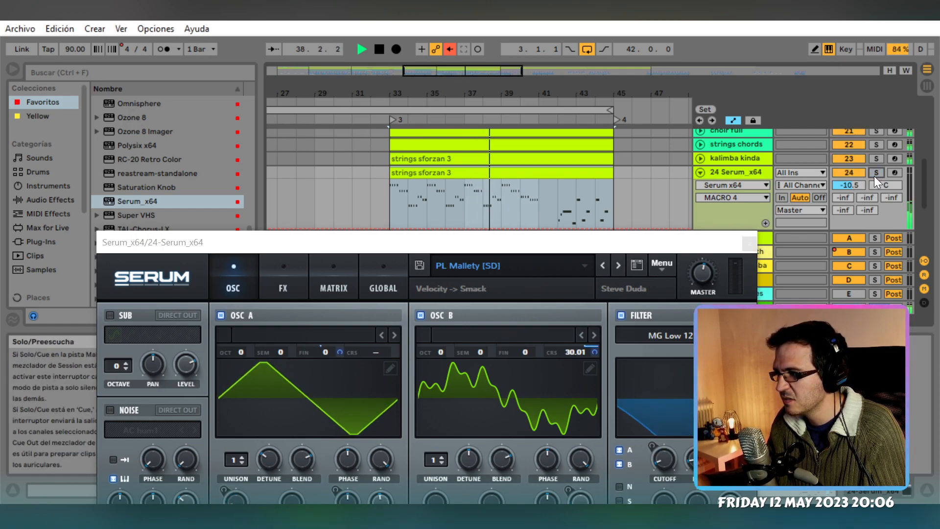
pyautogui.click(876, 173)
# Audition the soloed plucked presets up to PL Modern Drop 1 [DRK] and restart playback of the section
pyautogui.click(619, 268)
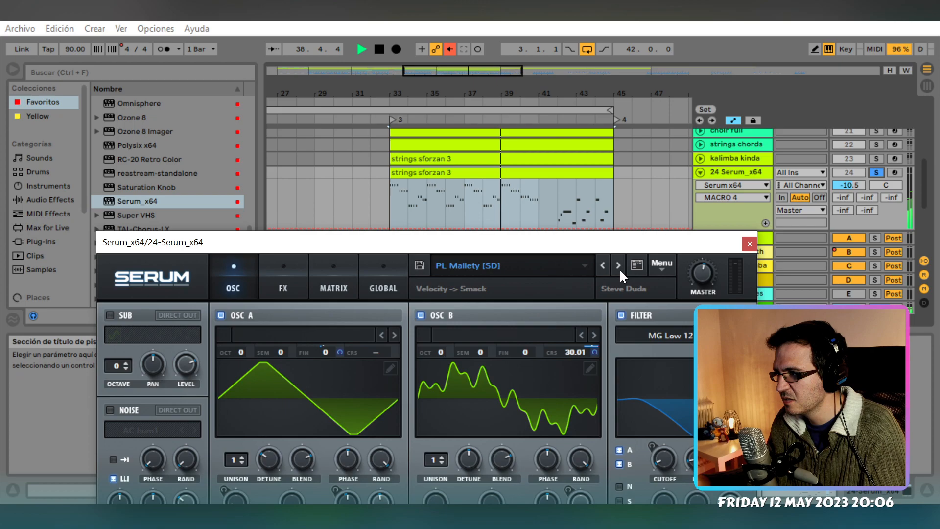
pyautogui.click(619, 267)
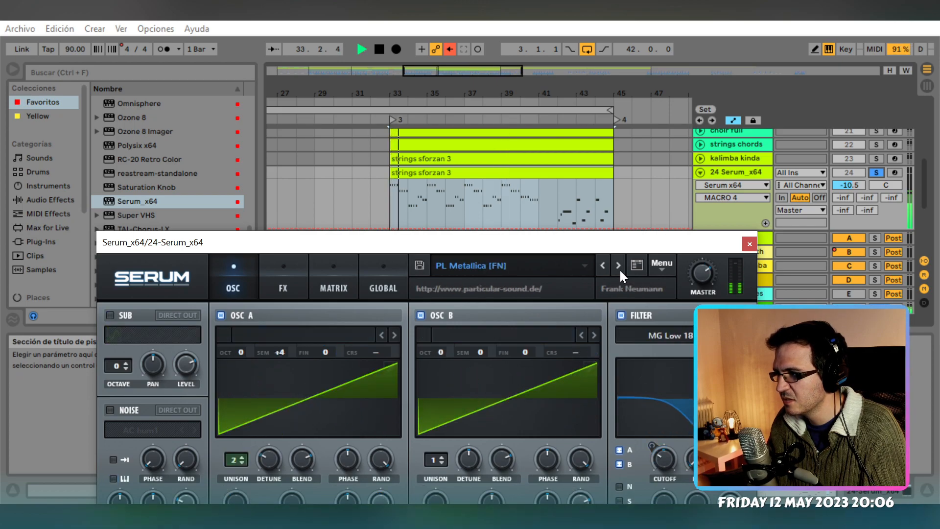
pyautogui.click(619, 269)
pyautogui.press('space')
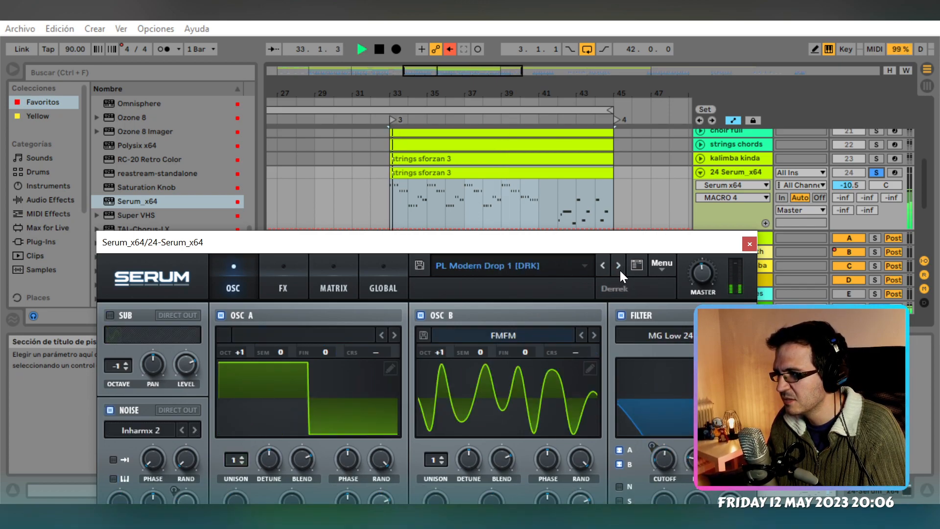
# Audition the soloed plucked presets from PL Monolith [7S] onward and settle on PL Phantoms [SD]
pyautogui.click(619, 265)
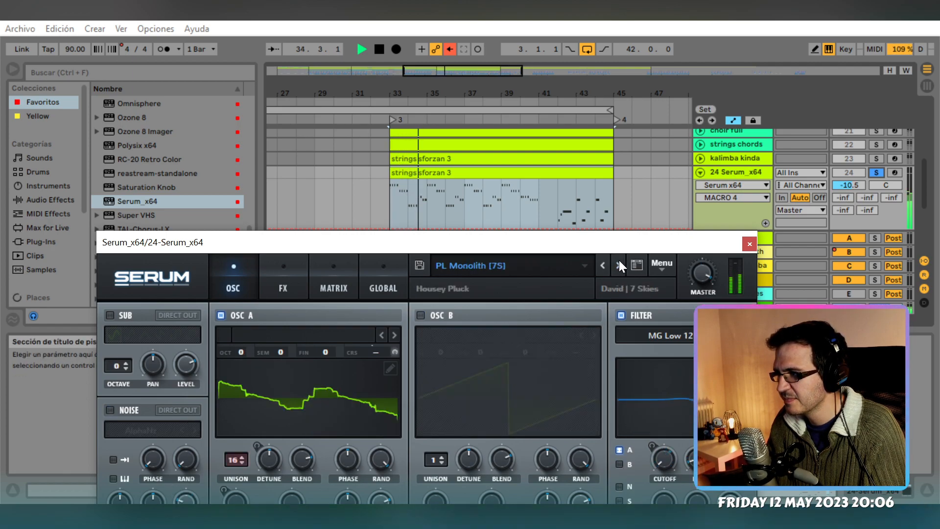
pyautogui.click(619, 264)
pyautogui.click(619, 265)
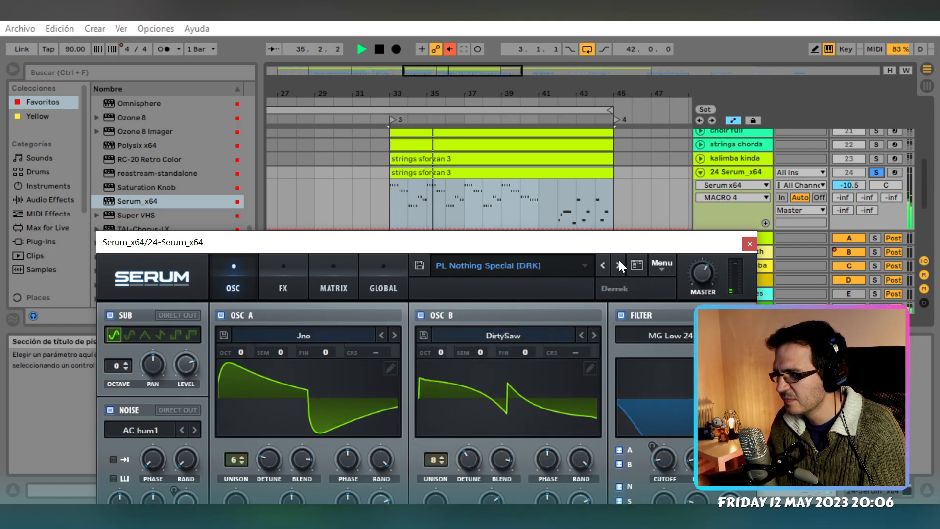
pyautogui.click(619, 265)
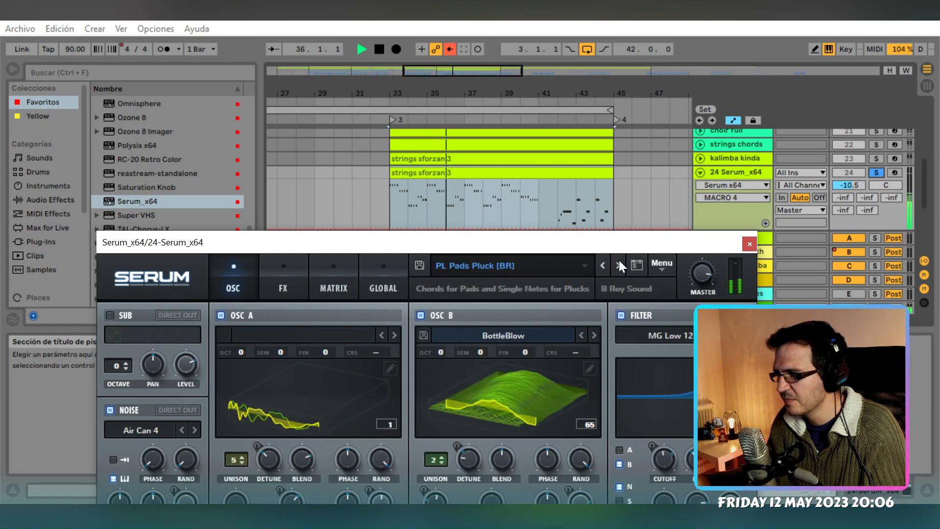
pyautogui.click(619, 264)
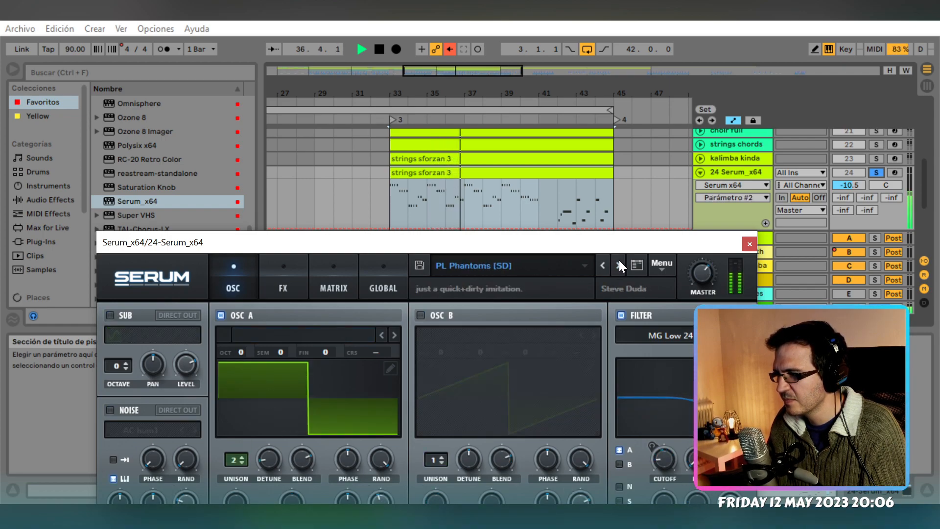
# Unsolo the Serum track to hear it in the mix, stop playback and close the Serum window
pyautogui.click(877, 172)
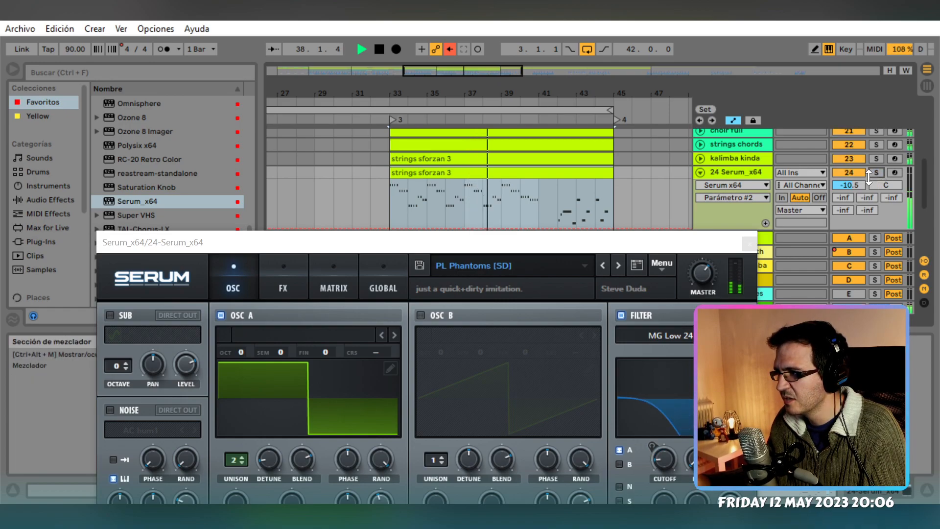
pyautogui.press('space')
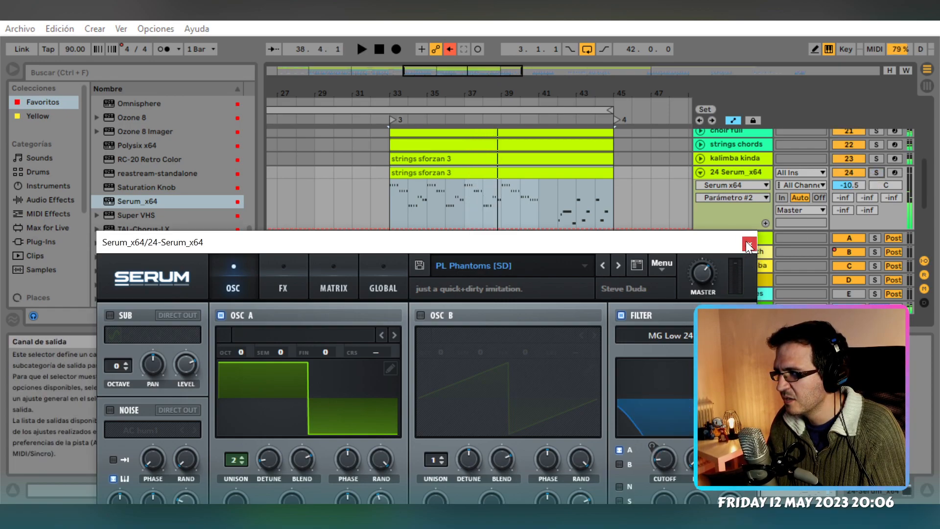
pyautogui.click(748, 243)
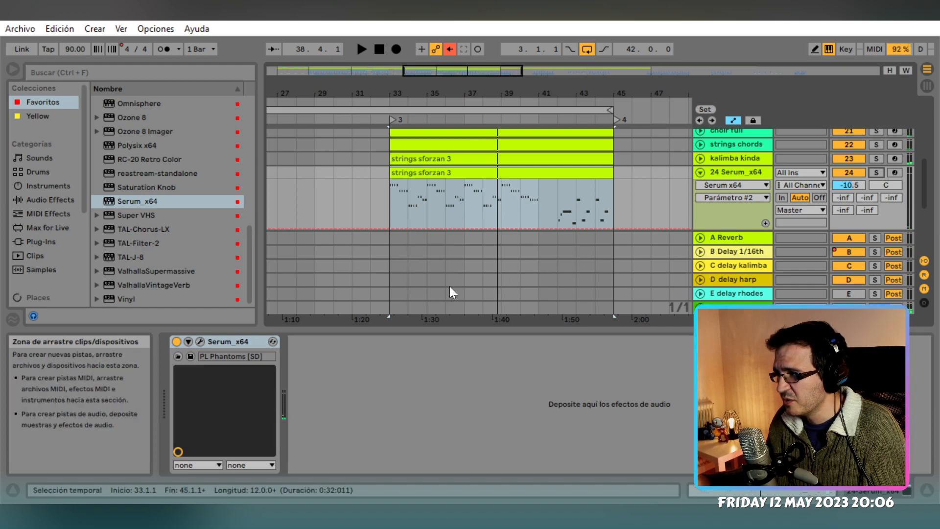
# Add EQ Eight after Serum, turn on its band 8 high cut and lower that band's frequency to about 918 Hz
pyautogui.scroll(10, 142, 201)
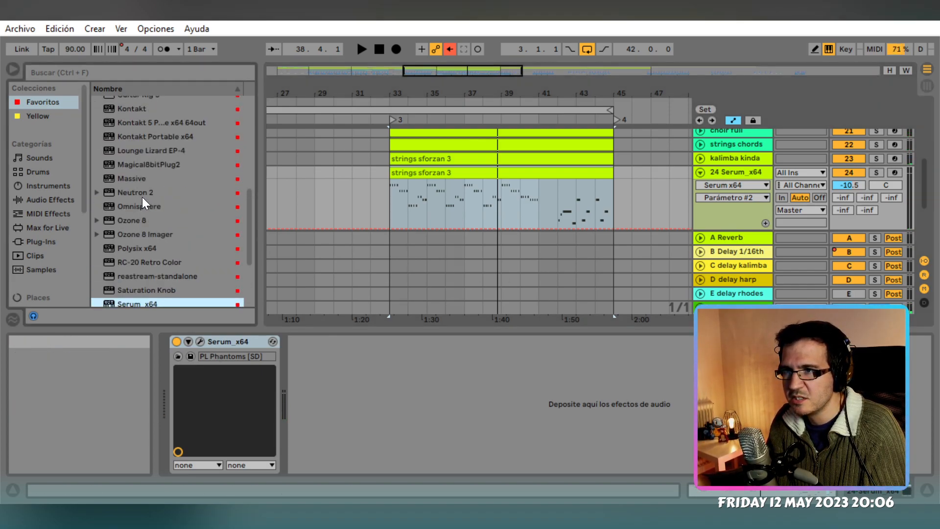
pyautogui.scroll(3, 137, 198)
pyautogui.moveTo(136, 161); pyautogui.dragTo(389, 413)
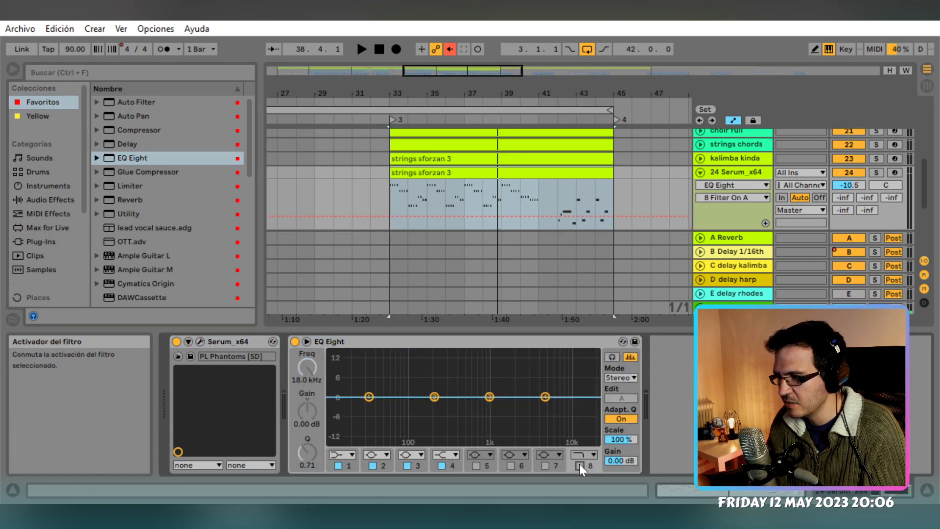
pyautogui.moveTo(307, 368); pyautogui.dragTo(308, 415)
# Play the section while dipping EQ Eight's band 2 at around 400 Hz and setting the band 8 high cut to 2.15 kHz
pyautogui.press('space')
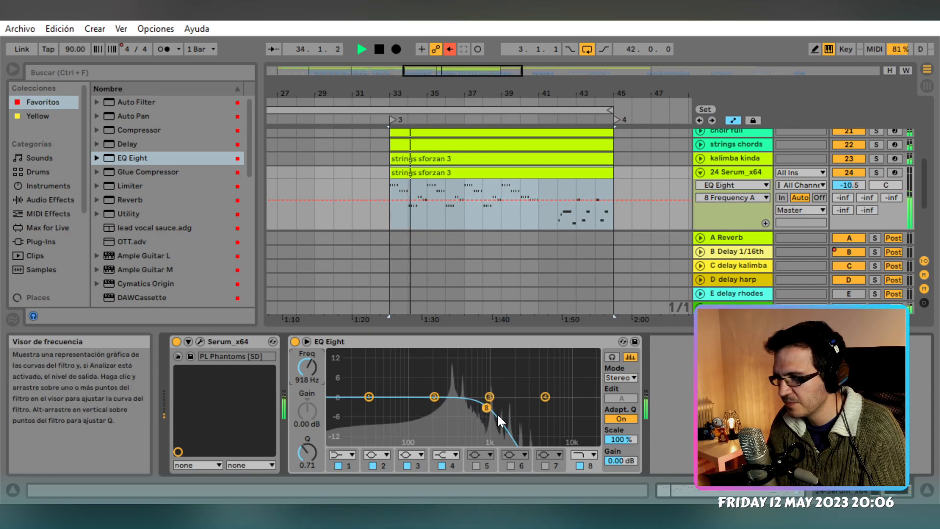
pyautogui.moveTo(435, 397); pyautogui.dragTo(516, 406)
pyautogui.click(444, 345)
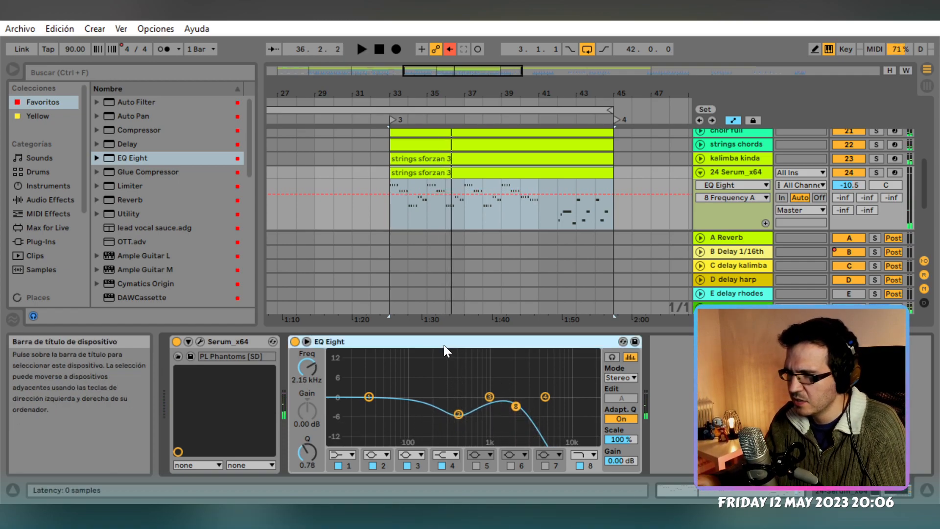
# Delete EQ Eight from the Serum track, then reopen Serum and load the preset PL Plucked [RI]
pyautogui.press('Delete')
pyautogui.click(201, 341)
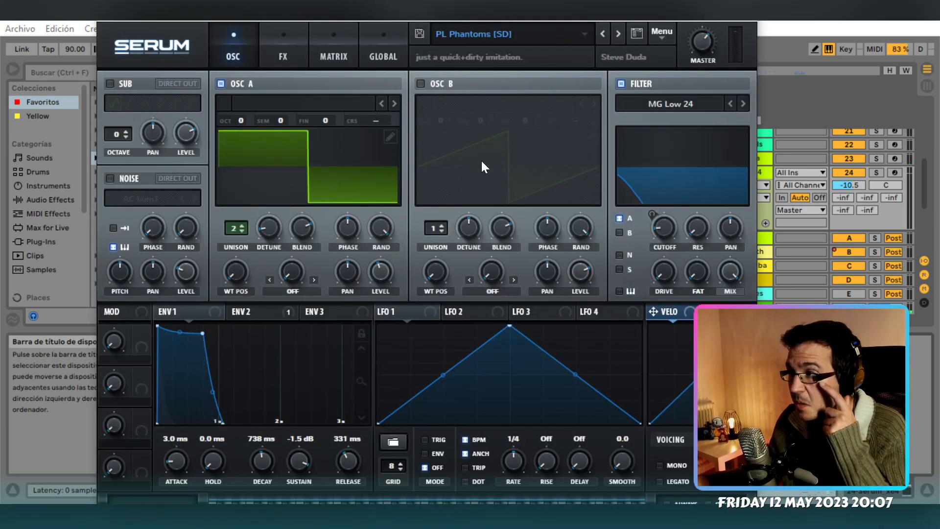
pyautogui.click(618, 39)
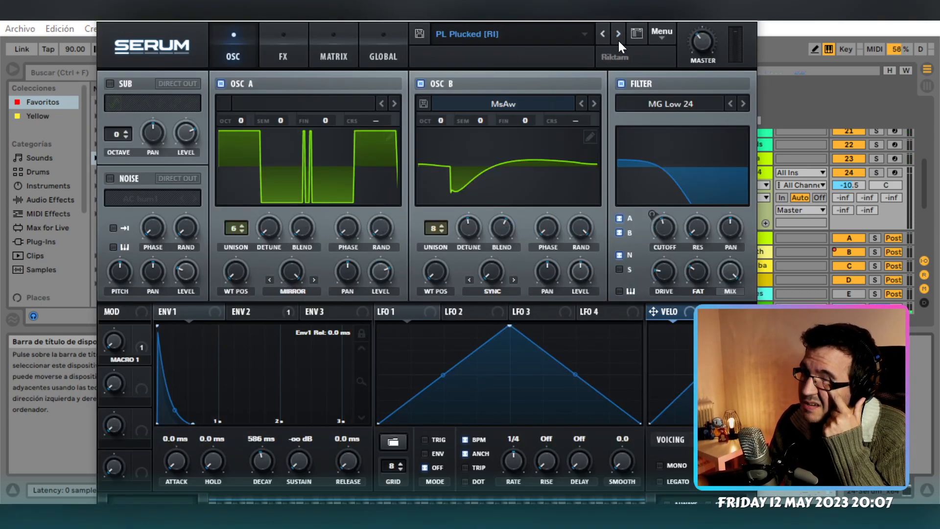
pyautogui.moveTo(510, 19); pyautogui.dragTo(516, 81)
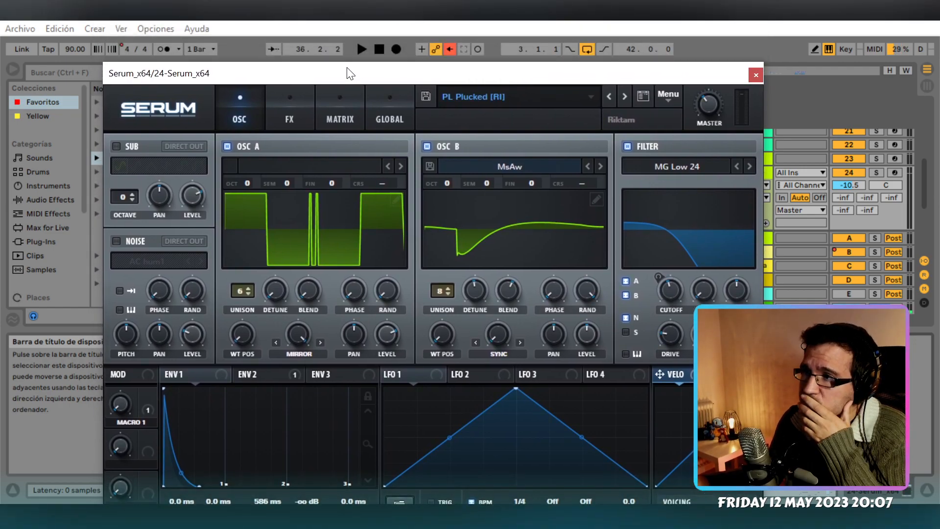
# Audition the plucked presets from PL Pluto [DRK] to PL Spacer [7S] in the mix, return to PL So Dreamy [FP] and stop playback
pyautogui.click(625, 98)
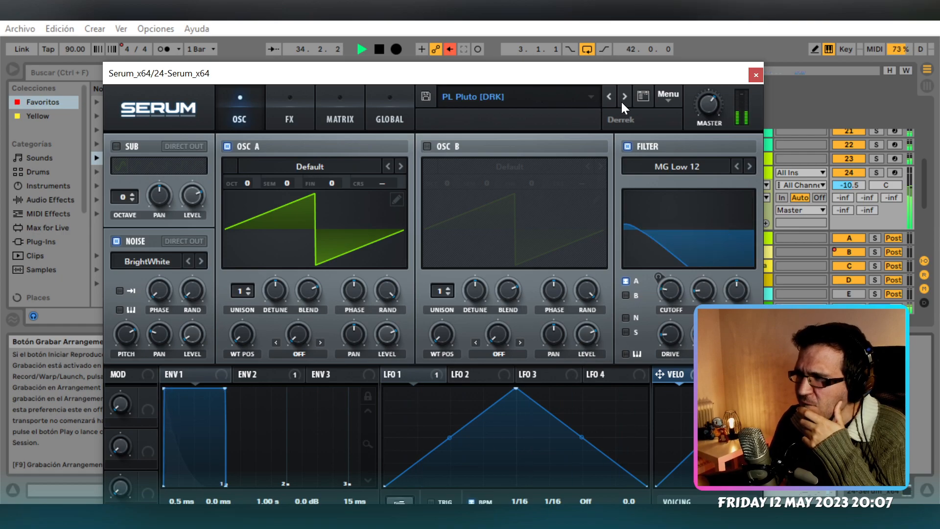
pyautogui.click(625, 98)
pyautogui.click(624, 100)
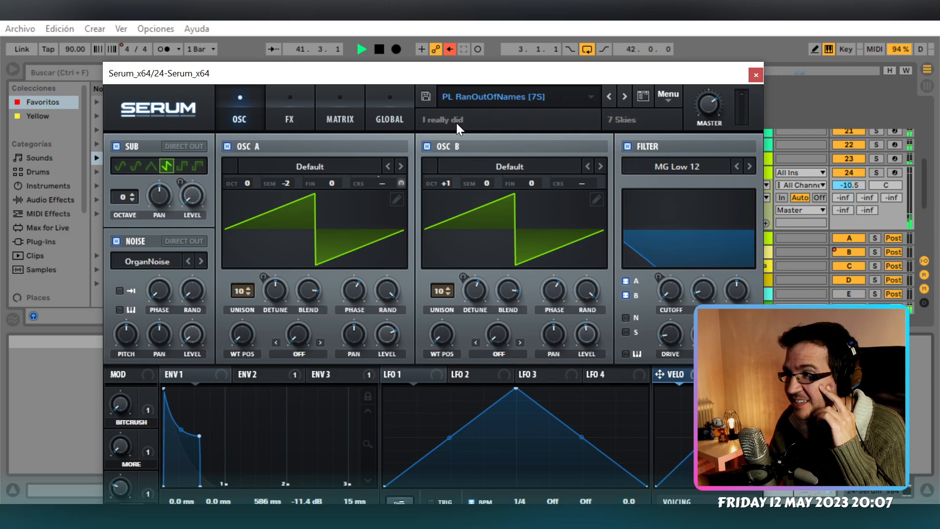
pyautogui.click(625, 96)
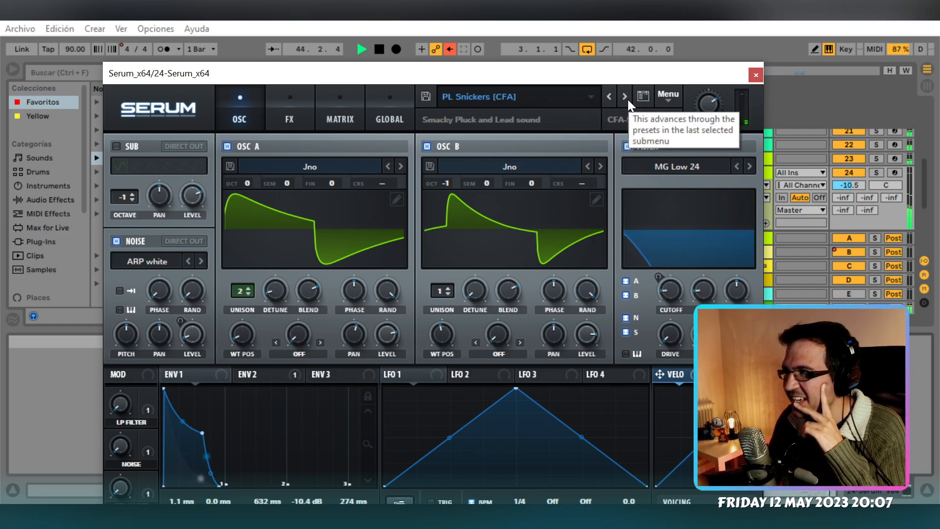
pyautogui.click(627, 98)
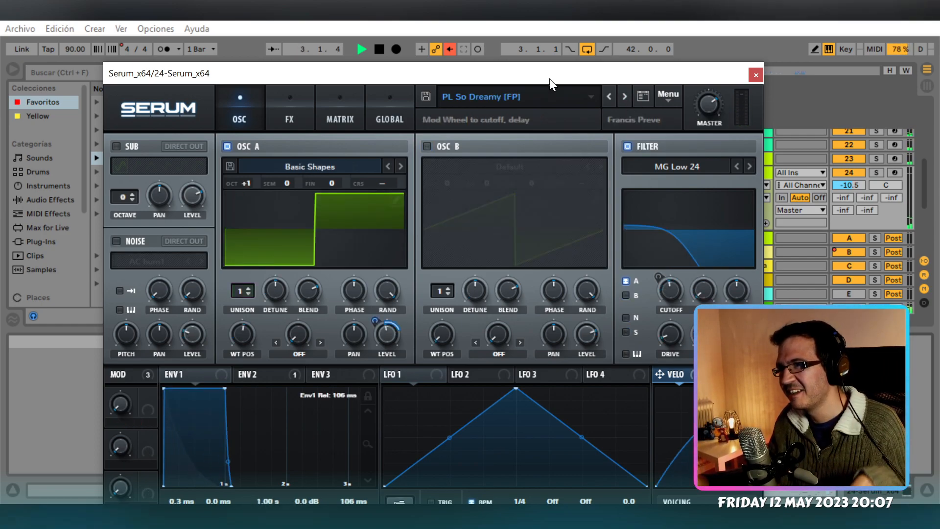
pyautogui.press('space')
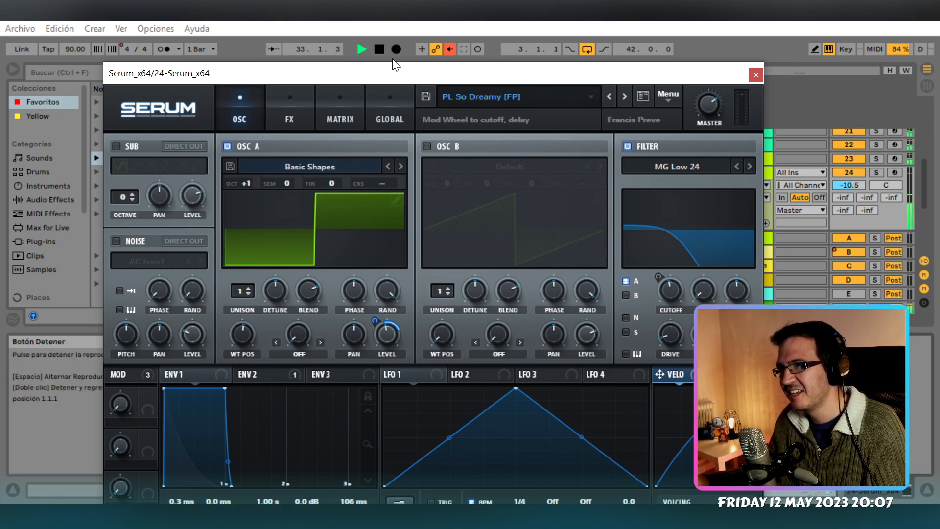
pyautogui.click(626, 100)
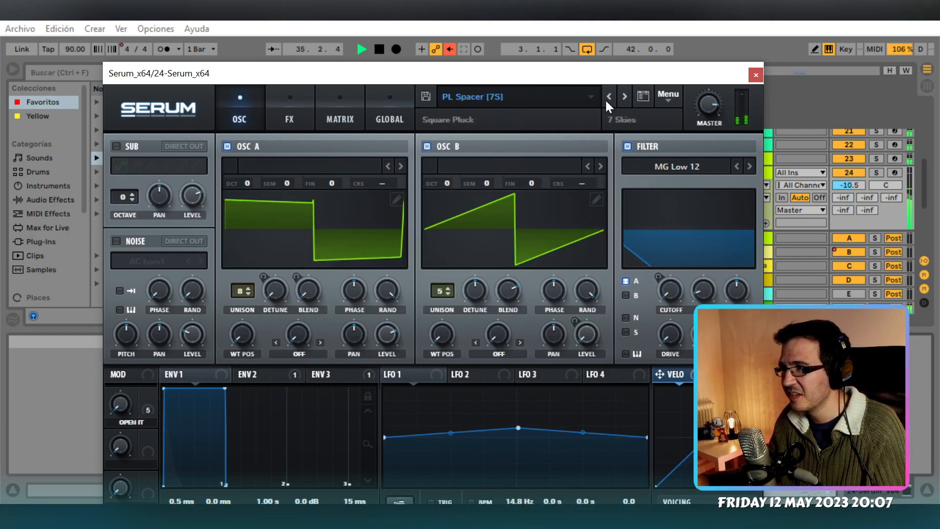
pyautogui.click(607, 100)
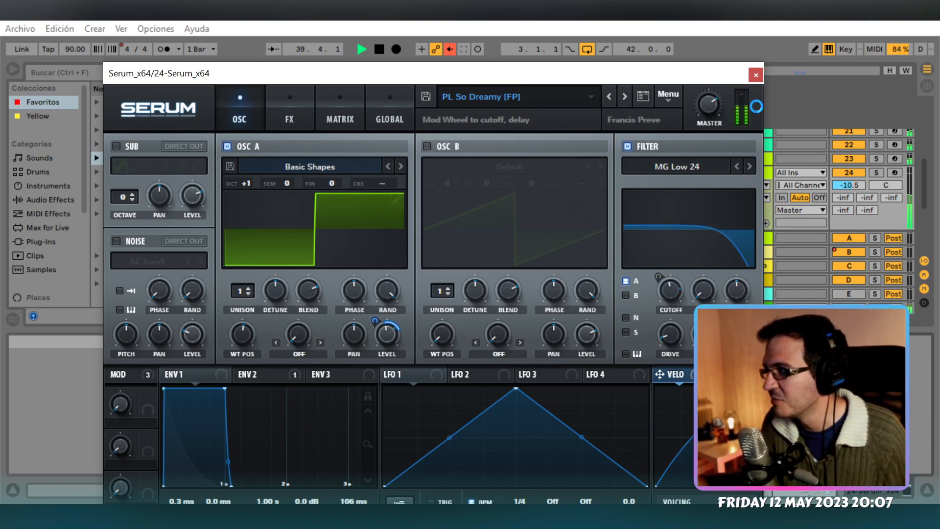
pyautogui.click(380, 49)
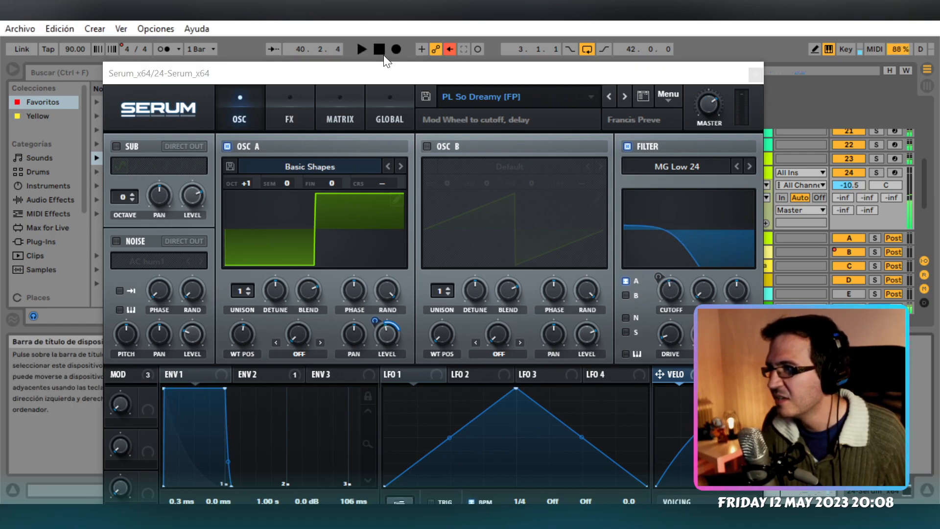
# Scale the Serum interface down to 90% and reposition its window so the envelope and keyboard areas fit on screen
pyautogui.click(757, 113)
pyautogui.rightClick(721, 93)
pyautogui.click(684, 83)
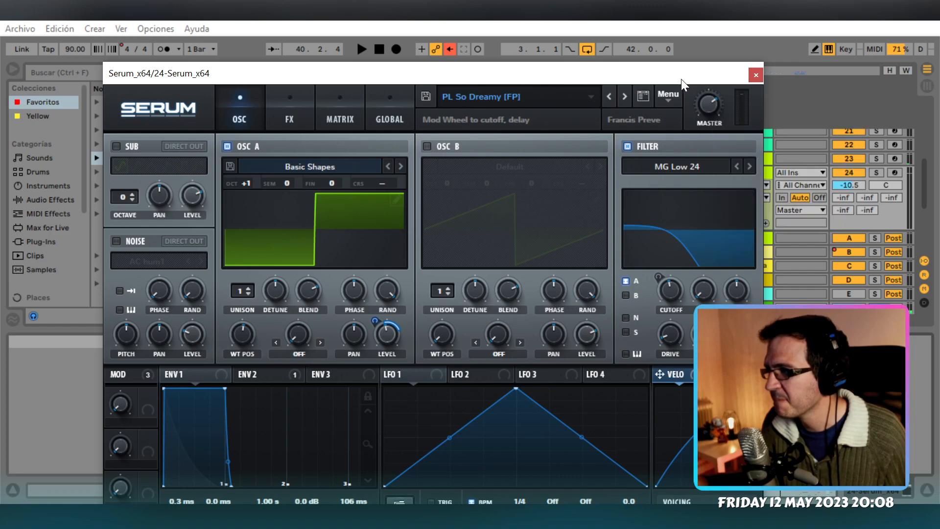
pyautogui.click(134, 116)
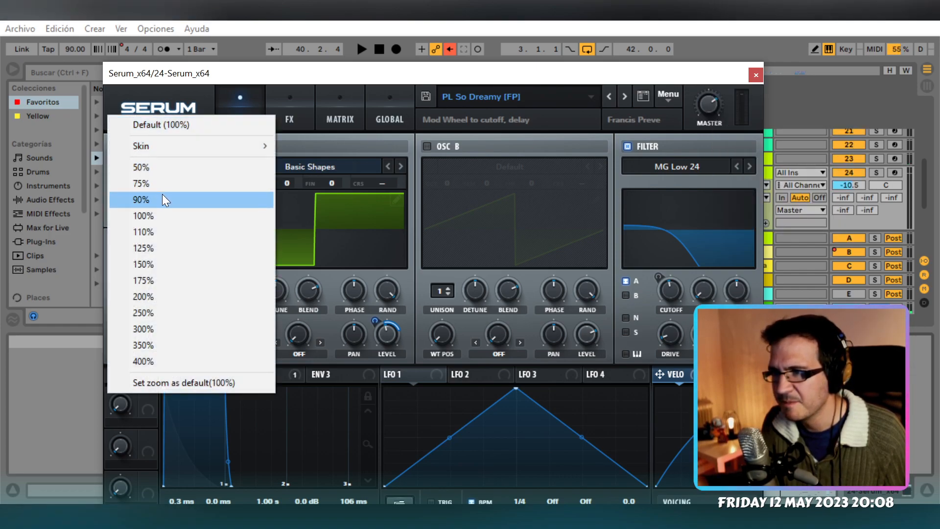
pyautogui.click(141, 199)
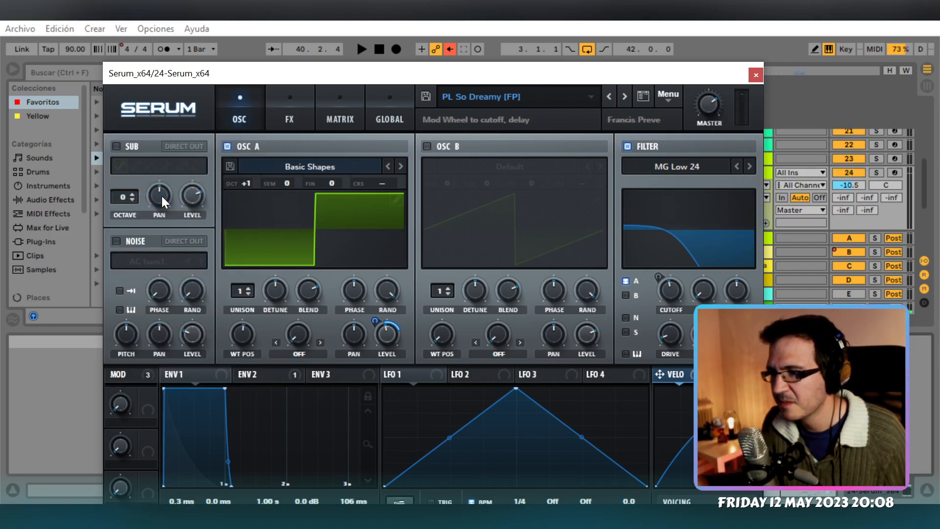
pyautogui.click(196, 127)
pyautogui.moveTo(449, 80); pyautogui.dragTo(443, 25)
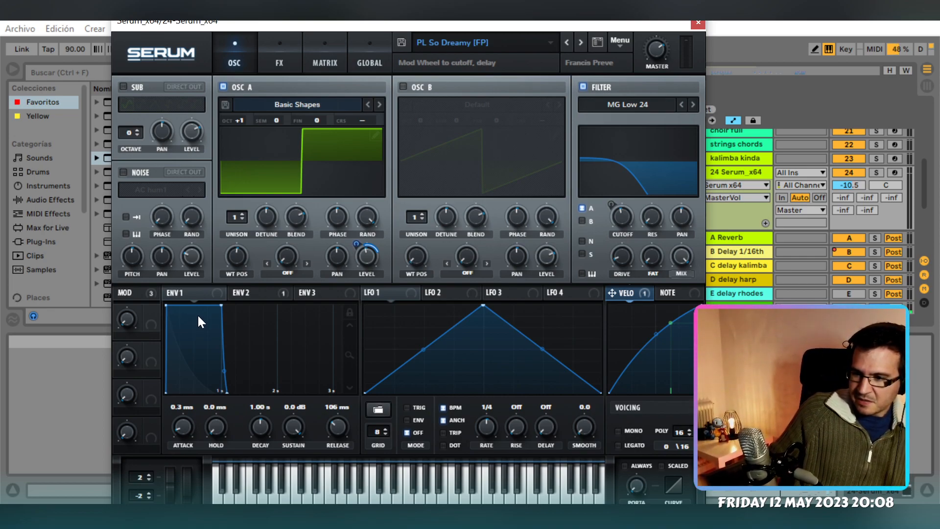
# Arm the Serum track, move the Serum window clear of the transport and start playback of the section
pyautogui.click(898, 171)
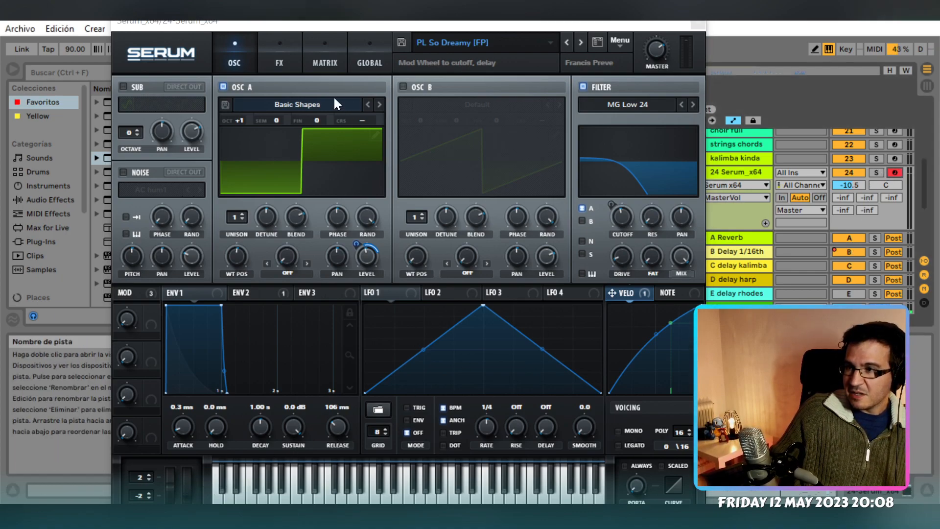
pyautogui.moveTo(369, 25); pyautogui.dragTo(386, 85)
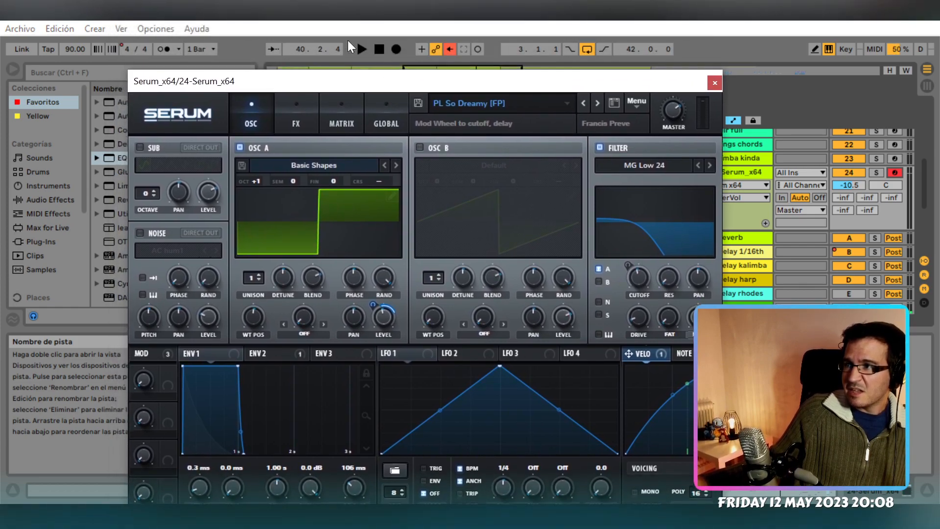
pyautogui.click(364, 49)
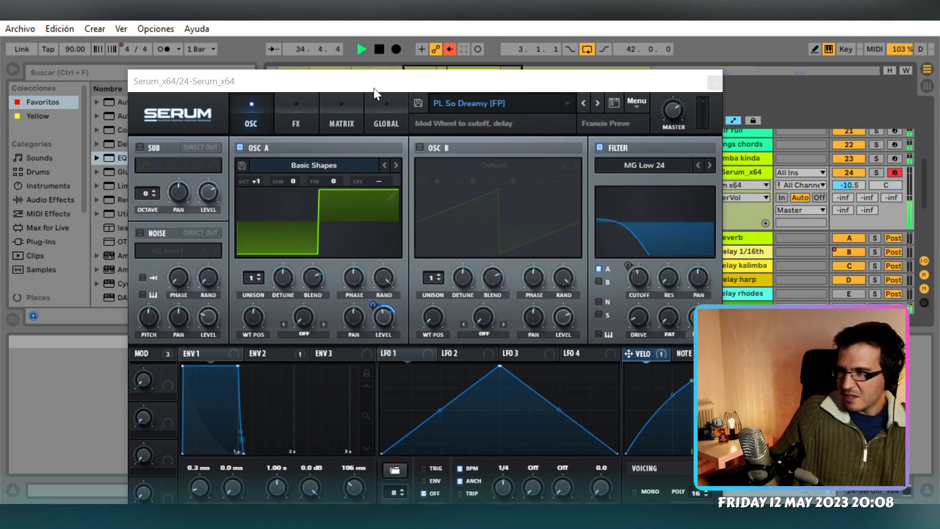
# Audition the remaining plucked presets in the mix, from PL Spacer [7S] through PL Tinkerbell [DRK] to PL Totem [7S], restarting the section once
pyautogui.click(596, 104)
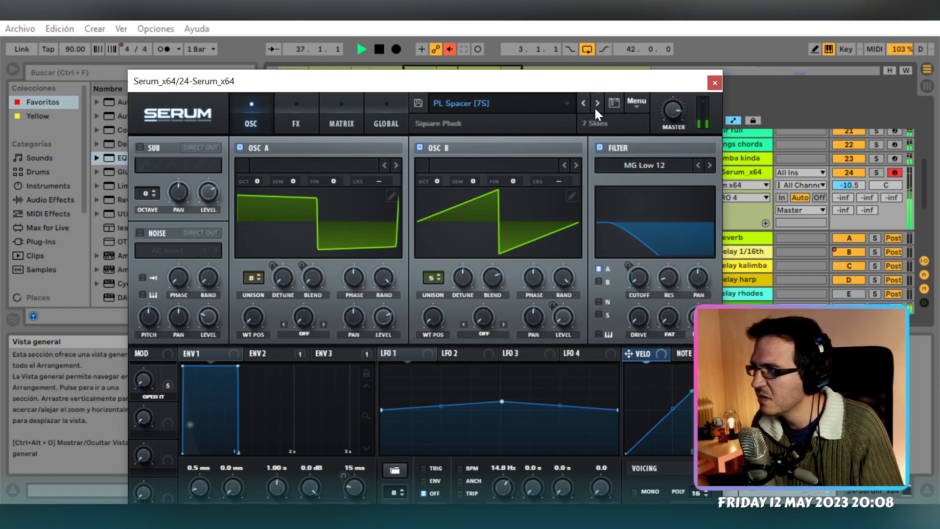
pyautogui.click(596, 104)
pyautogui.click(596, 104)
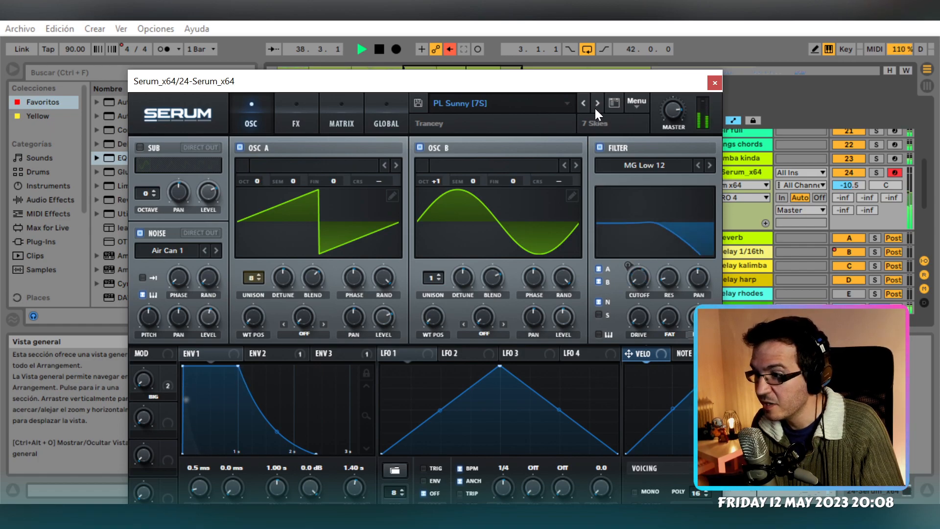
pyautogui.click(596, 104)
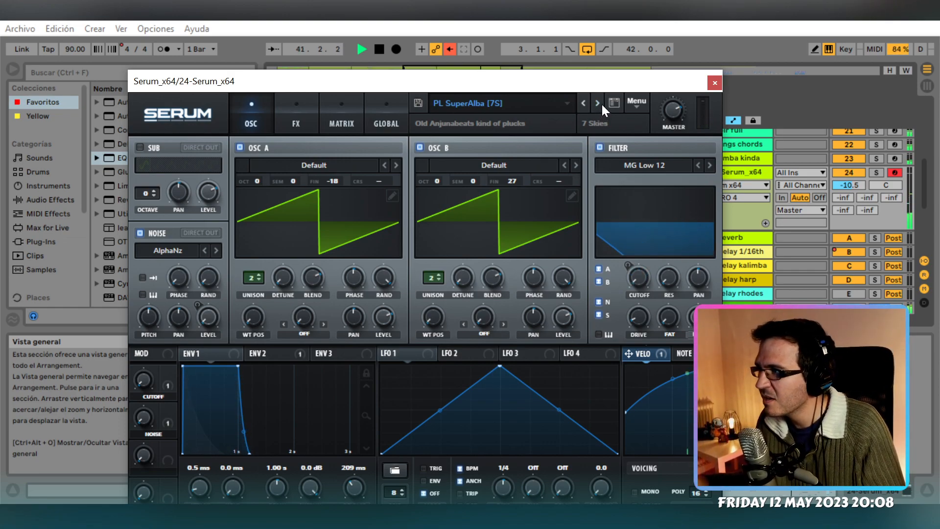
pyautogui.click(601, 102)
pyautogui.click(365, 50)
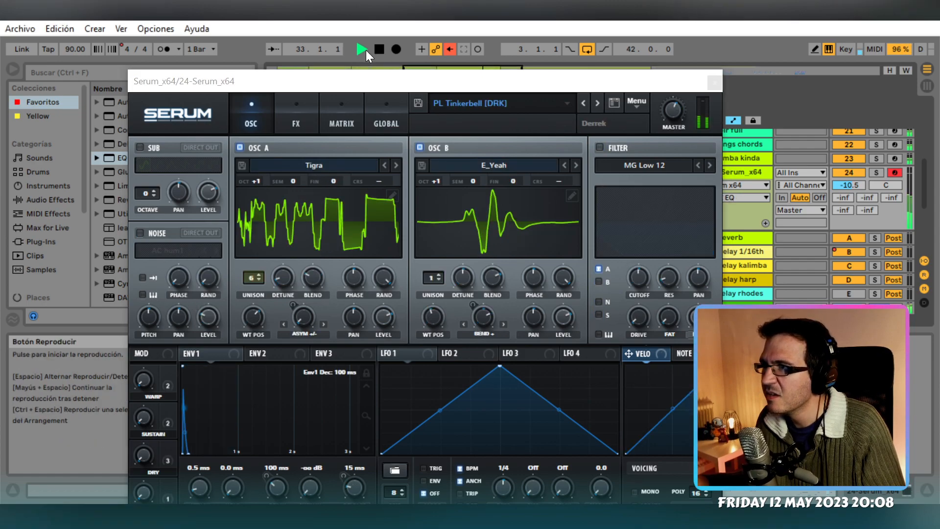
pyautogui.click(597, 103)
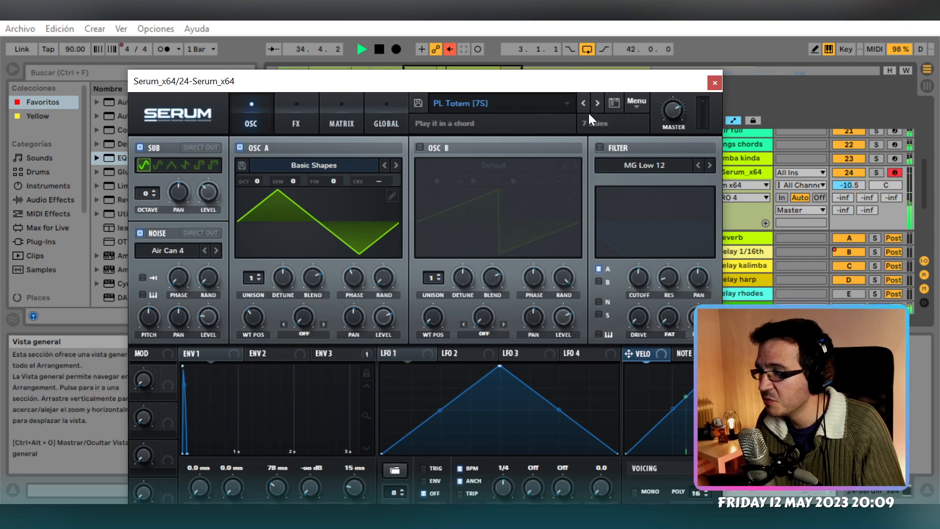
# Audition the first bass presets during playback, from BA Ampology [CFA] to BA Chunky Bass Chop 2 [GQ]
pyautogui.click(598, 105)
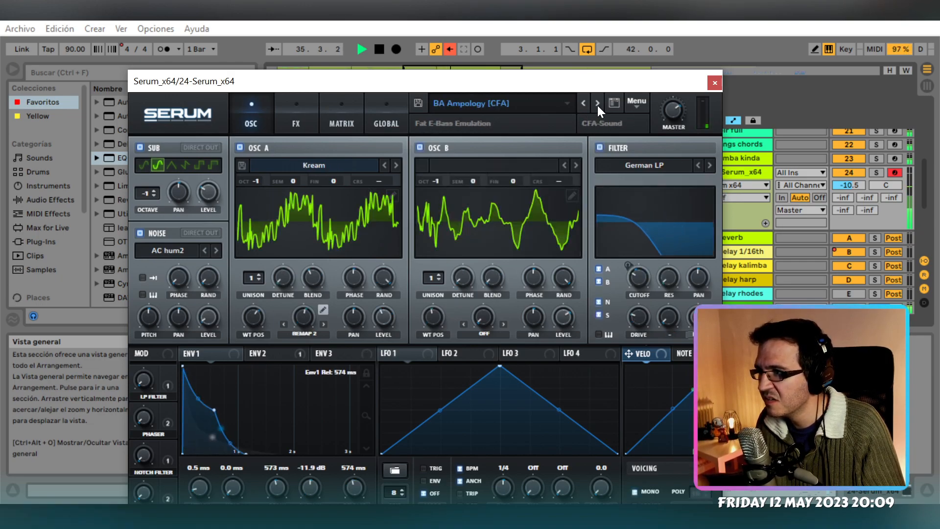
pyautogui.click(597, 105)
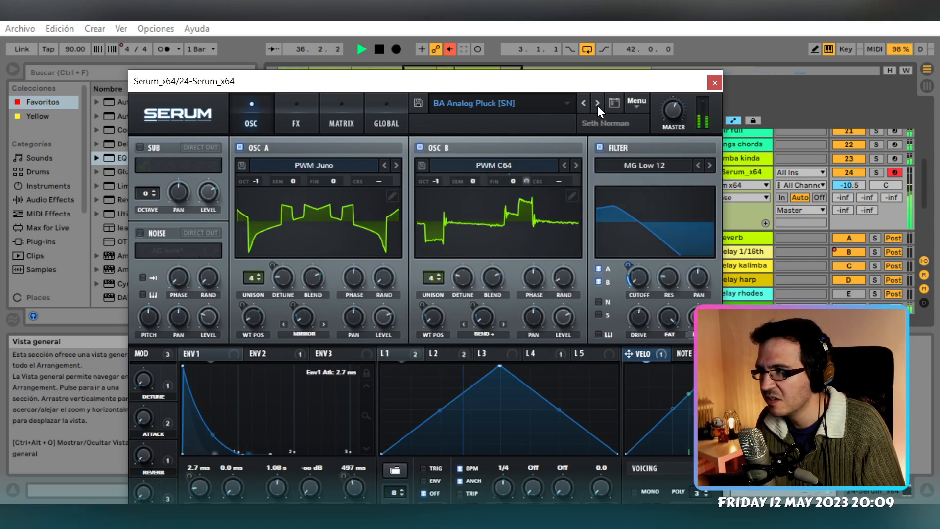
pyautogui.click(597, 105)
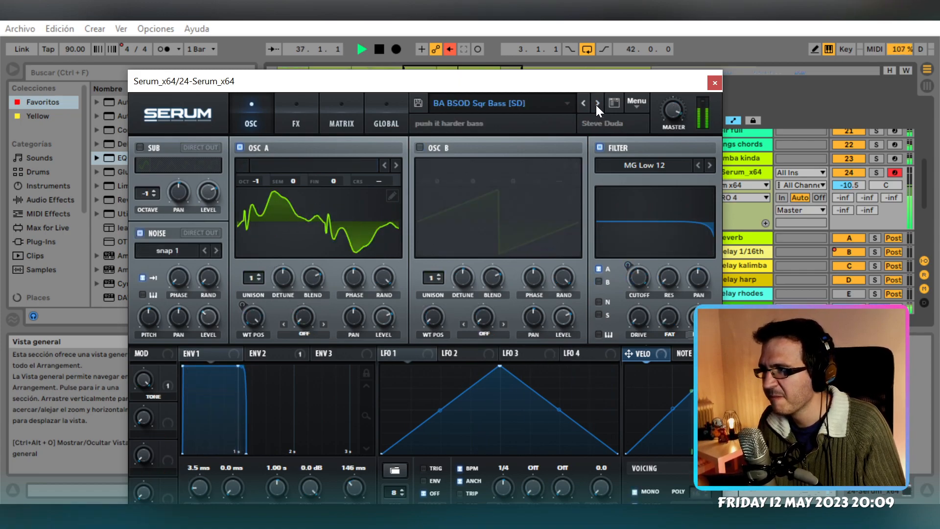
pyautogui.click(597, 105)
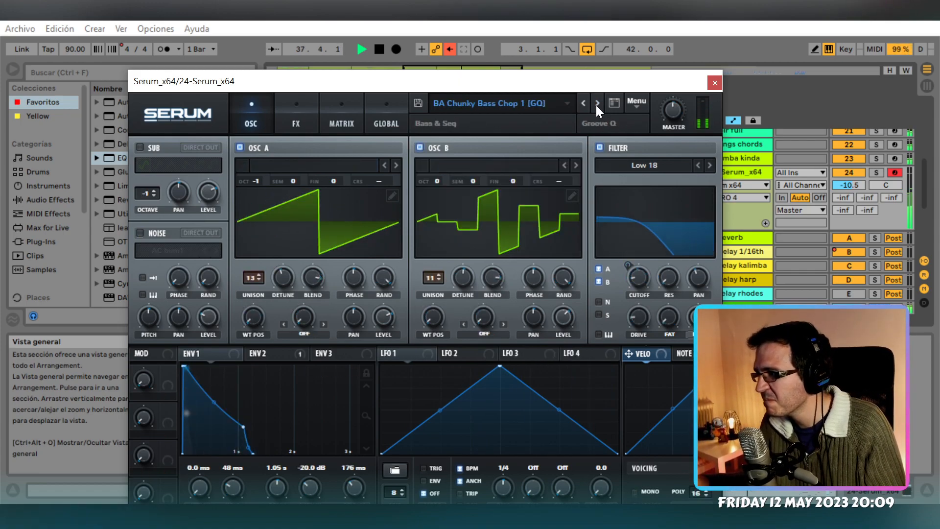
pyautogui.click(595, 105)
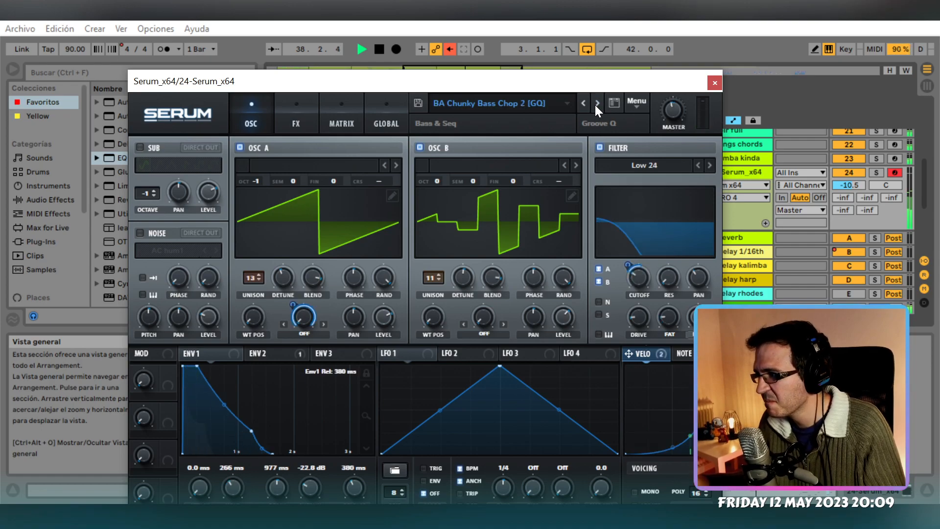
# Load the KEYS - Digital Bells preset from the Cymatics - Xfer Serum Starter Pack during playback
pyautogui.click(522, 105)
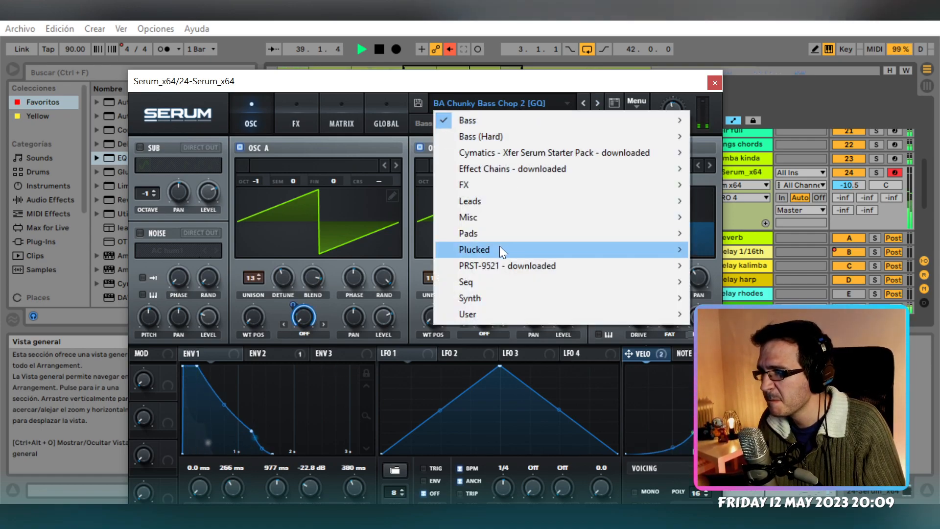
pyautogui.moveTo(509, 153)
pyautogui.moveTo(772, 152)
pyautogui.click(368, 370)
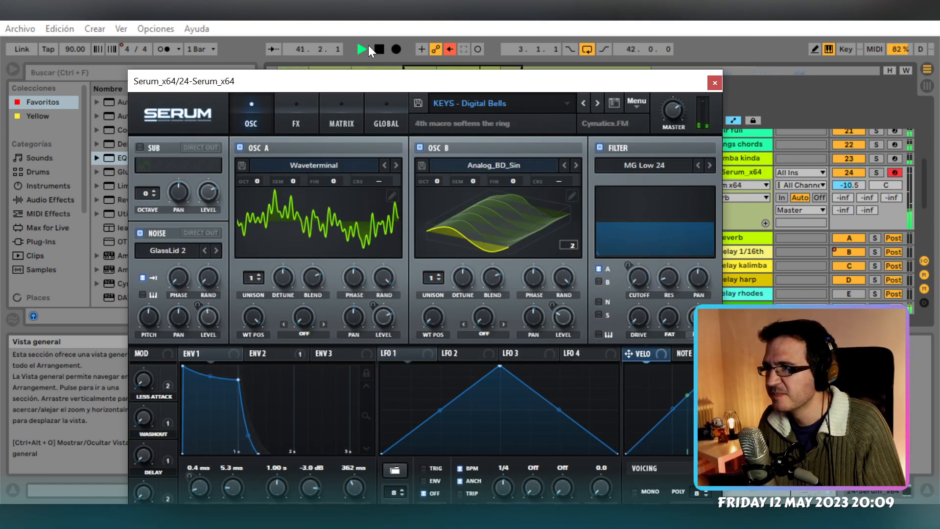
# Audition the following keys presets in the mix, from KEYS - Distorgan through KEYS - Rhodes Texture
pyautogui.click(598, 103)
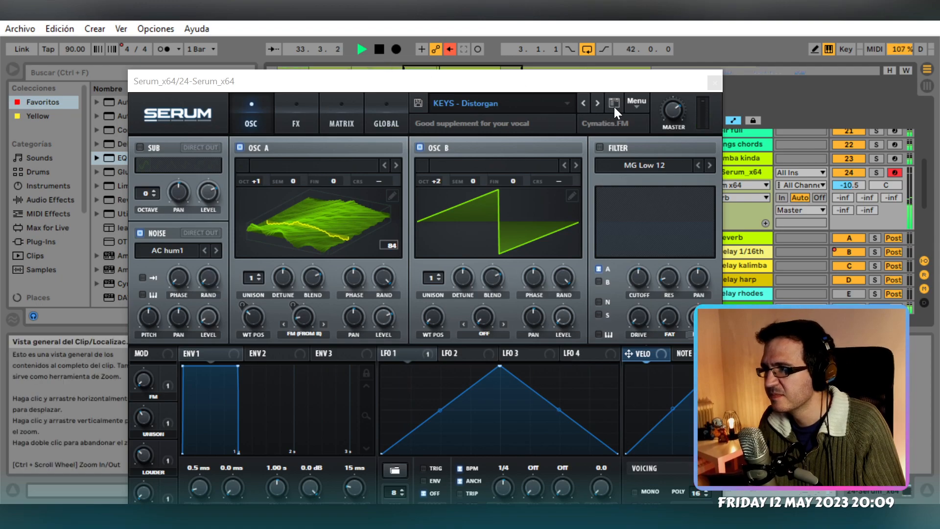
pyautogui.click(553, 103)
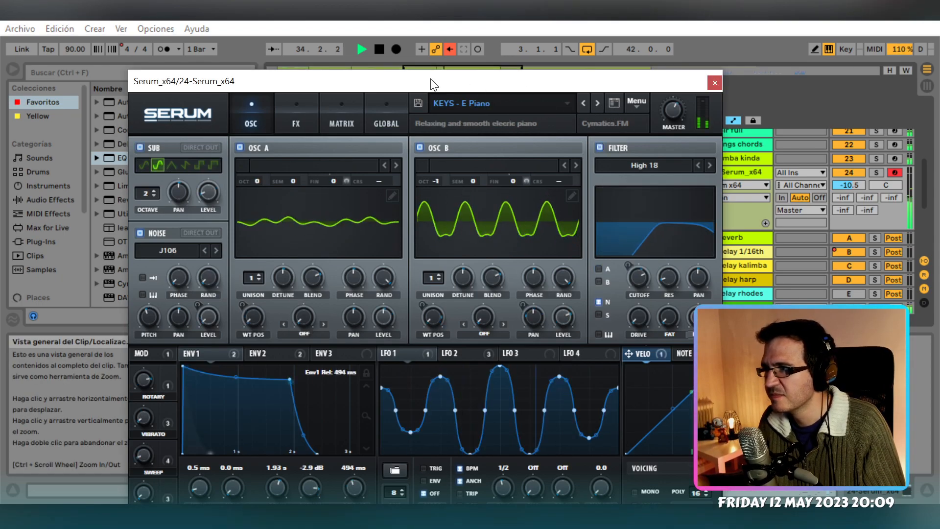
pyautogui.click(598, 103)
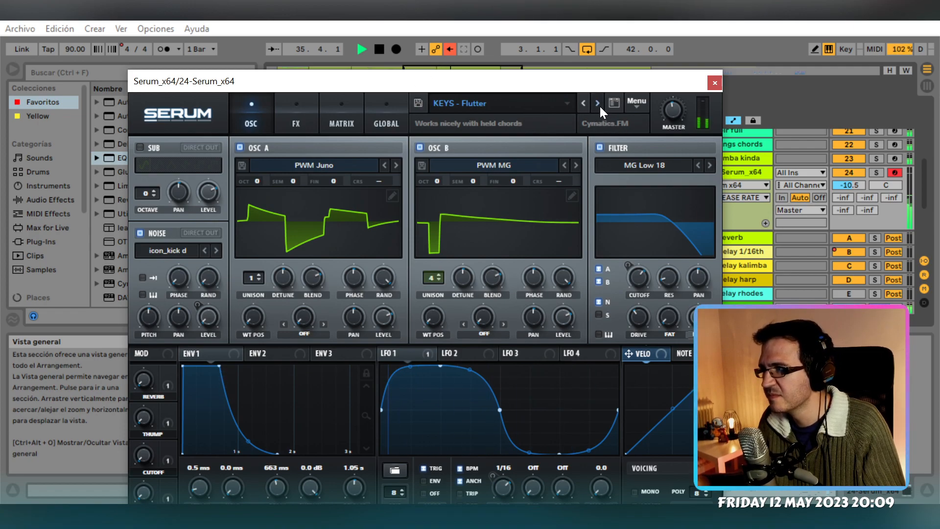
pyautogui.click(599, 107)
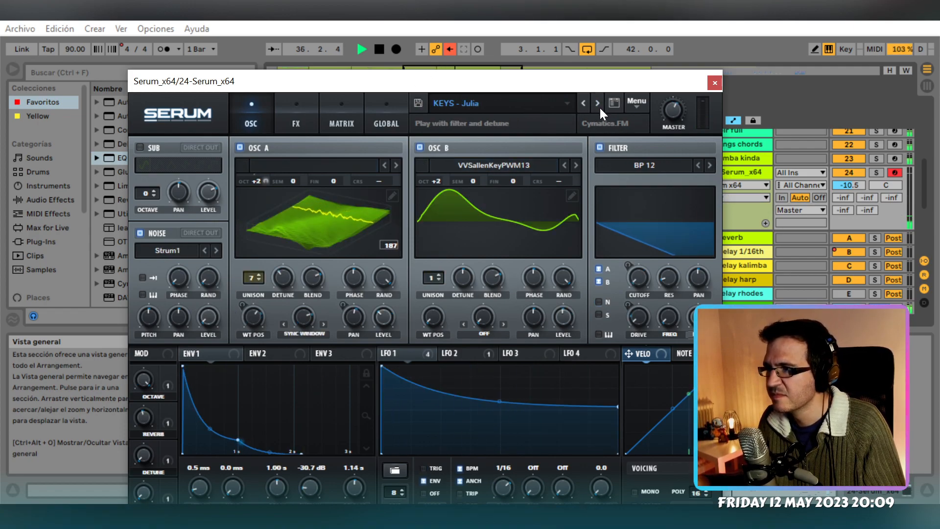
pyautogui.click(599, 106)
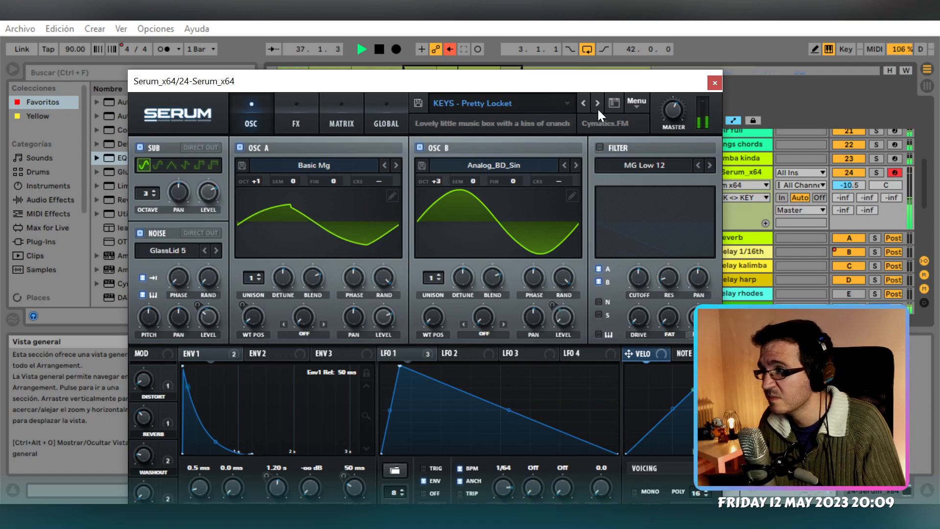
pyautogui.click(600, 104)
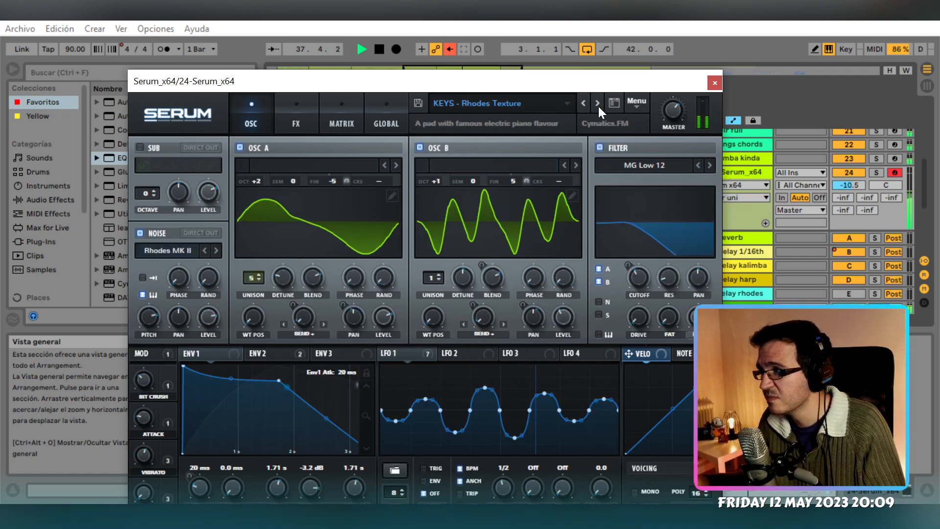
# Audition the lead presets from LEAD - Eighty Three to LEAD - Leviathan and check the preset categories without choosing another
pyautogui.click(598, 105)
pyautogui.click(596, 105)
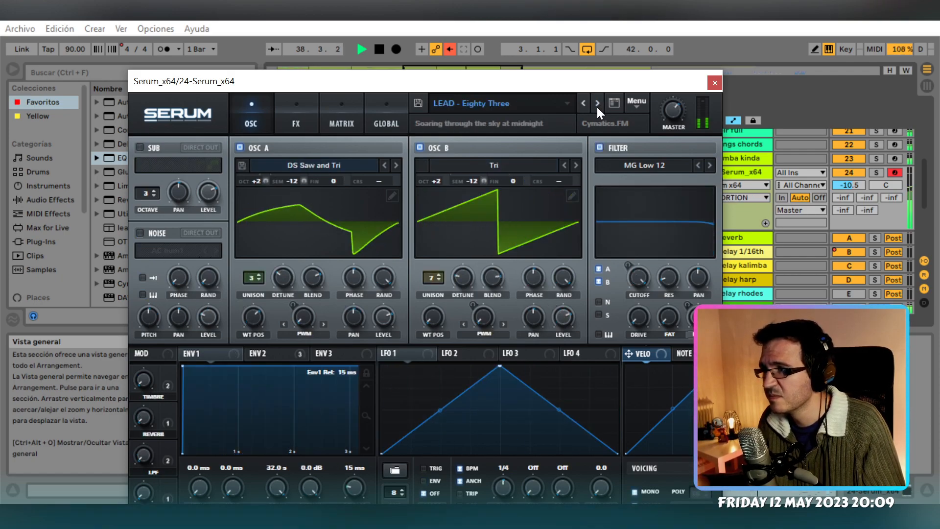
pyautogui.click(597, 105)
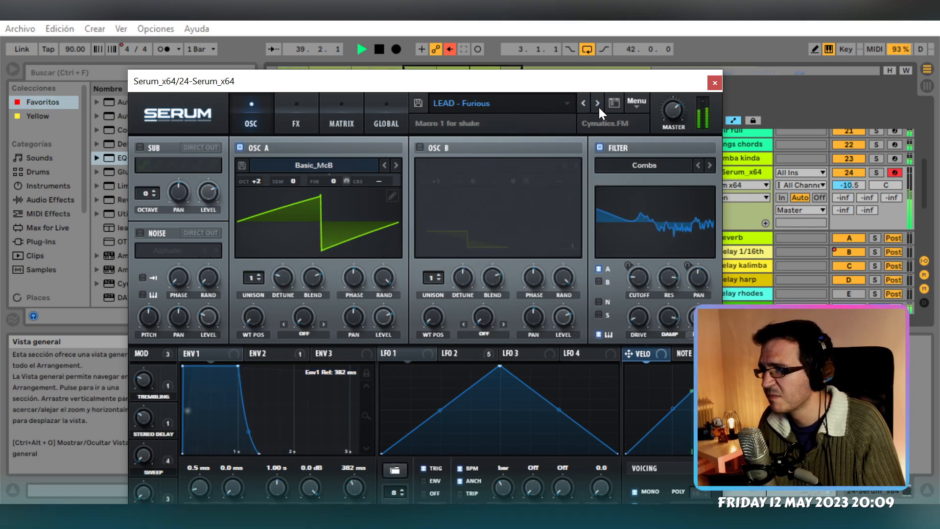
pyautogui.click(598, 105)
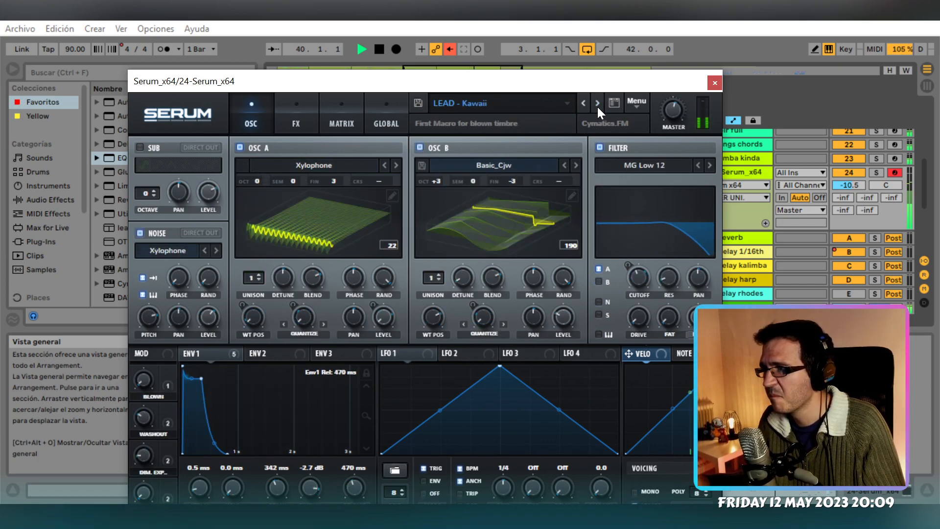
pyautogui.click(597, 104)
pyautogui.click(517, 105)
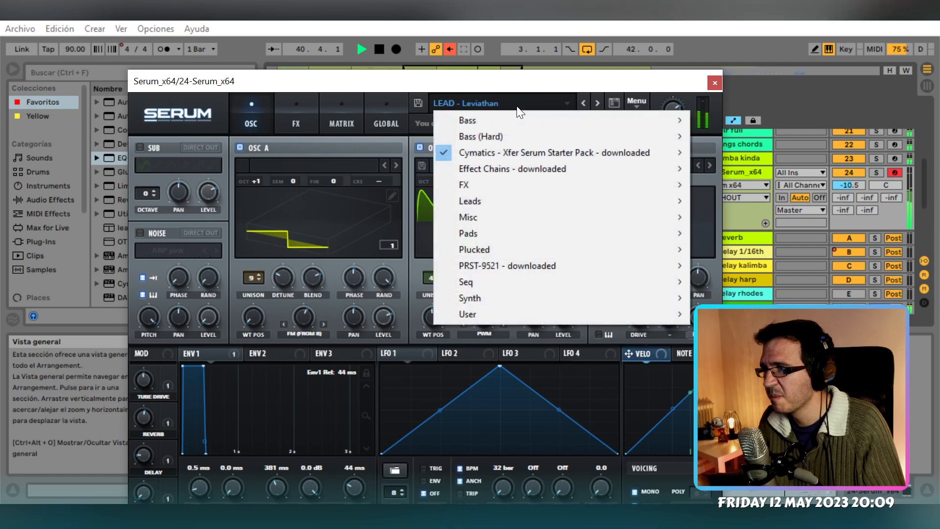
pyautogui.moveTo(539, 202)
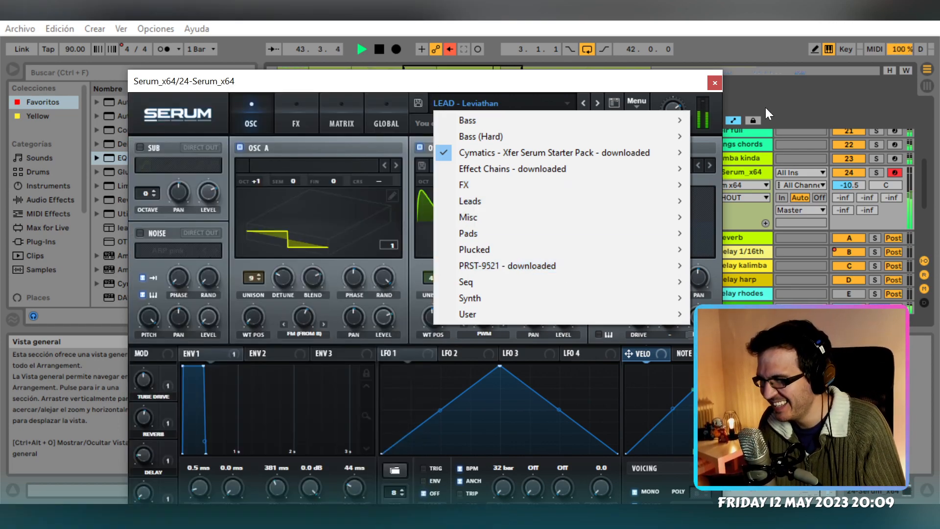
pyautogui.click(680, 81)
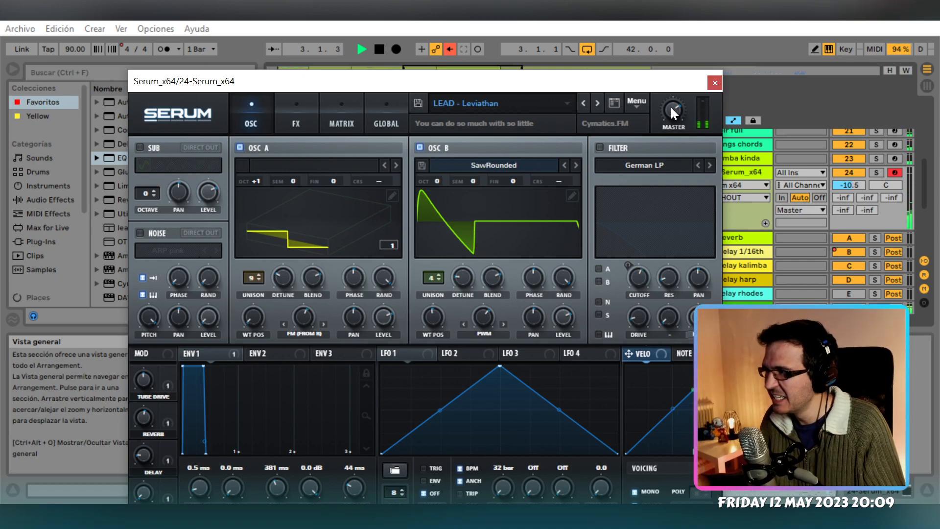
# Stop playback, close the Serum window and delete the Serum device from track 24, keeping its MIDI clip
pyautogui.click(380, 49)
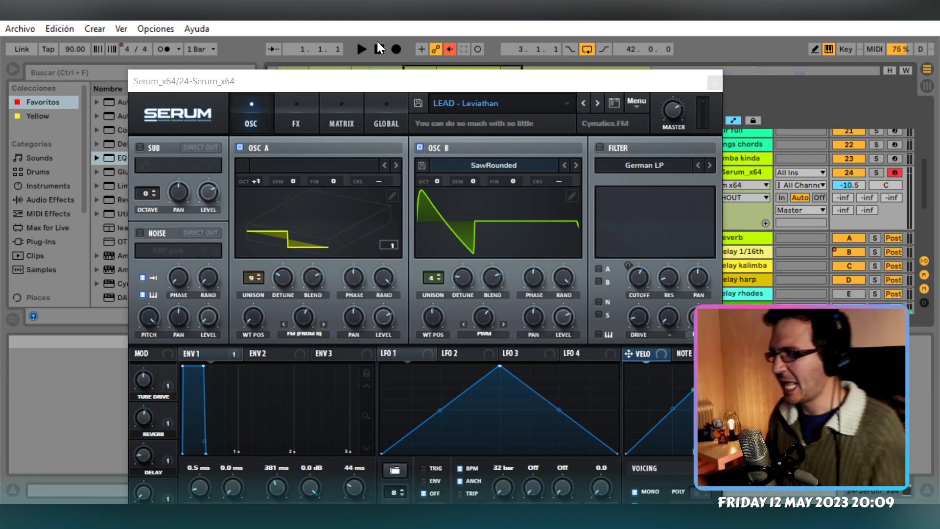
pyautogui.click(715, 83)
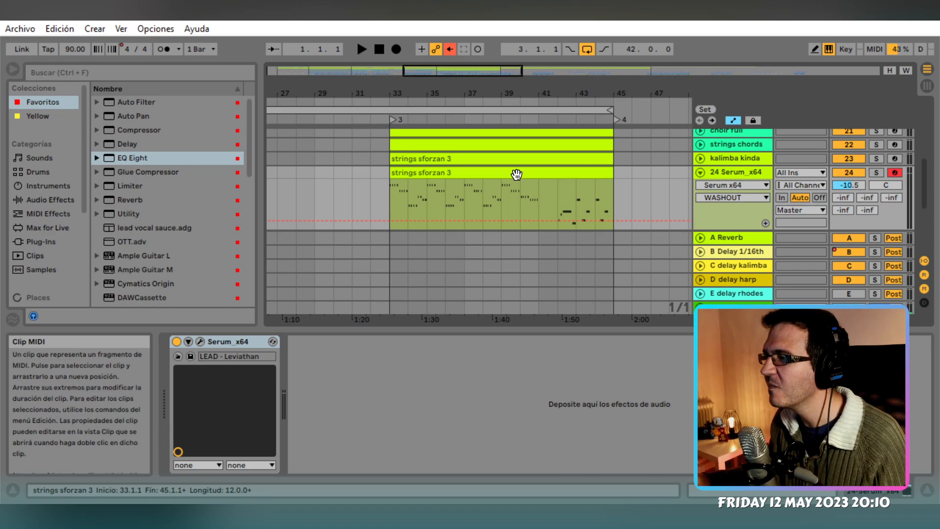
pyautogui.click(533, 169)
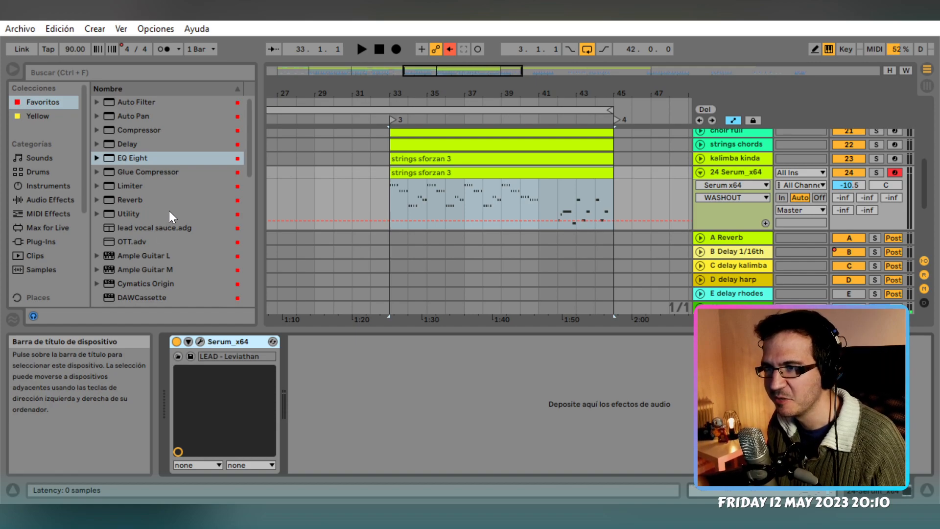
pyautogui.press('Delete')
# Look through the favorite plug-ins for another instrument and load Omnisphere onto MIDI track 24
pyautogui.scroll(-5, 170, 217)
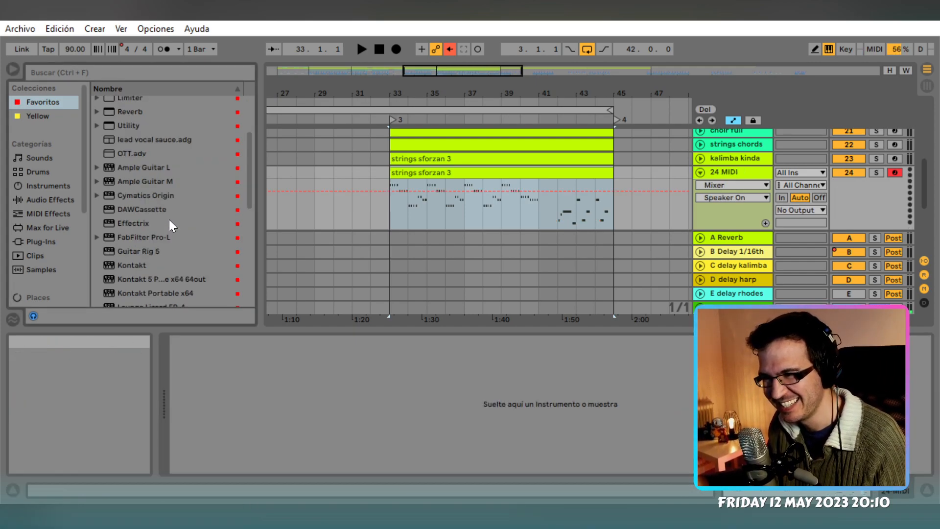
pyautogui.scroll(-6, 171, 221)
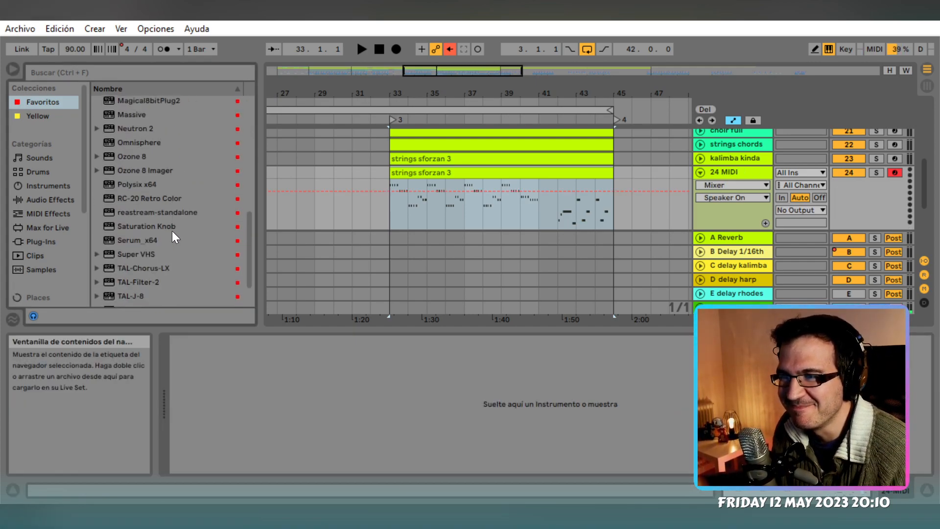
pyautogui.scroll(-1, 172, 236)
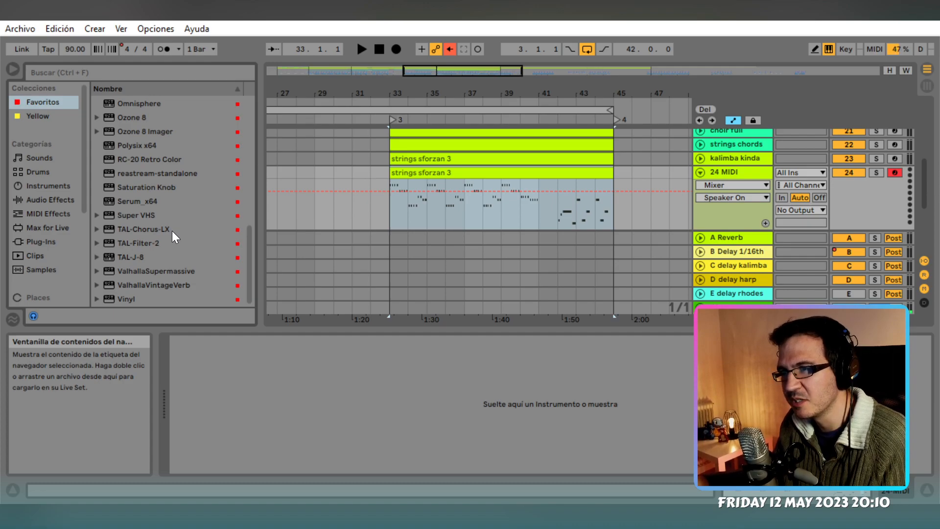
pyautogui.scroll(6, 172, 231)
pyautogui.scroll(4, 172, 231)
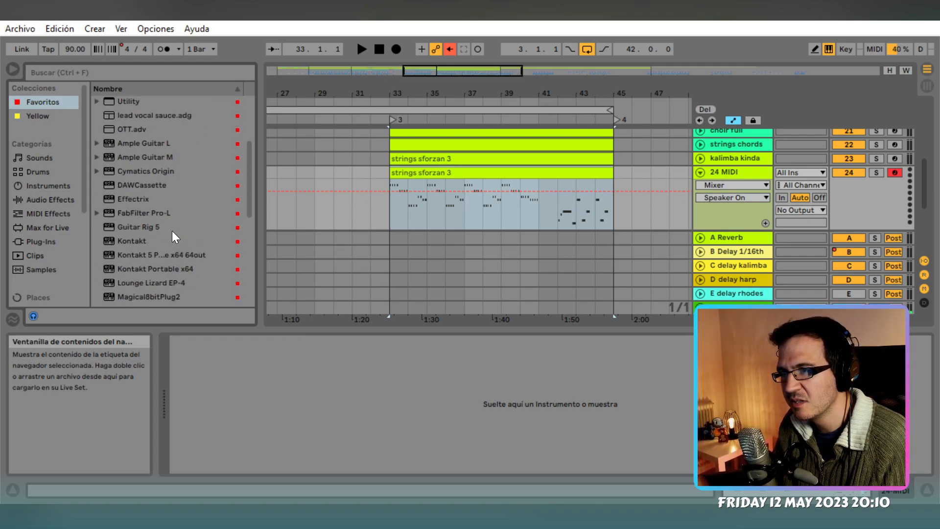
pyautogui.scroll(-10, 171, 230)
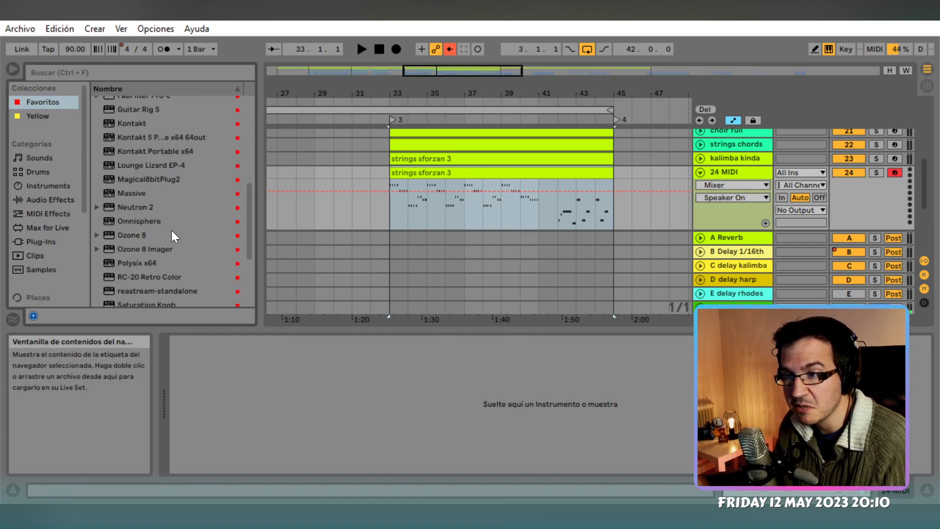
pyautogui.scroll(-1, 165, 236)
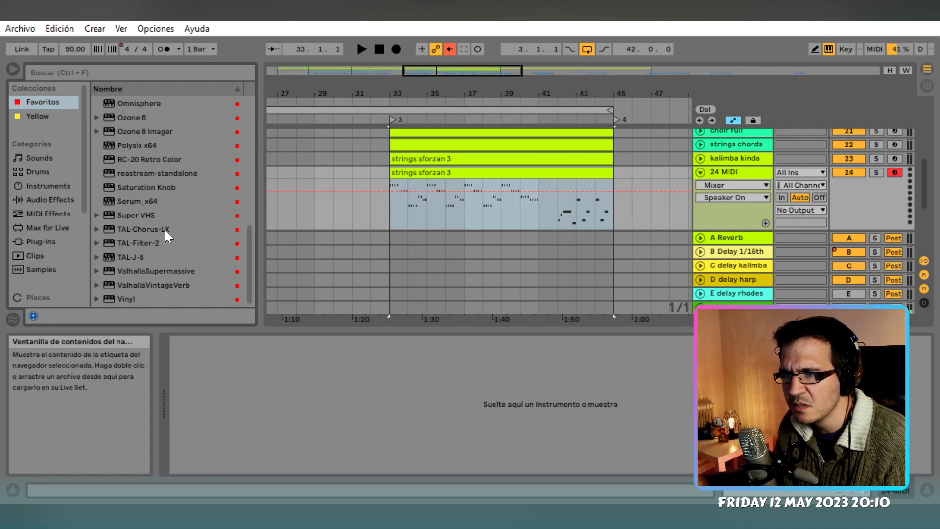
pyautogui.scroll(2, 165, 230)
pyautogui.scroll(3, 165, 230)
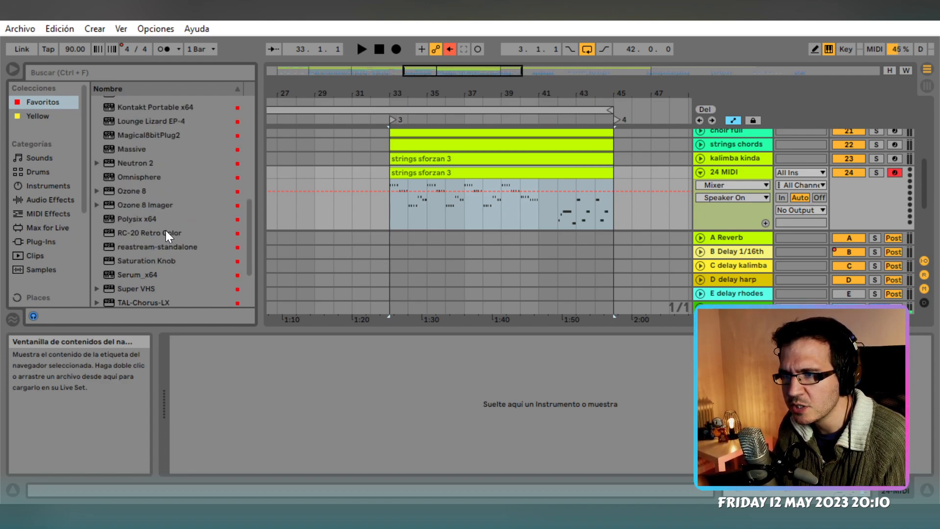
pyautogui.scroll(1, 166, 230)
pyautogui.scroll(1, 166, 230)
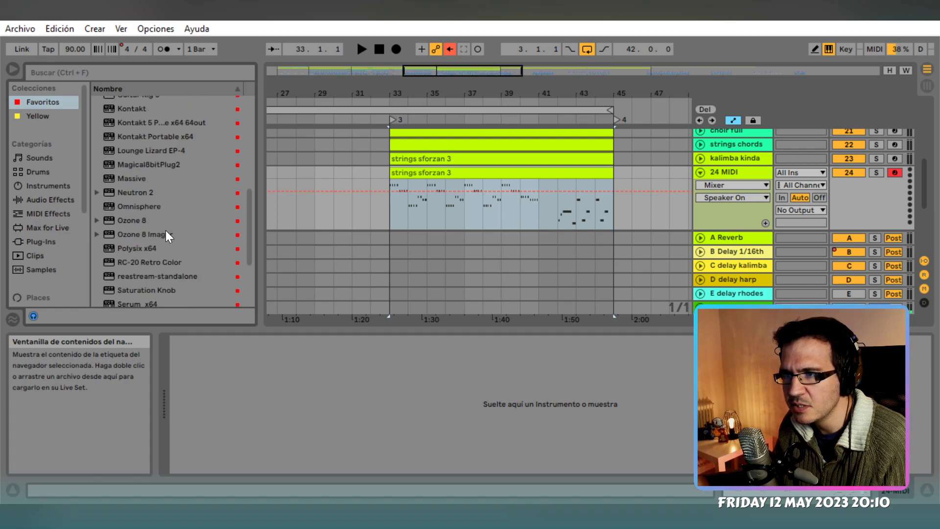
pyautogui.scroll(3, 166, 230)
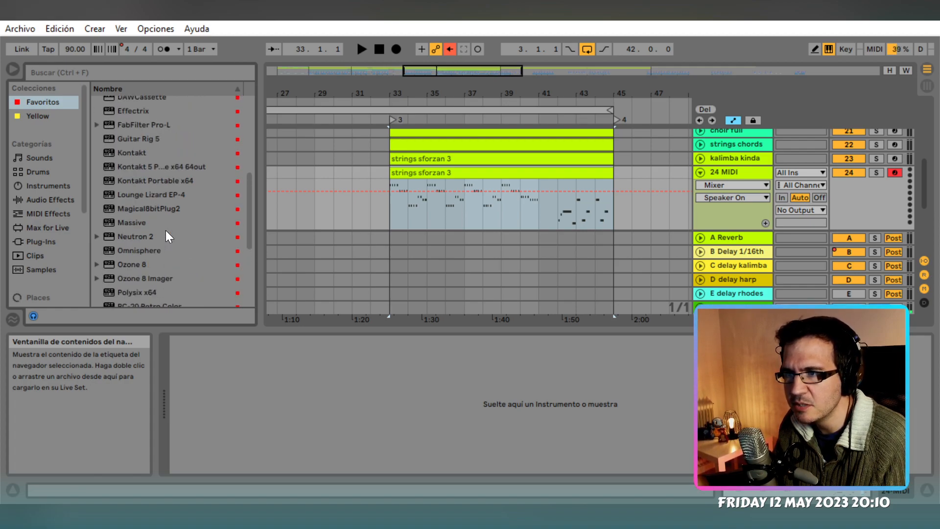
pyautogui.moveTo(157, 250); pyautogui.dragTo(243, 357)
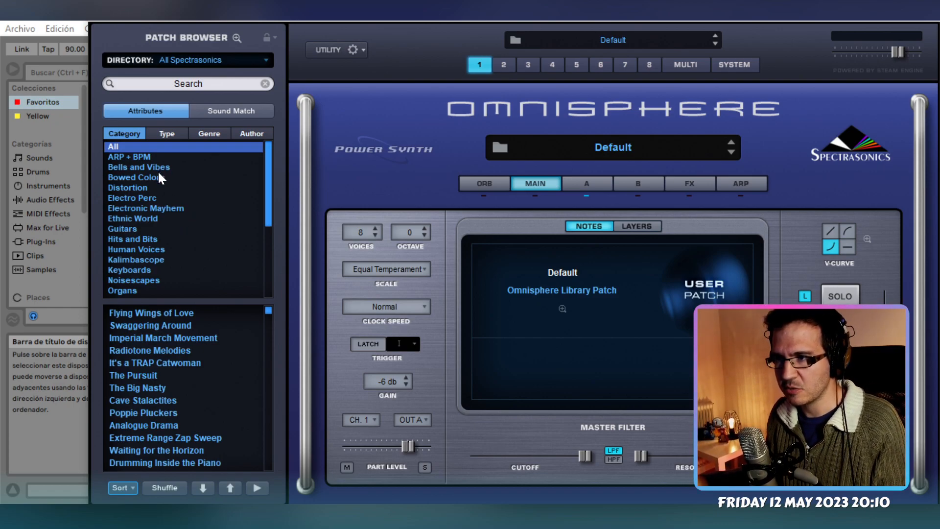
# Filter the Omnisphere patches to the Bells and Vibes category and shuffle the patch list
pyautogui.press('Down')
pyautogui.press('Down')
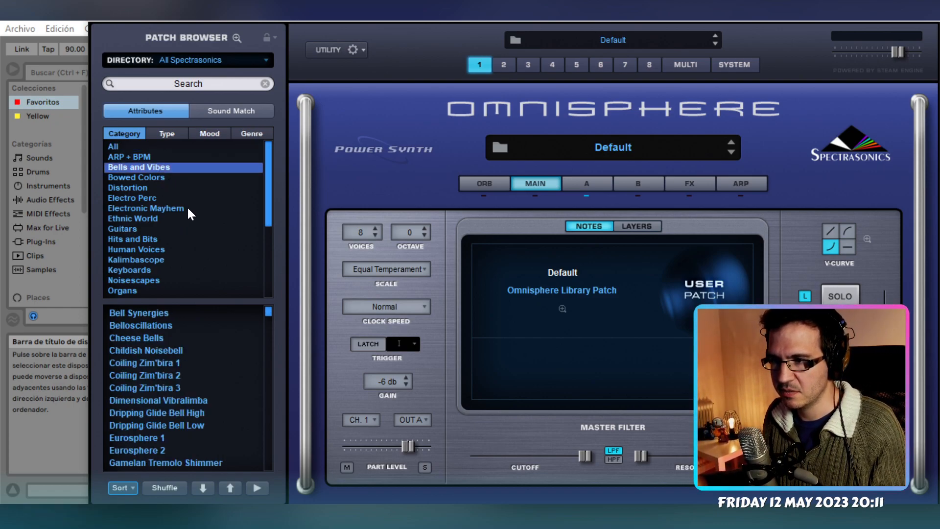
pyautogui.moveTo(289, 22); pyautogui.dragTo(322, 26)
pyautogui.click(201, 495)
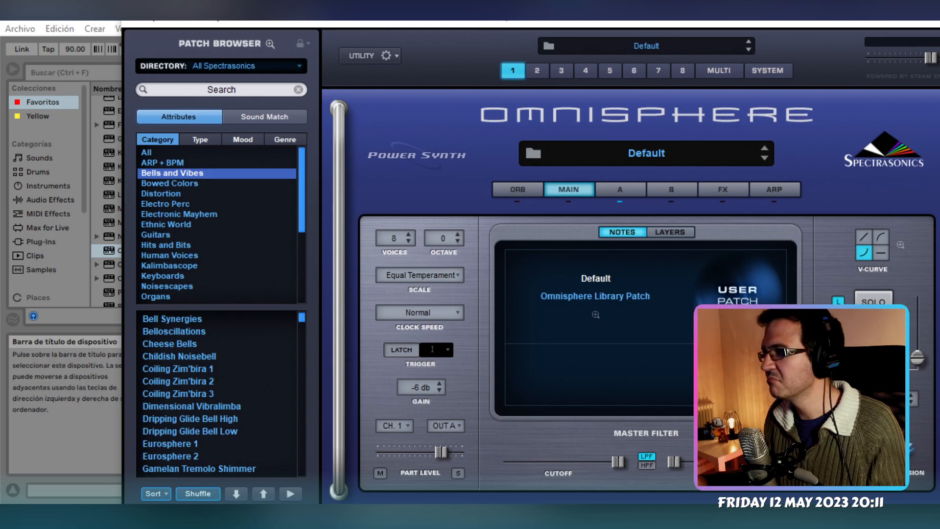
# Start playback with the Omnisphere window clear of the transport and audition the Carillion Reality - p and Resonata Bell patches
pyautogui.moveTo(504, 24); pyautogui.dragTo(447, 159)
pyautogui.click(363, 49)
pyautogui.click(205, 466)
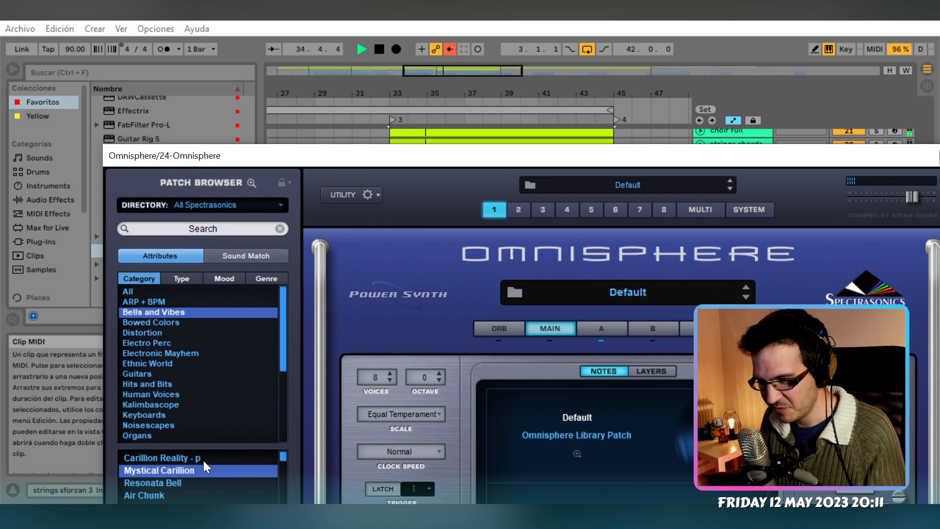
pyautogui.click(204, 458)
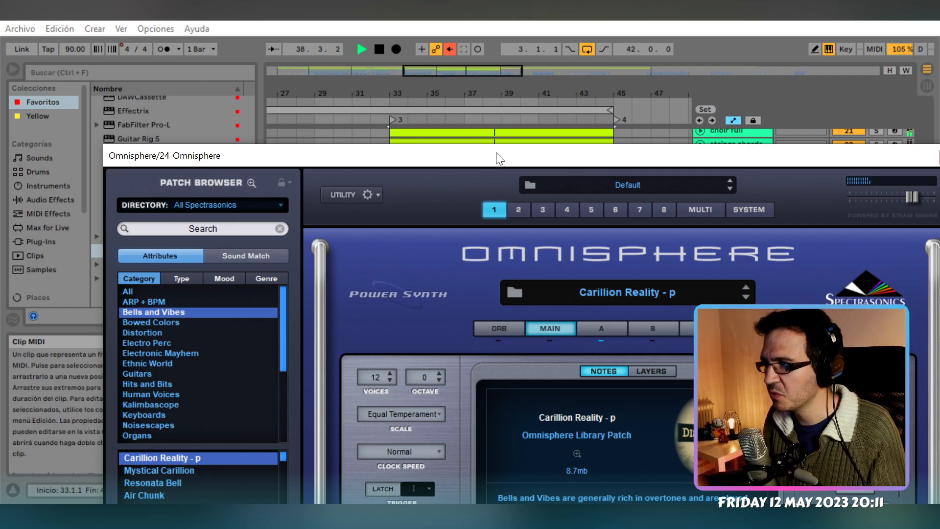
pyautogui.moveTo(498, 158); pyautogui.dragTo(478, 64)
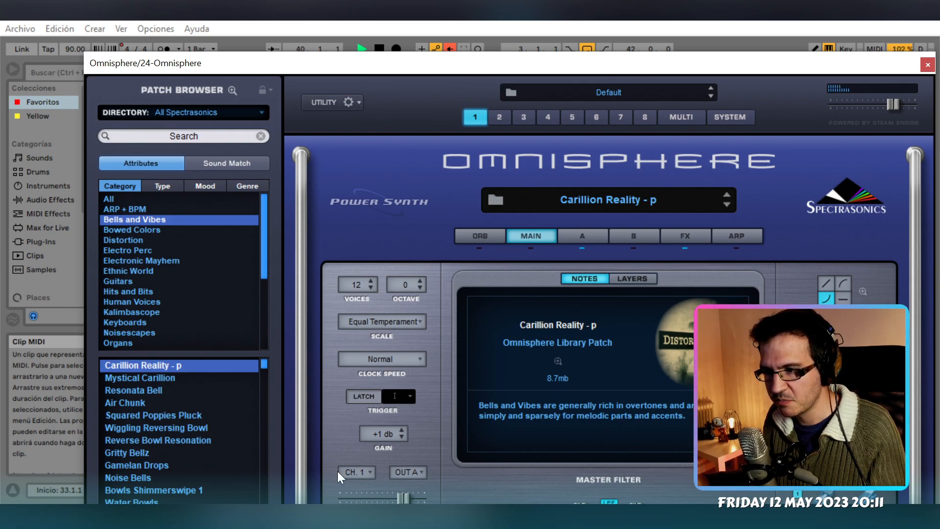
pyautogui.click(175, 391)
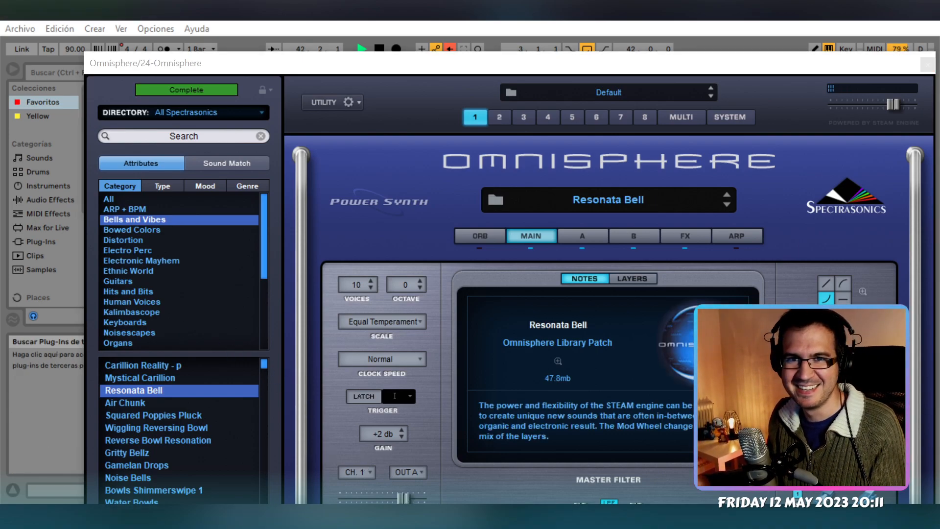
# Write "carillion reality" in a Notepad note as a candidate patch, and return to Ableton Live to restart playback
pyautogui.moveTo(0, 66); pyautogui.dragTo(749, 66)
pyautogui.write('carillion reality')
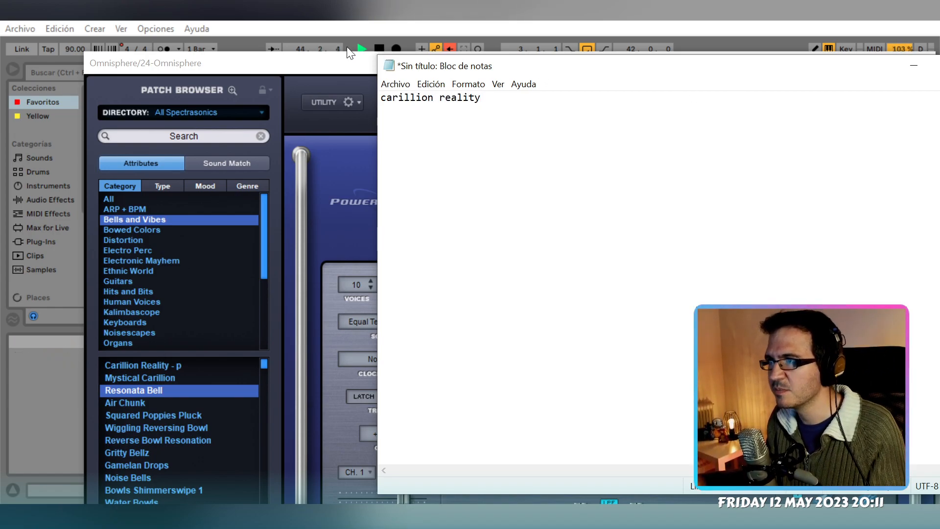
pyautogui.click(364, 46)
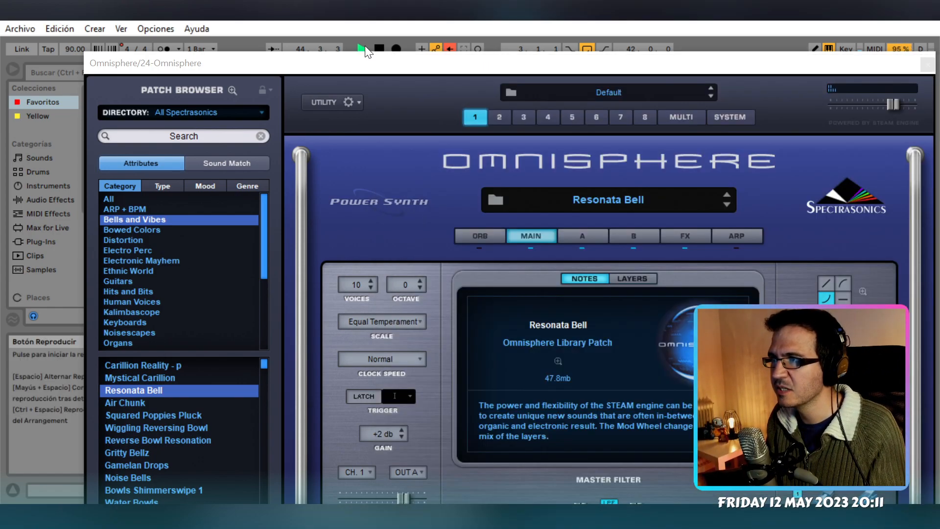
# Audition the consecutive Bells and Vibes patches from Air Chunk through High Priestess against the playing song
pyautogui.click(168, 404)
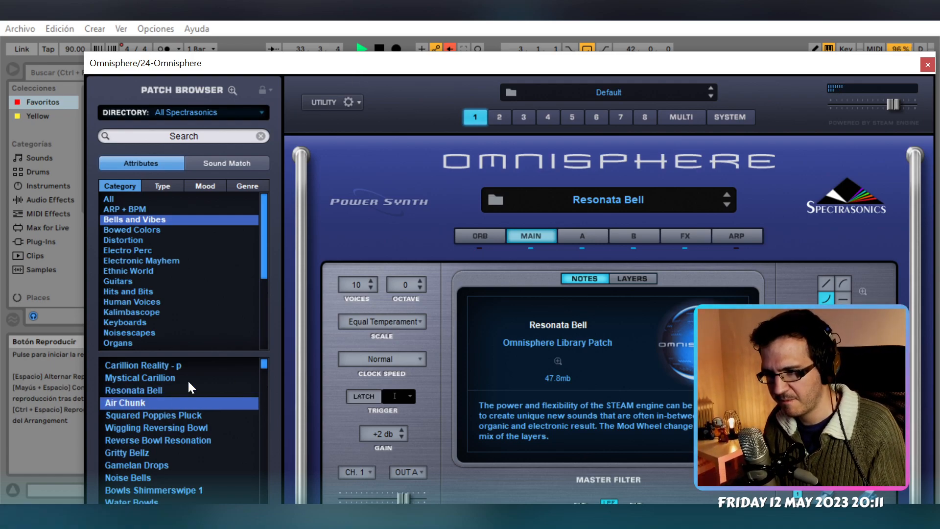
pyautogui.press('Down')
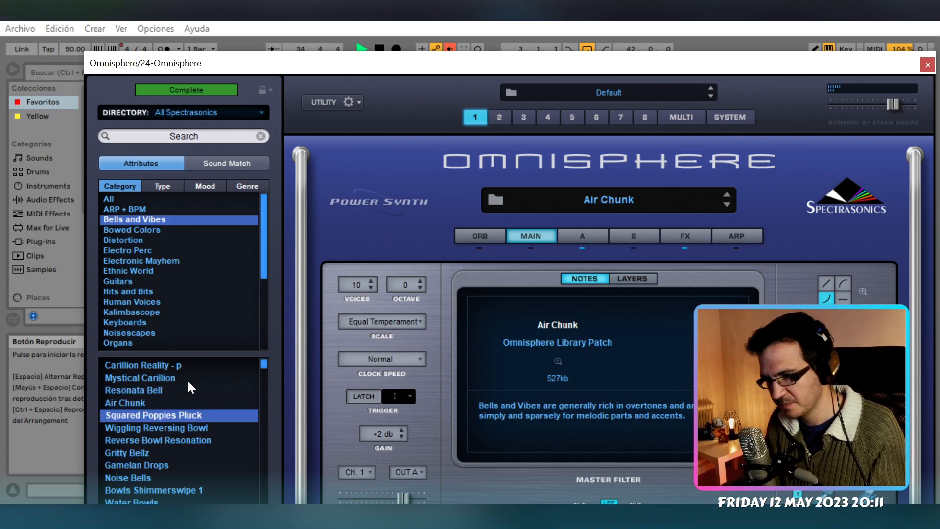
pyautogui.press('Down')
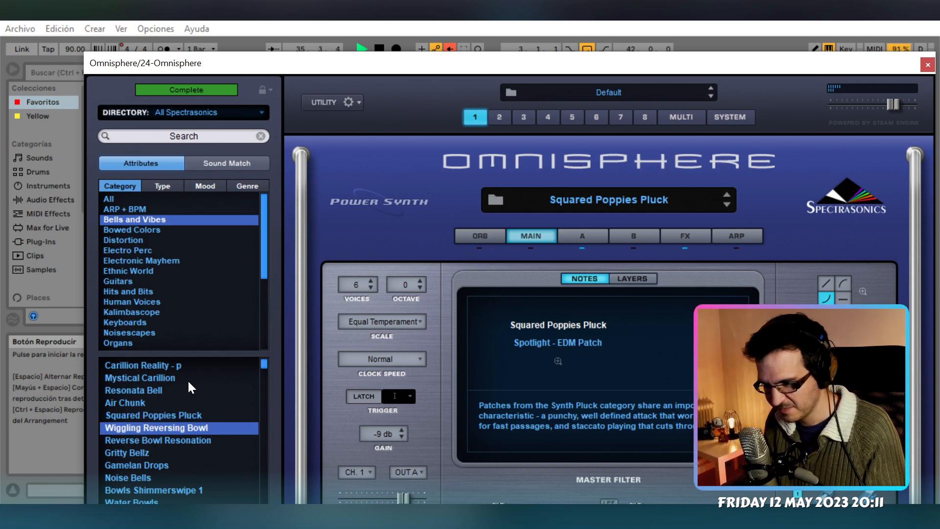
pyautogui.press('Down')
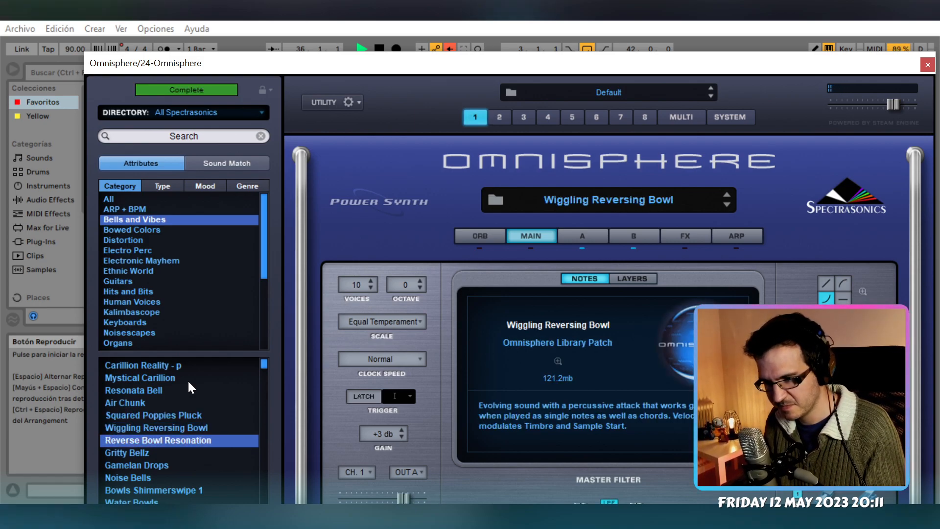
pyautogui.press('Down')
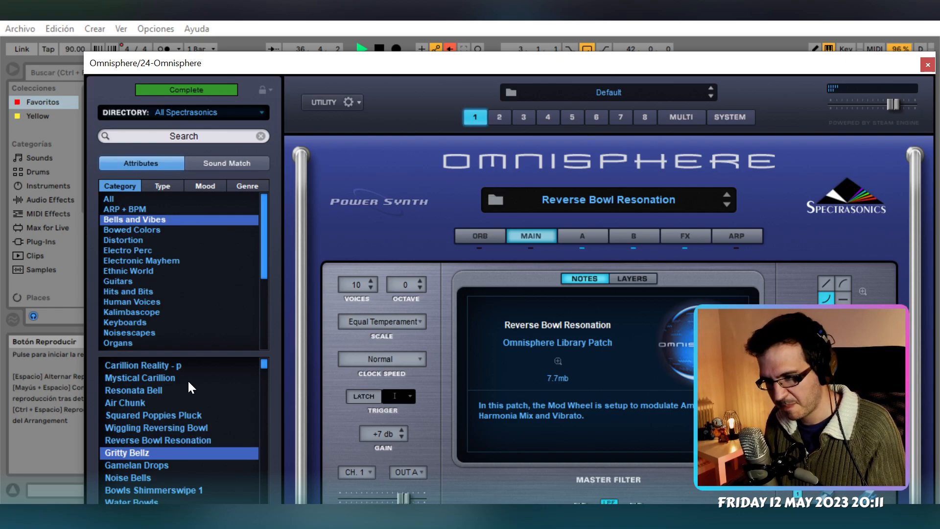
pyautogui.press('Down')
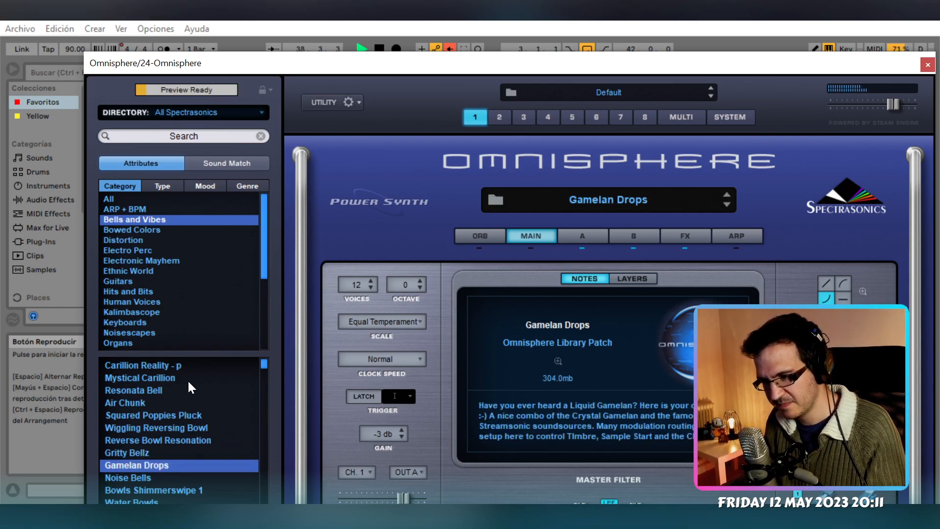
pyautogui.press('Down')
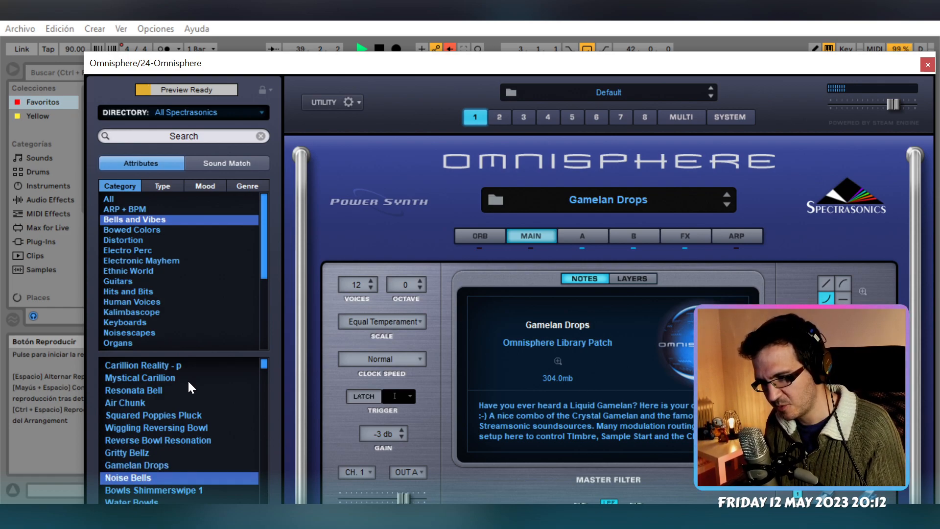
pyautogui.press('Down')
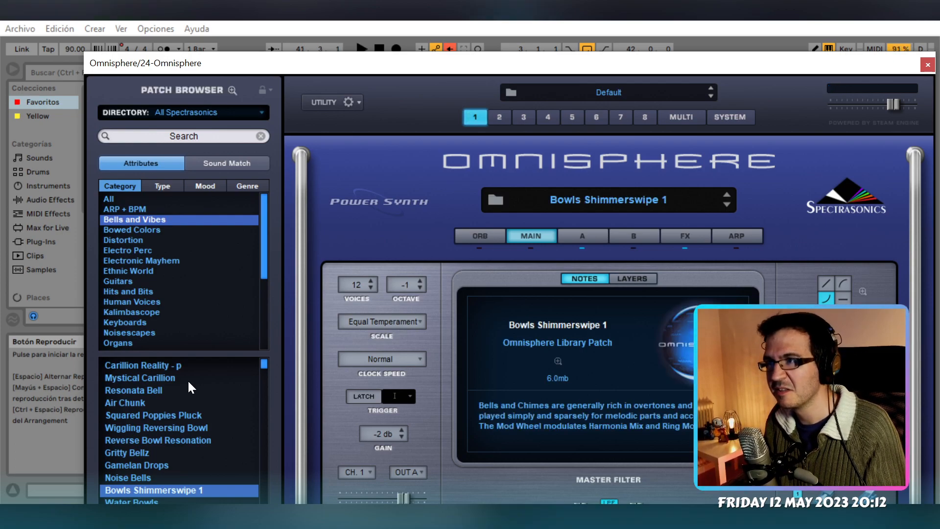
pyautogui.press('Down')
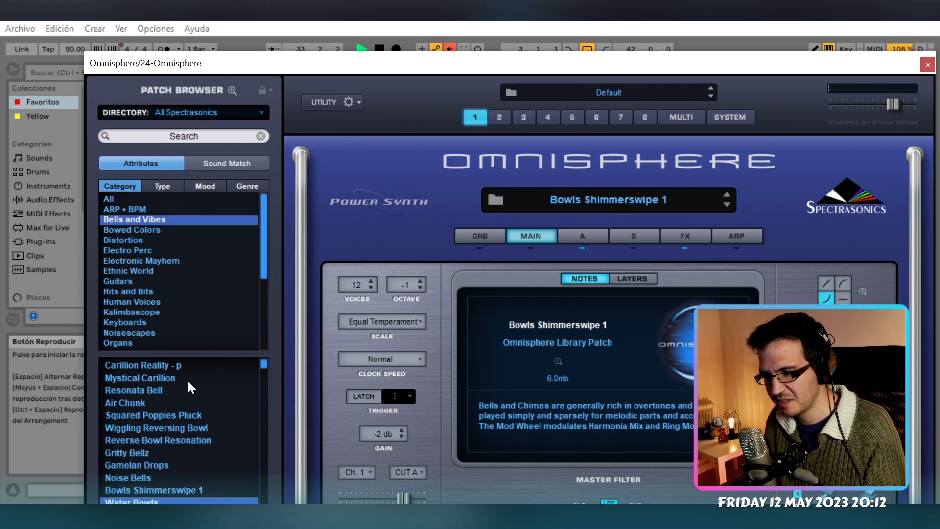
pyautogui.press('Down')
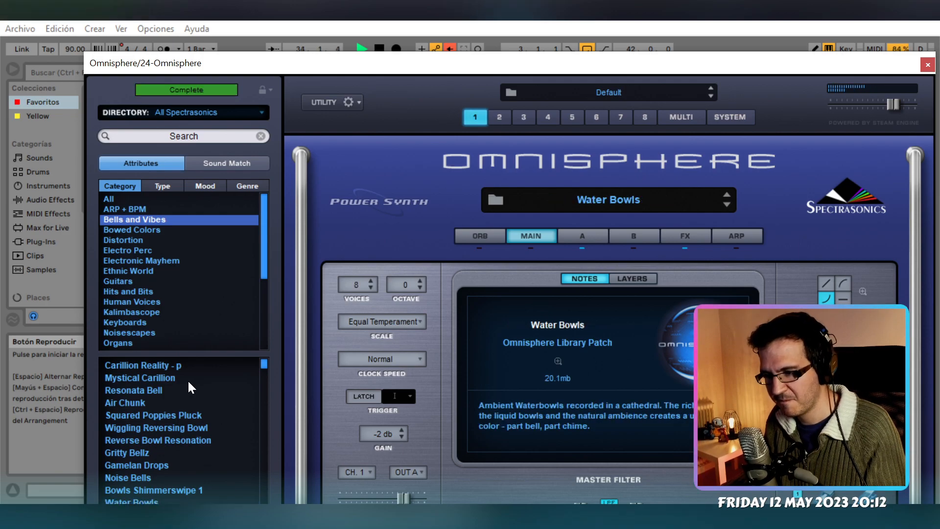
# Move the Omnisphere window so the whole patch list shows and audition the patches from Purewave Bells through Carillion Reality - f
pyautogui.moveTo(338, 67); pyautogui.dragTo(350, 27)
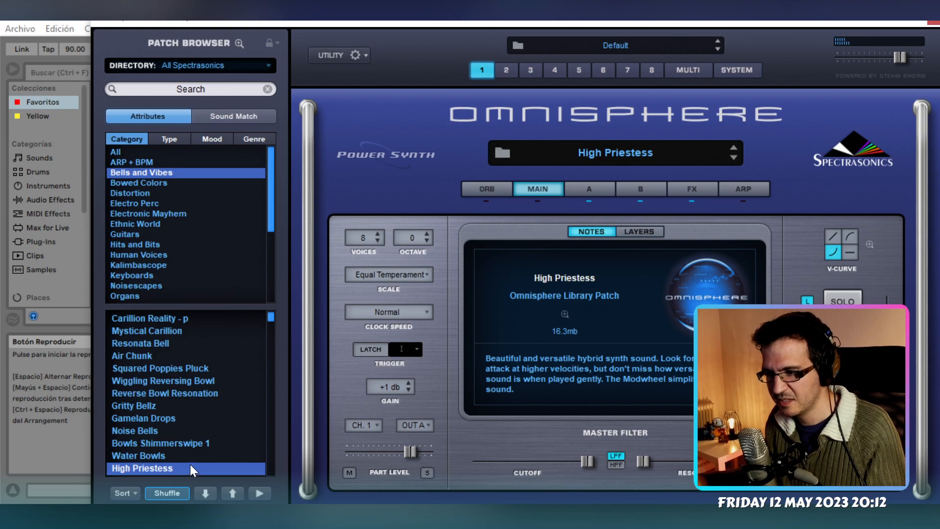
pyautogui.press('Down')
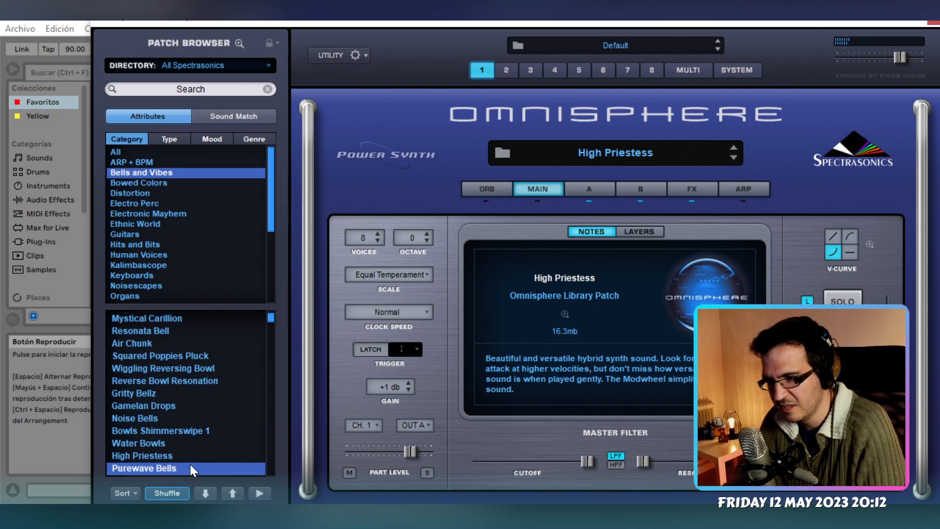
pyautogui.press('Down')
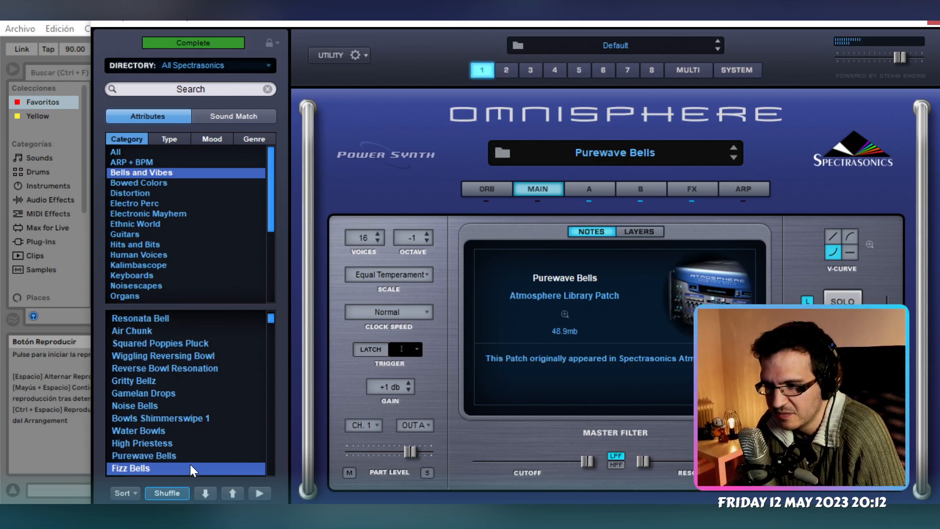
pyautogui.press('Down')
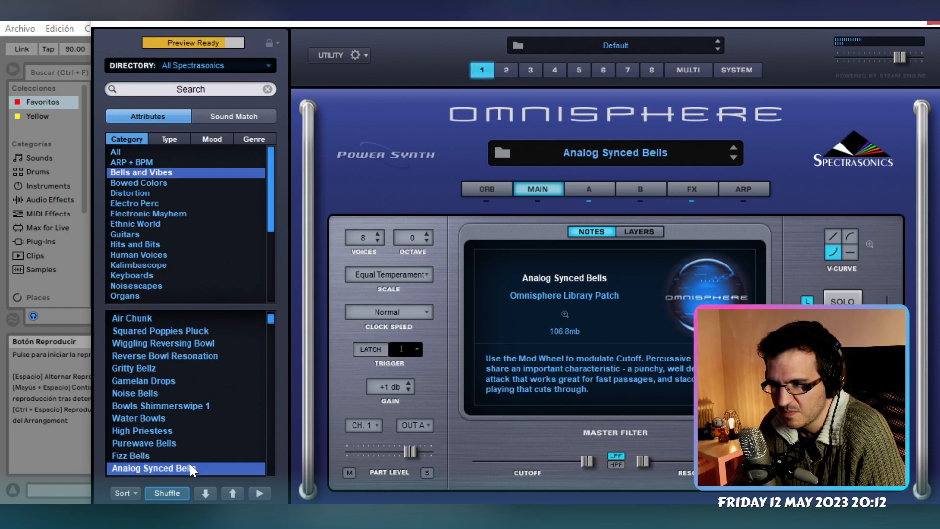
pyautogui.press('Down')
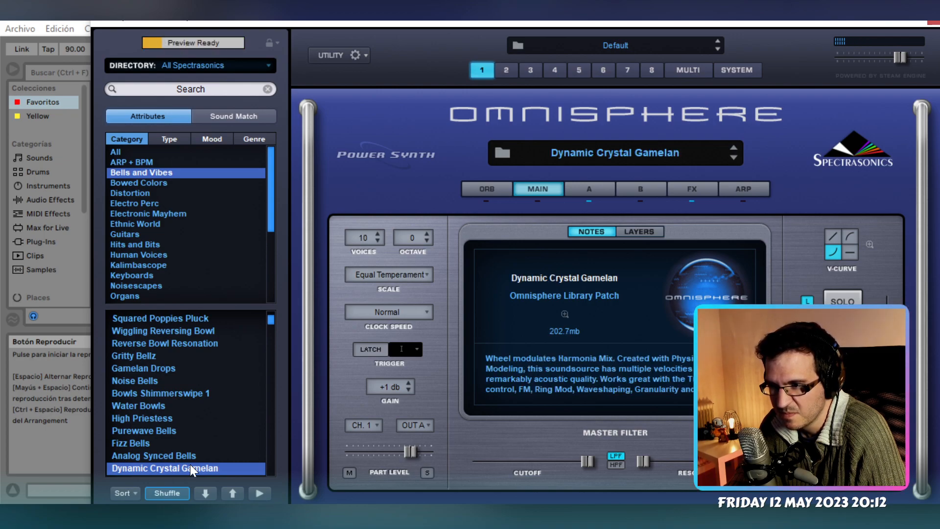
pyautogui.press('Down')
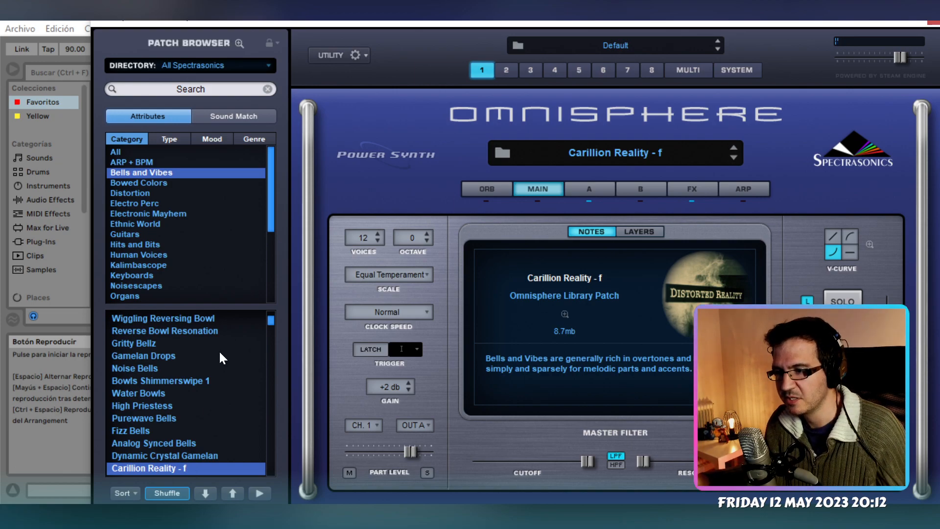
# Check the exact name of the first shortlisted patch and complete its Notepad entry as "carillion reality - p"
pyautogui.scroll(2, 273, 323)
pyautogui.scroll(1, 273, 323)
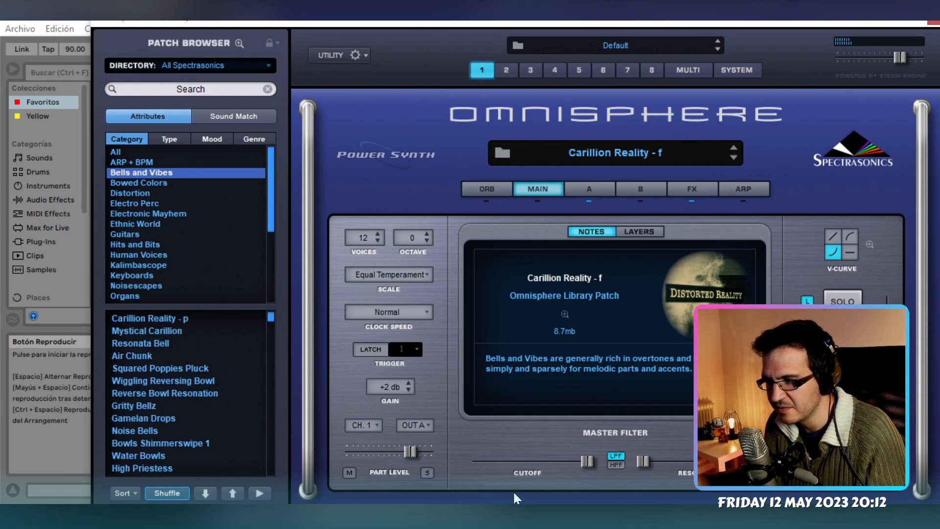
pyautogui.hotkey('alt', 'Tab')
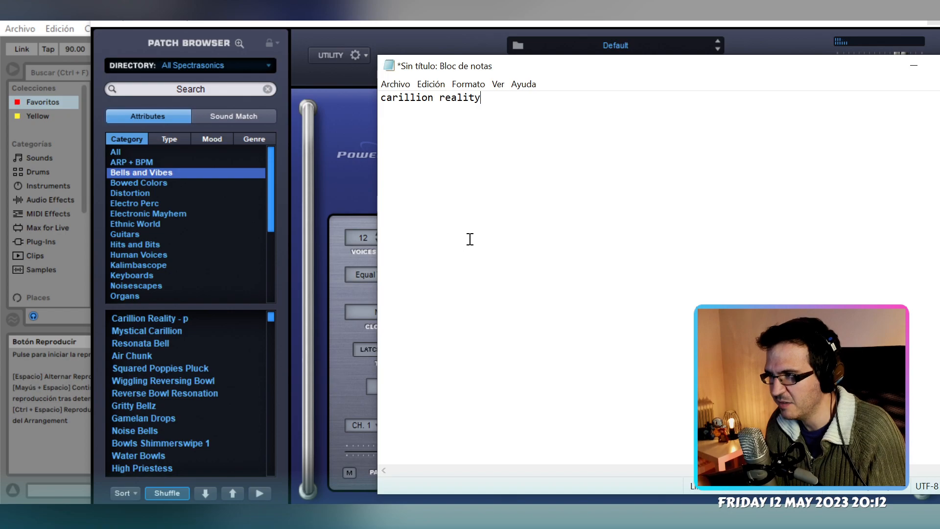
pyautogui.write('- p')
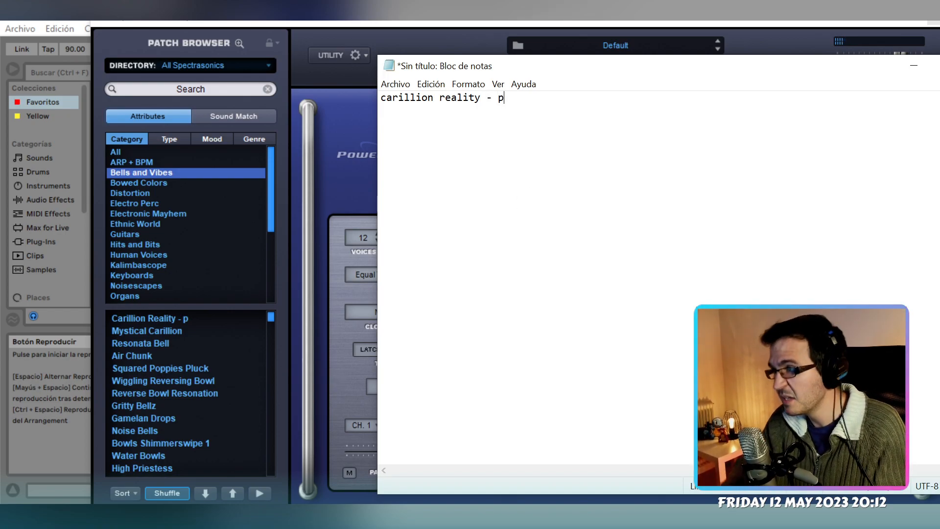
# Return to Omnisphere and audition the Steam Sines, In Memorium 2 and Simple Glassian patches
pyautogui.moveTo(377, 25)
pyautogui.mouseDown()
pyautogui.moveTo(366, 105)
pyautogui.moveTo(378, 28)
pyautogui.mouseUp()
pyautogui.scroll(-2, 189, 395)
pyautogui.scroll(-5, 188, 400)
pyautogui.click(147, 424)
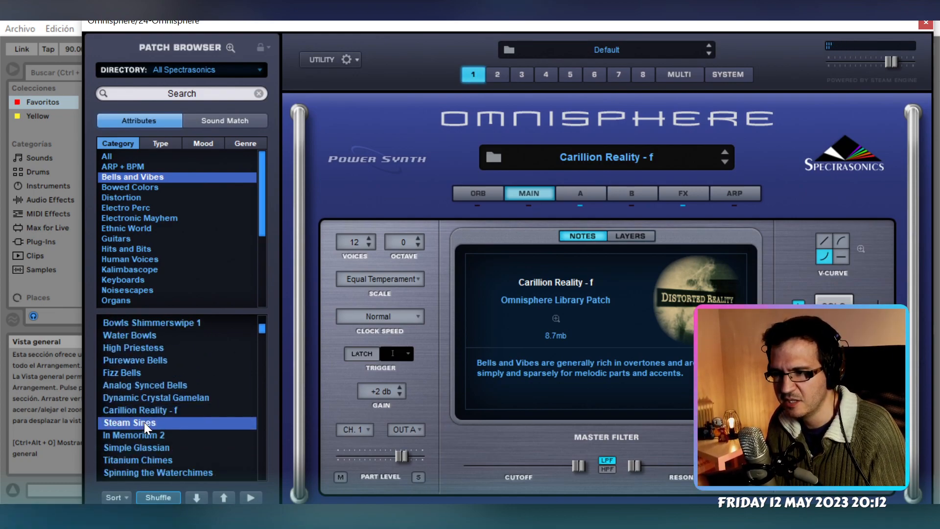
pyautogui.click(169, 435)
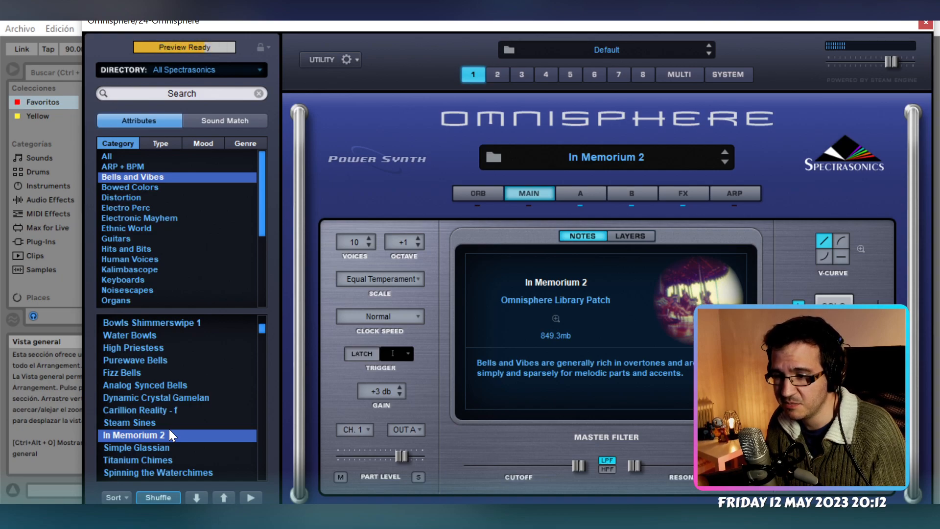
pyautogui.click(172, 449)
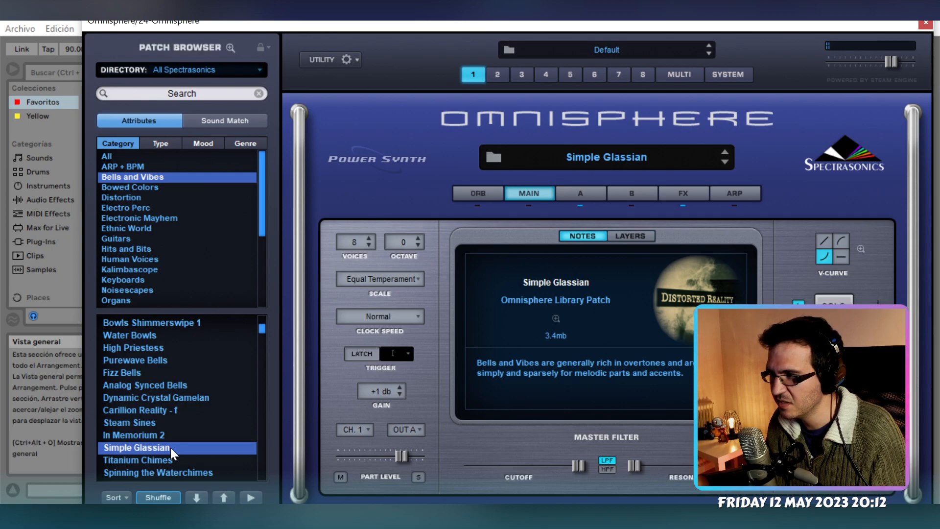
# Add "simple glassian" on a new line of the Notepad shortlist and return to Omnisphere
pyautogui.hotkey('alt', 'Tab')
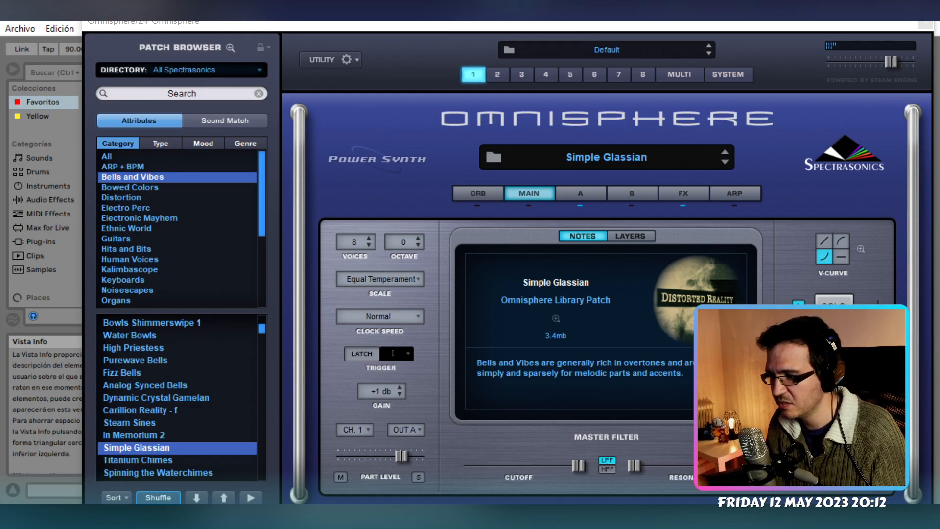
pyautogui.hotkey('alt', 'Tab')
pyautogui.press('Return')
pyautogui.write('simple glassian')
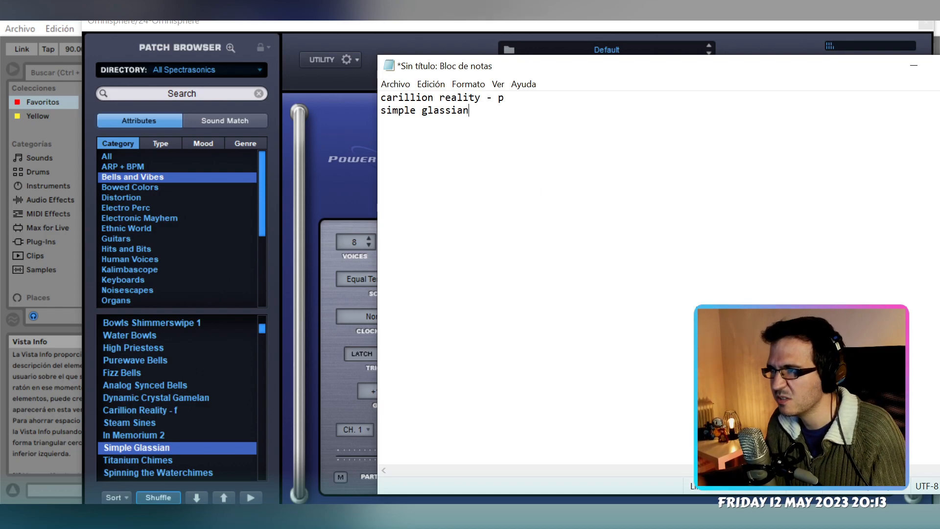
pyautogui.hotkey('alt', 'Tab')
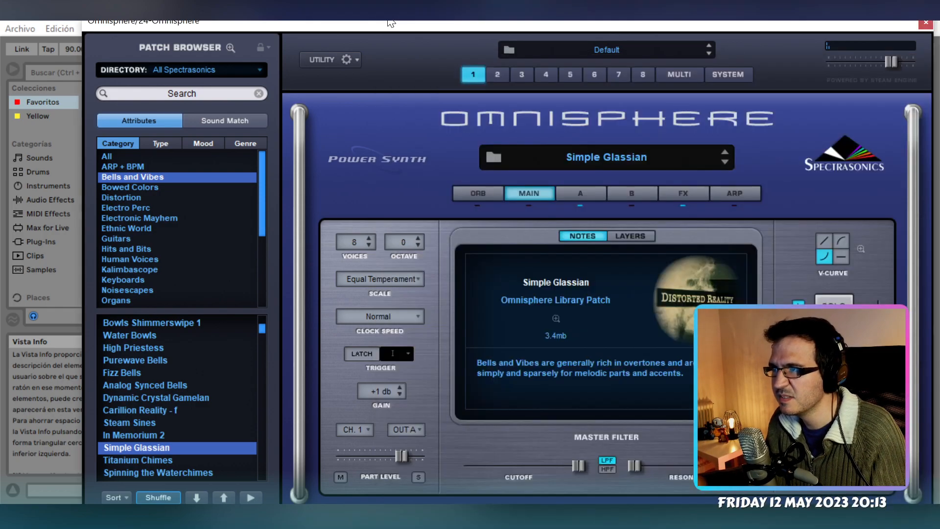
# Audition the Titanium Chimes, Spinning the Waterchimes, Indonesian Metallophone and Experimental Thought patches
pyautogui.click(182, 460)
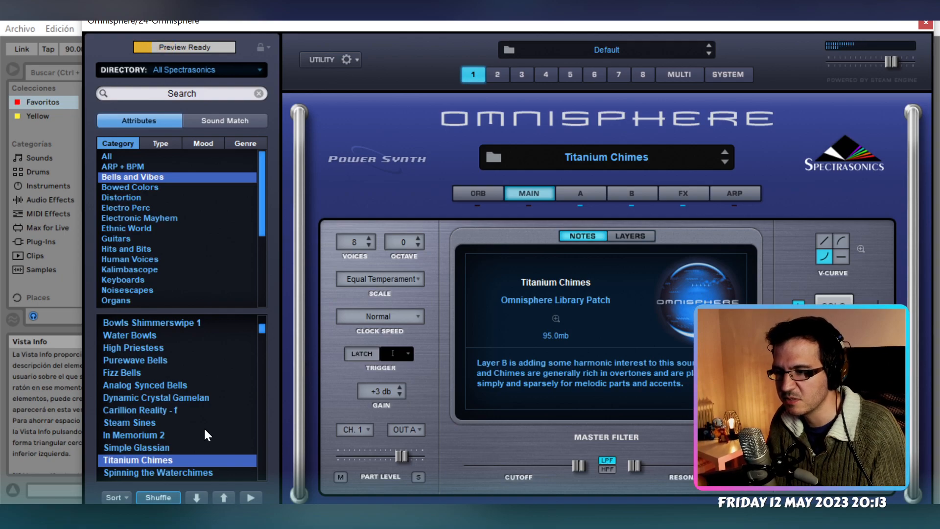
pyautogui.click(178, 474)
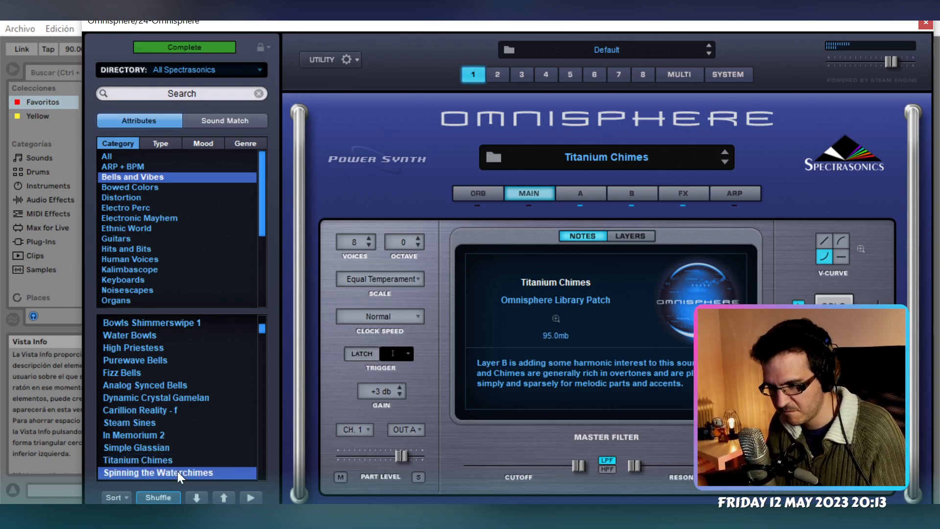
pyautogui.scroll(-2, 175, 433)
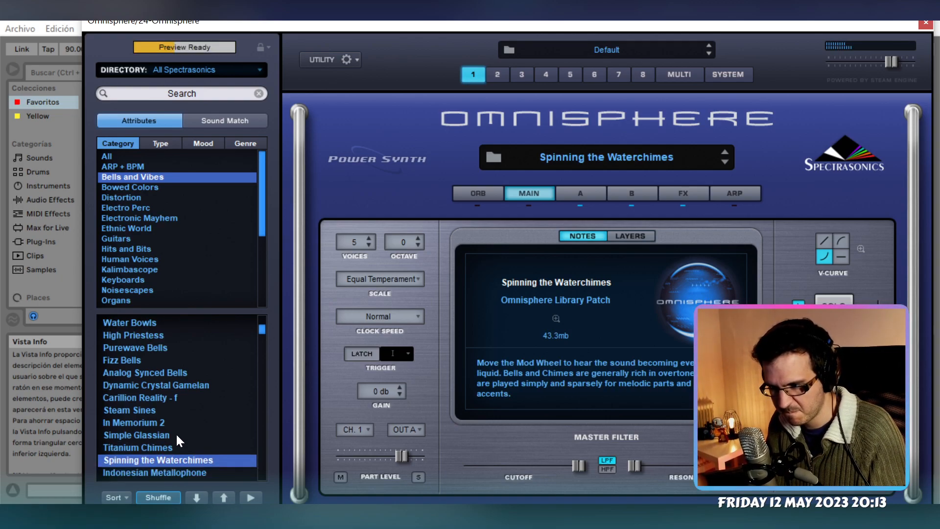
pyautogui.click(178, 462)
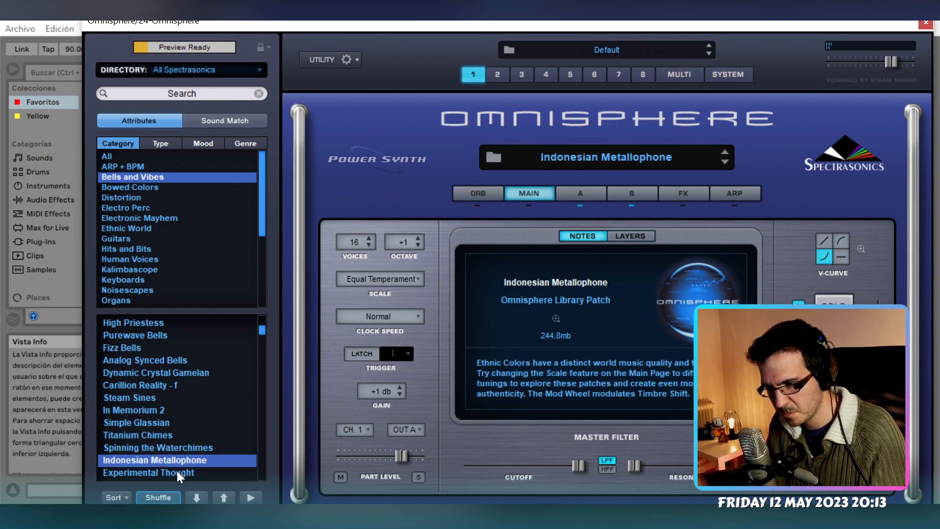
pyautogui.click(178, 472)
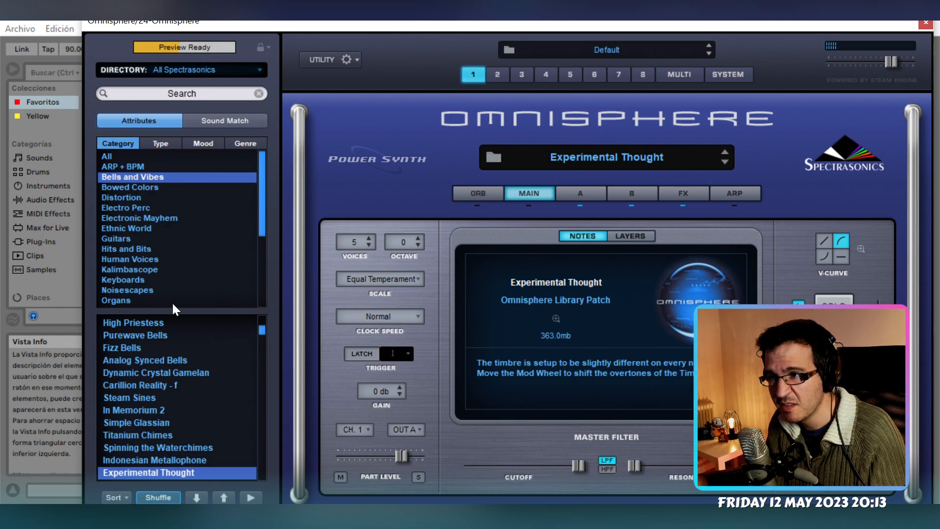
# Audition the Glass Xylophone, Santa's Pocket Bells and Metal Dust Bell patches
pyautogui.scroll(-3, 204, 406)
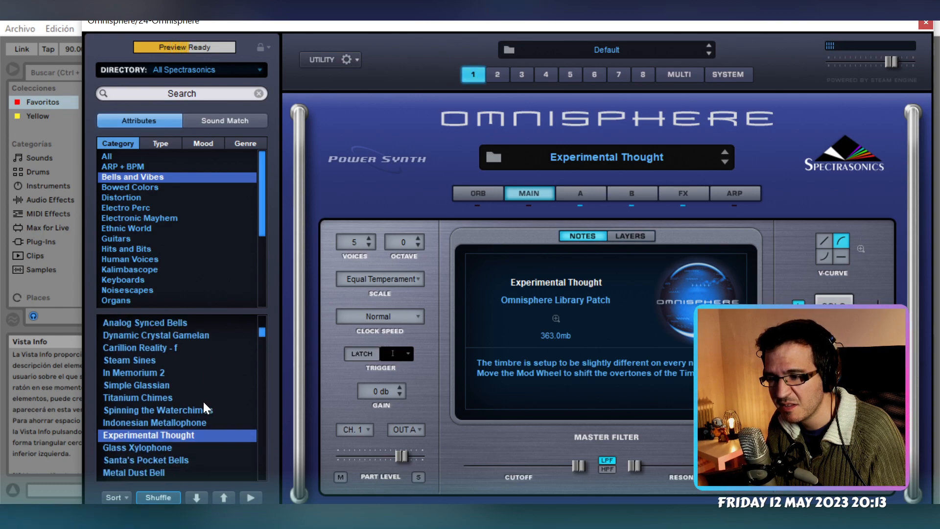
pyautogui.click(168, 449)
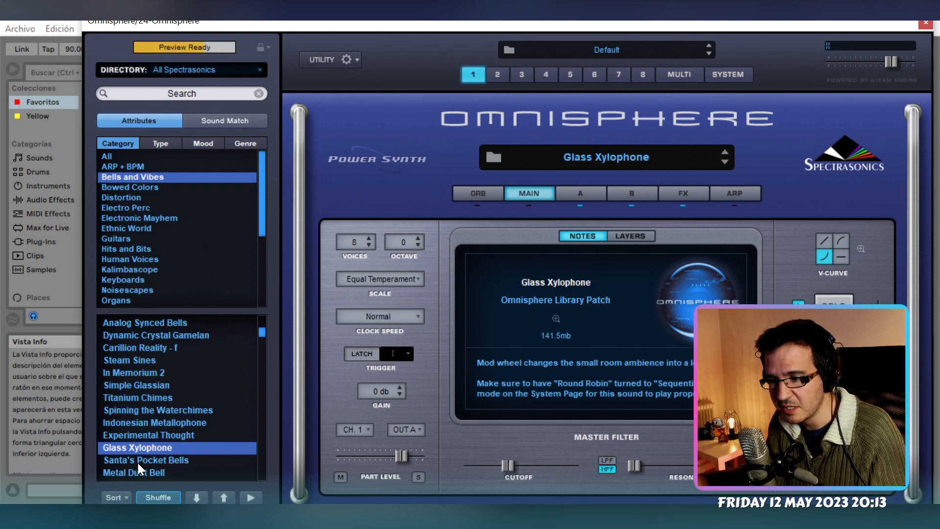
pyautogui.click(172, 461)
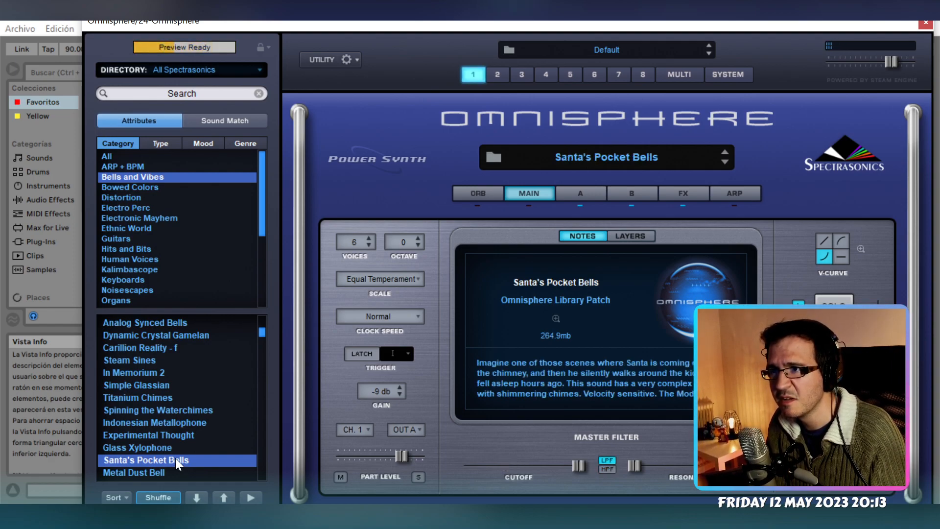
pyautogui.scroll(-2, 177, 455)
pyautogui.scroll(-2, 180, 437)
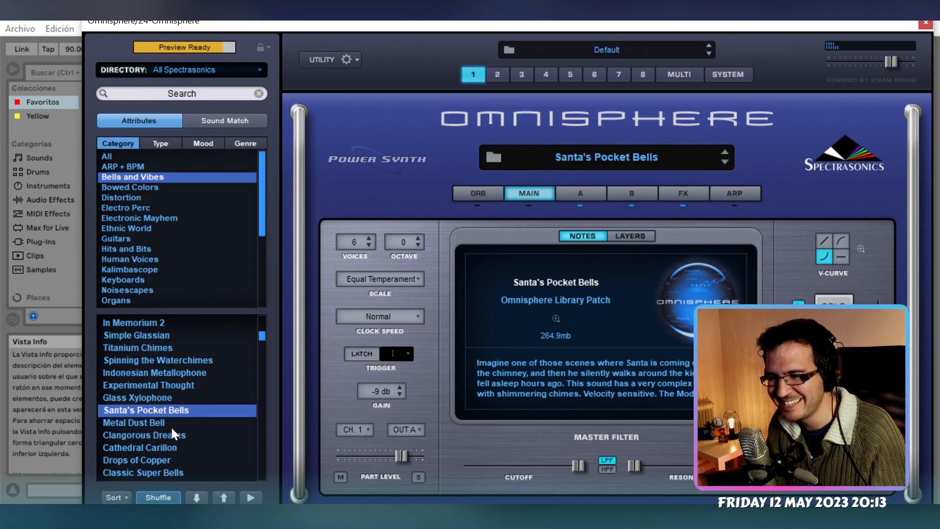
pyautogui.click(164, 419)
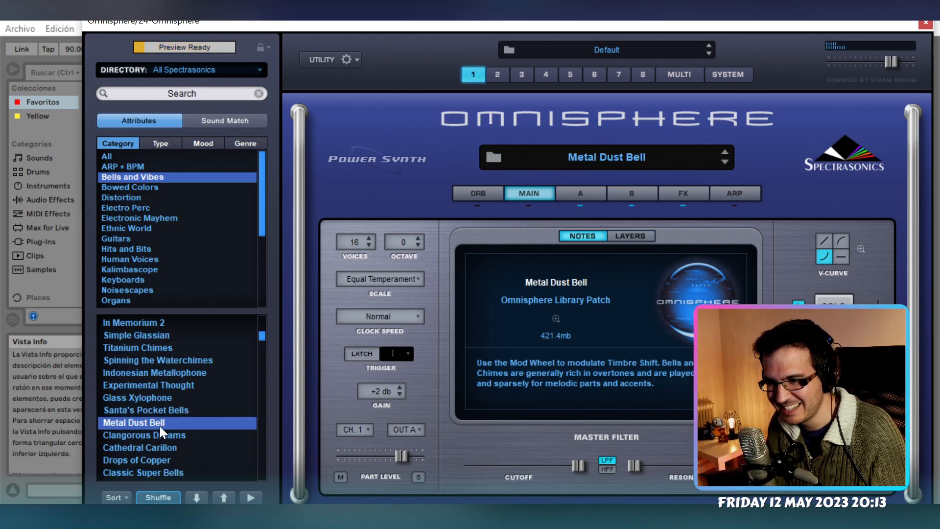
# Audition the Clangorous Dreams, Cathedral Carillon, Classic Super Bells and Drops of Copper patches
pyautogui.click(156, 436)
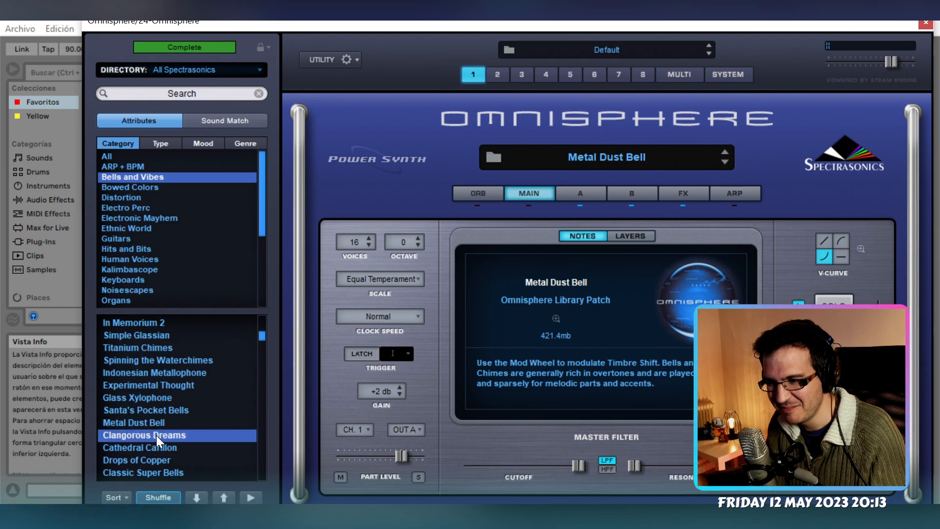
pyautogui.click(154, 448)
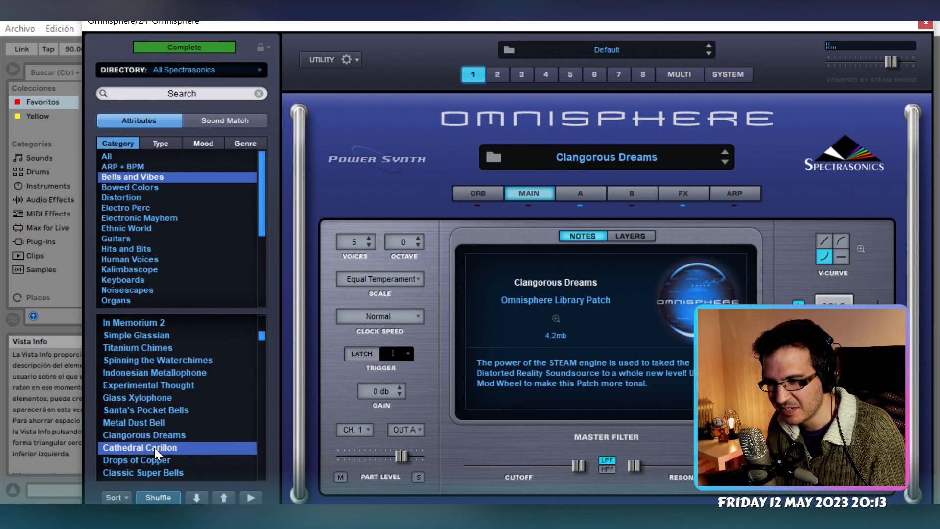
pyautogui.scroll(-3, 154, 448)
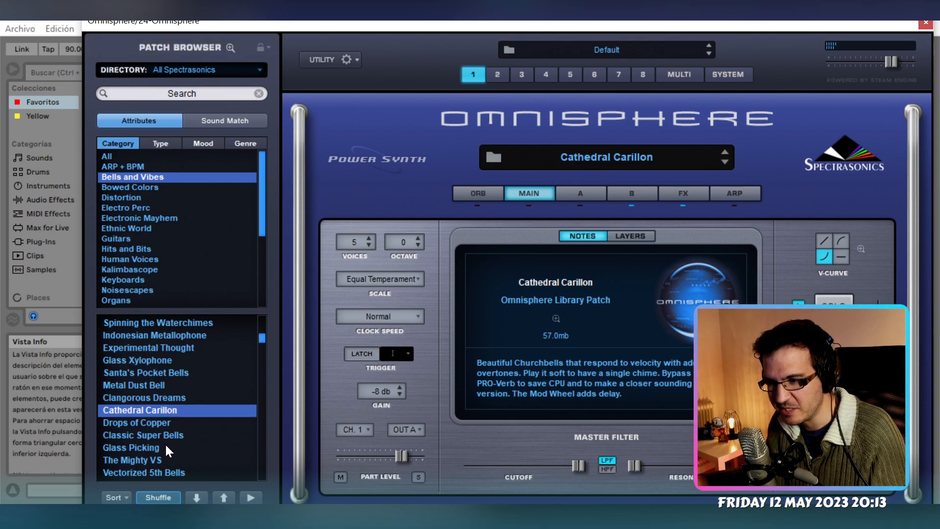
pyautogui.click(166, 442)
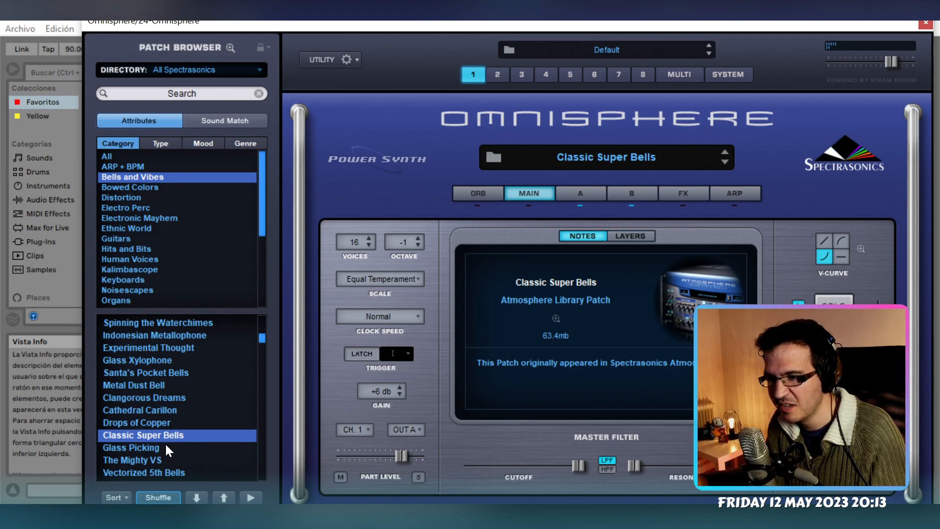
pyautogui.click(166, 420)
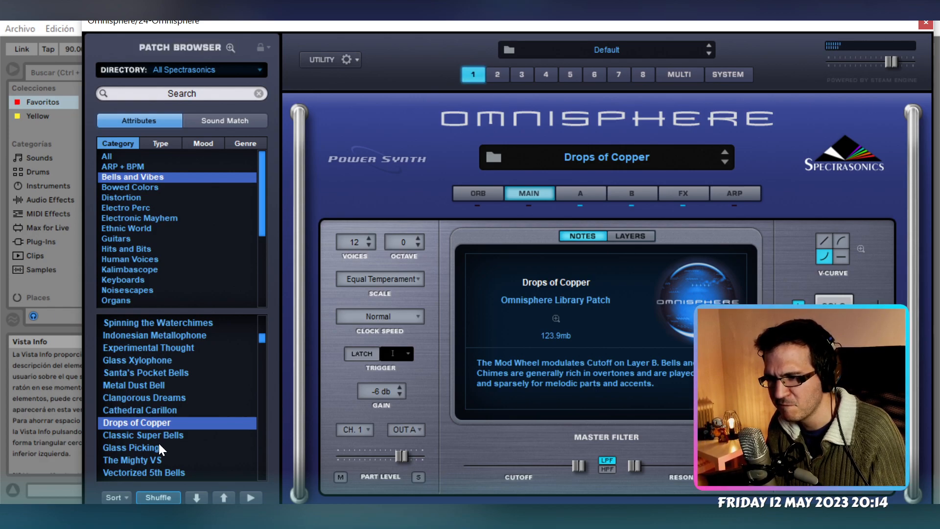
# Audition the Glass Picking, Church Bells and Crystal Musicbox patches
pyautogui.click(159, 444)
pyautogui.scroll(-3, 167, 428)
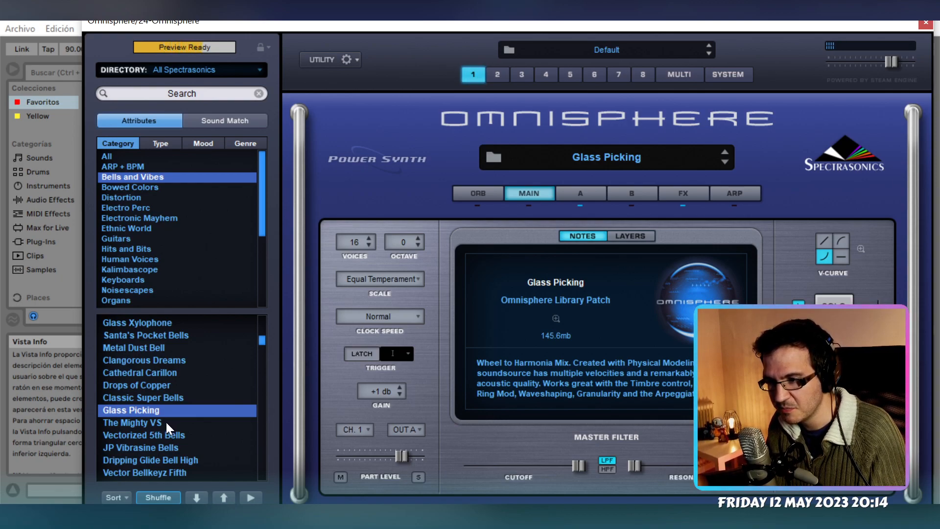
pyautogui.scroll(-4, 166, 422)
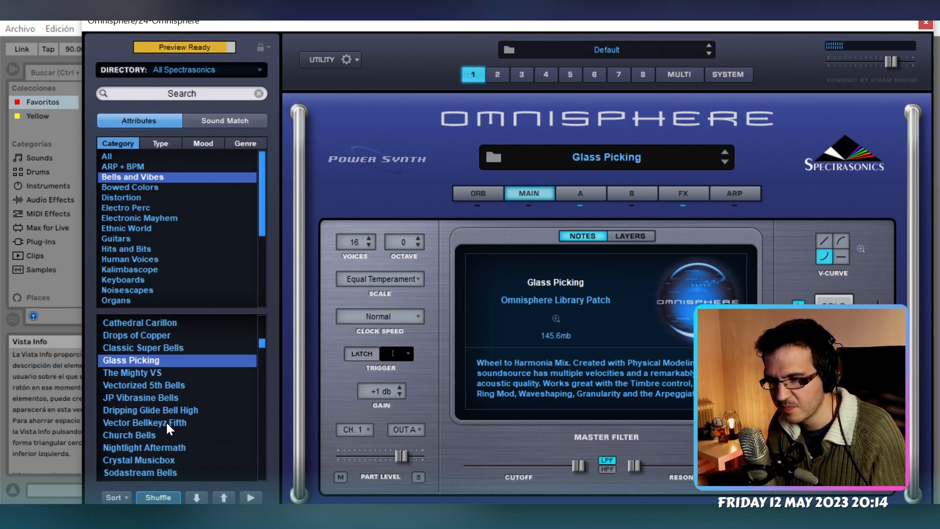
pyautogui.click(153, 435)
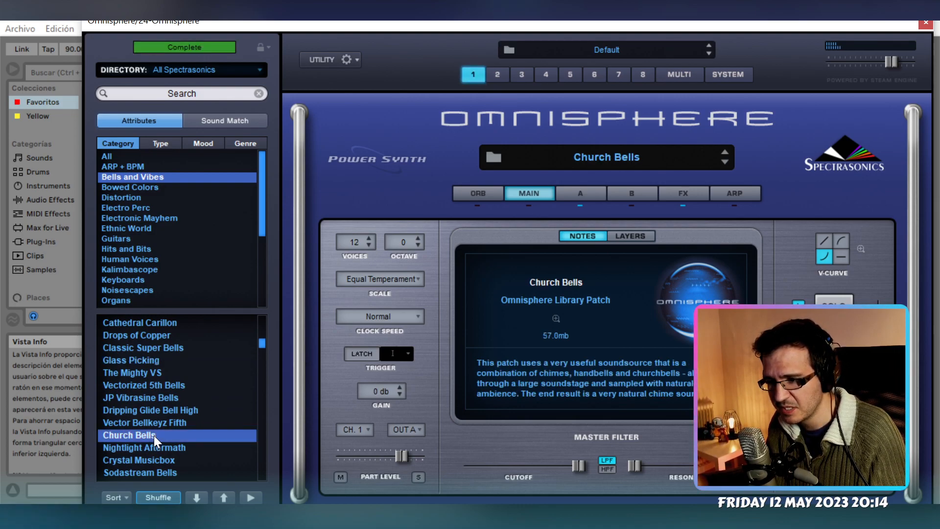
pyautogui.scroll(-2, 153, 435)
pyautogui.click(153, 436)
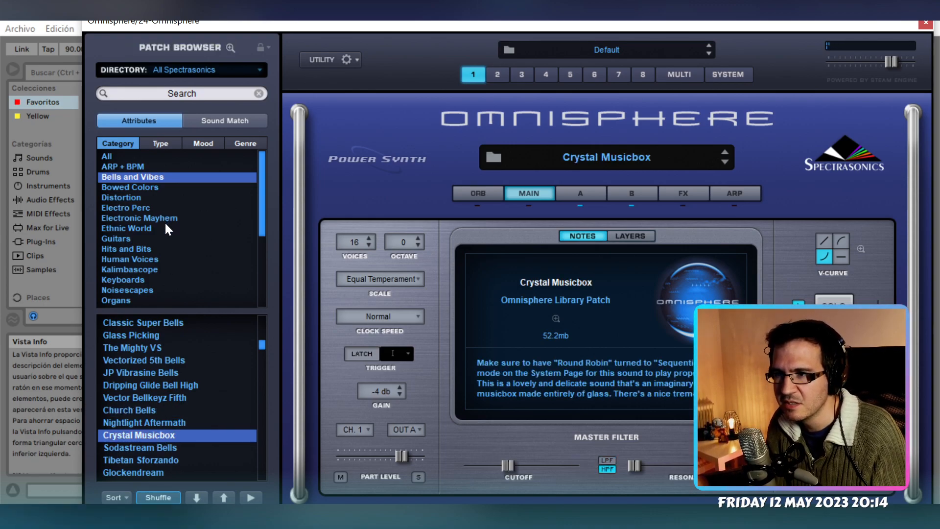
# Switch to the Electro Perc category and audition the Tour De Velo Click and Bit Crushed Sine Hat 1 patches
pyautogui.click(160, 209)
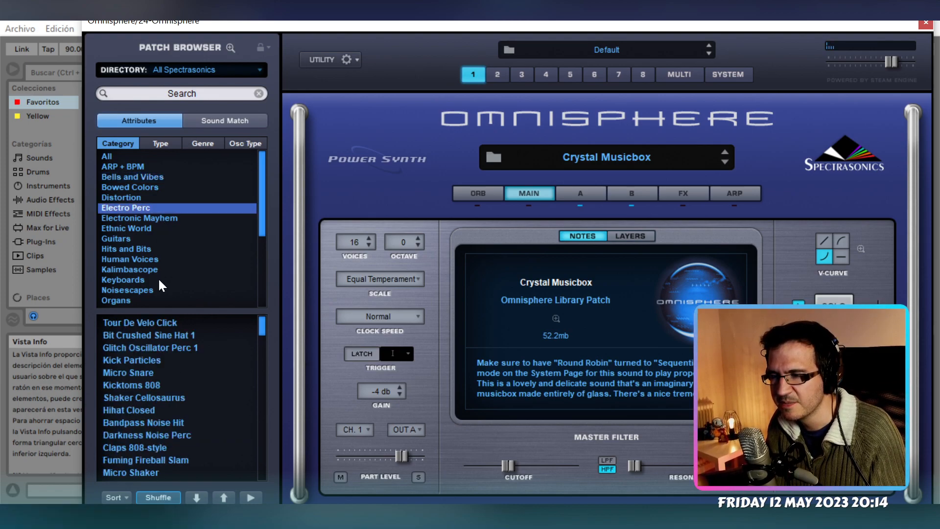
pyautogui.click(147, 322)
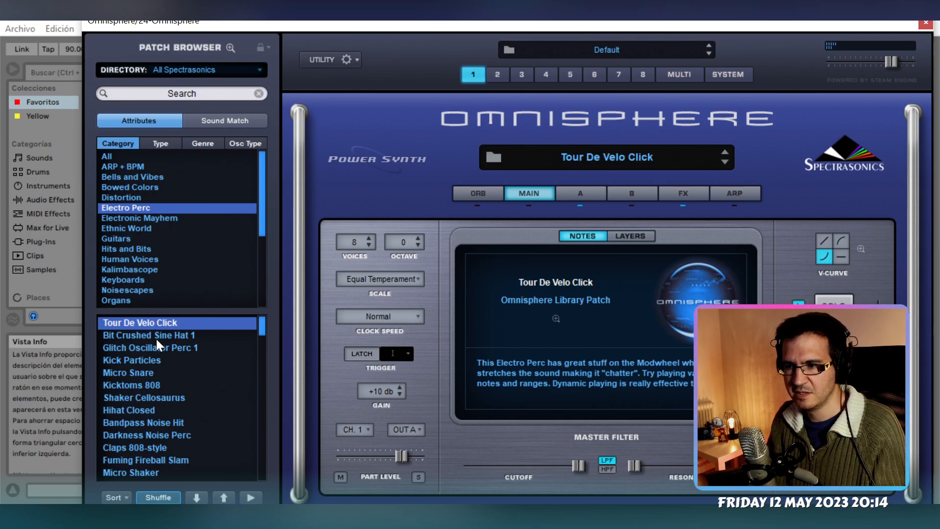
pyautogui.click(157, 337)
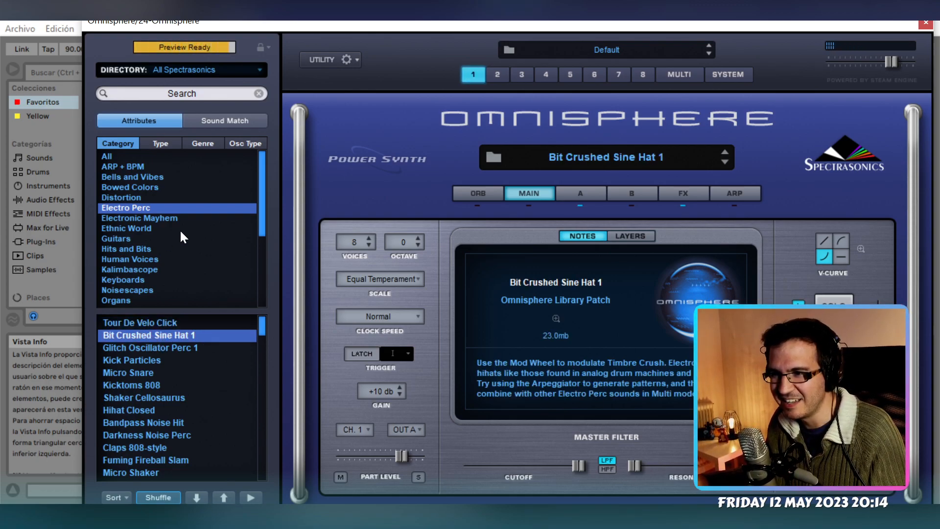
# Switch to the Keyboards category and audition The Complectrum Piano 2, Sweetness Rhodes, Starfield Piano and Hammond Perc Rhodes 2
pyautogui.scroll(-1, 181, 232)
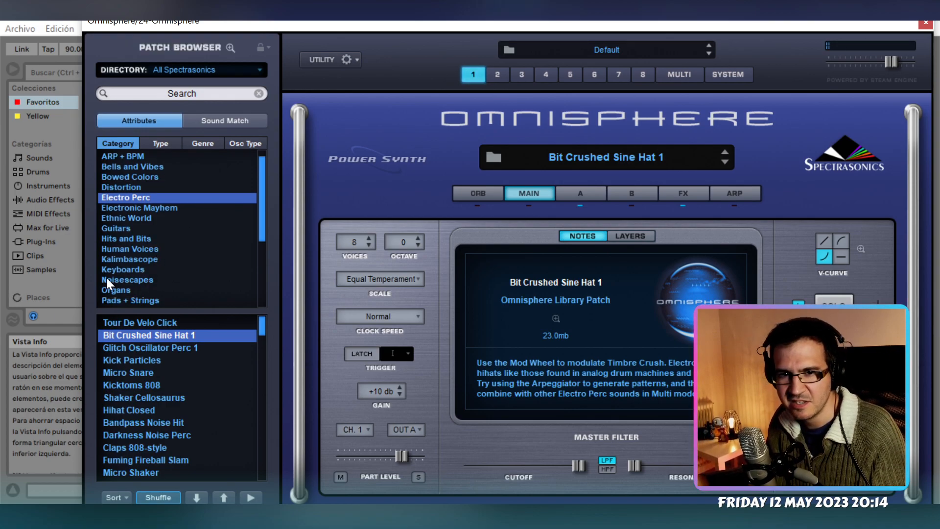
pyautogui.click(141, 270)
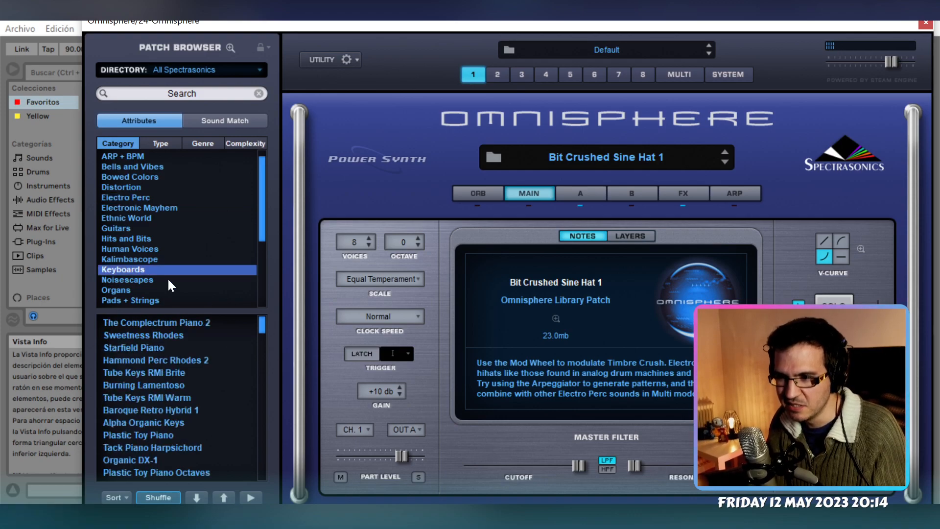
pyautogui.click(174, 325)
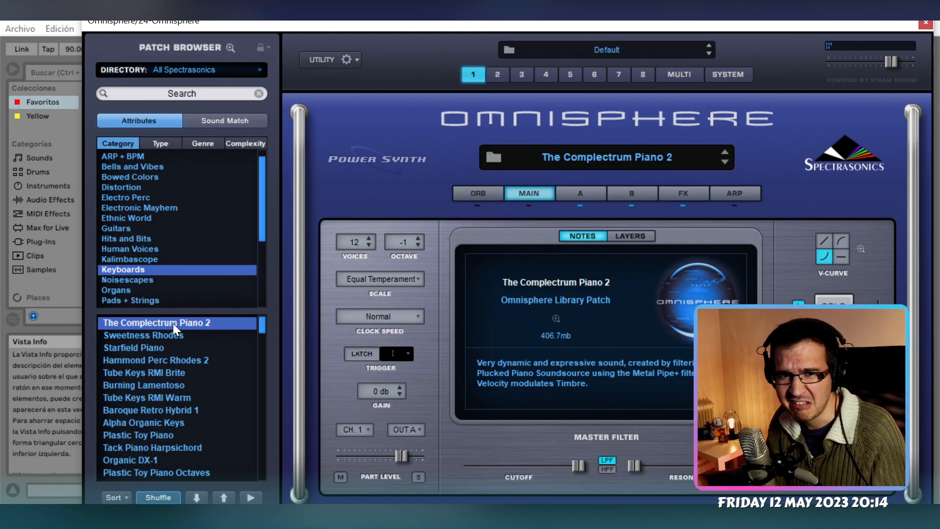
pyautogui.click(187, 335)
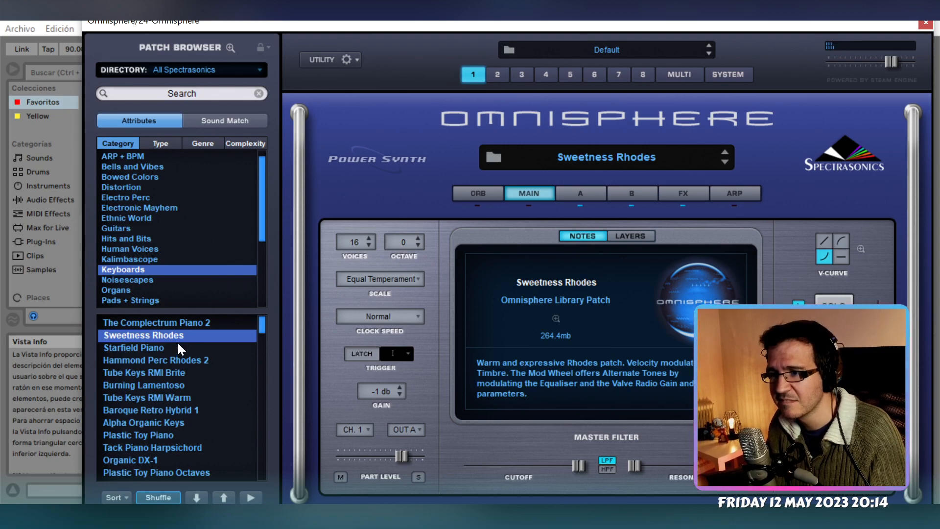
pyautogui.click(175, 346)
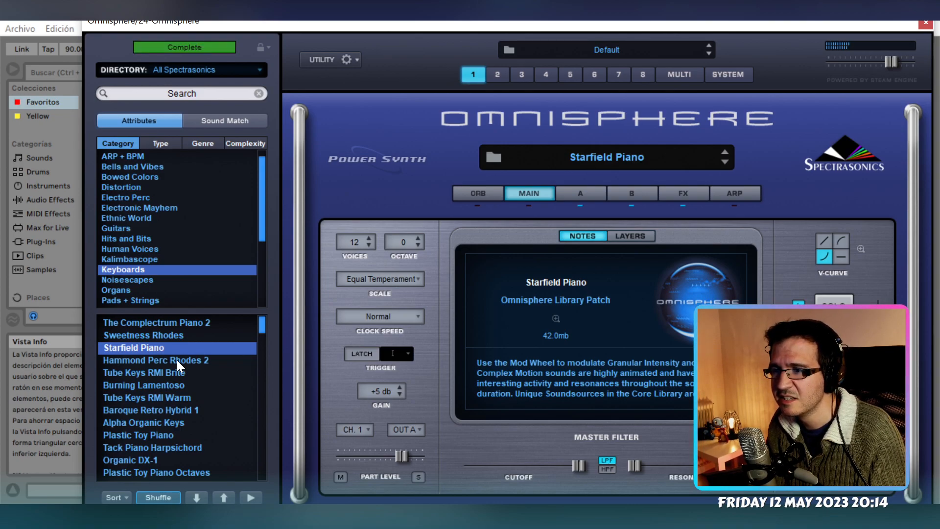
pyautogui.click(177, 360)
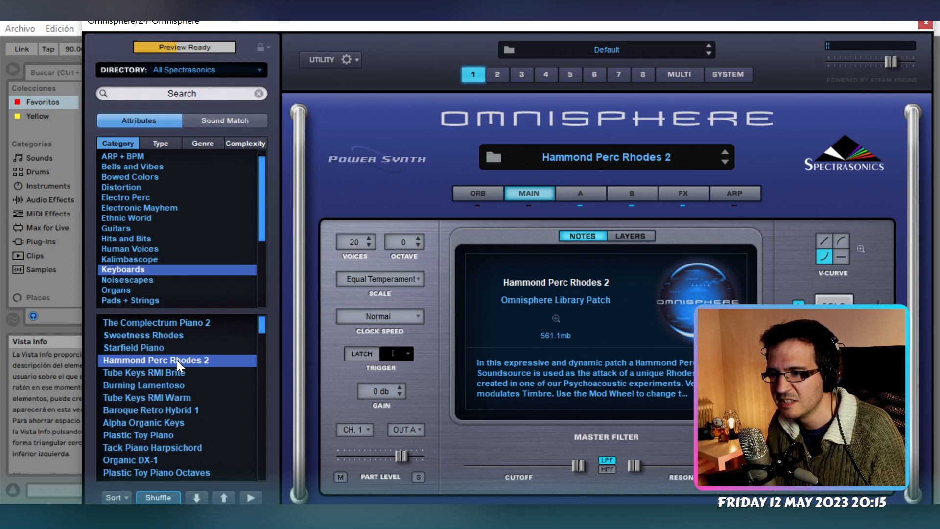
# Switch to the Synth Pluck category and audition Balloon Square Pop, Sunset on the Beach, Dynamo Trance 1 and Stabbing Mr. Cole 5
pyautogui.scroll(-4, 179, 255)
pyautogui.scroll(-2, 185, 255)
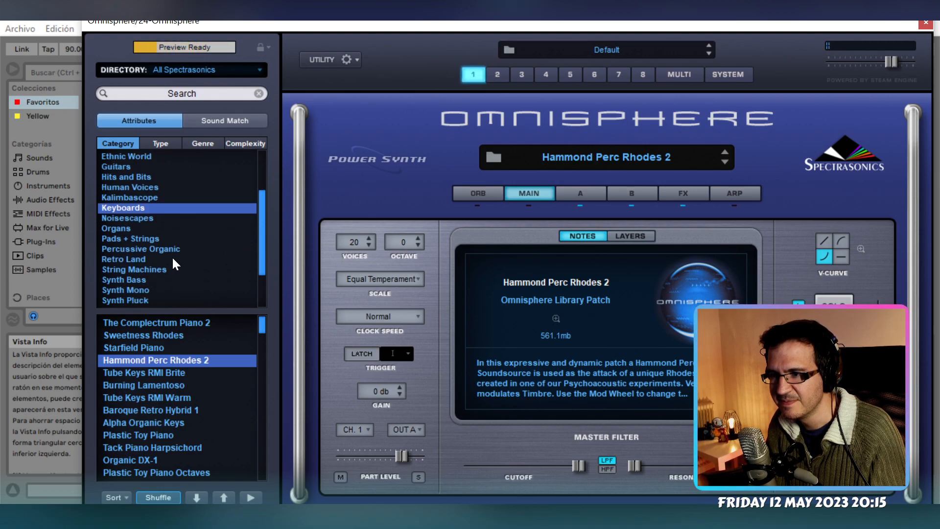
pyautogui.scroll(-1, 173, 260)
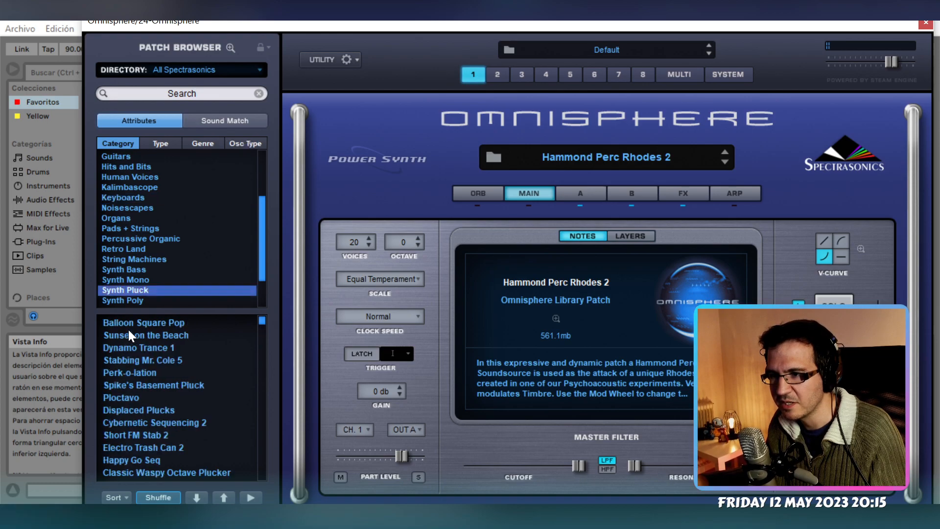
pyautogui.click(169, 323)
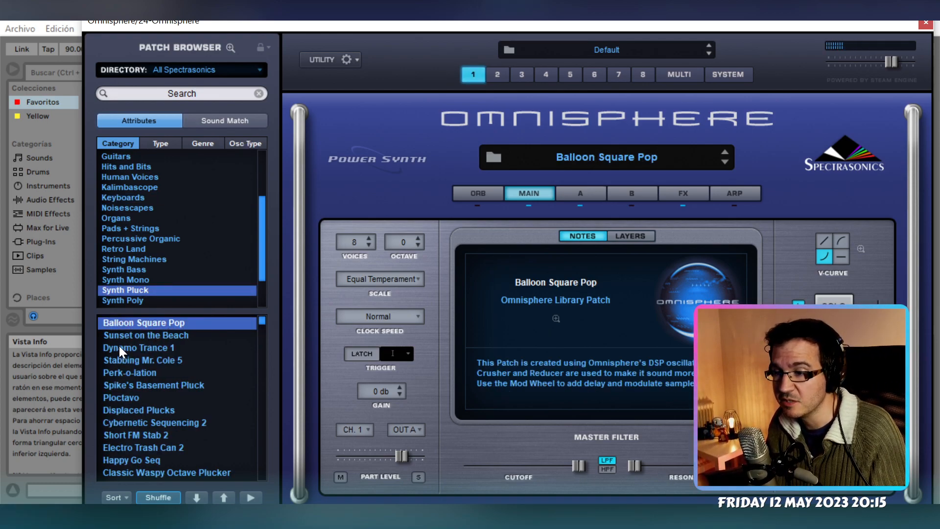
pyautogui.click(154, 334)
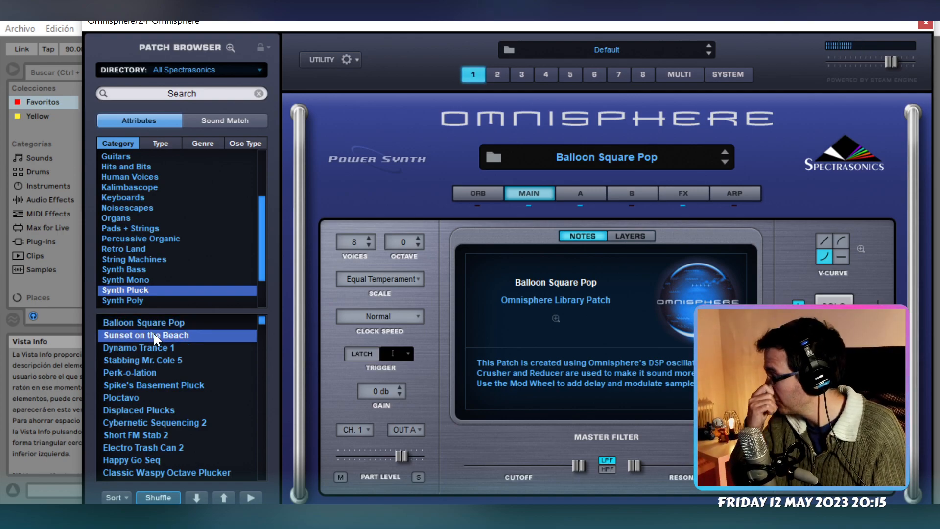
pyautogui.click(158, 345)
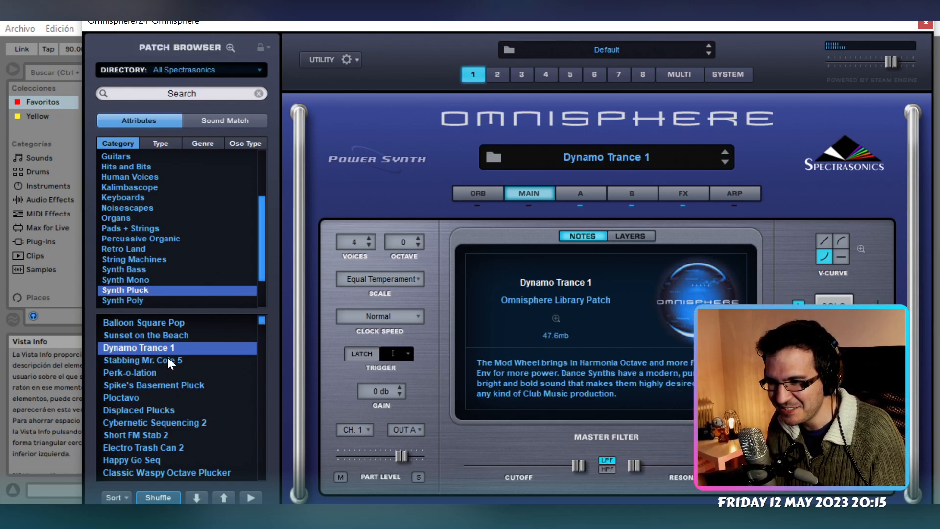
pyautogui.click(163, 360)
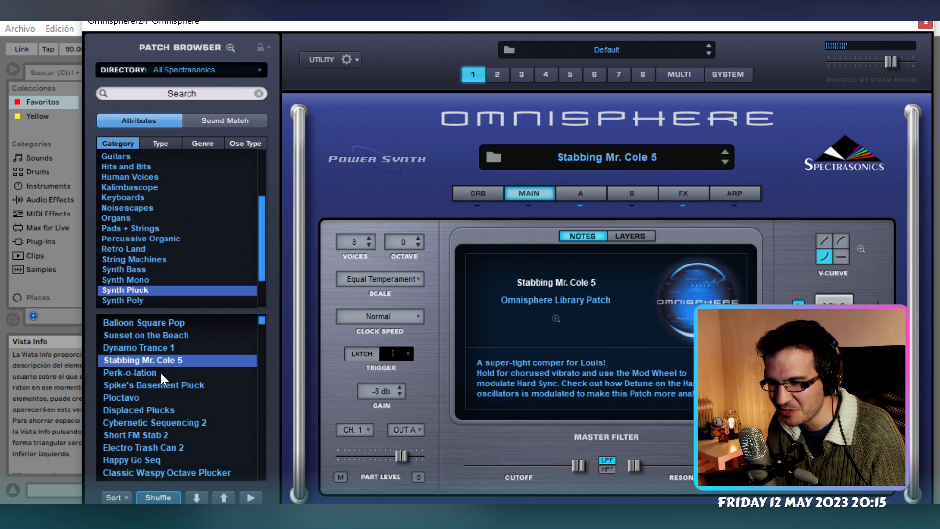
# Audition the Perk-o-lation, Spike's Basement Pluck, Ploctavo, Displaced Plucks and Cybernetic Sequencing 2 patches
pyautogui.click(160, 372)
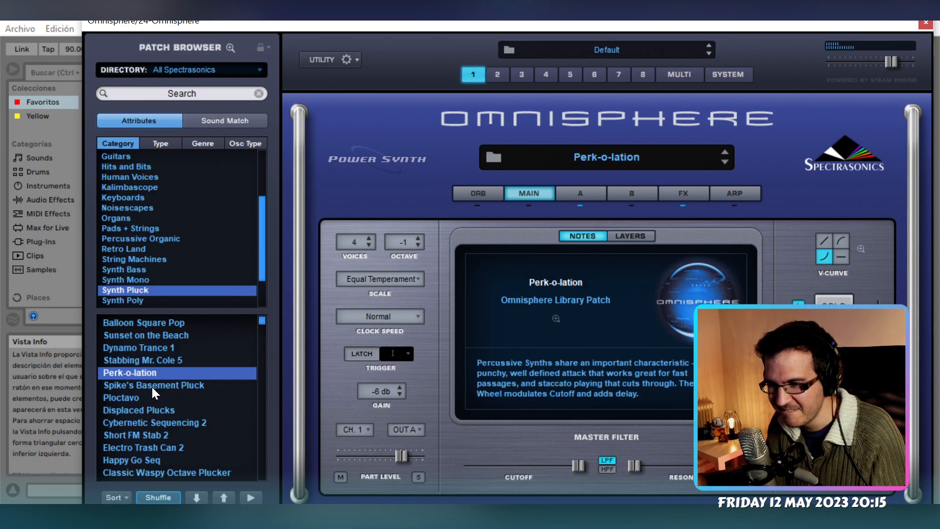
pyautogui.click(152, 387)
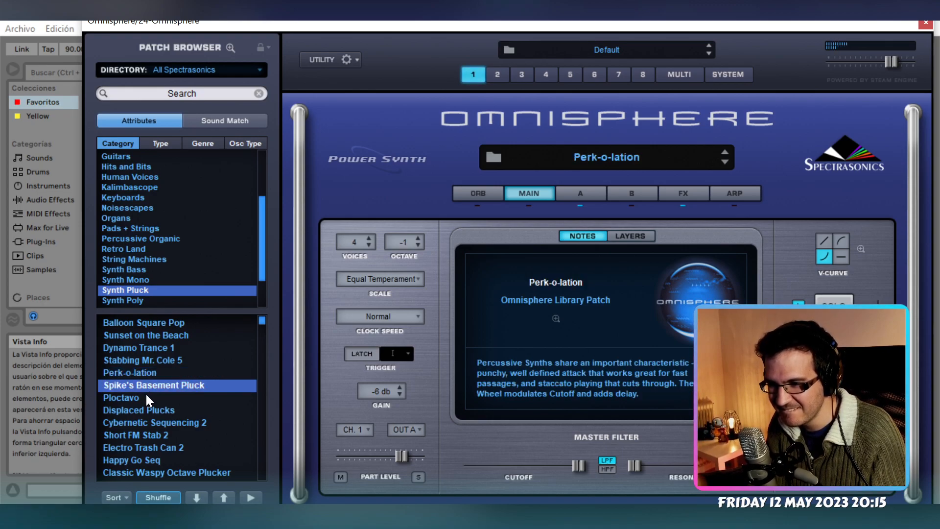
pyautogui.click(143, 398)
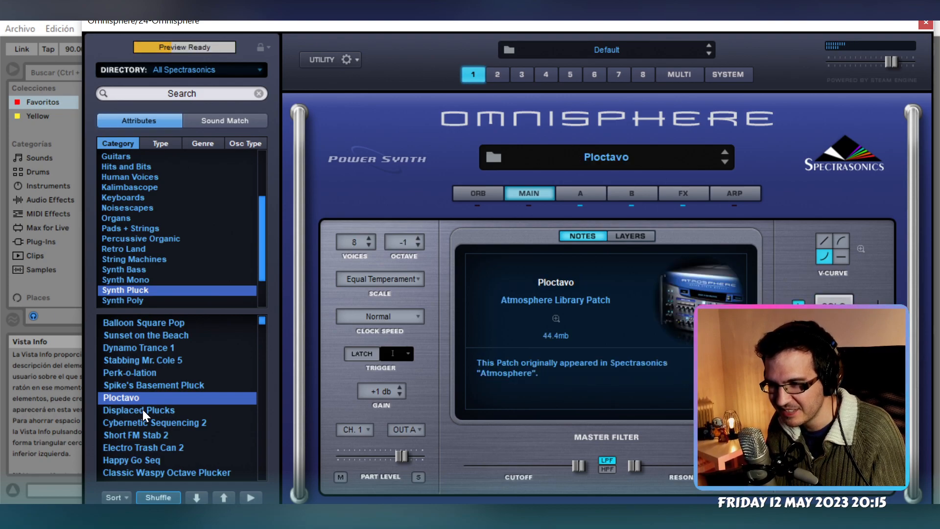
pyautogui.click(143, 407)
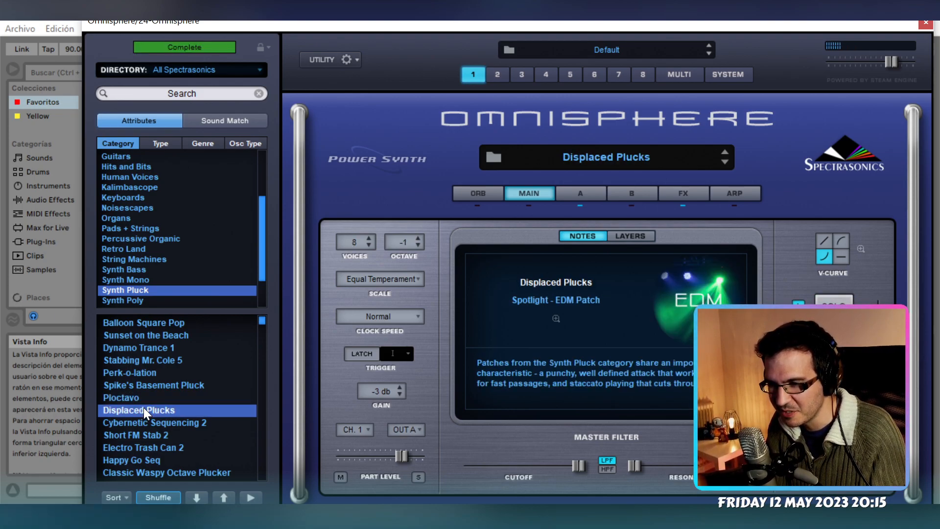
pyautogui.click(146, 421)
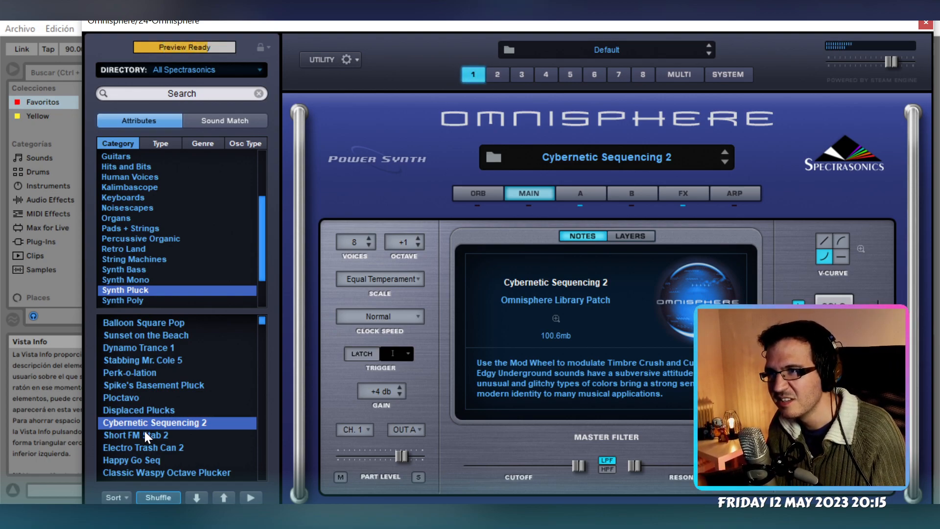
# Audition the Short FM Stab 2, Electro Trash Can 2, Happy Go Seq, Classic Waspy Octave Plucker and Stabbing Mr. Cole 3 patches
pyautogui.click(145, 431)
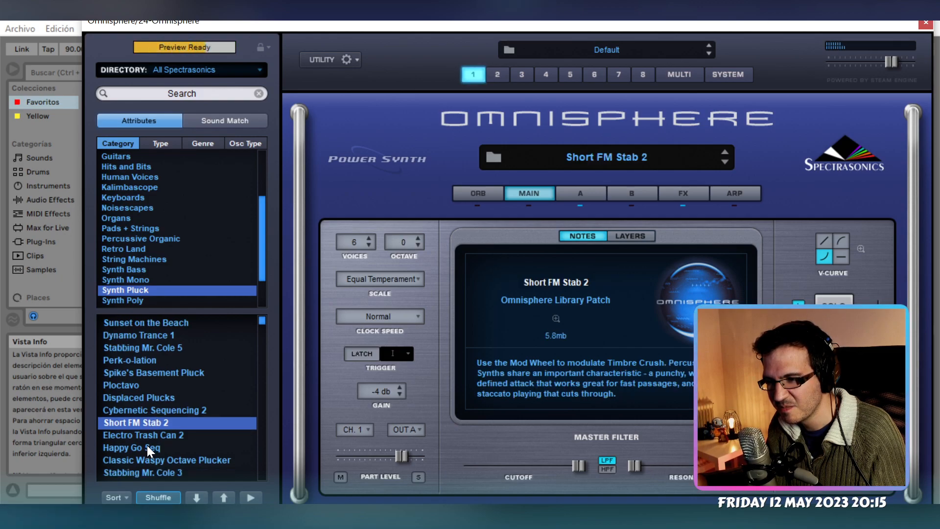
pyautogui.click(157, 436)
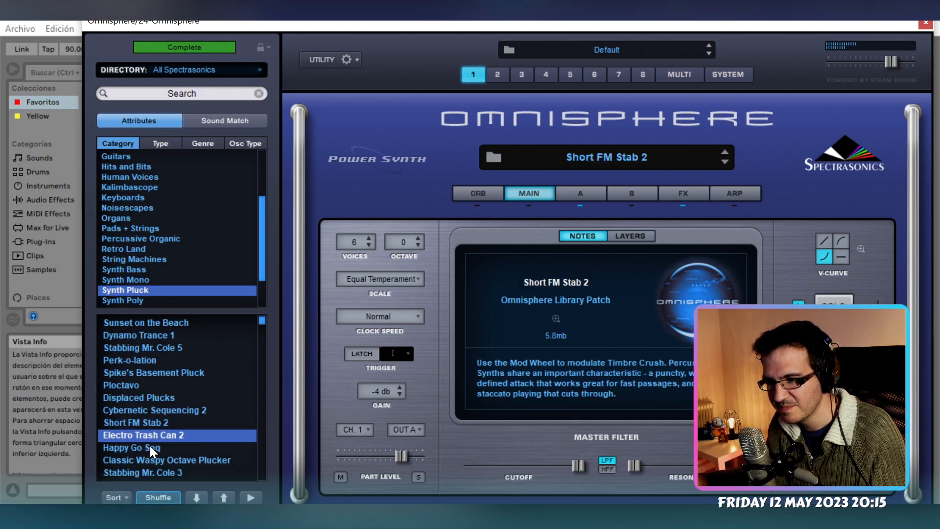
pyautogui.click(150, 448)
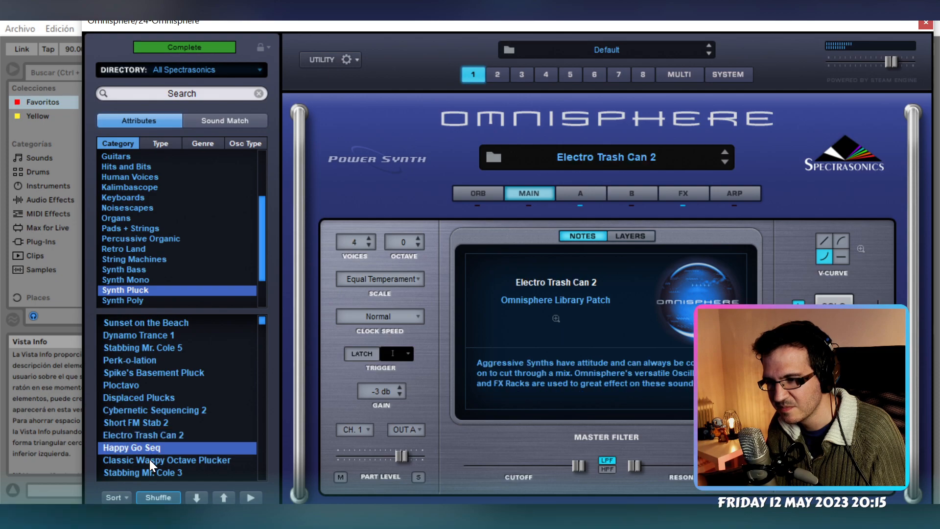
pyautogui.click(149, 459)
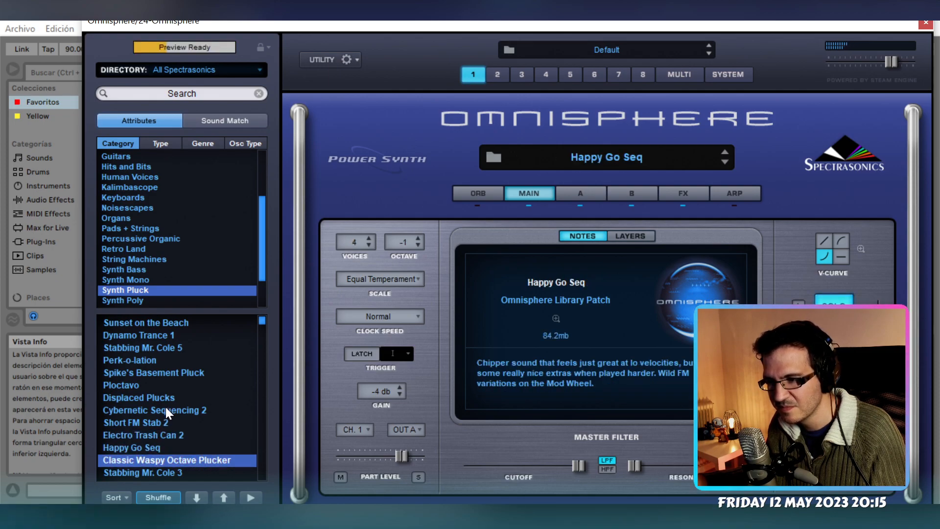
pyautogui.scroll(-1, 167, 400)
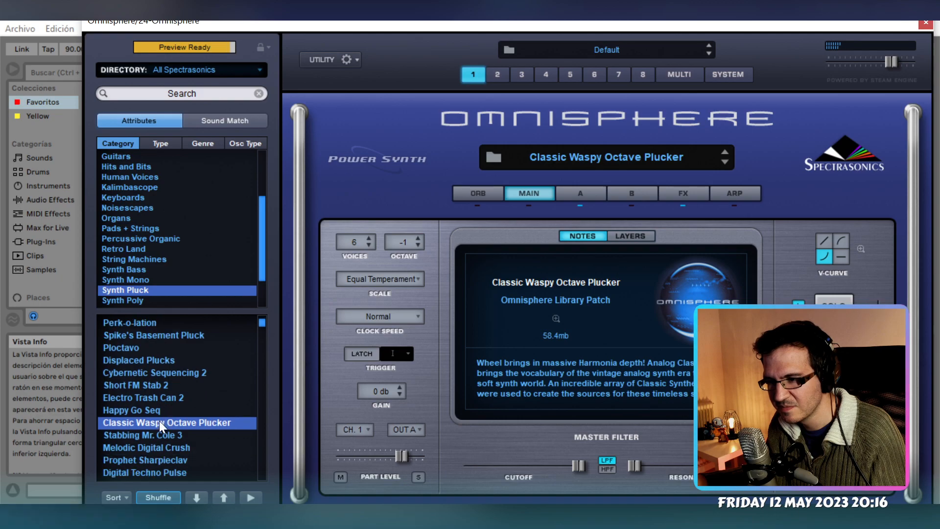
pyautogui.click(157, 435)
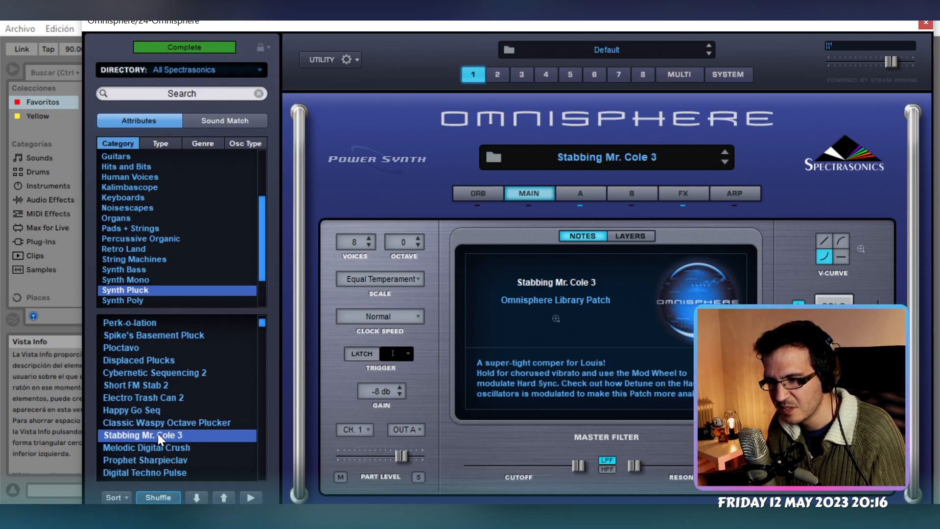
# Audition the Melodic Digital Crush, Just a Bit Rude and Classic Vibrato Pluck patches
pyautogui.click(155, 448)
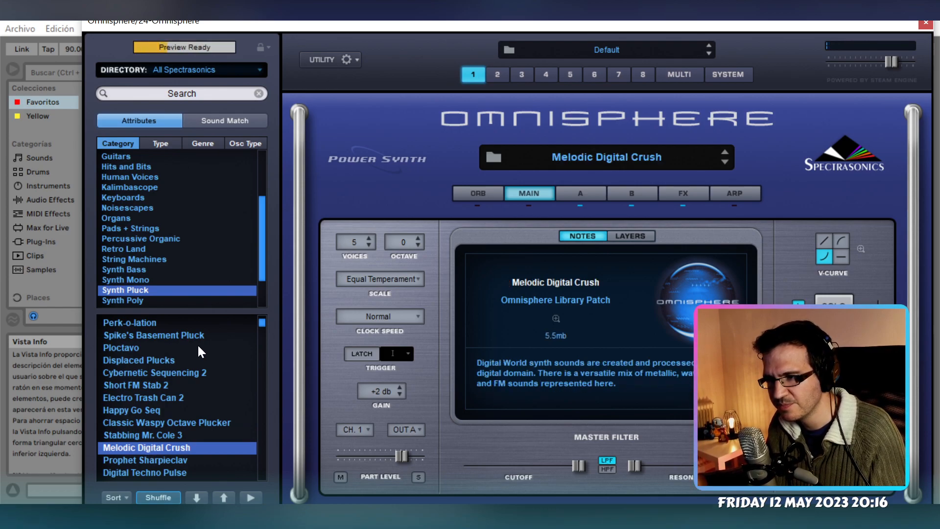
pyautogui.scroll(-3, 190, 360)
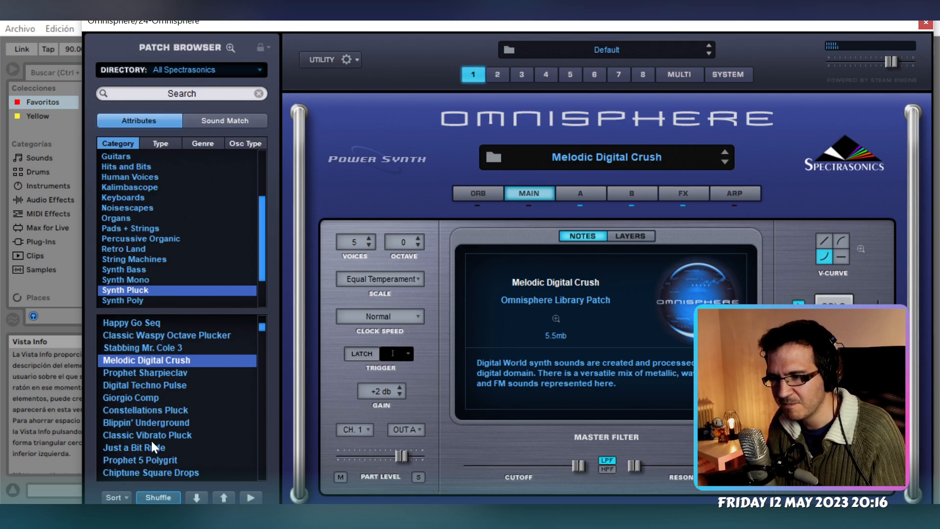
pyautogui.click(151, 446)
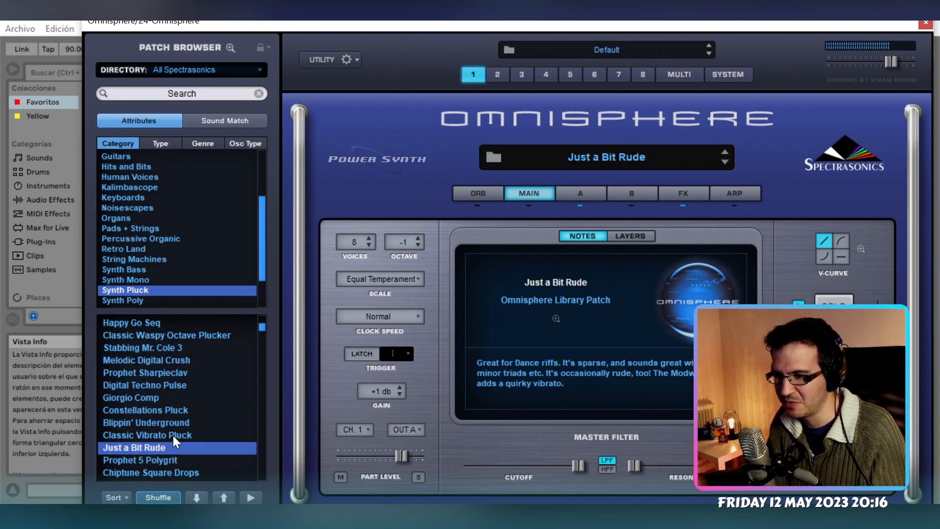
pyautogui.click(172, 436)
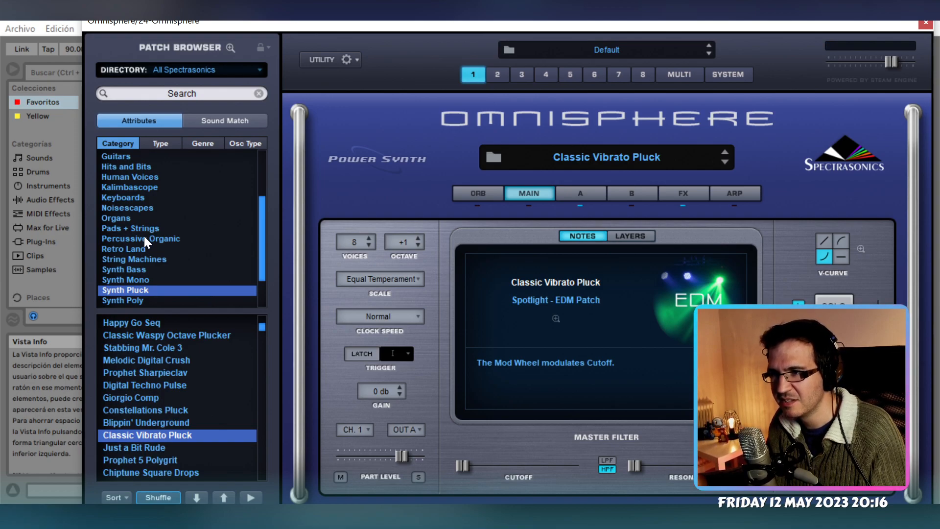
# Switch to Notepad and remove the simple glassian entry from the patch shortlist
pyautogui.moveTo(263, 230); pyautogui.dragTo(260, 157)
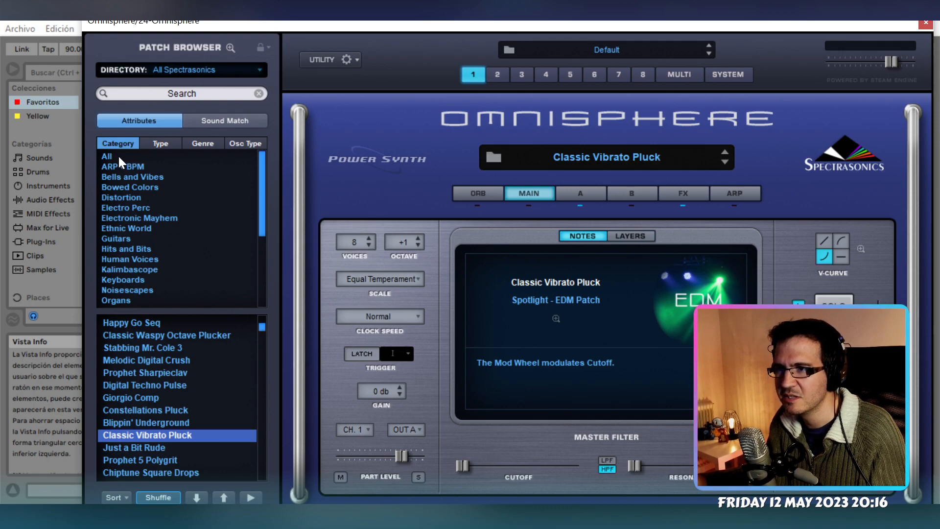
pyautogui.hotkey('alt', 'Tab')
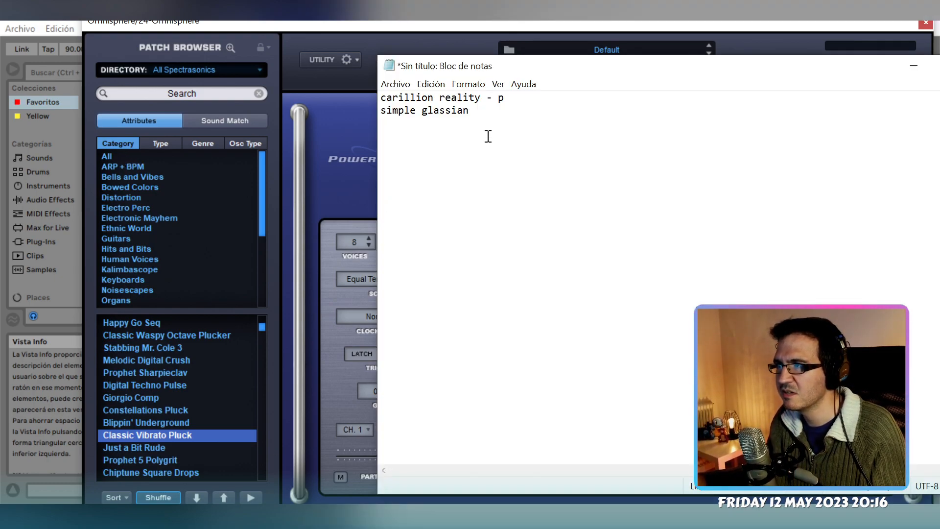
pyautogui.moveTo(479, 120); pyautogui.dragTo(342, 115)
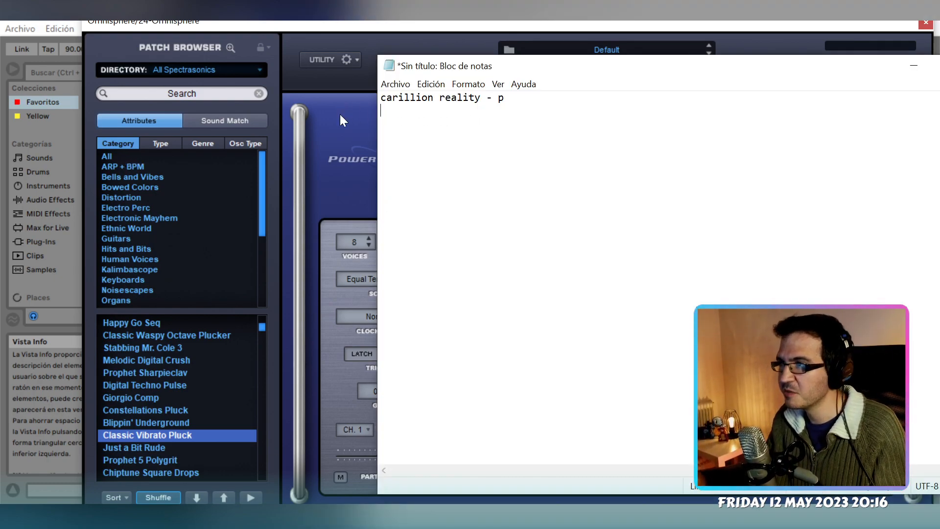
# Return to Omnisphere, search all patch categories for "carillion" and load Carillion Reality - p
pyautogui.moveTo(529, 98); pyautogui.dragTo(375, 98)
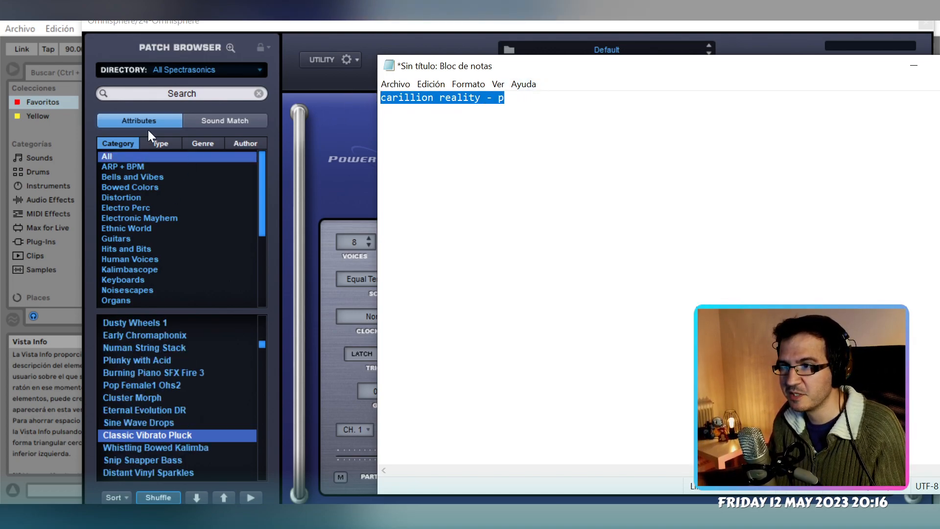
pyautogui.click(175, 94)
pyautogui.write('carillion')
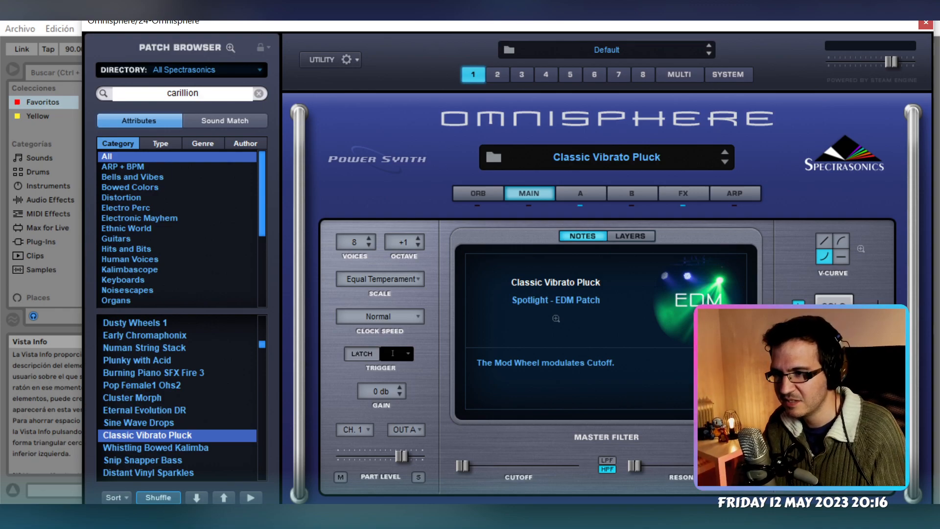
pyautogui.hotkey('alt', 'Tab')
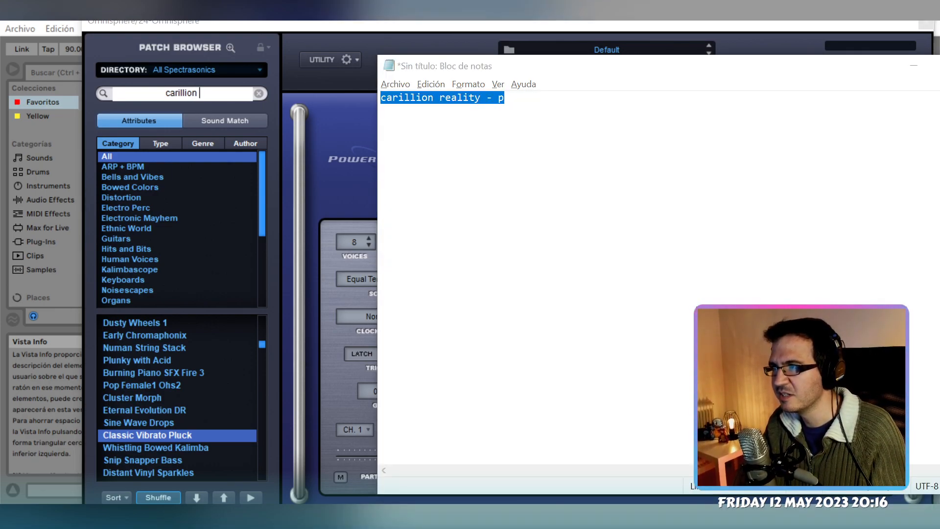
pyautogui.hotkey('alt', 'Tab')
pyautogui.press('Return')
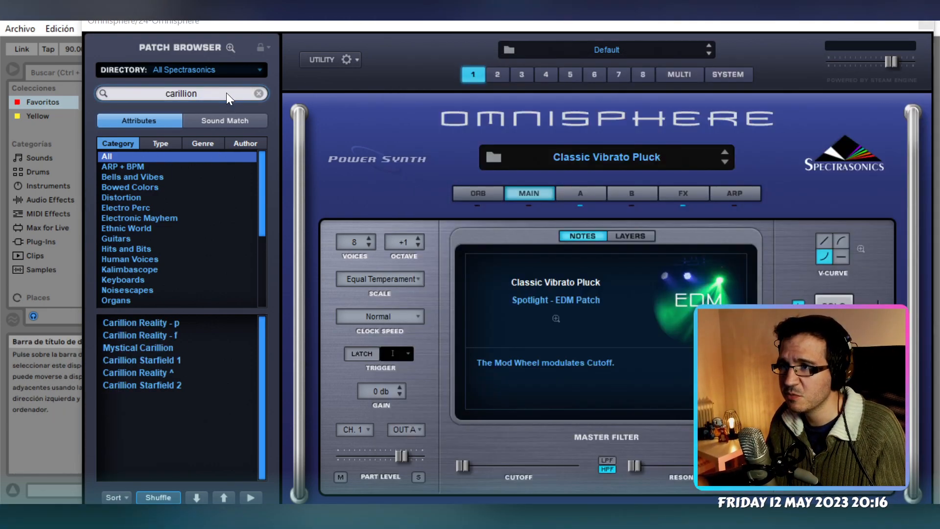
pyautogui.click(167, 324)
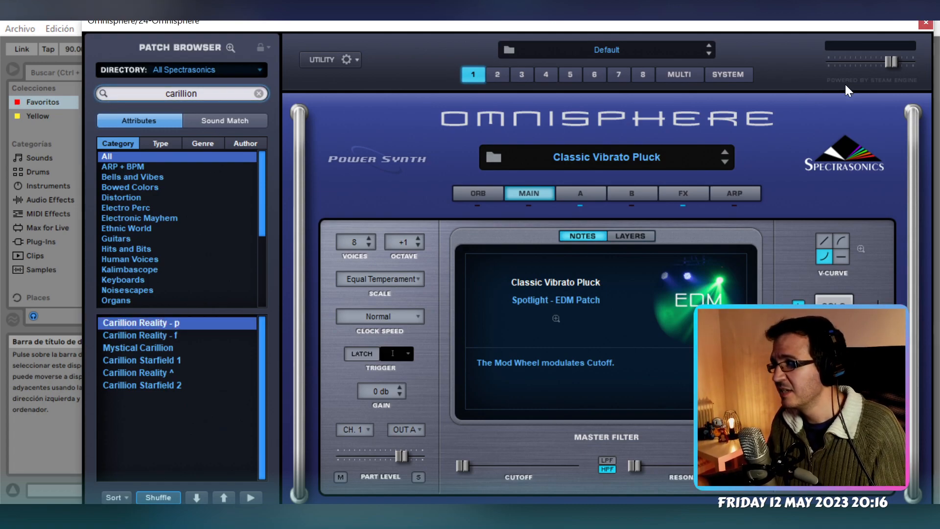
# Close the Omnisphere window and play the song section to hear Carillion Reality - p in the mix
pyautogui.click(925, 24)
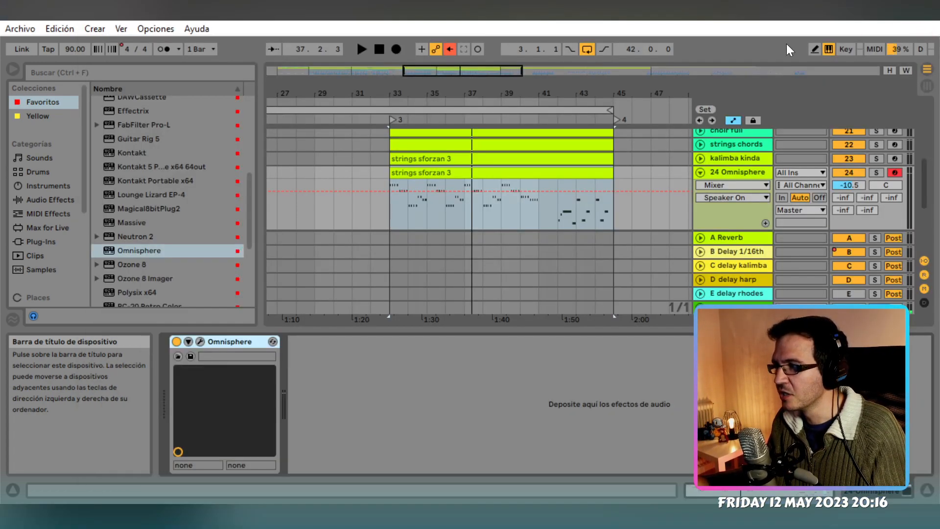
pyautogui.press('space')
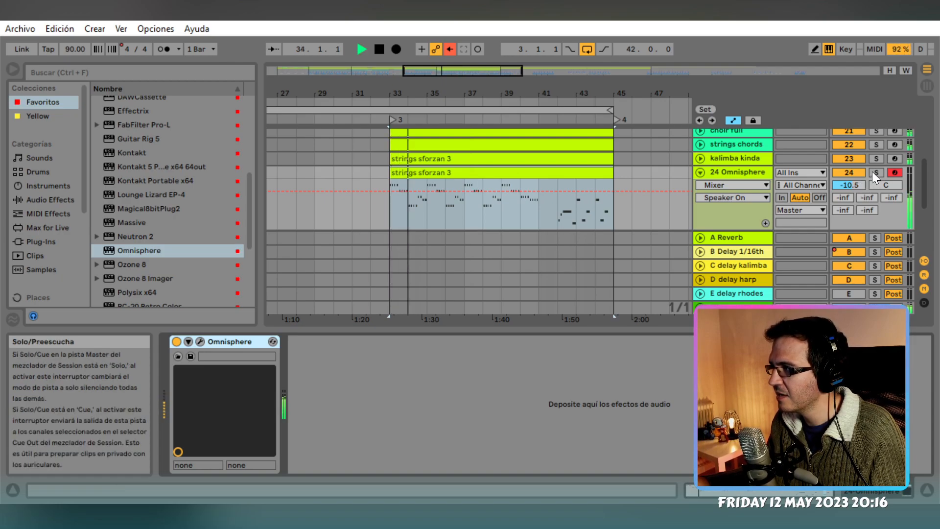
pyautogui.press('space')
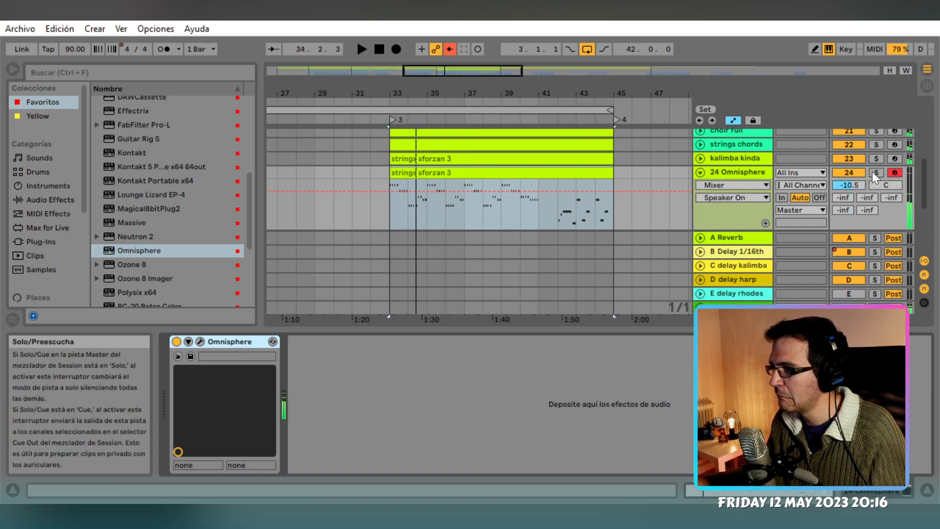
# Reopen Omnisphere on track 24 and examine the patch's common effects, layer B and layer A settings
pyautogui.click(200, 343)
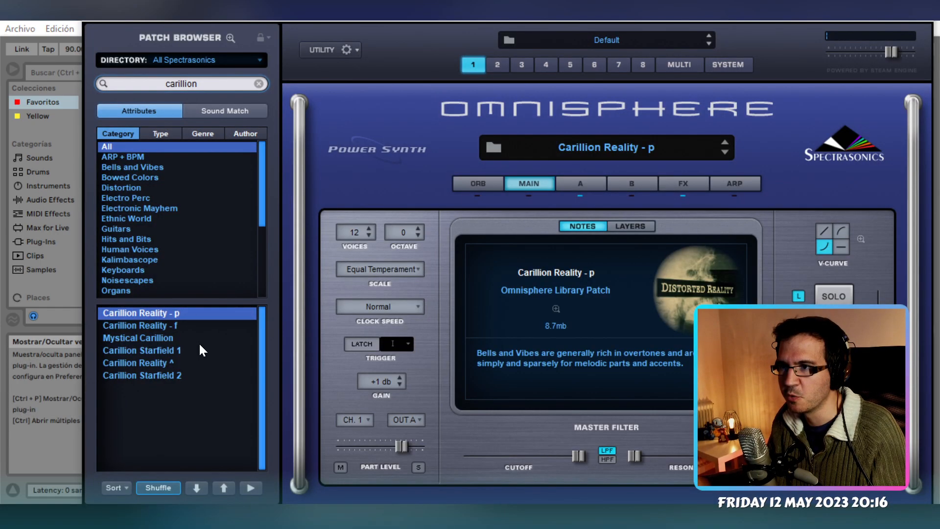
pyautogui.click(671, 187)
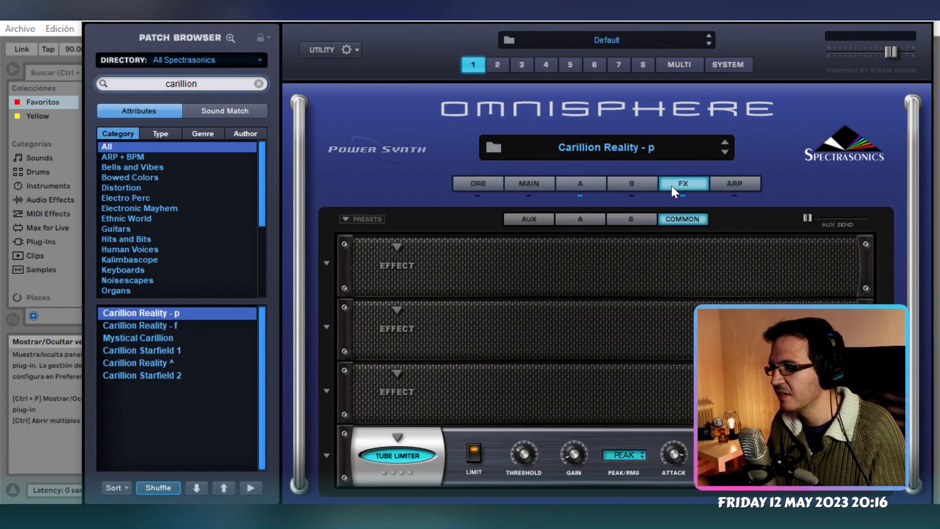
pyautogui.click(637, 184)
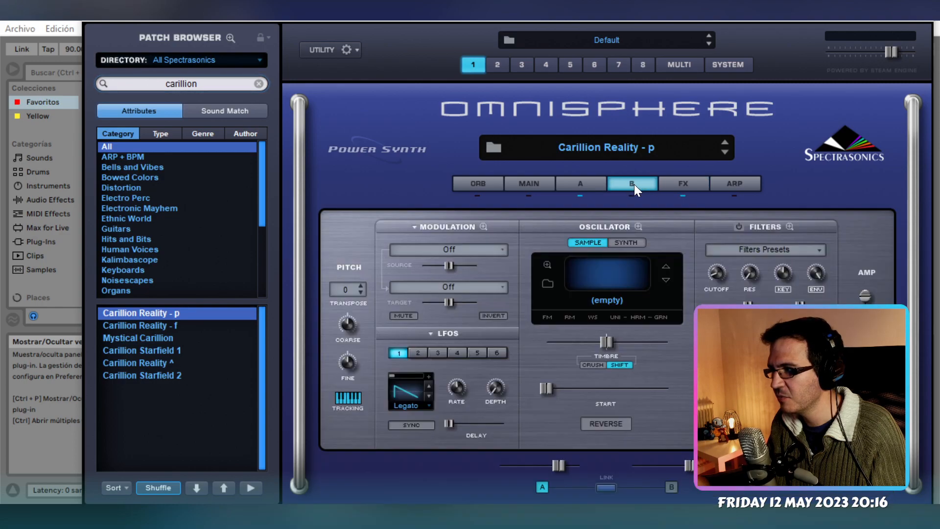
pyautogui.click(585, 186)
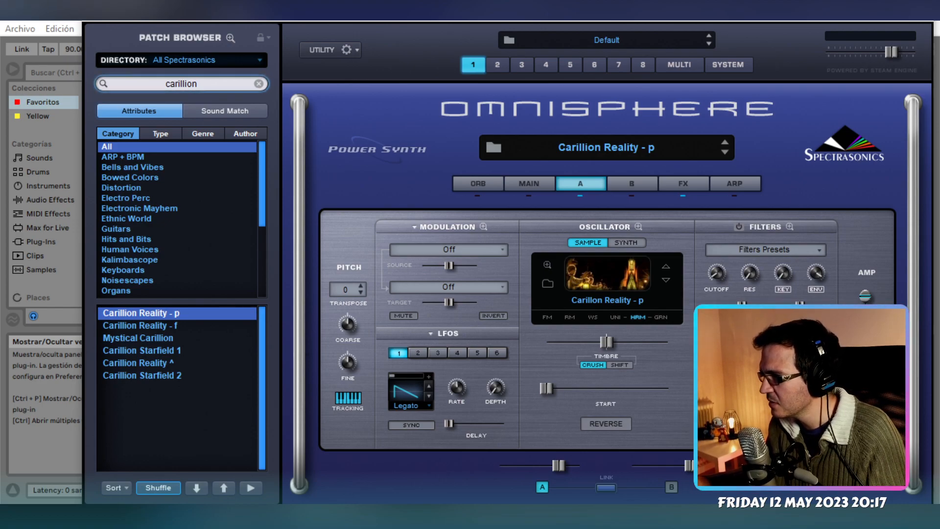
pyautogui.rightClick(762, 378)
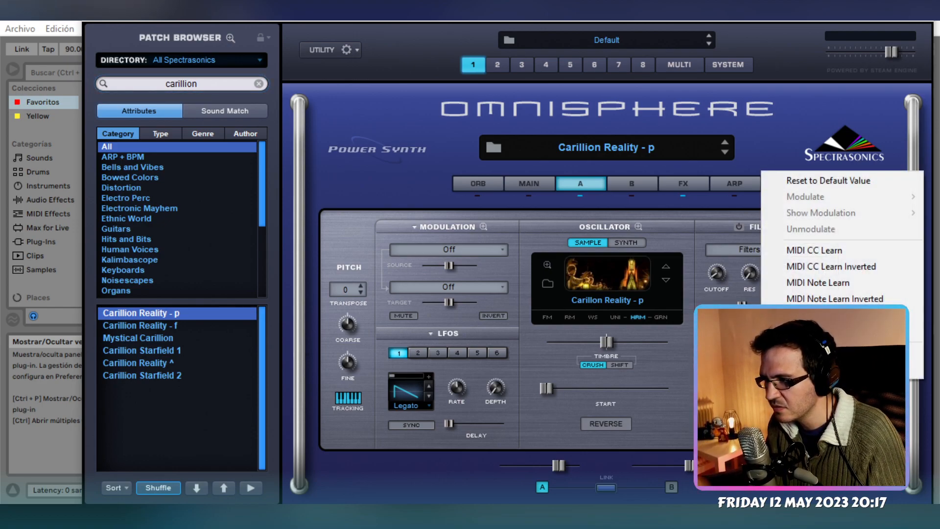
pyautogui.click(681, 420)
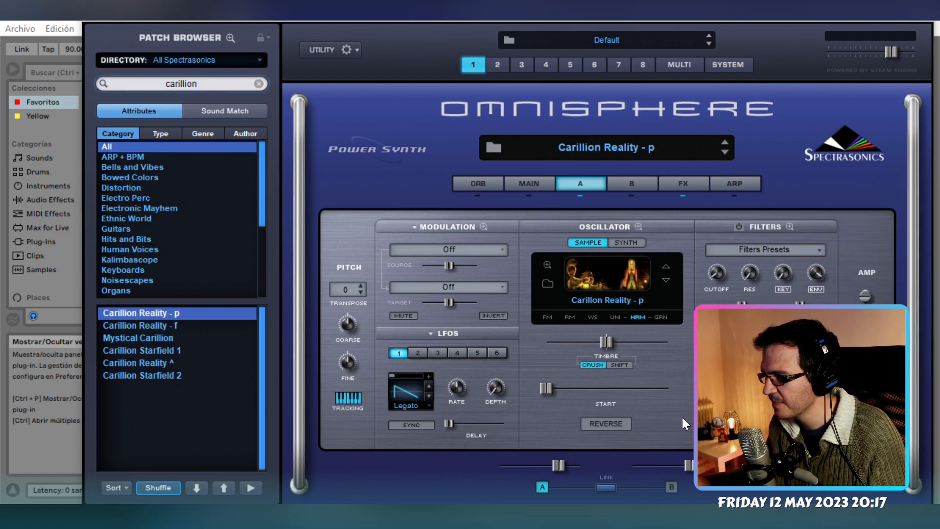
# Examine the patch's arpeggiator and orb pages and its aux and common effects racks
pyautogui.click(690, 187)
pyautogui.click(728, 185)
pyautogui.click(684, 184)
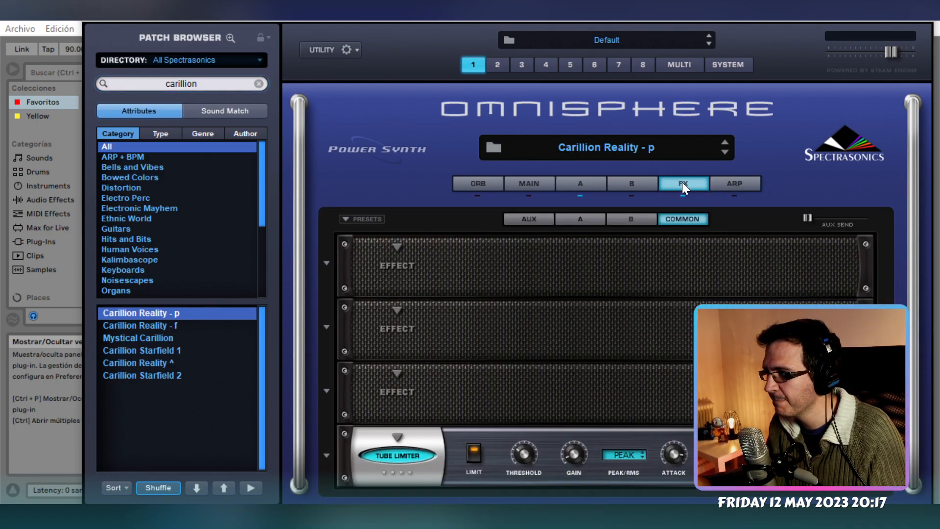
pyautogui.click(533, 215)
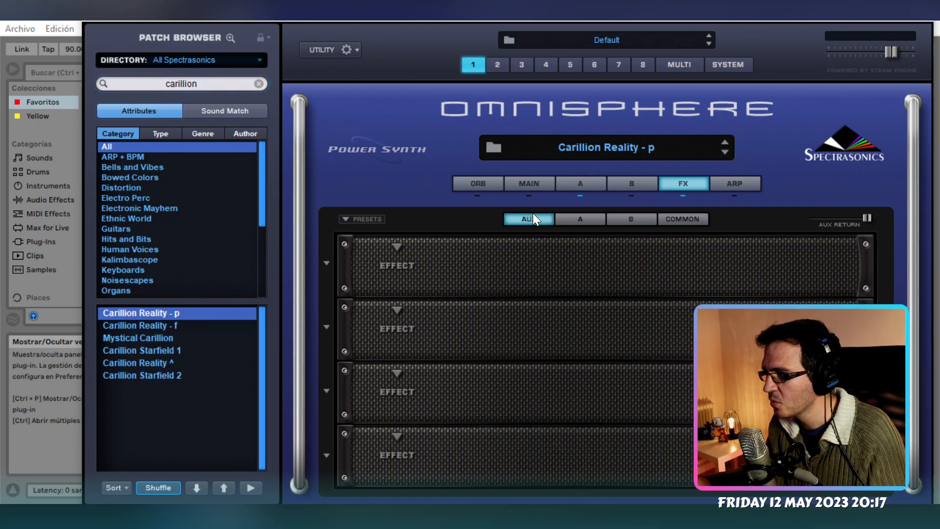
pyautogui.click(681, 220)
pyautogui.click(586, 184)
pyautogui.click(663, 184)
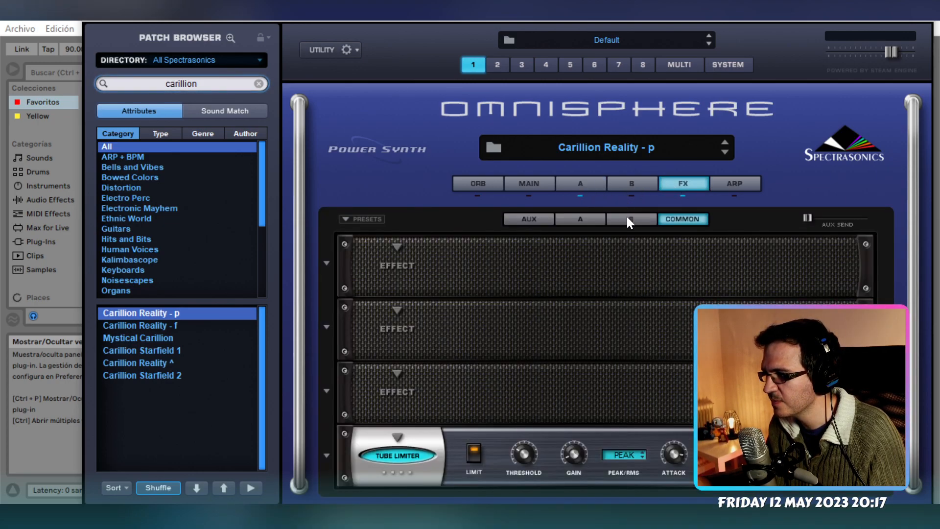
pyautogui.click(465, 181)
pyautogui.click(688, 184)
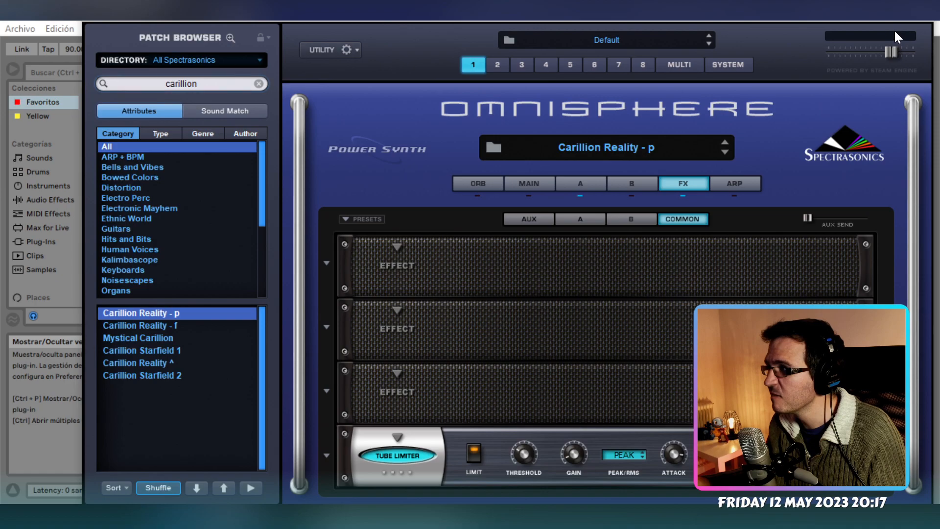
# Close Omnisphere, play track 24 soloed to hear its melody alone, and unsolo it
pyautogui.click(925, 25)
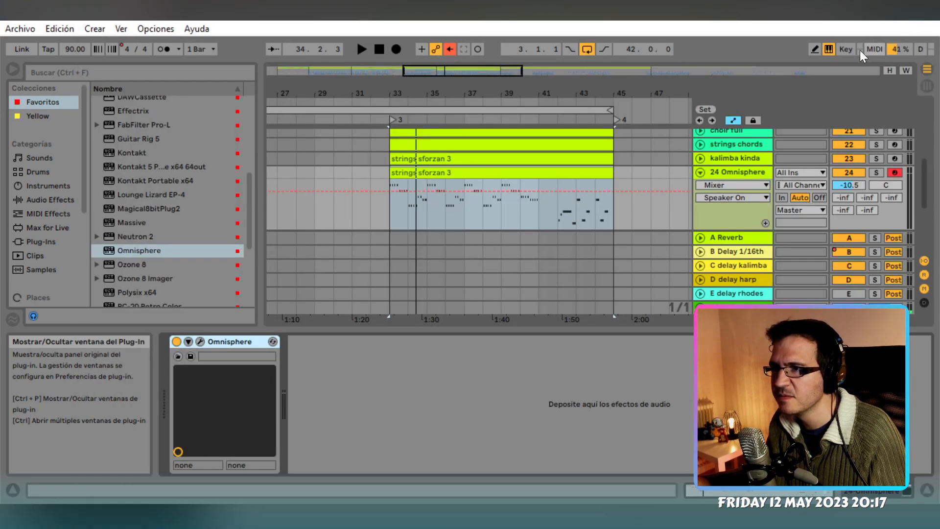
pyautogui.click(881, 172)
pyautogui.press('space')
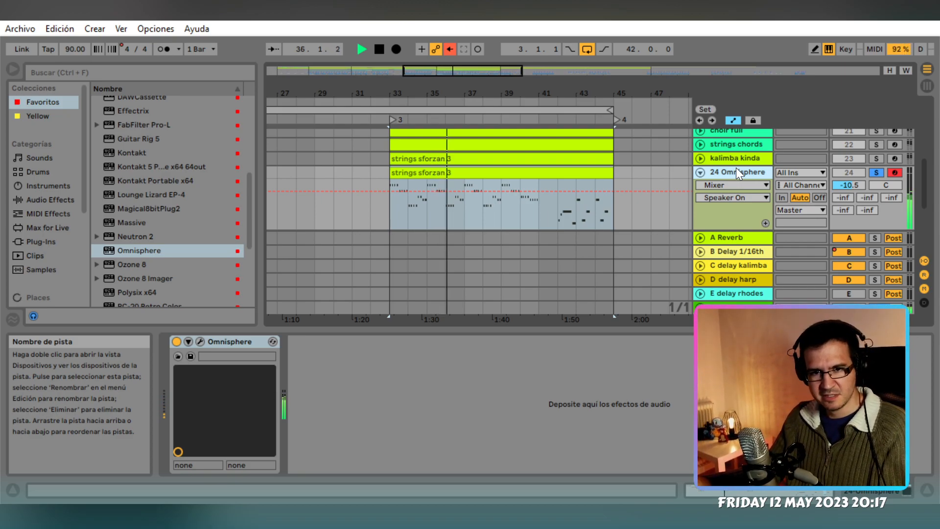
pyautogui.press('space')
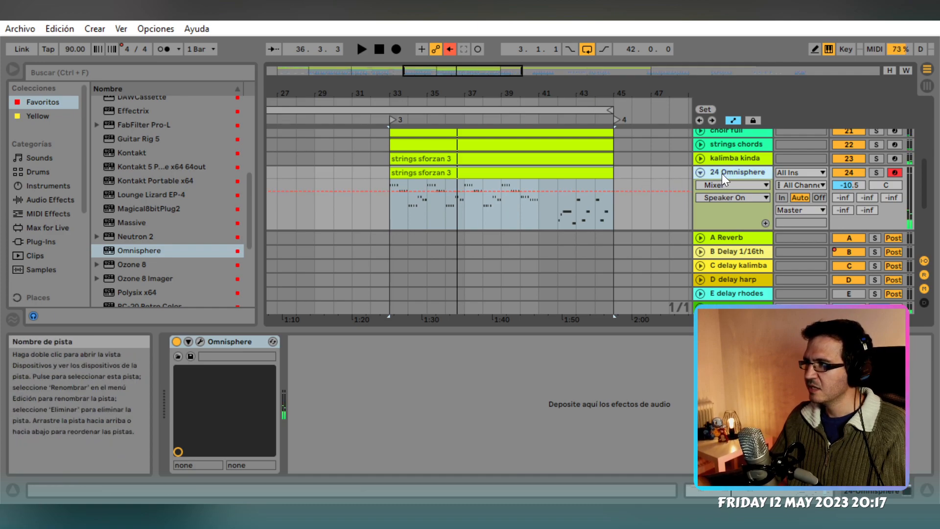
# Delete the strings sforzan 3 clip from the 24 Omnisphere track and play the section without it
pyautogui.click(574, 173)
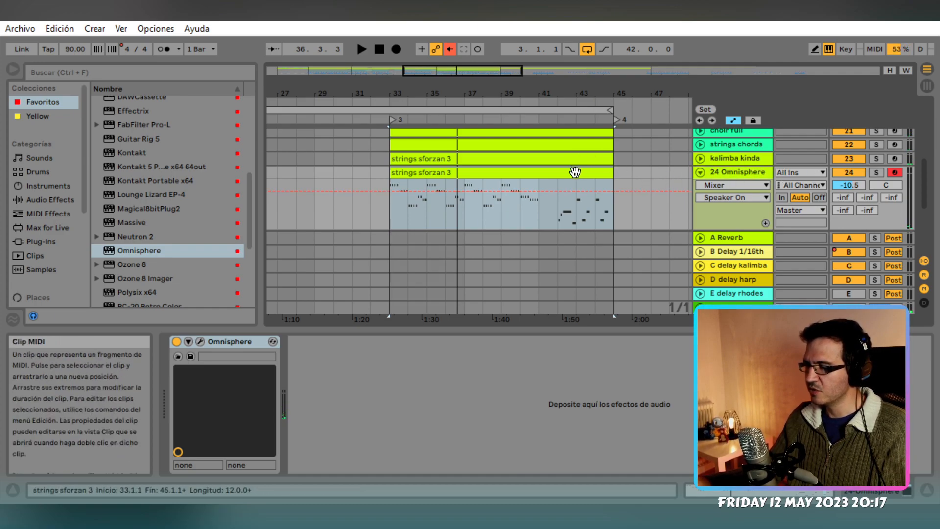
pyautogui.press('Delete')
pyautogui.press('space')
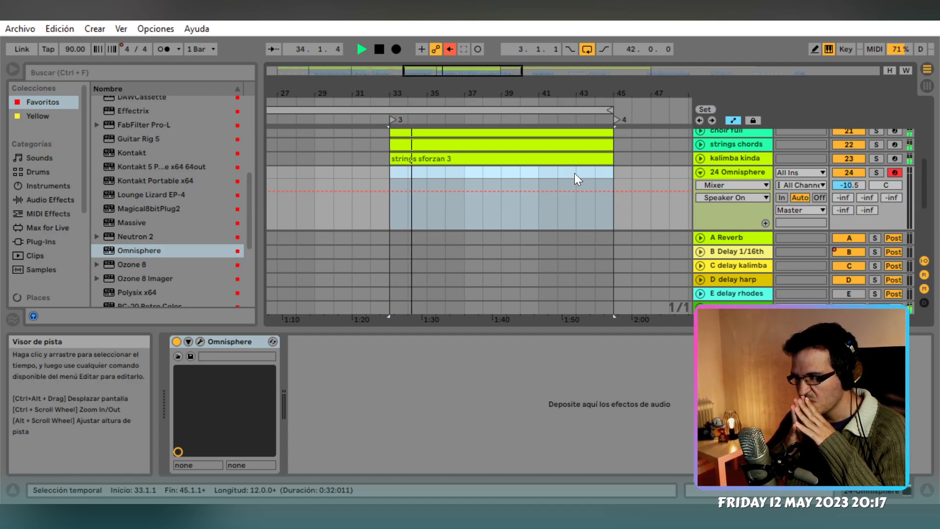
pyautogui.press('space')
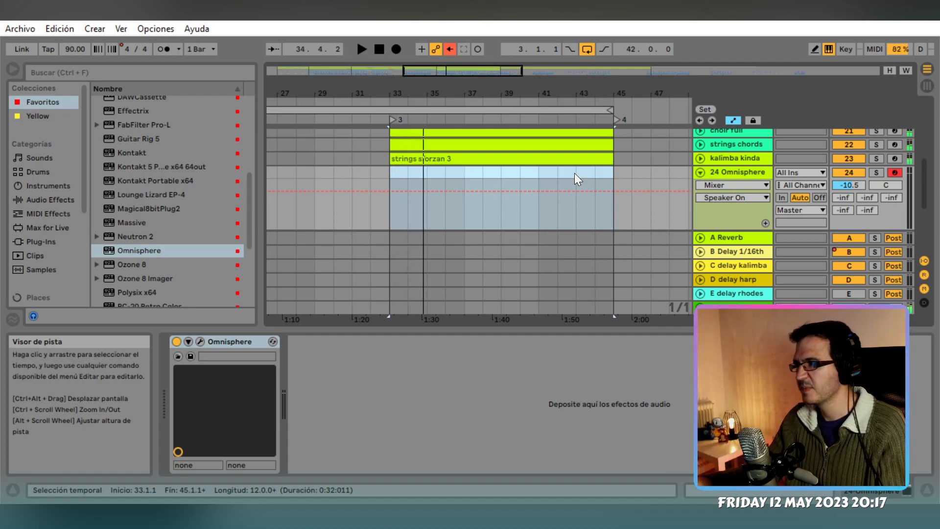
# Bypass the expanded EQ Eight and Super VHS on the kalimba kinda track while playing the section
pyautogui.scroll(2, 664, 190)
pyautogui.click(733, 188)
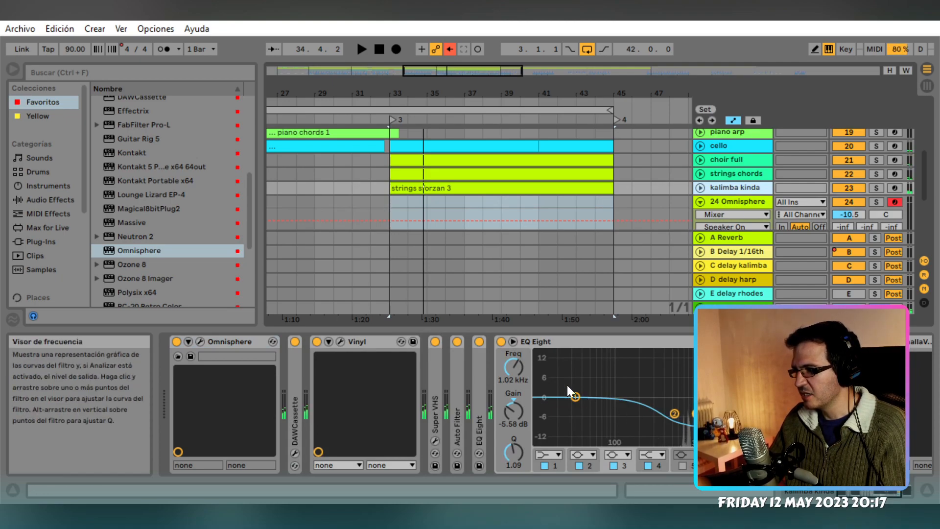
pyautogui.click(501, 343)
pyautogui.press('space')
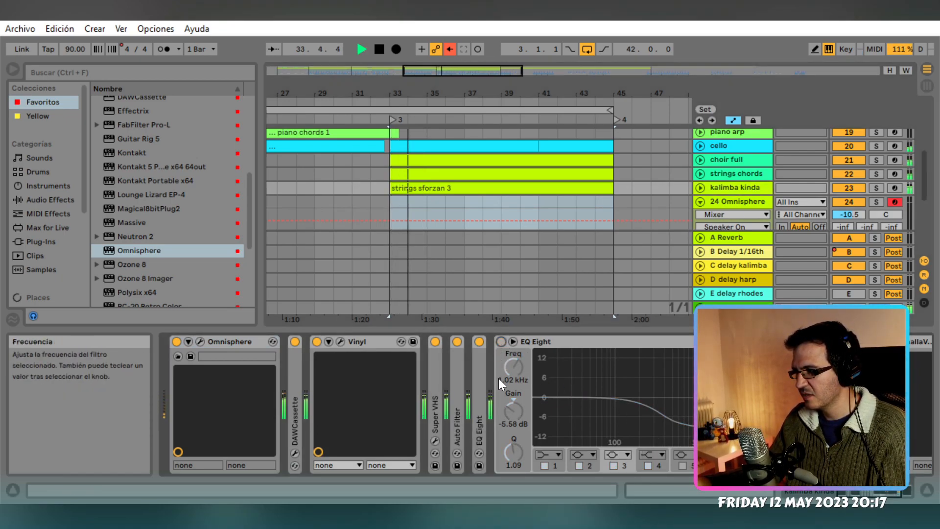
pyautogui.click(435, 342)
# Compare the kalimba kinda sound with DAWCassette and Vinyl bypassed and active during playback
pyautogui.click(296, 341)
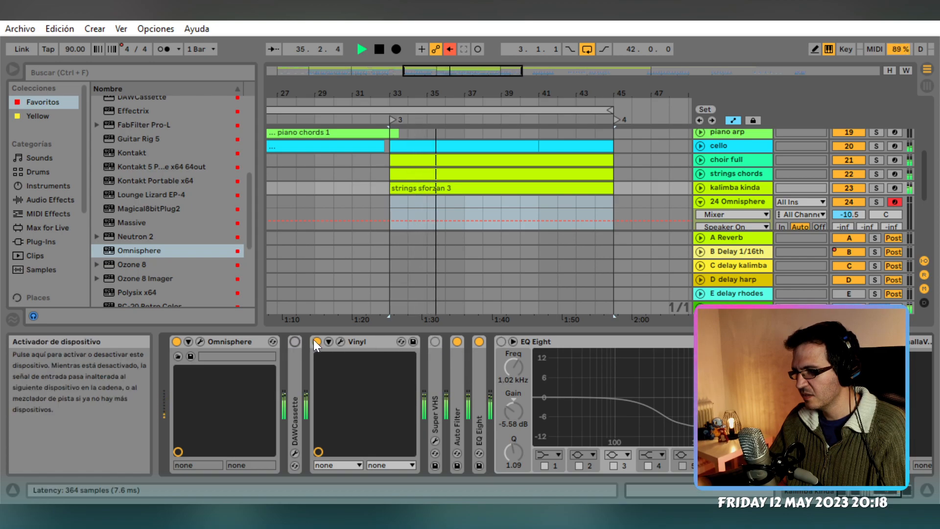
pyautogui.click(316, 340)
pyautogui.click(316, 340)
pyautogui.click(295, 341)
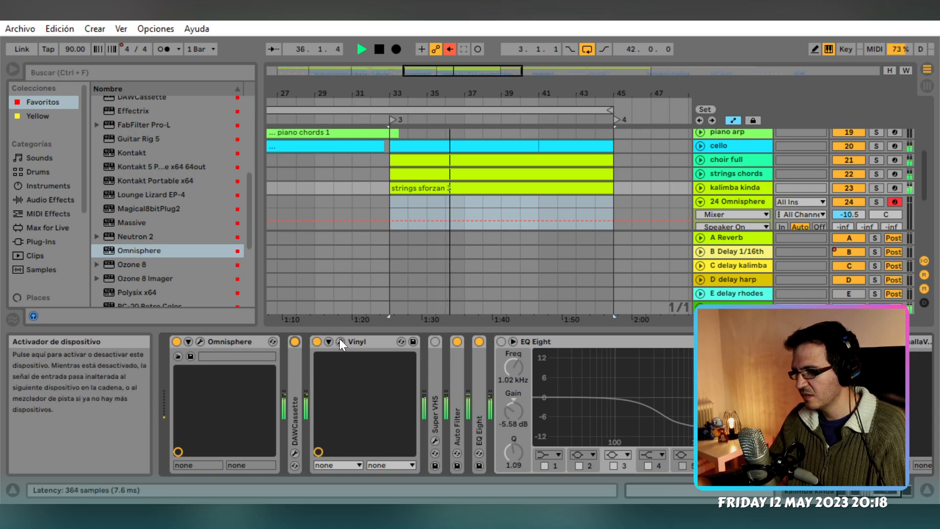
# Reactivate Super VHS and the expanded EQ Eight on the kalimba kinda track
pyautogui.click(435, 341)
pyautogui.click(501, 342)
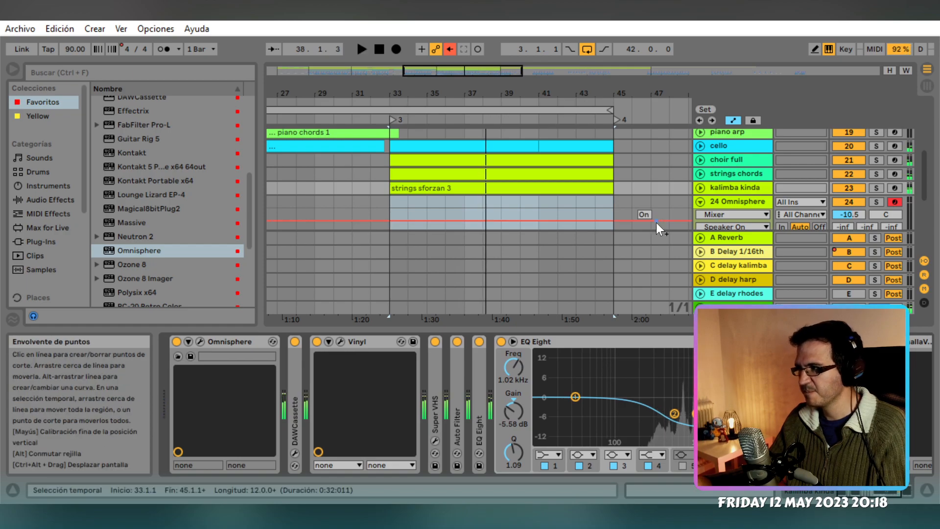
# Copy the strings sforzan 3 clip from the kalimba kinda track to the 24 Omnisphere track at bar 33
pyautogui.click(736, 203)
pyautogui.click(490, 188)
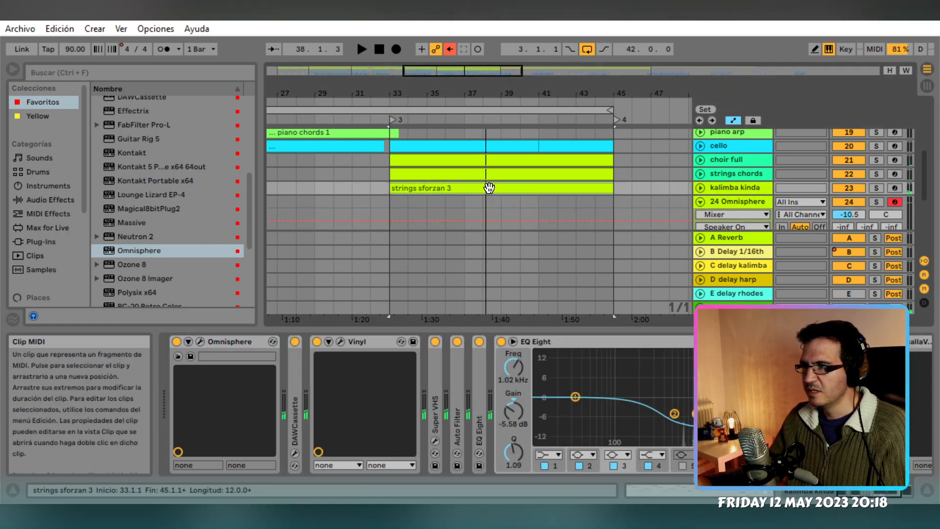
pyautogui.hotkey('ctrl', 'c')
pyautogui.click(390, 203)
pyautogui.hotkey('ctrl', 'v')
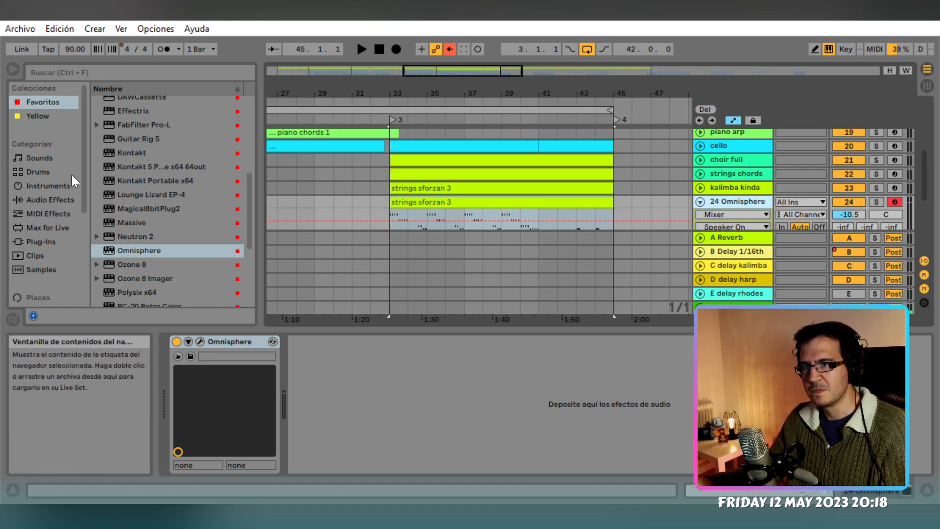
# Replace Omnisphere on track 24 with Kontakt 5 Portable x64 64out and open World > 6 - Strings in the Kontakt Factory Library
pyautogui.click(153, 169)
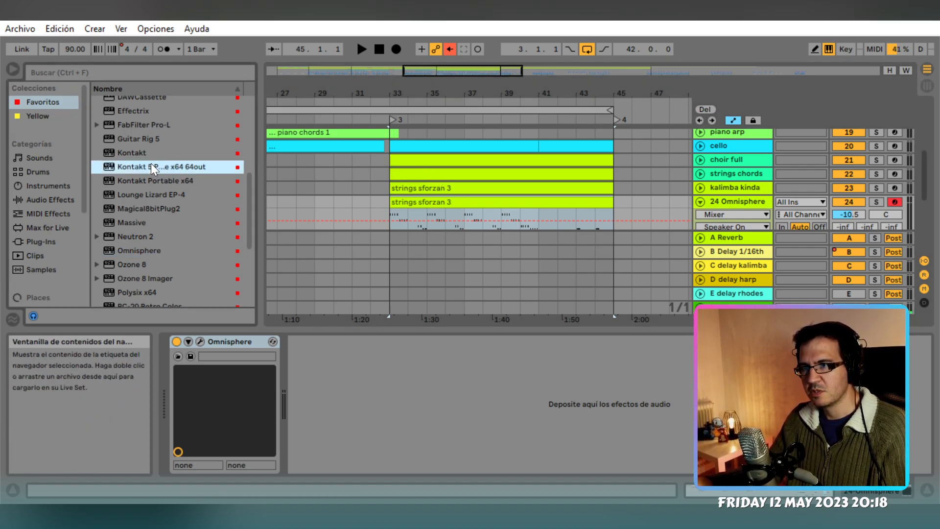
pyautogui.moveTo(157, 166); pyautogui.dragTo(347, 367)
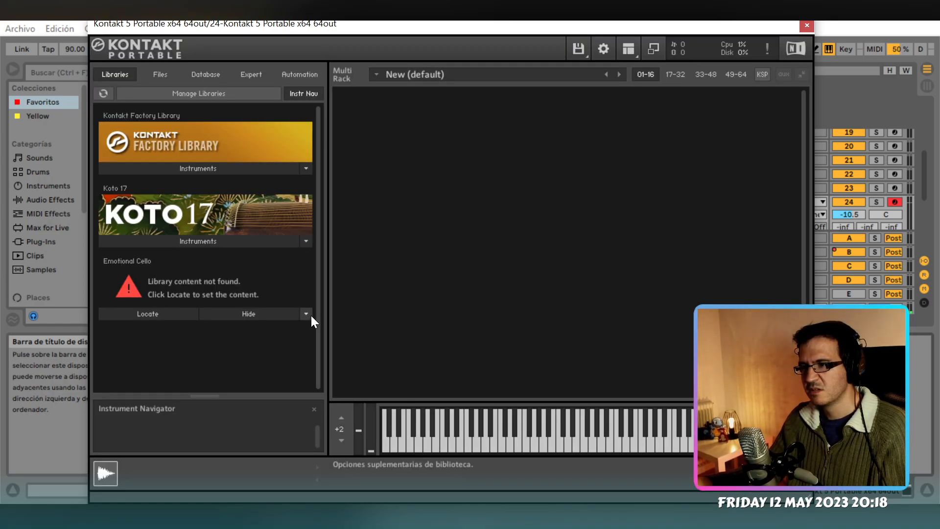
pyautogui.moveTo(366, 26); pyautogui.dragTo(361, 59)
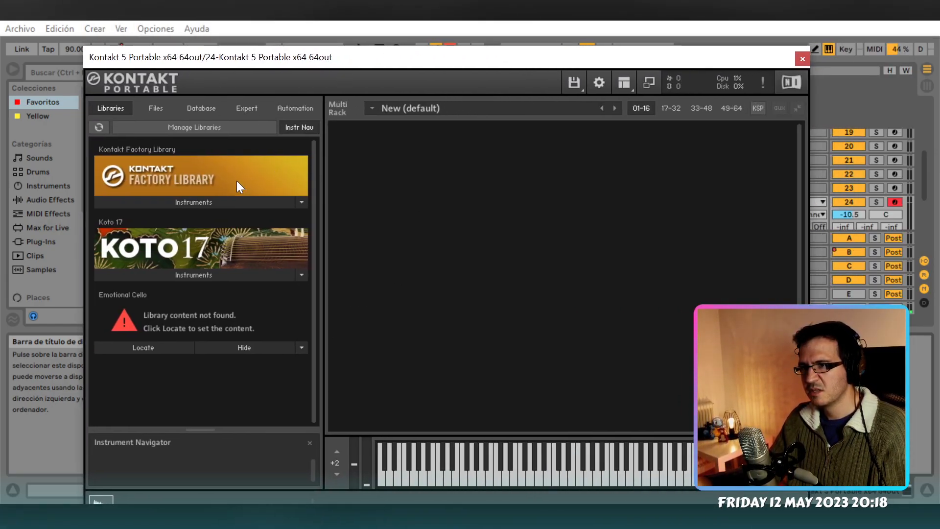
pyautogui.click(184, 201)
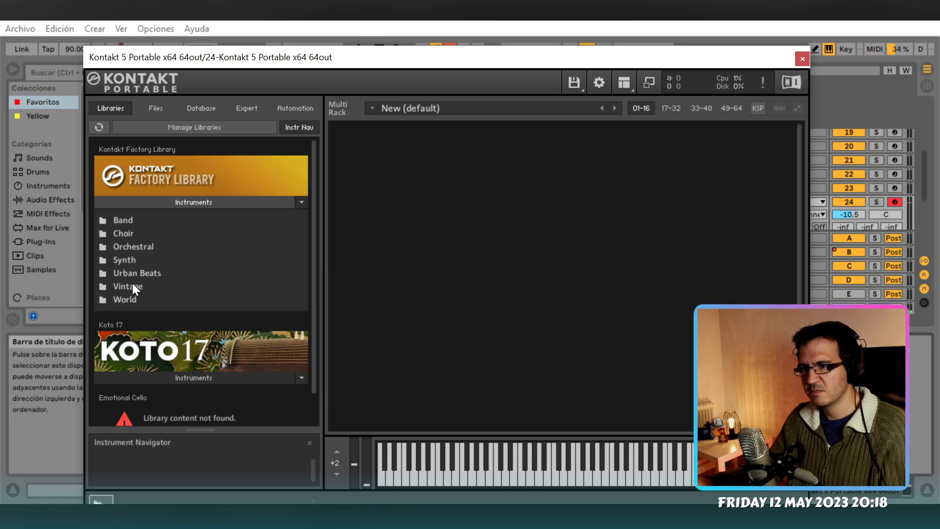
pyautogui.click(128, 298)
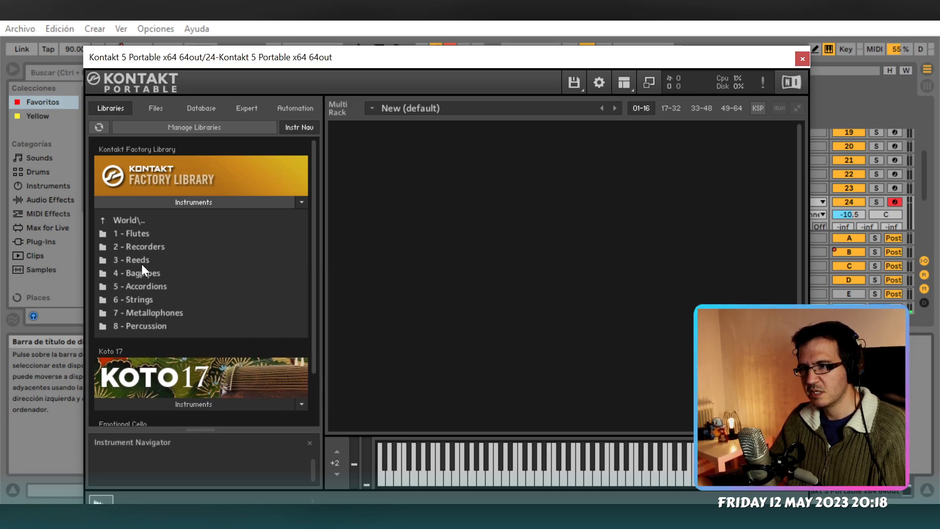
pyautogui.click(138, 299)
# Audition Fiddle, Kora and Nyatiti in Kontakt during playback, removing each instrument after listening
pyautogui.doubleClick(131, 234)
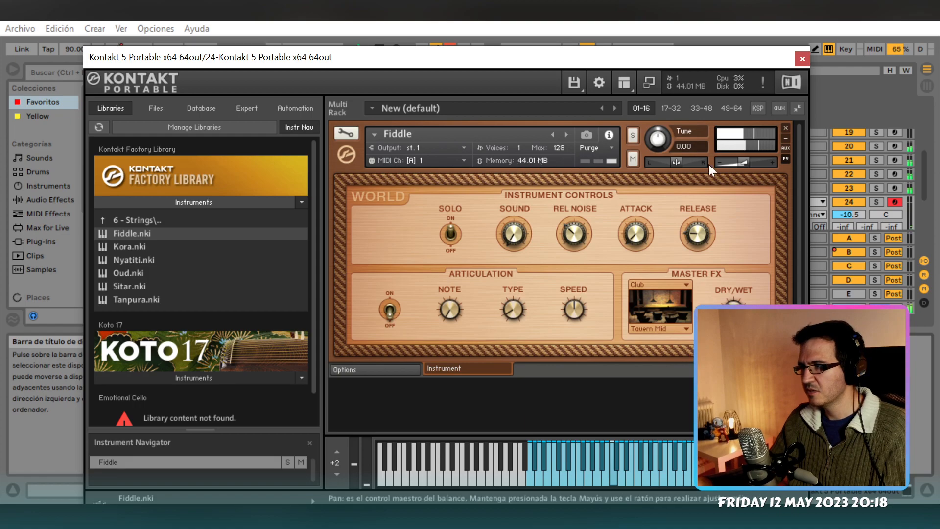
pyautogui.click(786, 128)
pyautogui.click(146, 248)
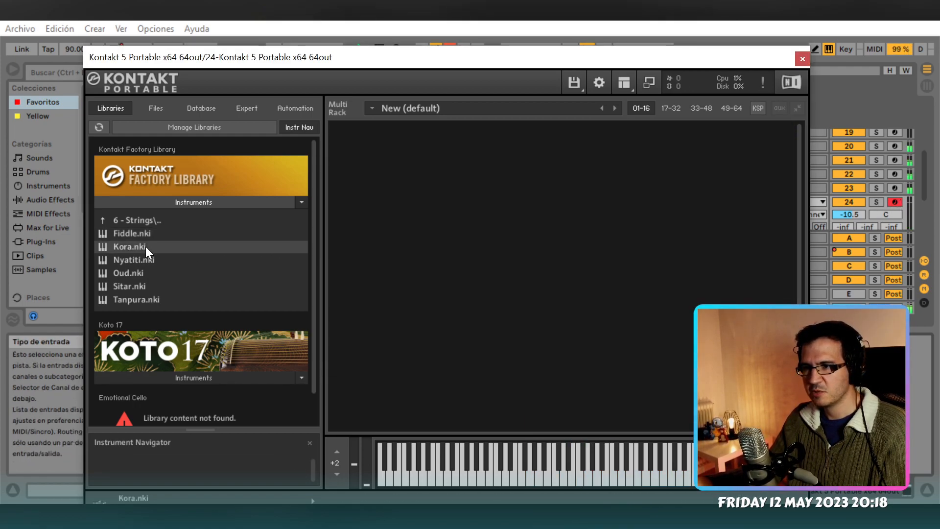
pyautogui.doubleClick(145, 246)
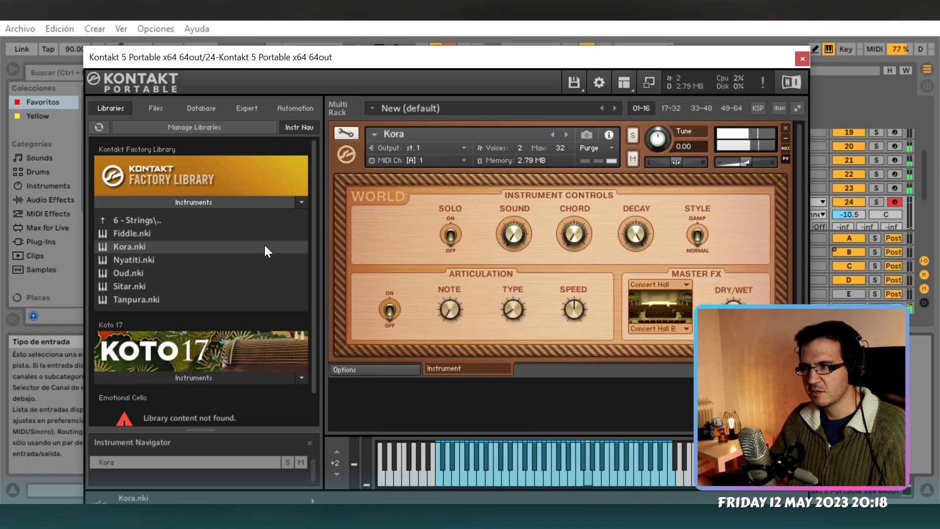
pyautogui.click(785, 128)
pyautogui.doubleClick(164, 261)
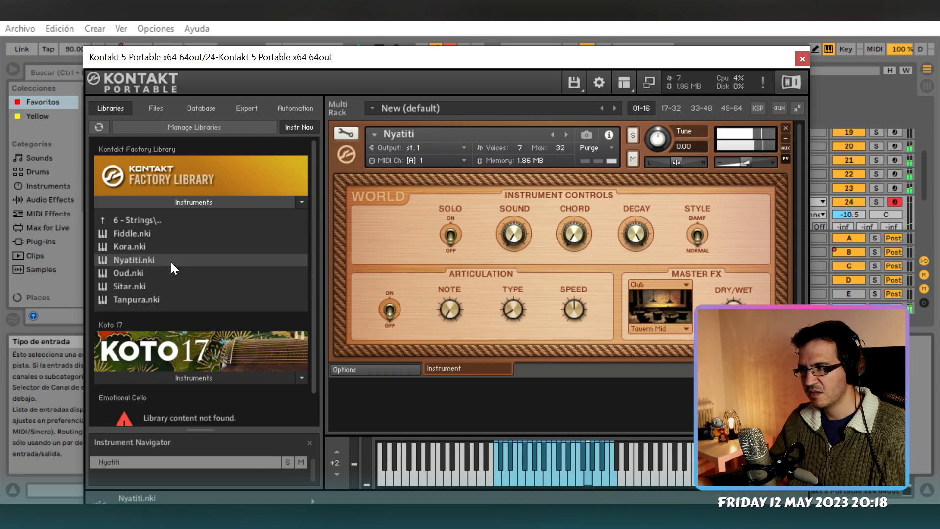
pyautogui.click(785, 128)
# Audition Oud, Sitar and Tanpura in Kontakt during playback, removing each instrument after listening
pyautogui.doubleClick(146, 273)
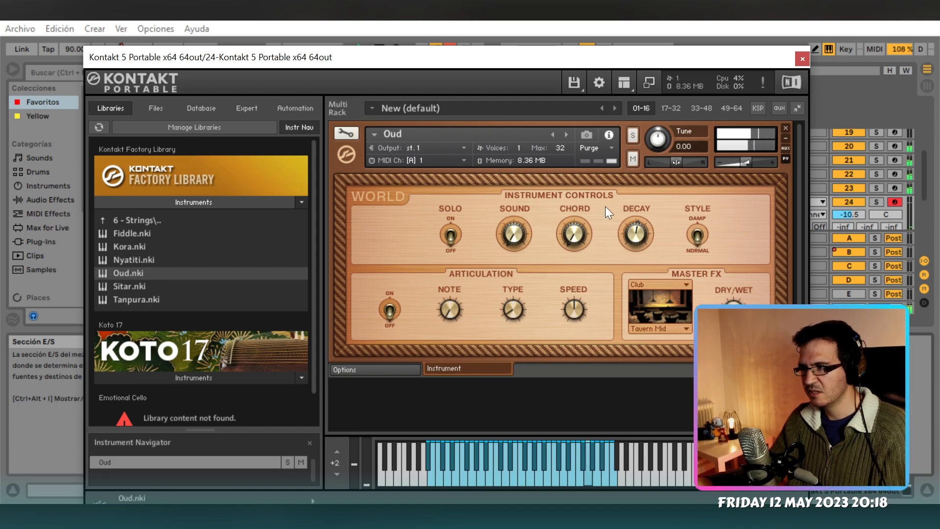
pyautogui.click(786, 128)
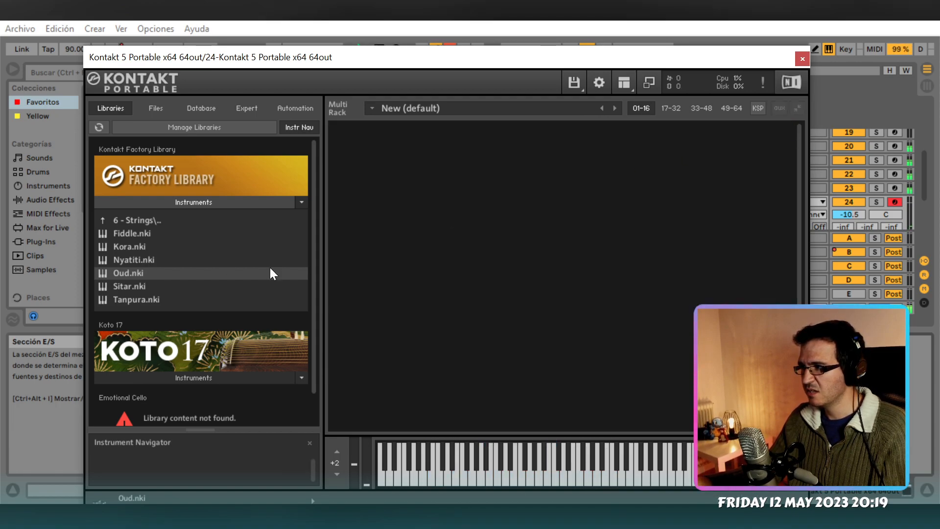
pyautogui.doubleClick(125, 289)
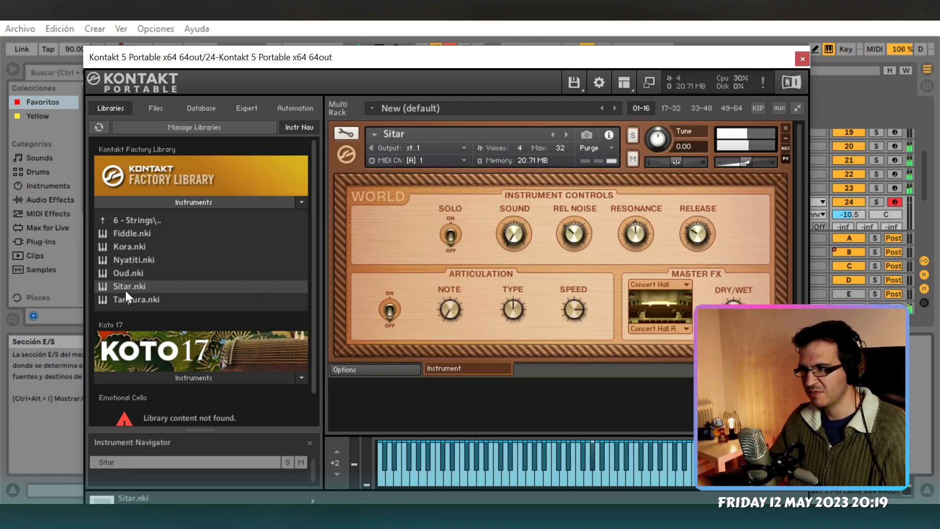
pyautogui.click(786, 129)
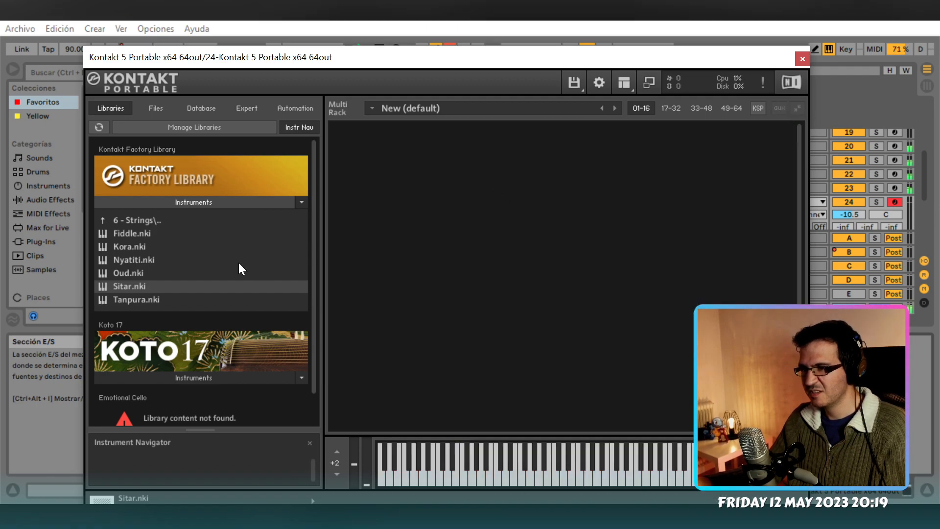
pyautogui.doubleClick(132, 298)
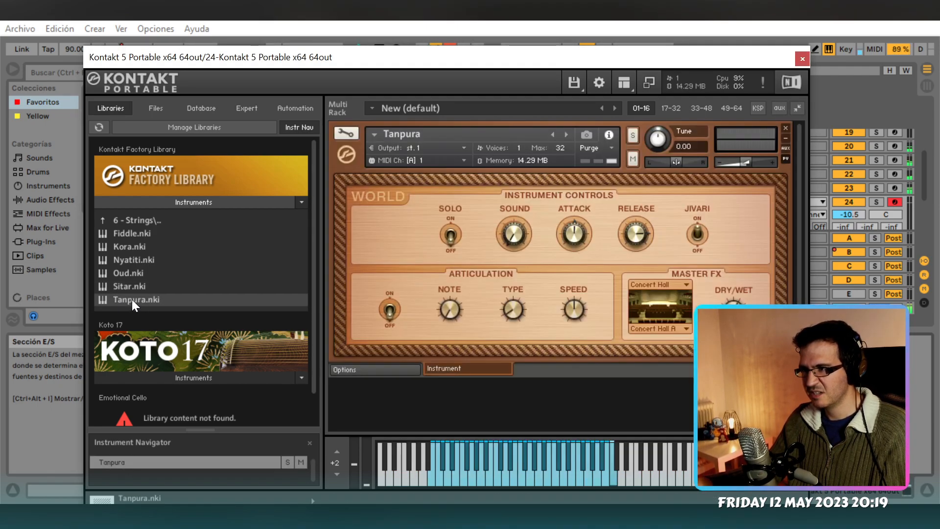
pyautogui.click(785, 127)
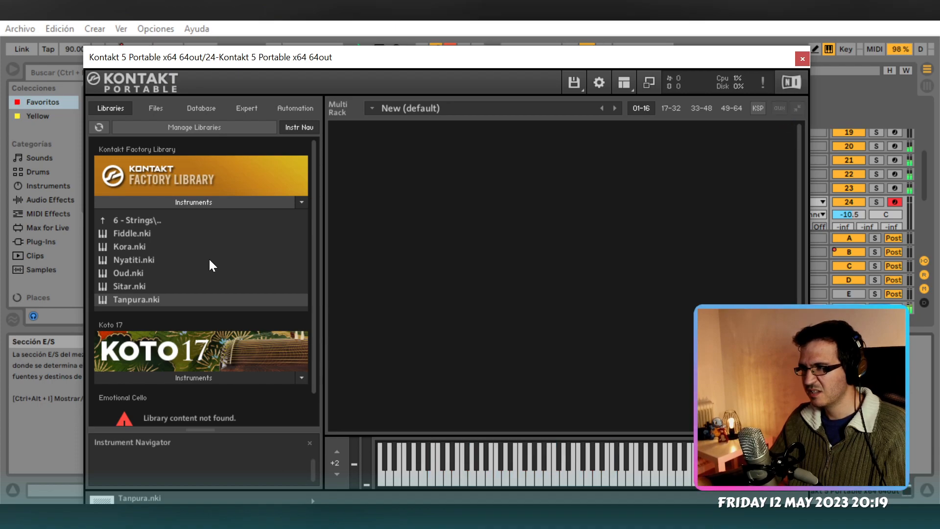
# Load Nyatiti.nki in Kontakt again and try its Solo switch during playback
pyautogui.doubleClick(137, 260)
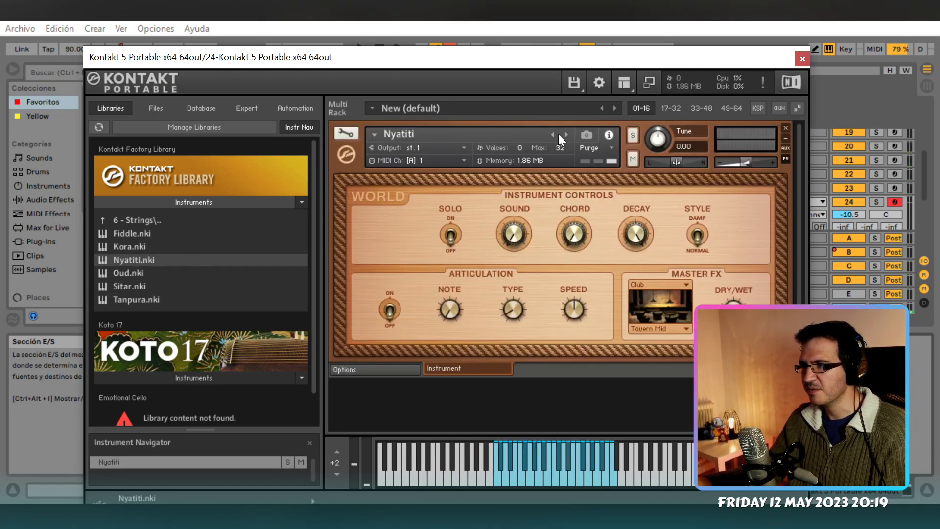
pyautogui.click(453, 238)
pyautogui.press('space')
pyautogui.click(455, 228)
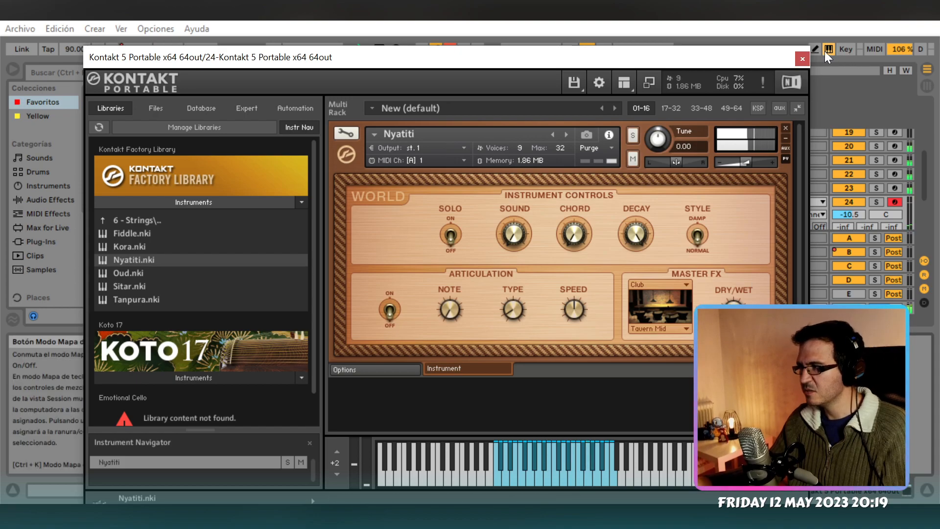
# Solo the Kontakt track and add the Vinyl effect after Kontakt
pyautogui.click(802, 58)
pyautogui.click(877, 203)
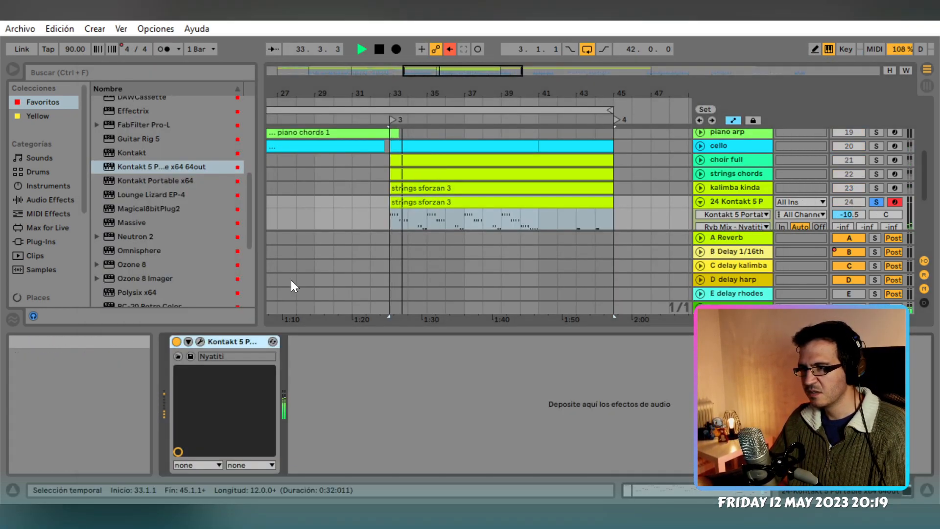
pyautogui.scroll(-4, 171, 207)
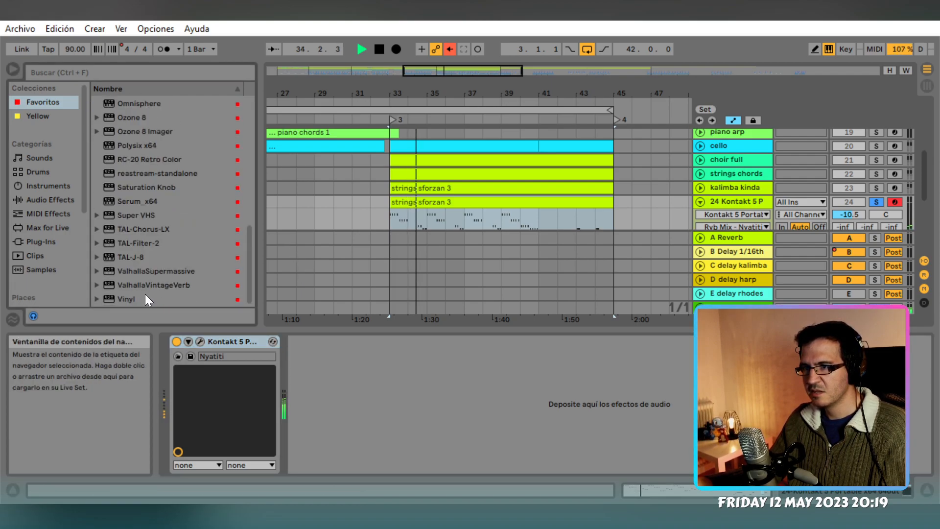
pyautogui.doubleClick(145, 297)
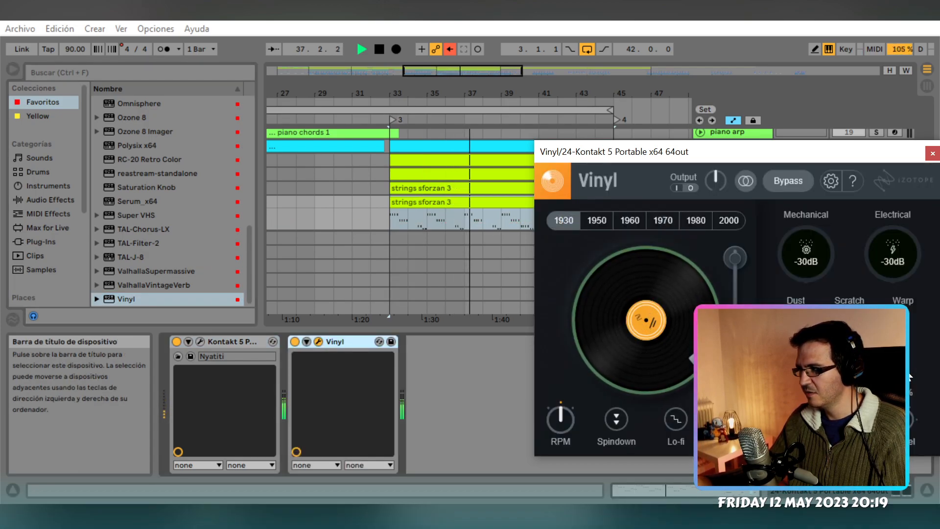
pyautogui.click(933, 154)
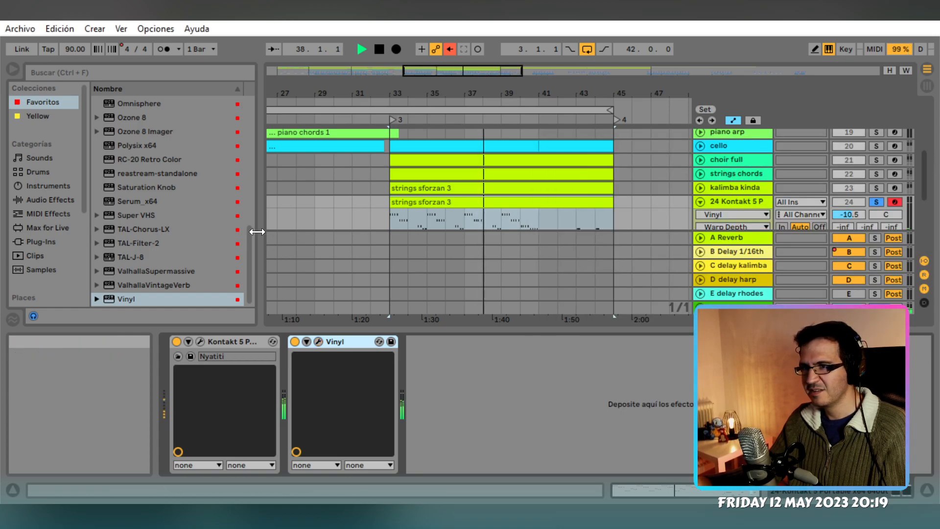
# Add ValhallaVintageVerb after Vinyl with 25.6% mix, 2.06 s decay and Plate mode
pyautogui.moveTo(167, 285); pyautogui.dragTo(485, 387)
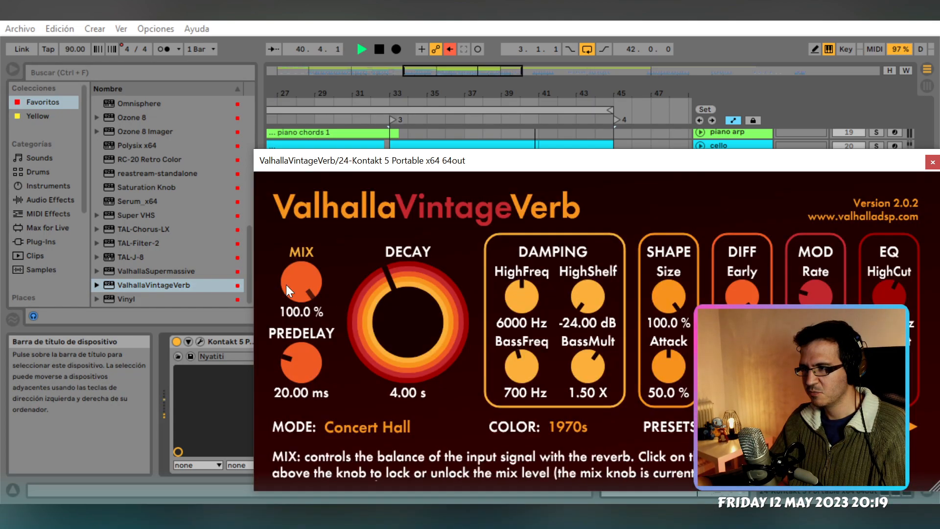
pyautogui.moveTo(289, 291); pyautogui.dragTo(333, 421)
pyautogui.moveTo(413, 326); pyautogui.dragTo(420, 342)
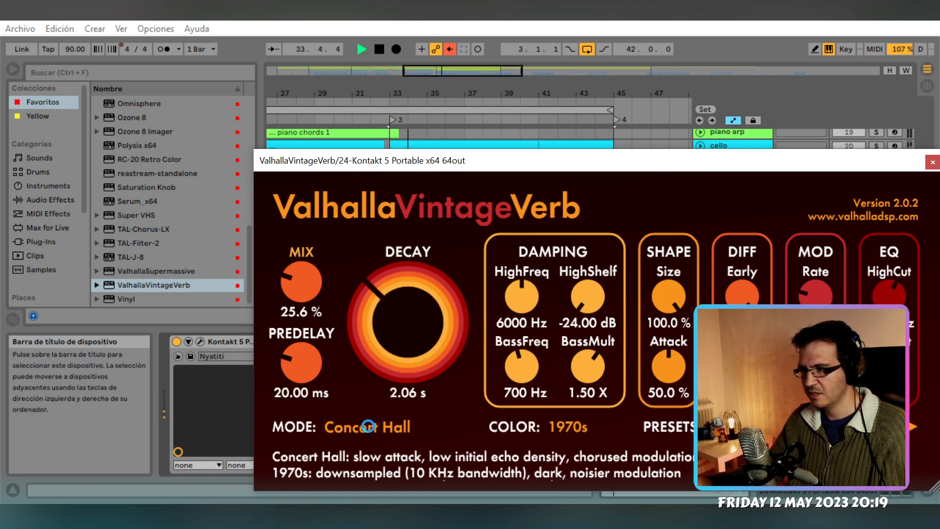
pyautogui.click(365, 428)
pyautogui.click(379, 123)
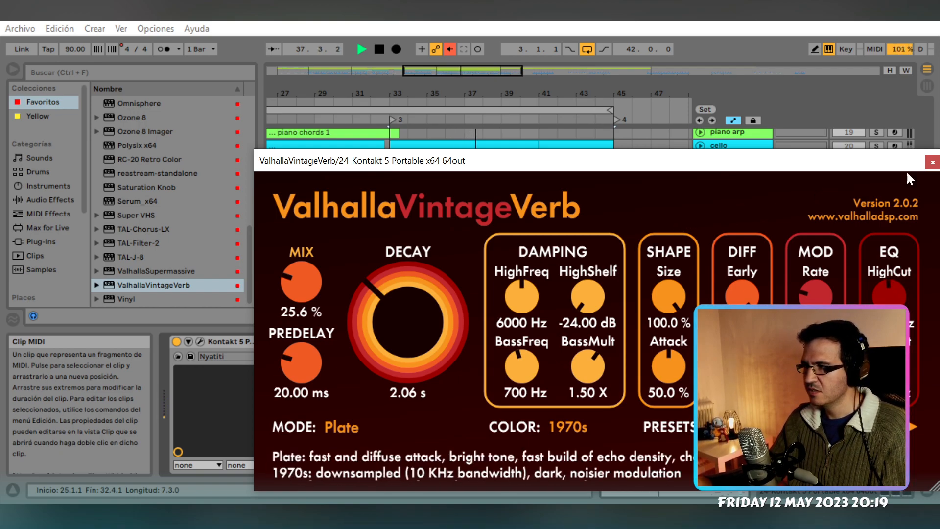
pyautogui.click(932, 163)
pyautogui.press('space')
# Insert EQ Eight between Kontakt and Vinyl and enable its filter 8 as a high cut
pyautogui.scroll(3, 152, 213)
pyautogui.scroll(4, 151, 212)
pyautogui.scroll(2, 131, 164)
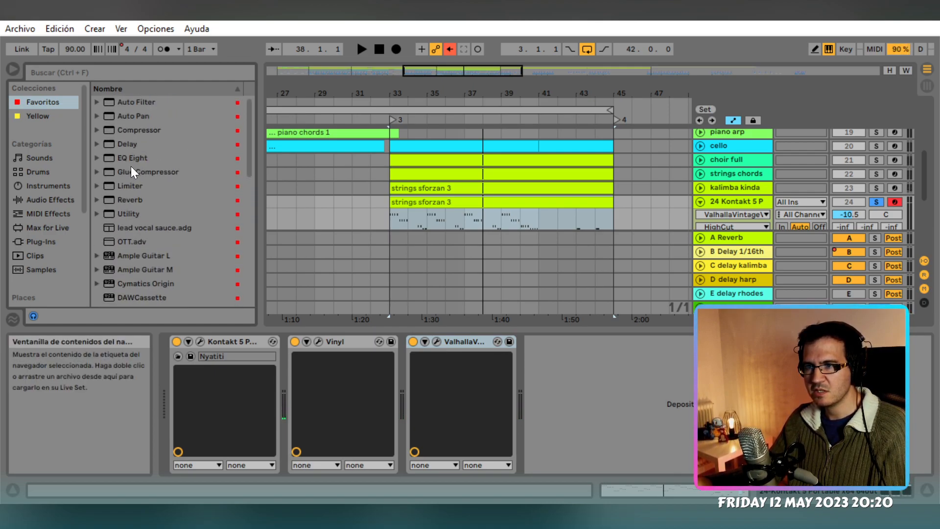
pyautogui.moveTo(128, 158); pyautogui.dragTo(338, 382)
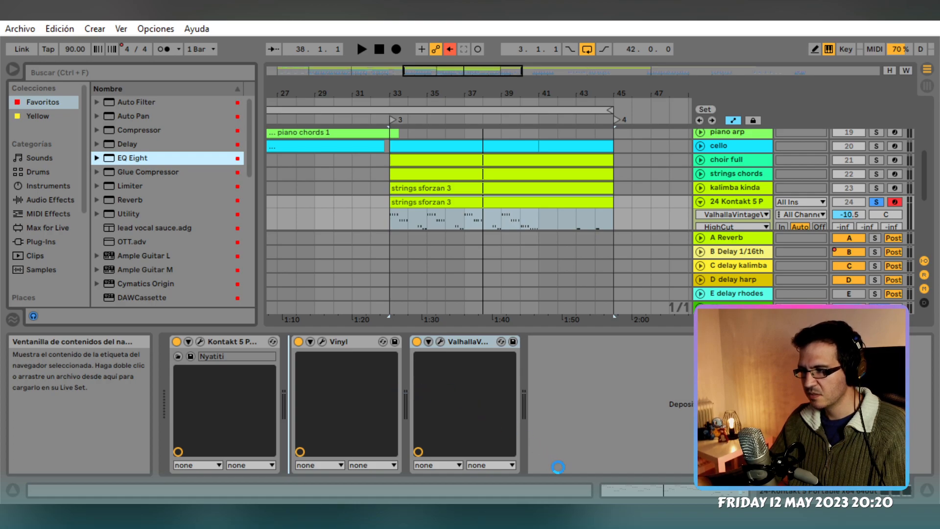
pyautogui.click(580, 466)
pyautogui.moveTo(308, 368); pyautogui.dragTo(308, 349)
# Cut EQ Eight's band 3 by 6.57 dB at 2.02 kHz while checking the soloed melody
pyautogui.press('space')
pyautogui.press('space')
pyautogui.moveTo(489, 396); pyautogui.dragTo(514, 416)
pyautogui.press('space')
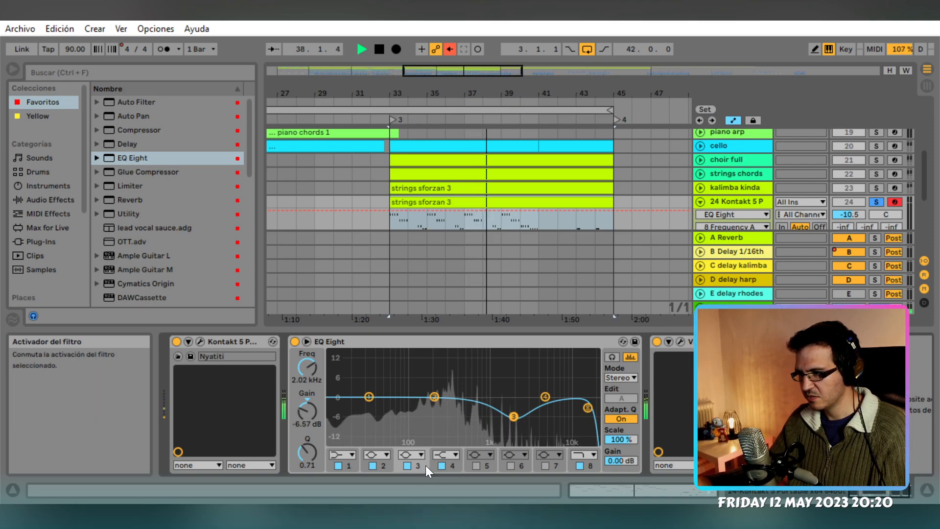
# Turn off EQ Eight's bands 3 and 4 and lower the filter 8 high cut to 2.40 kHz with Q 0.43
pyautogui.moveTo(587, 407); pyautogui.dragTo(524, 407)
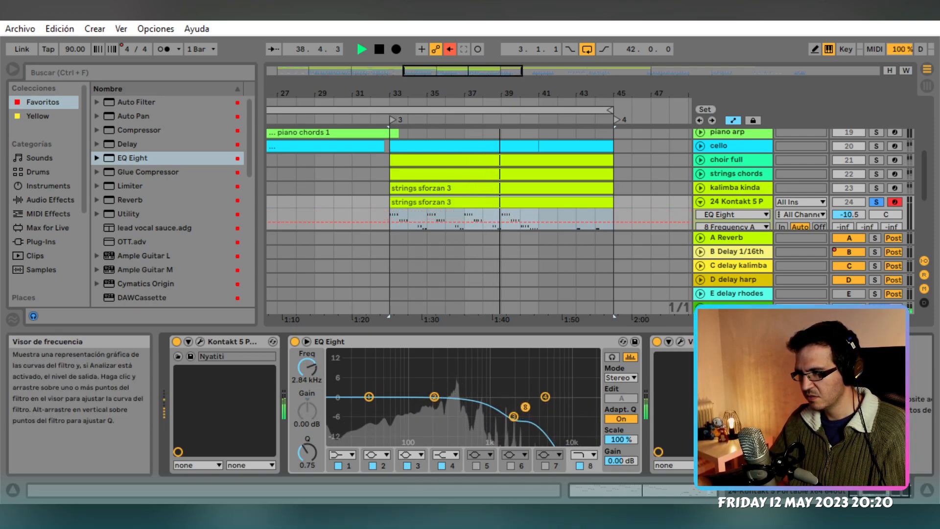
pyautogui.click(440, 465)
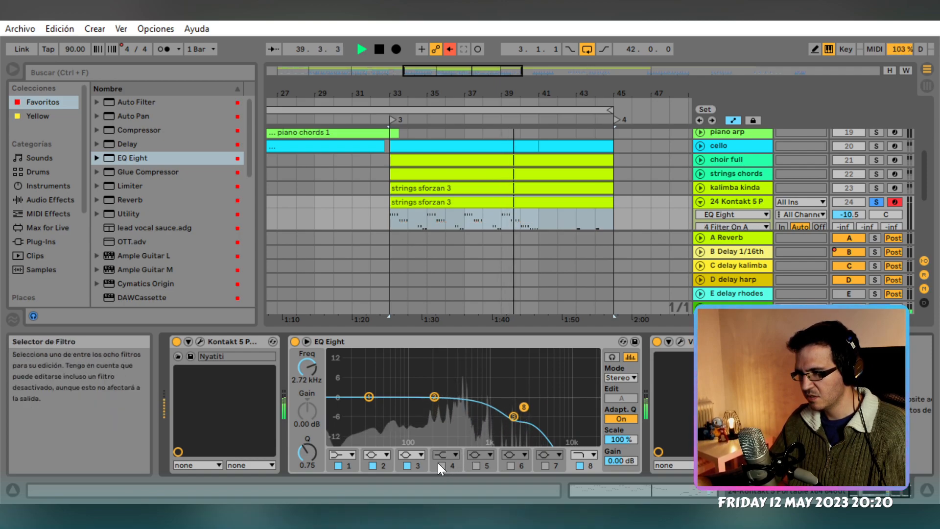
pyautogui.click(407, 466)
pyautogui.click(408, 465)
pyautogui.moveTo(524, 407)
pyautogui.mouseDown()
pyautogui.moveTo(506, 413)
pyautogui.moveTo(520, 416)
pyautogui.mouseUp()
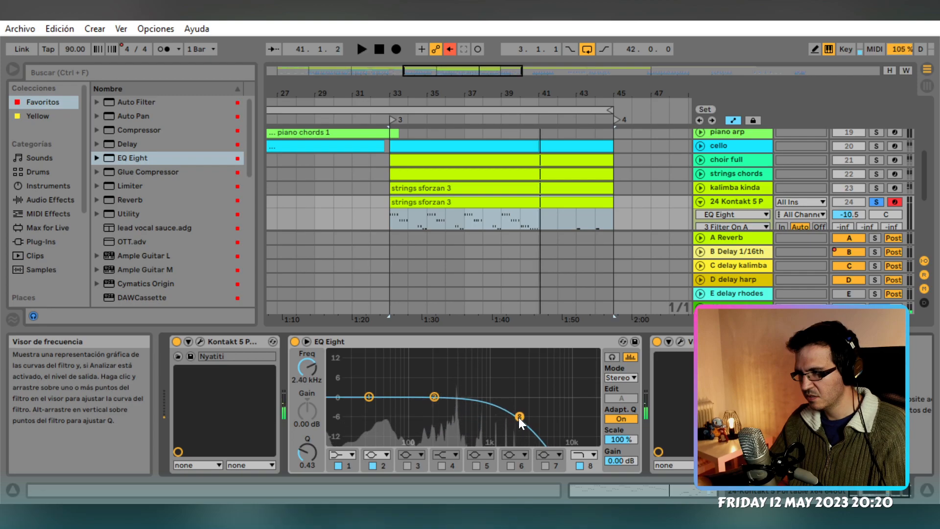
# Make EQ Eight's filter 1 a low cut at 599 Hz and set the Kontakt track's volume to -8.5 dB
pyautogui.click(345, 454)
pyautogui.click(351, 369)
pyautogui.moveTo(316, 374); pyautogui.dragTo(315, 338)
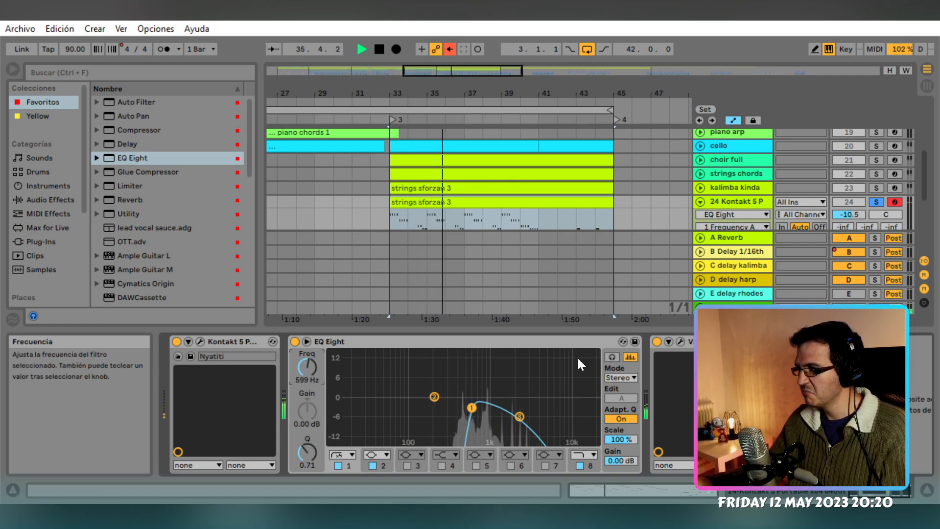
pyautogui.moveTo(850, 216); pyautogui.dragTo(850, 212)
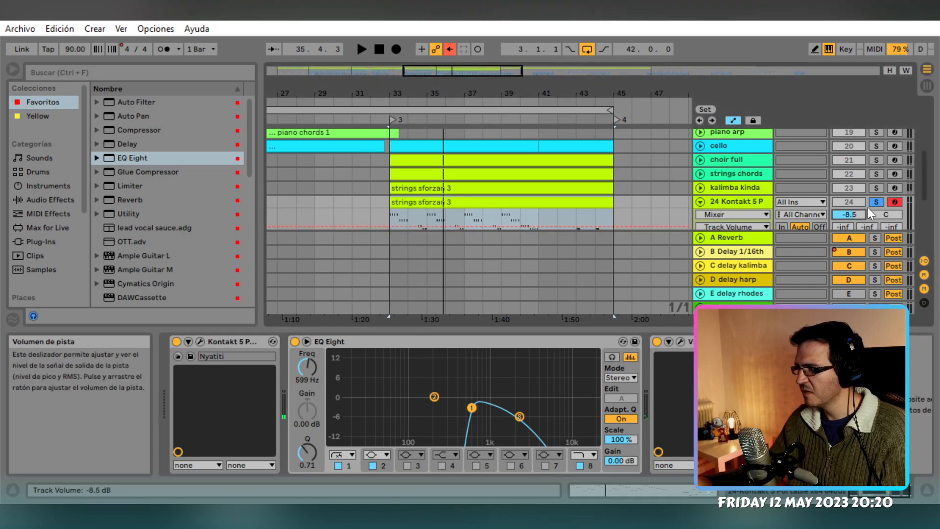
# Solo kalimba kinda together with the Kontakt track and widen EQ Eight's range, filter 1 at 250 Hz and filter 8 at 3.37 kHz
pyautogui.click(877, 188)
pyautogui.press('space')
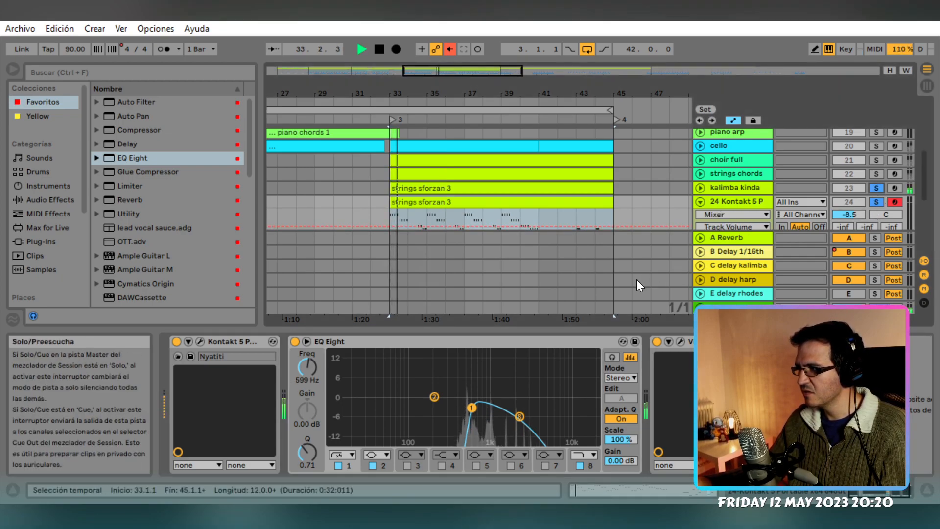
pyautogui.moveTo(472, 408); pyautogui.dragTo(442, 407)
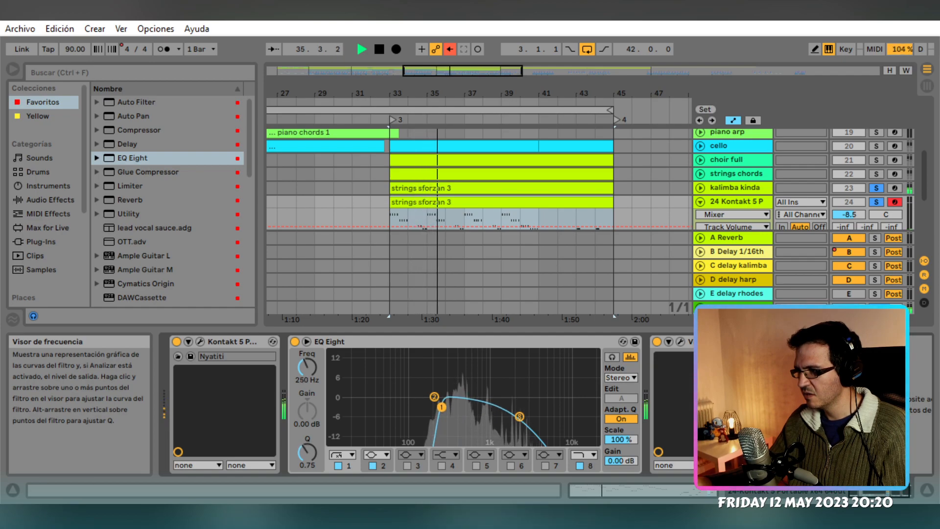
pyautogui.moveTo(519, 417)
pyautogui.mouseDown()
pyautogui.moveTo(494, 397)
pyautogui.moveTo(514, 409)
pyautogui.moveTo(531, 399)
pyautogui.moveTo(532, 409)
pyautogui.mouseUp()
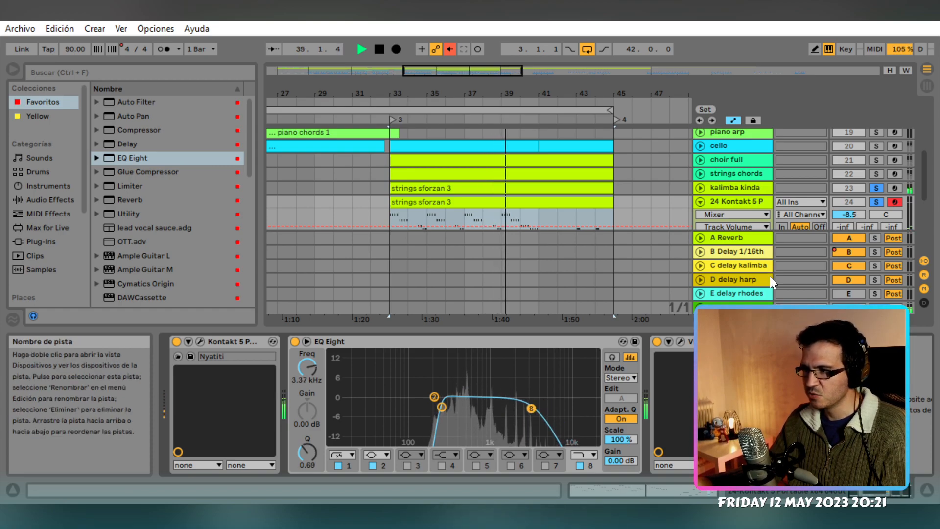
pyautogui.press('space')
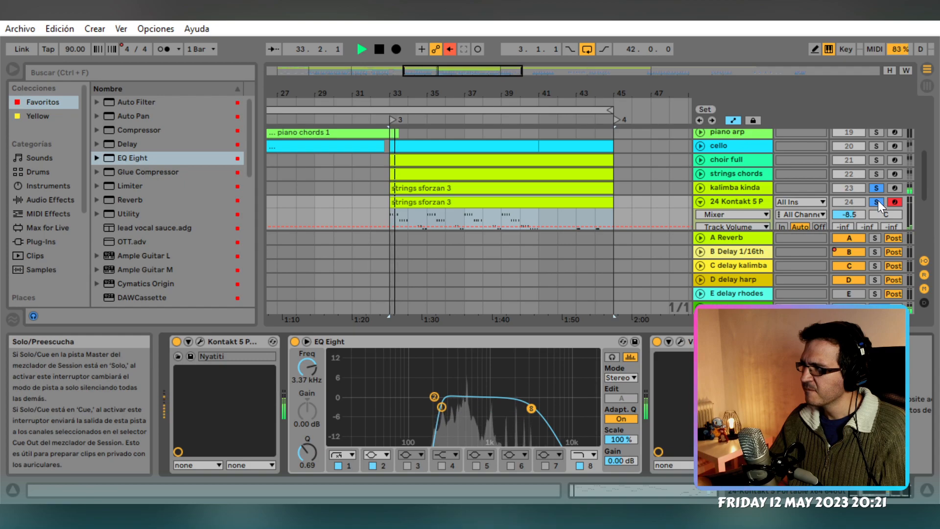
# Try the Kontakt track's volume at -5.0 dB in the full mix and return it to -8.5 dB
pyautogui.moveTo(857, 214); pyautogui.dragTo(856, 197)
pyautogui.click(876, 202)
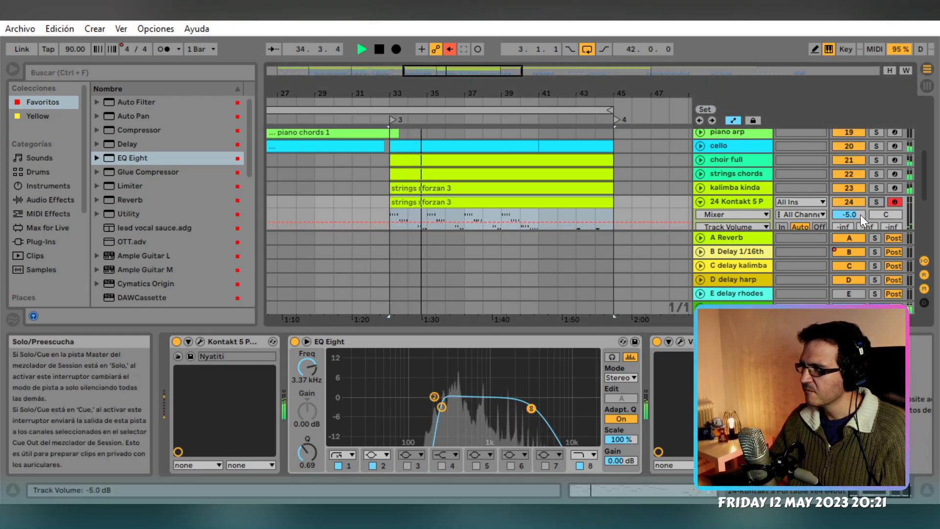
pyautogui.moveTo(857, 211); pyautogui.dragTo(859, 214)
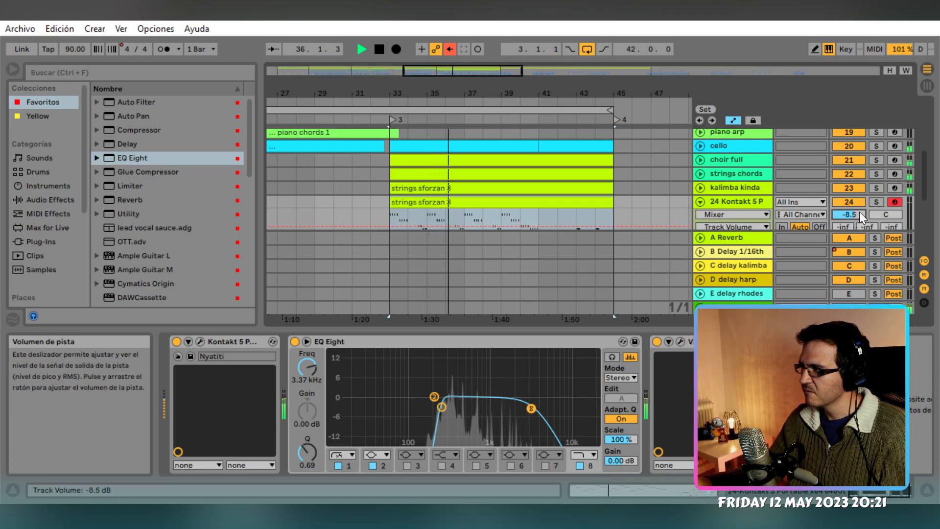
# Set ValhallaVintageVerb's mix to 48.0 % and the Kontakt track's volume to -5.8 dB
pyautogui.click(680, 341)
pyautogui.moveTo(316, 277); pyautogui.dragTo(312, 242)
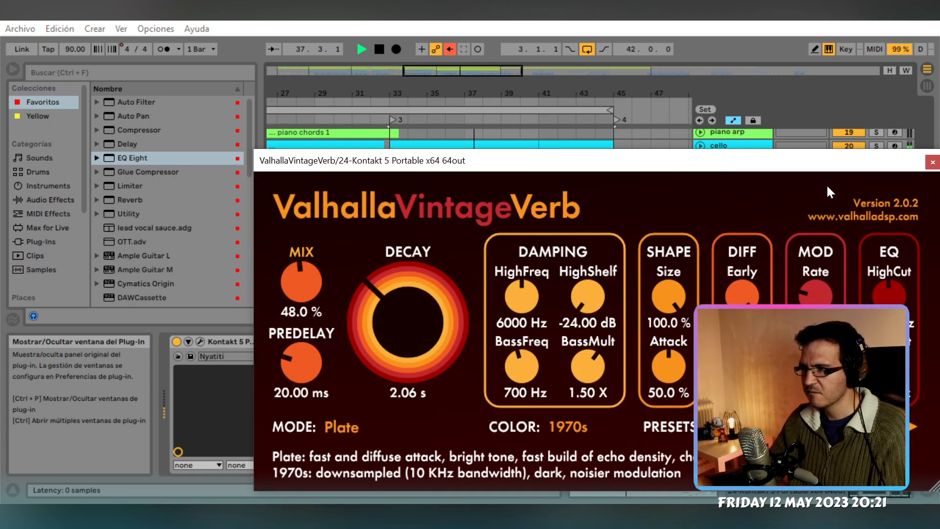
pyautogui.click(933, 162)
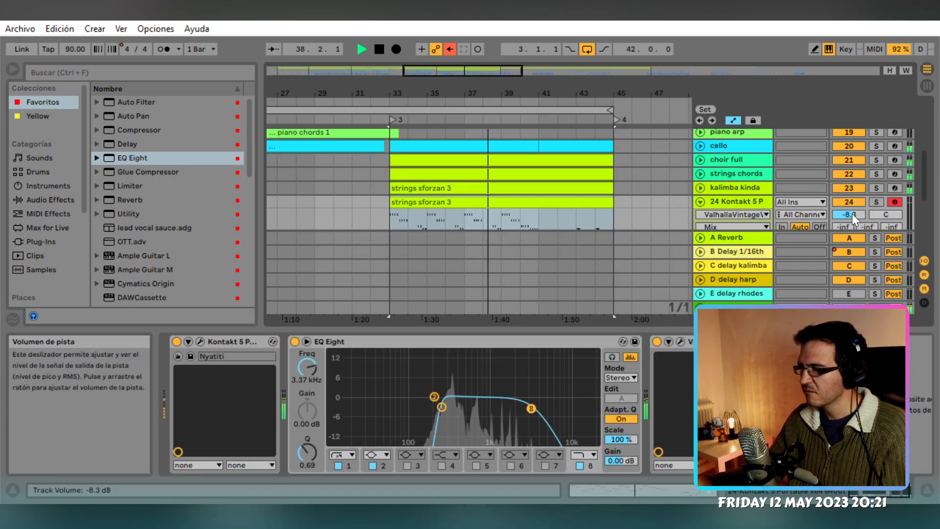
pyautogui.moveTo(850, 214); pyautogui.dragTo(861, 204)
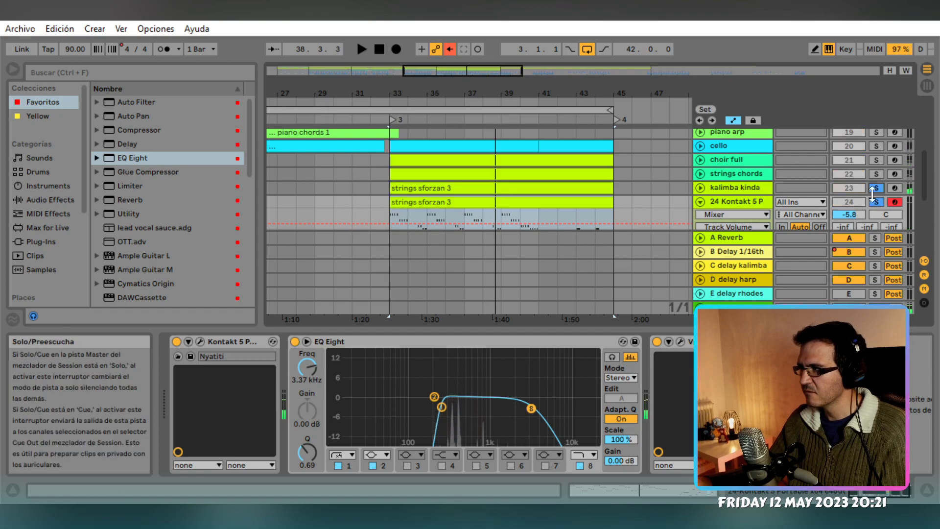
# Replay the soloed melody layers and raise ValhallaVintageVerb's mix on the Kontakt track to 62.8 %
pyautogui.press('space')
pyautogui.click(681, 341)
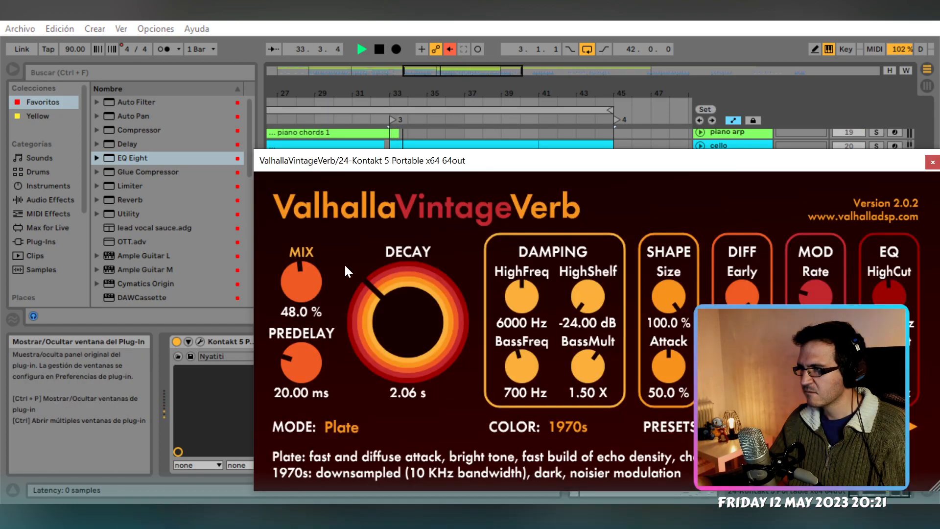
pyautogui.moveTo(290, 283); pyautogui.dragTo(296, 245)
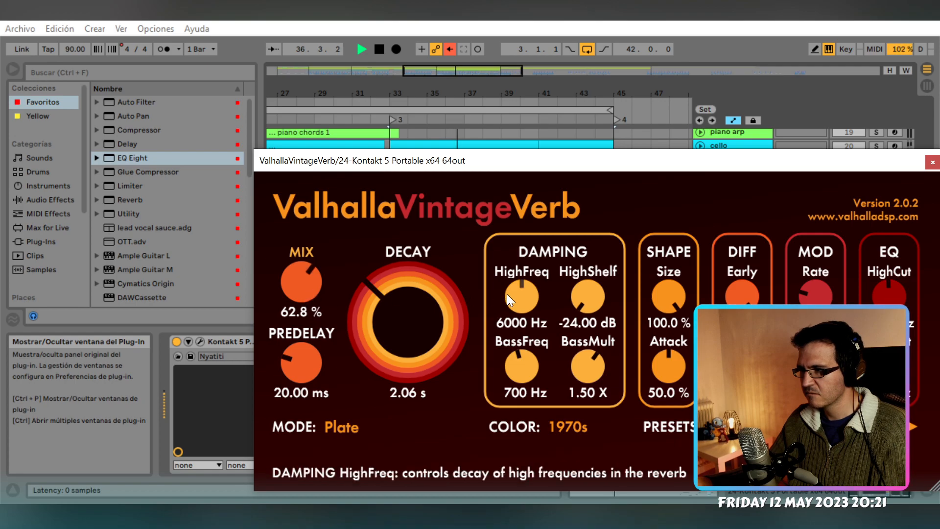
pyautogui.click(933, 162)
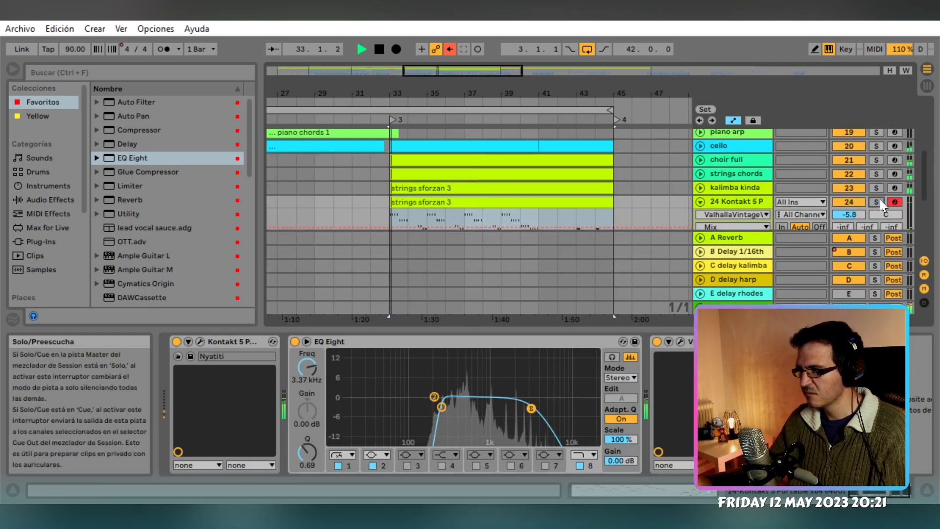
# Collapse the Kontakt track, stop playback and save the set
pyautogui.click(703, 205)
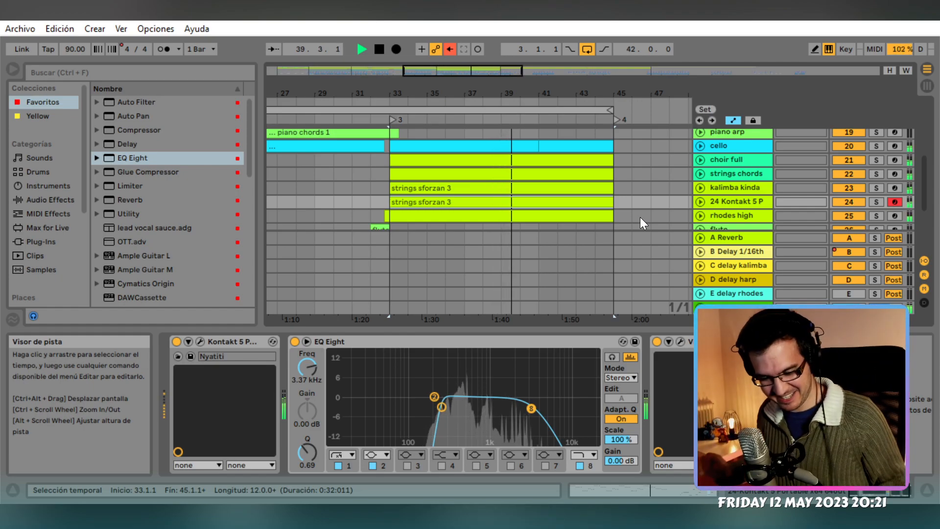
pyautogui.press('space')
pyautogui.hotkey('ctrl', 's')
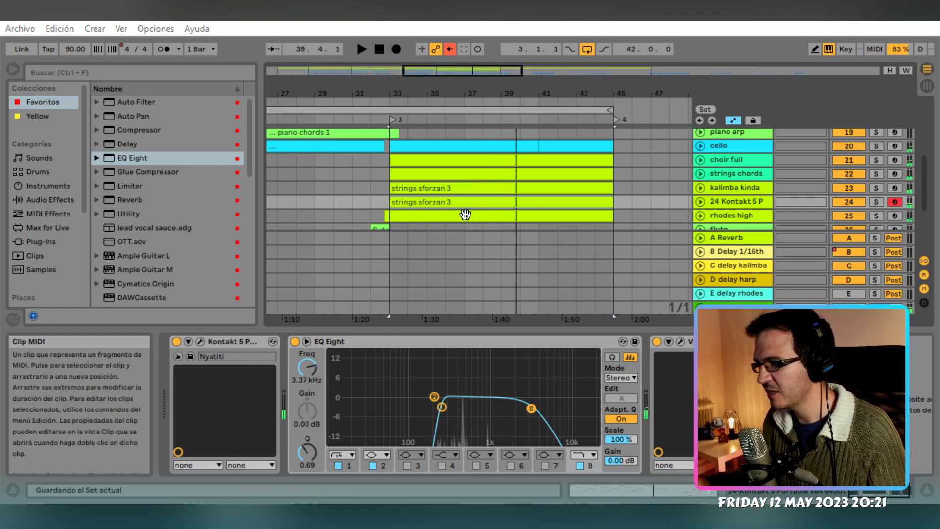
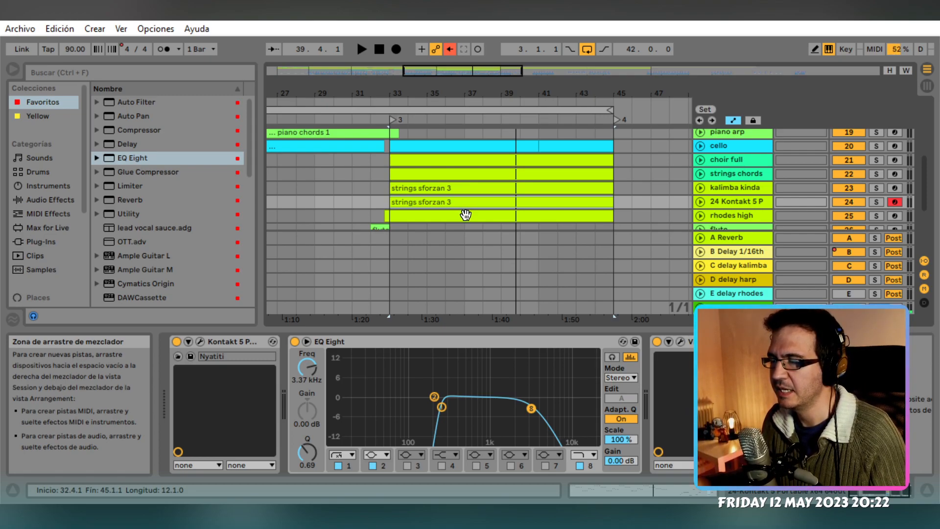
# Look through the whole arrangement, examining which clips each melody, voice and chord track has in every section
pyautogui.scroll(-5, 355, 212)
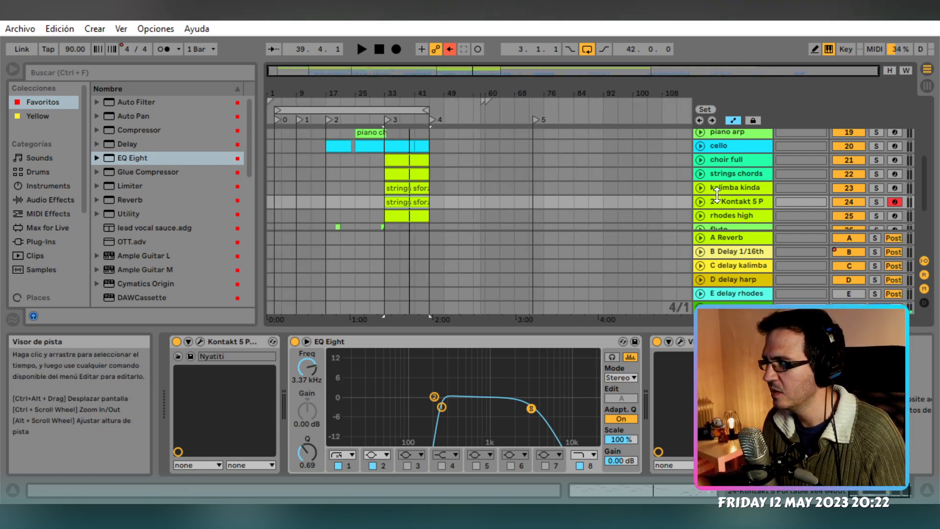
pyautogui.scroll(-5, 539, 206)
pyautogui.scroll(10, 889, 189)
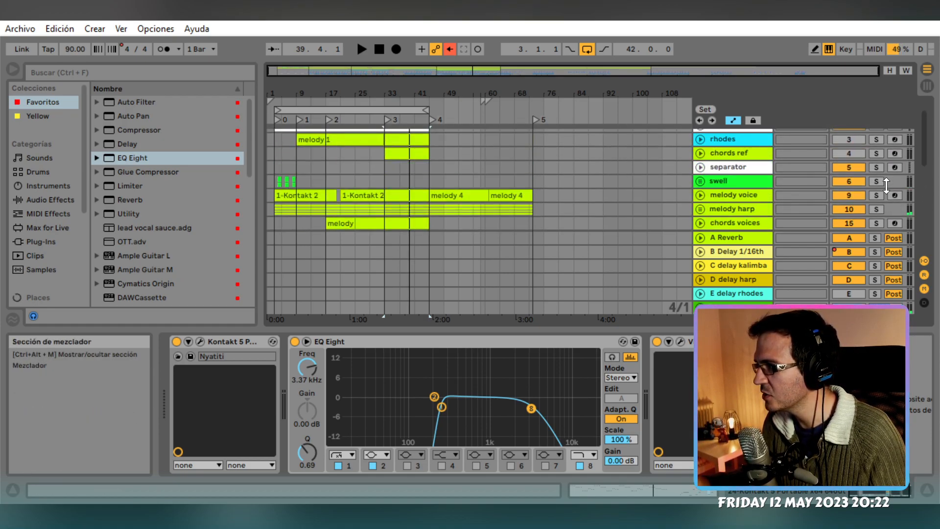
pyautogui.scroll(-1, 474, 215)
pyautogui.click(474, 221)
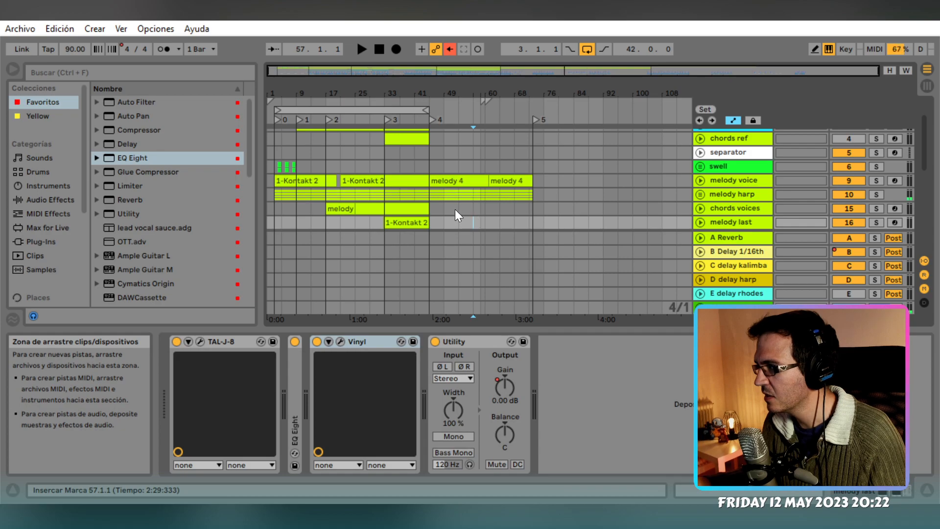
pyautogui.click(447, 208)
pyautogui.click(420, 238)
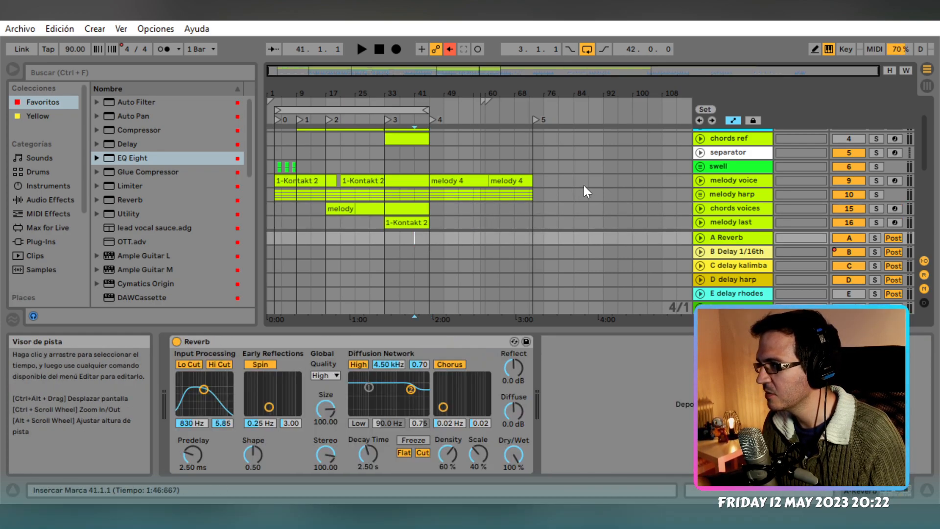
pyautogui.scroll(-2, 584, 192)
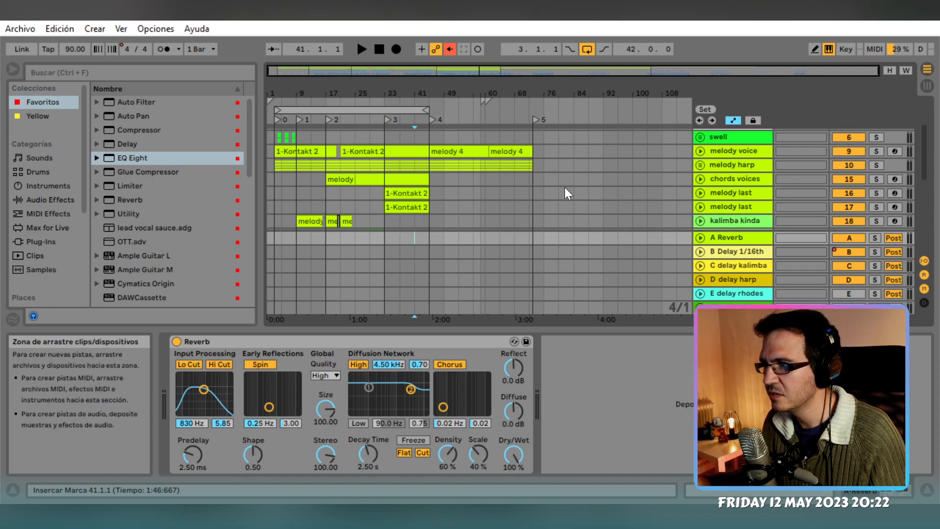
pyautogui.click(369, 180)
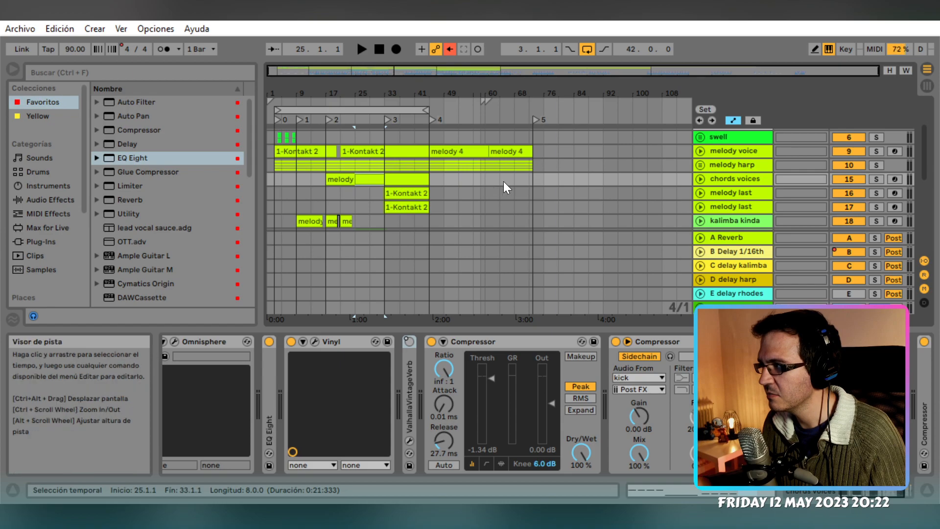
pyautogui.scroll(-2, 505, 186)
pyautogui.scroll(4, 504, 186)
pyautogui.scroll(3, 382, 184)
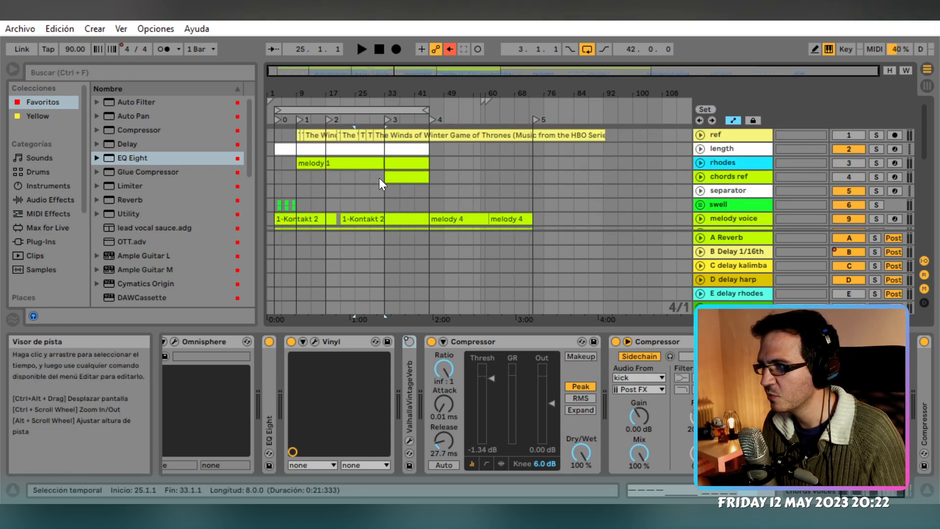
pyautogui.scroll(-4, 509, 192)
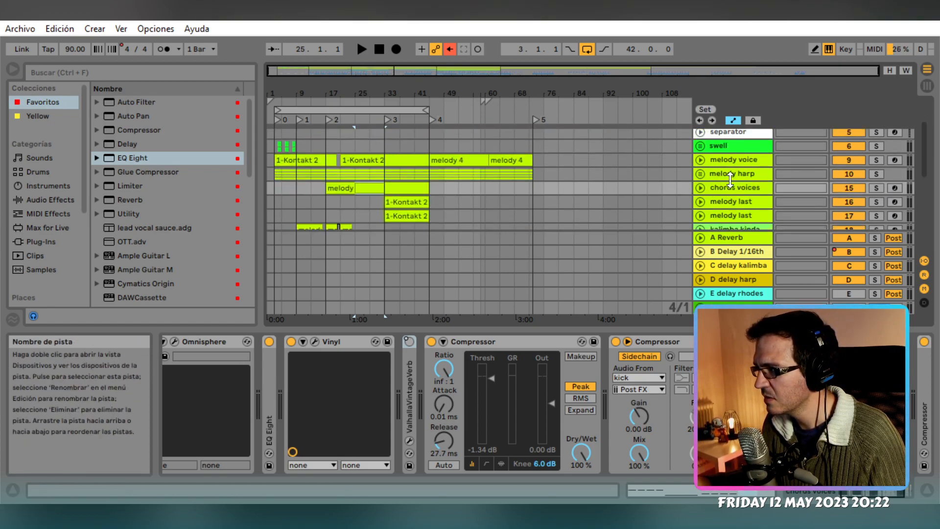
pyautogui.scroll(-2, 733, 167)
# Play the first kalimba kinda clip on track 18 from bar 9 and check that track's volume
pyautogui.click(733, 201)
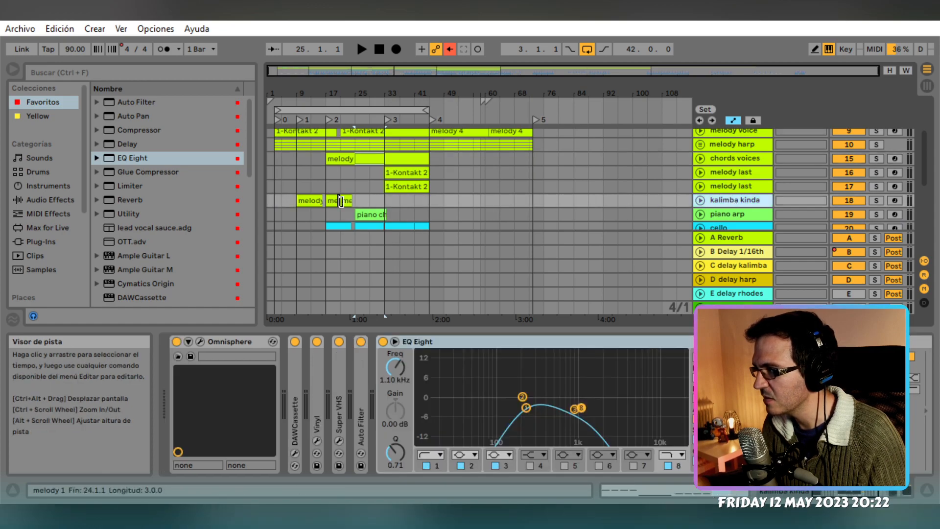
pyautogui.click(310, 201)
pyautogui.press('space')
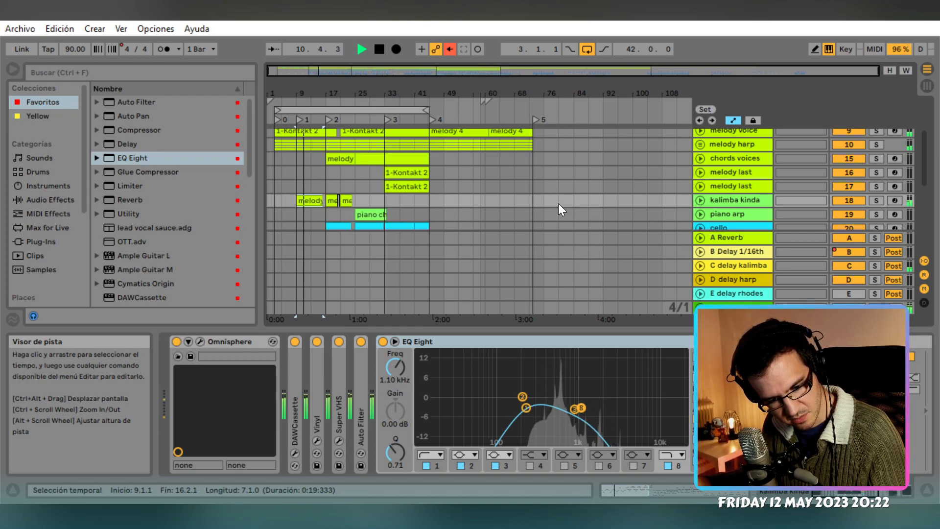
pyautogui.click(700, 200)
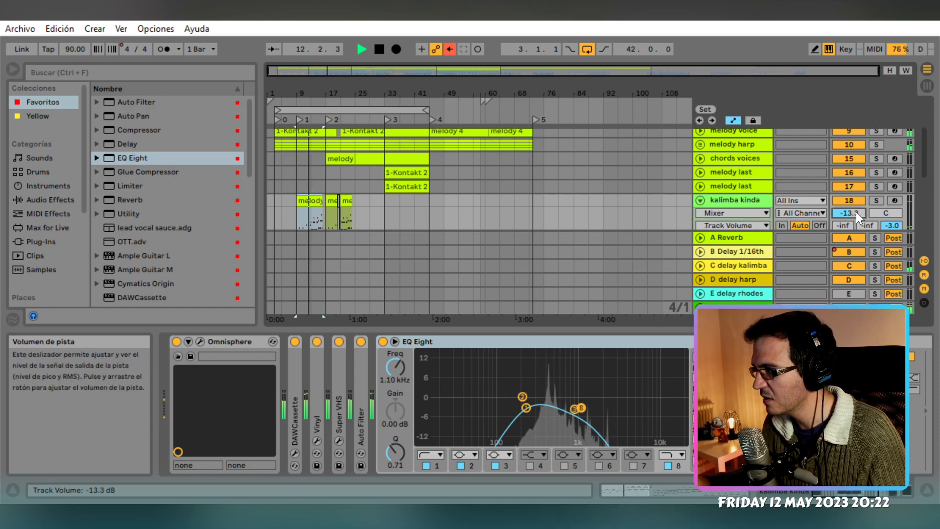
pyautogui.click(700, 201)
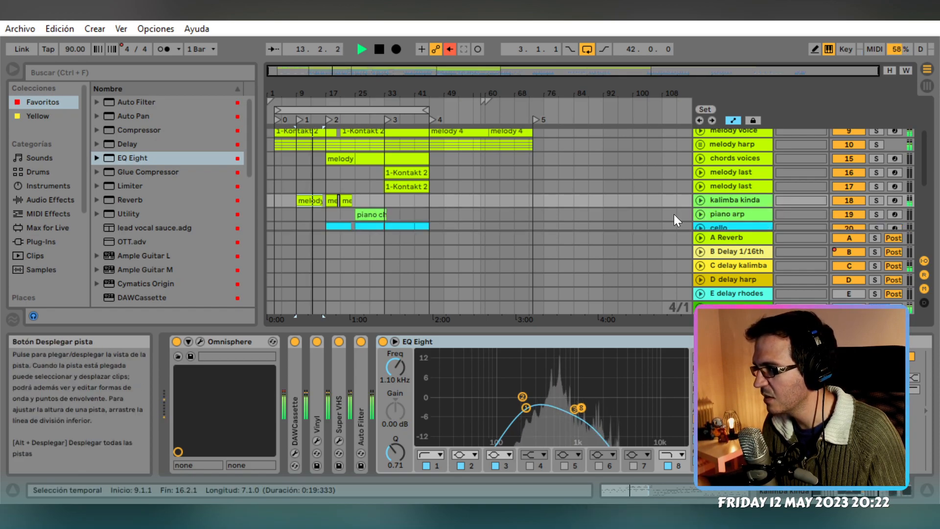
# Listen to the section before marker 3 and set the piano arp track's volume to -9.0 dB
pyautogui.click(353, 198)
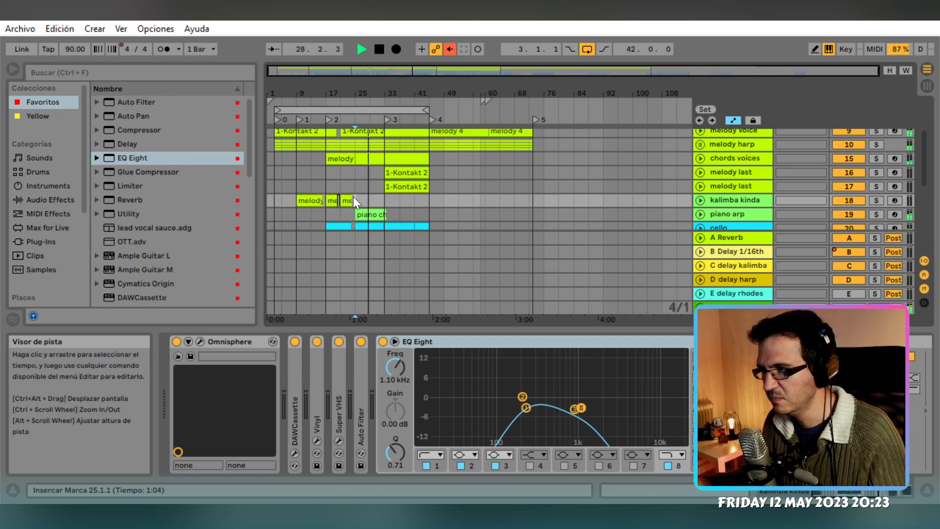
pyautogui.click(385, 200)
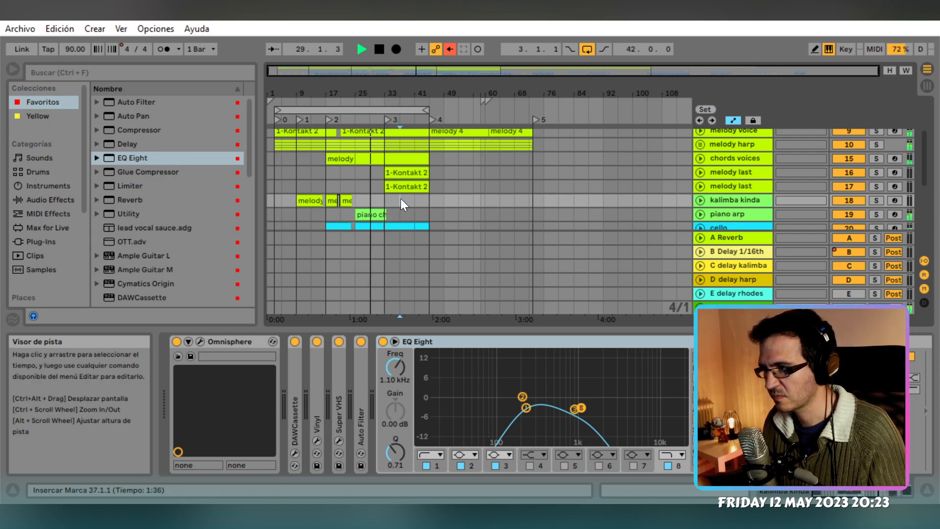
pyautogui.click(370, 199)
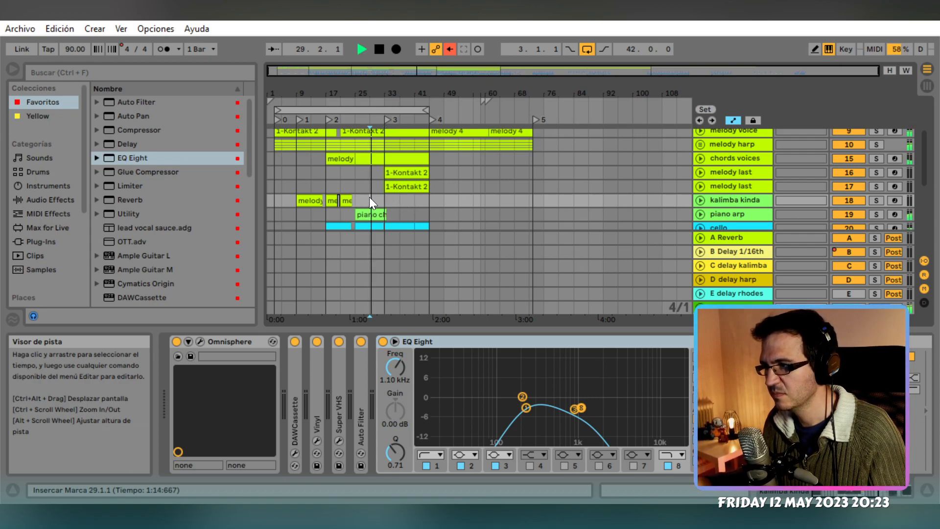
pyautogui.scroll(-1, 389, 197)
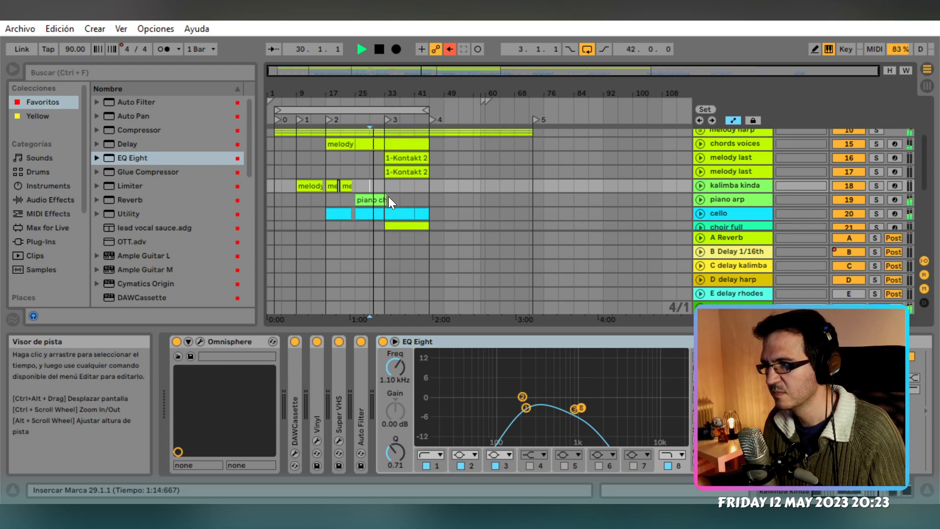
pyautogui.scroll(1, 389, 196)
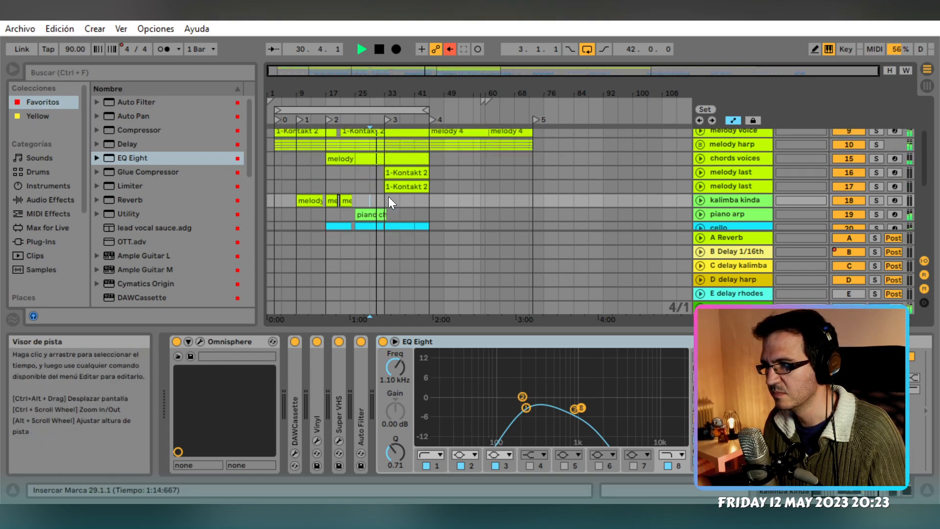
pyautogui.moveTo(837, 221)
pyautogui.mouseDown()
pyautogui.moveTo(836, 229)
pyautogui.moveTo(855, 223)
pyautogui.mouseUp()
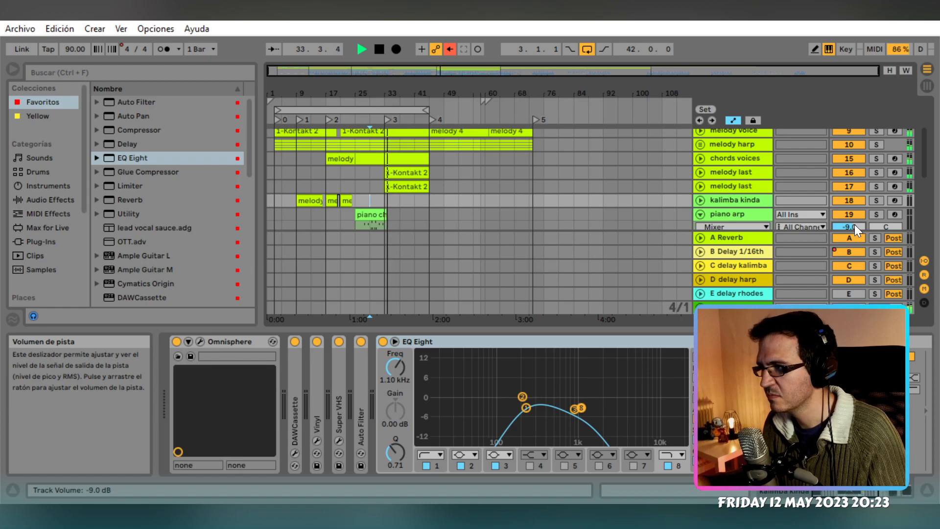
pyautogui.click(700, 214)
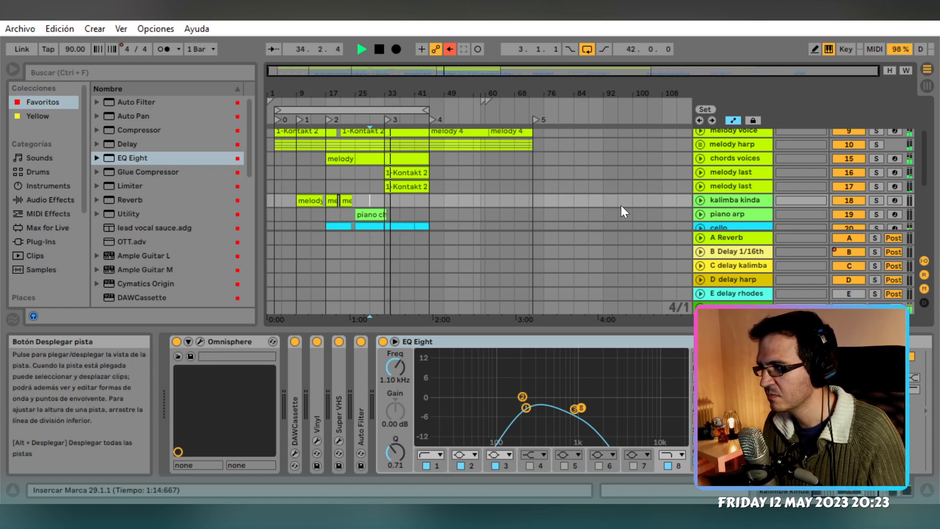
pyautogui.scroll(1, 651, 190)
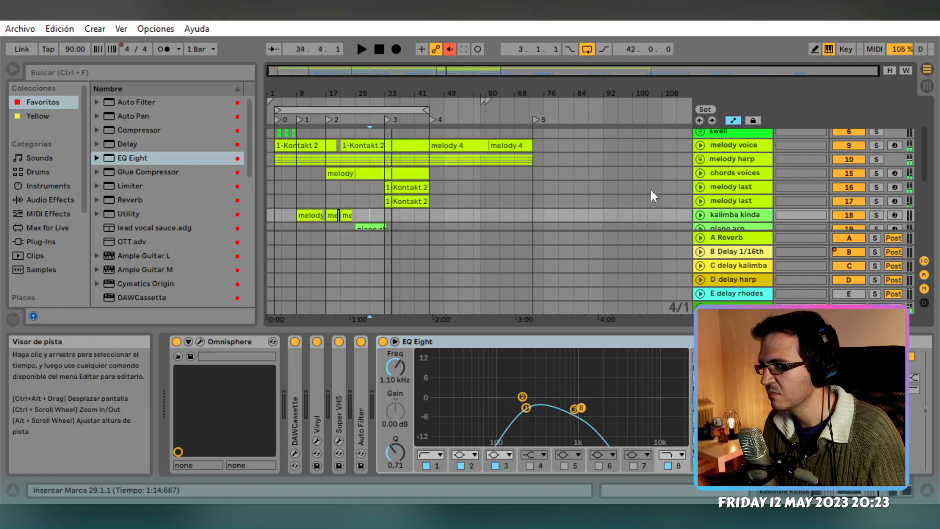
# Play the section from marker 3 and bring up the device chain of the Kontakt track 24
pyautogui.scroll(-2, 651, 190)
pyautogui.press('space')
pyautogui.click(392, 171)
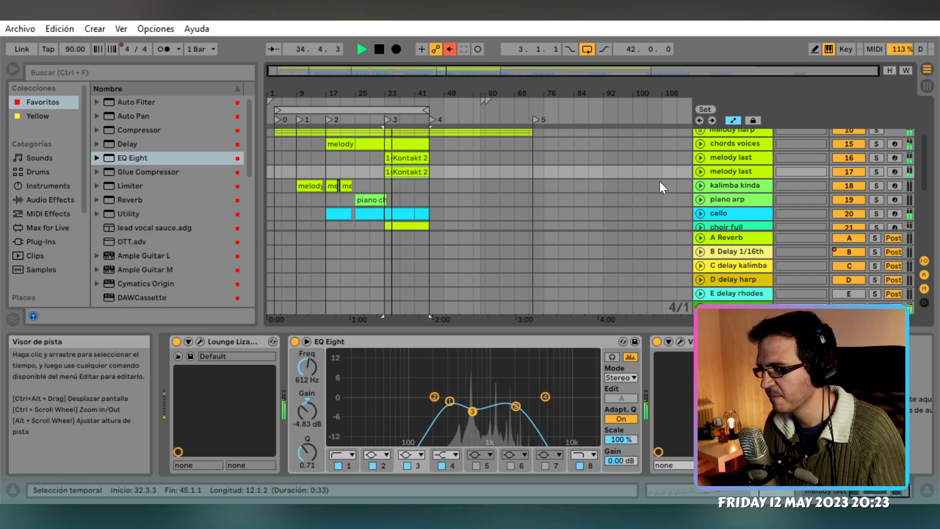
pyautogui.scroll(-3, 656, 182)
pyautogui.click(732, 208)
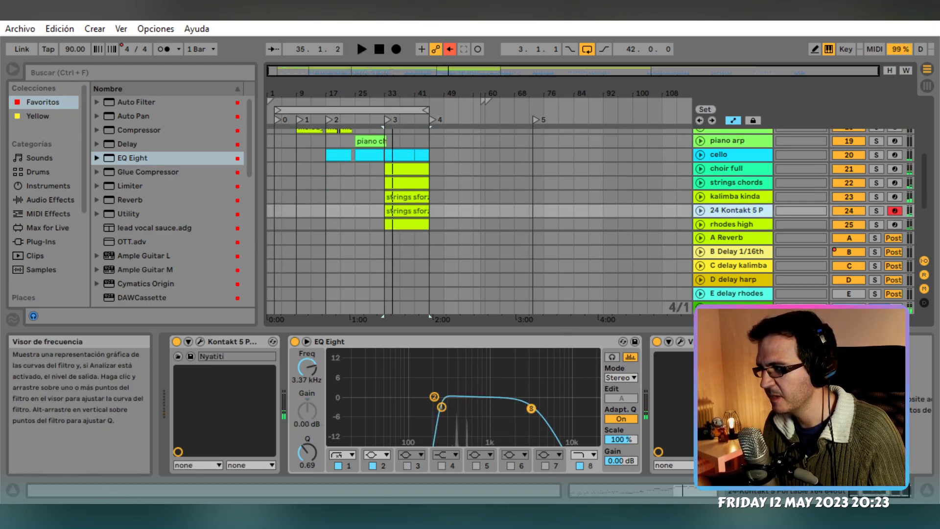
# Lower the ValhallaVintageVerb mix on the Kontakt track to 47.6 % while listening to the section from marker 3
pyautogui.click(681, 342)
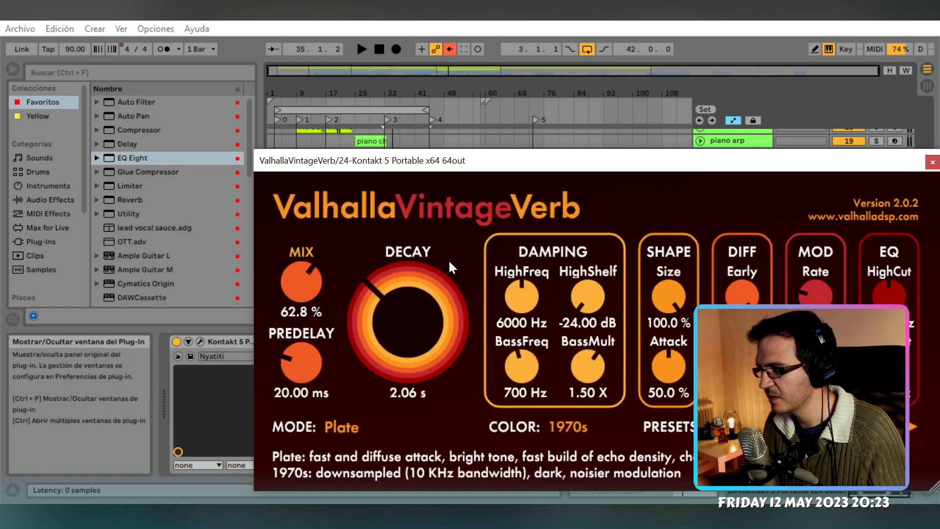
pyautogui.moveTo(309, 286); pyautogui.dragTo(310, 294)
pyautogui.press('space')
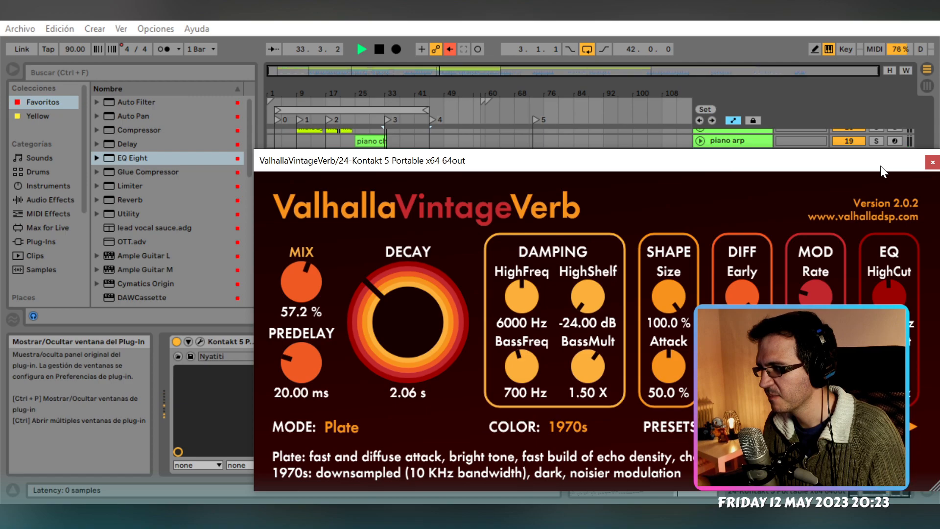
pyautogui.moveTo(309, 289); pyautogui.dragTo(310, 294)
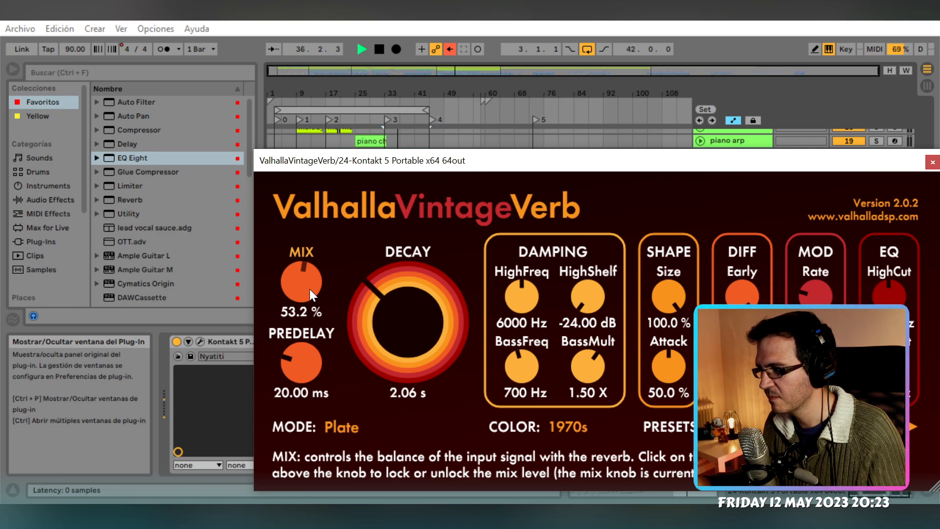
pyautogui.moveTo(309, 289); pyautogui.dragTo(309, 300)
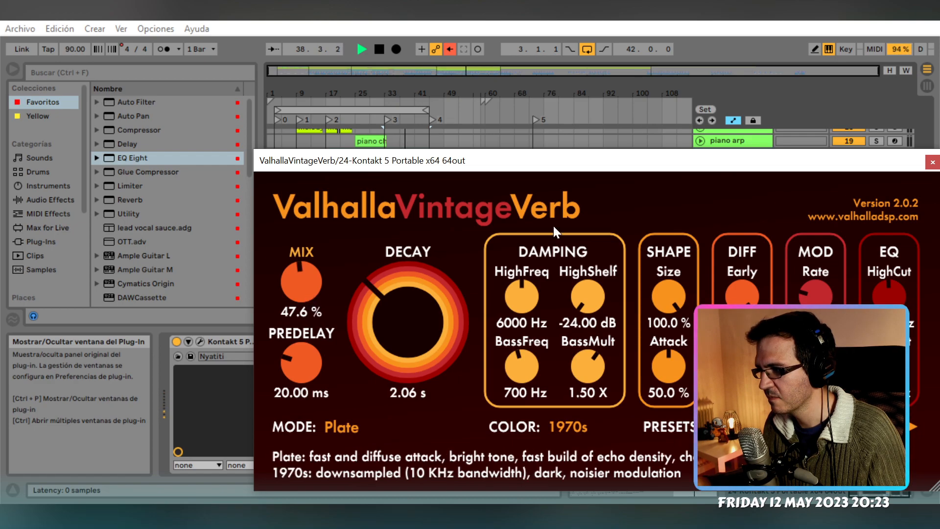
pyautogui.click(932, 162)
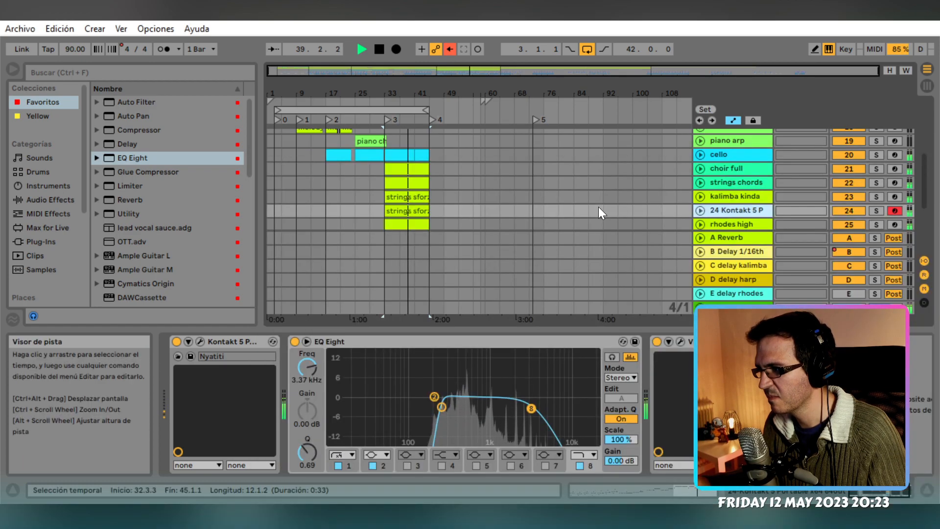
pyautogui.press('space')
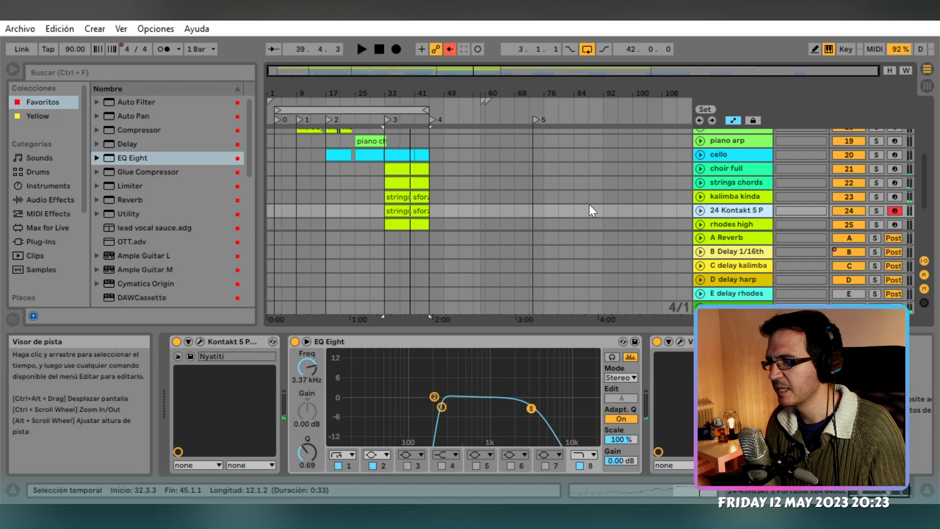
# Set the Kontakt track's volume to -7.3 dB and check it by playing from marker 3
pyautogui.click(201, 341)
pyautogui.scroll(-3, 301, 284)
pyautogui.click(933, 164)
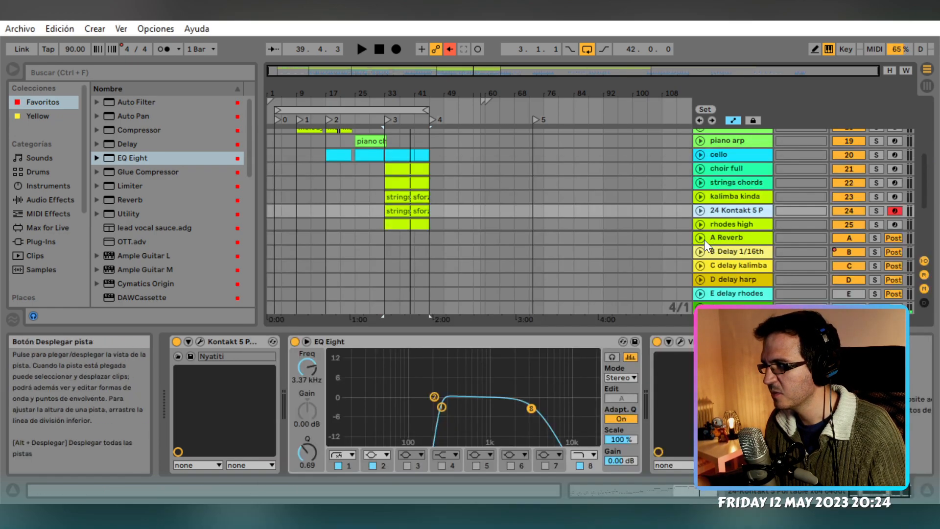
pyautogui.click(705, 211)
pyautogui.moveTo(846, 197); pyautogui.dragTo(846, 207)
pyautogui.press('space')
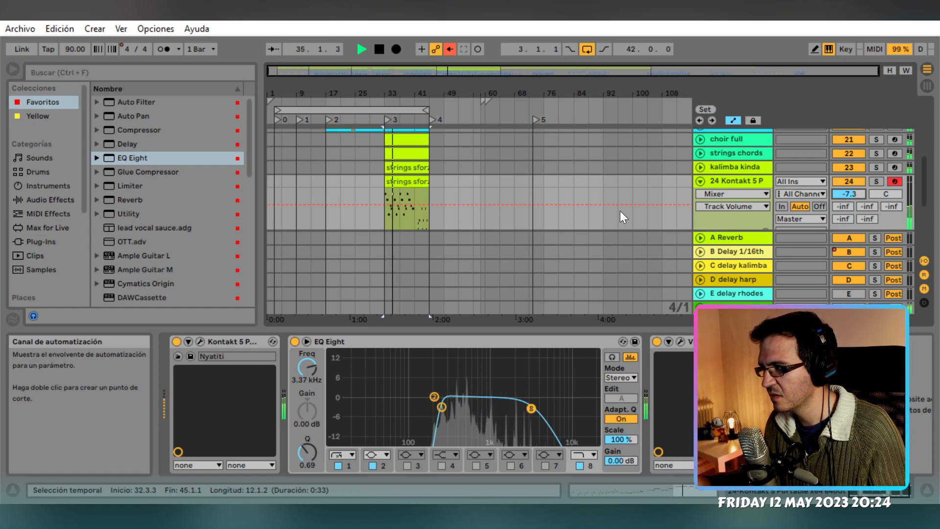
pyautogui.click(701, 181)
pyautogui.press('space')
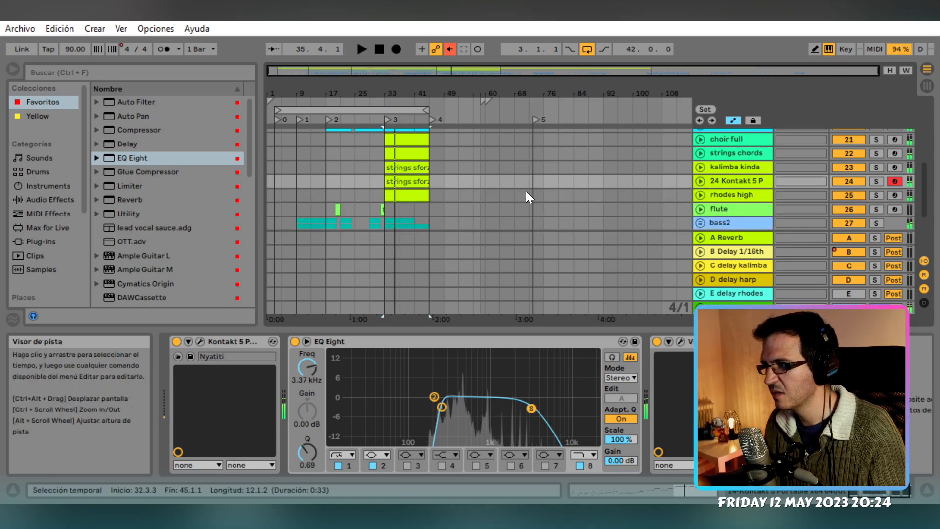
# Save the set, including a new version named winds_of_winter_v3.als
pyautogui.hotkey('ctrl', 's')
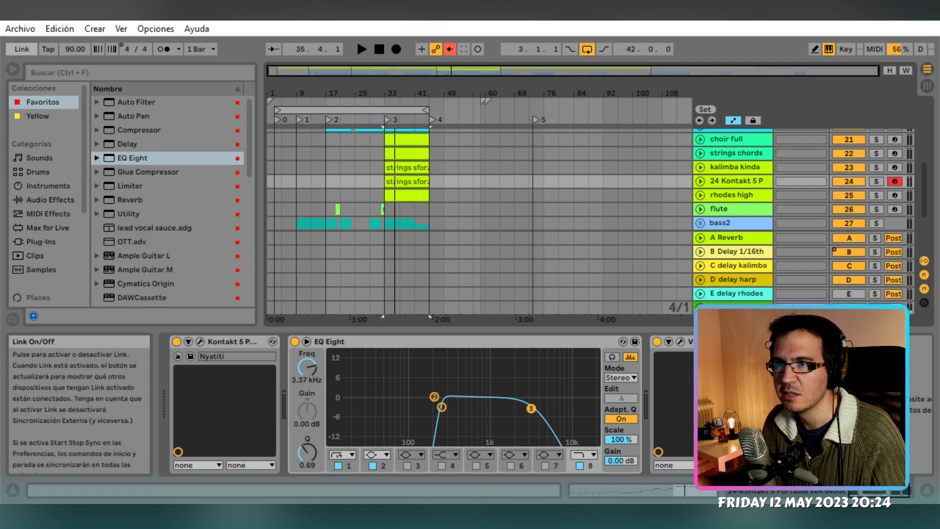
pyautogui.click(73, 28)
pyautogui.click(80, 173)
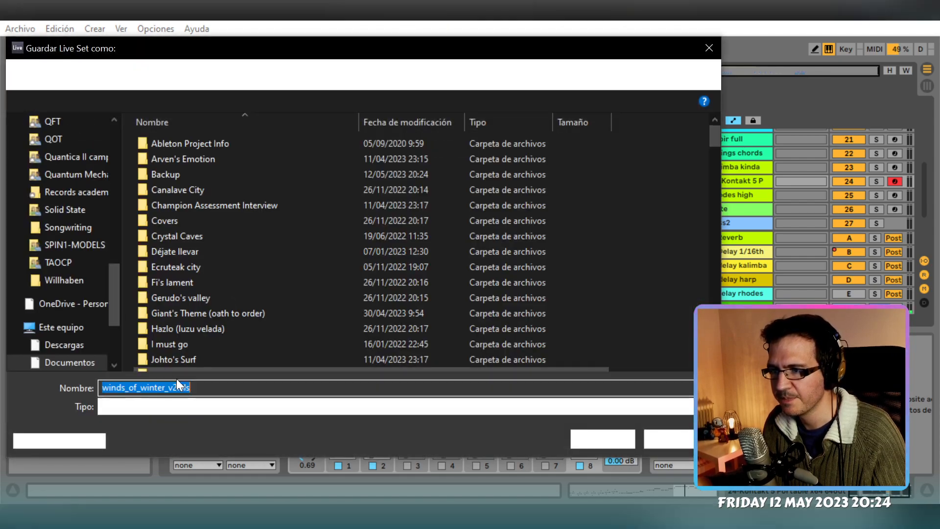
pyautogui.click(175, 387)
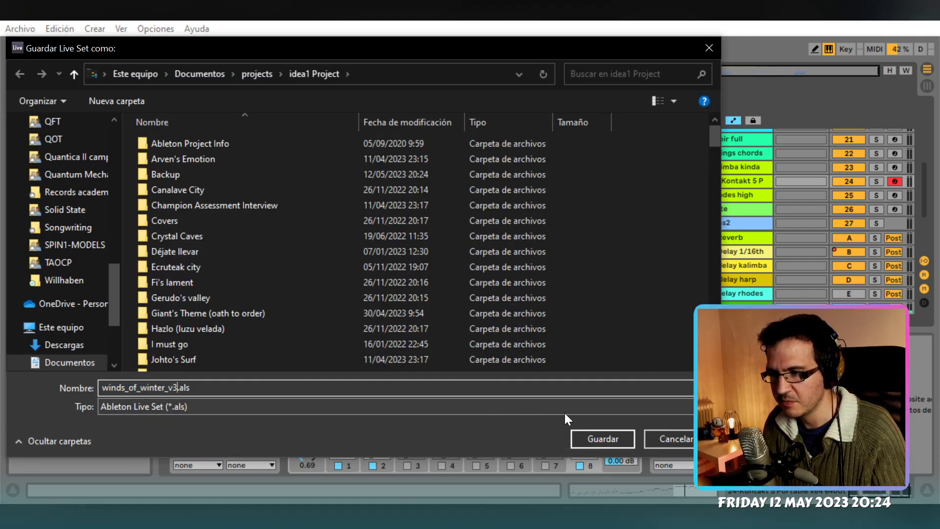
pyautogui.click(602, 436)
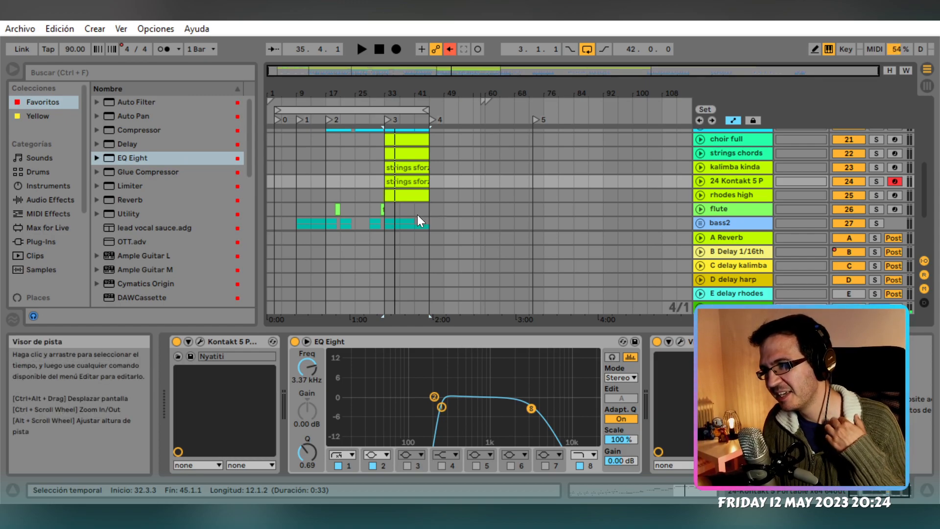
# Examine the drum tracks in the bars before marker 4 and play them from 40.4.1
pyautogui.click(417, 215)
pyautogui.click(415, 212)
pyautogui.scroll(-3, 421, 213)
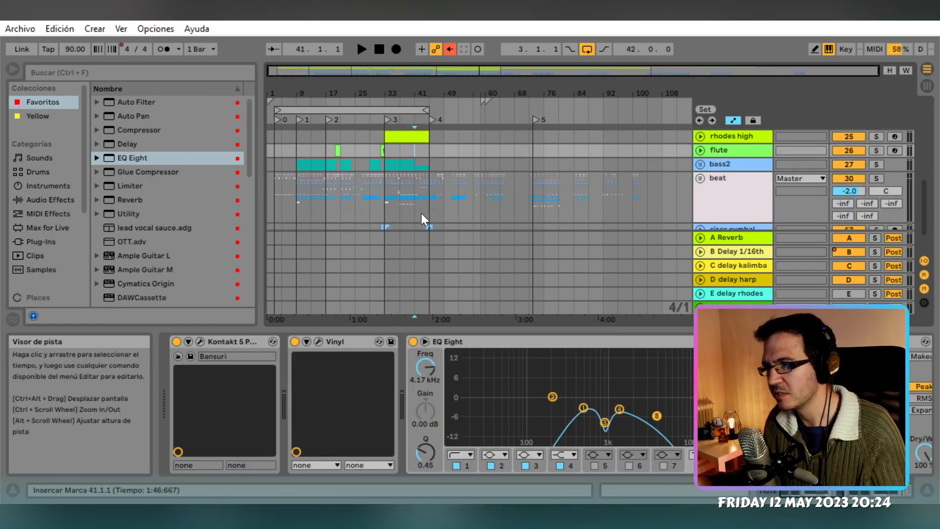
pyautogui.scroll(-5, 702, 179)
pyautogui.scroll(5, 405, 189)
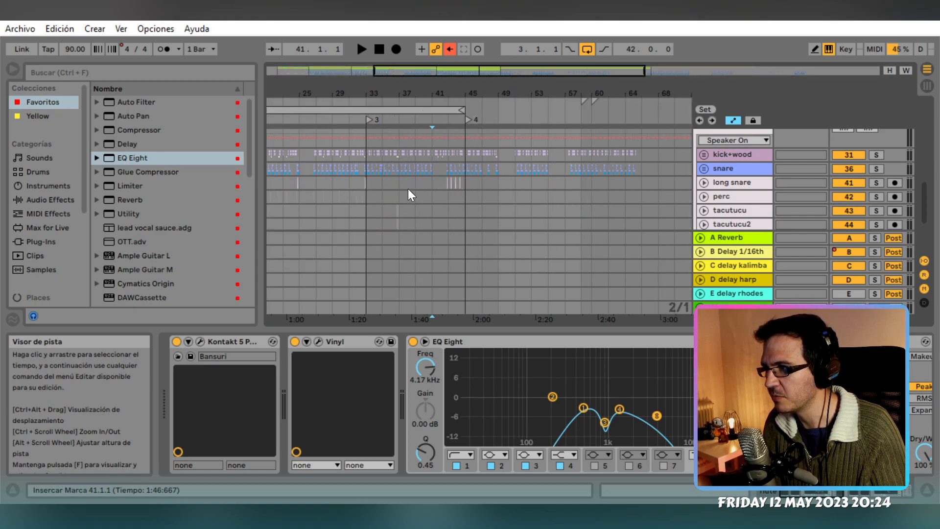
pyautogui.scroll(-1, 531, 186)
pyautogui.hscroll(3, 519, 185)
pyautogui.click(417, 178)
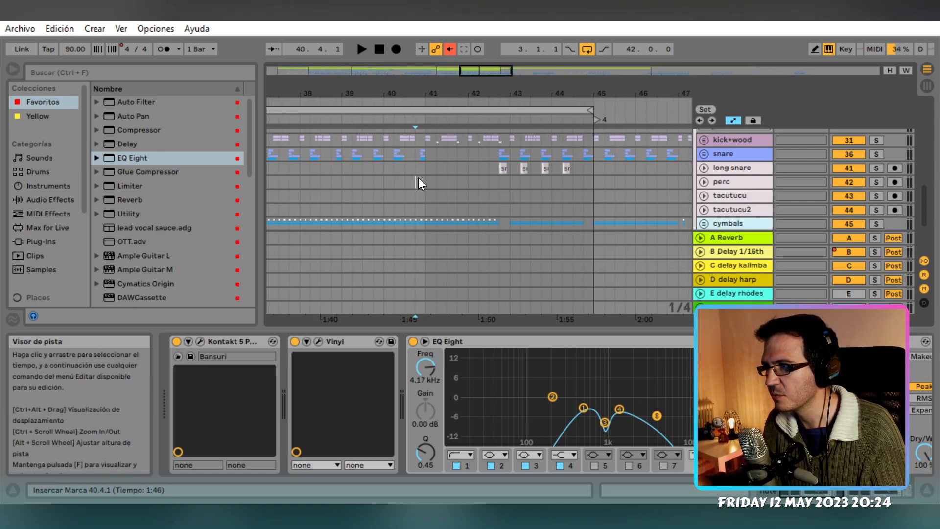
pyautogui.press('space')
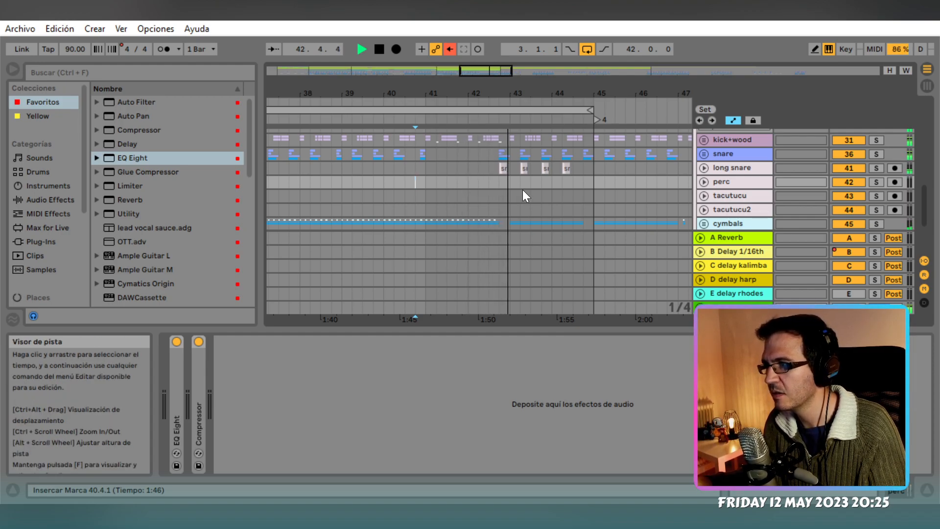
# Clear the drum tracks from kick+wood down to the lower perc track between 43.1.1 and 44.4.1, and play the gap
pyautogui.click(515, 141)
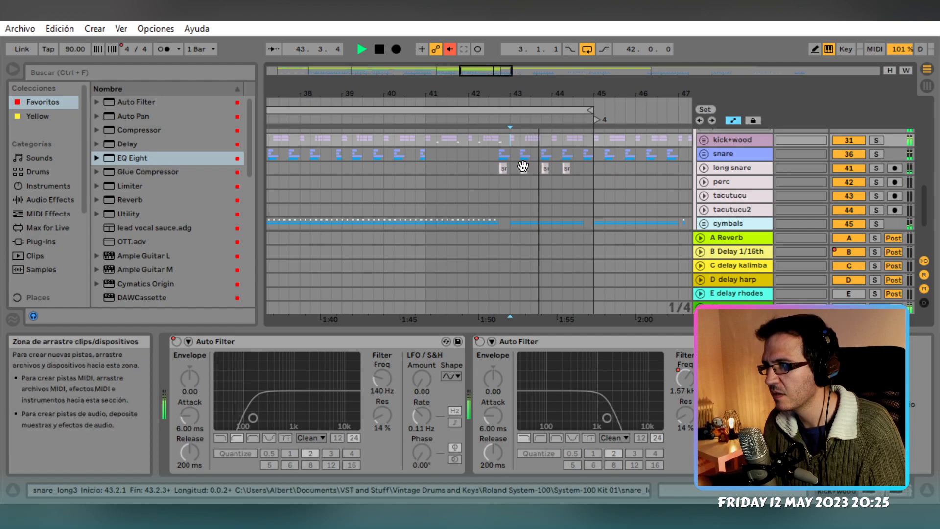
pyautogui.keyDown('shift'); pyautogui.click(595, 224); pyautogui.keyUp('shift')
pyautogui.scroll(-3, 589, 215)
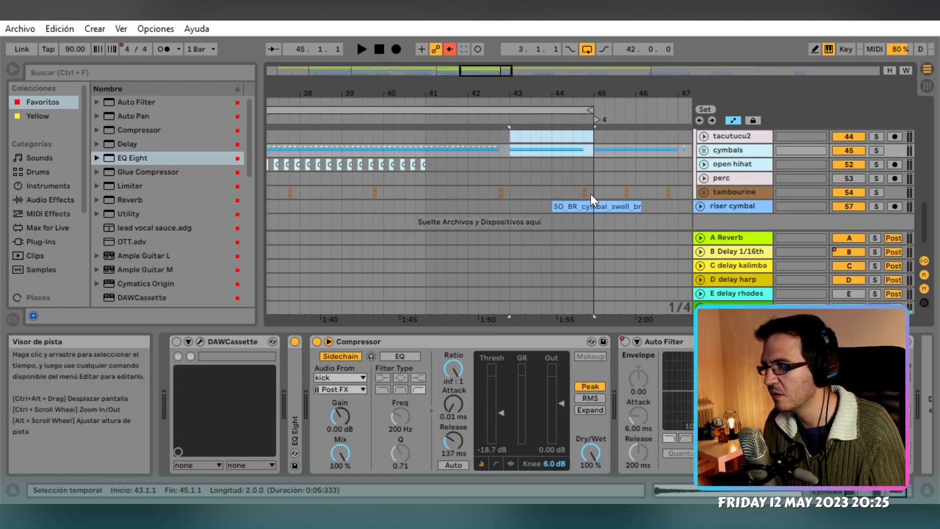
pyautogui.keyDown('shift'); pyautogui.click(591, 194); pyautogui.keyUp('shift')
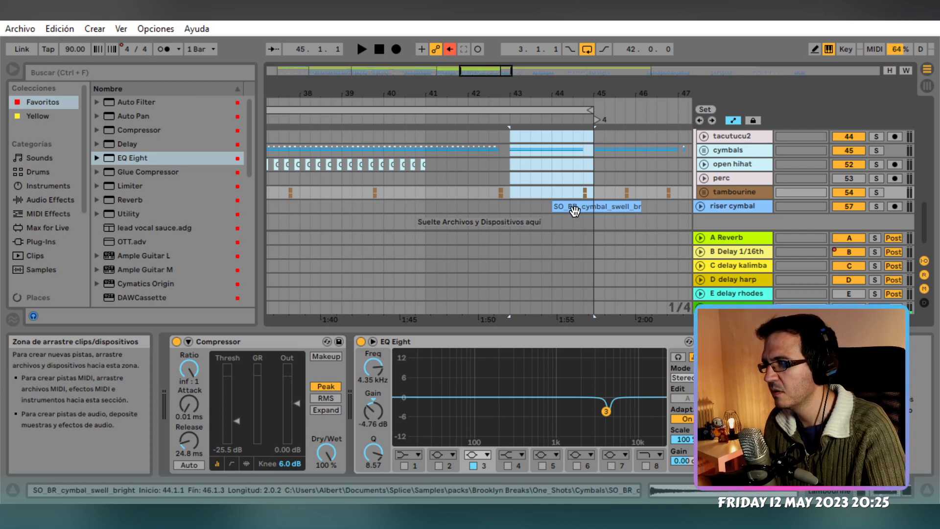
pyautogui.scroll(3, 586, 179)
pyautogui.scroll(-3, 587, 178)
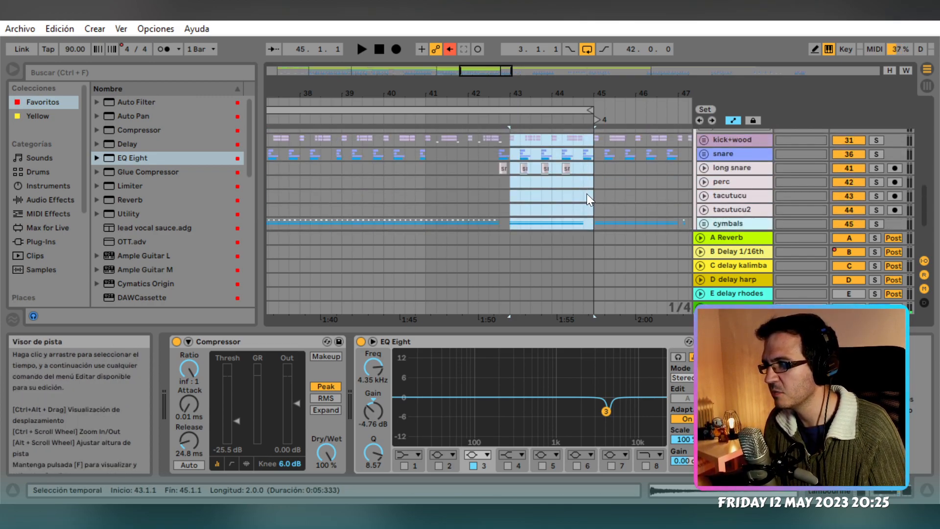
pyautogui.keyDown('shift'); pyautogui.click(582, 205); pyautogui.keyUp('shift')
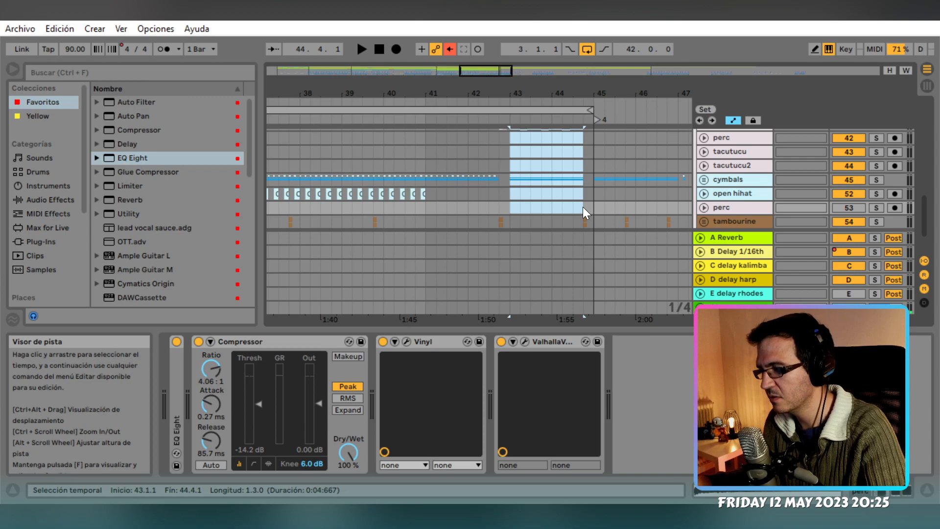
pyautogui.press('space')
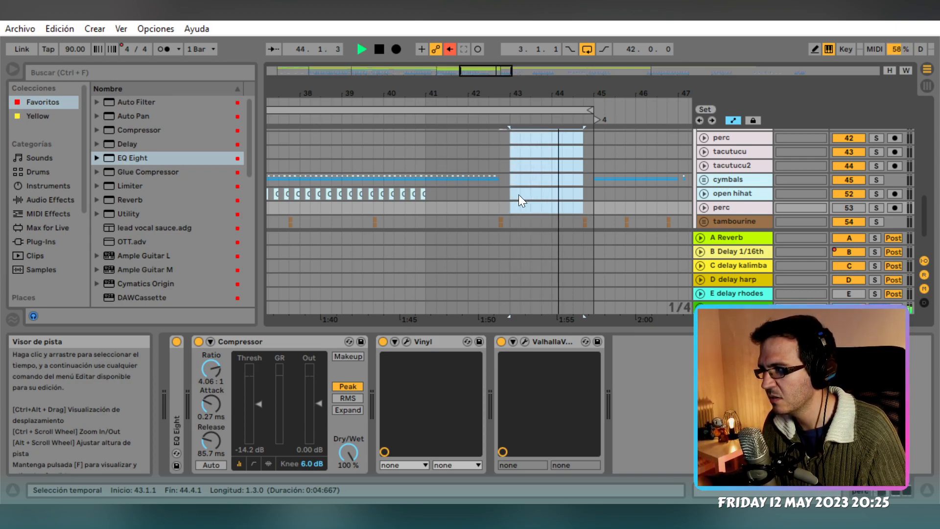
pyautogui.press('space')
# Clear the tambourine track from 44.4.1 to 45.1.1 and play the transition into marker 4
pyautogui.click(592, 218)
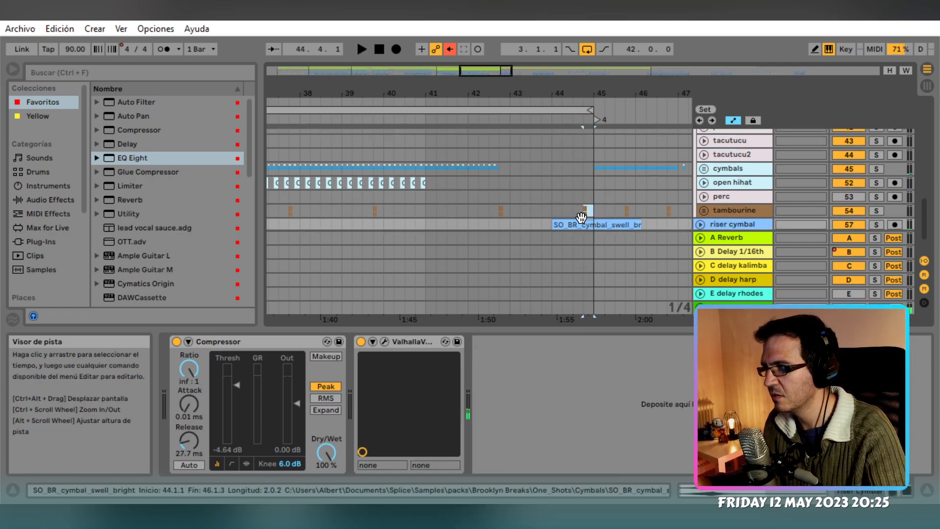
pyautogui.press('Delete')
pyautogui.click(550, 204)
pyautogui.press('space')
pyautogui.hotkey('ctrl', 'z')
pyautogui.moveTo(593, 206); pyautogui.dragTo(582, 208)
pyautogui.press('space')
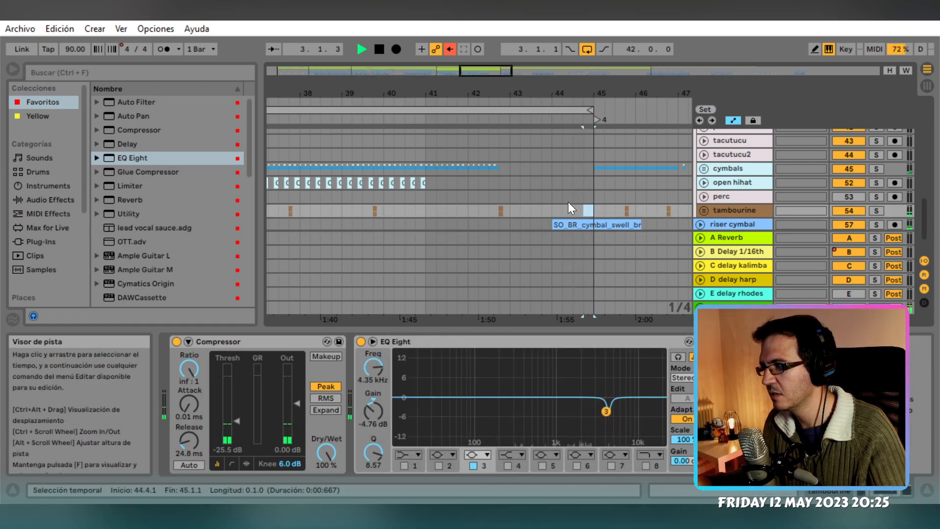
# Remove the snare hit on the last beat before marker 4 and listen from bar 44
pyautogui.scroll(5, 574, 199)
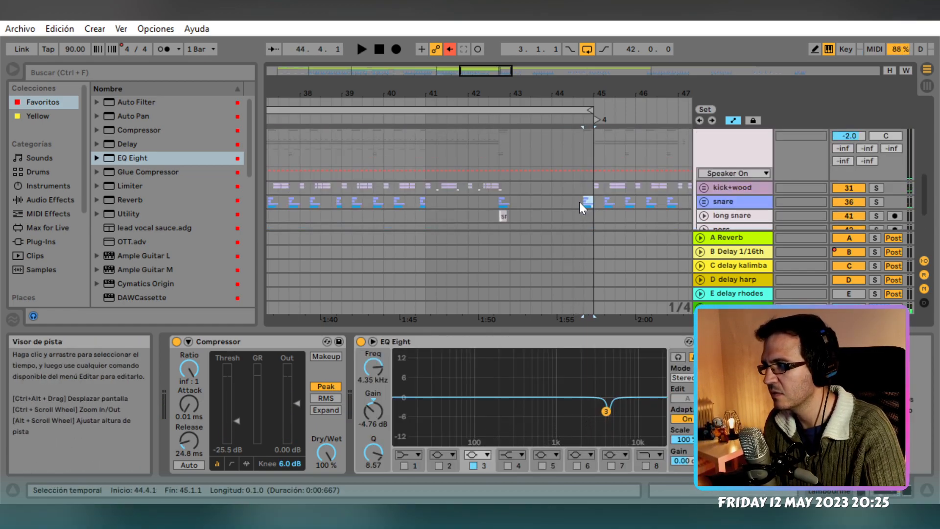
pyautogui.click(553, 205)
pyautogui.press('space')
pyautogui.scroll(-5, 553, 205)
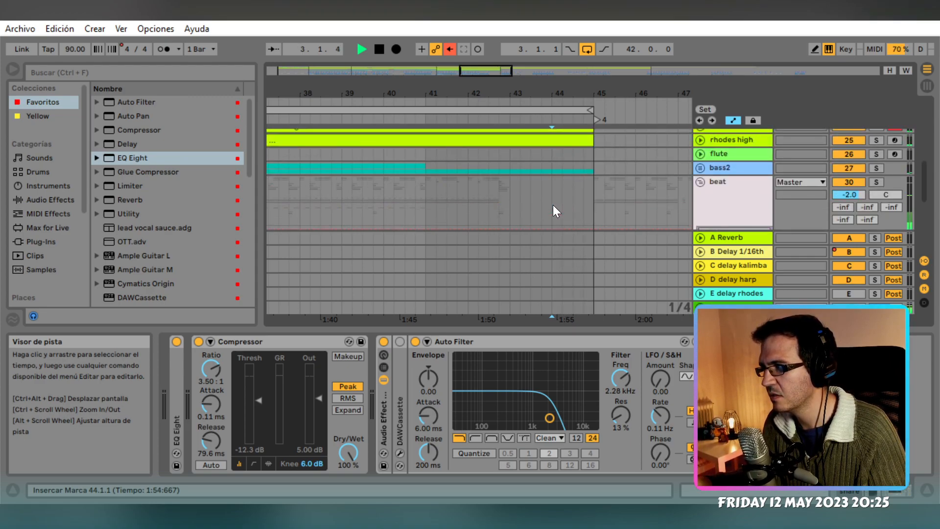
pyautogui.scroll(-5, 554, 205)
pyautogui.press('space')
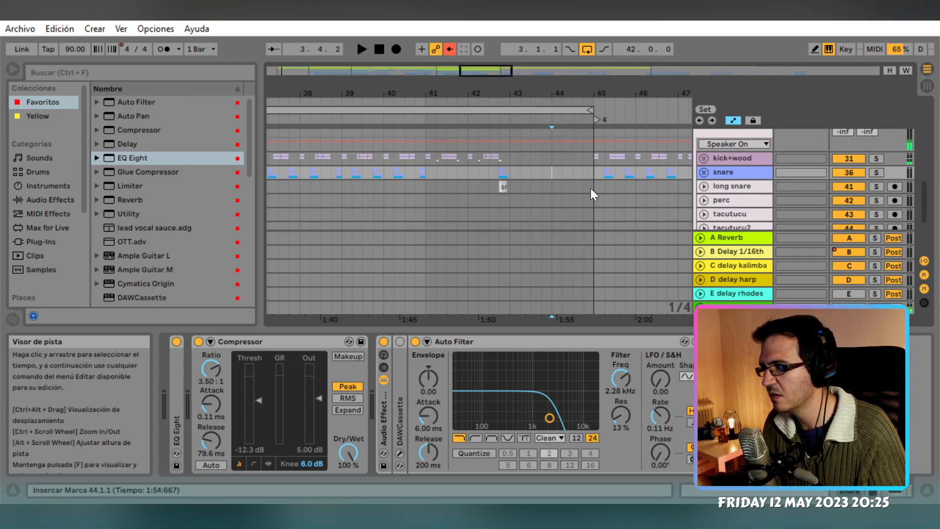
# Play the emptied drum break from 43.3.1 up to marker 4
pyautogui.click(592, 188)
pyautogui.press('space')
pyautogui.click(536, 187)
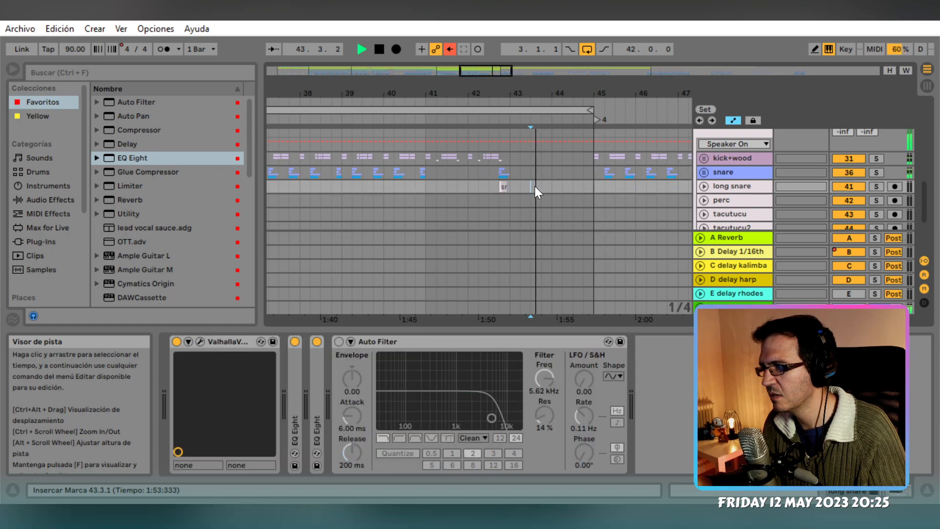
pyautogui.scroll(-3, 542, 186)
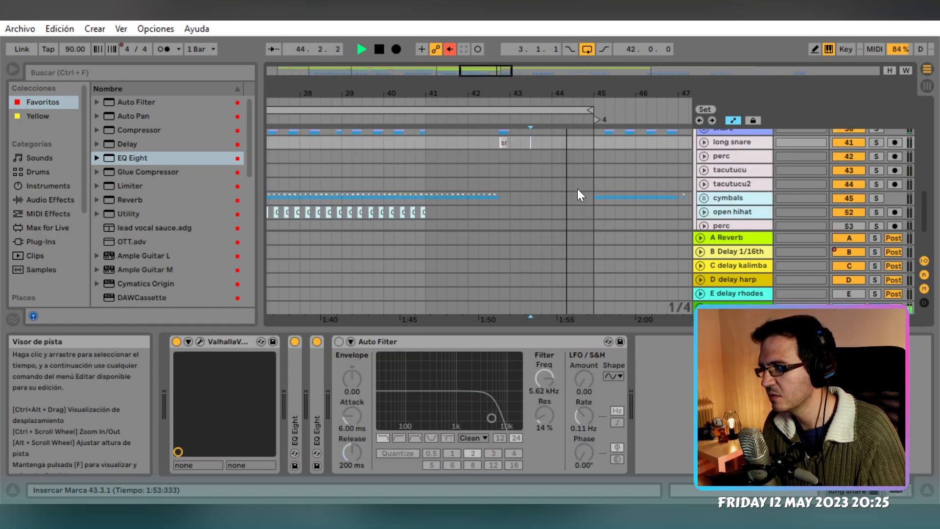
pyautogui.press('space')
pyautogui.scroll(-5, 517, 190)
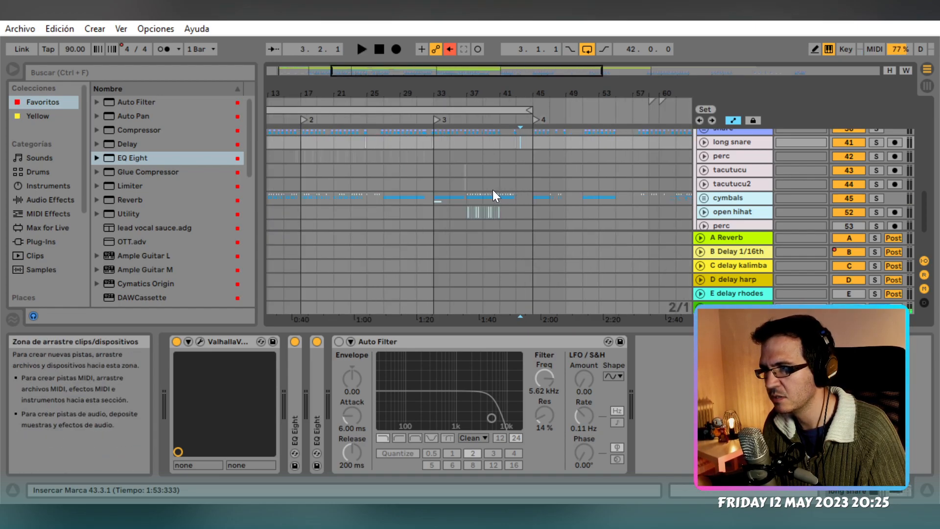
# Select the 42-bar loop range that starts at bar 3 and start playback
pyautogui.click(271, 198)
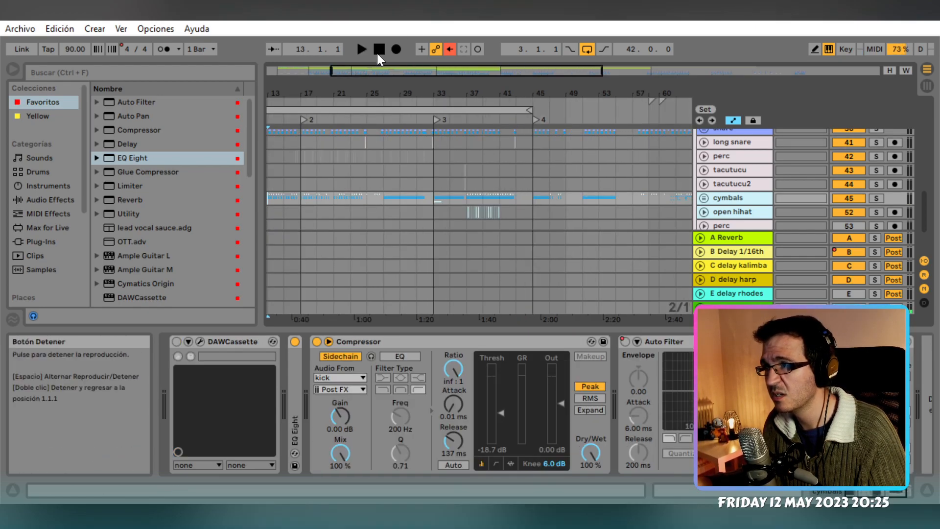
pyautogui.click(343, 111)
pyautogui.press('space')
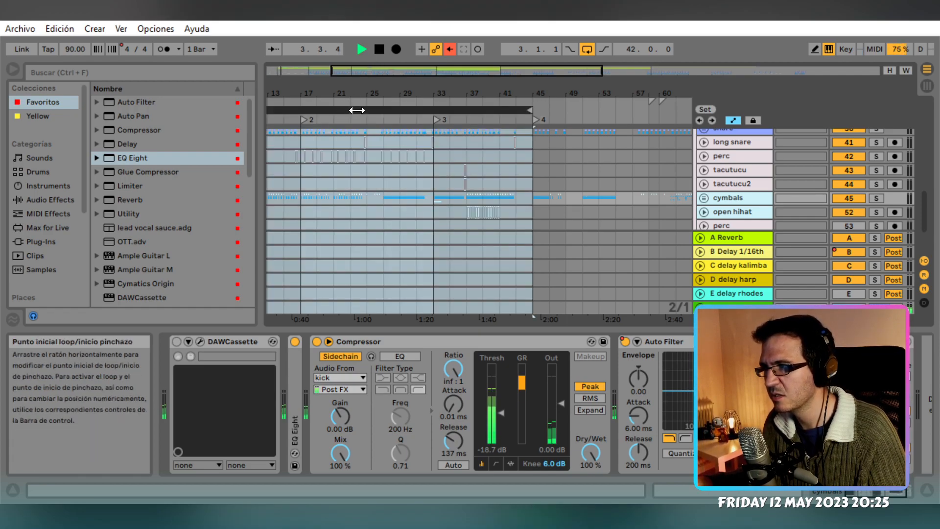
# Play the start of the loop on the kick+wood track from 3.1.1, and once more with a lead-in from 2.3.1
pyautogui.keyDown('ctrl'); pyautogui.scroll(10, 317, 199); pyautogui.keyUp('ctrl')
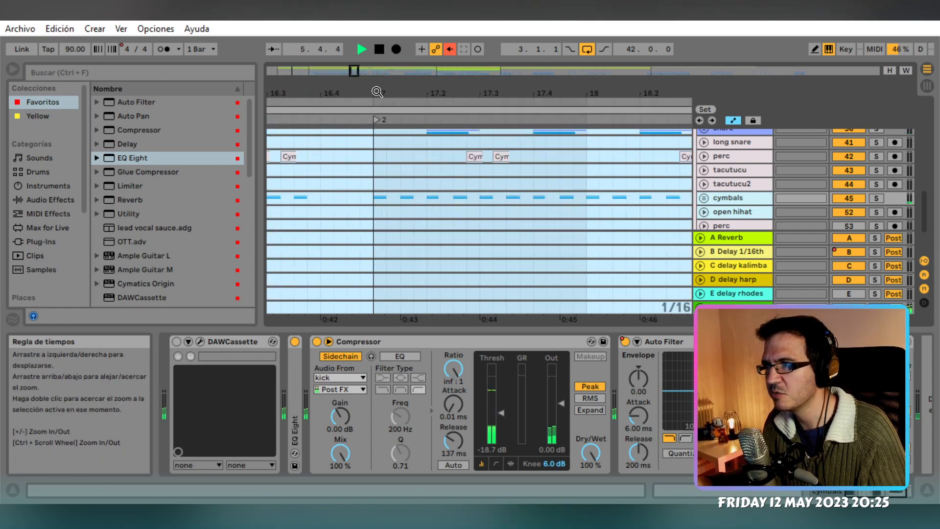
pyautogui.moveTo(354, 71); pyautogui.dragTo(278, 70)
pyautogui.press('space')
pyautogui.scroll(-3, 490, 201)
pyautogui.scroll(8, 477, 203)
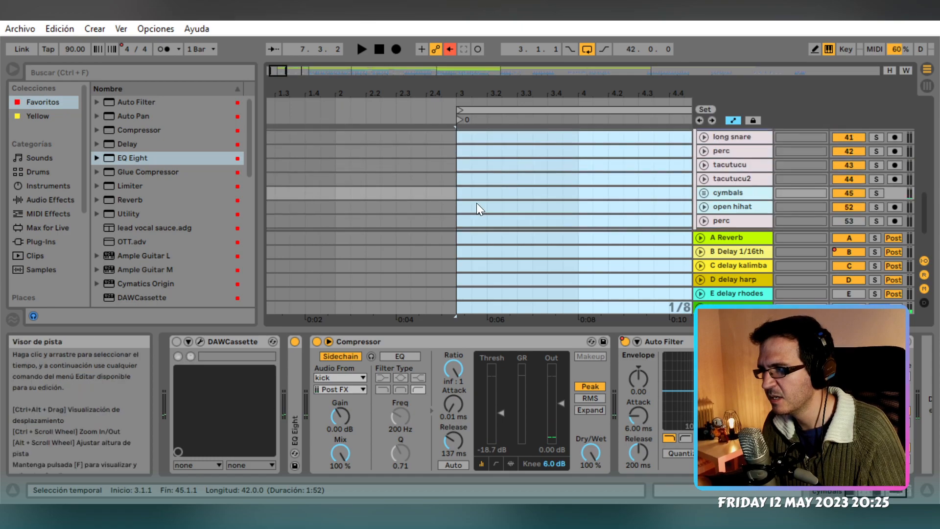
pyautogui.click(474, 211)
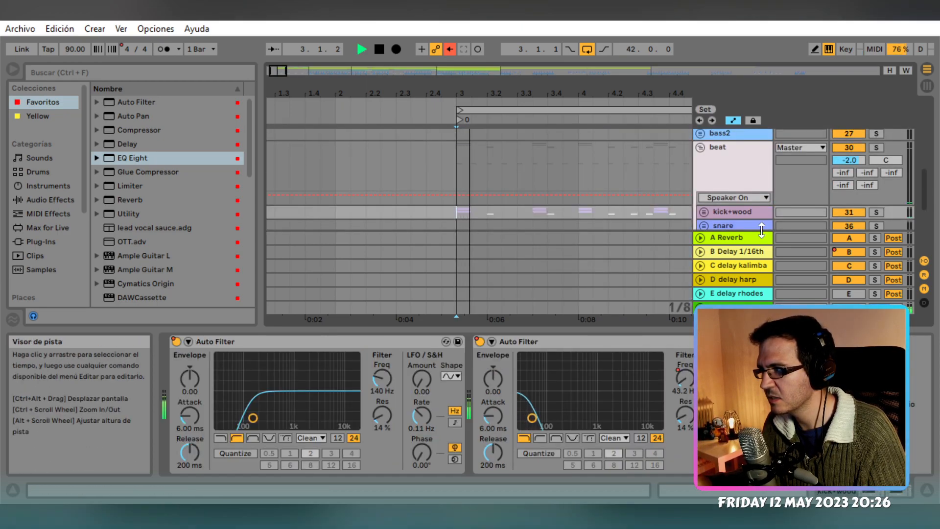
pyautogui.click(398, 216)
pyautogui.press('space')
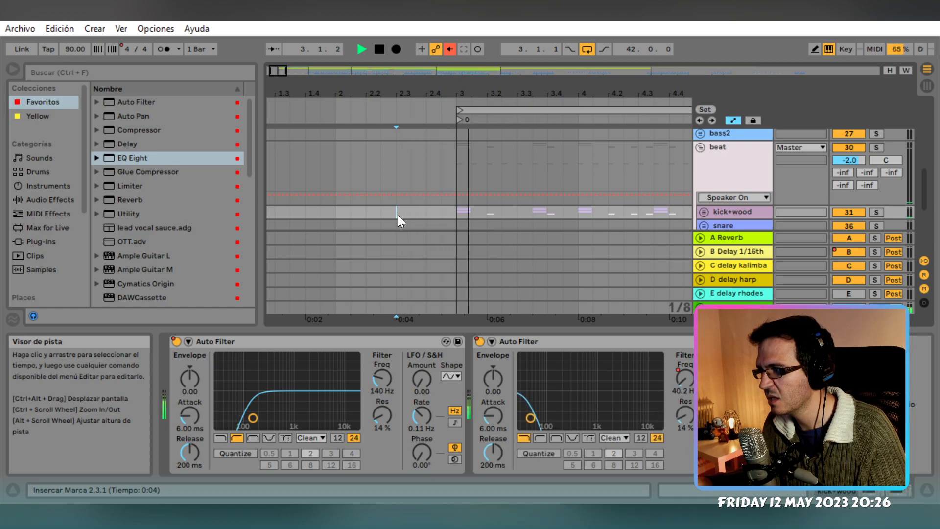
pyautogui.press('space')
# Select the loop range, show the beat group's devices, and compare playback from the loop start and from 2.3.1
pyautogui.click(506, 107)
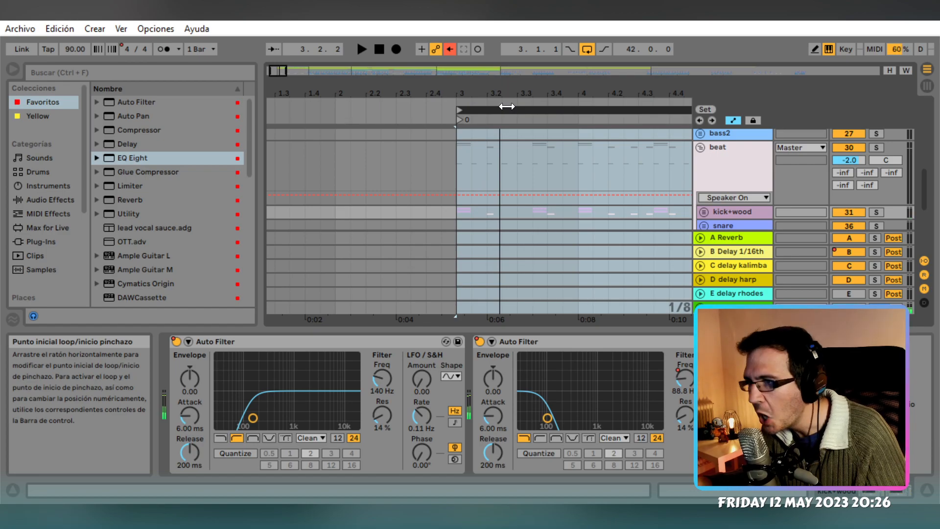
pyautogui.click(710, 170)
pyautogui.press('space')
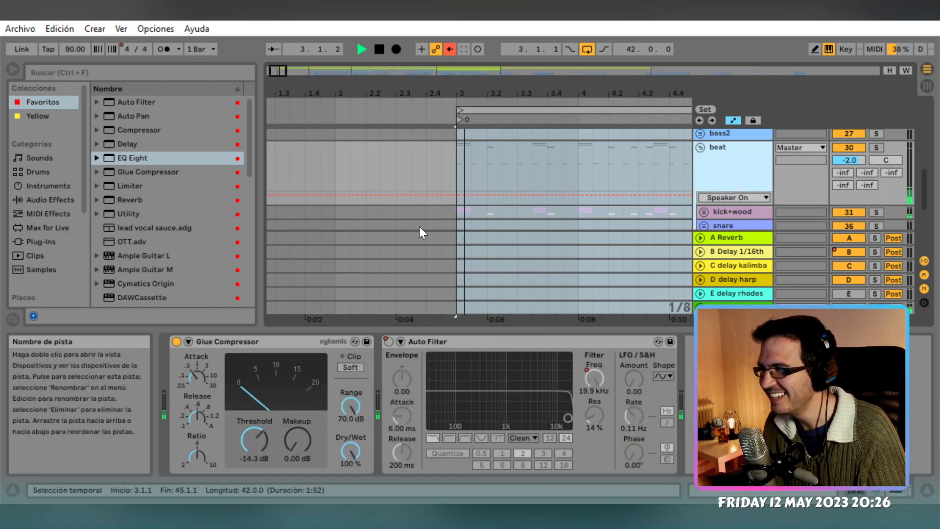
pyautogui.click(397, 225)
pyautogui.press('space')
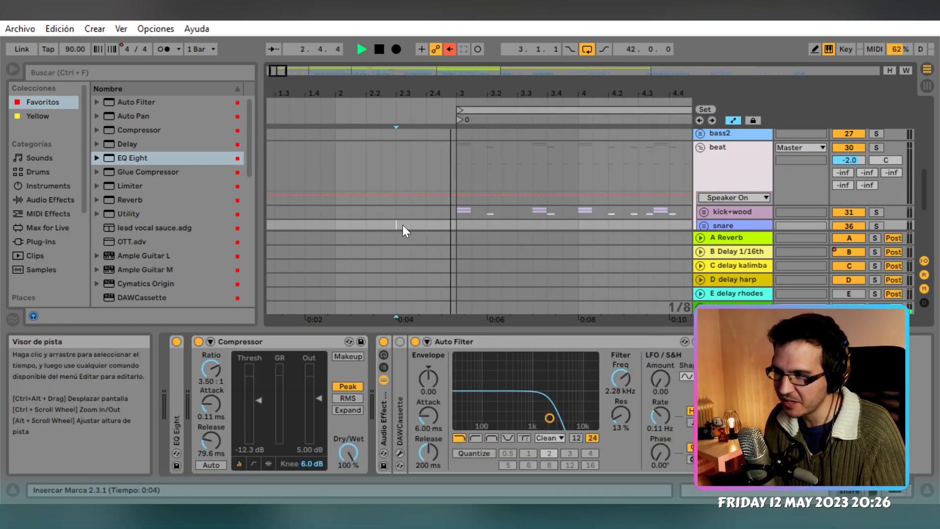
pyautogui.press('space')
# Play the drum part leading into the break from 41.1.1 and from 42.1.1
pyautogui.scroll(-10, 408, 228)
pyautogui.click(454, 223)
pyautogui.press('space')
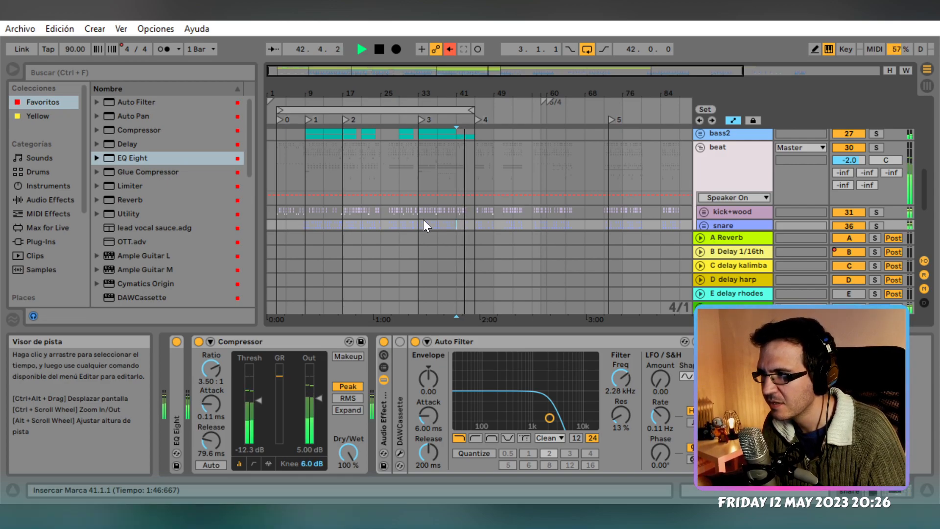
pyautogui.press('space')
pyautogui.scroll(6, 463, 224)
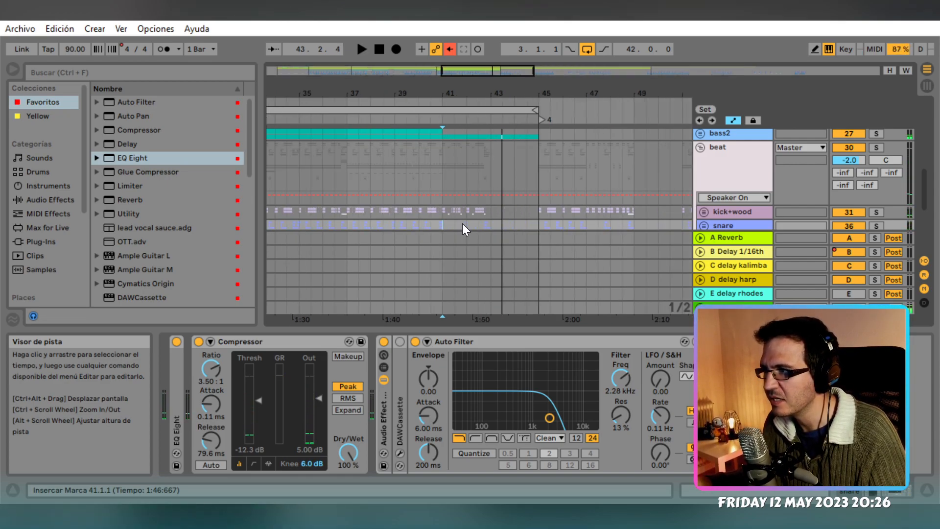
pyautogui.click(462, 223)
pyautogui.press('space')
pyautogui.scroll(5, 512, 224)
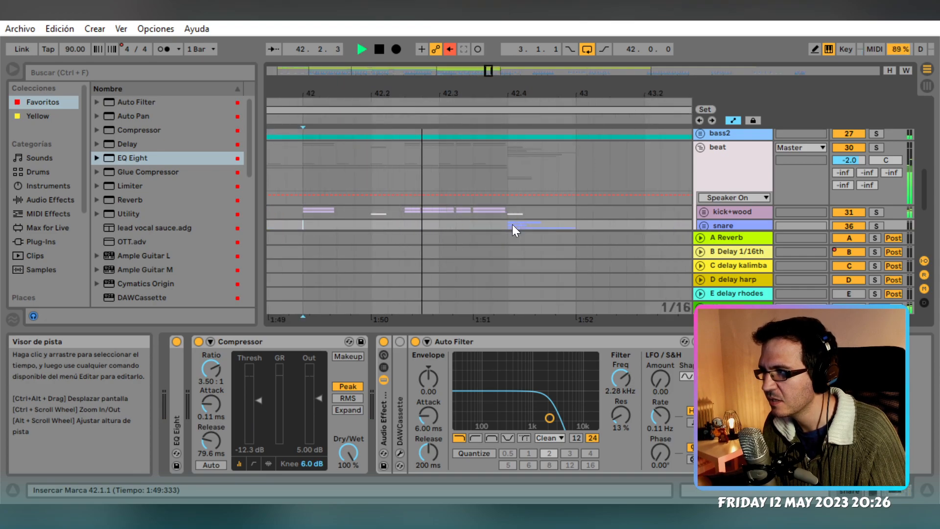
# Delete the snare and long snare material from 42.3.4 to 43.1.3 and play the passage from 42.1.3
pyautogui.press('space')
pyautogui.moveTo(512, 224)
pyautogui.mouseDown()
pyautogui.moveTo(597, 224)
pyautogui.moveTo(497, 181)
pyautogui.mouseUp()
pyautogui.click(595, 222)
pyautogui.scroll(-2, 591, 214)
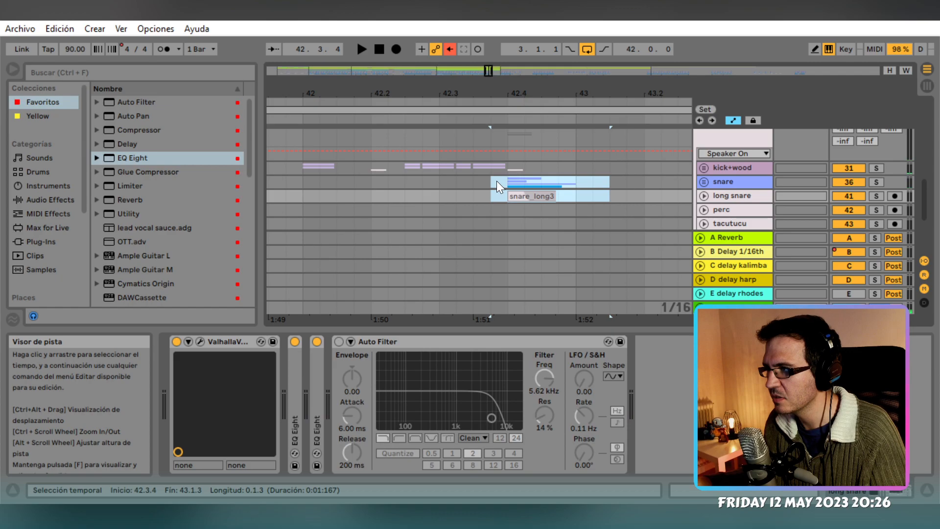
pyautogui.press('Delete')
pyautogui.click(337, 184)
pyautogui.press('space')
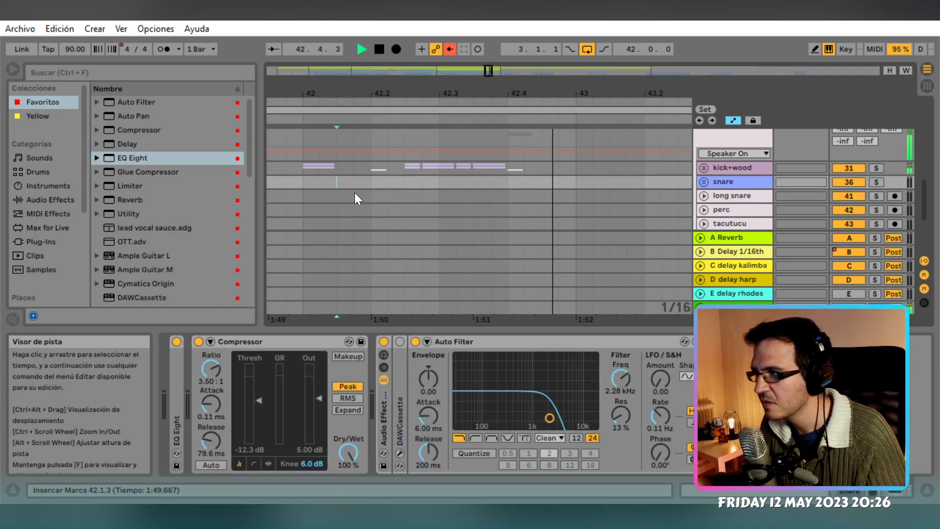
# Delete the tambourine hit between 42.3.4 and 43.1.1 and play the passage from 41.4.4
pyautogui.scroll(-3, 487, 176)
pyautogui.press('space')
pyautogui.moveTo(573, 220)
pyautogui.mouseDown()
pyautogui.moveTo(496, 214)
pyautogui.moveTo(575, 197)
pyautogui.mouseUp()
pyautogui.click(497, 199)
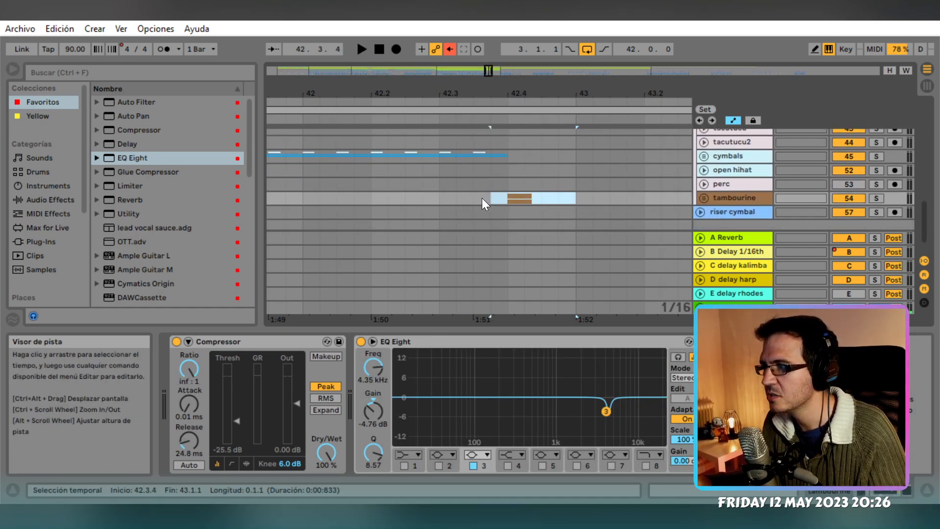
pyautogui.press('Delete')
pyautogui.click(287, 198)
pyautogui.press('space')
pyautogui.scroll(5, 479, 201)
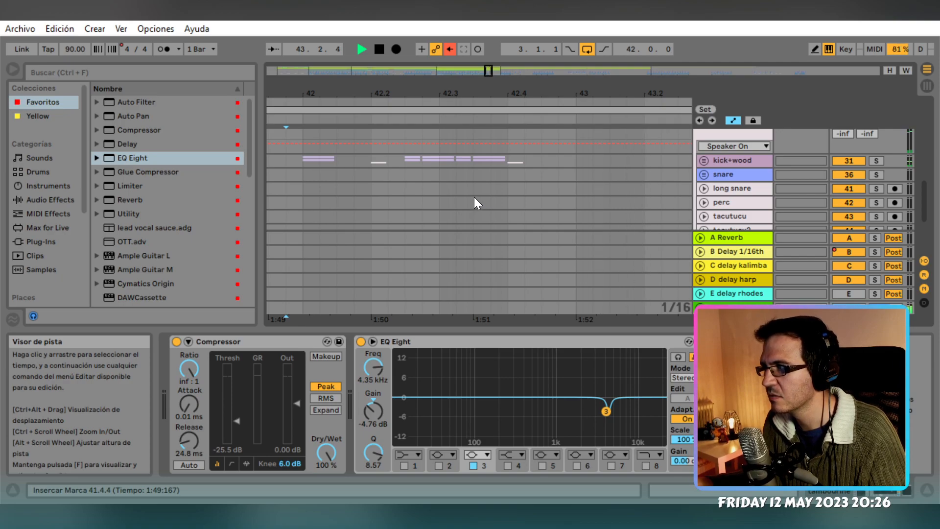
# Play the last bar before marker 4 from 44.1.1 through the loop return
pyautogui.scroll(-5, 475, 197)
pyautogui.scroll(-8, 475, 194)
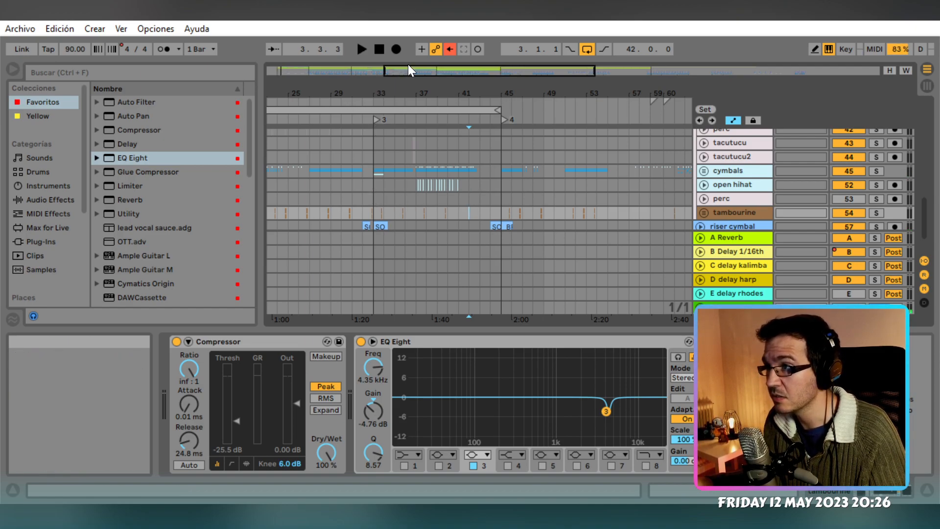
pyautogui.click(491, 197)
pyautogui.press('space')
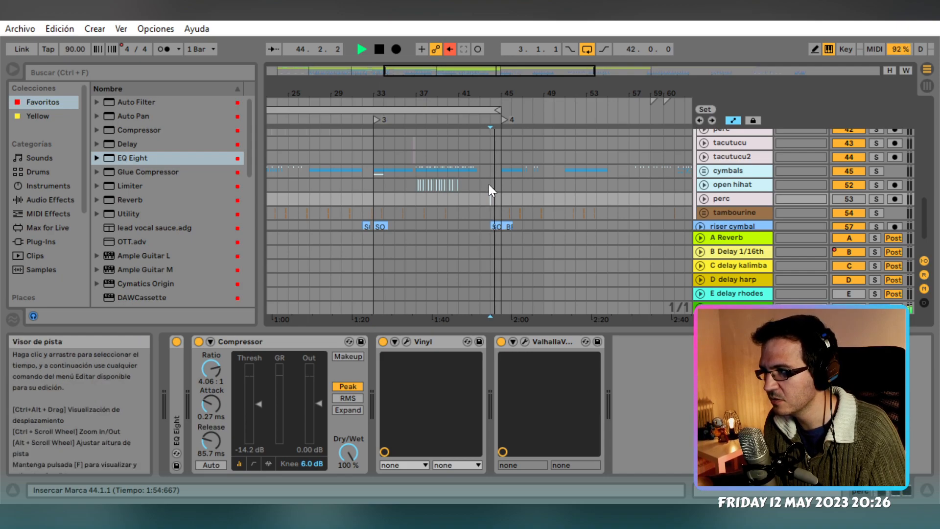
pyautogui.press('space')
# Play the opening of the loop from 3.1.1, and again with a short lead-in from 2.4.1
pyautogui.moveTo(450, 70); pyautogui.dragTo(342, 72)
pyautogui.click(269, 174)
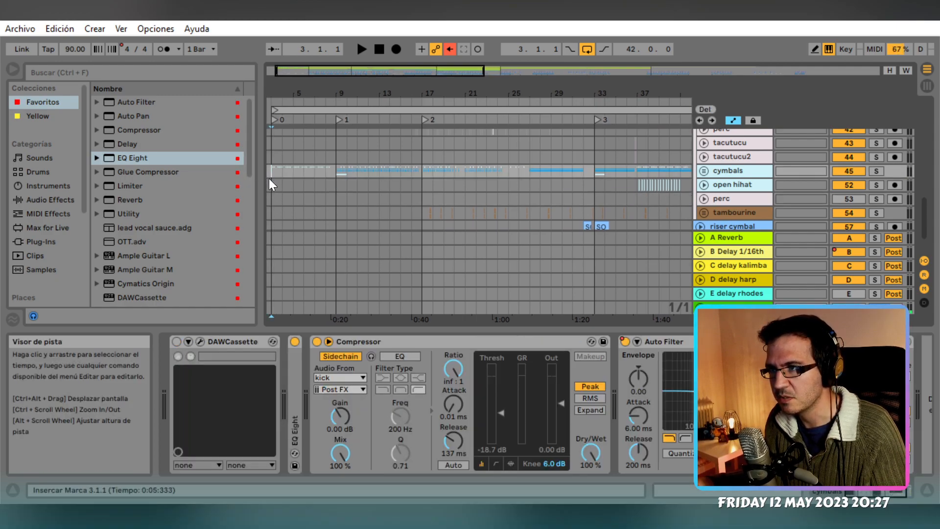
pyautogui.press('space')
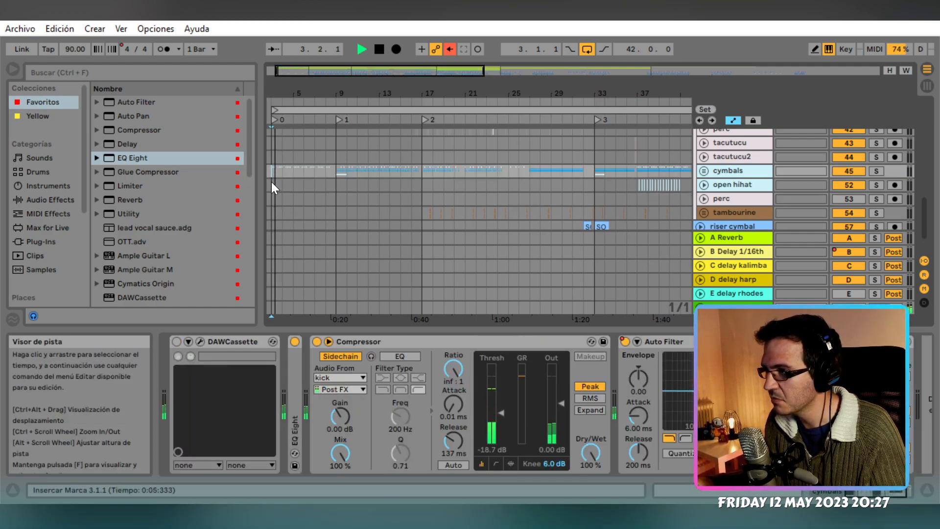
pyautogui.press('space')
pyautogui.scroll(5, 276, 180)
pyautogui.click(301, 181)
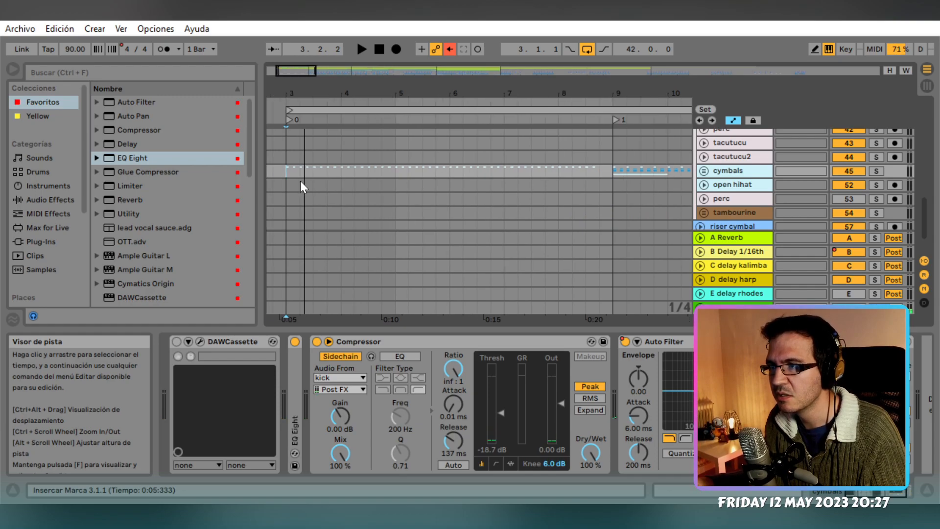
pyautogui.press('space')
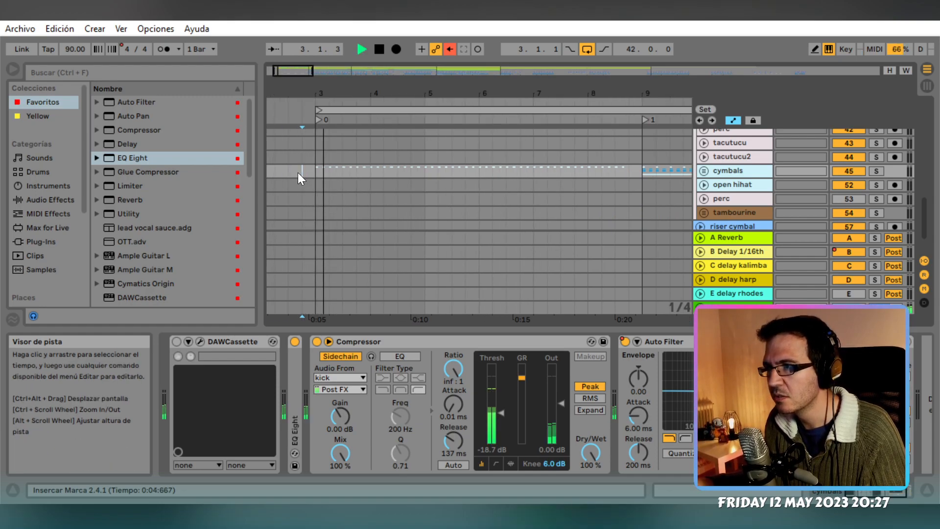
pyautogui.press('space')
# Try removing the kick+wood hit from 45.1.1 to 45.2.1 at marker 4 and play from 43.4.1
pyautogui.scroll(-5, 384, 185)
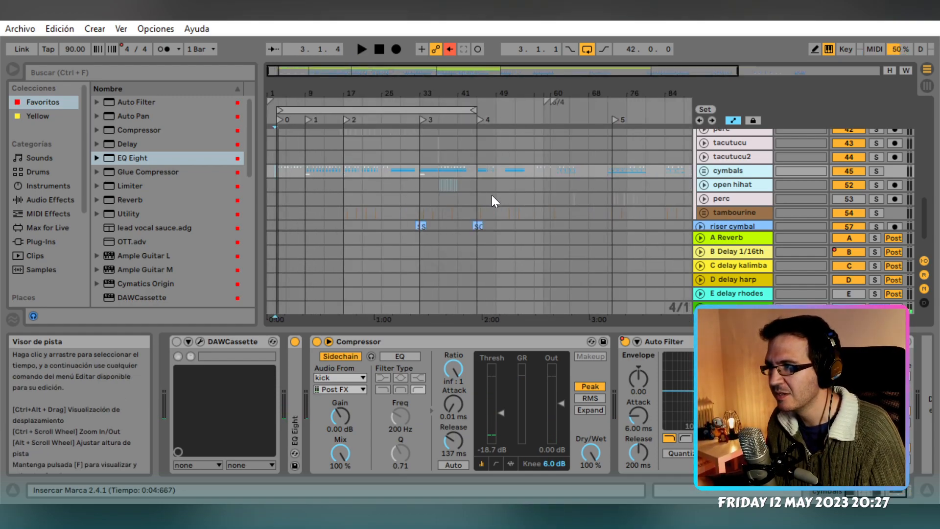
pyautogui.scroll(5, 490, 199)
pyautogui.scroll(5, 325, 178)
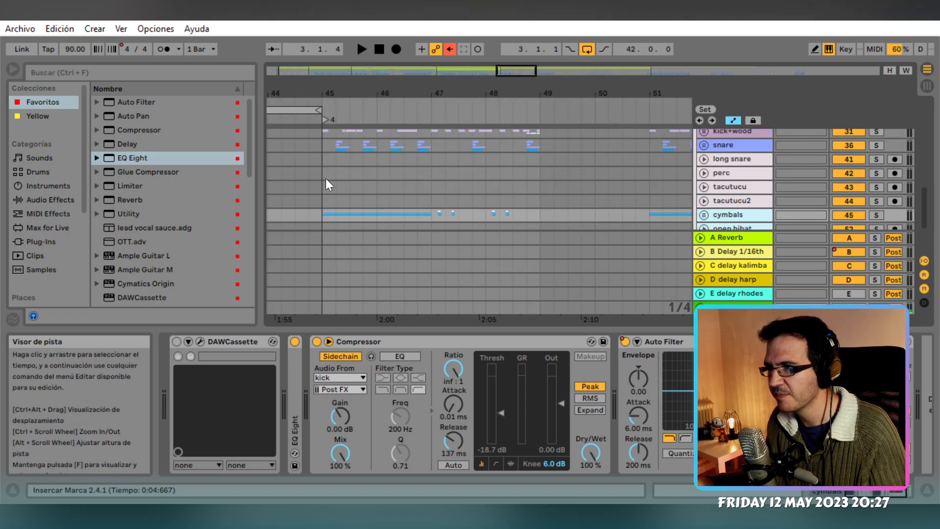
pyautogui.click(322, 187)
pyautogui.moveTo(322, 187); pyautogui.dragTo(338, 191)
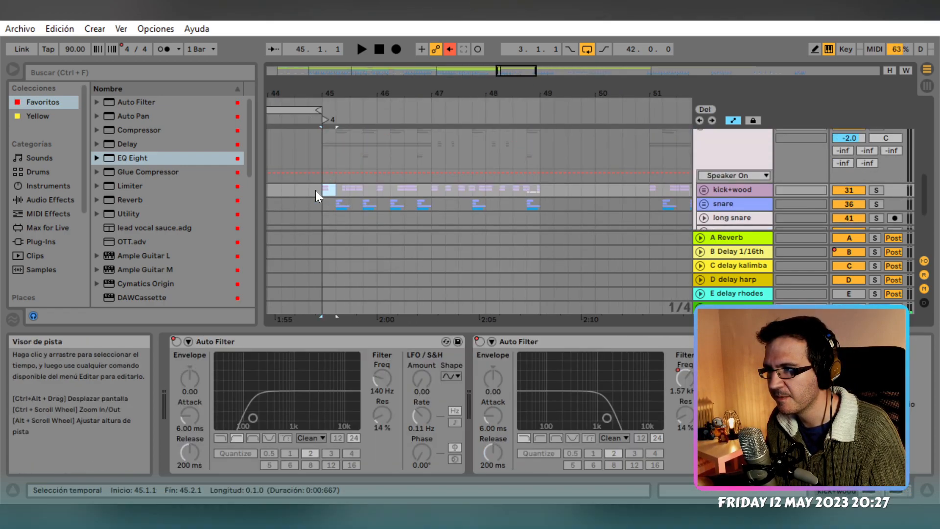
pyautogui.scroll(5, 326, 192)
pyautogui.scroll(6, 409, 200)
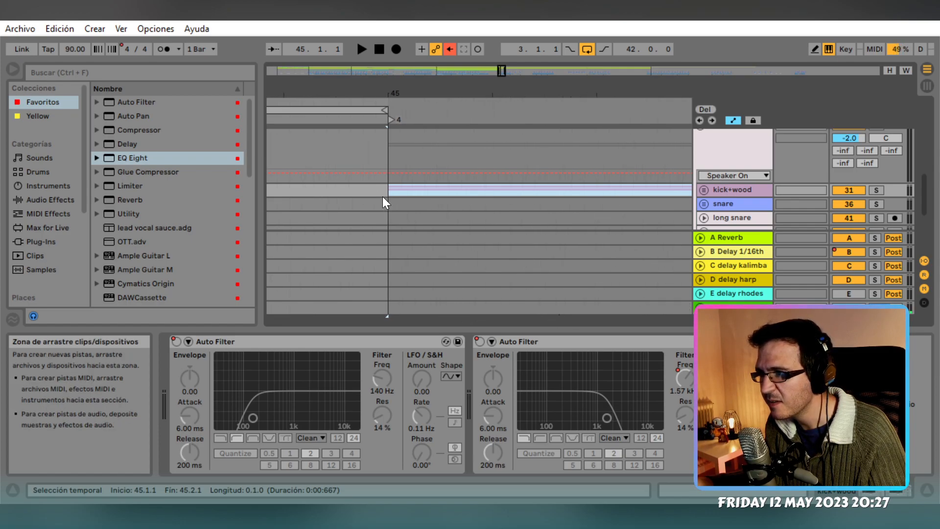
pyautogui.scroll(-10, 384, 199)
pyautogui.hscroll(-4, 542, 203)
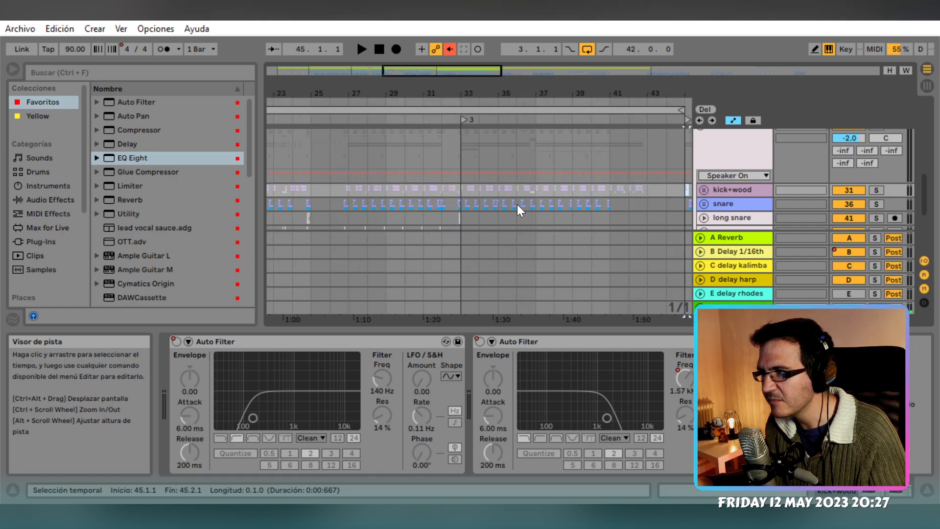
pyautogui.scroll(5, 461, 205)
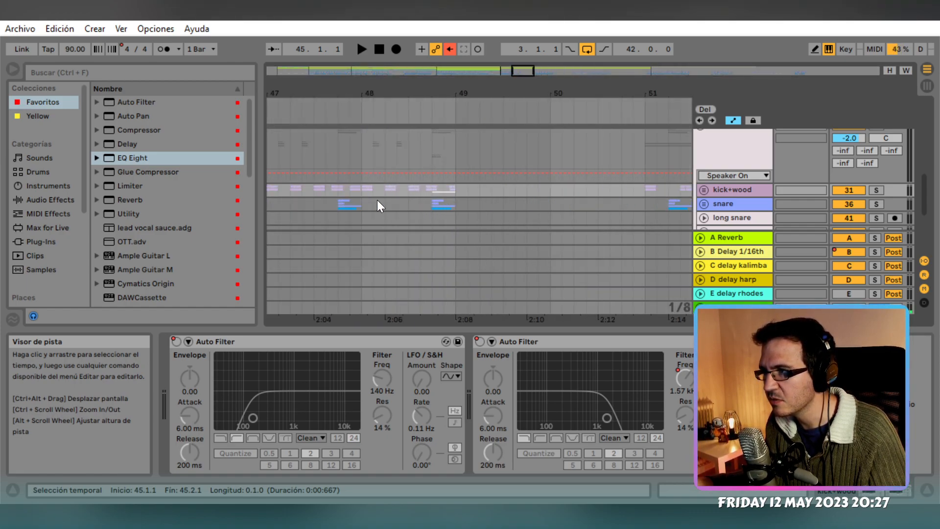
pyautogui.hscroll(-3, 330, 196)
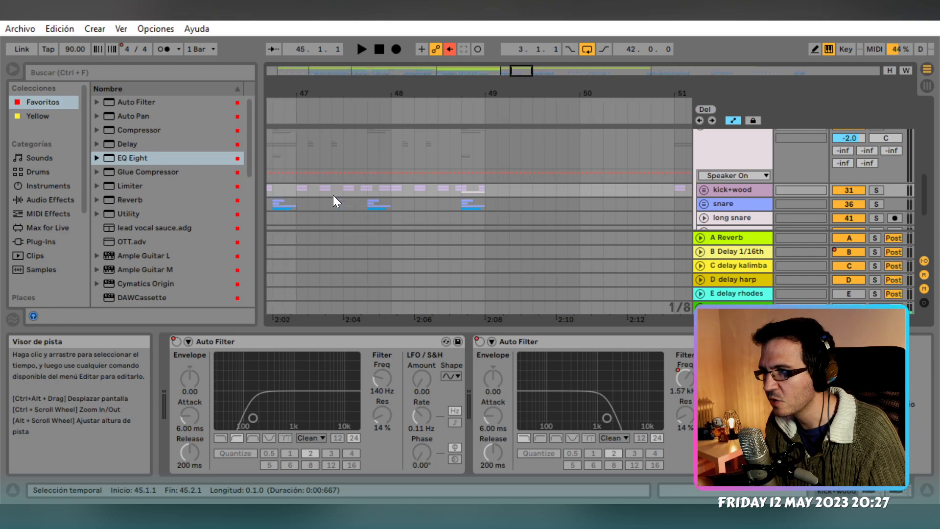
pyautogui.hscroll(-5, 331, 193)
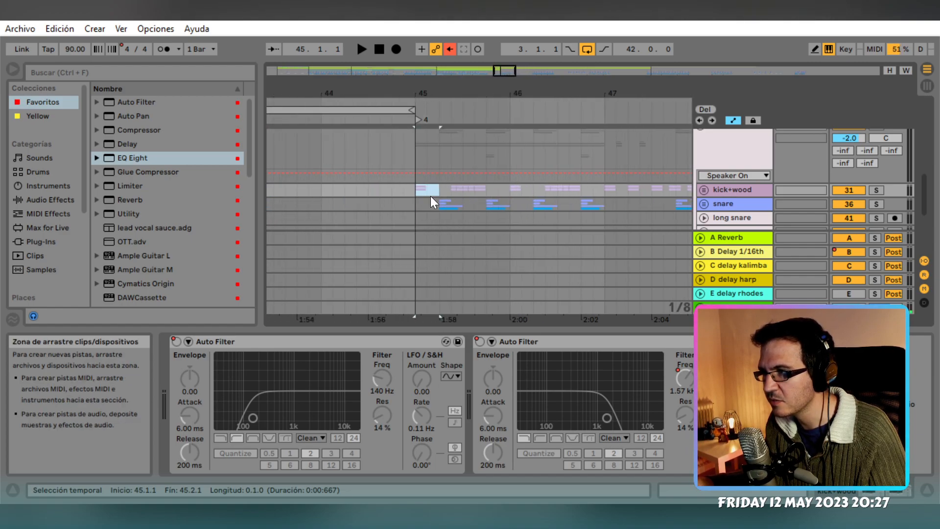
pyautogui.click(298, 207)
pyautogui.press('space')
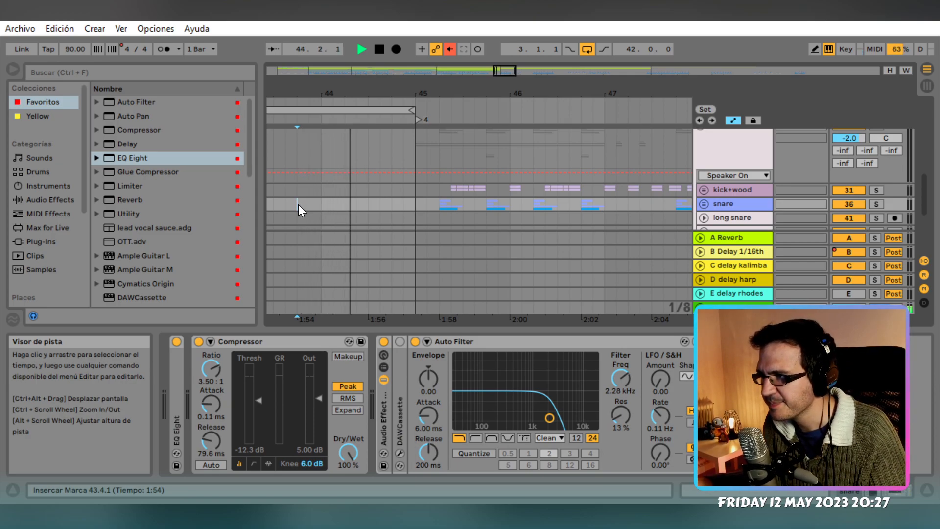
# Stop playback and undo the removal of the kick+wood hit at marker 4
pyautogui.press('space')
pyautogui.hotkey('ctrl', 'z')
pyautogui.scroll(-4, 309, 200)
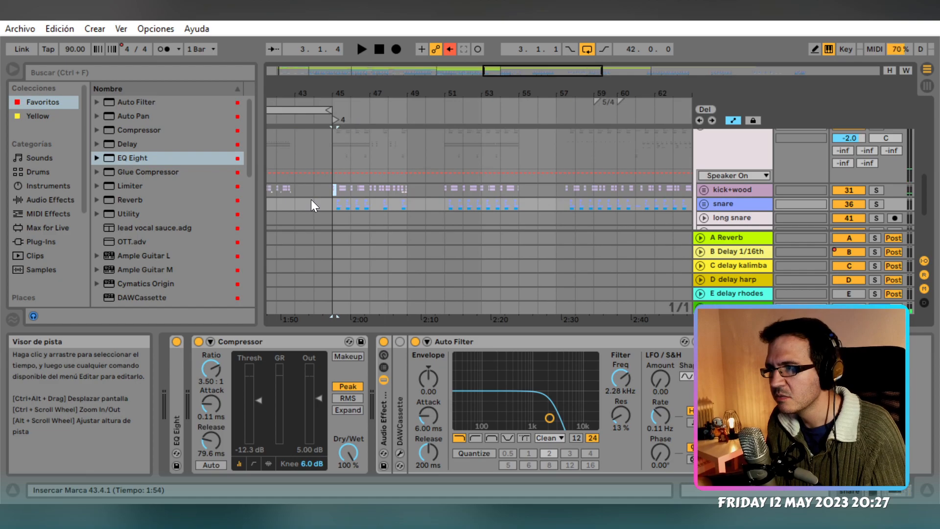
pyautogui.hscroll(-10, 313, 201)
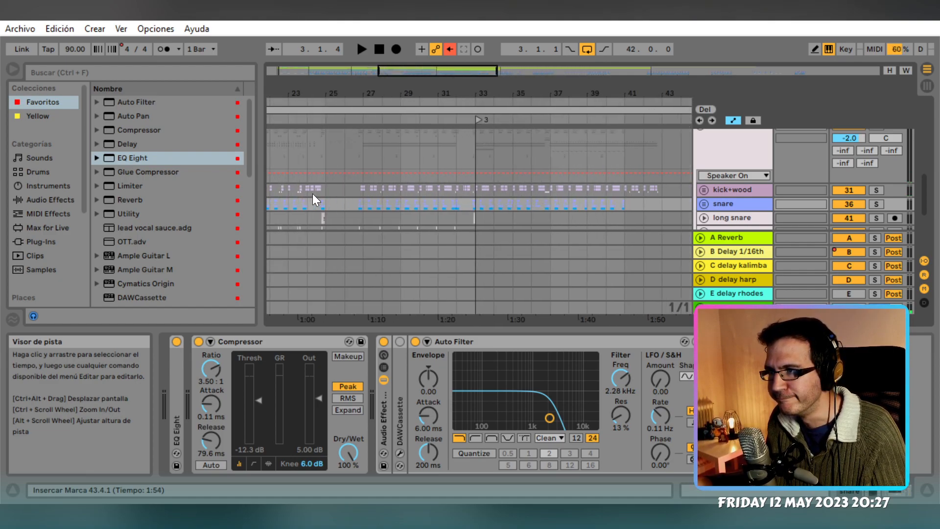
pyautogui.hscroll(5, 314, 195)
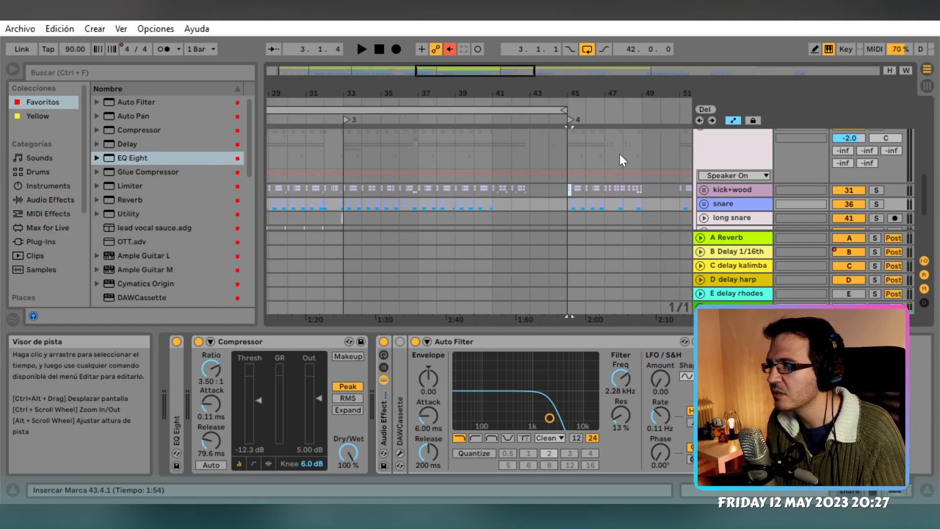
# Play from 44.1.1 and examine the Auto Filter cutoff on the beat group and the kick+wood track
pyautogui.click(742, 164)
pyautogui.click(549, 203)
pyautogui.press('space')
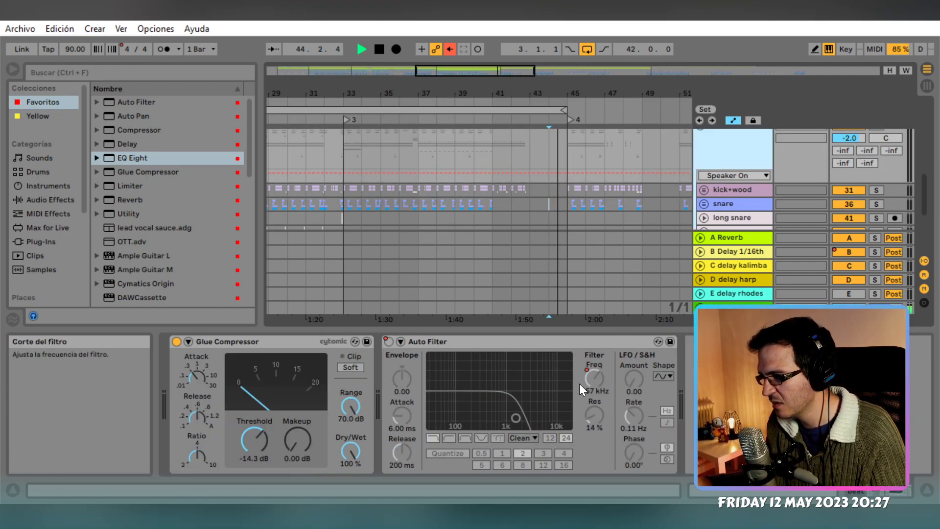
pyautogui.scroll(5, 597, 381)
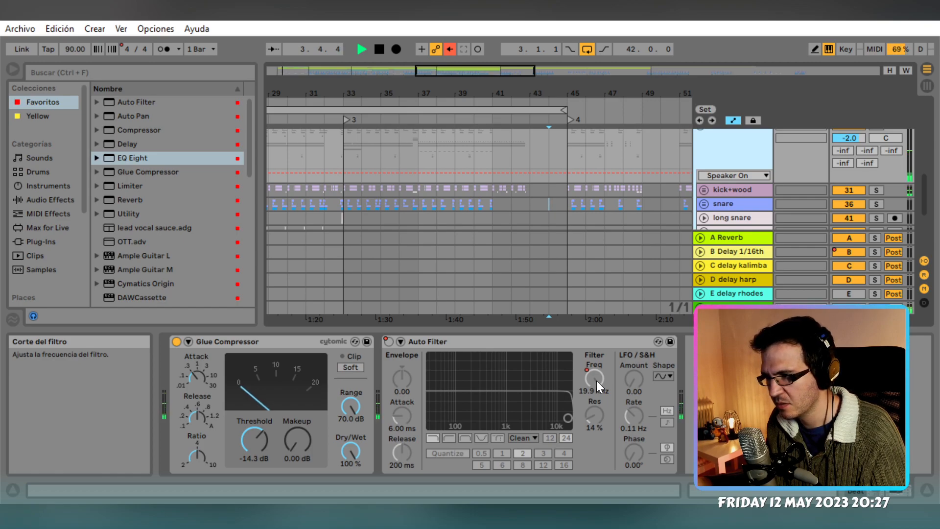
pyautogui.click(720, 191)
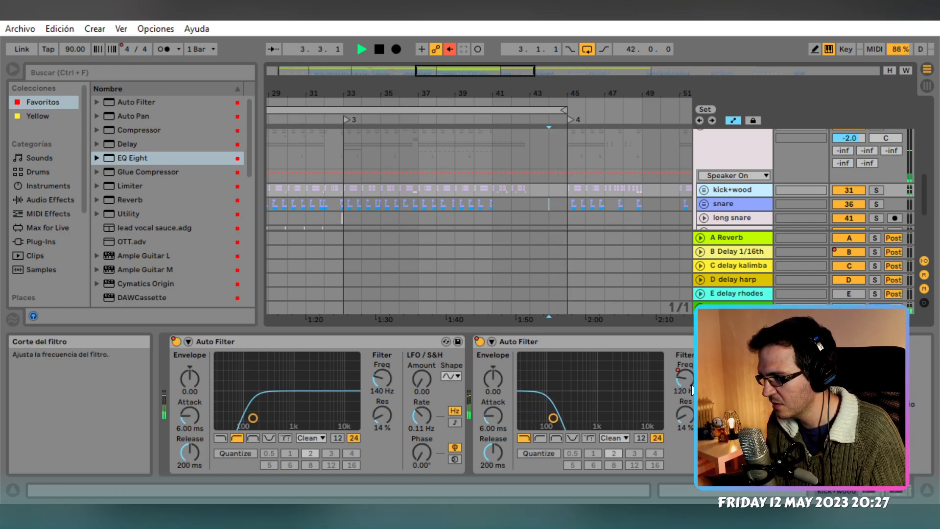
# Stop playback and lower the breakpoint before marker 0 in kick+wood's low-pass Auto Filter frequency automation to 26.0 Hz at 2.4.3
pyautogui.press('space')
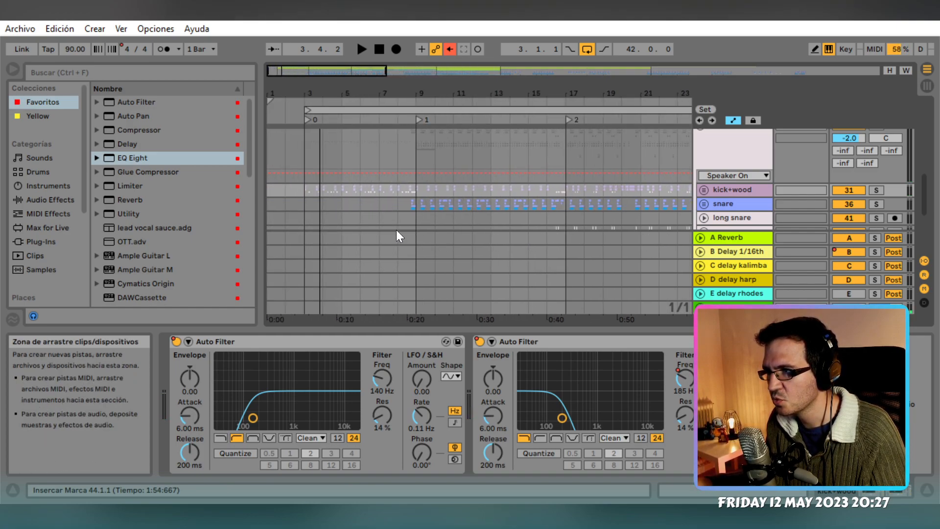
pyautogui.click(684, 378)
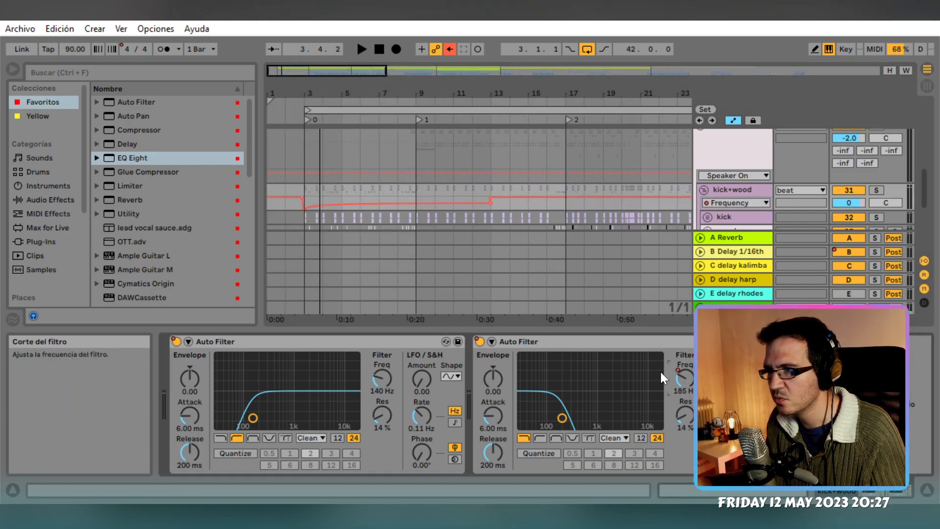
pyautogui.keyDown('ctrl'); pyautogui.scroll(10, 306, 223); pyautogui.keyUp('ctrl')
pyautogui.hscroll(-4, 305, 224)
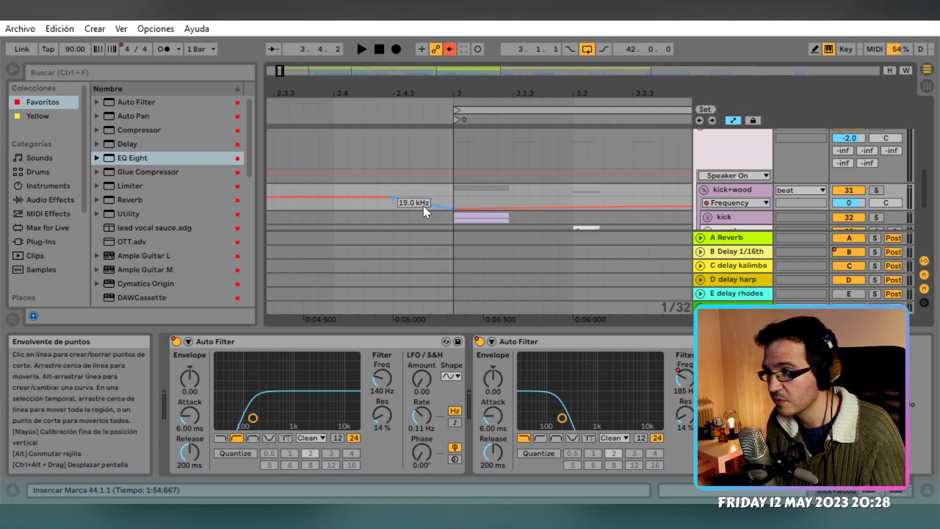
pyautogui.moveTo(402, 198); pyautogui.dragTo(396, 209)
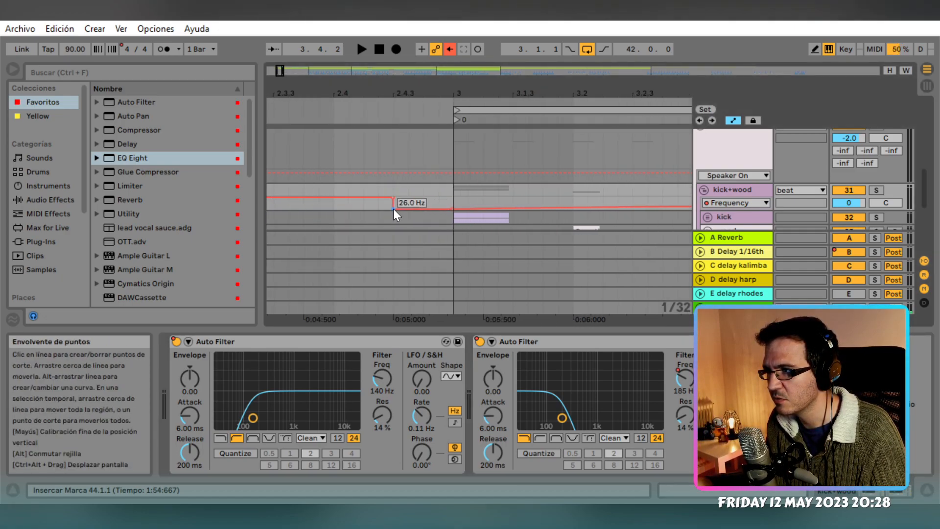
# Show the low-pass Auto Filter's Device On automation on kick+wood and examine it across the loop
pyautogui.rightClick(479, 342)
pyautogui.click(491, 348)
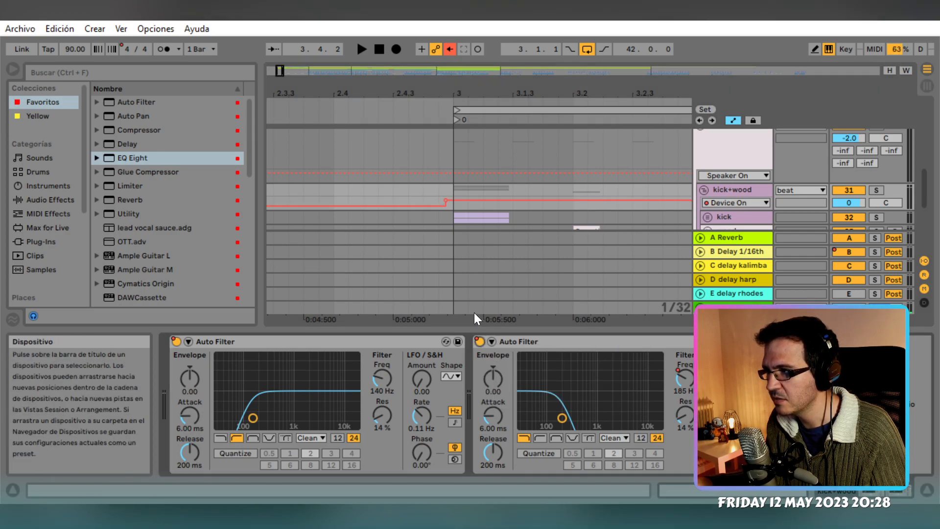
pyautogui.scroll(-8, 396, 230)
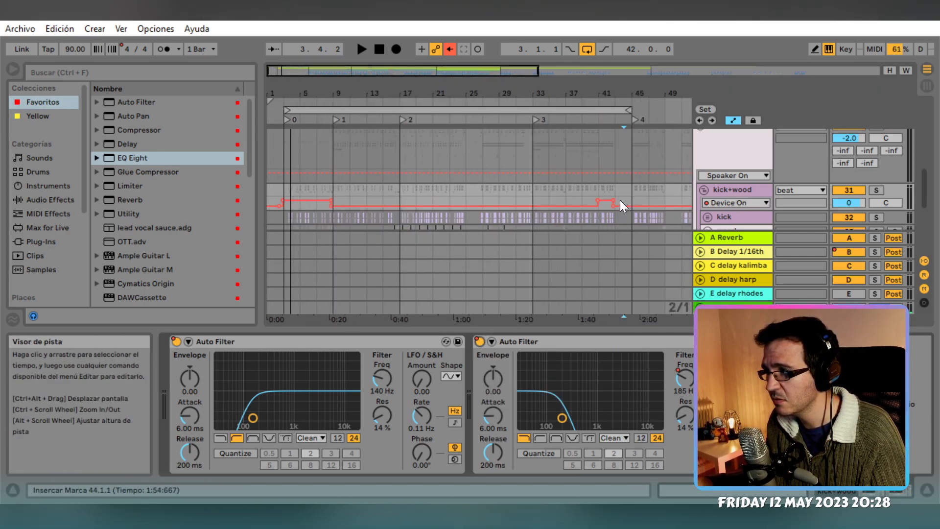
# Play across the loop return from 43.1.1 and again from 44.2.1 to check the kick+wood filters
pyautogui.press('space')
pyautogui.press('space')
pyautogui.click(615, 191)
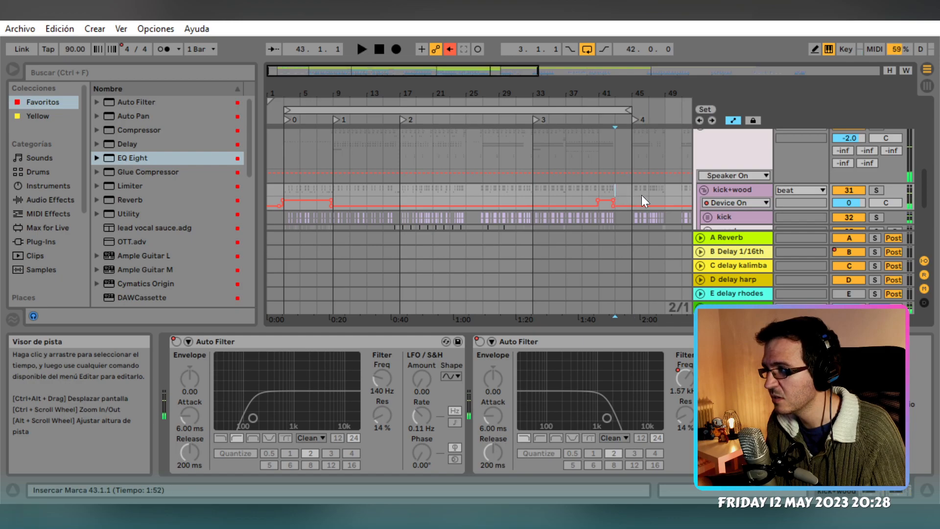
pyautogui.scroll(5, 642, 194)
pyautogui.click(543, 194)
pyautogui.press('space')
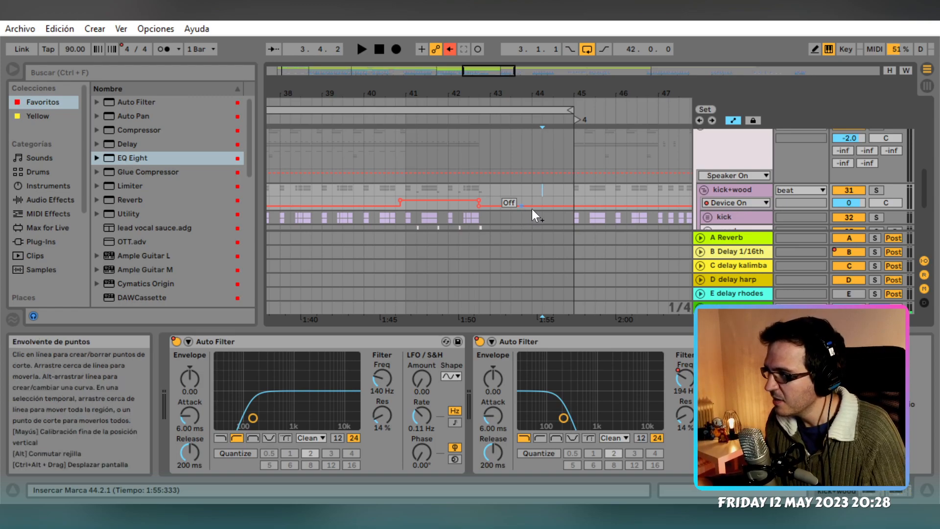
# Fold the kick+wood track and collapse the whole beat group in the arrangement
pyautogui.click(704, 190)
pyautogui.scroll(3, 614, 213)
pyautogui.keyDown('ctrl'); pyautogui.scroll(-6, 614, 212); pyautogui.keyUp('ctrl')
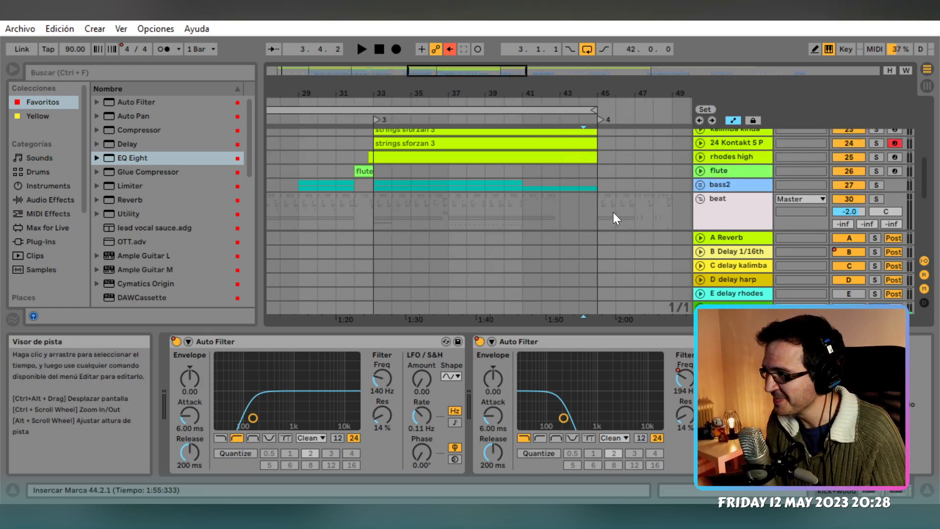
pyautogui.click(554, 216)
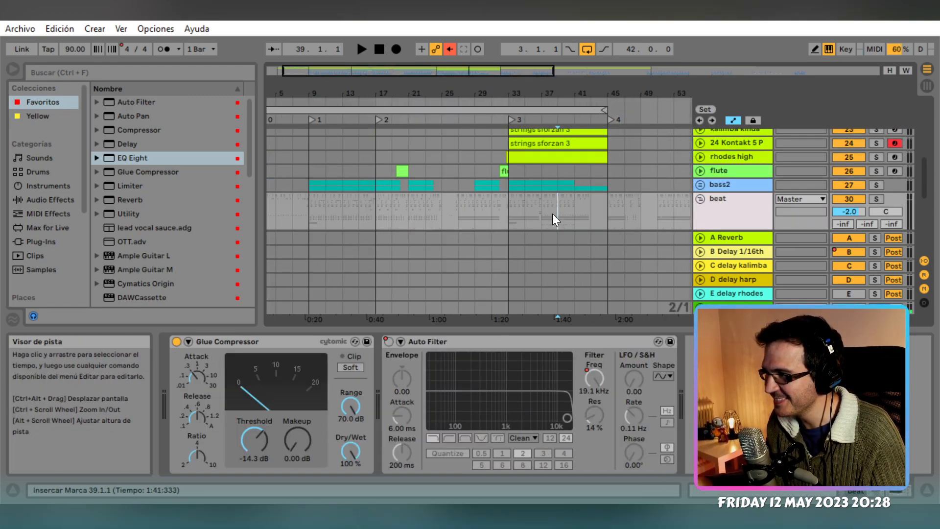
pyautogui.scroll(-3, 553, 215)
pyautogui.scroll(2, 636, 186)
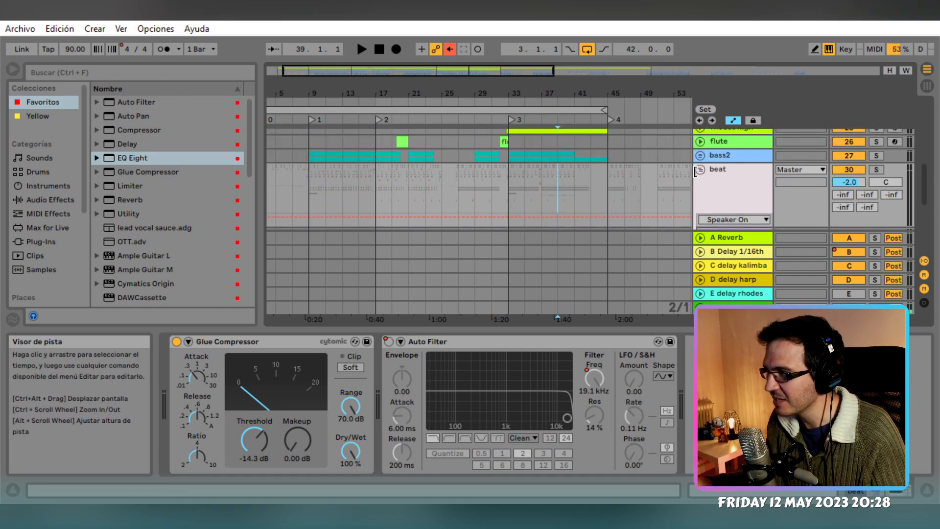
pyautogui.click(699, 170)
pyautogui.scroll(-2, 660, 185)
pyautogui.keyDown('ctrl'); pyautogui.scroll(-3, 660, 185); pyautogui.keyUp('ctrl')
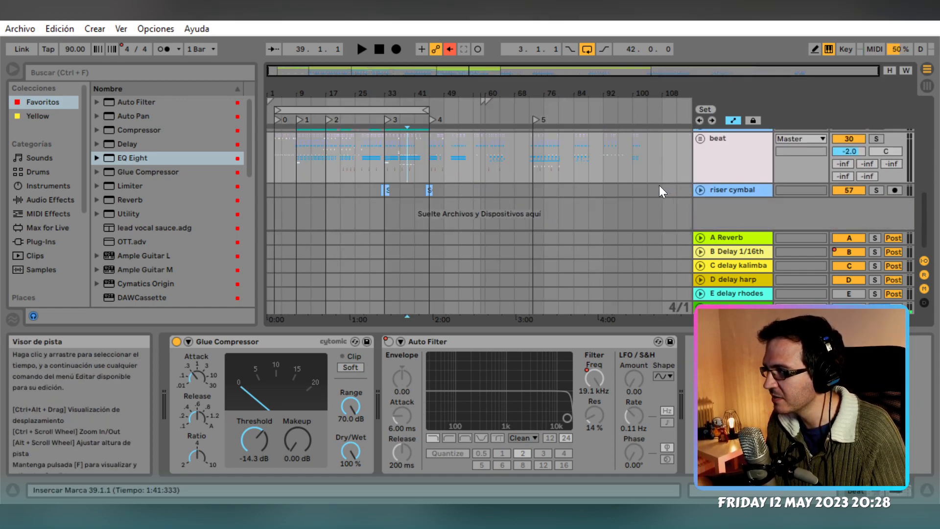
# Review the melodic tracks, place the insert marker at 25.1.1 on 24 Kontakt 5 P, and save the set
pyautogui.scroll(5, 642, 189)
pyautogui.scroll(8, 640, 189)
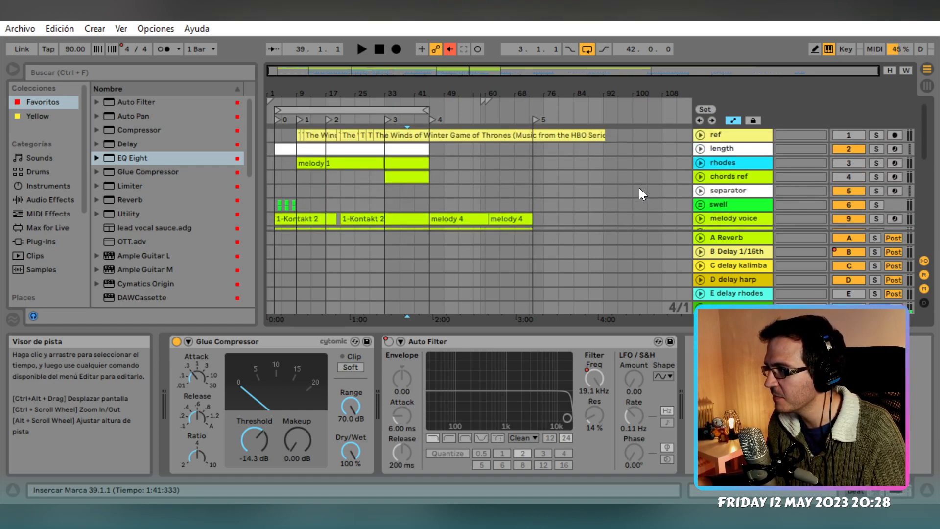
pyautogui.scroll(-4, 616, 190)
pyautogui.scroll(3, 616, 189)
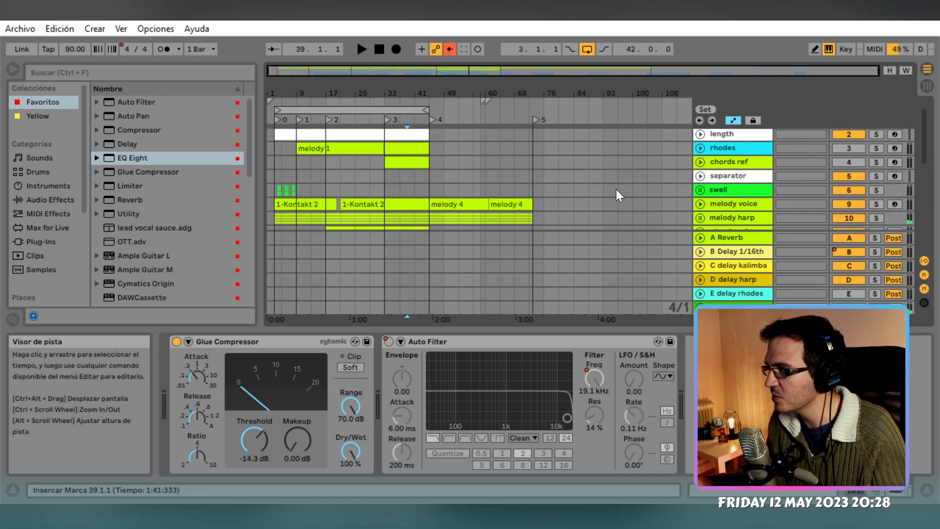
pyautogui.scroll(-3, 616, 189)
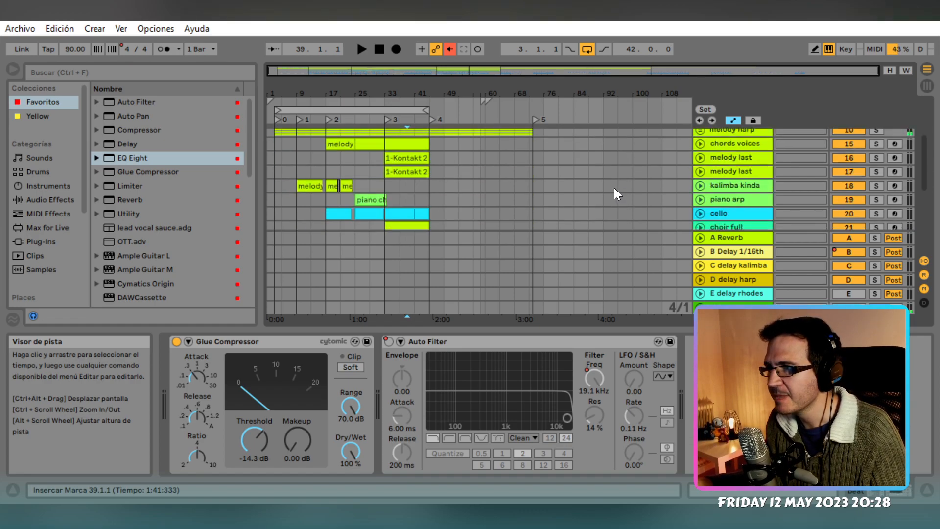
pyautogui.scroll(-3, 615, 187)
pyautogui.click(367, 209)
pyautogui.hotkey('ctrl', 's')
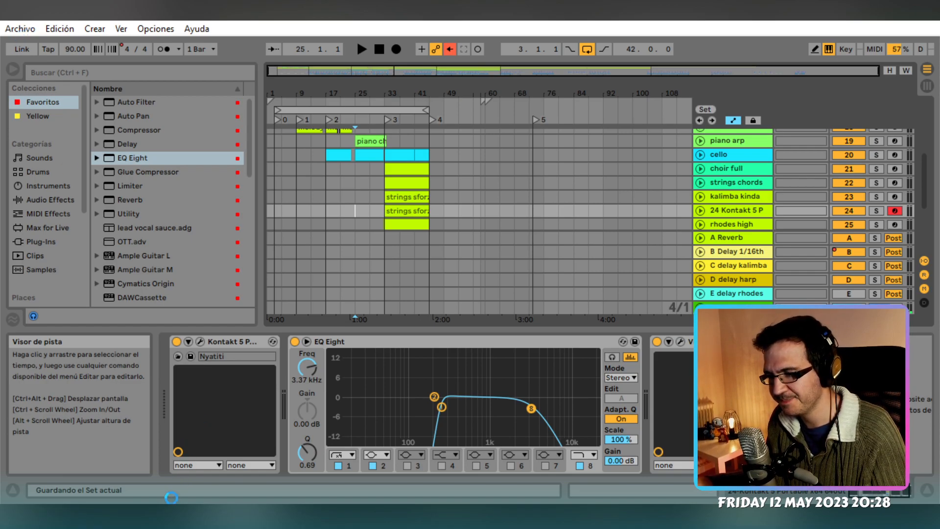
# Open the LEGEND OF ZELDA POWERMIX premiere page on YouTube in Chrome and return to Ableton Live
pyautogui.moveTo(164, 514)
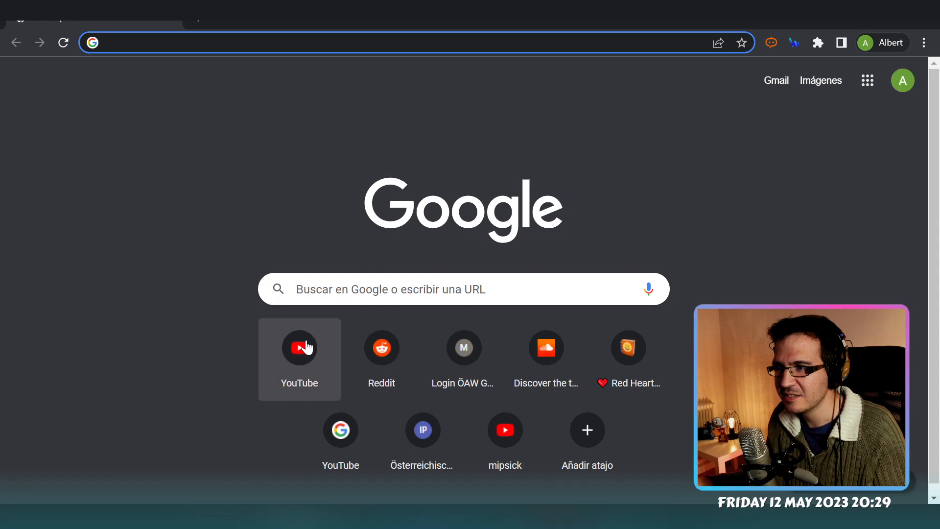
pyautogui.click(307, 343)
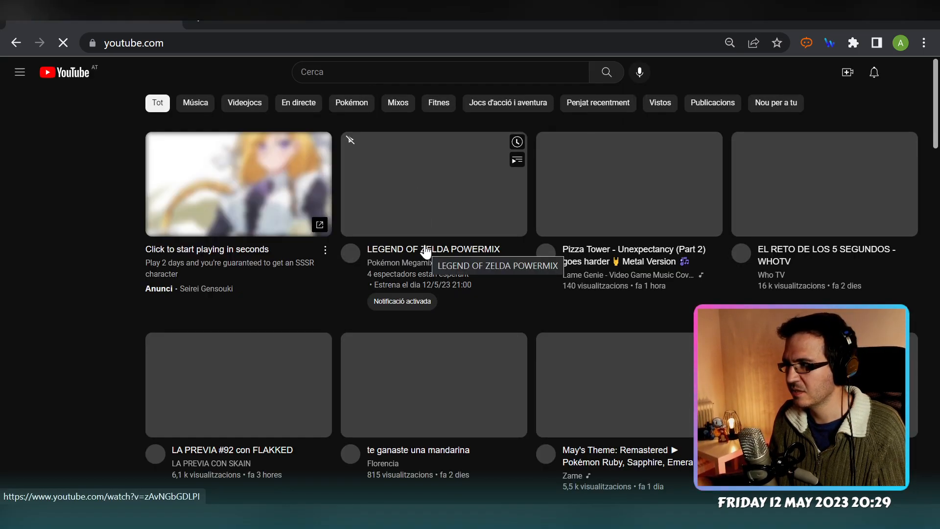
pyautogui.click(425, 251)
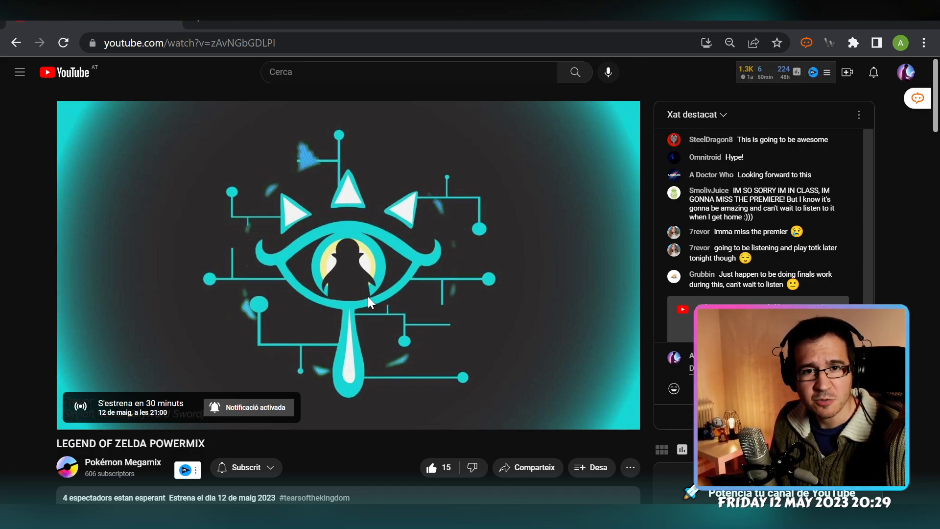
pyautogui.hotkey('alt', 'Tab')
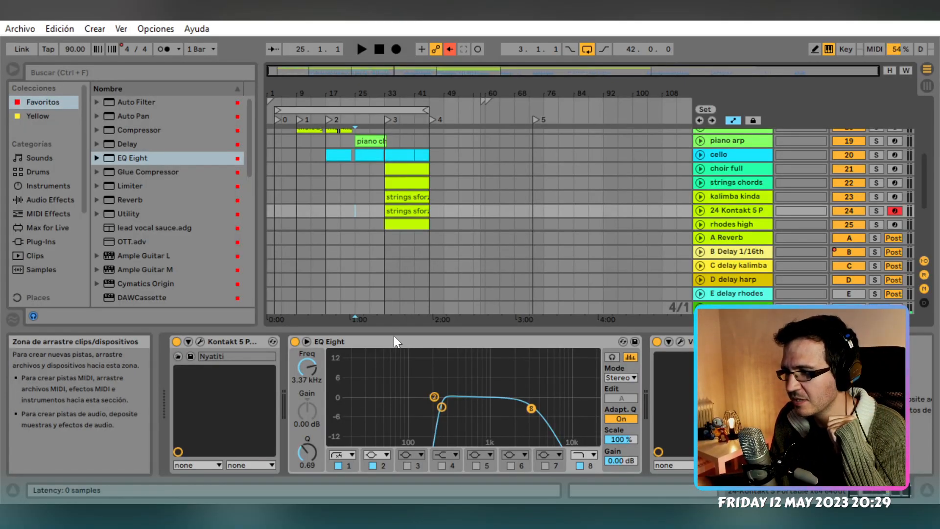